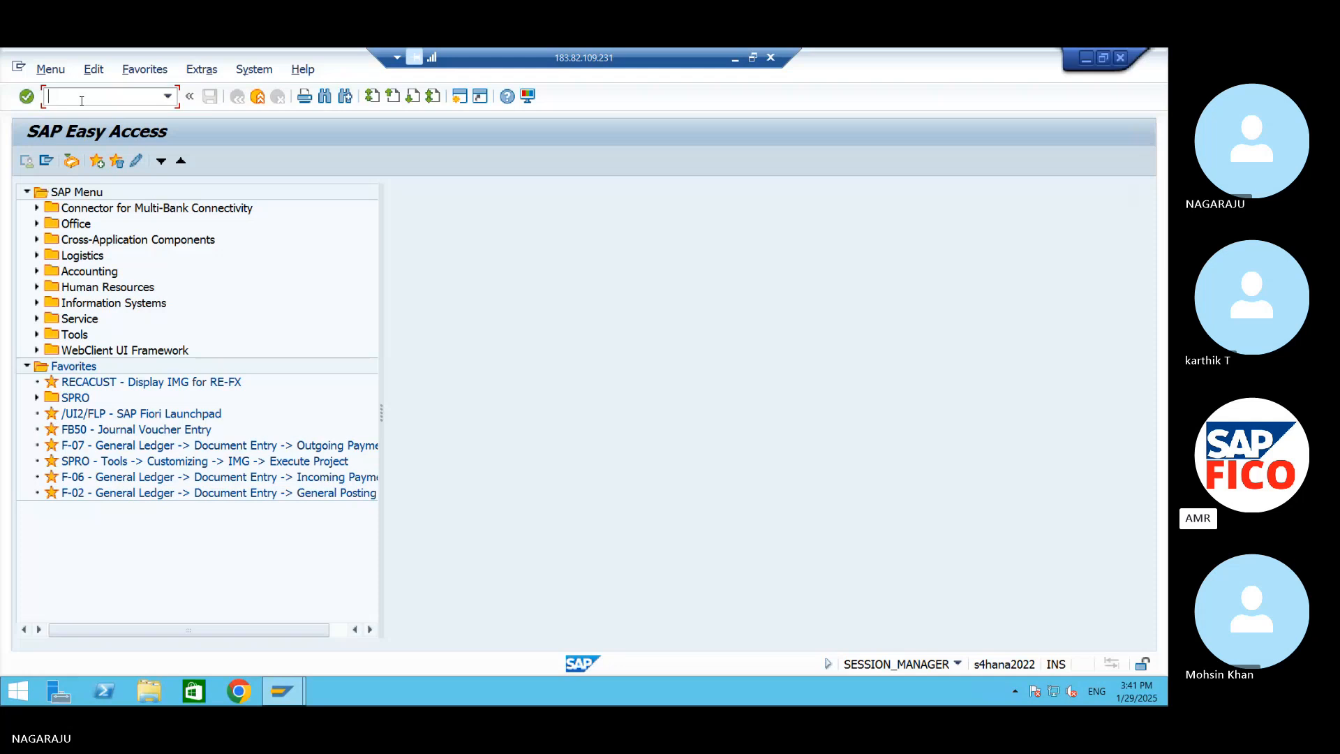
- Run transaction OX15 and start a new entry in the internal trading partners overview
{"action": "type", "text": "OX15"}
{"action": "key", "text": "Return"}
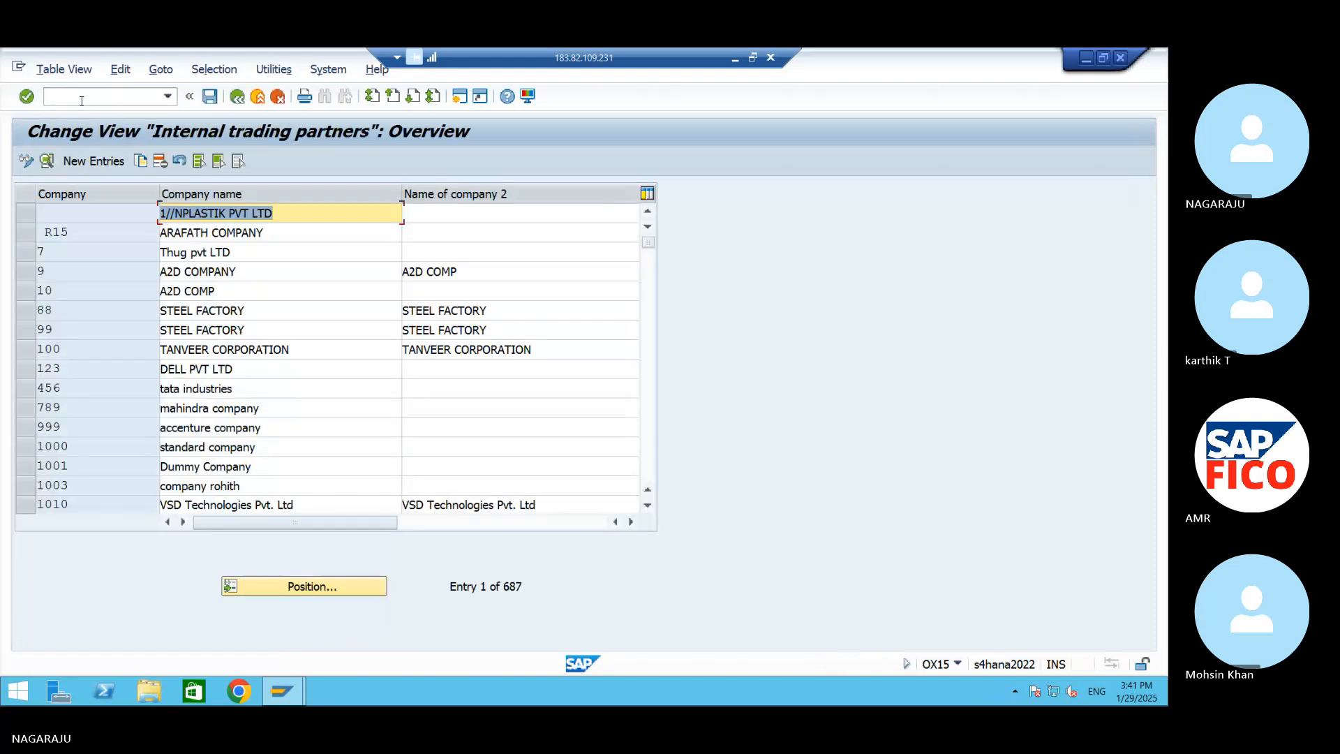
{"action": "left_click", "coordinate": [104, 162]}
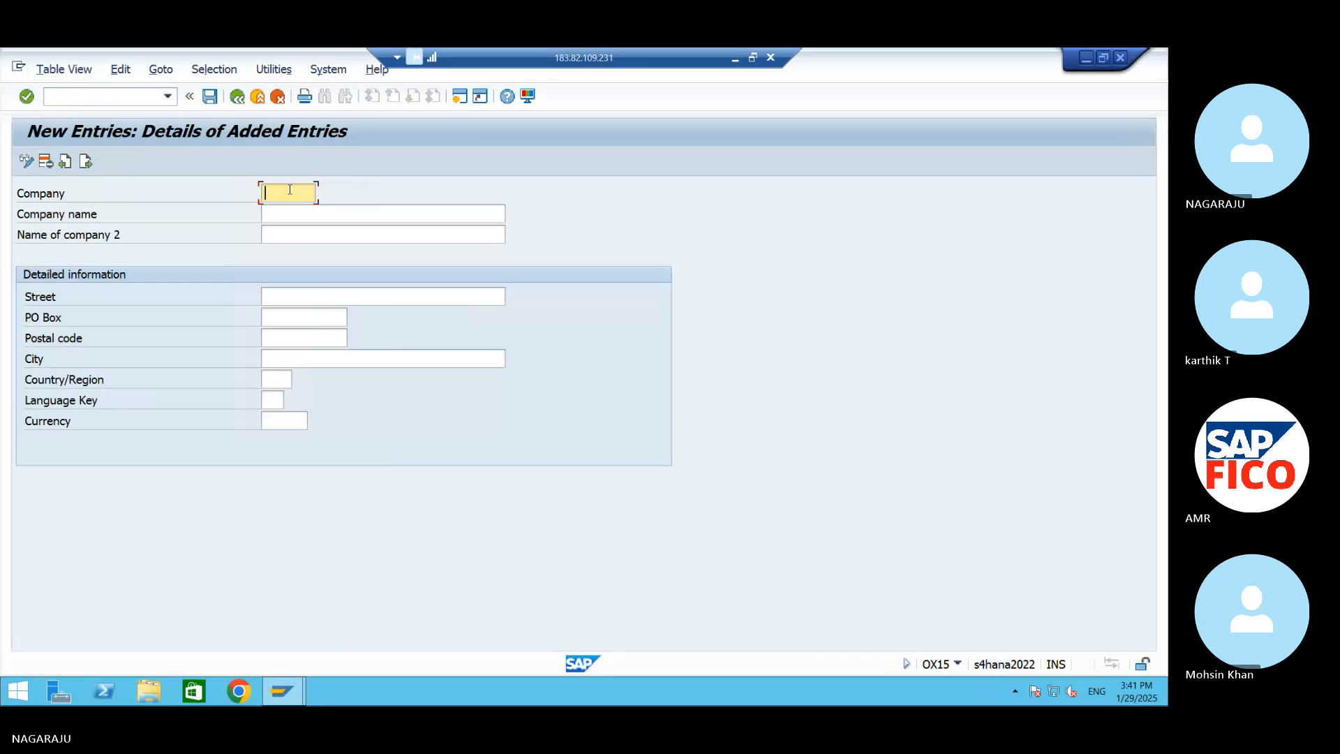
- Set the company ID of the new entry to AM99
{"action": "type", "text": "V"}
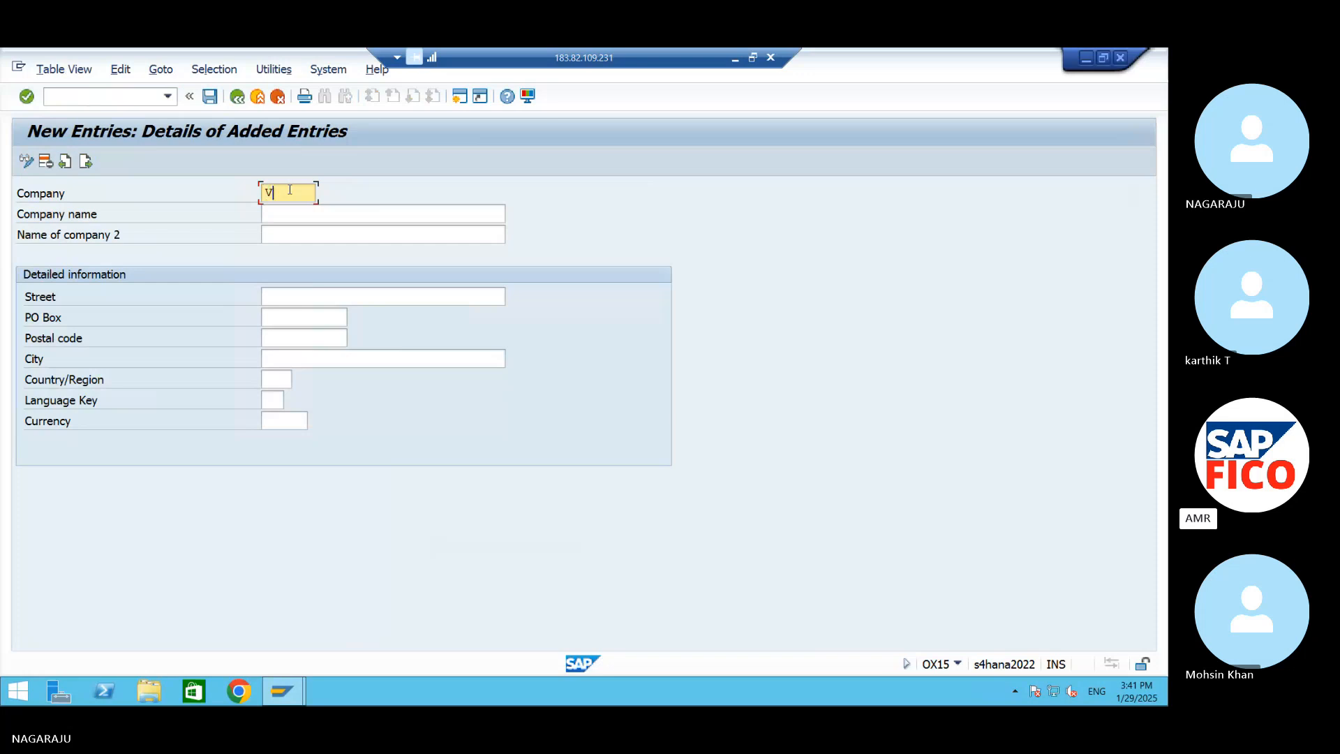
{"action": "key", "text": "BackSpace"}
{"action": "type", "text": "AM99"}
- Enter AMR GROUP OF COMPANY as the company name
{"action": "left_click", "coordinate": [295, 207]}
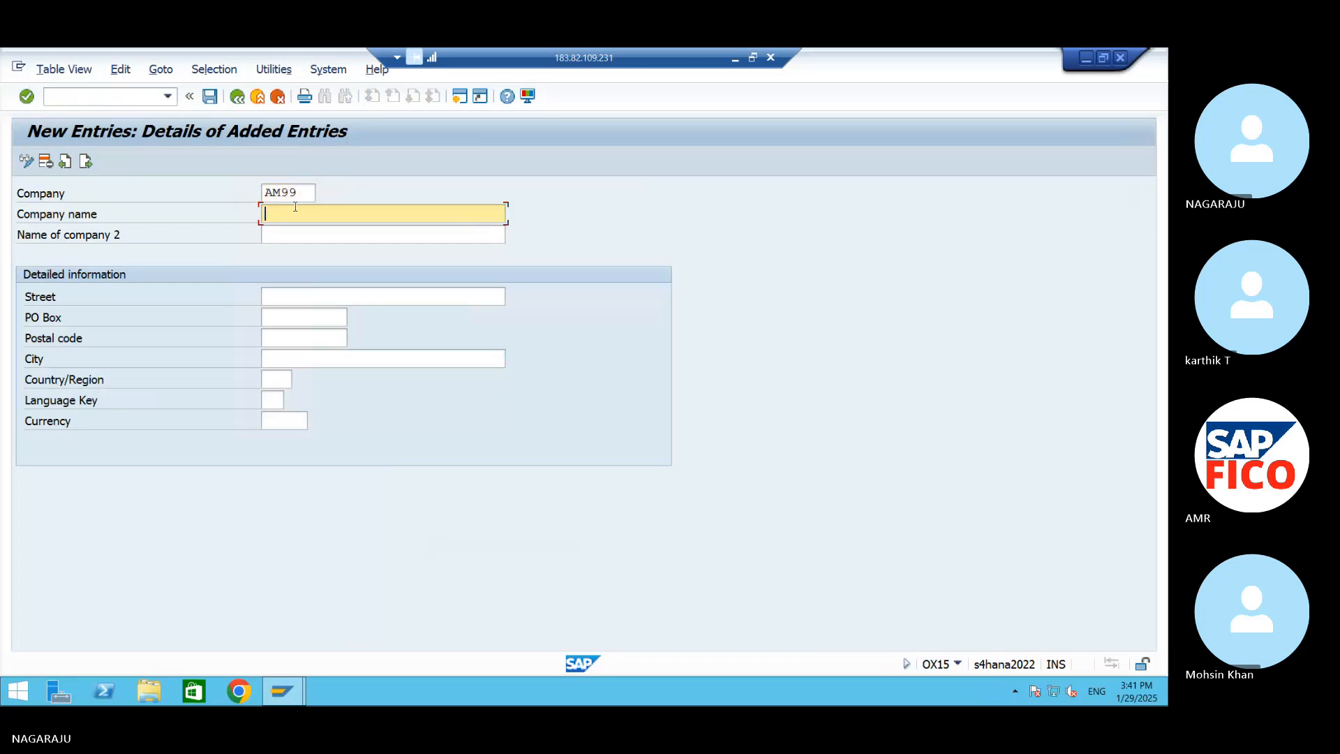
{"action": "type", "text": "AM"}
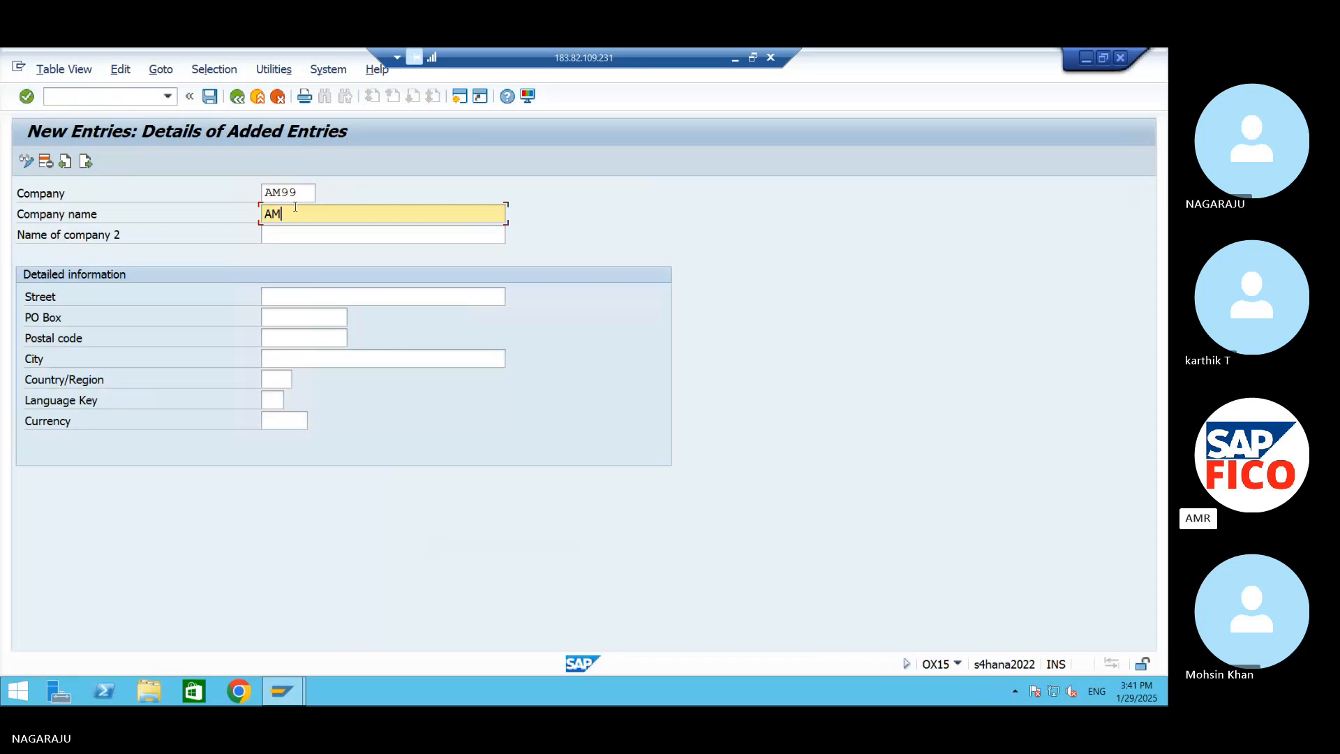
{"action": "type", "text": "R GROUP OF C"}
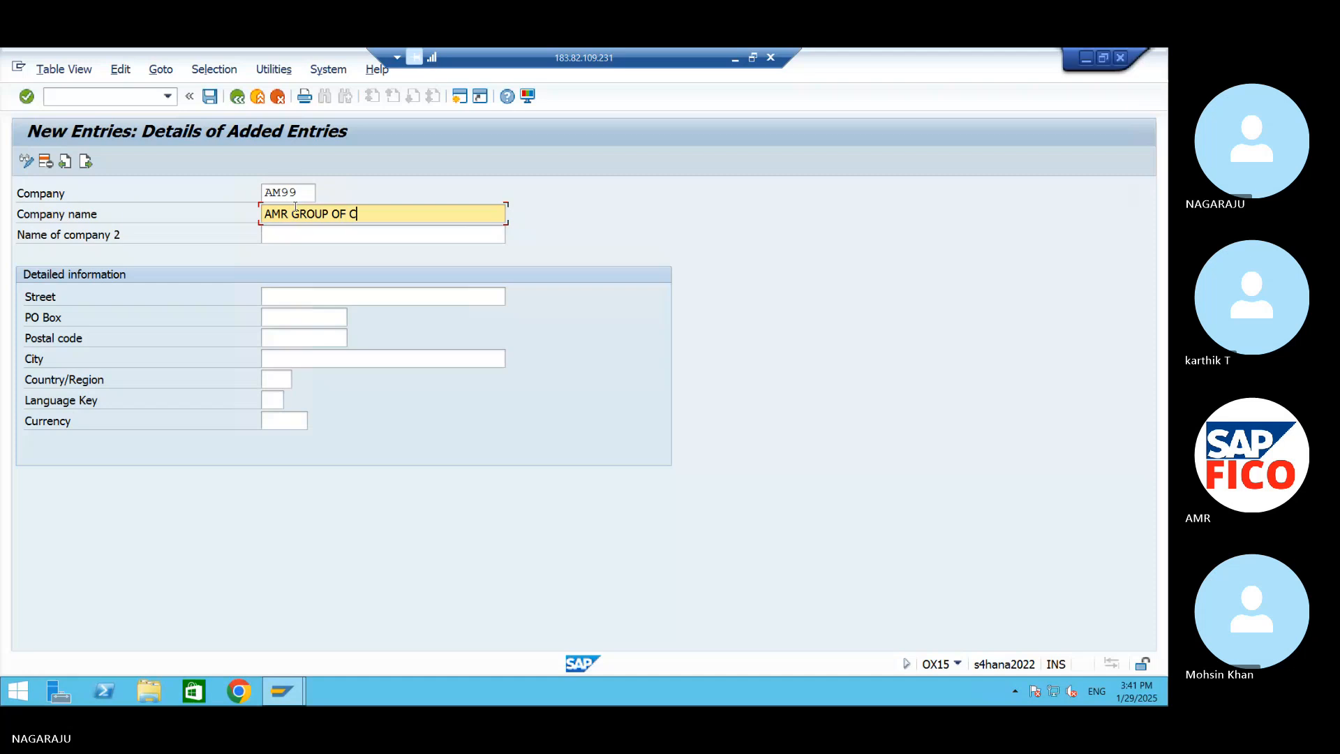
{"action": "type", "text": "OMPANY"}
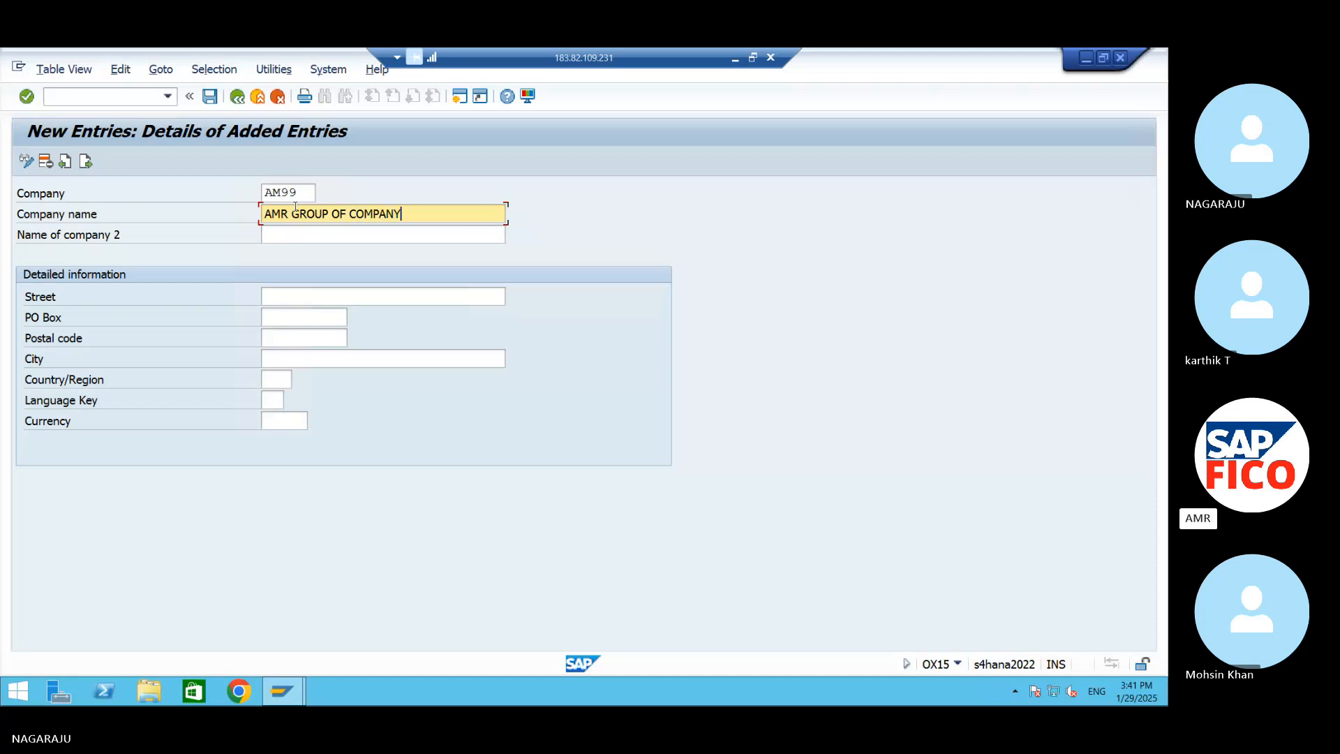
- Fill in the company's street in the detailed information
{"action": "left_click", "coordinate": [335, 298]}
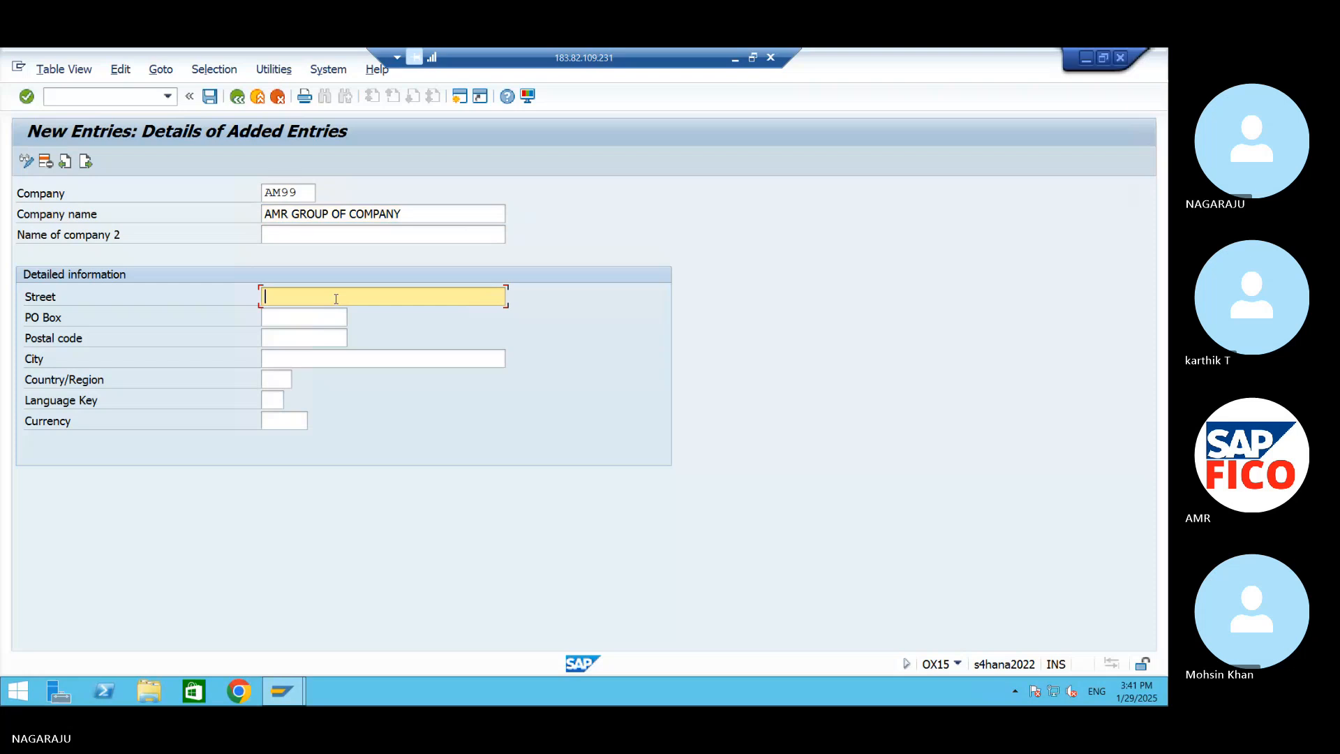
{"action": "type", "text": "R"}
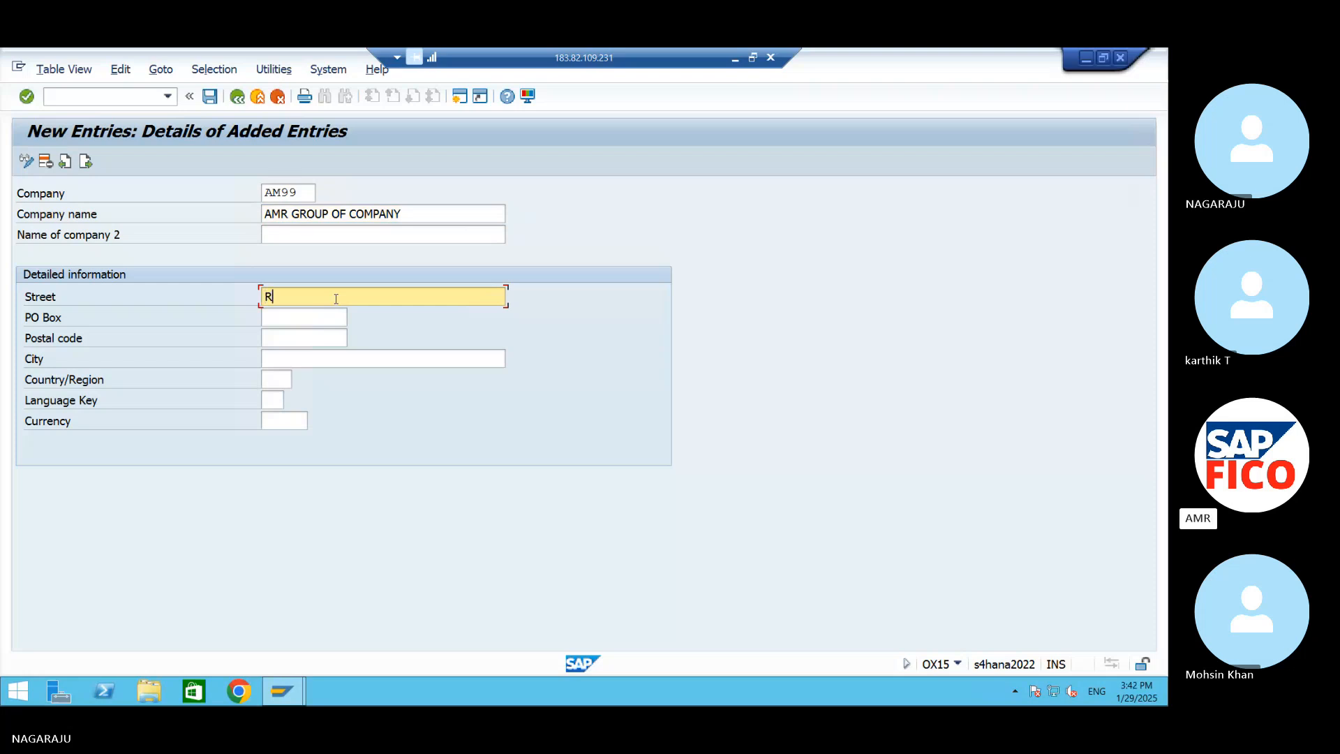
{"action": "type", "text": "AMN"}
{"action": "key", "text": "BackSpace"}
{"action": "key", "text": "BackSpace"}
{"action": "key", "text": "BackSpace"}
{"action": "key", "text": "BackSpace"}
{"action": "type", "text": "SE"}
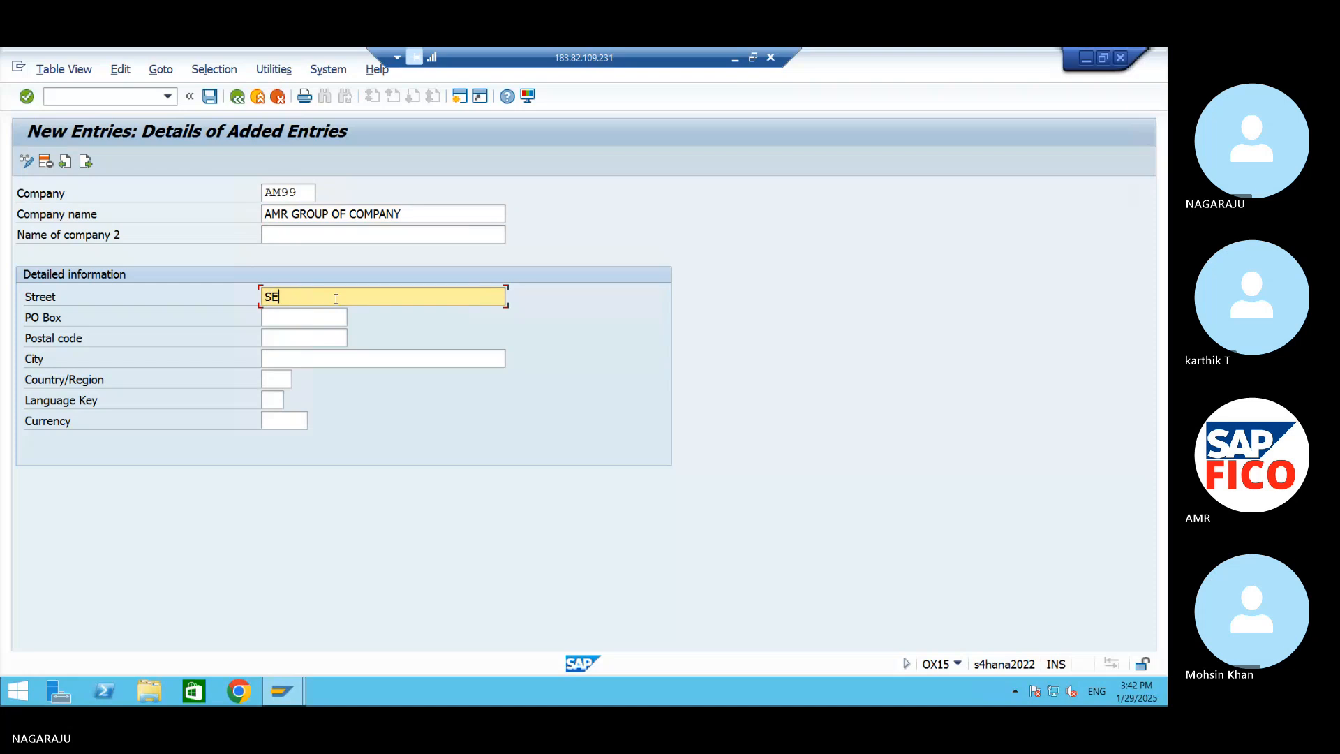
{"action": "type", "text": "CUNDERABAD"}
- Fill in the company's PO box, postal code and city
{"action": "left_click", "coordinate": [323, 318]}
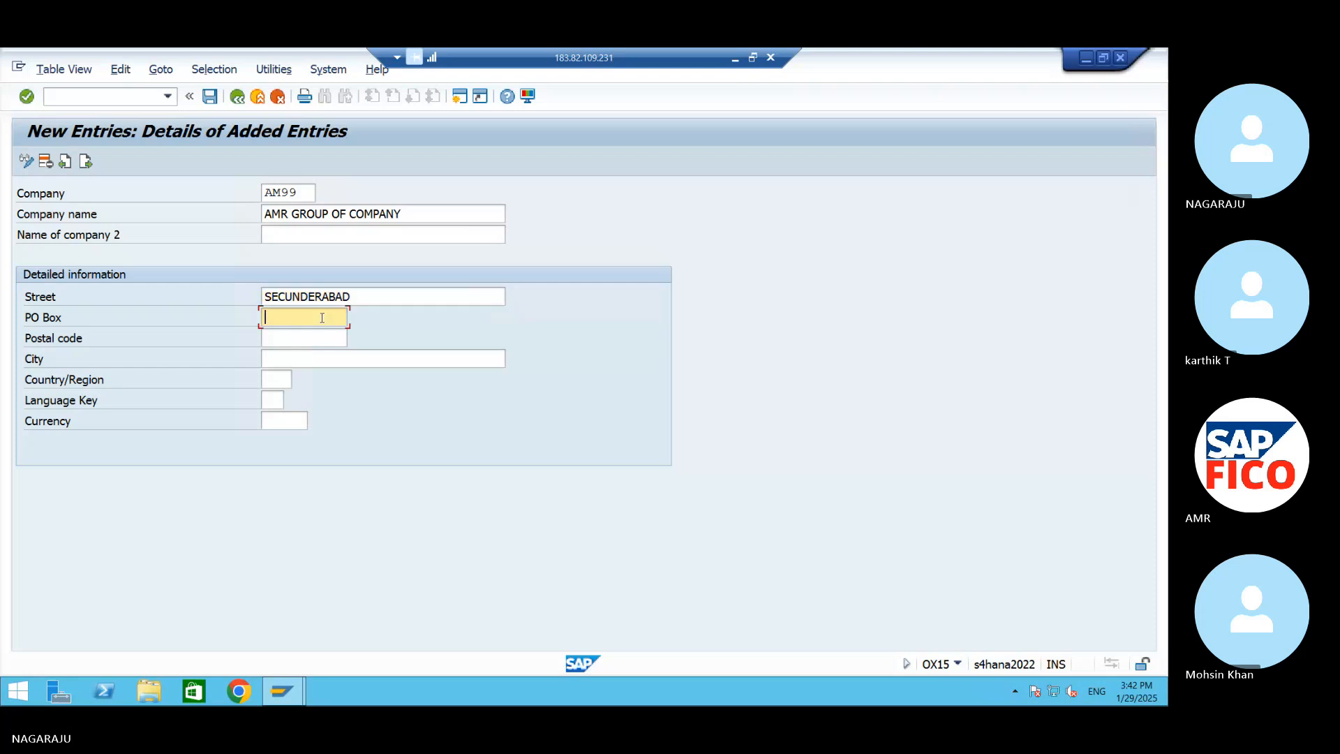
{"action": "type", "text": "523"}
{"action": "left_click", "coordinate": [336, 342]}
{"action": "type", "text": "5000"}
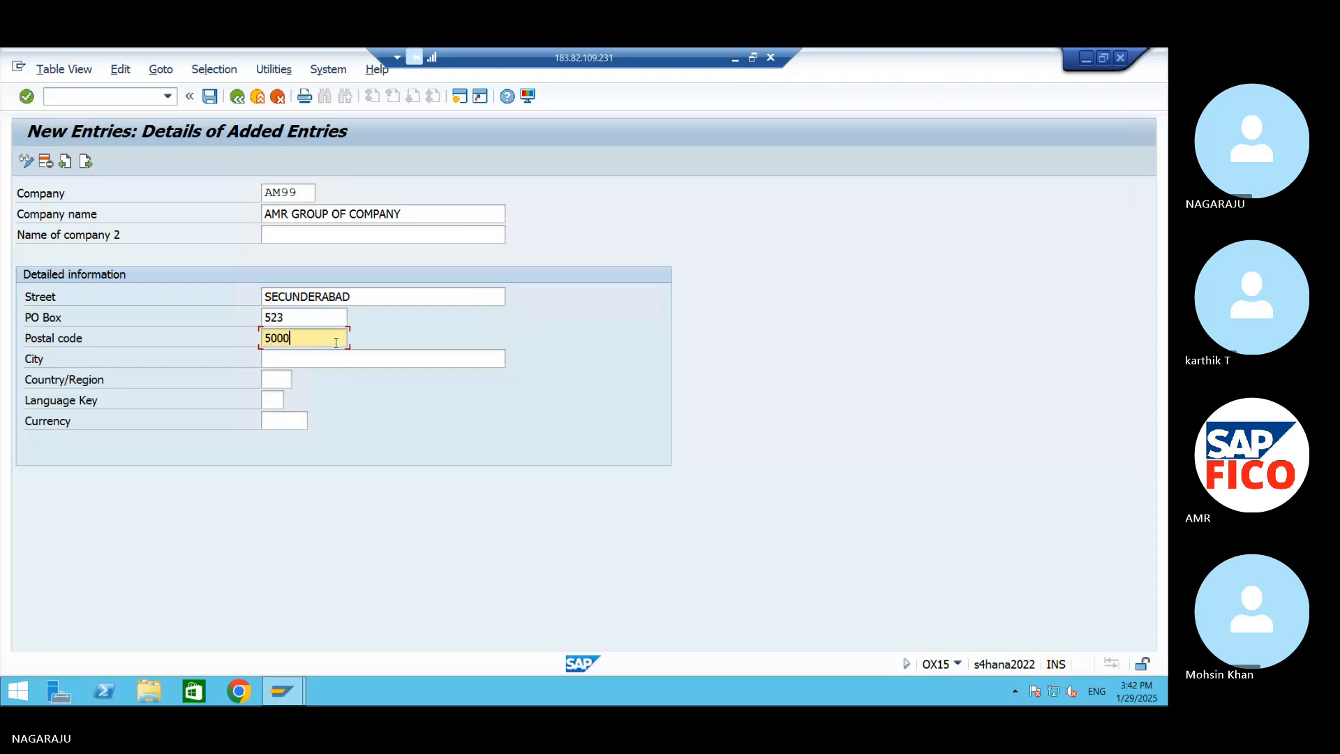
{"action": "type", "text": "75"}
{"action": "left_click", "coordinate": [323, 357]}
{"action": "type", "text": "HY"}
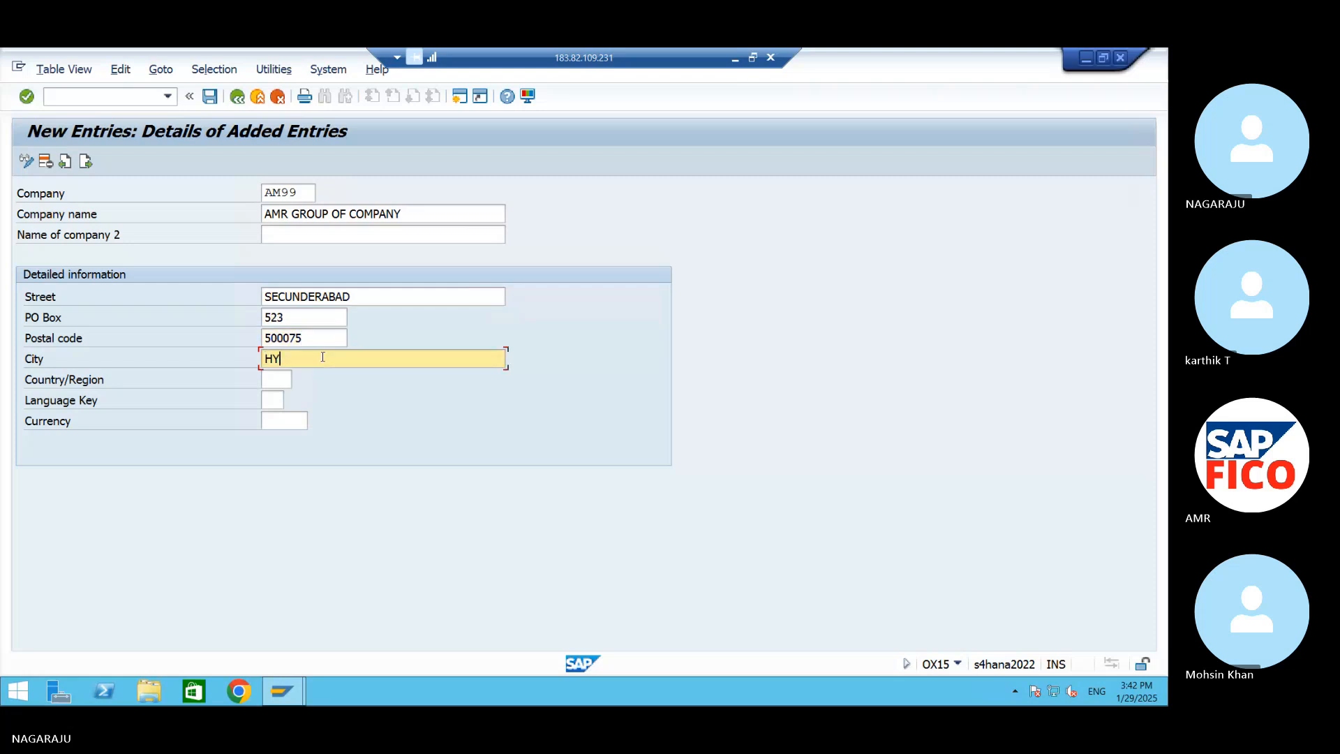
{"action": "type", "text": "DERABAD"}
- Set the company's country to IN (India) and choose EN (English) as its language key
{"action": "left_click", "coordinate": [274, 375]}
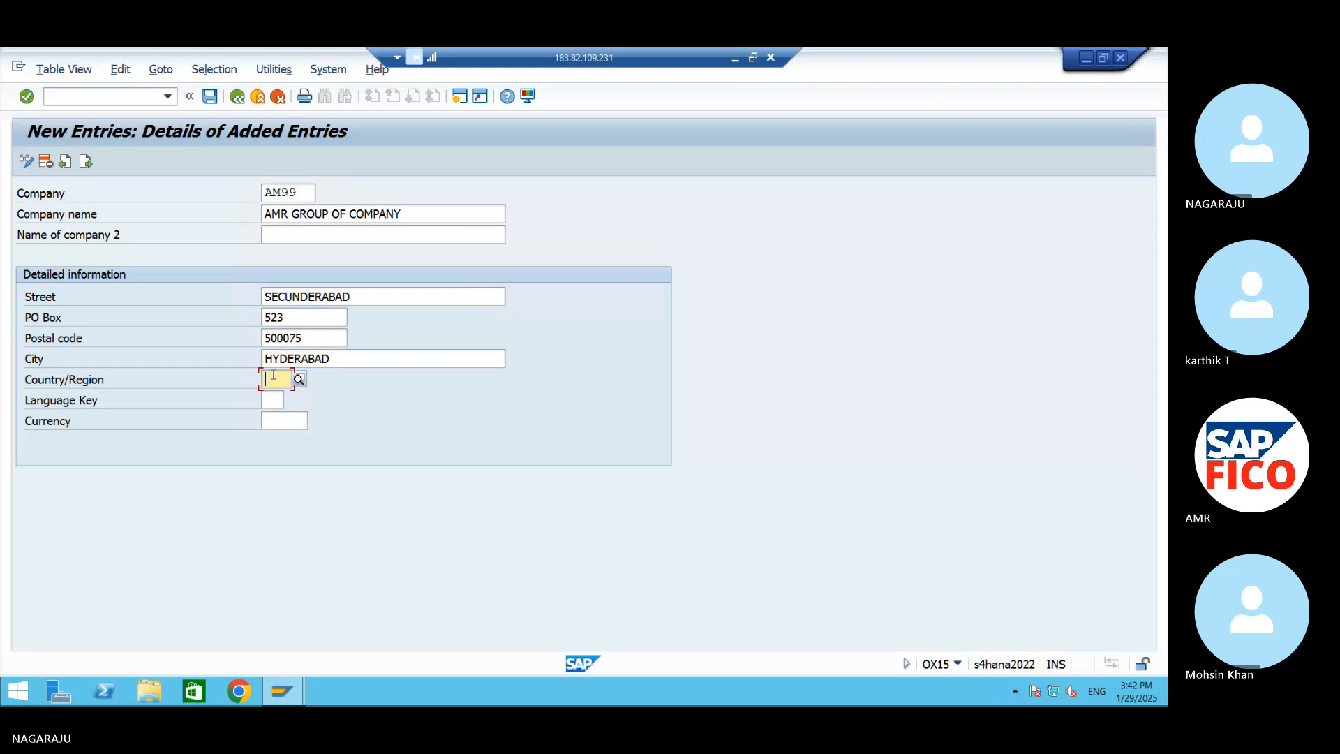
{"action": "type", "text": "IN"}
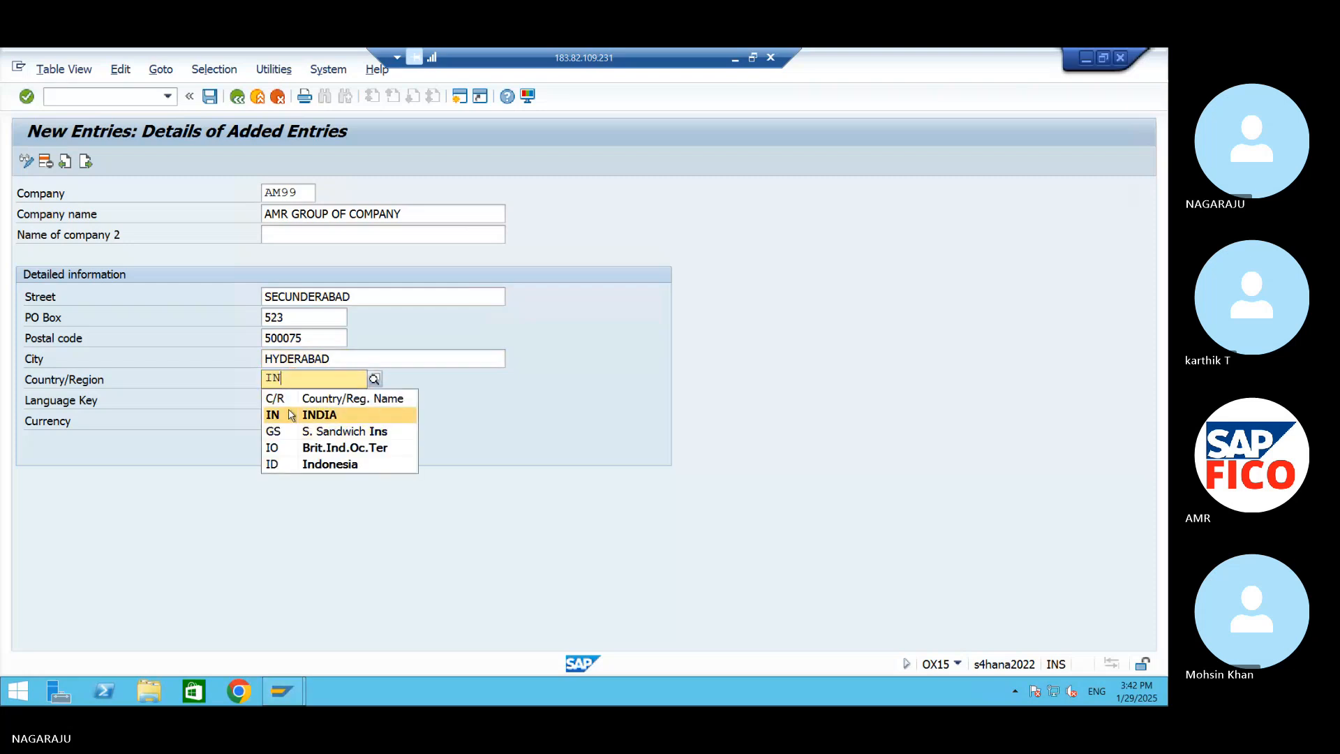
{"action": "left_click", "coordinate": [279, 415]}
{"action": "left_click", "coordinate": [270, 399]}
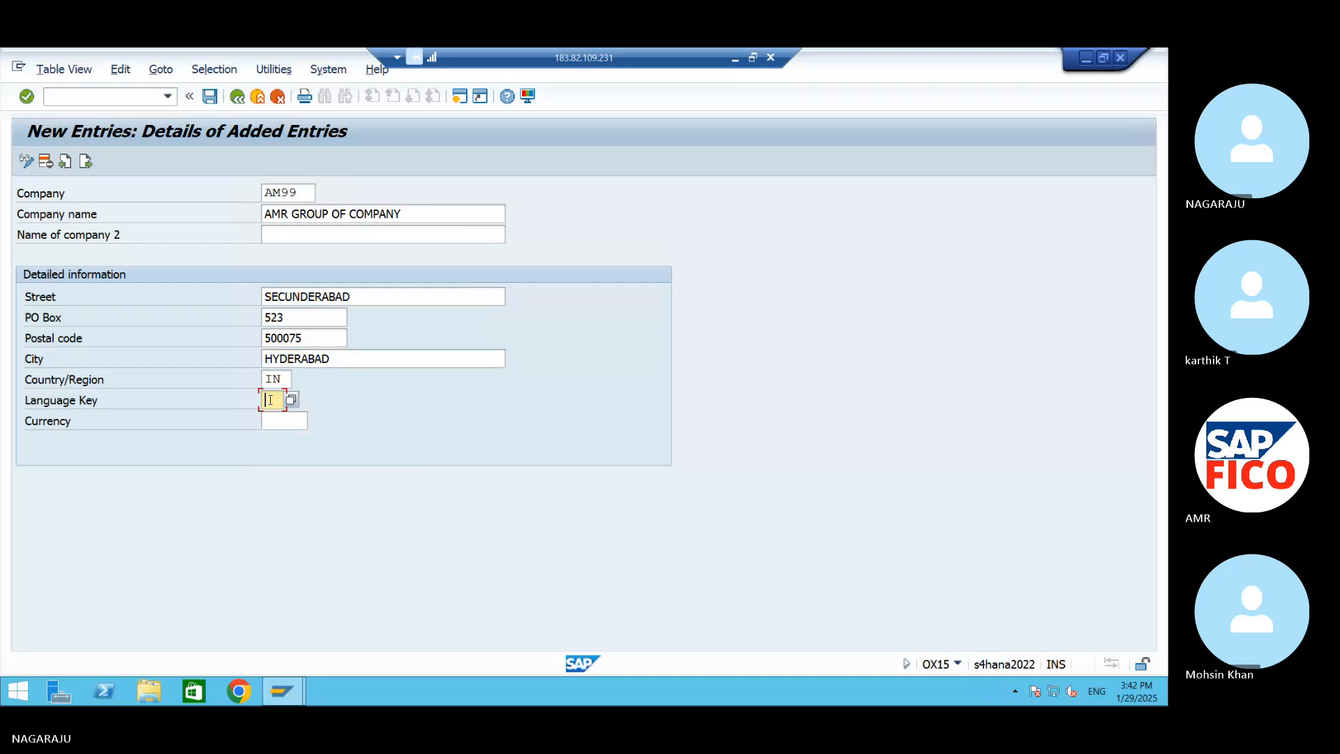
{"action": "type", "text": "E"}
{"action": "left_click", "coordinate": [292, 401]}
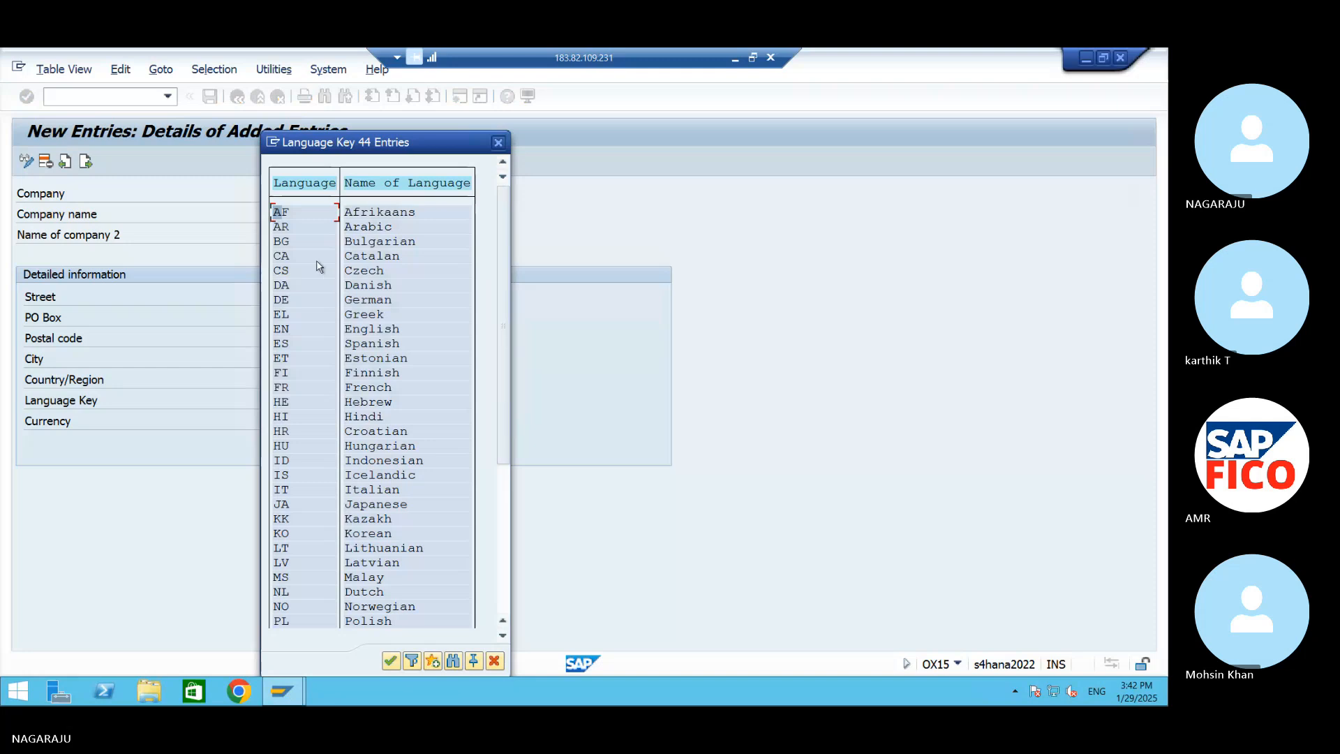
{"action": "left_click", "coordinate": [299, 329]}
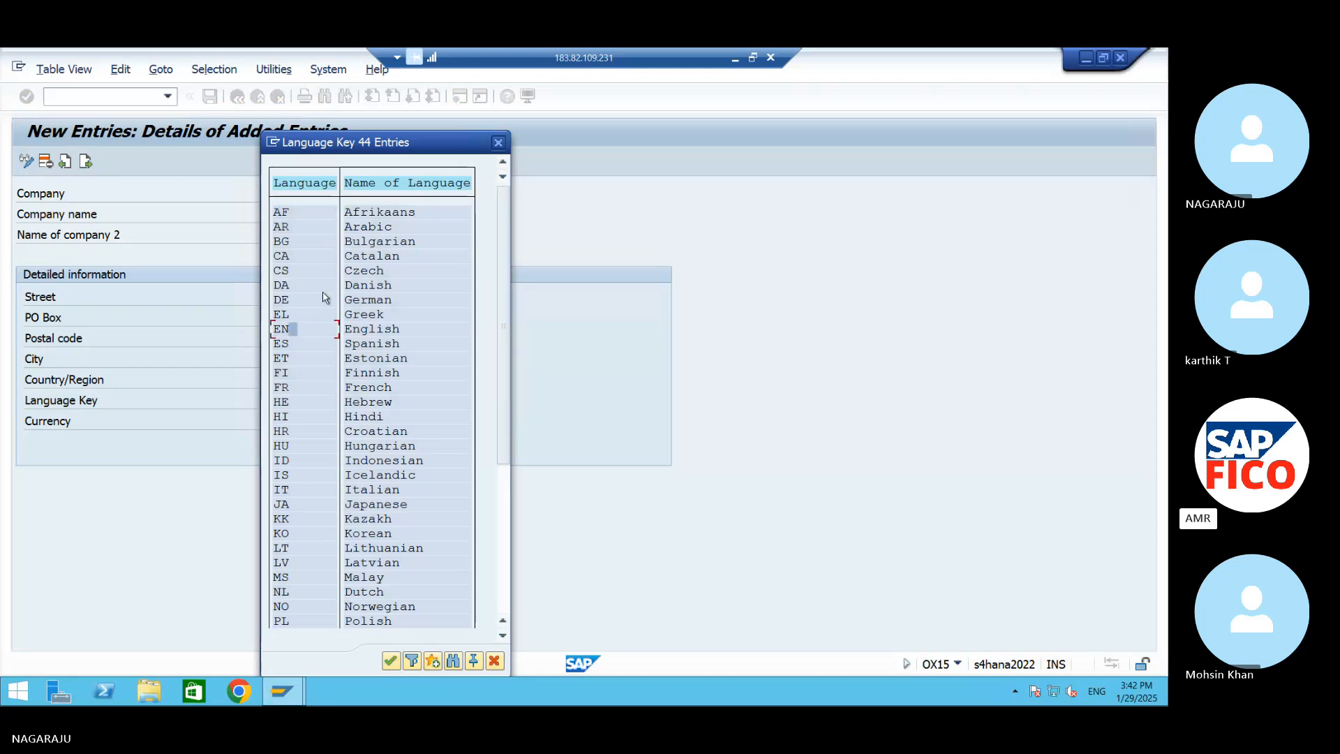
{"action": "double_click", "coordinate": [292, 334]}
- Set the company's currency to INR (Indian Rupee) and save the new entry
{"action": "left_click", "coordinate": [283, 419]}
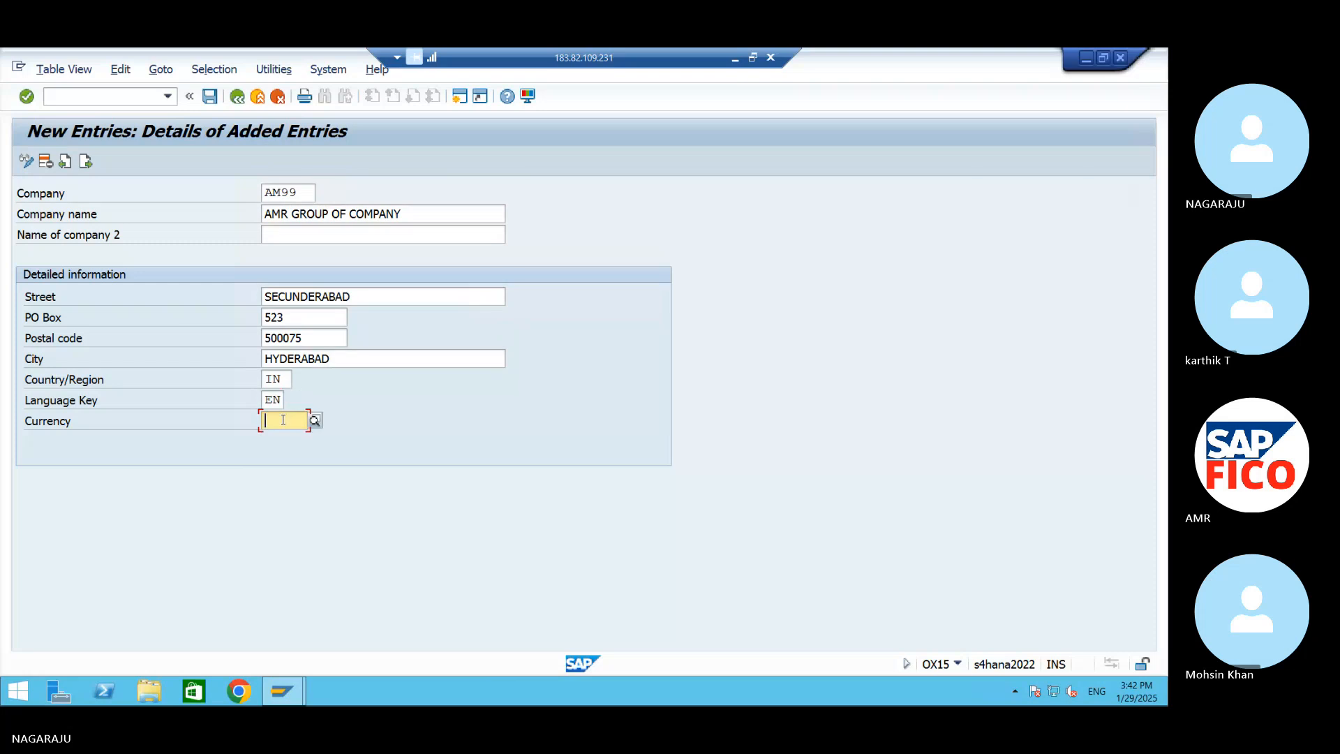
{"action": "type", "text": "INR"}
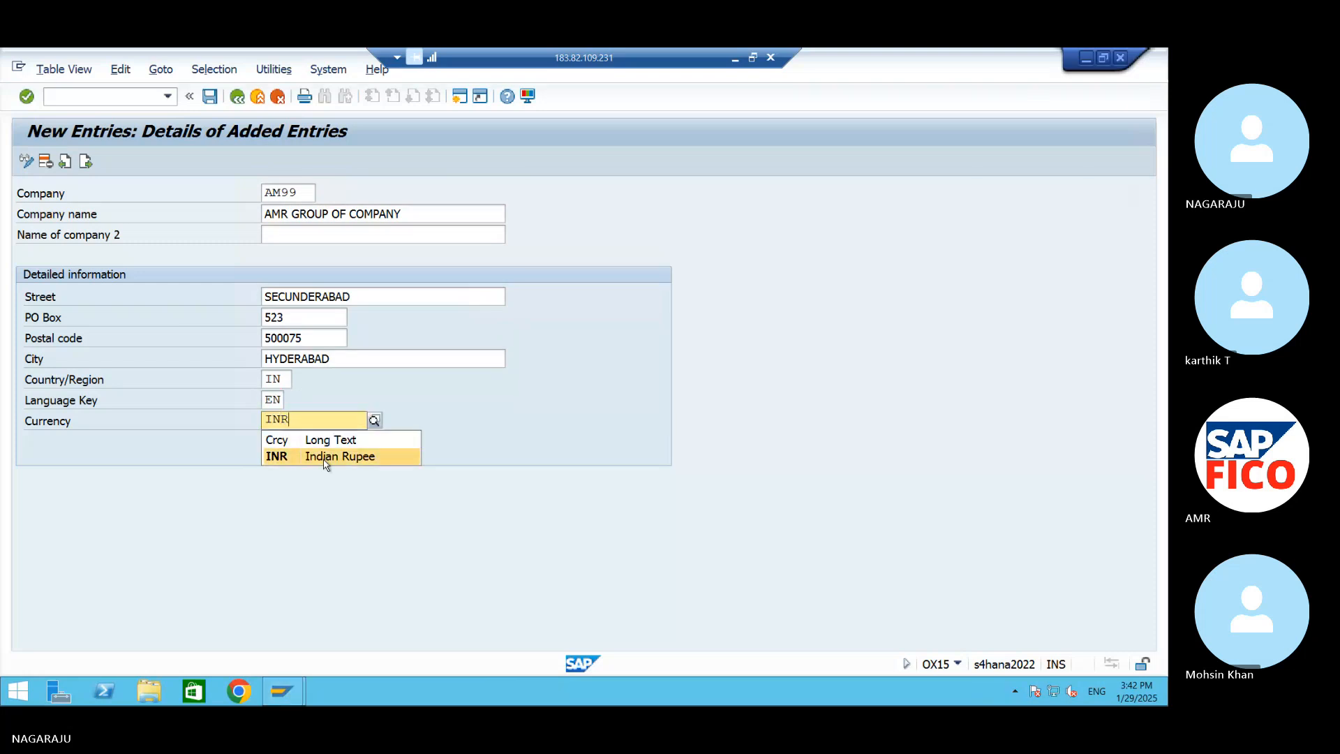
{"action": "left_click", "coordinate": [286, 457]}
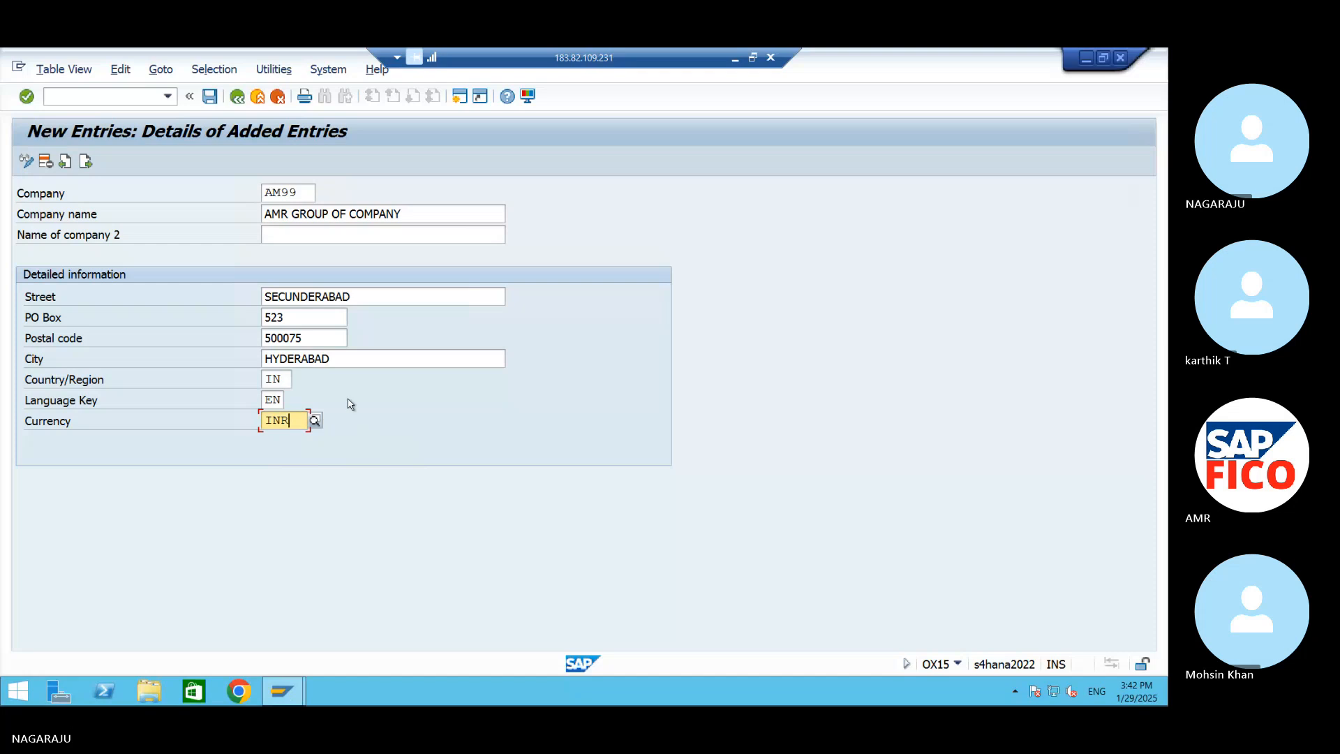
{"action": "left_click", "coordinate": [210, 102]}
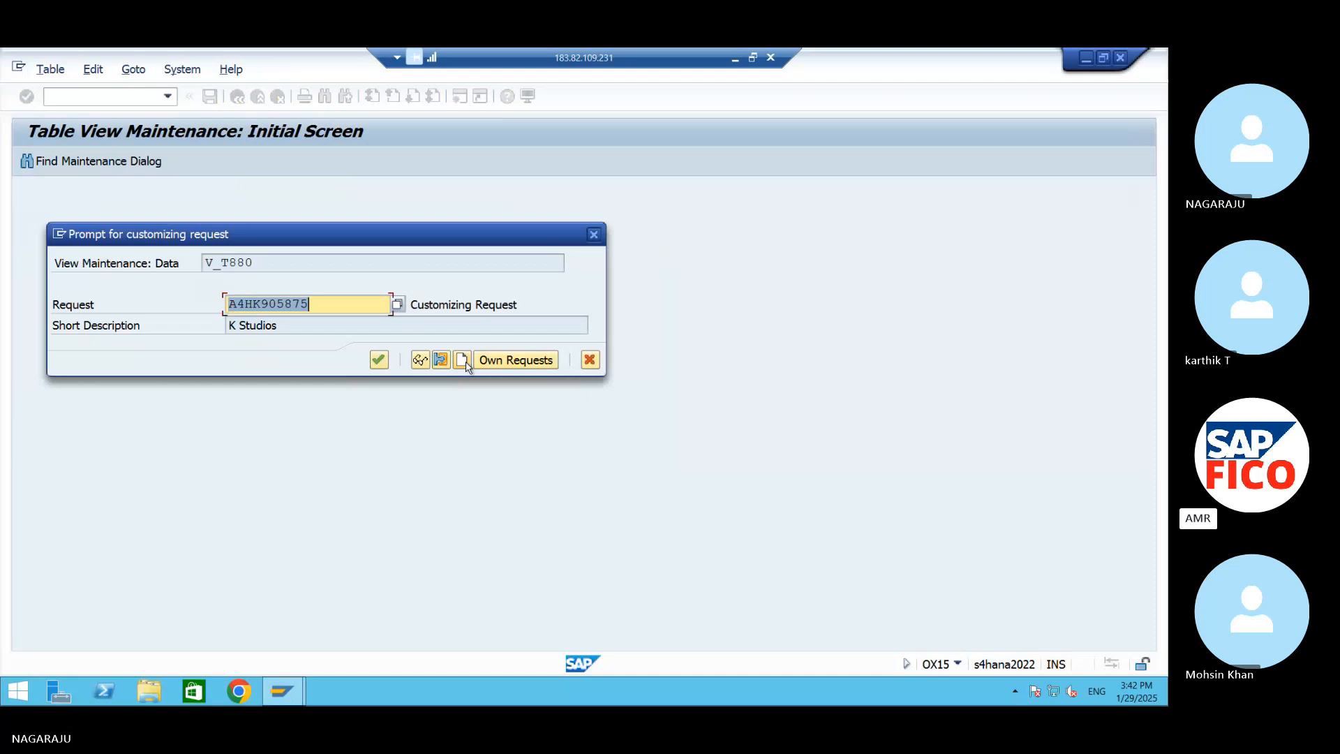
- Create a new customizing request with a short description beginning with "AMR" and save the company entry under it
{"action": "left_click", "coordinate": [463, 361]}
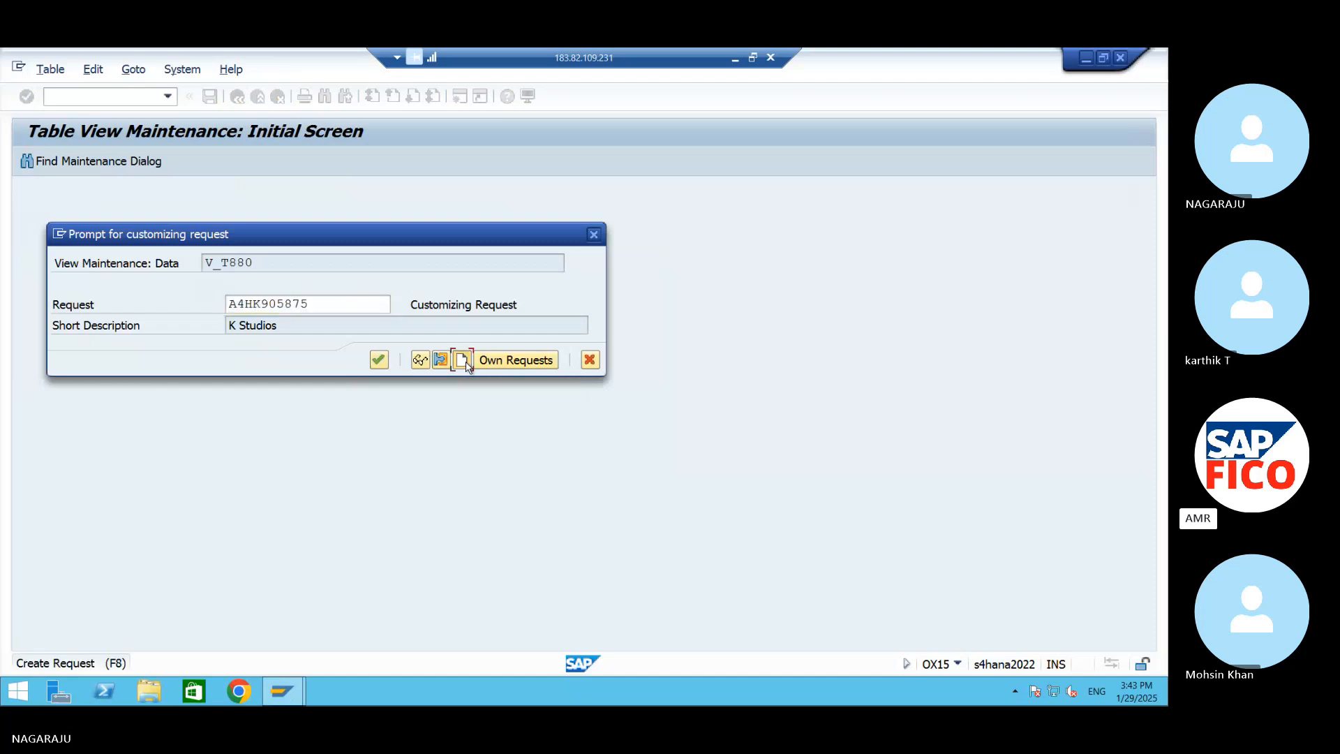
{"action": "left_click", "coordinate": [464, 361]}
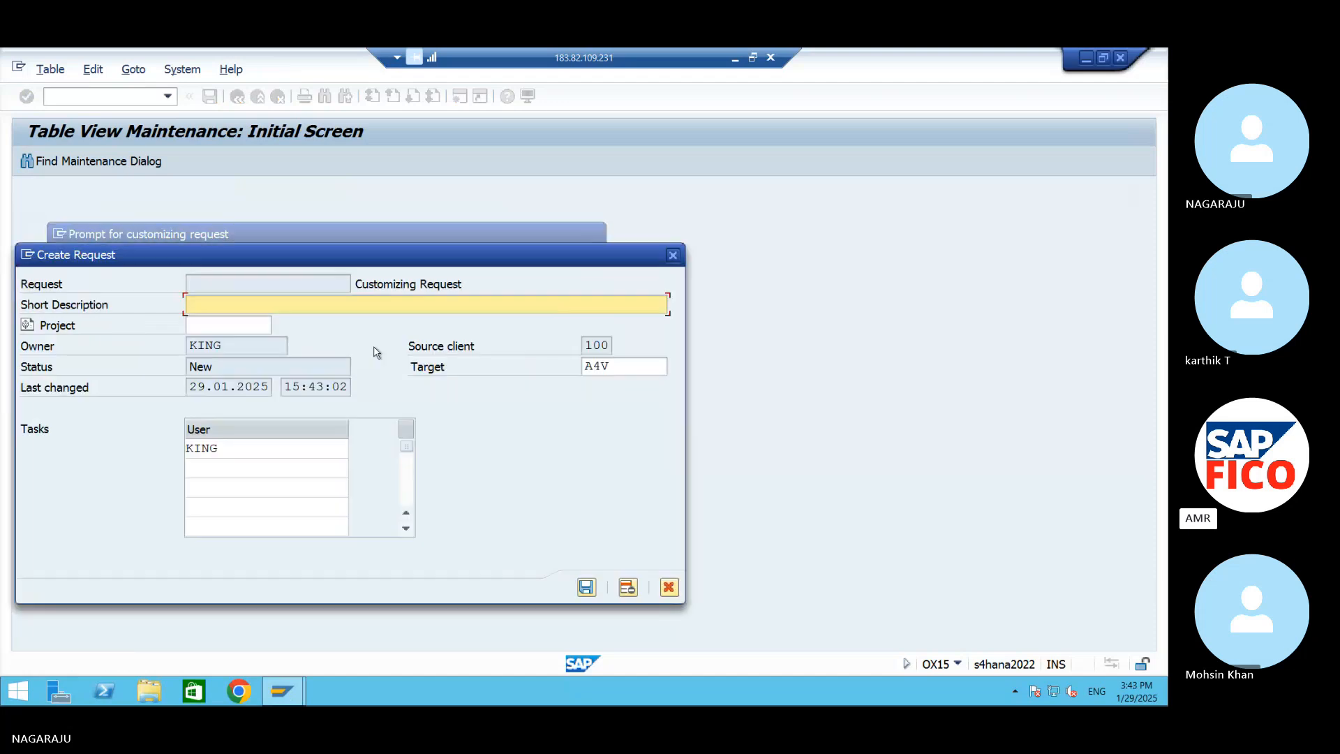
{"action": "type", "text": "AM99 GL"}
{"action": "key", "text": "BackSpace"}
{"action": "key", "text": "BackSpace"}
{"action": "key", "text": "BackSpace"}
{"action": "key", "text": "BackSpace"}
{"action": "key", "text": "BackSpace"}
{"action": "type", "text": "R GRO"}
{"action": "key", "text": "Insert"}
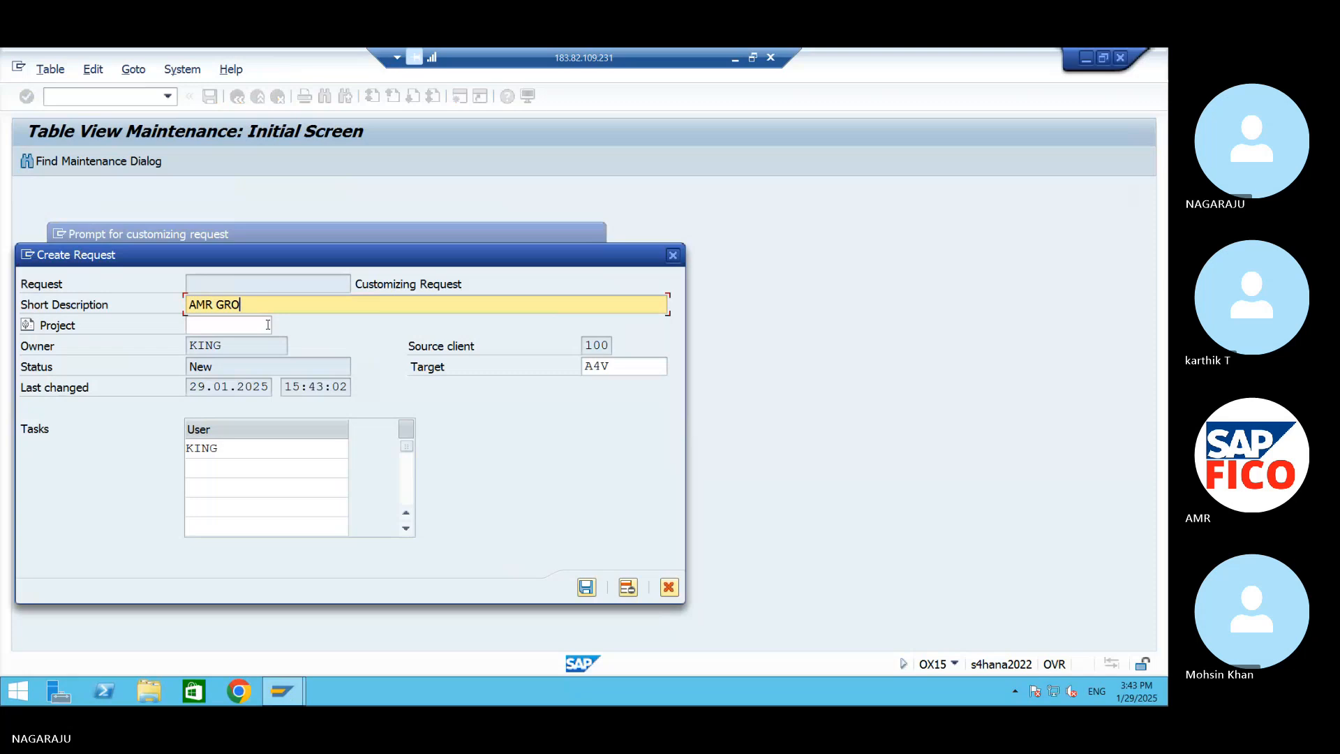
{"action": "key", "text": "BackSpace"}
{"action": "key", "text": "BackSpace"}
{"action": "key", "text": "BackSpace"}
{"action": "left_click", "coordinate": [586, 592]}
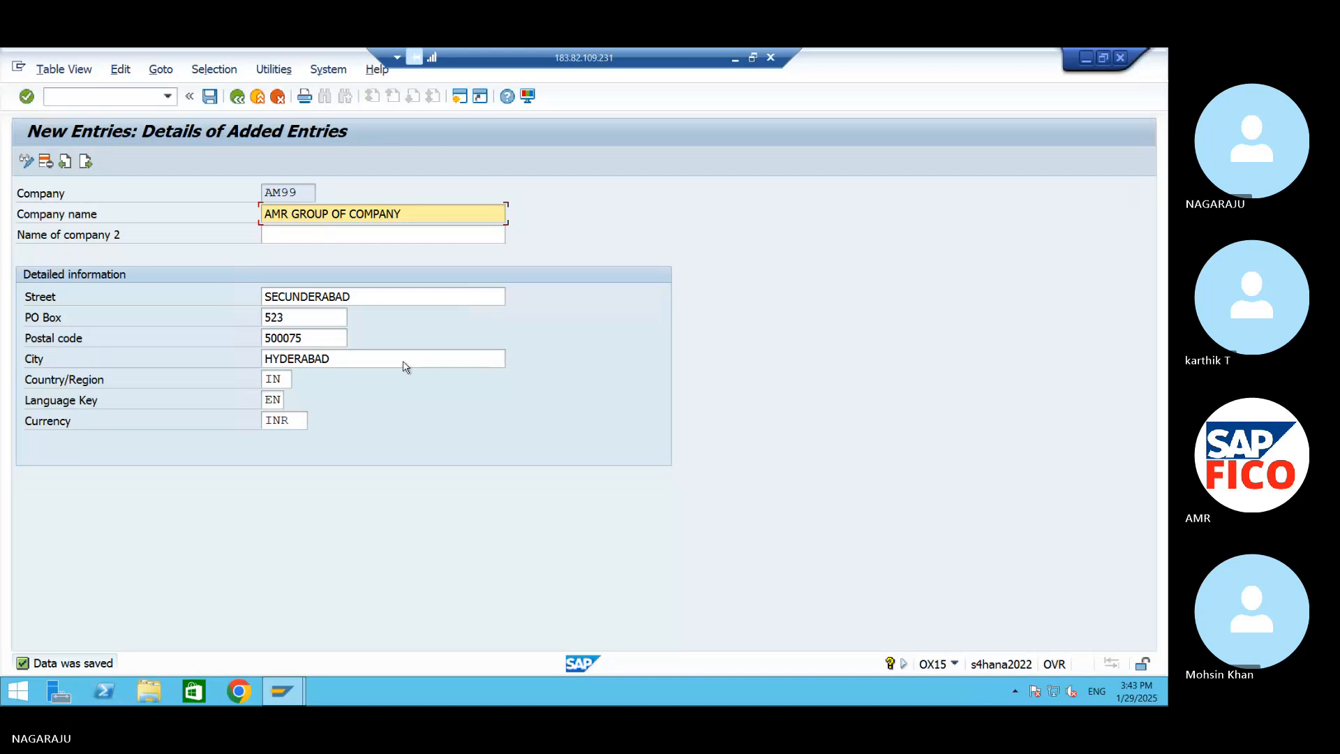
- Switch to the S4 HANA Word document and add the line "Create Company Code T-OX02" below the Define Company line
{"action": "left_click", "coordinate": [1085, 57]}
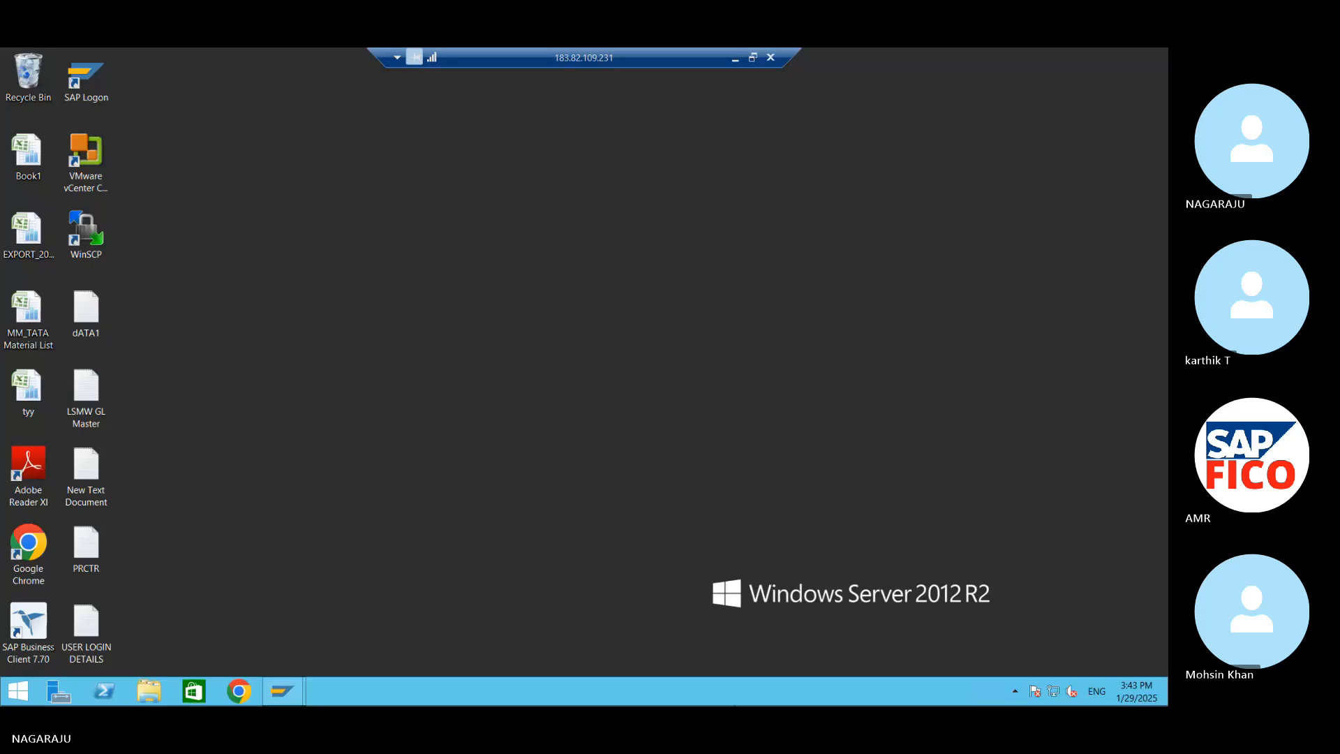
{"action": "left_click", "coordinate": [735, 58]}
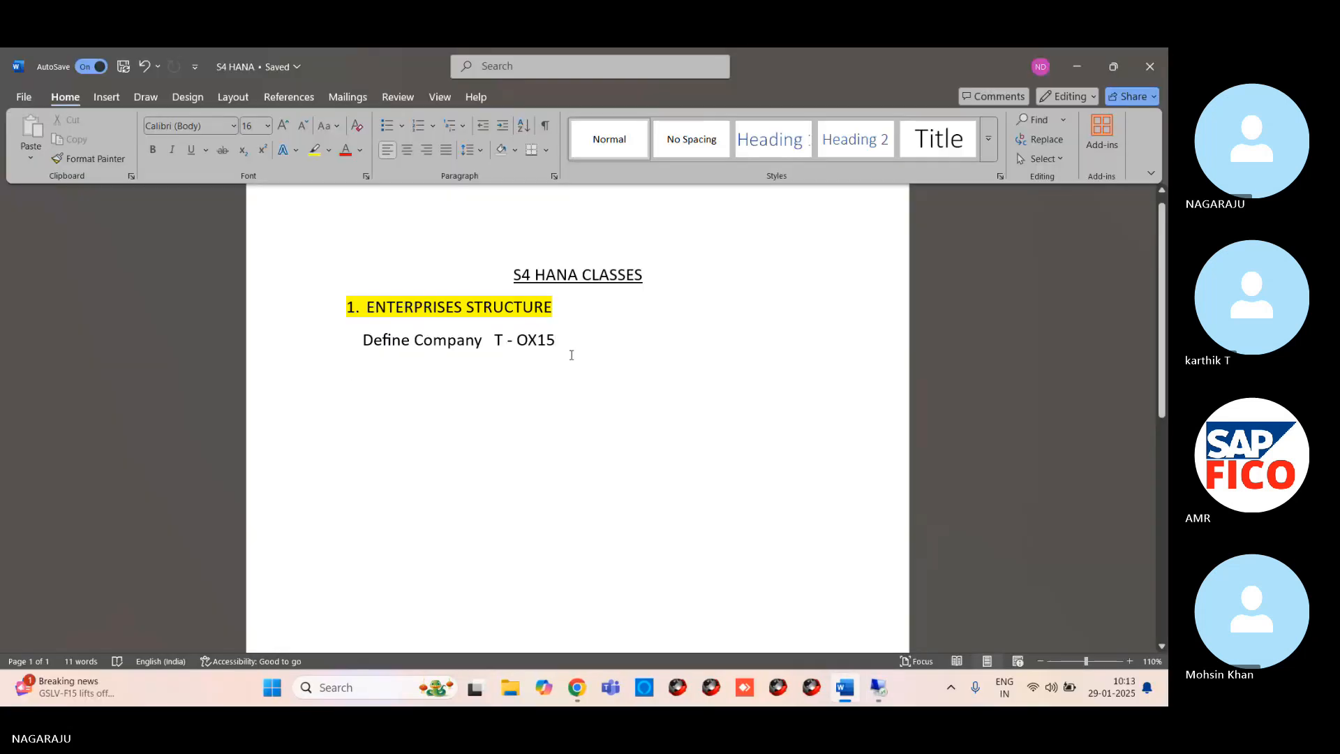
{"action": "key", "text": "Return"}
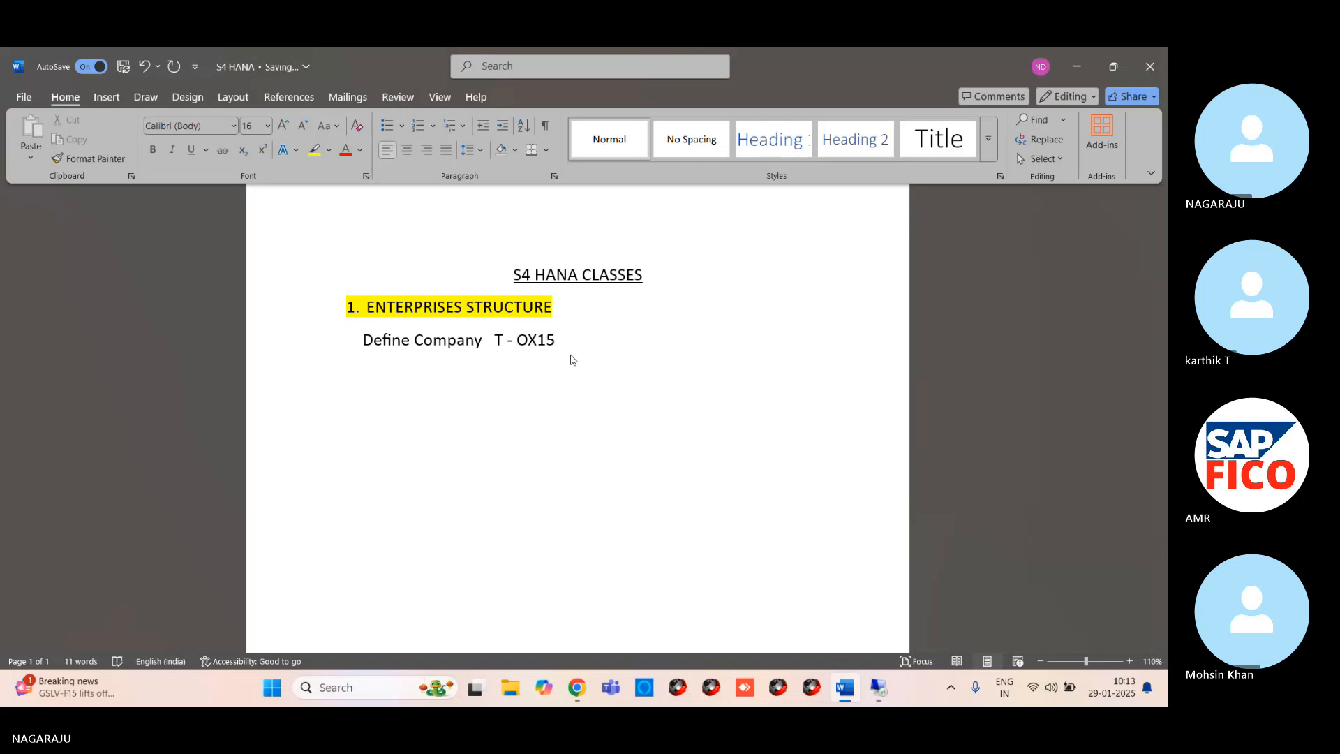
{"action": "type", "text": "Co"}
{"action": "key", "text": "BackSpace"}
{"action": "key", "text": "BackSpace"}
{"action": "type", "text": "C"}
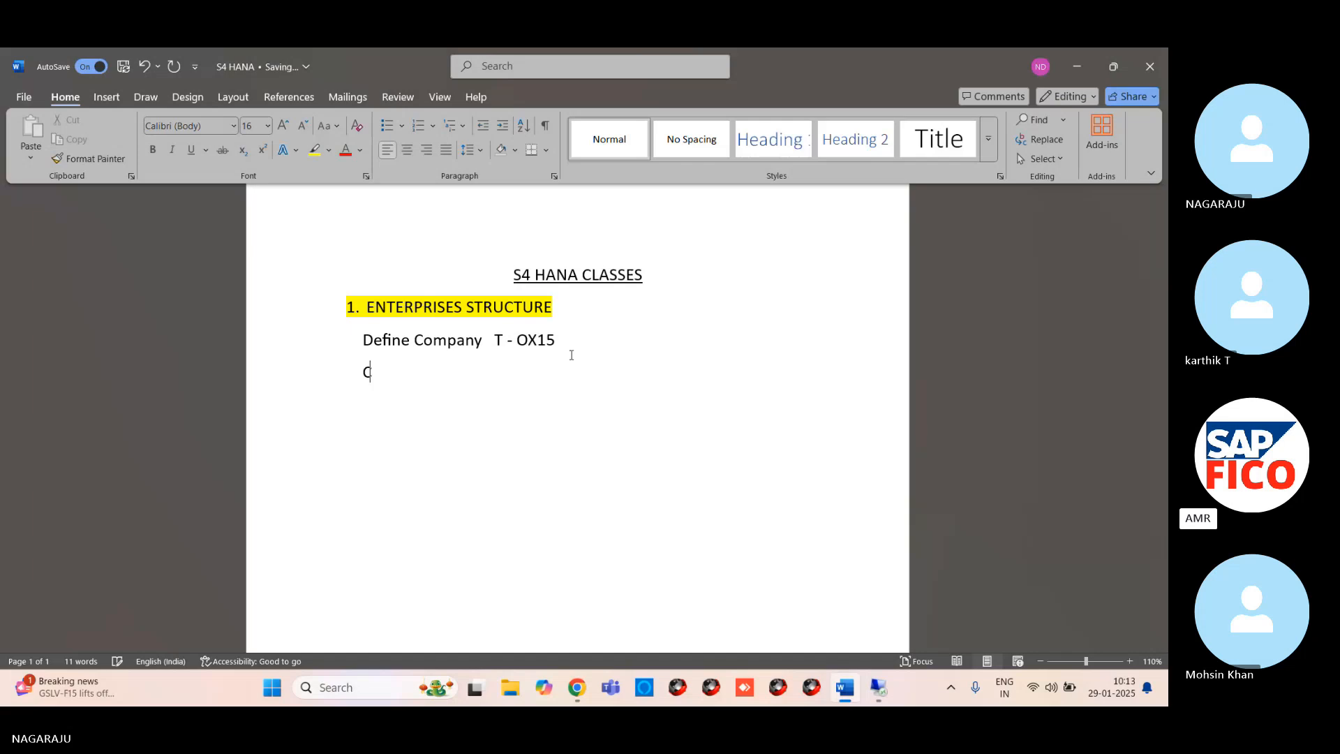
{"action": "type", "text": "reate Company Code "}
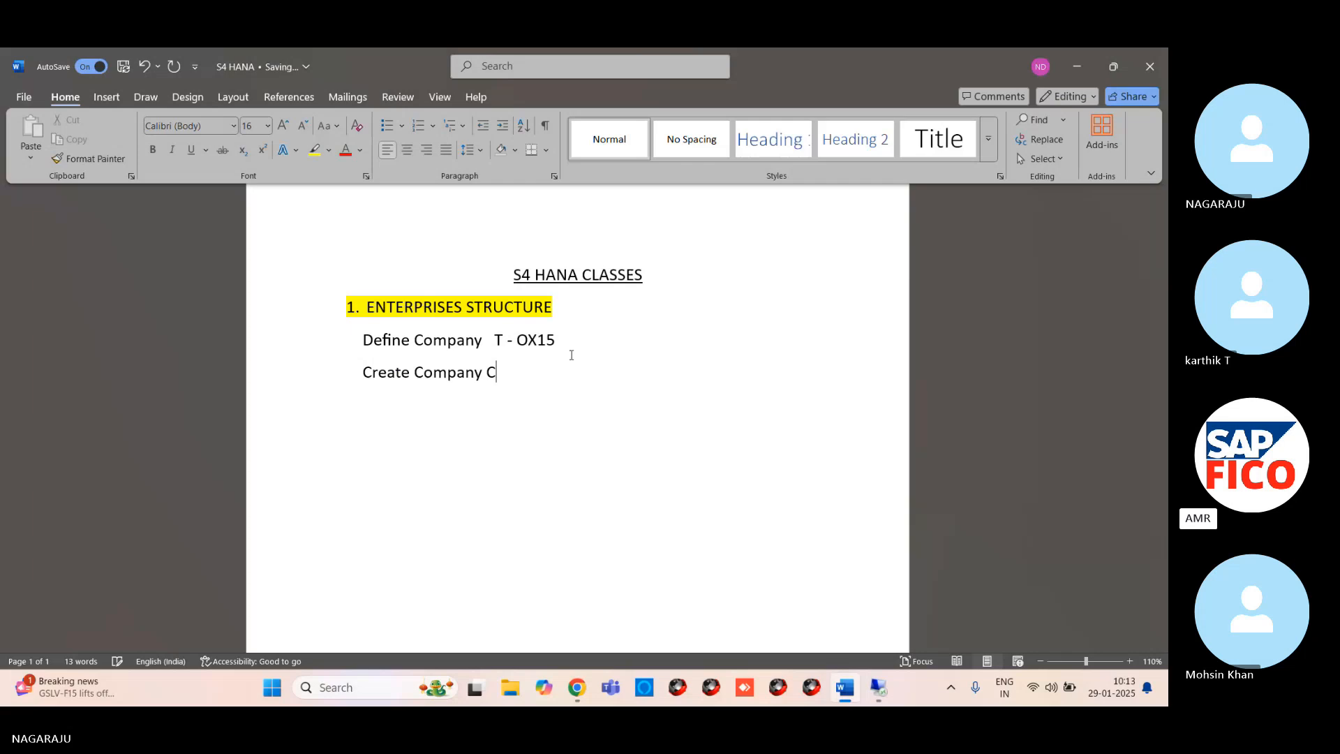
{"action": "type", "text": "T-OX02"}
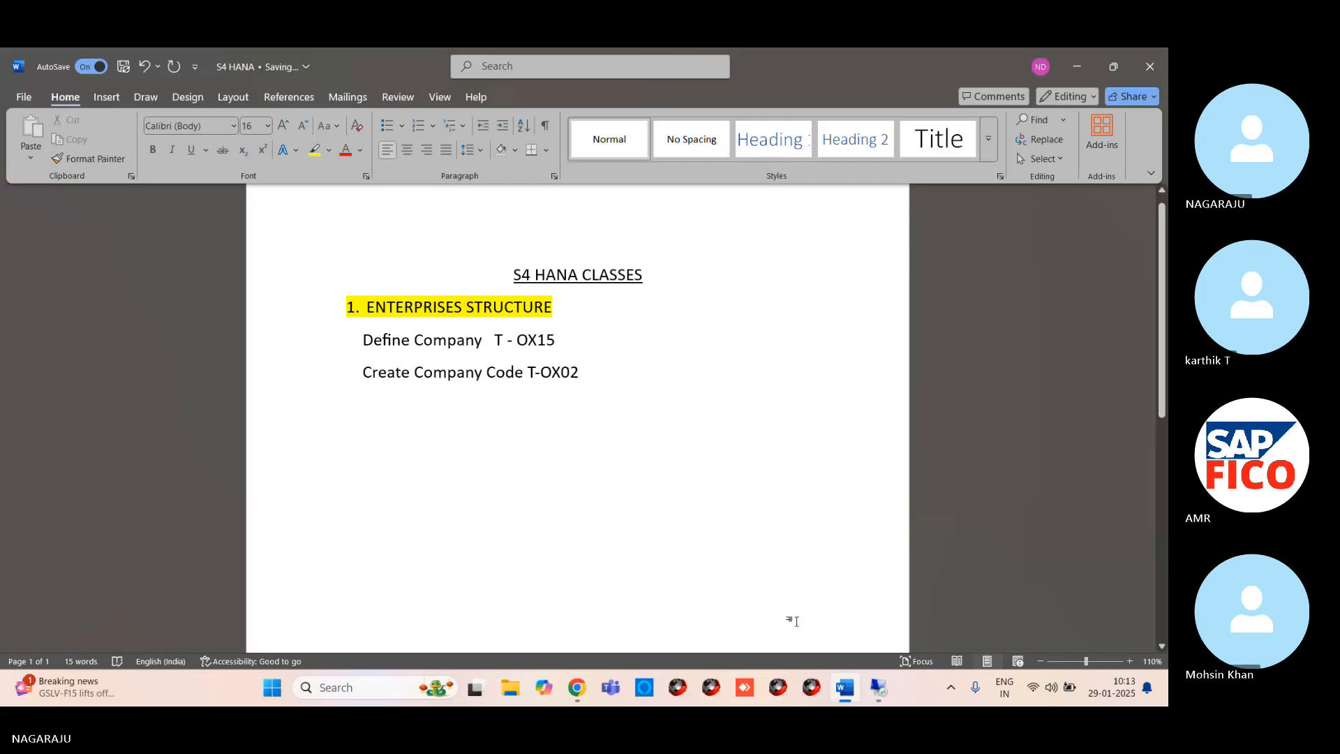
- Switch to the SAP session in the remote desktop and open transaction OX02 for company codes with /NOX02
{"action": "mouse_move", "coordinate": [878, 687]}
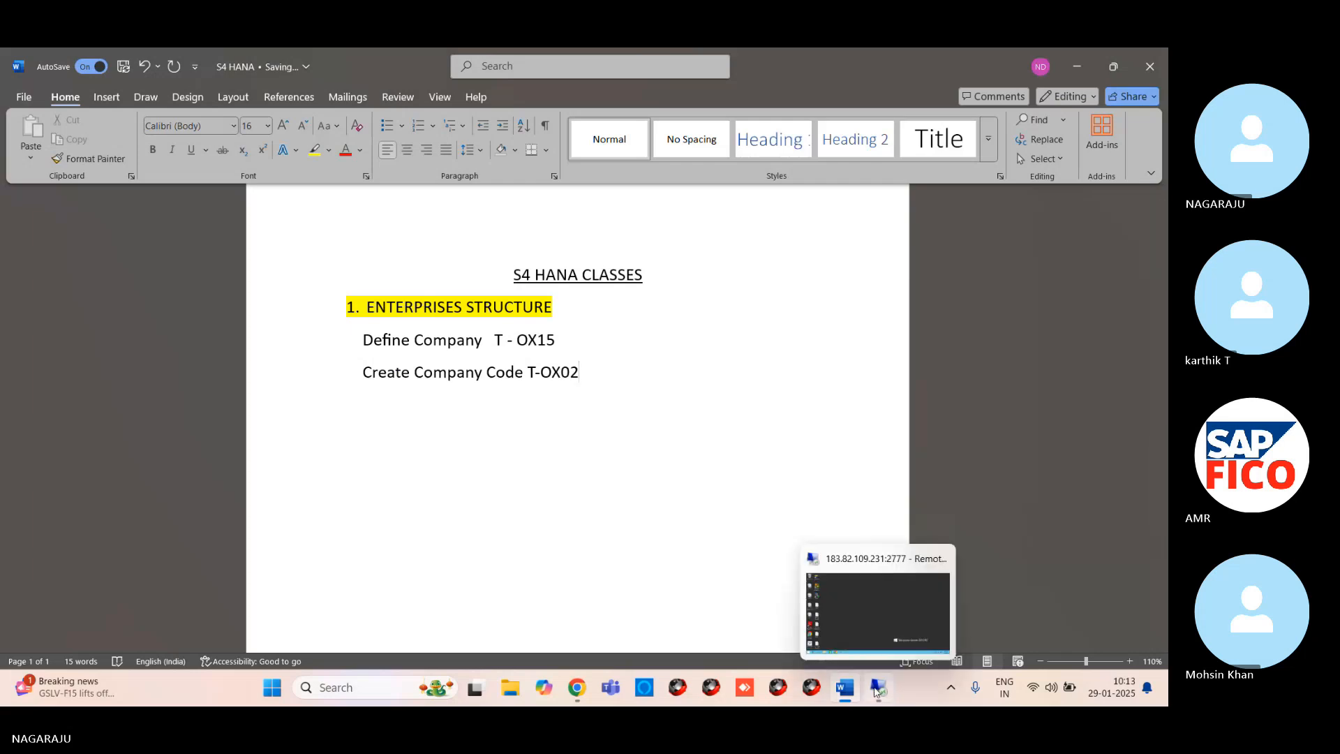
{"action": "left_click", "coordinate": [874, 606]}
{"action": "mouse_move", "coordinate": [273, 693]}
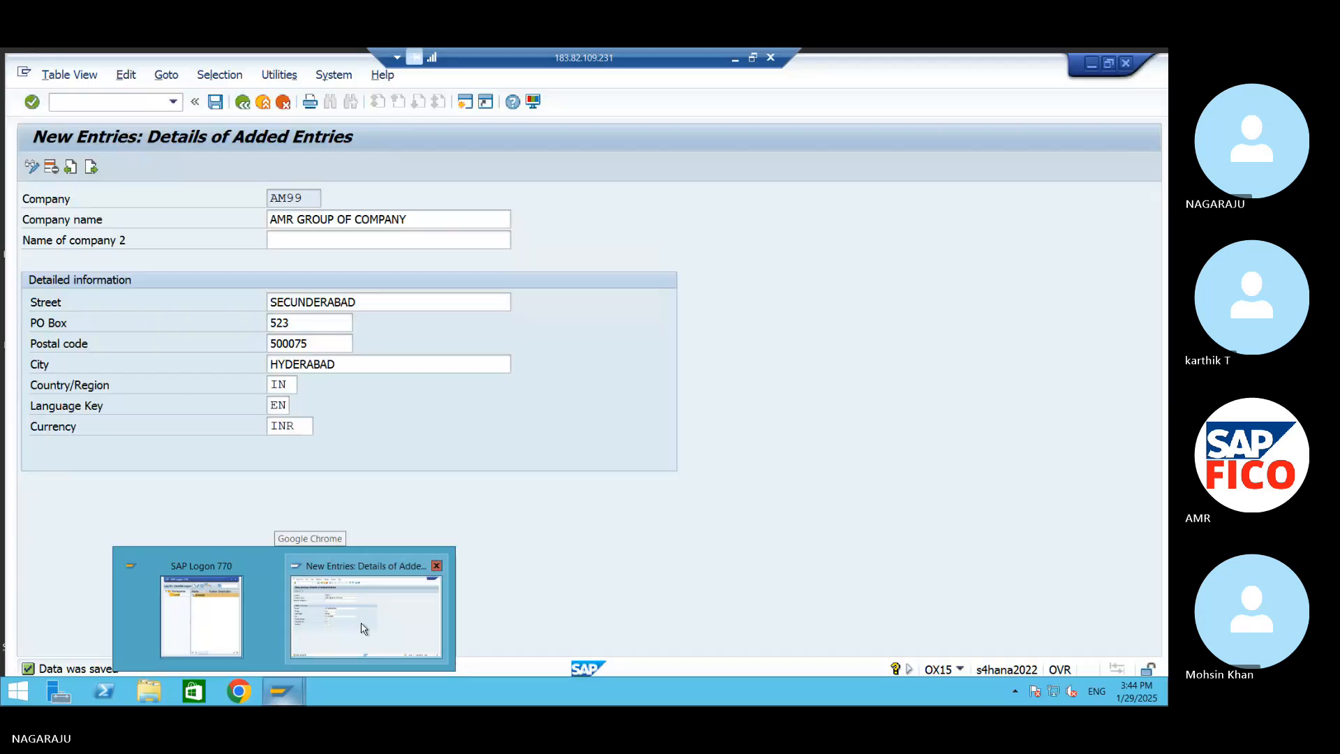
{"action": "left_click", "coordinate": [359, 624]}
{"action": "left_click", "coordinate": [174, 96]}
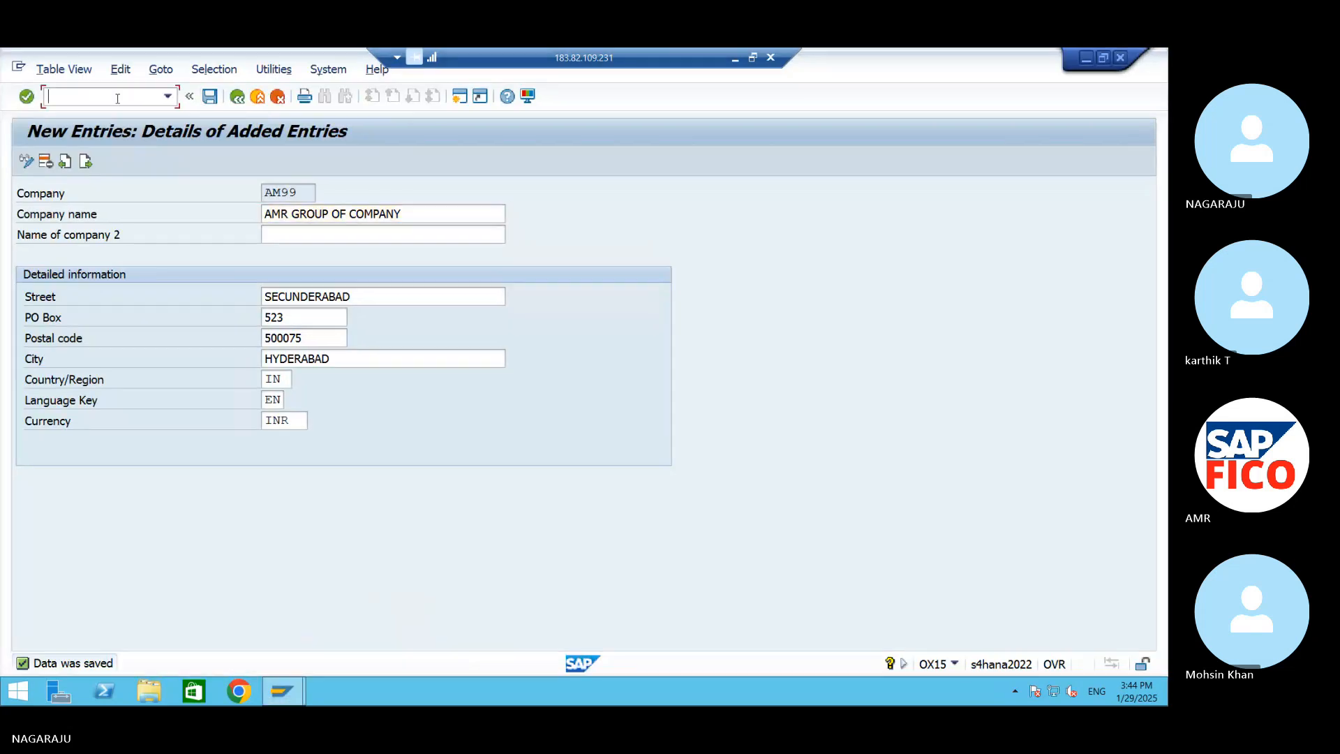
{"action": "type", "text": "/n"}
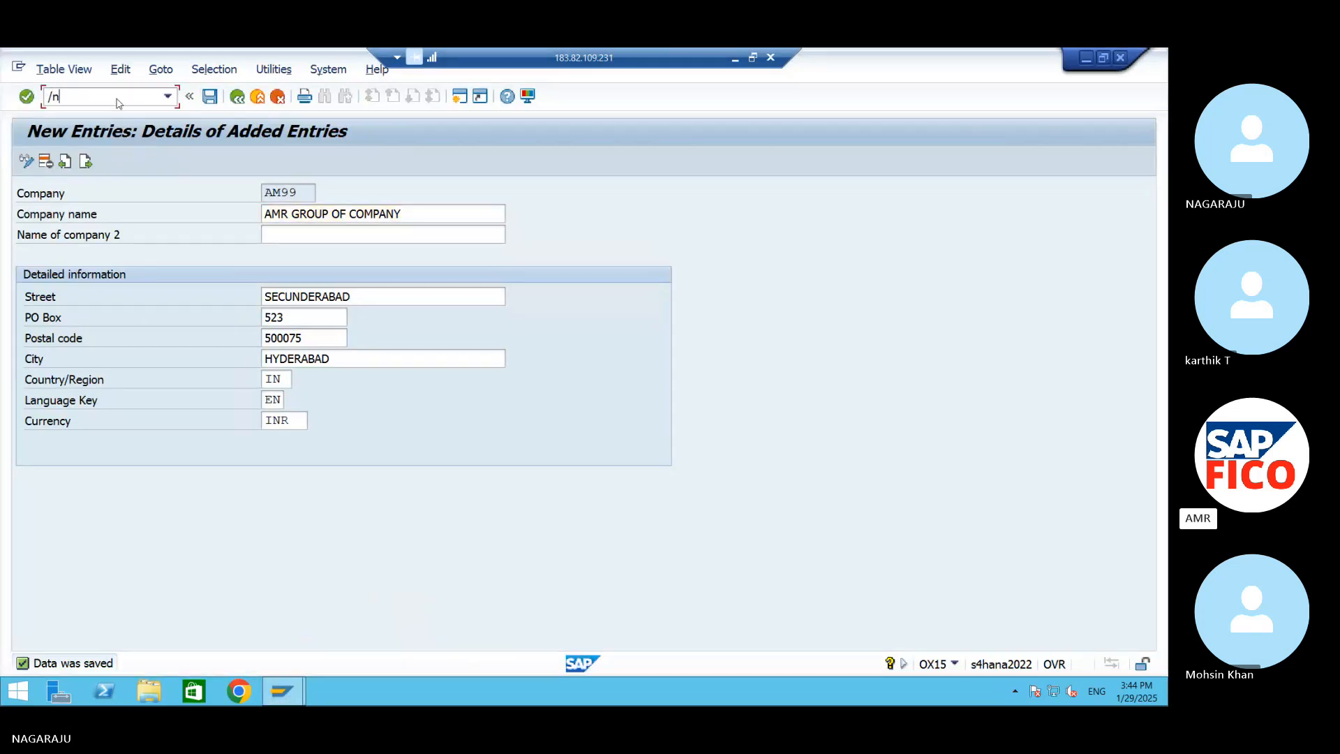
{"action": "key", "text": "BackSpace"}
{"action": "type", "text": "NOX02"}
{"action": "key", "text": "Return"}
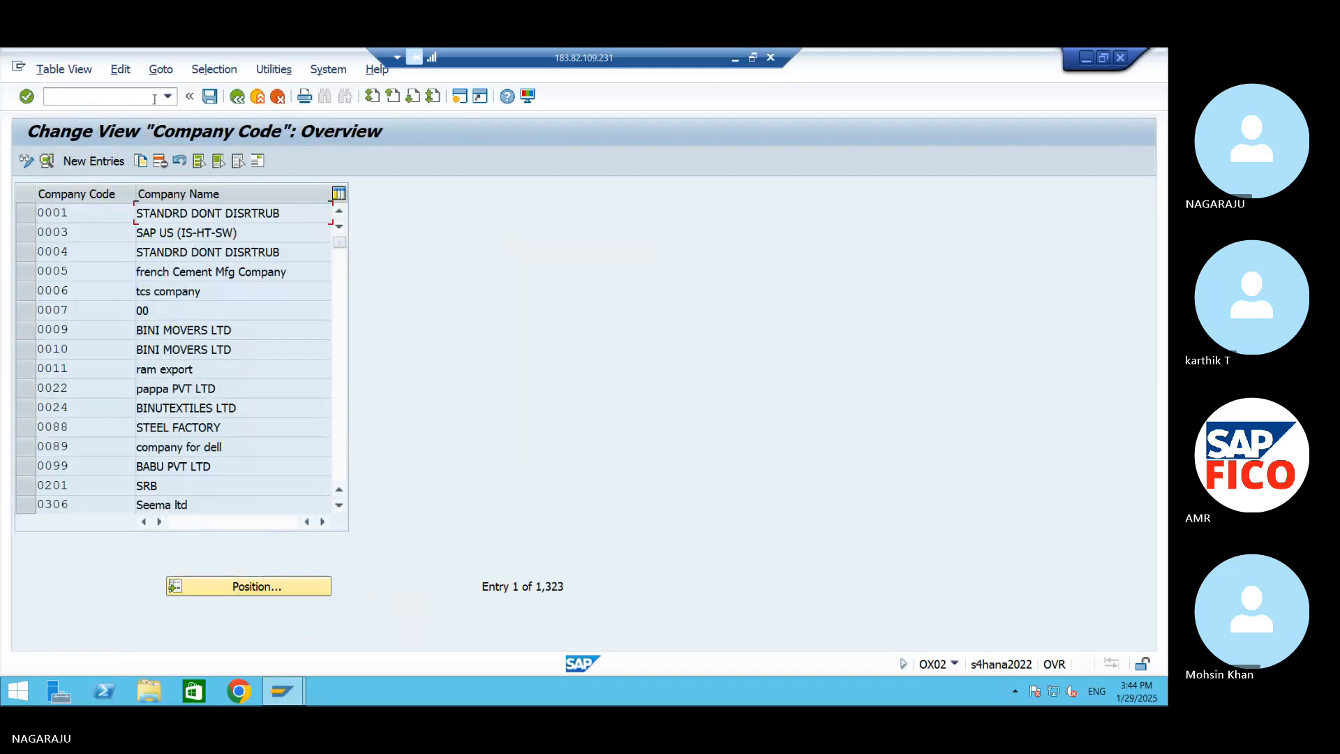
- Start a new company code entry with code AM99 and company name AMR TECHNOLOGIES
{"action": "left_click", "coordinate": [83, 162]}
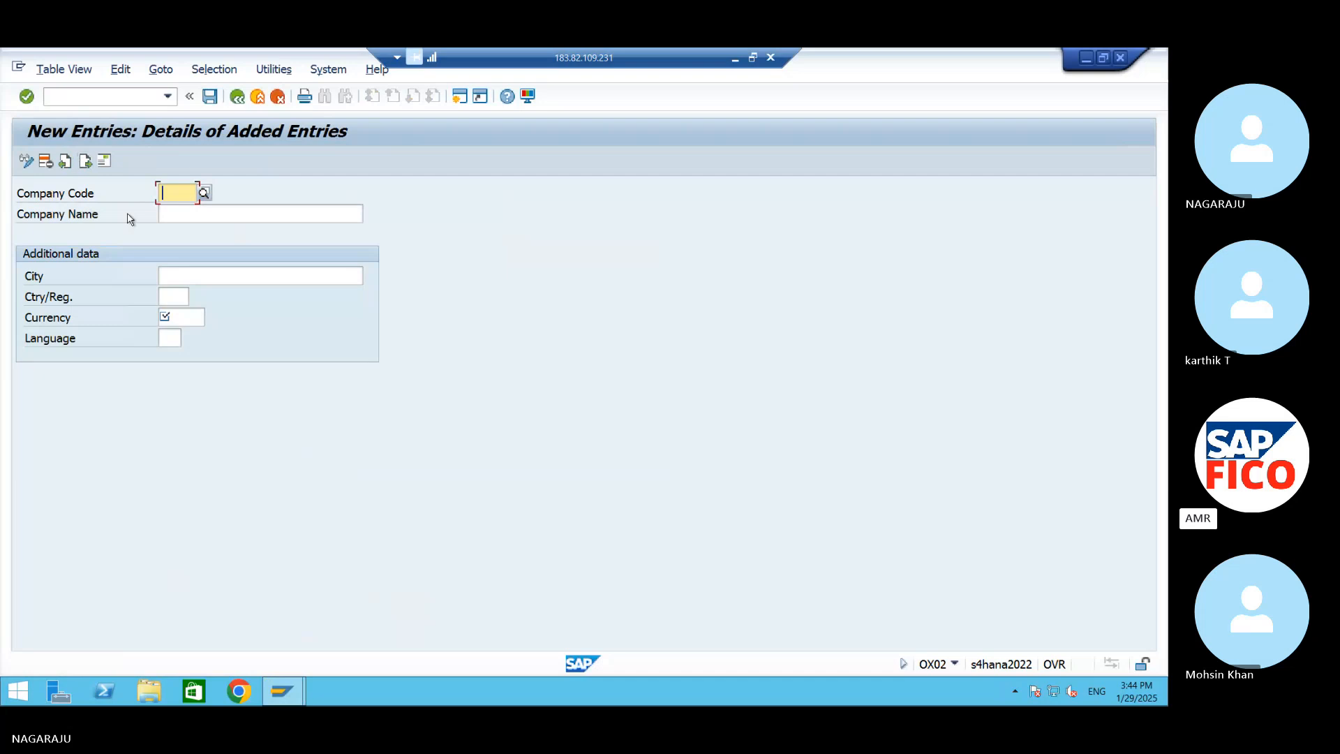
{"action": "type", "text": "AM99"}
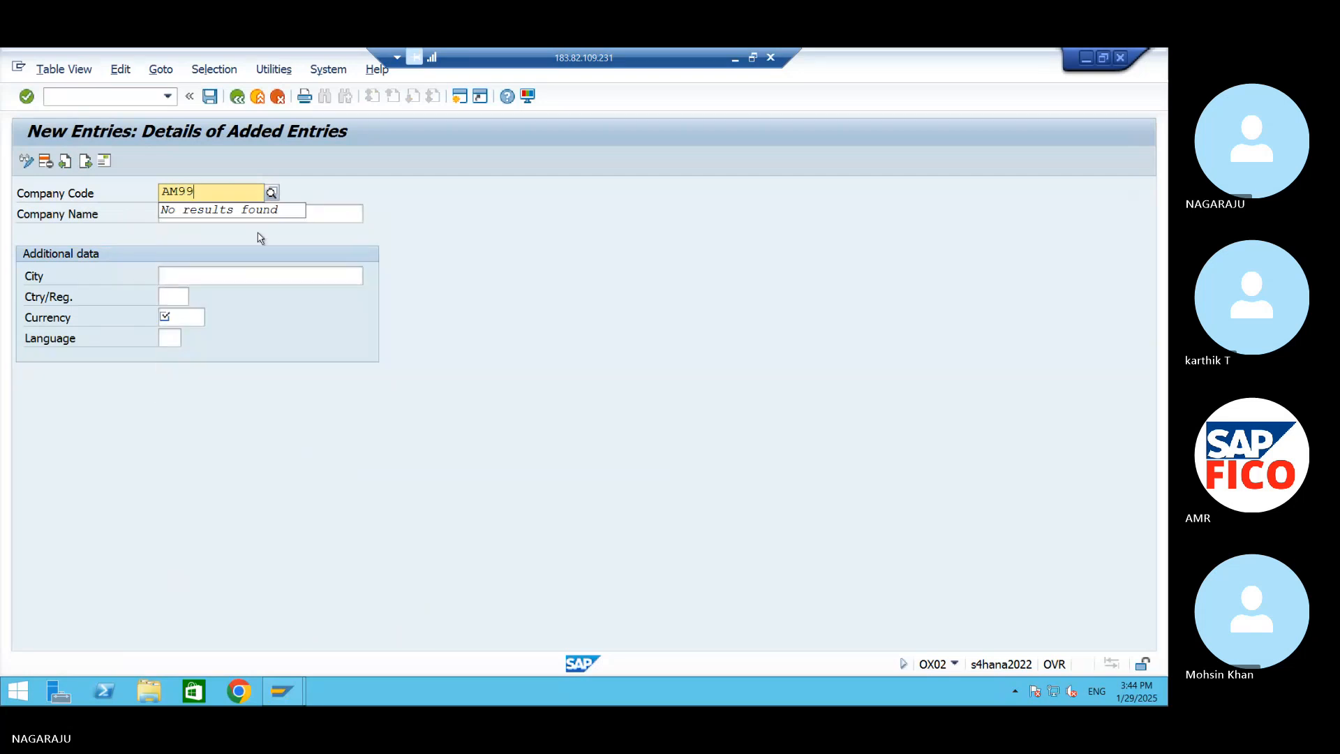
{"action": "left_click", "coordinate": [314, 209]}
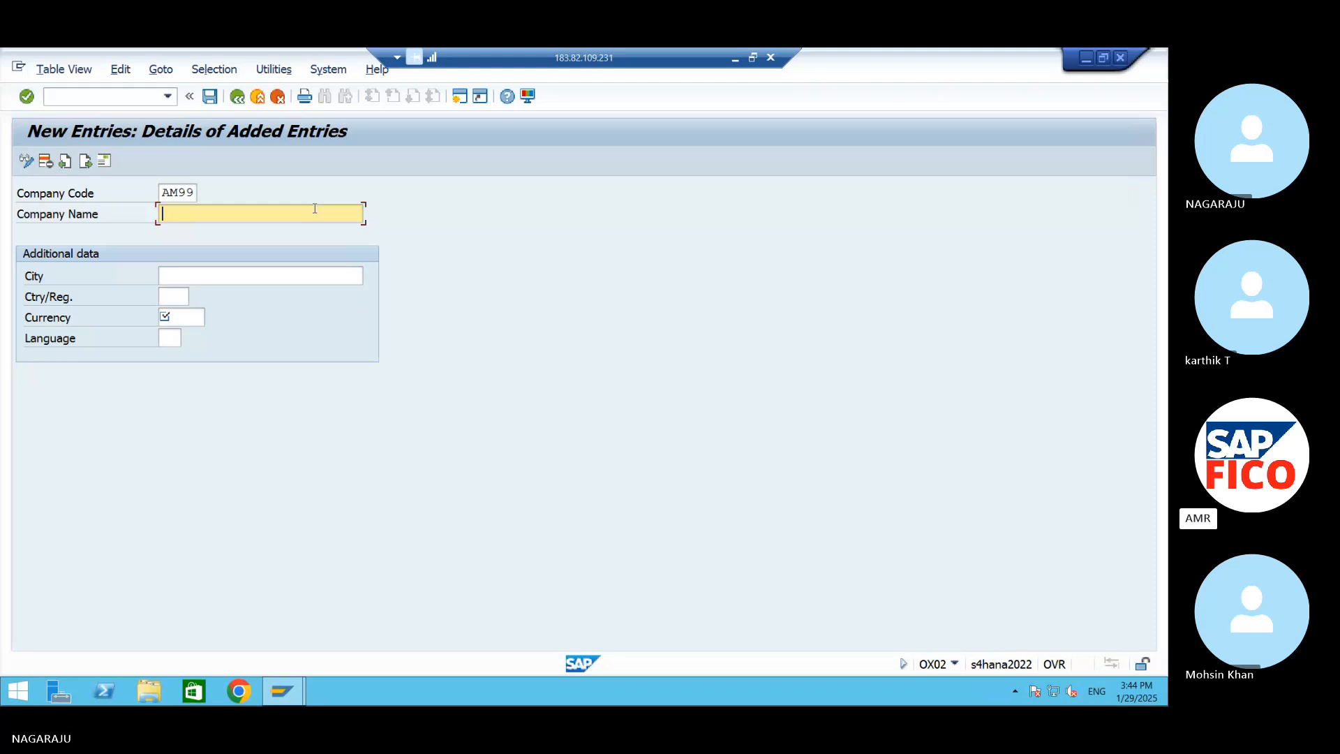
{"action": "type", "text": "AMR TECHNOL"}
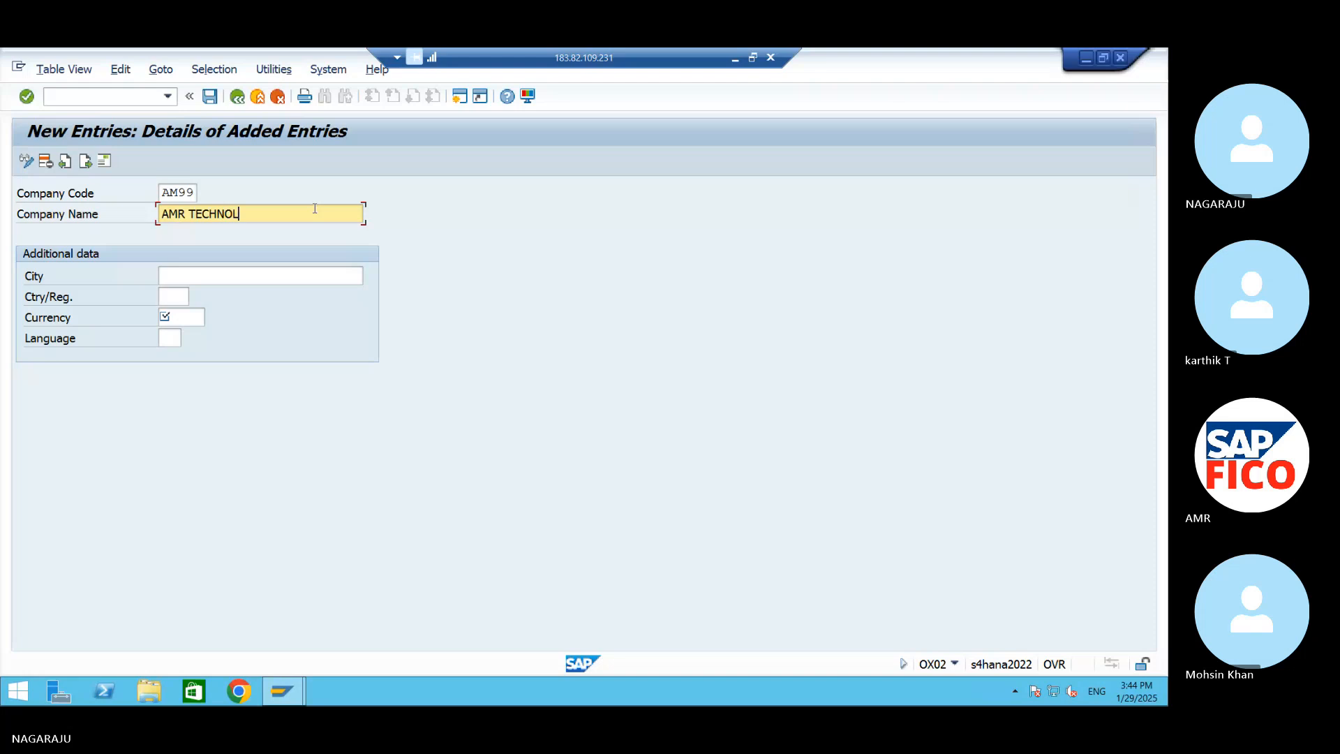
{"action": "type", "text": "OGIES"}
- Set the company code's city to HYDERABAD and its country/region to IN
{"action": "left_click", "coordinate": [284, 273]}
{"action": "type", "text": "H"}
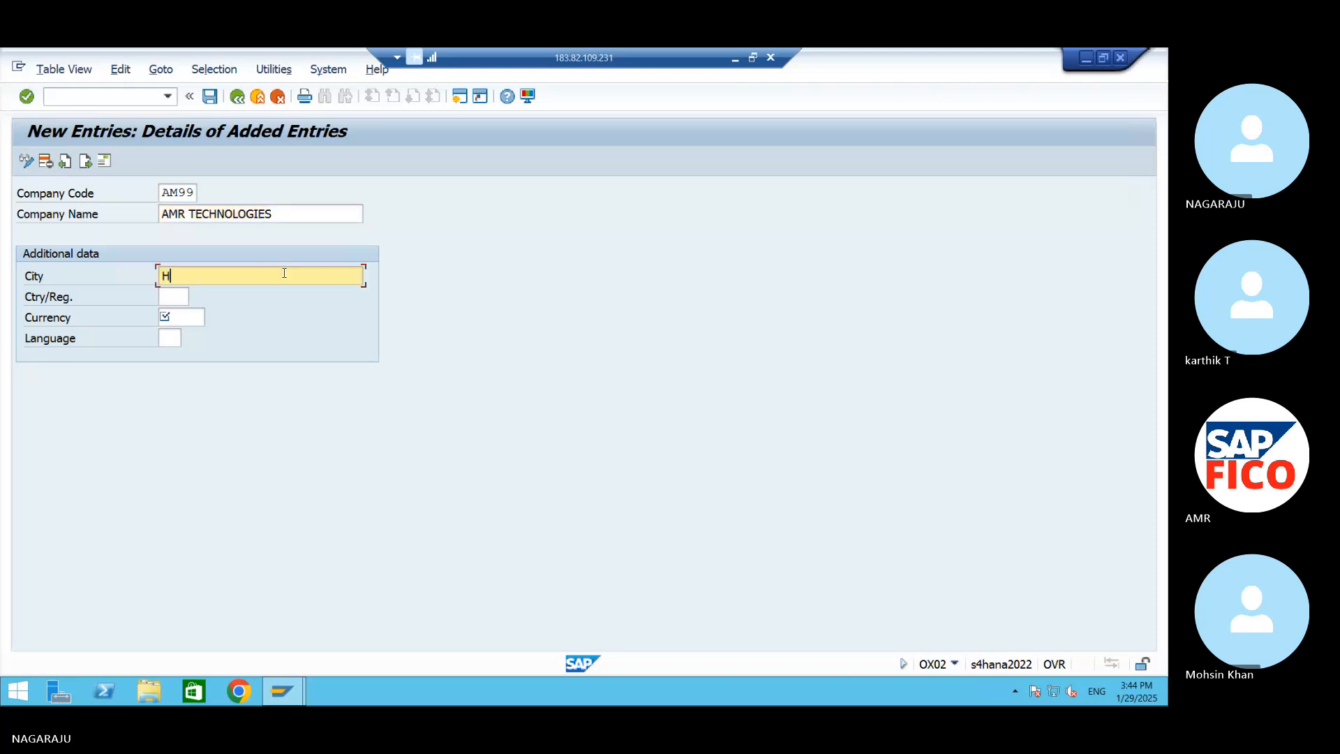
{"action": "type", "text": "YDERABAD"}
{"action": "left_click", "coordinate": [178, 296]}
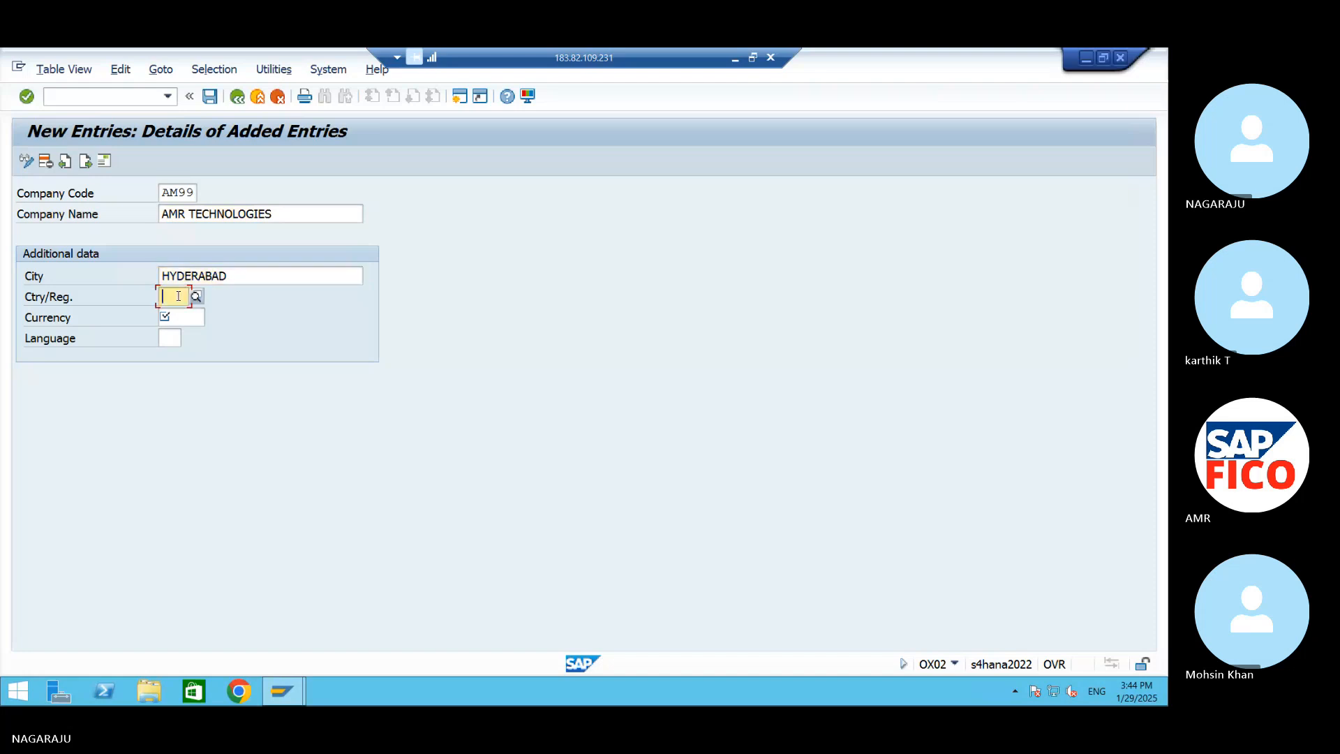
{"action": "type", "text": "IN"}
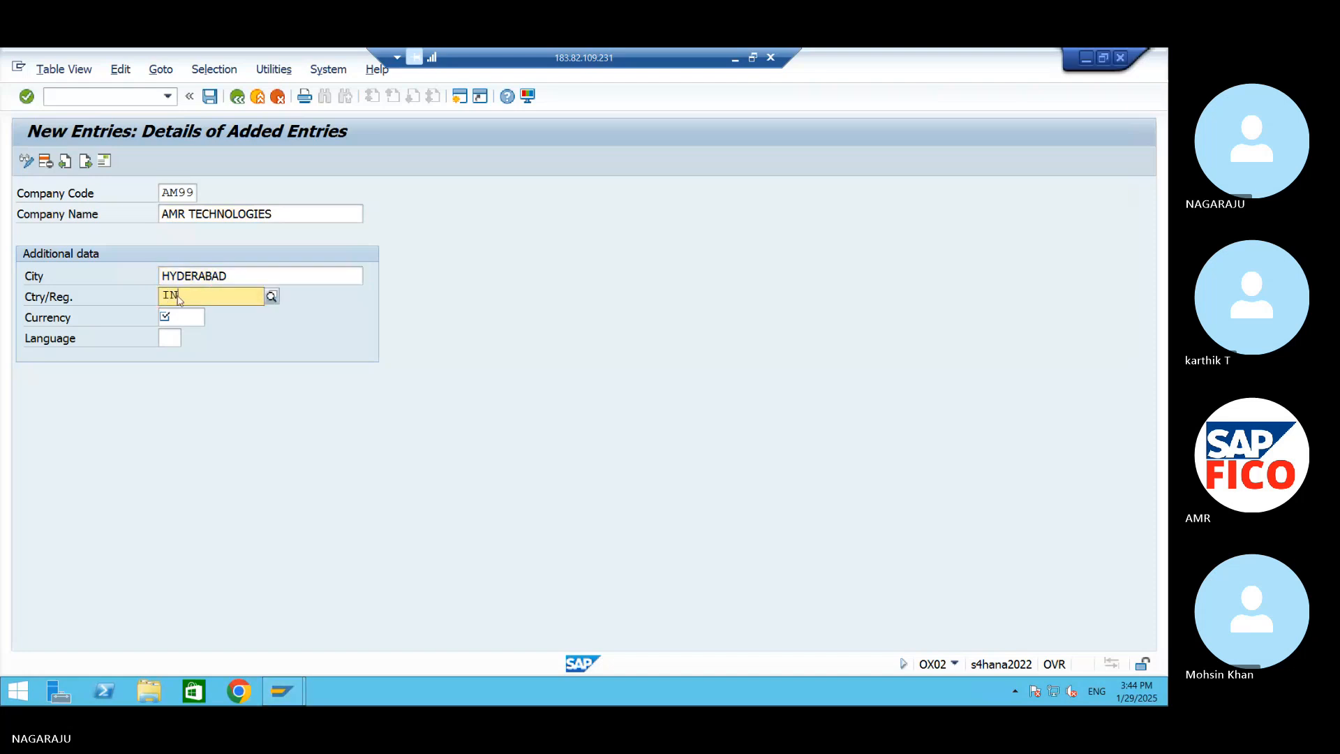
{"action": "left_click", "coordinate": [190, 333]}
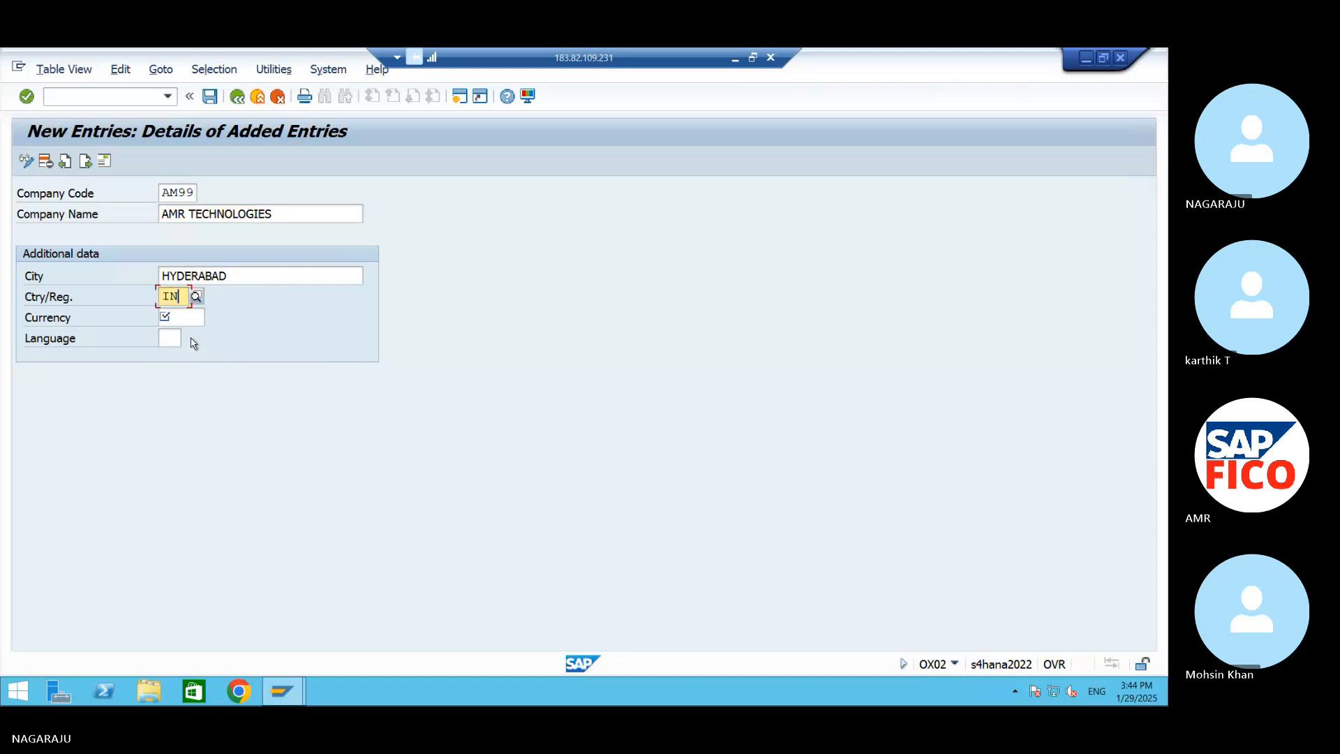
- Set the company code's currency to INR (Indian Rupee) and language to EN, and save the entry
{"action": "left_click", "coordinate": [198, 313]}
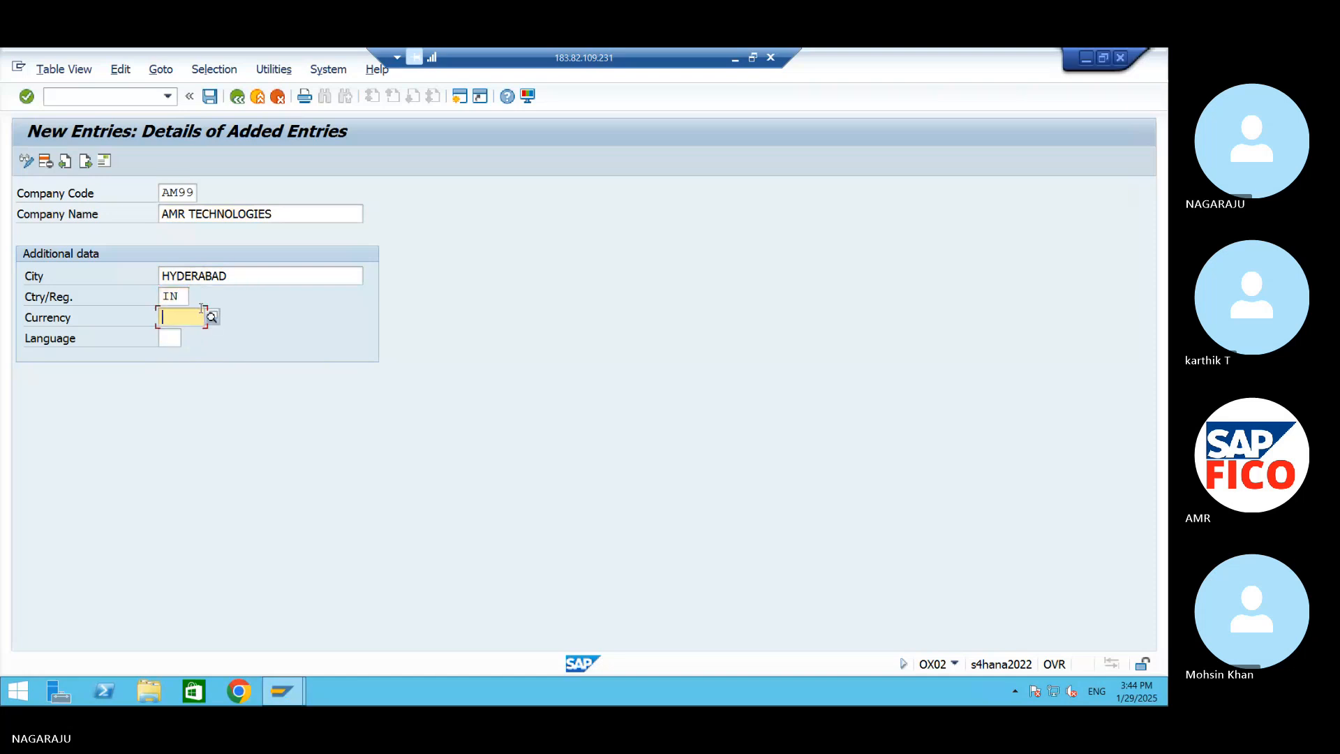
{"action": "type", "text": "IN"}
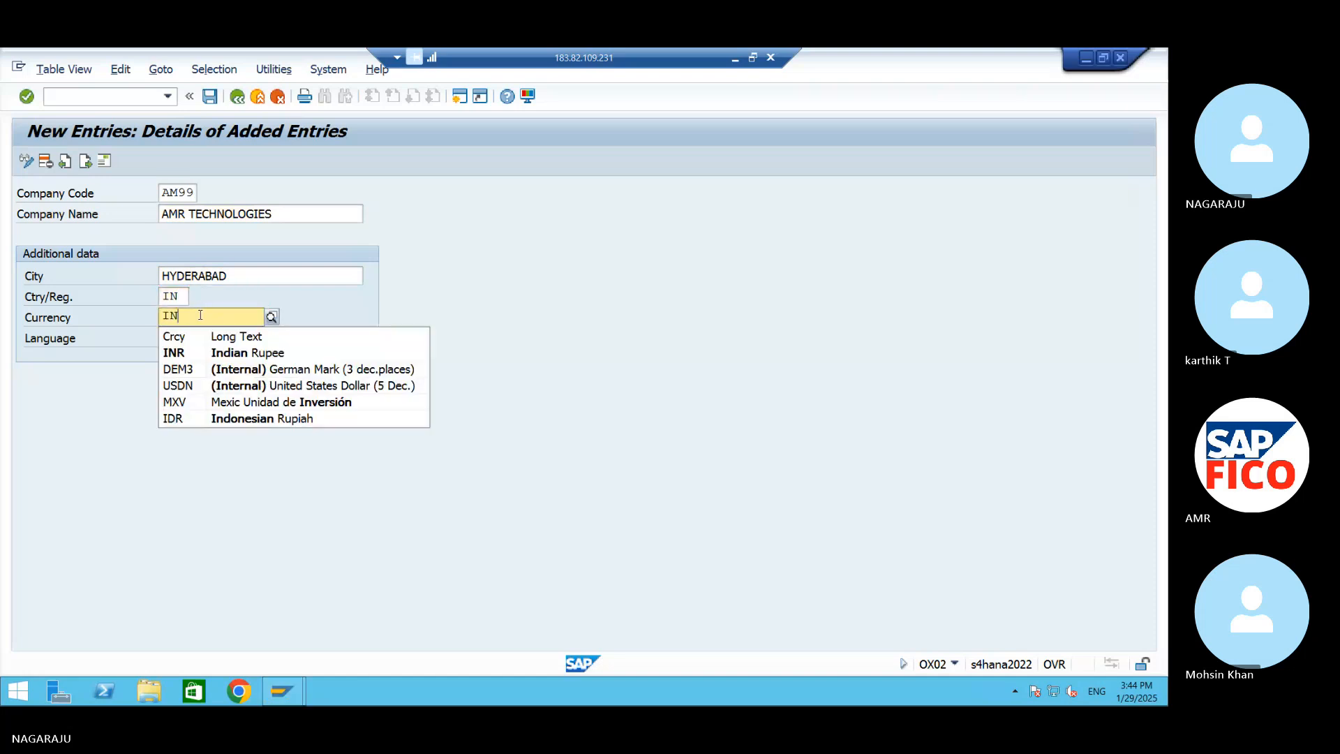
{"action": "left_click", "coordinate": [192, 353]}
{"action": "left_click", "coordinate": [165, 340]}
{"action": "type", "text": "EN"}
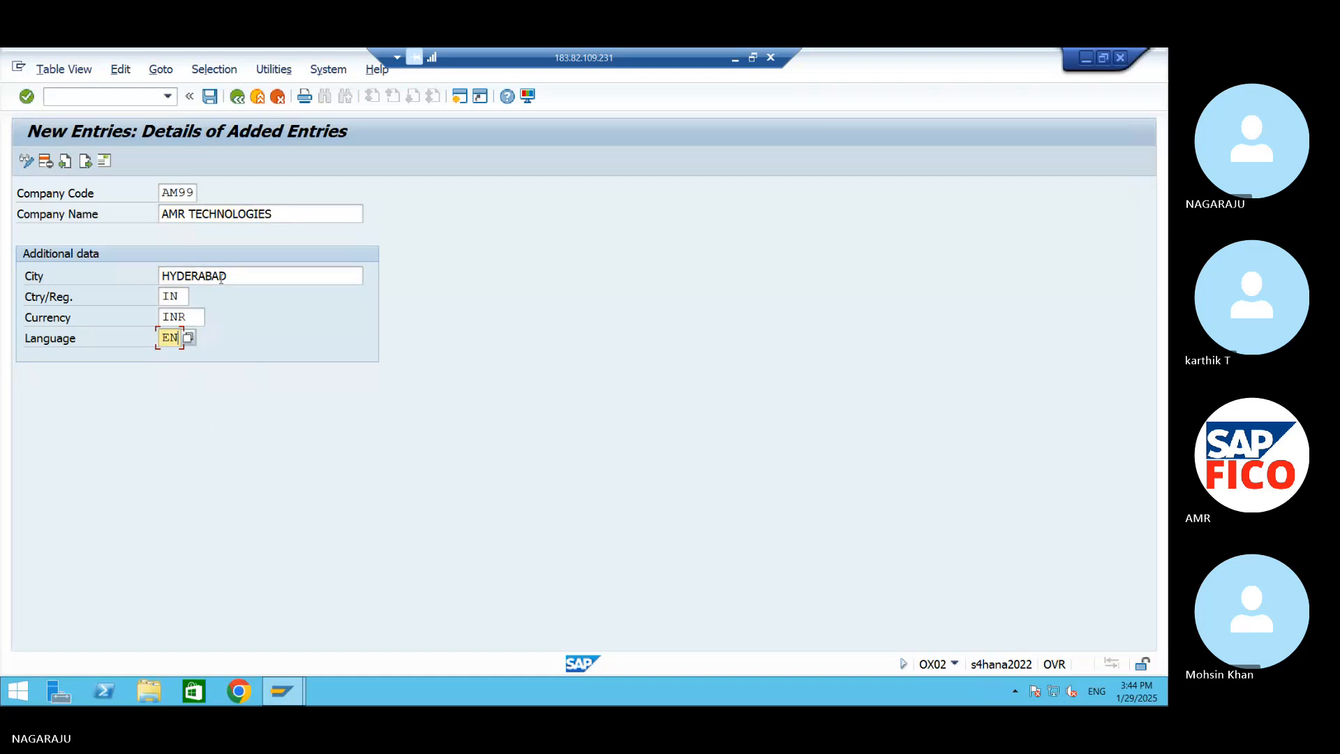
{"action": "key", "text": "Return"}
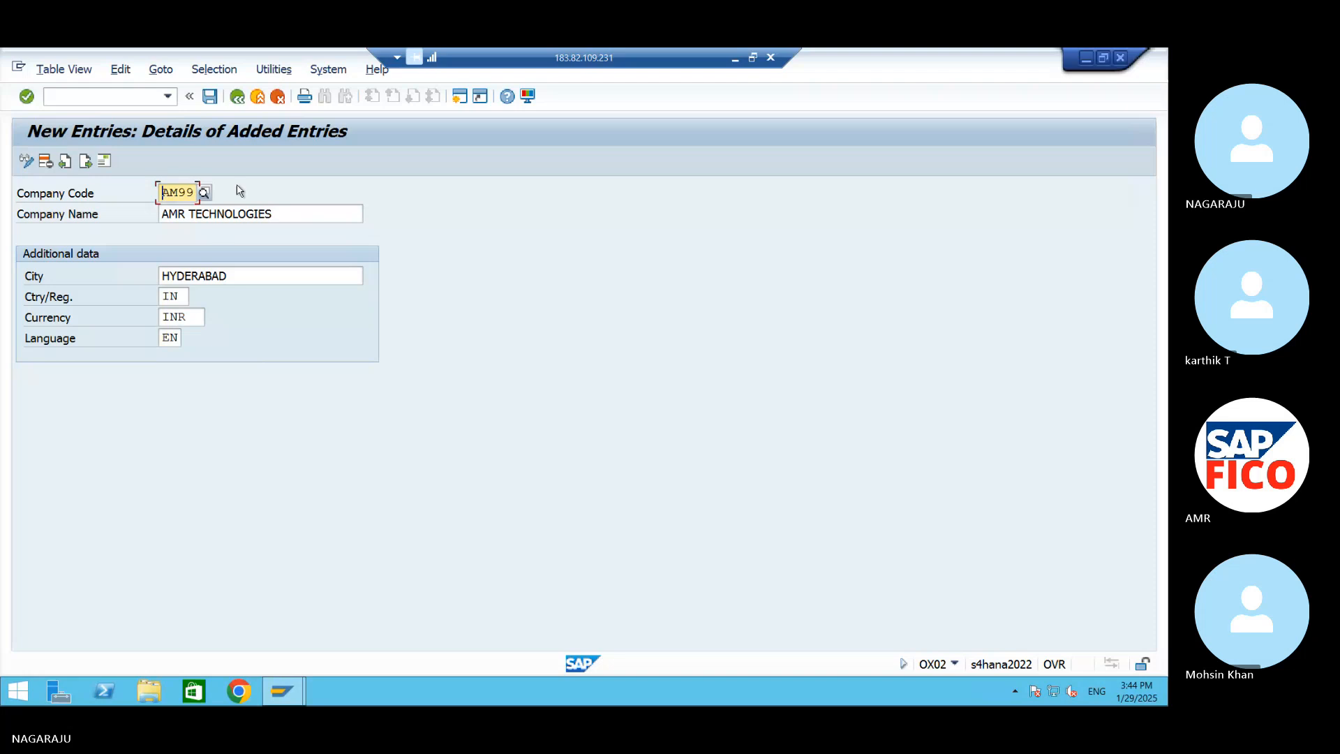
{"action": "left_click", "coordinate": [210, 96]}
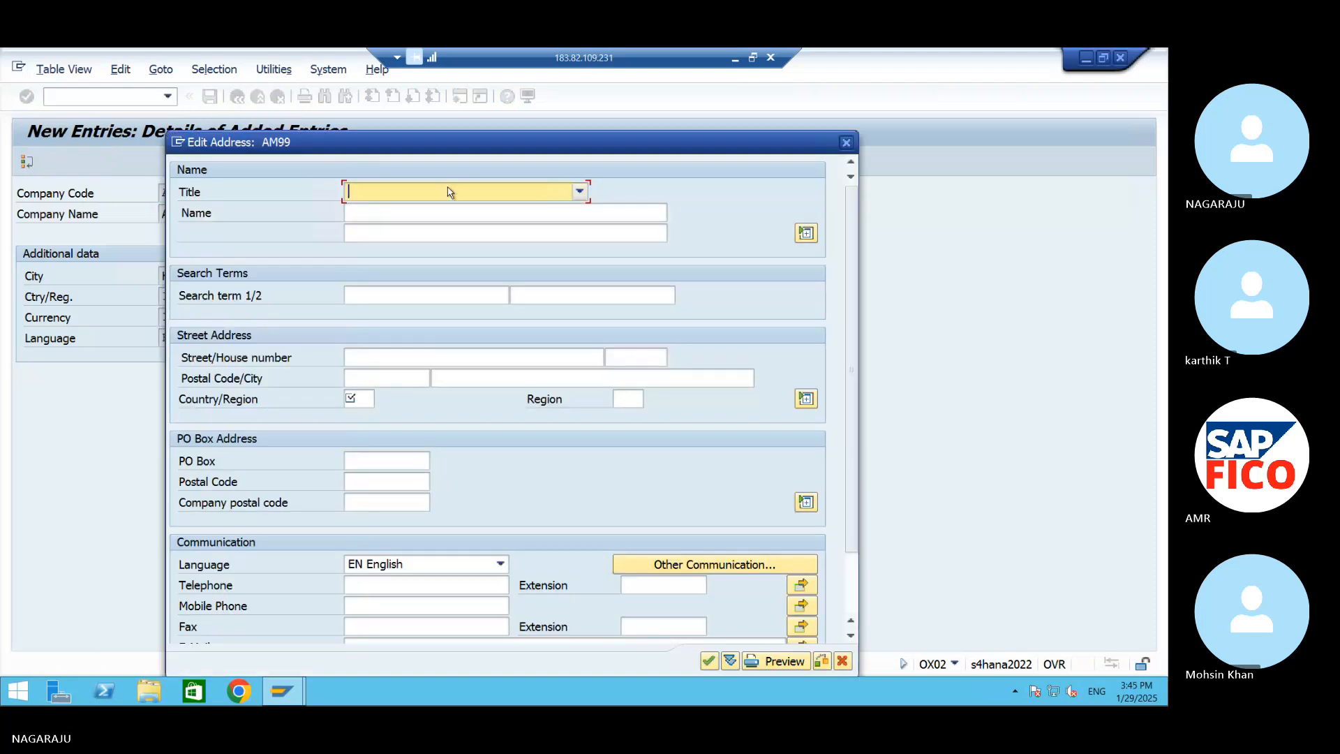
- Choose Company as the address title for AM99 and enter AMR TECHNOLOGIES as the name
{"action": "left_click", "coordinate": [453, 194]}
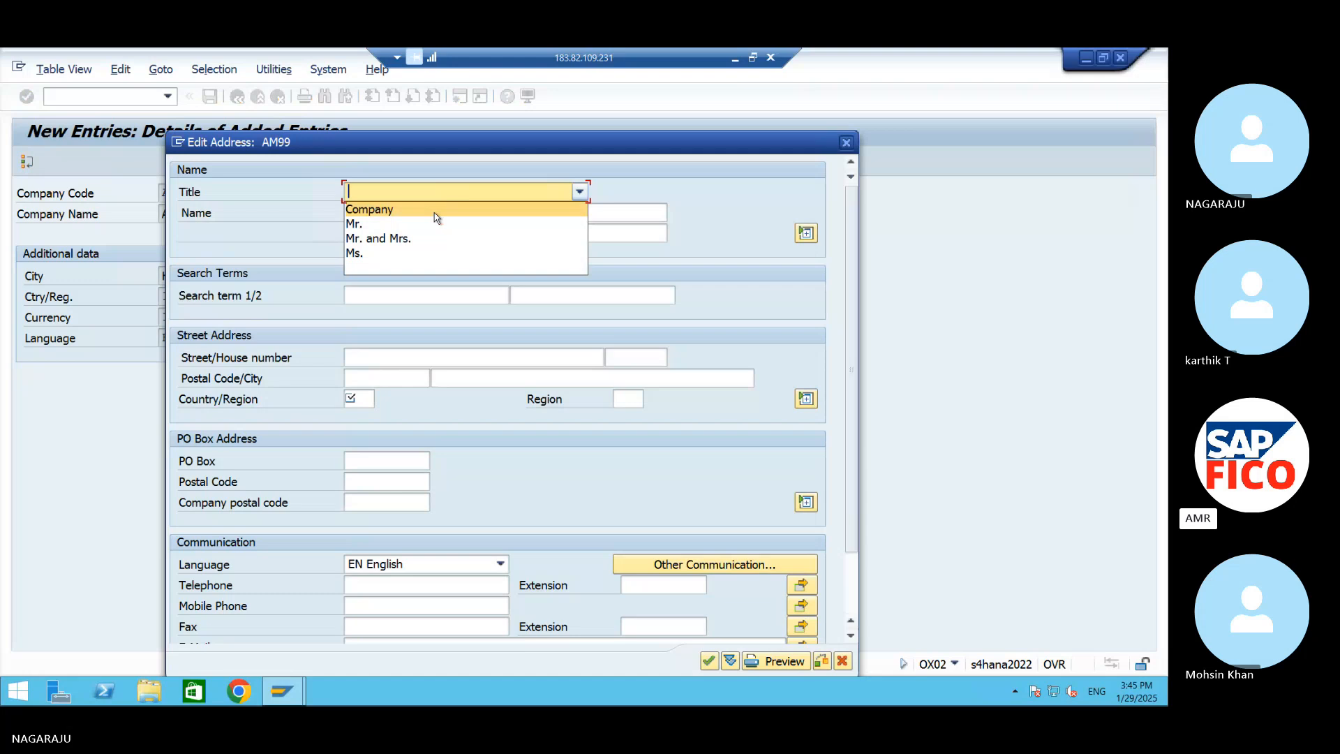
{"action": "left_click", "coordinate": [436, 217]}
{"action": "left_click", "coordinate": [413, 211]}
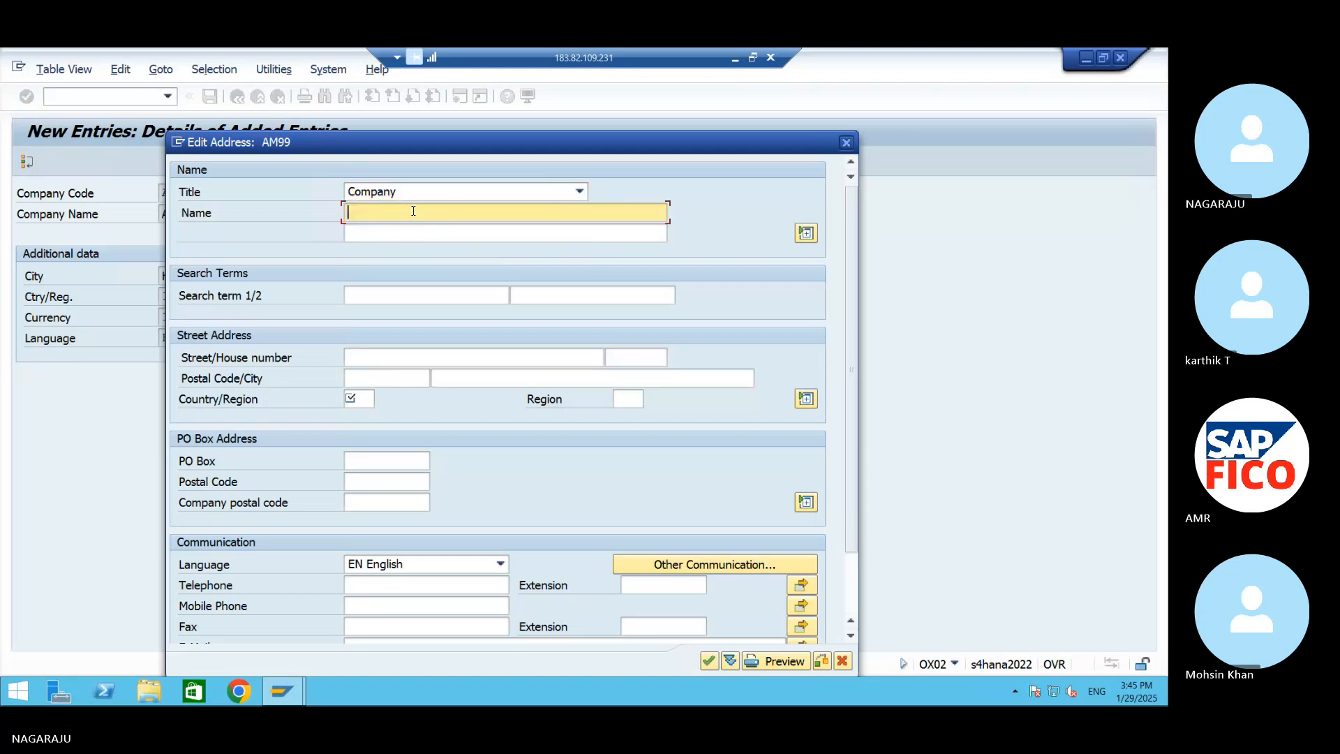
{"action": "type", "text": "AMR TECH"}
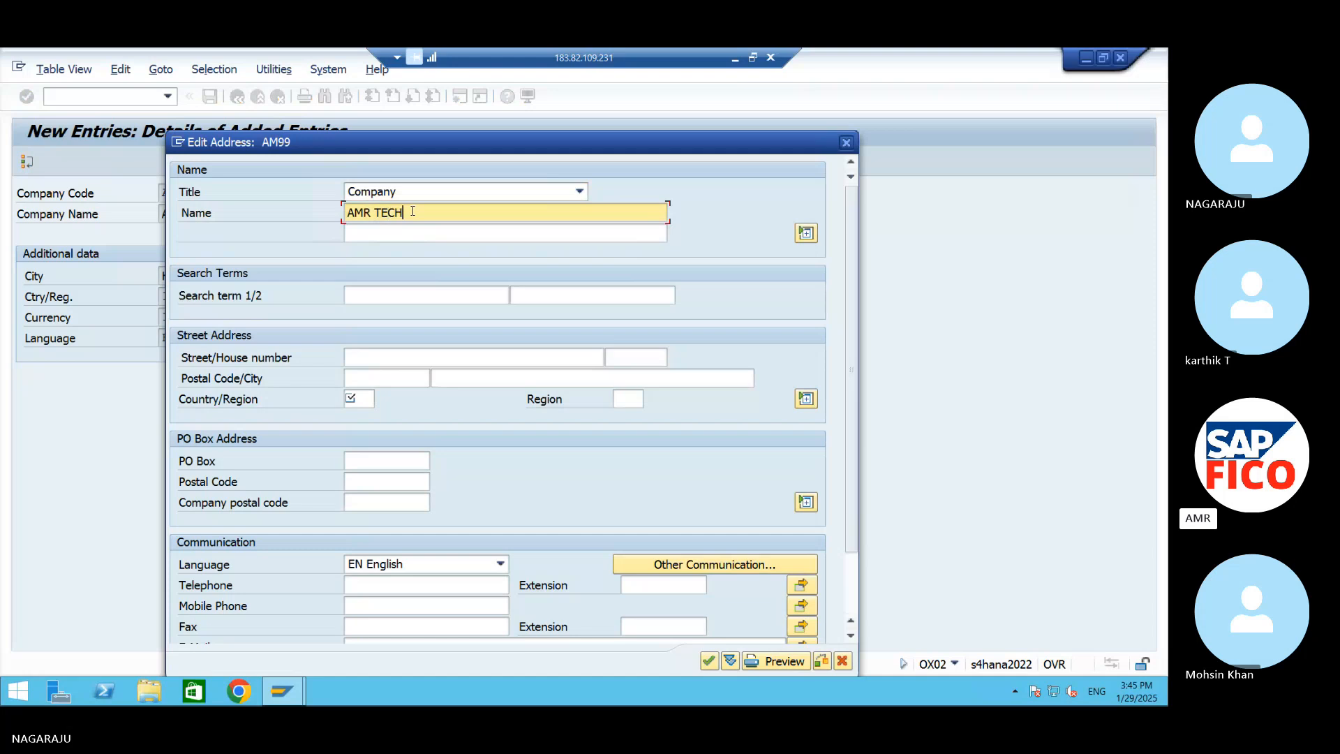
{"action": "type", "text": "NOLOGIES"}
- Fill in the street name and postal code of the street address and enter HYDERABAD as the city
{"action": "left_click", "coordinate": [386, 357]}
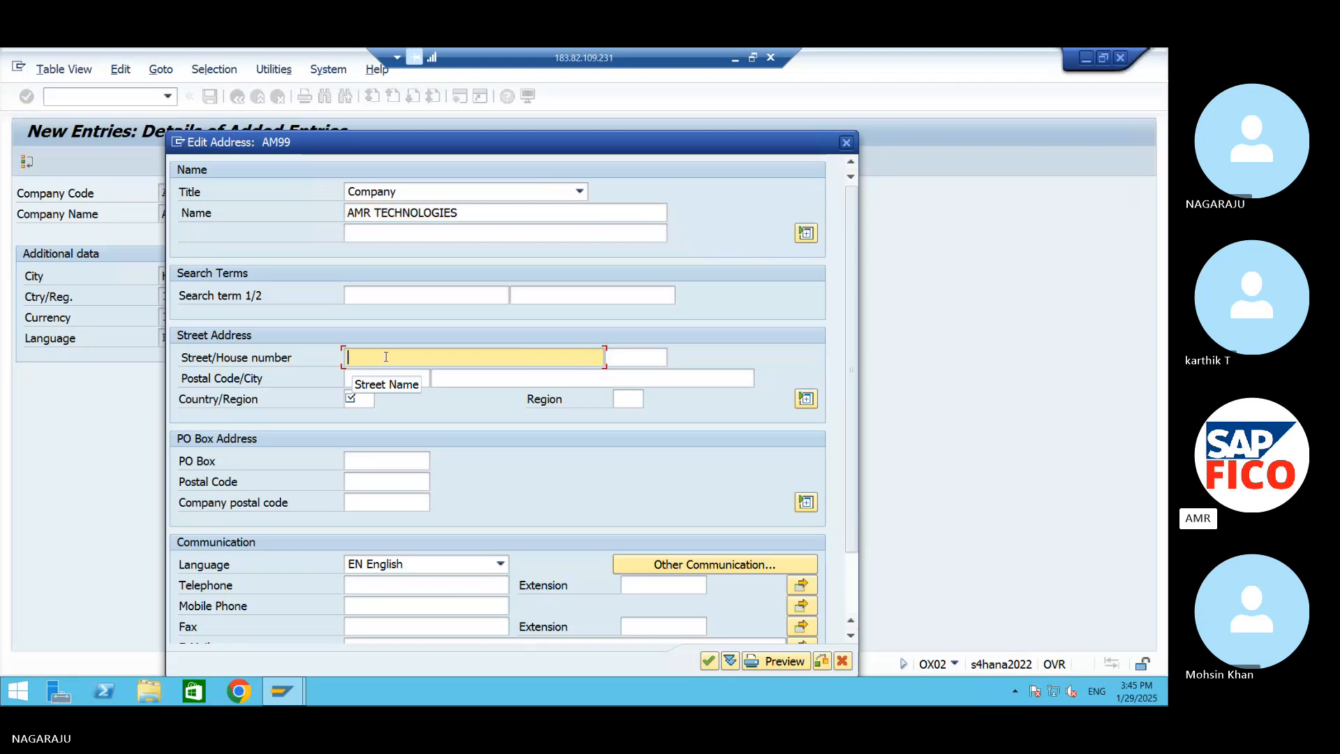
{"action": "type", "text": "U"}
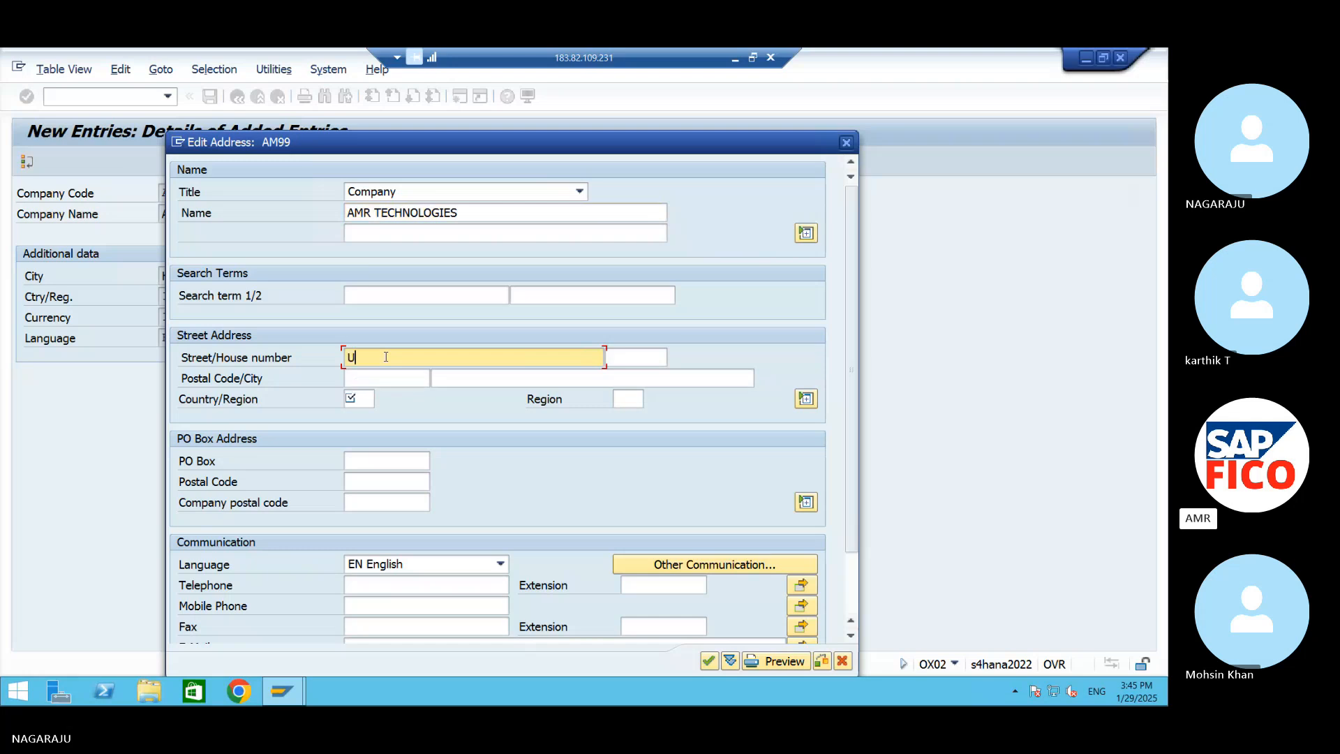
{"action": "type", "text": "PPAL"}
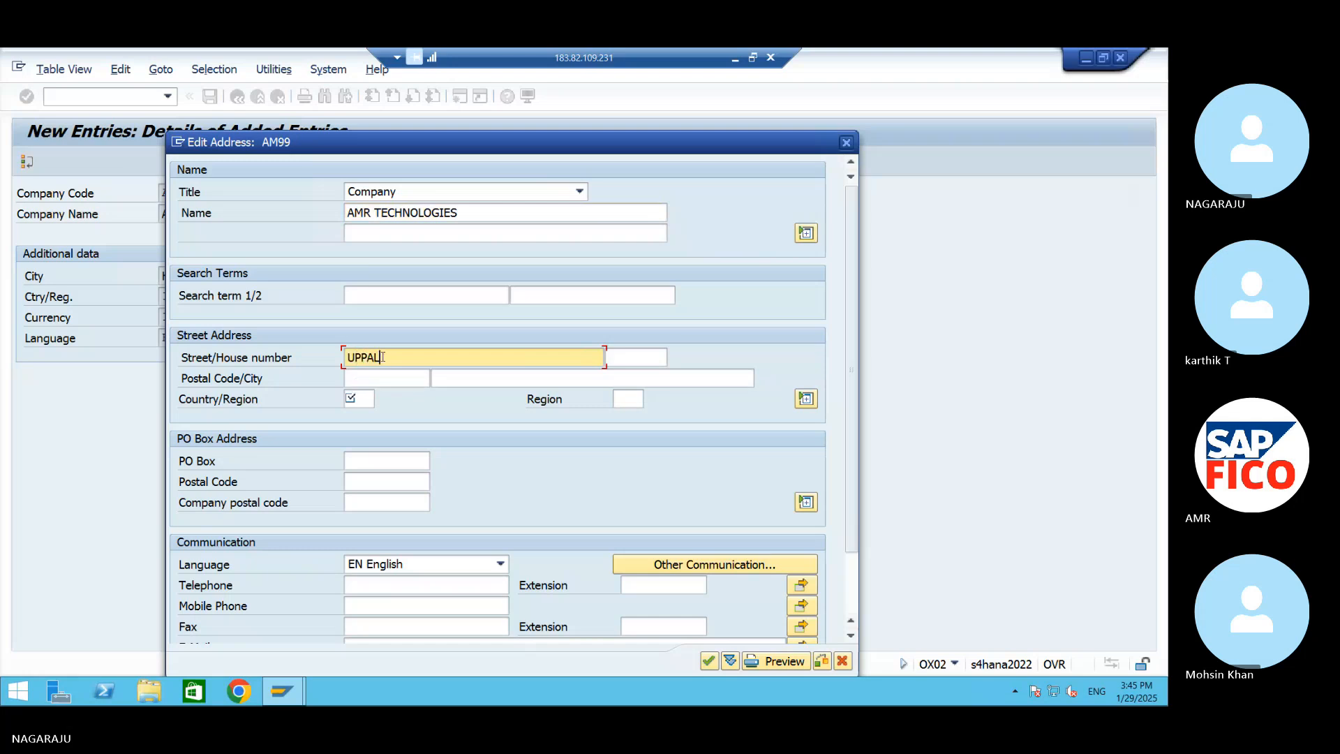
{"action": "left_click", "coordinate": [358, 378]}
{"action": "type", "text": "255"}
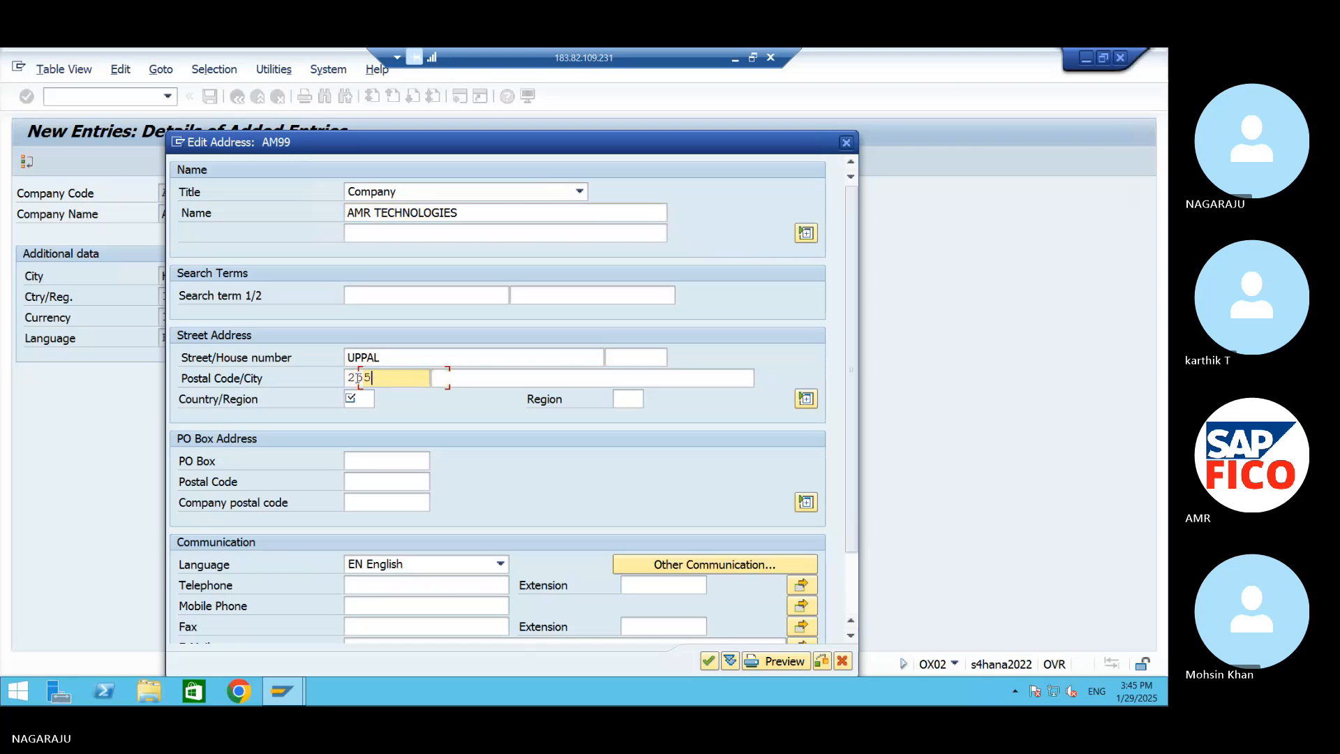
{"action": "key", "text": "Tab"}
{"action": "type", "text": "HYDERABAD"}
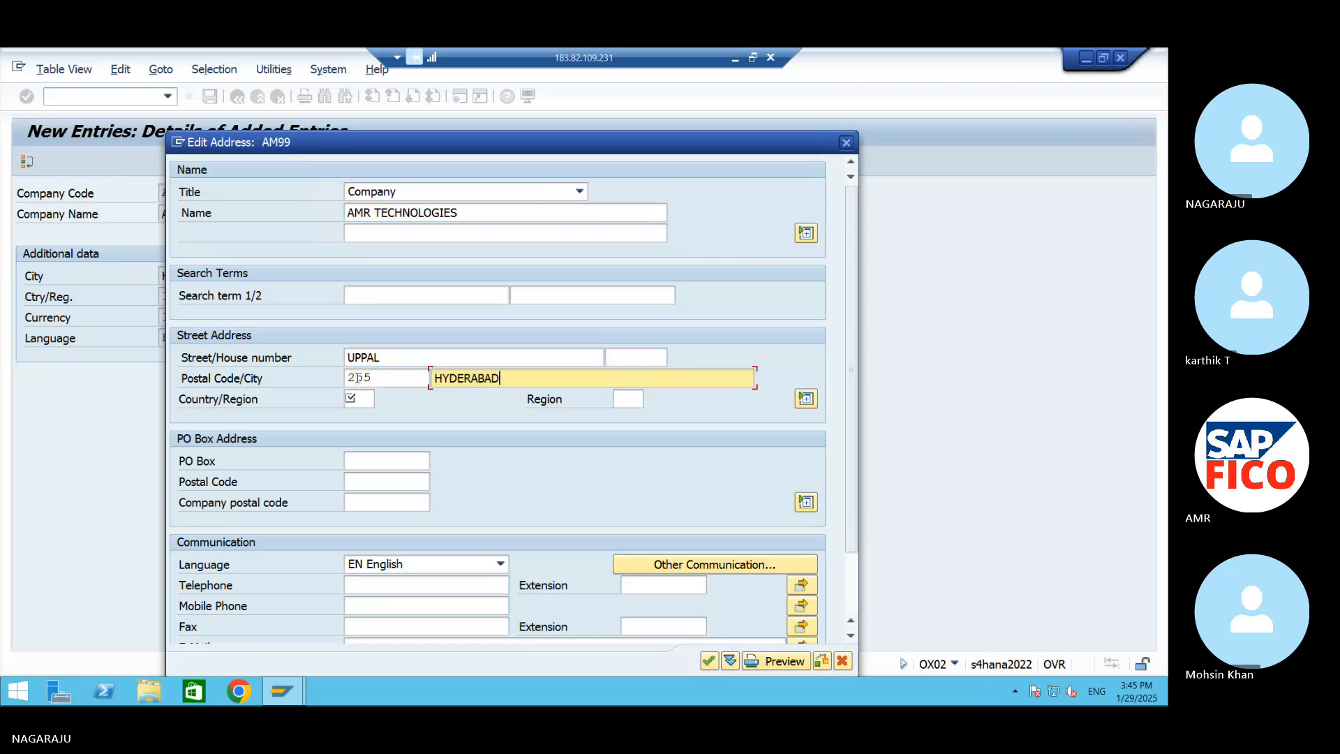
- Set the street address's country/region to IN and its region to 36 (Telangana)
{"action": "left_click", "coordinate": [353, 398]}
{"action": "type", "text": "IN"}
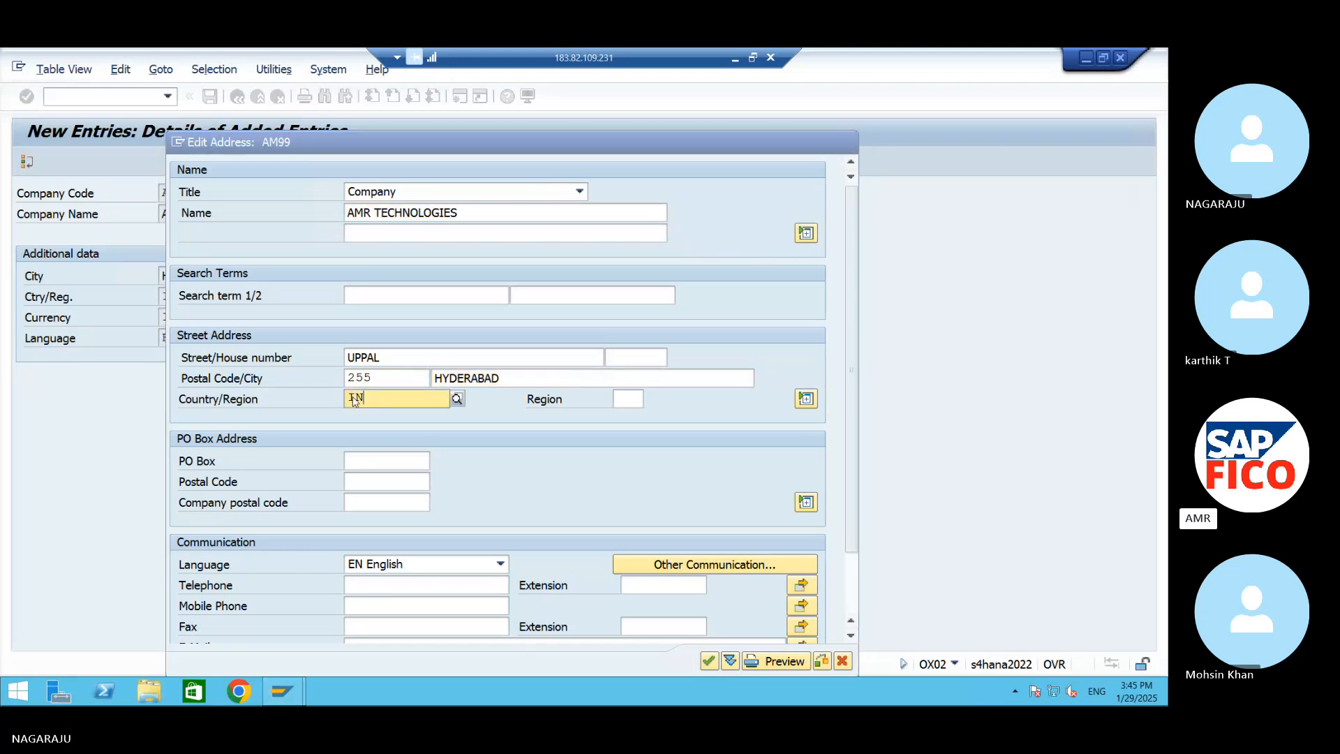
{"action": "left_click", "coordinate": [398, 434]}
{"action": "left_click", "coordinate": [628, 398]}
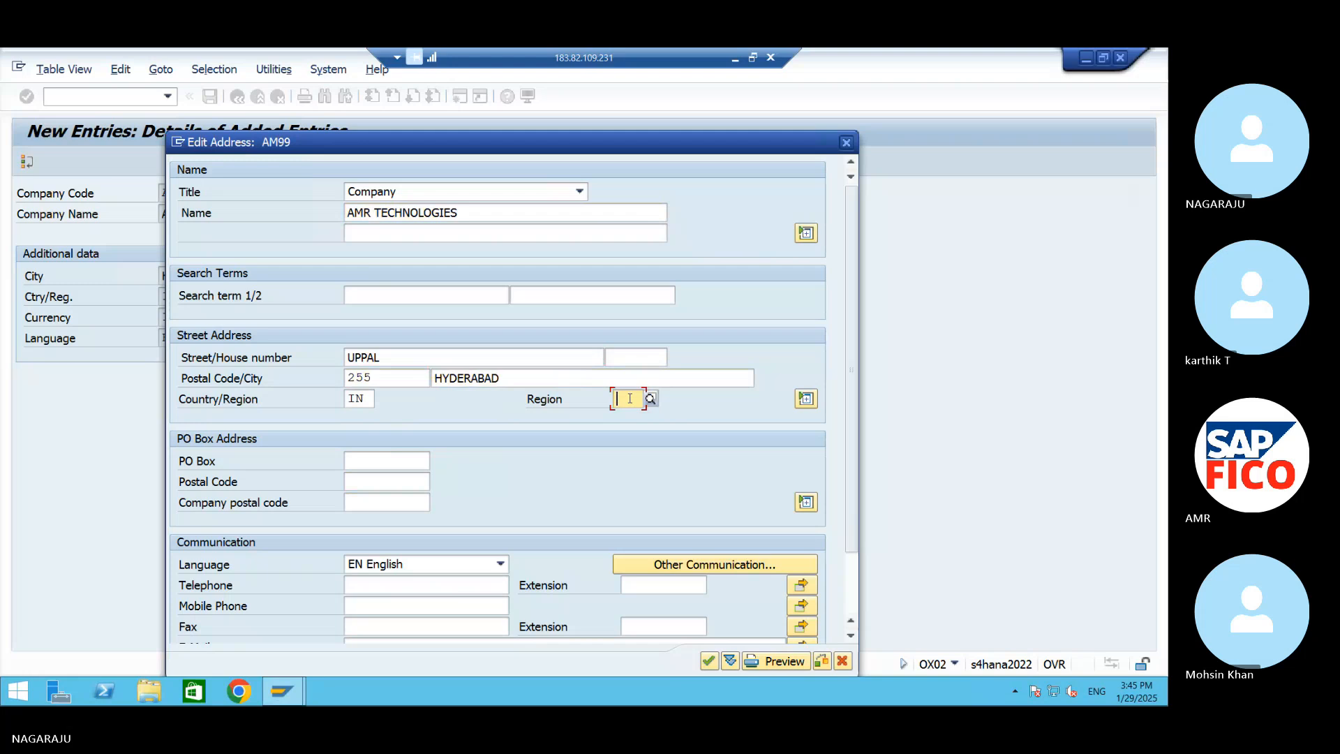
{"action": "type", "text": "36"}
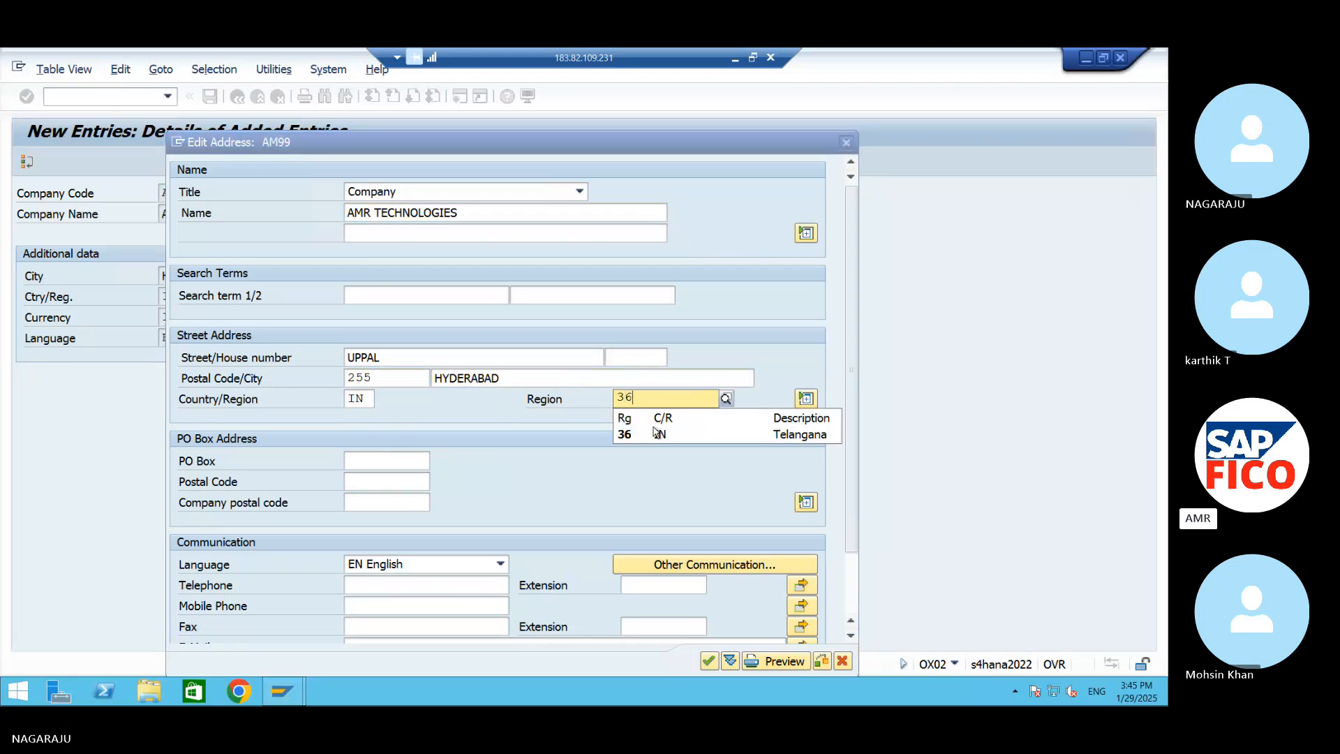
{"action": "left_click", "coordinate": [656, 431]}
- Fill in the PO box number and its postal code, and submit the address
{"action": "left_click", "coordinate": [375, 466]}
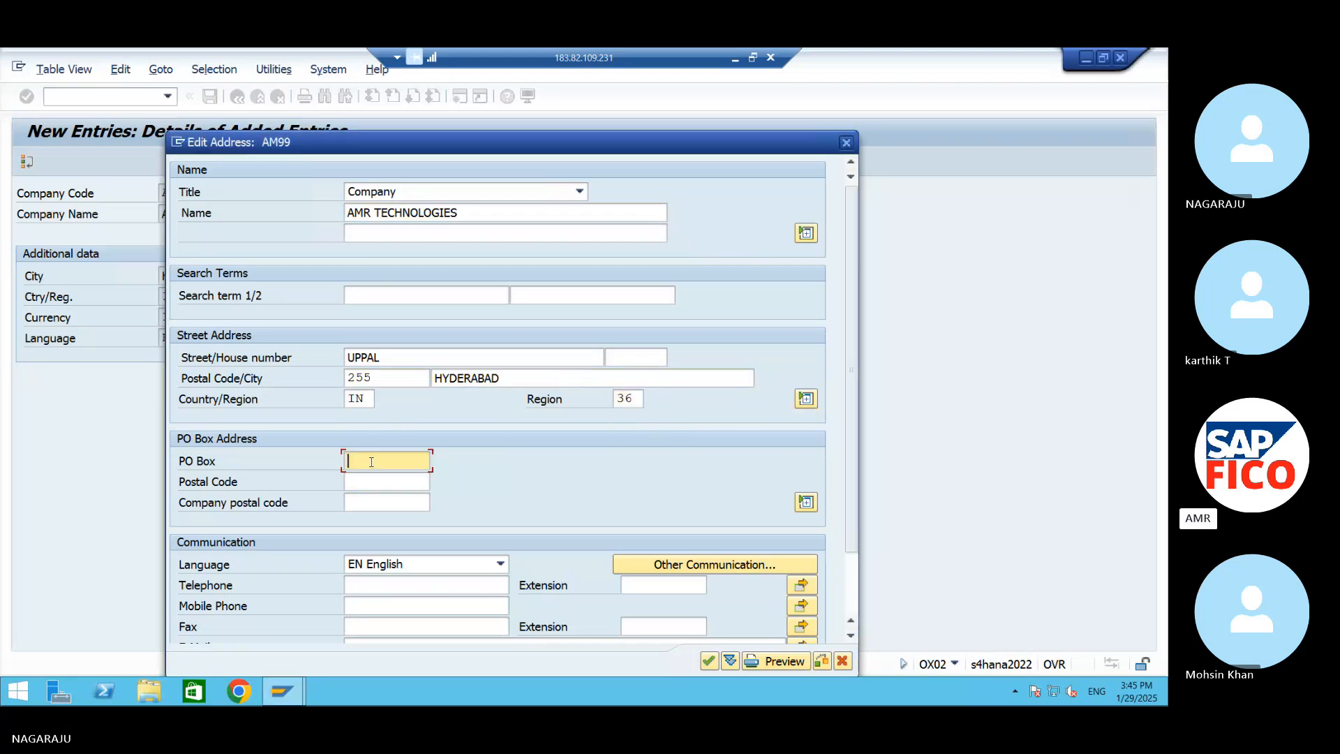
{"action": "type", "text": "255"}
{"action": "left_click", "coordinate": [359, 487]}
{"action": "type", "text": "500092"}
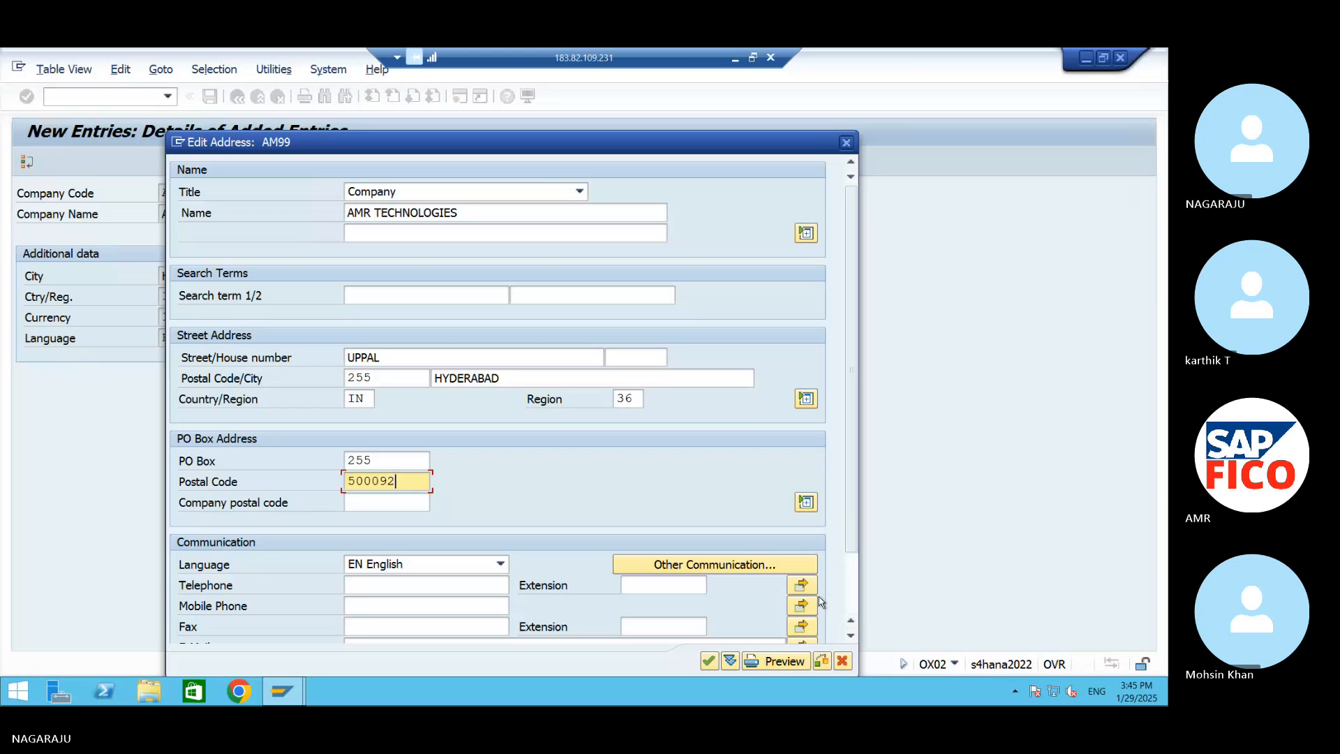
{"action": "left_click", "coordinate": [708, 660]}
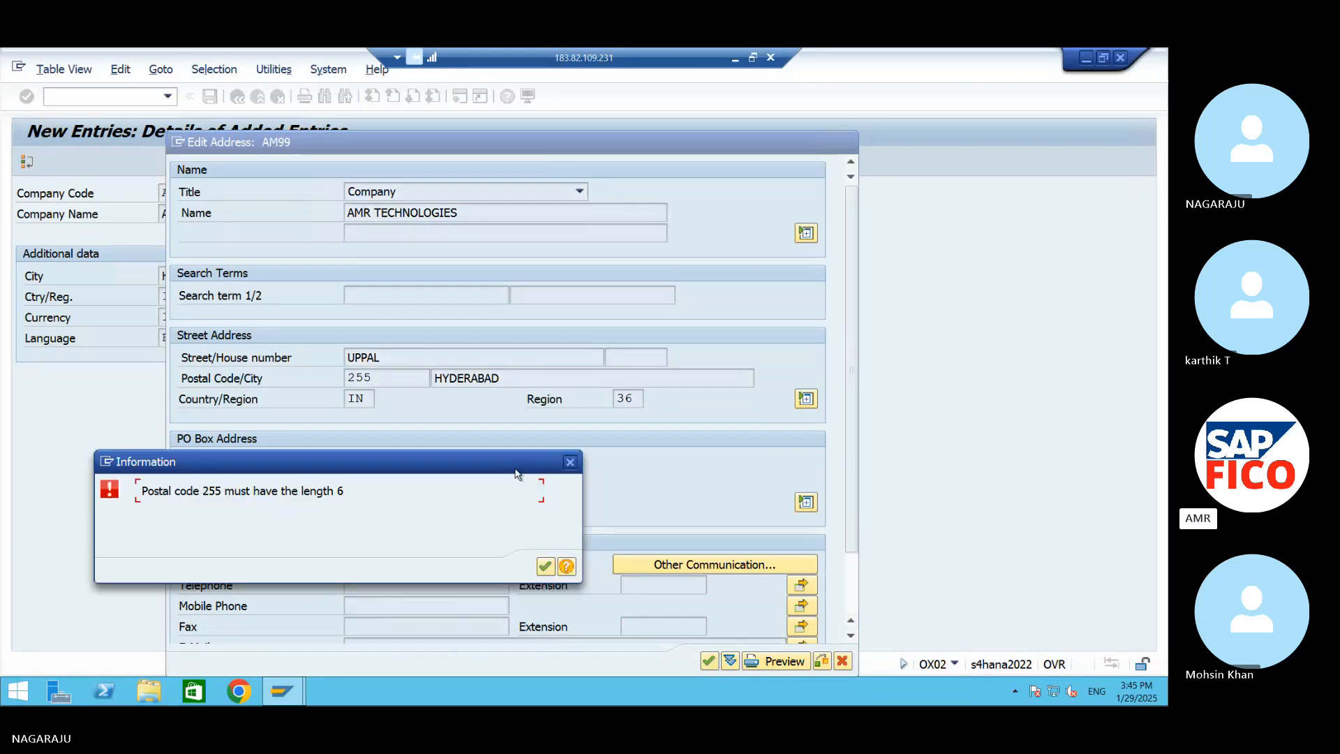
- Correct the street address's postal code to match the PO box postal code and save company code AM99 under customizing request A4HK905911
{"action": "left_click", "coordinate": [569, 462]}
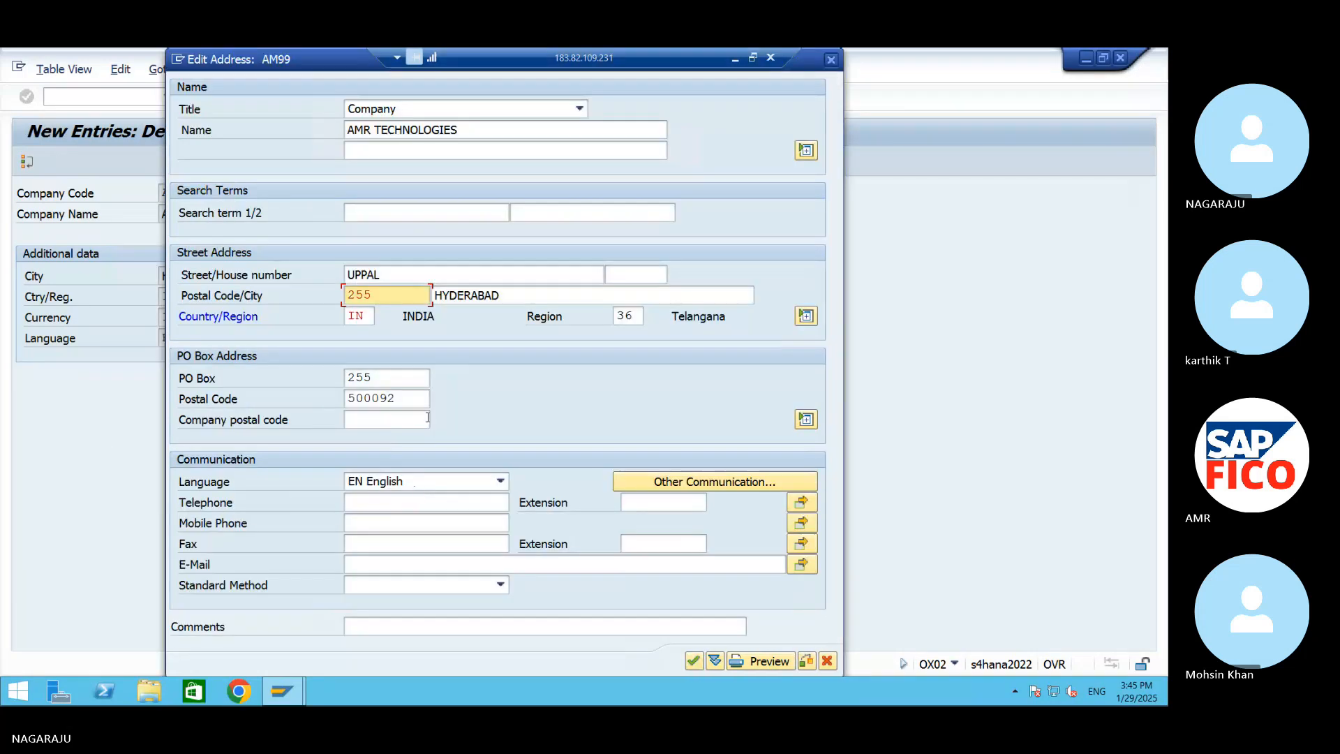
{"action": "left_click", "coordinate": [409, 398]}
{"action": "double_click", "coordinate": [409, 398]}
{"action": "key", "text": "ctrl+c"}
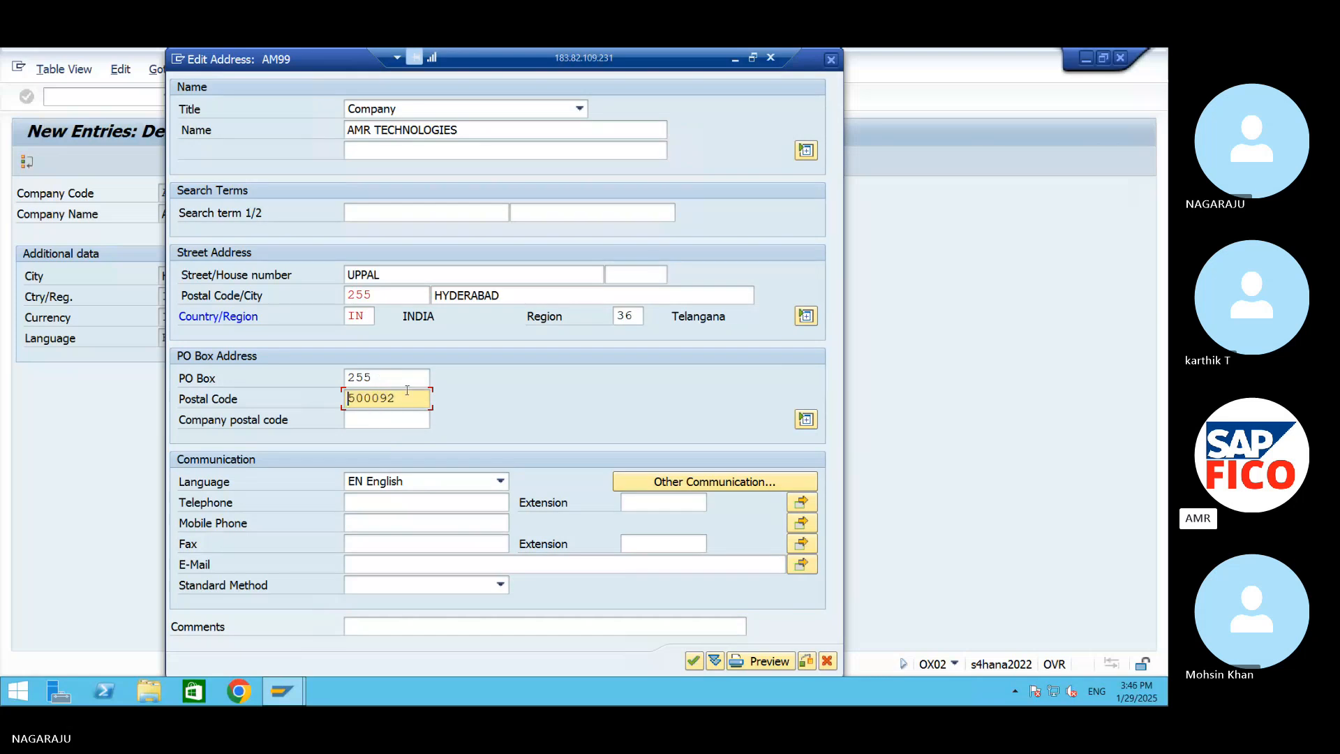
{"action": "double_click", "coordinate": [384, 378]}
{"action": "double_click", "coordinate": [366, 295]}
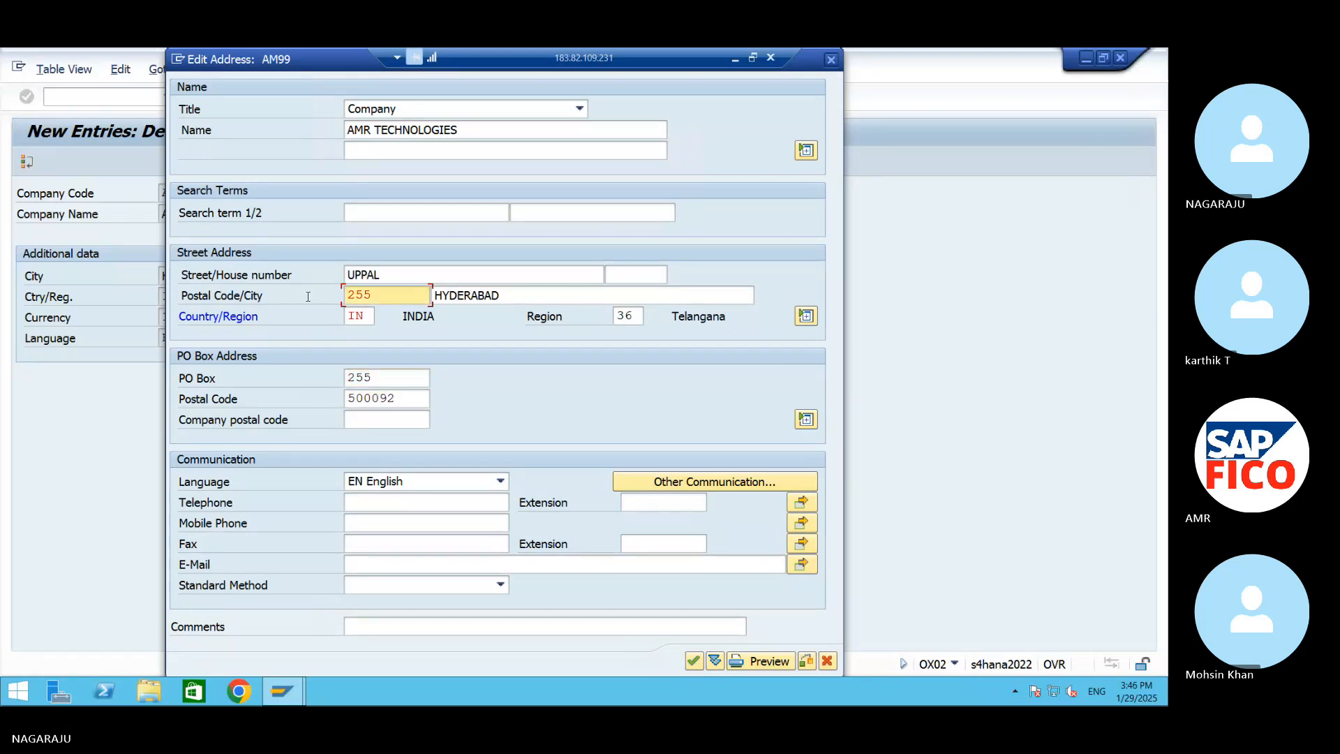
{"action": "key", "text": "ctrl+v"}
{"action": "left_click", "coordinate": [401, 383]}
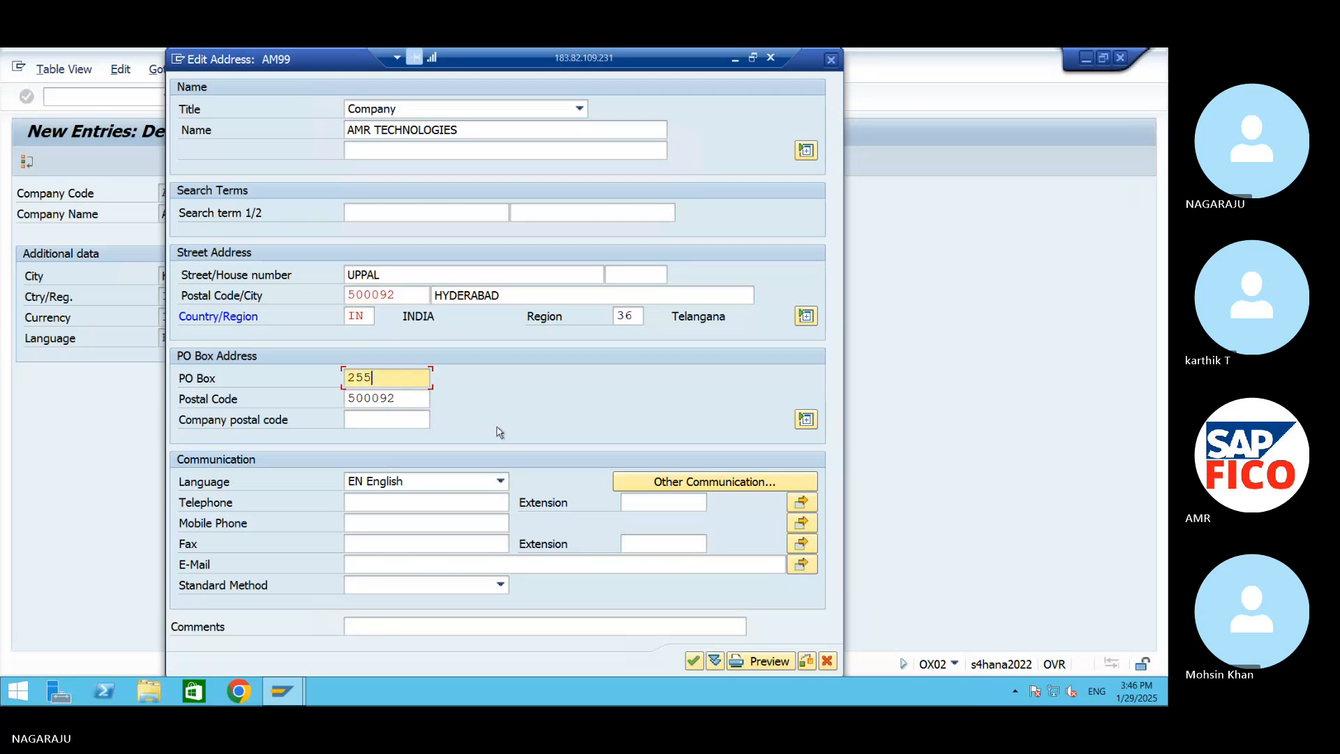
{"action": "left_click", "coordinate": [694, 661]}
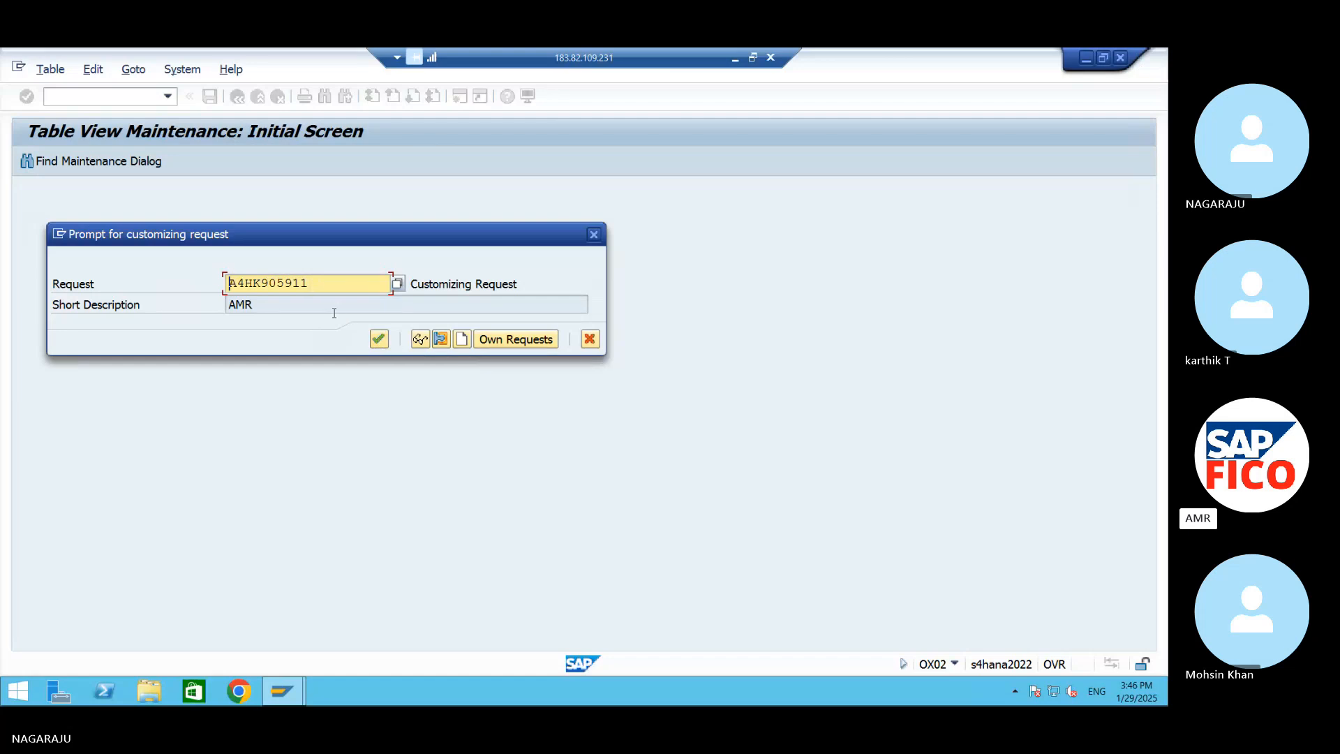
{"action": "left_click", "coordinate": [377, 341]}
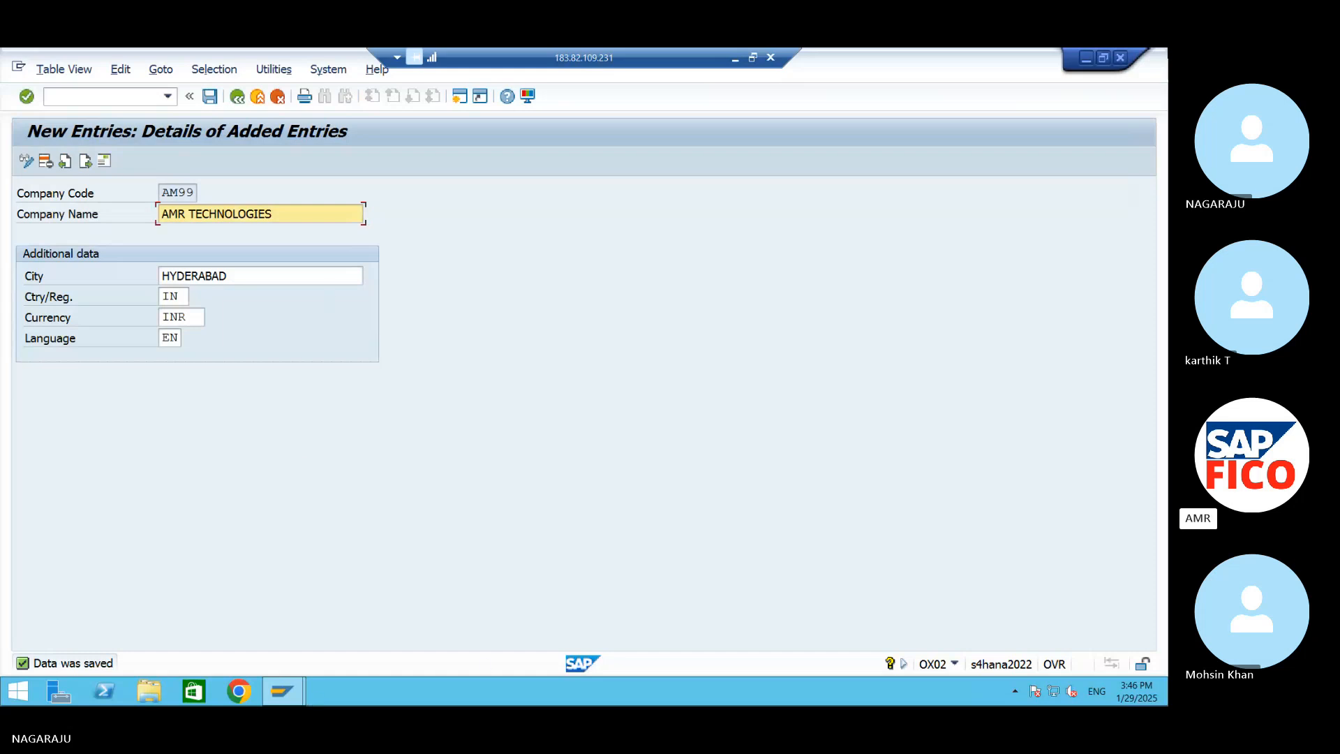
- Switch to the S4 HANA Word notes and add AM99 after T - OX15 and after T-OX02
{"action": "left_click", "coordinate": [1087, 59]}
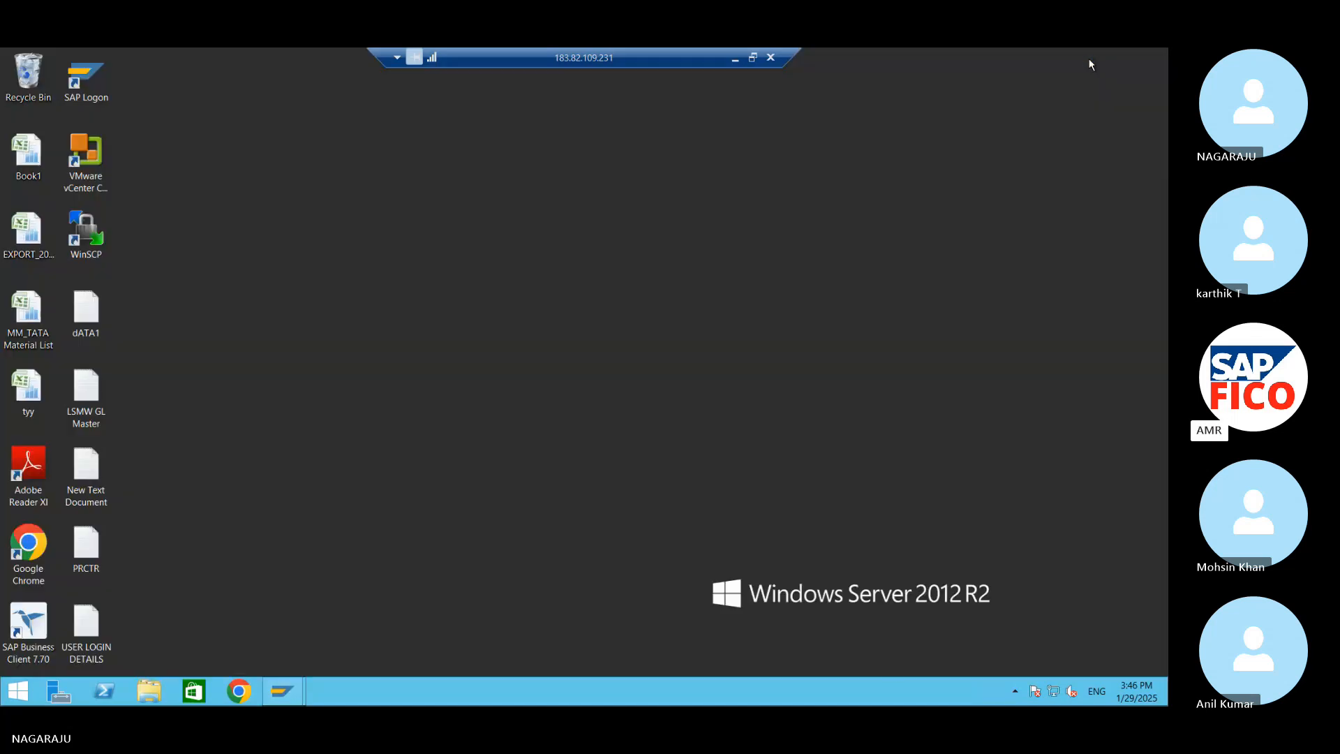
{"action": "left_click", "coordinate": [737, 58]}
{"action": "left_click", "coordinate": [649, 337]}
{"action": "key", "text": "Tab"}
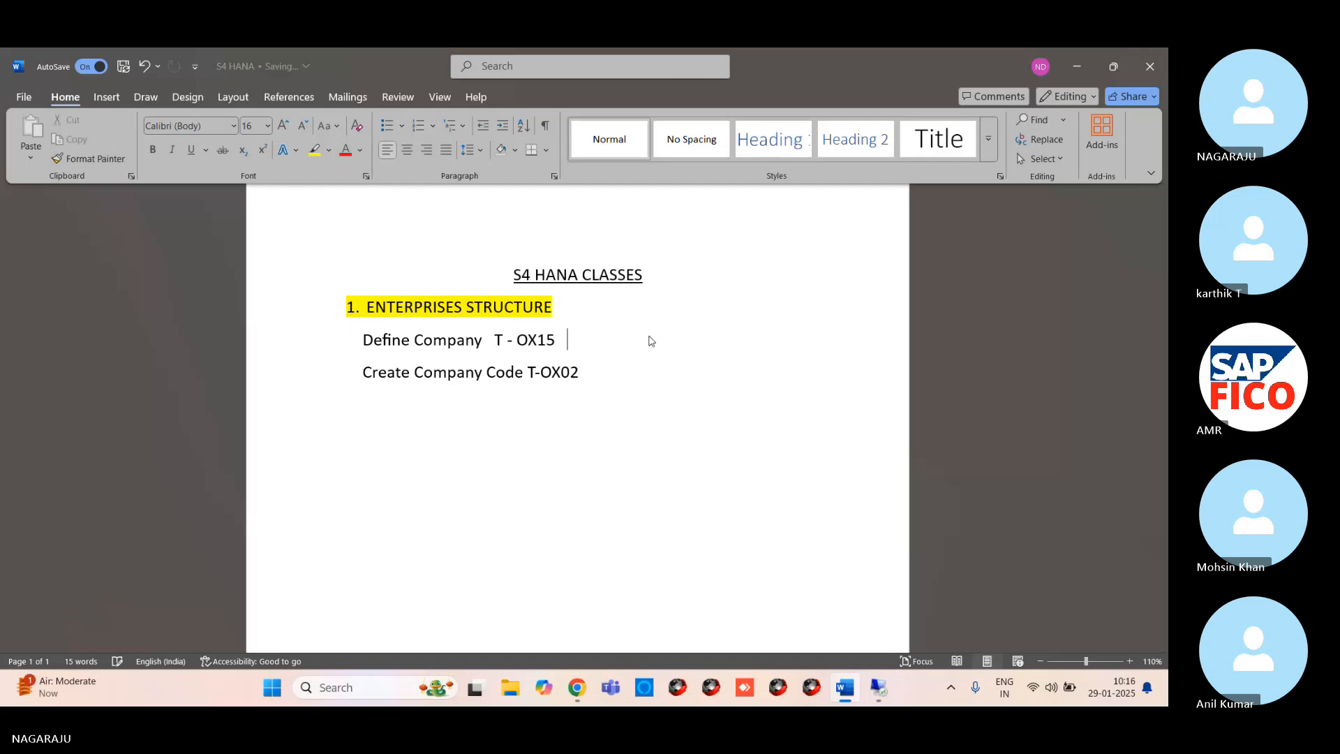
{"action": "type", "text": "A"}
{"action": "type", "text": "S"}
{"action": "key", "text": "BackSpace"}
{"action": "type", "text": "M9"}
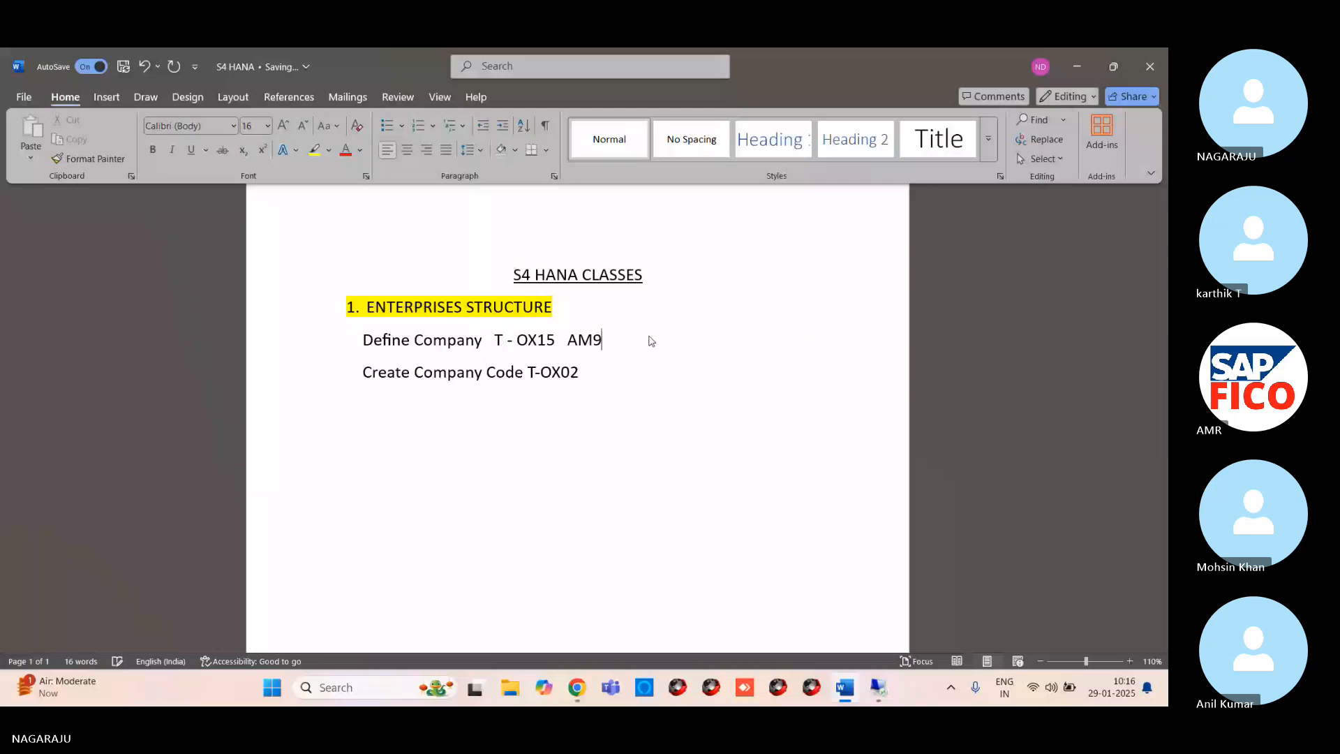
{"action": "type", "text": "9"}
{"action": "left_click", "coordinate": [612, 378]}
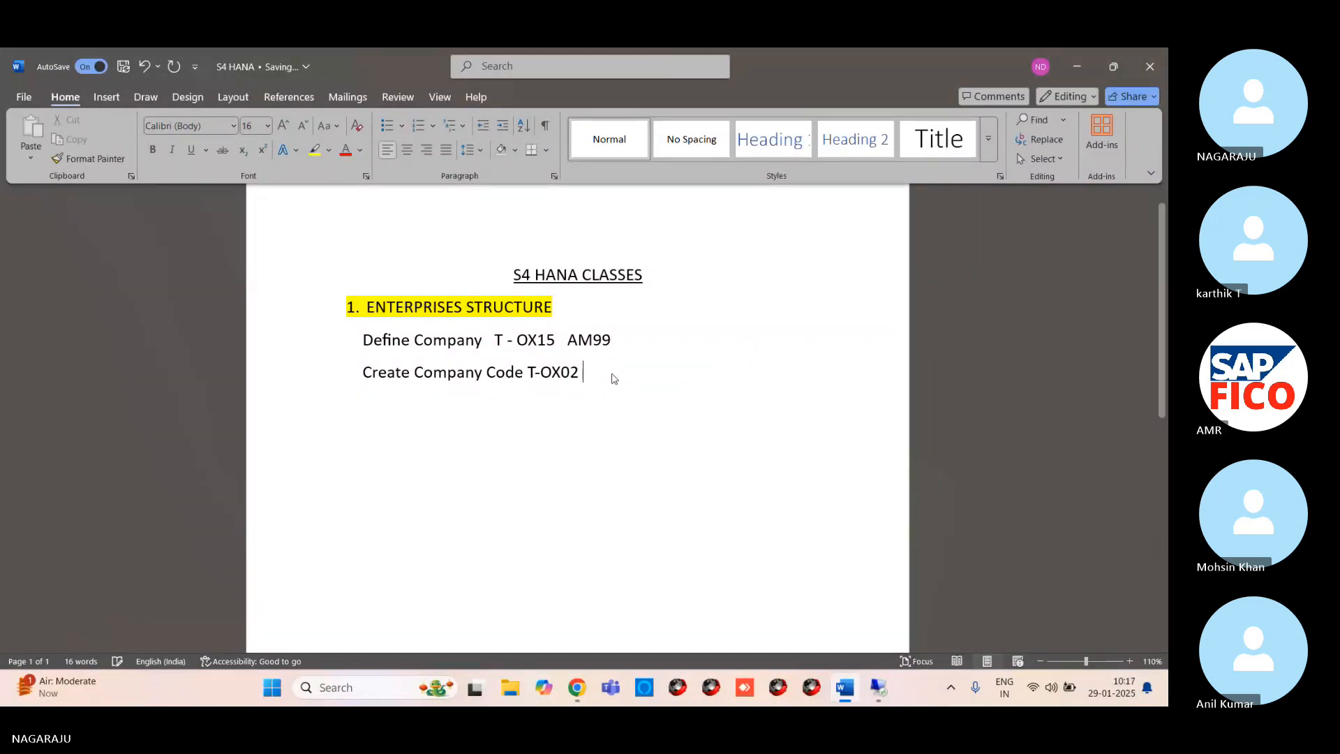
{"action": "type", "text": "AM99"}
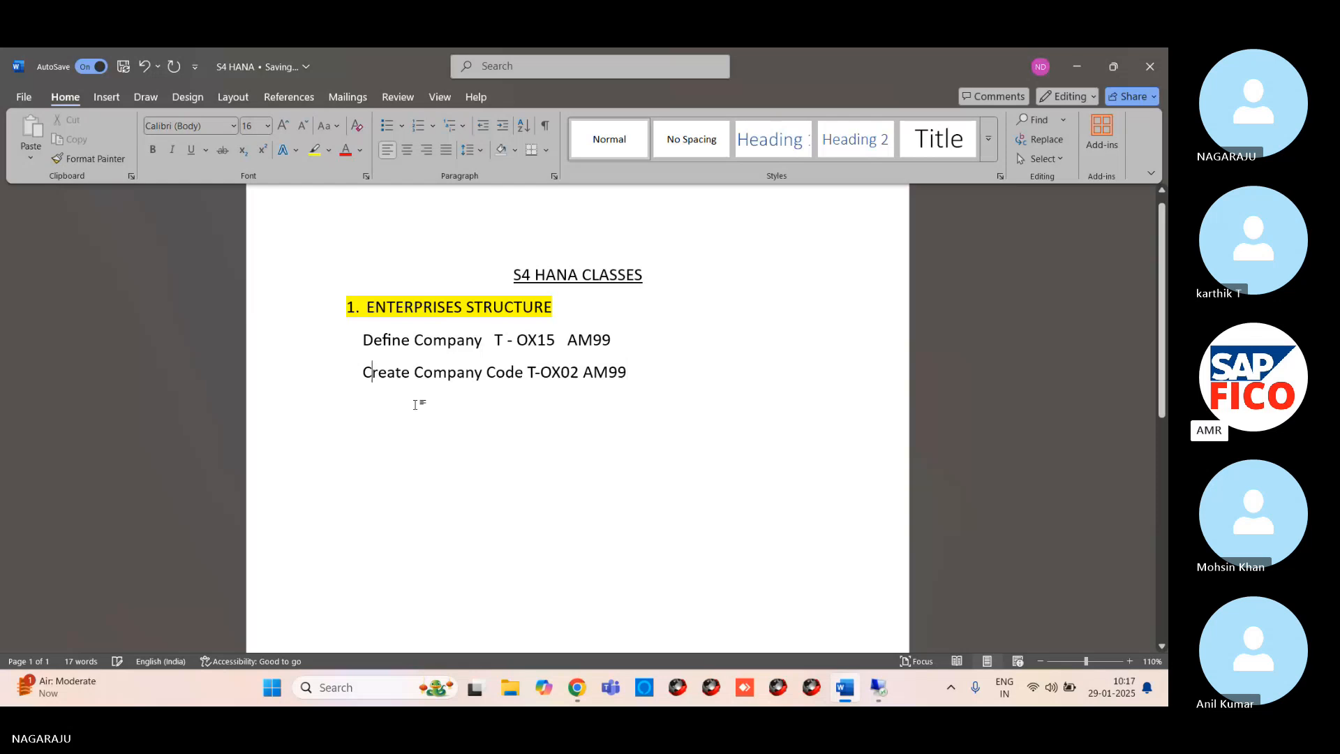
- Add the line "Define Busin Area T- OX03" below the Create Company Code line
{"action": "double_click", "coordinate": [356, 395]}
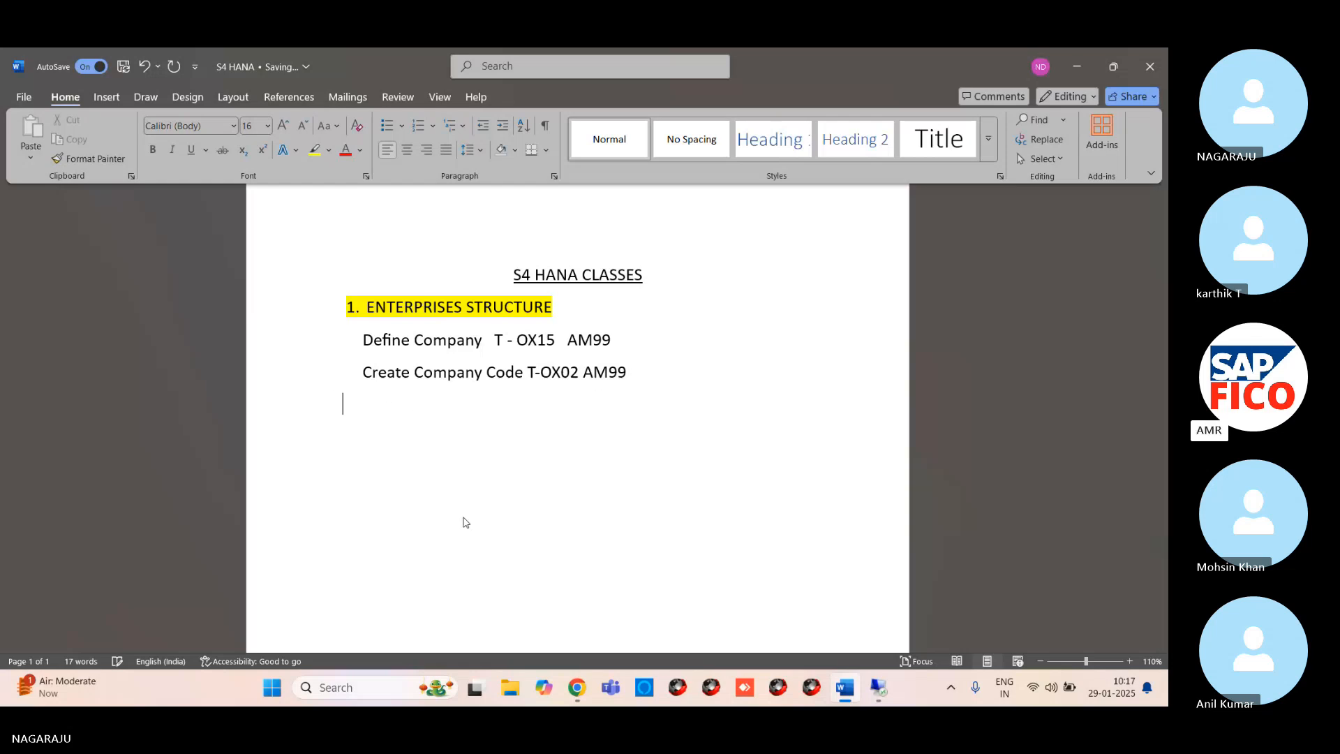
{"action": "type", "text": "dE"}
{"action": "key", "text": "BackSpace"}
{"action": "key", "text": "BackSpace"}
{"action": "type", "text": "Defi"}
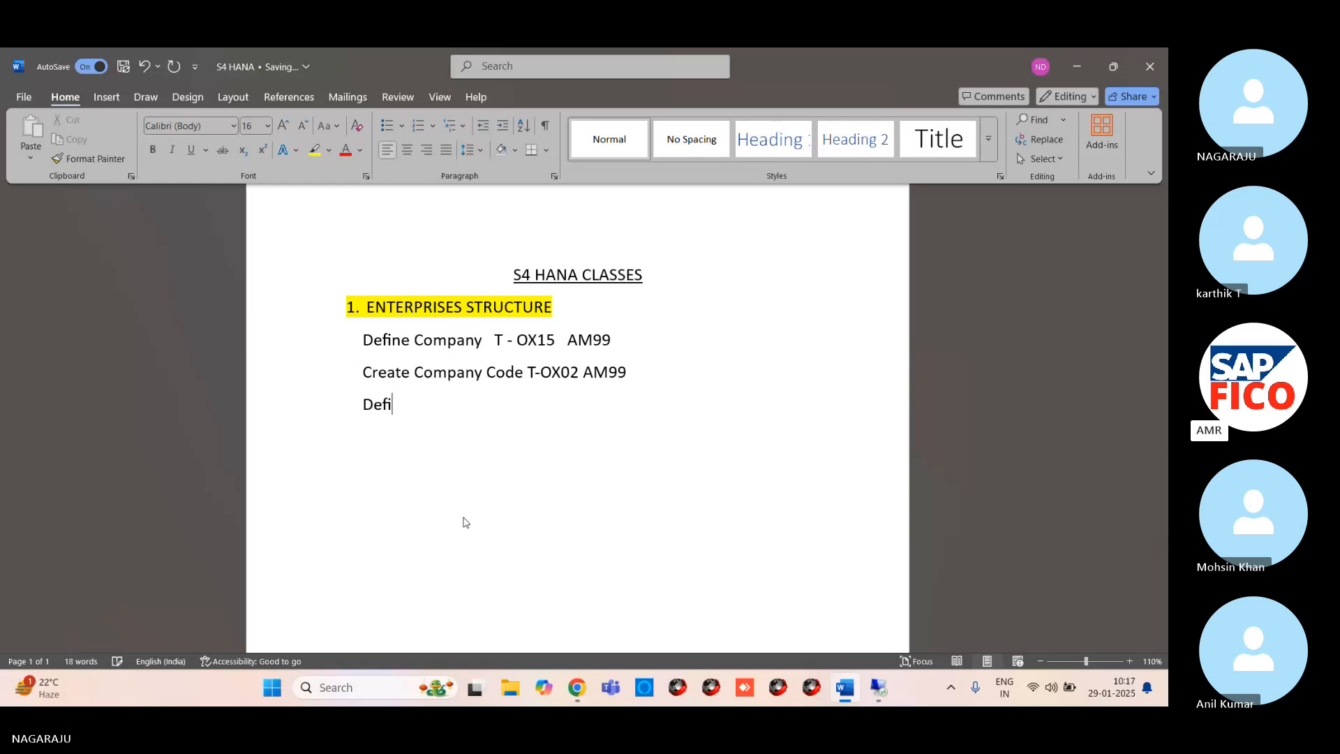
{"action": "type", "text": "ne Bus"}
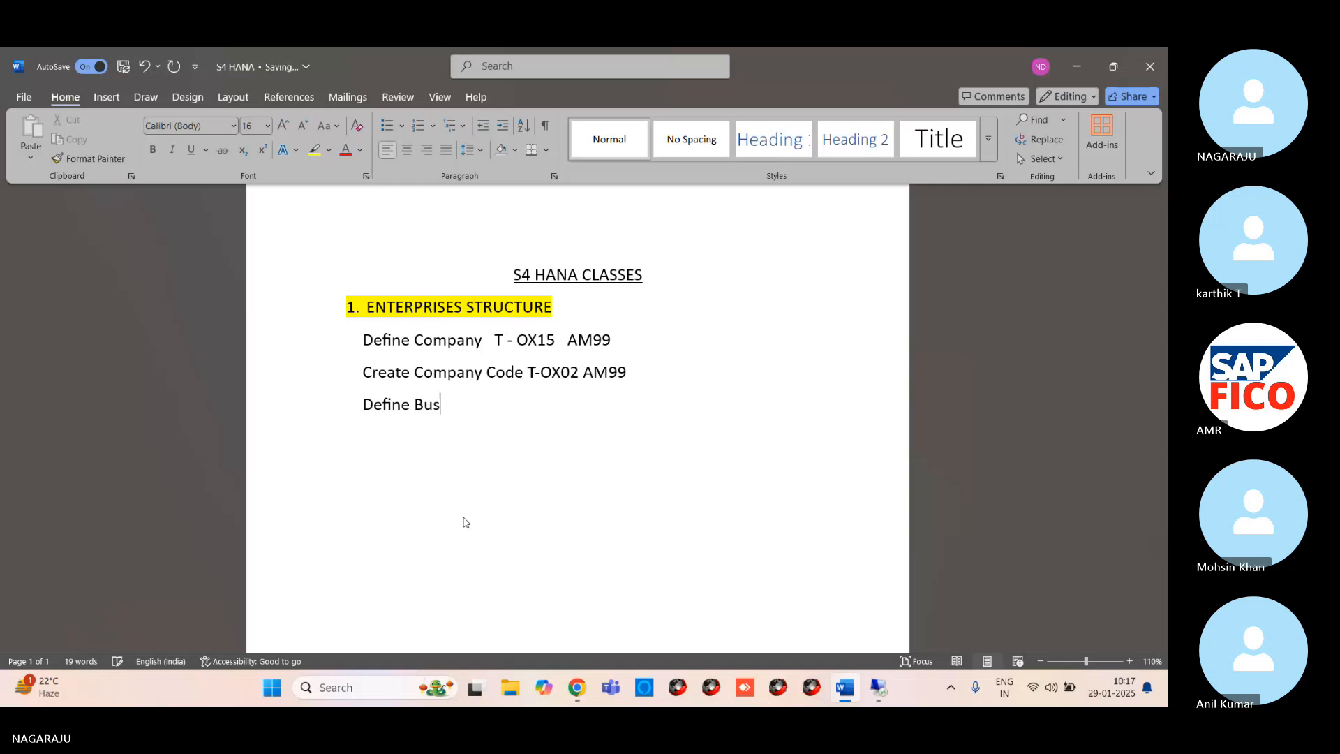
{"action": "type", "text": "in Area"}
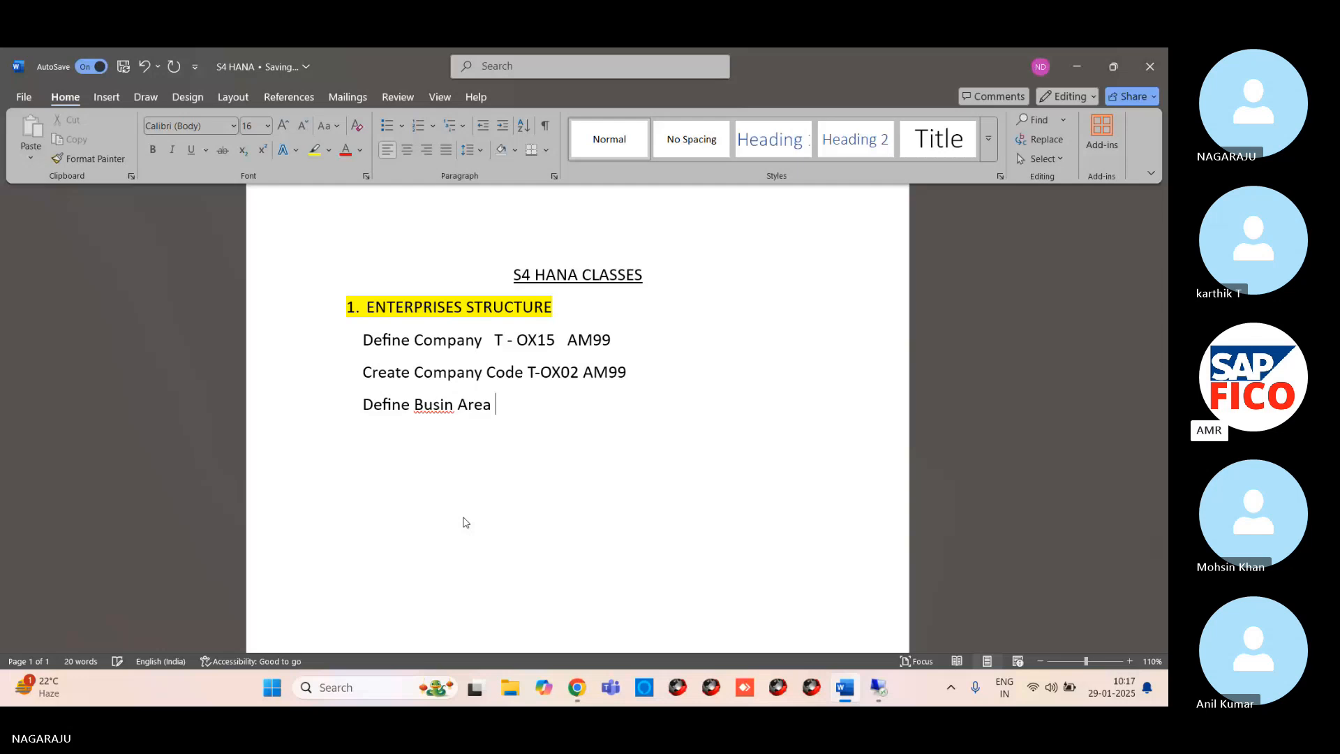
{"action": "type", "text": "       T- OX03"}
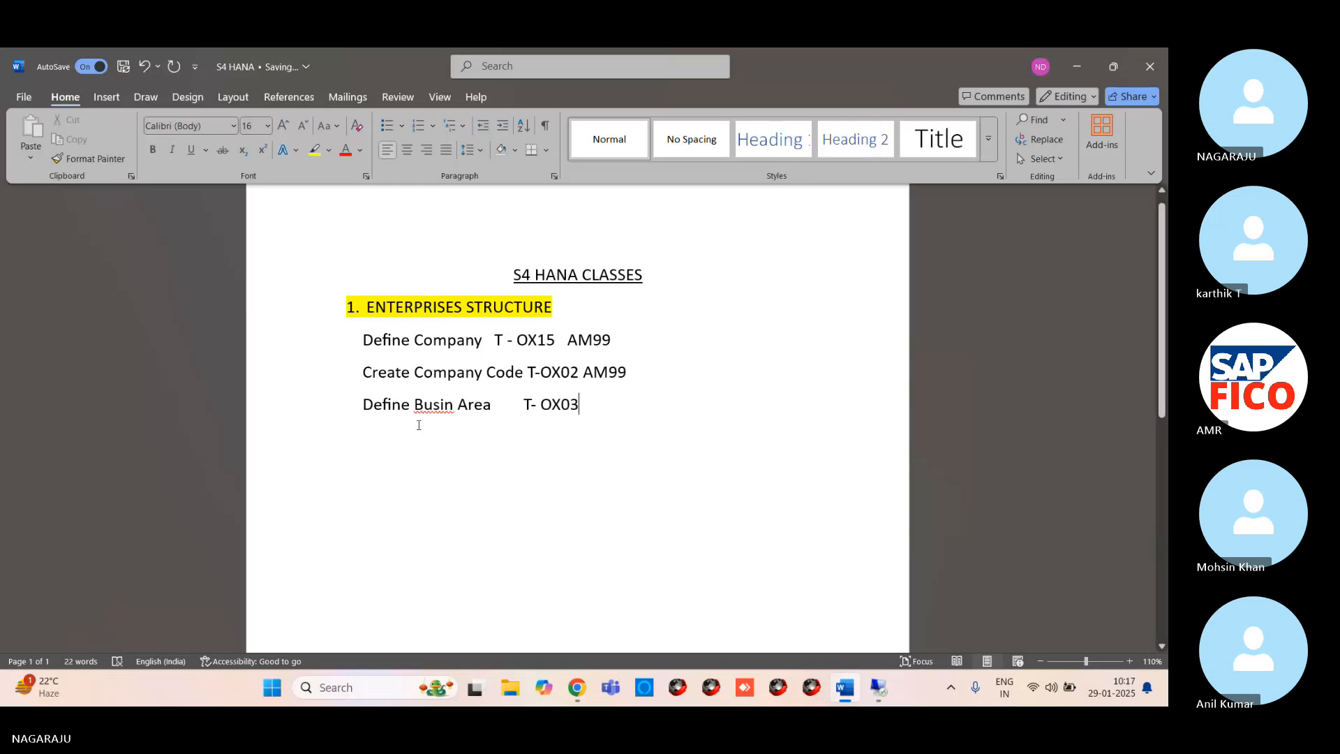
- Complete the word "Busin" in the new line so that it reads "Business"
{"action": "left_click", "coordinate": [453, 405]}
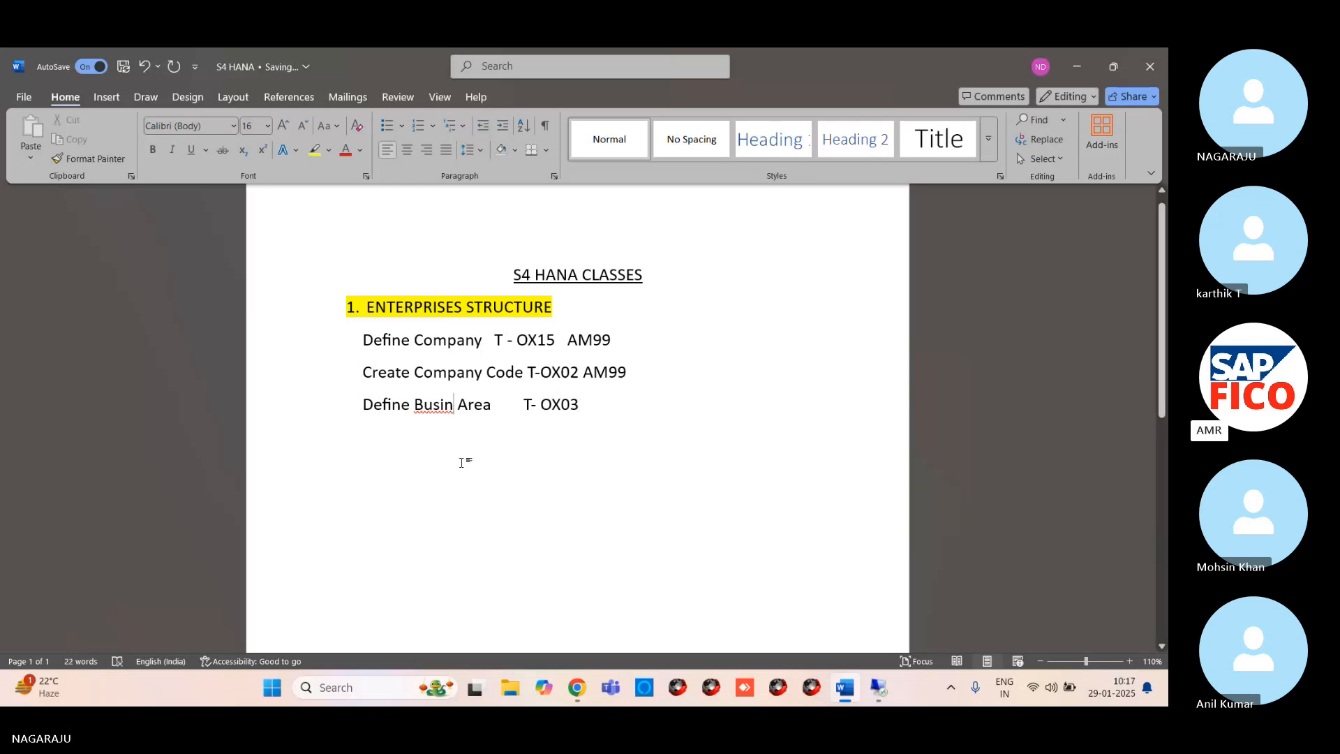
{"action": "type", "text": "ESS"}
{"action": "key", "text": "BackSpace"}
{"action": "key", "text": "BackSpace"}
{"action": "key", "text": "BackSpace"}
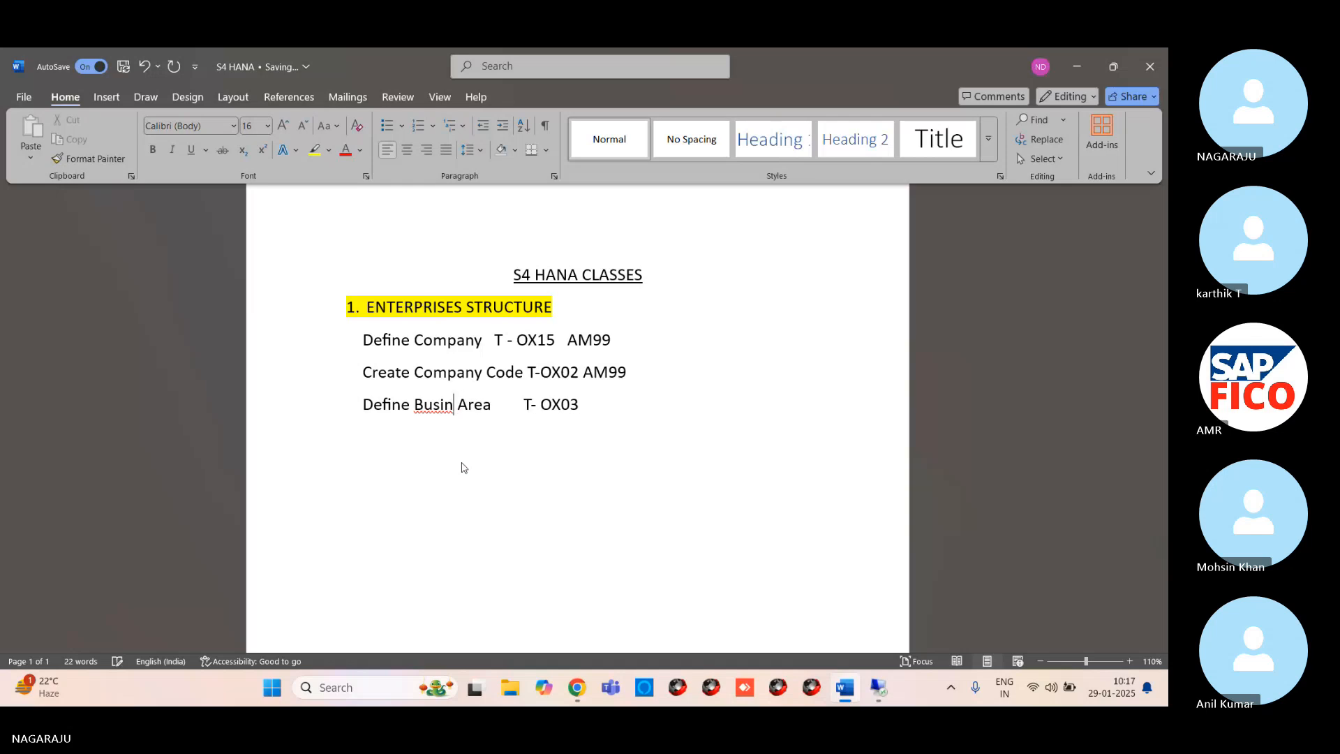
{"action": "type", "text": "ess"}
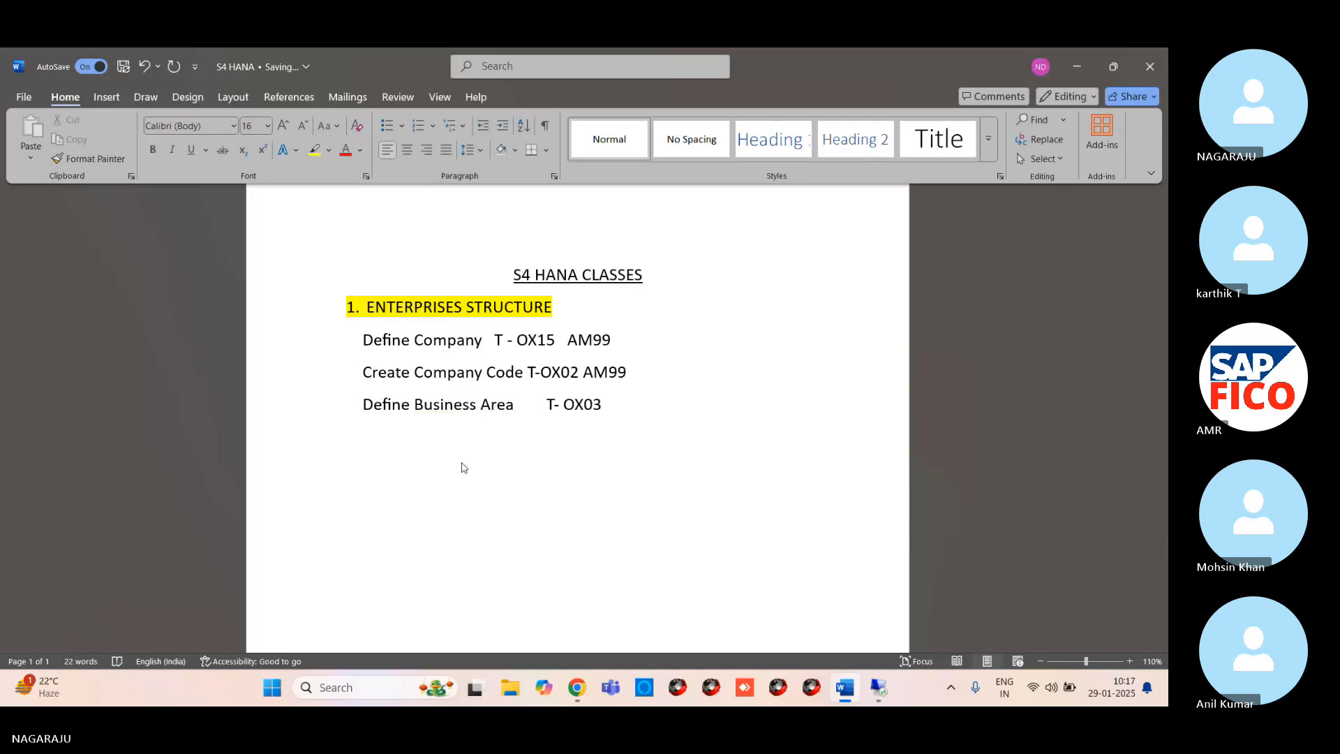
- Switch back to the SAP session on the remote desktop and open transaction OX03 for business areas
{"action": "left_click", "coordinate": [643, 404]}
{"action": "mouse_move", "coordinate": [878, 687]}
{"action": "left_click", "coordinate": [869, 608]}
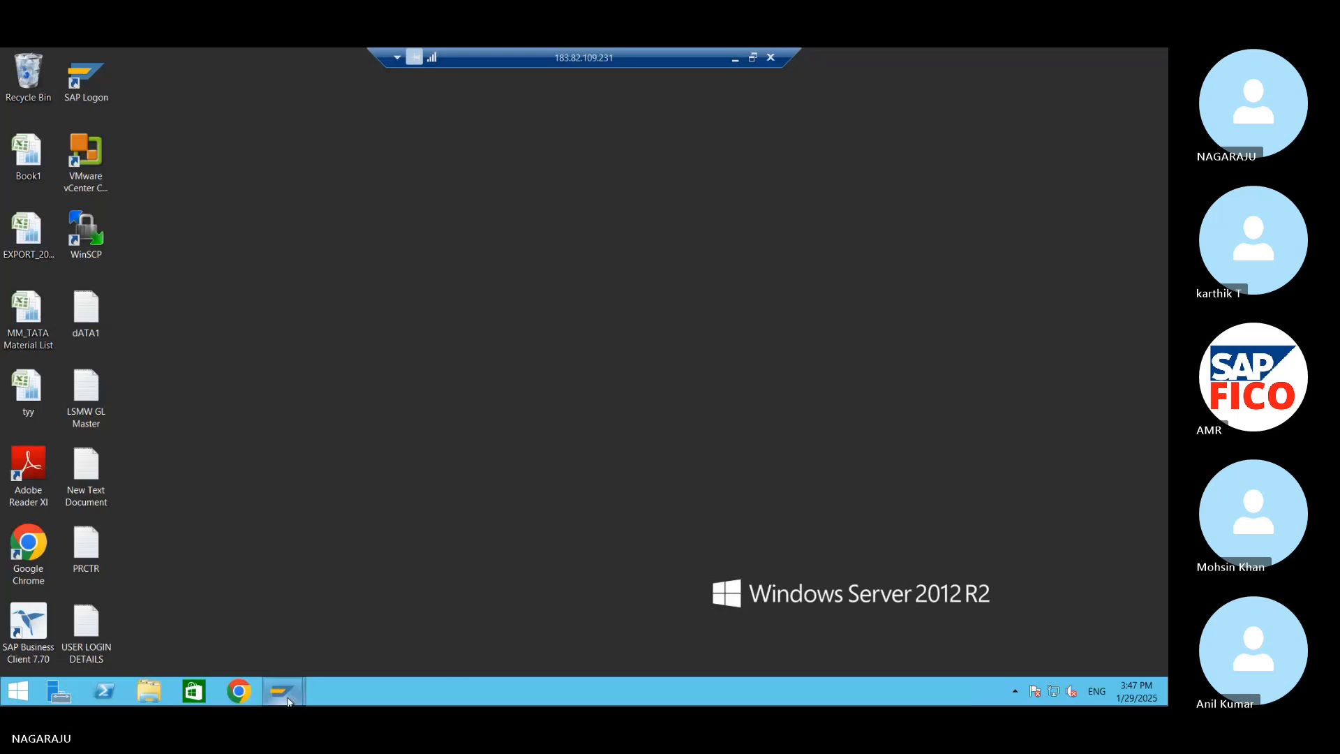
{"action": "mouse_move", "coordinate": [293, 703]}
{"action": "left_click", "coordinate": [380, 629]}
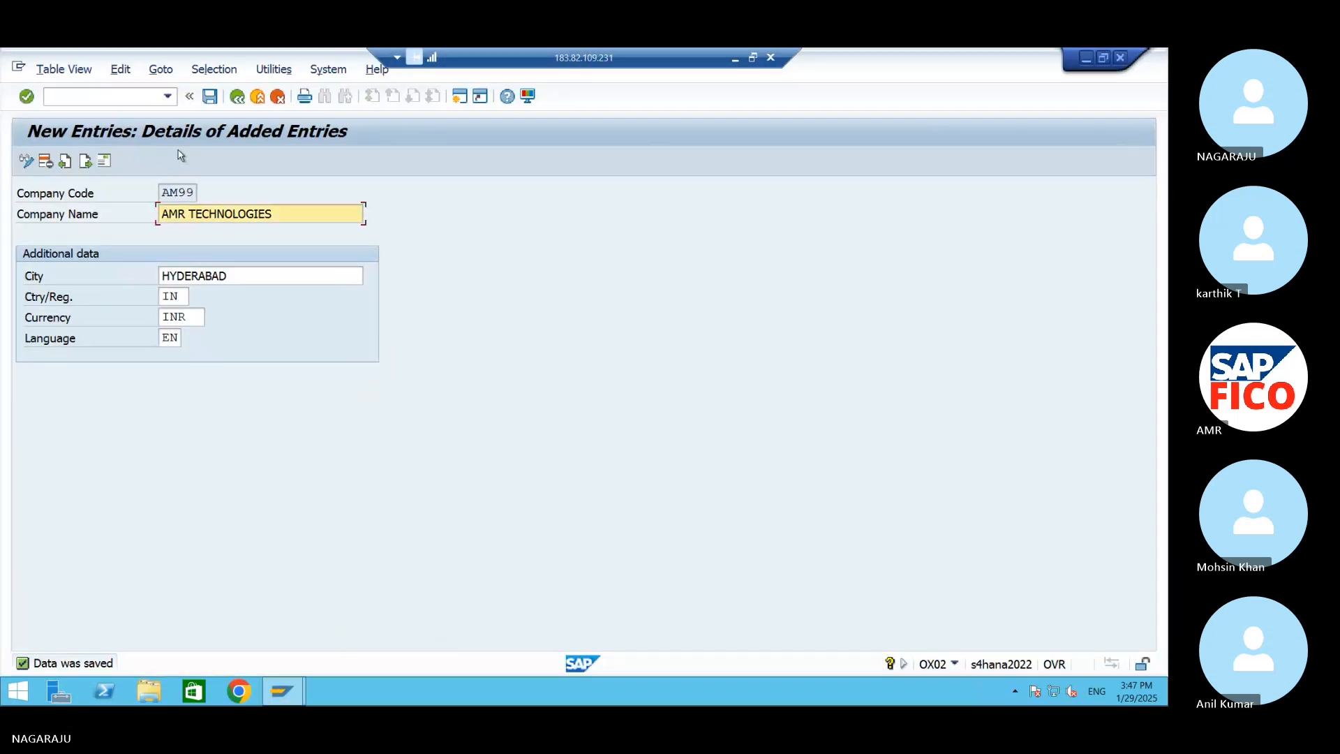
{"action": "left_click", "coordinate": [118, 94]}
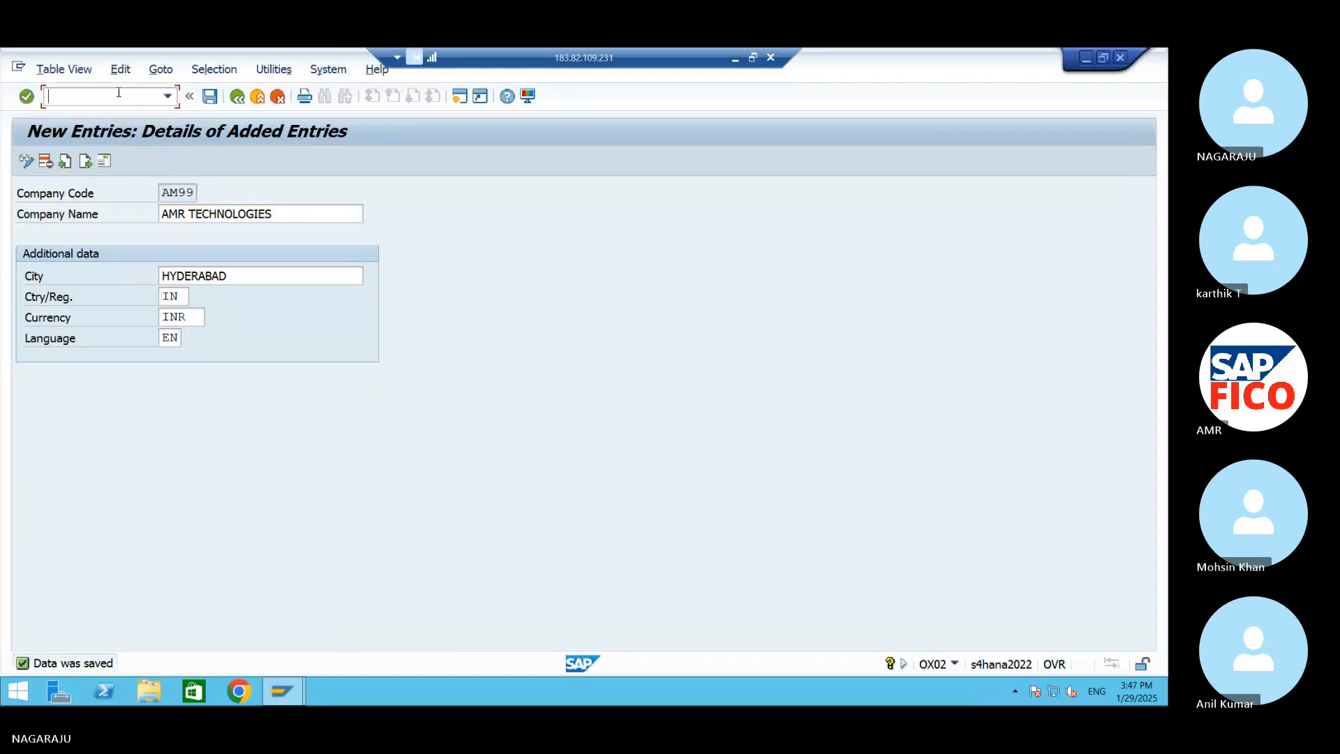
{"action": "type", "text": "/NO"}
{"action": "type", "text": "BY6"}
{"action": "key", "text": "Return"}
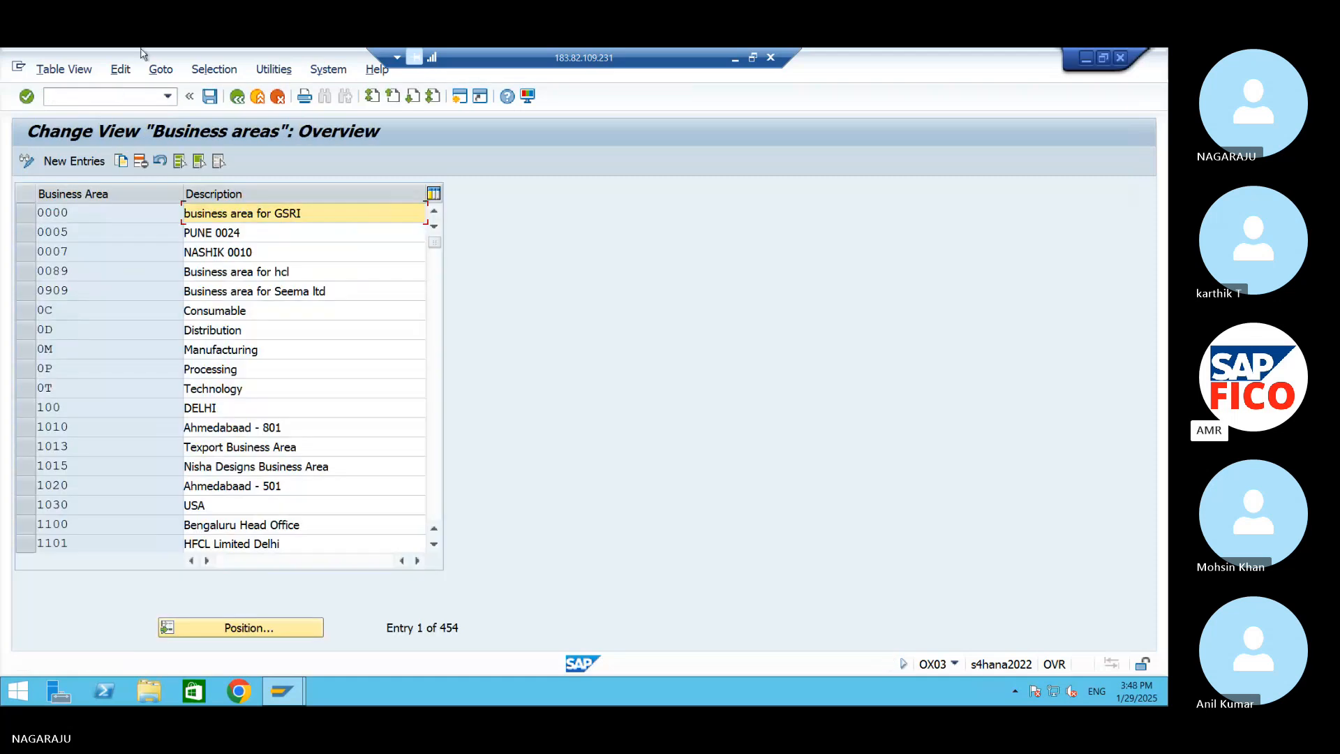
- Start new business area entries and enter the codes AMHB, AMBB, AMMB and AMPB in consecutive rows
{"action": "left_click", "coordinate": [75, 162]}
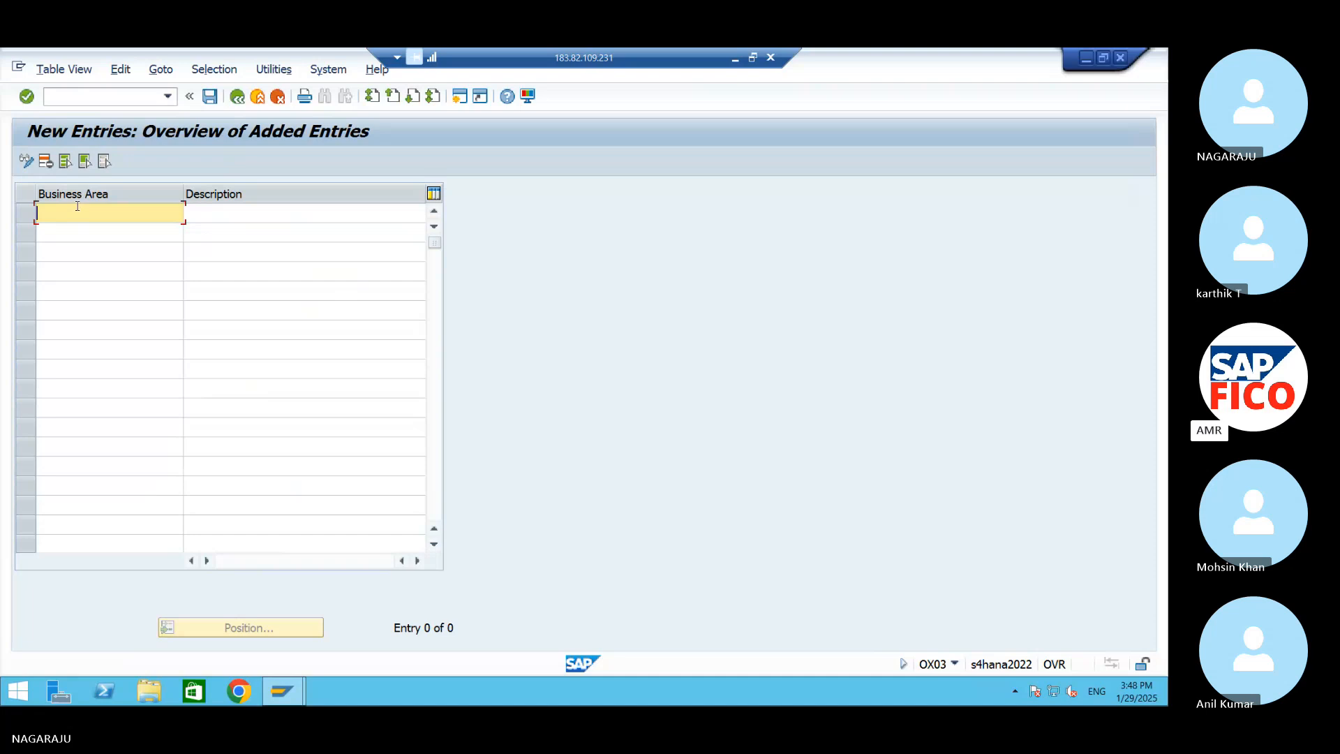
{"action": "type", "text": "AMHB"}
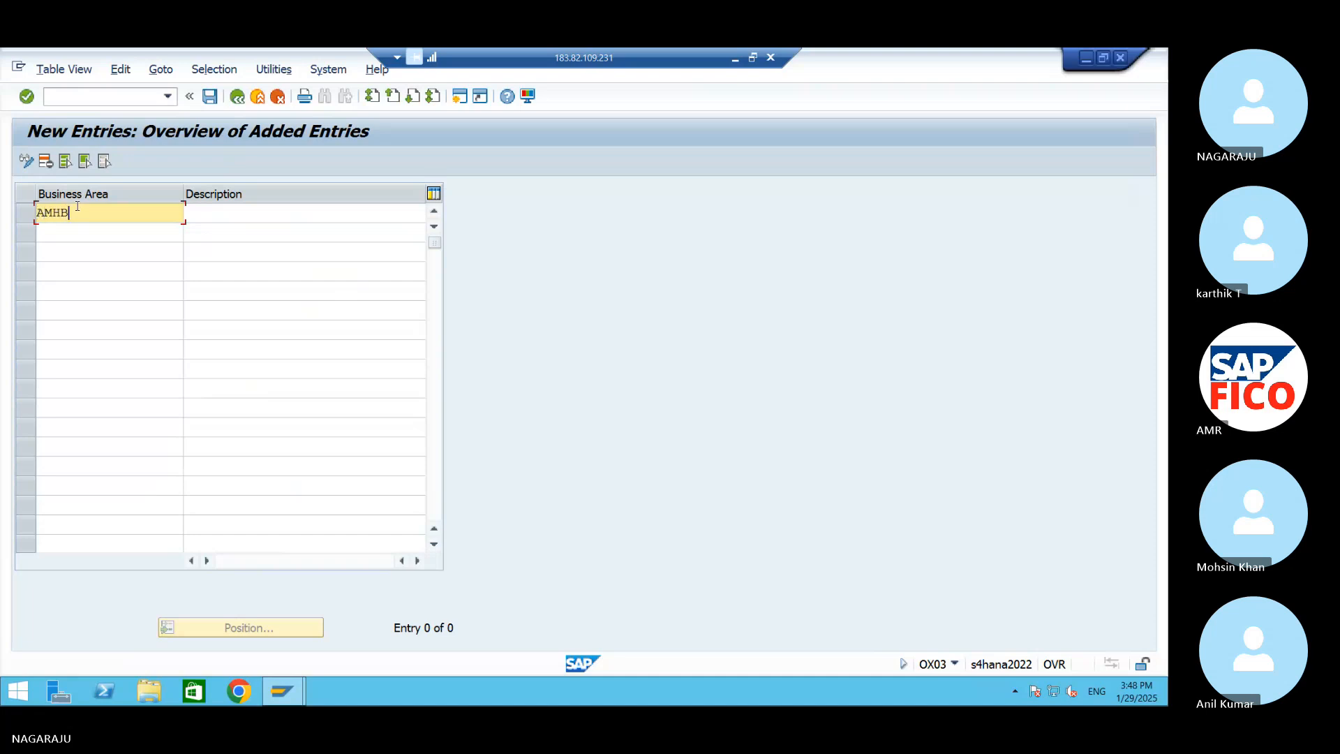
{"action": "left_click", "coordinate": [268, 211]}
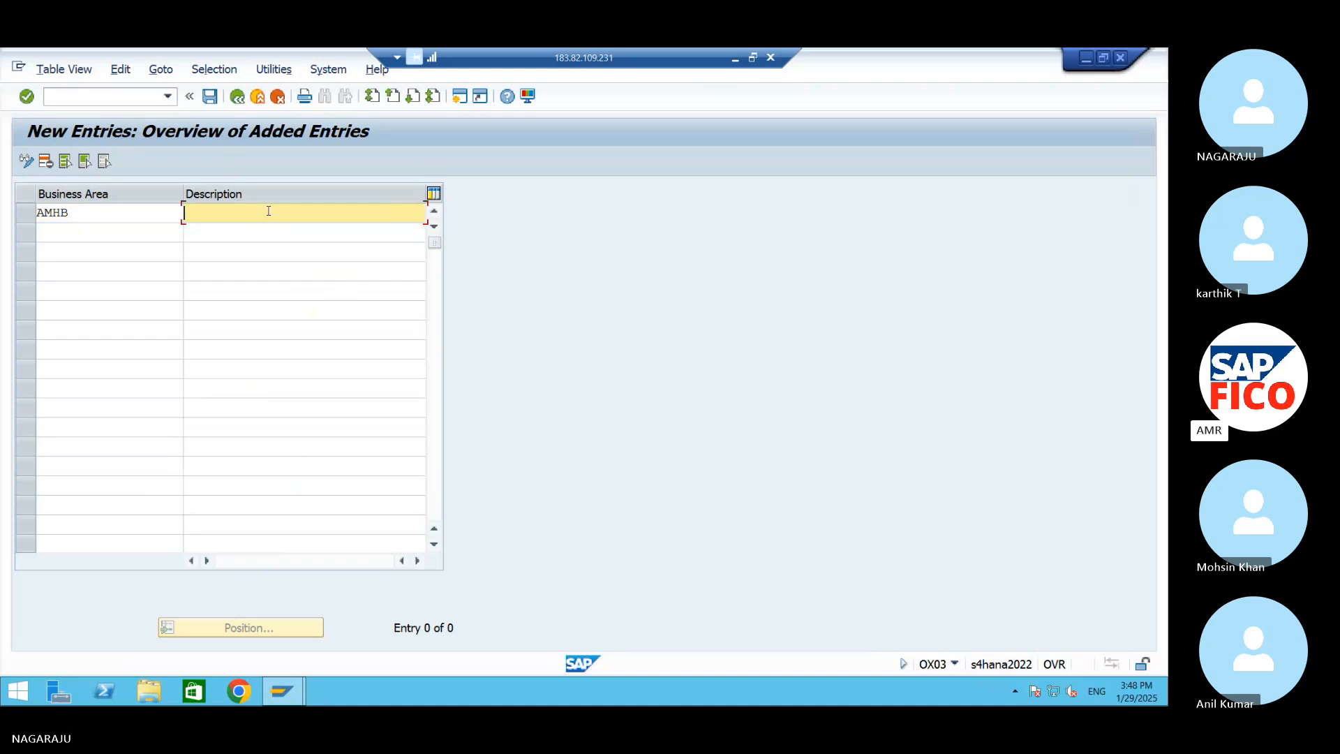
{"action": "left_click", "coordinate": [141, 231]}
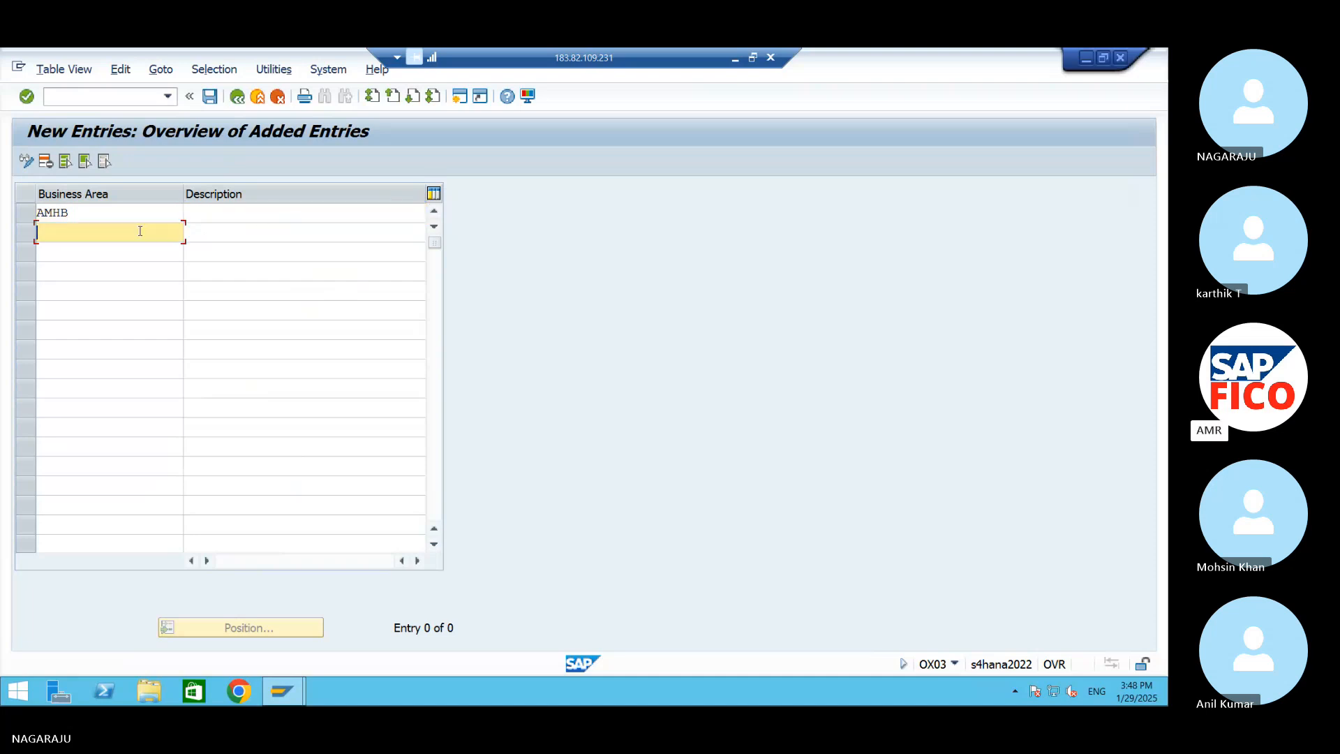
{"action": "type", "text": "AMBB"}
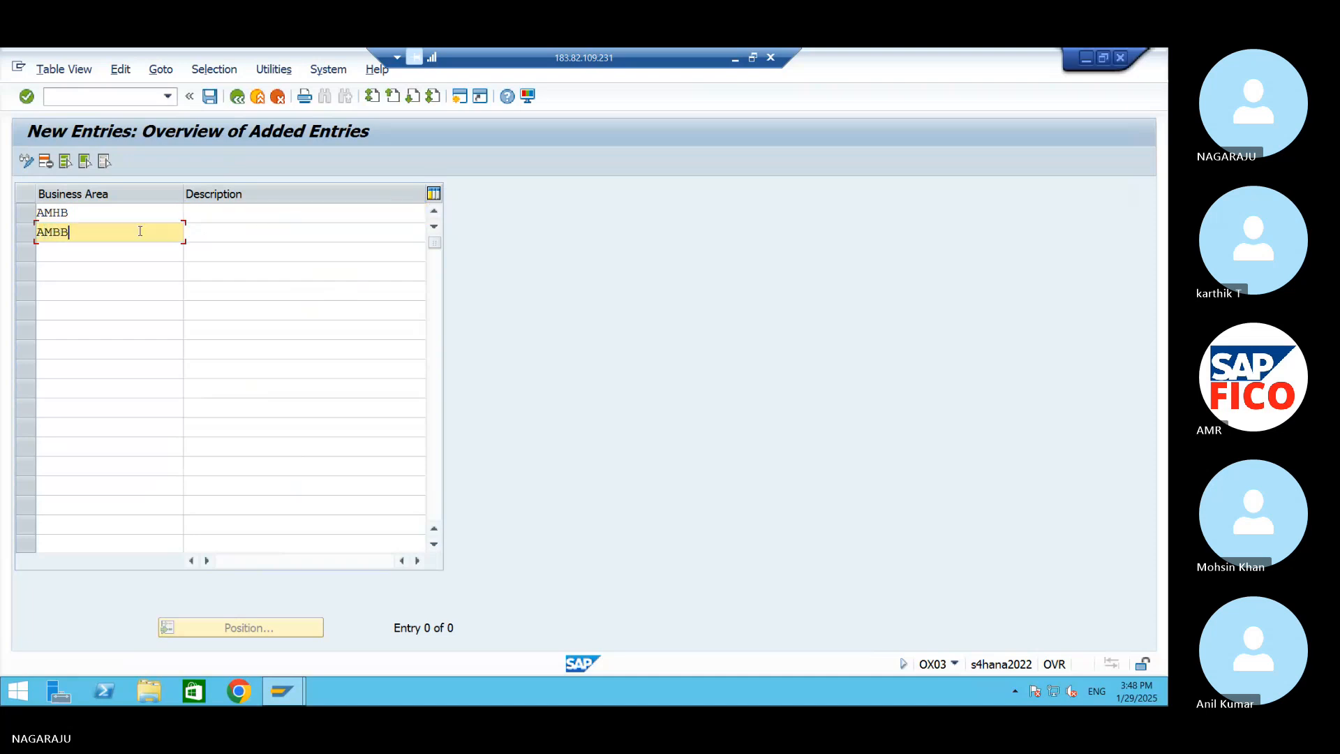
{"action": "key", "text": "Down"}
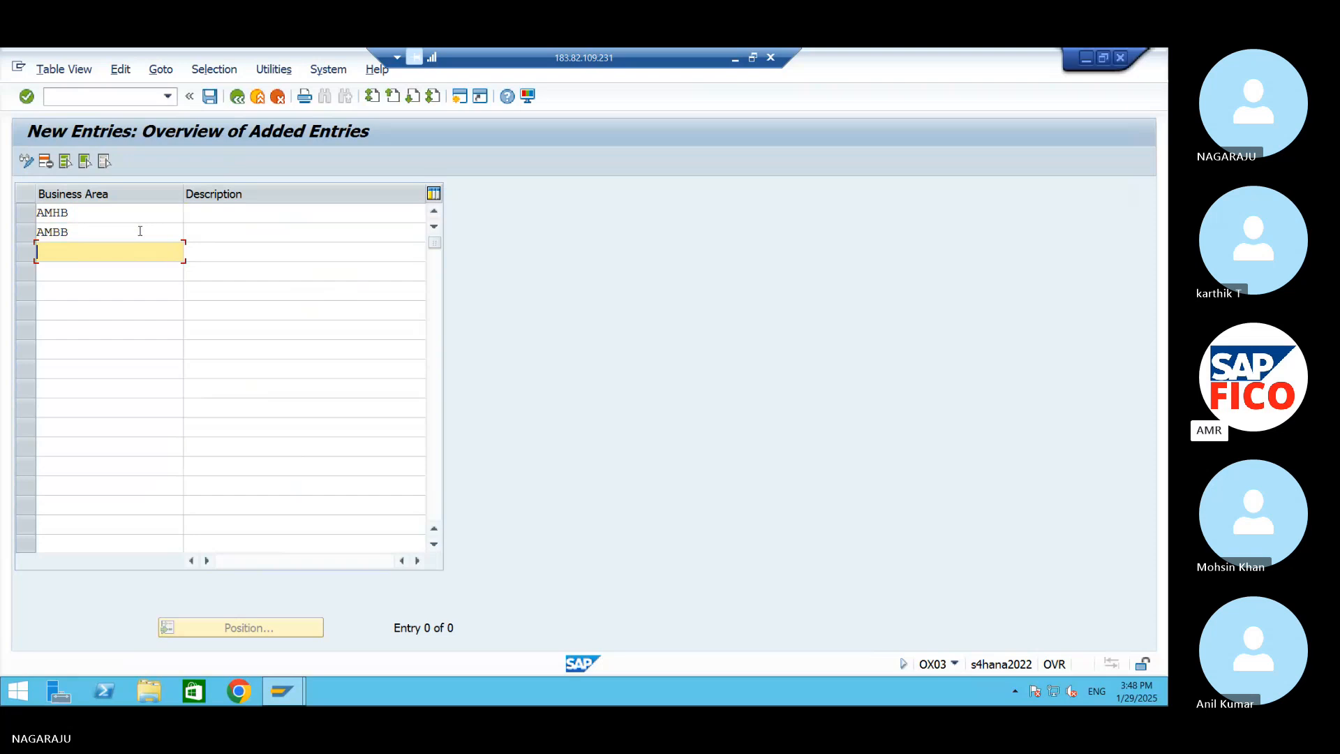
{"action": "type", "text": "AMMB"}
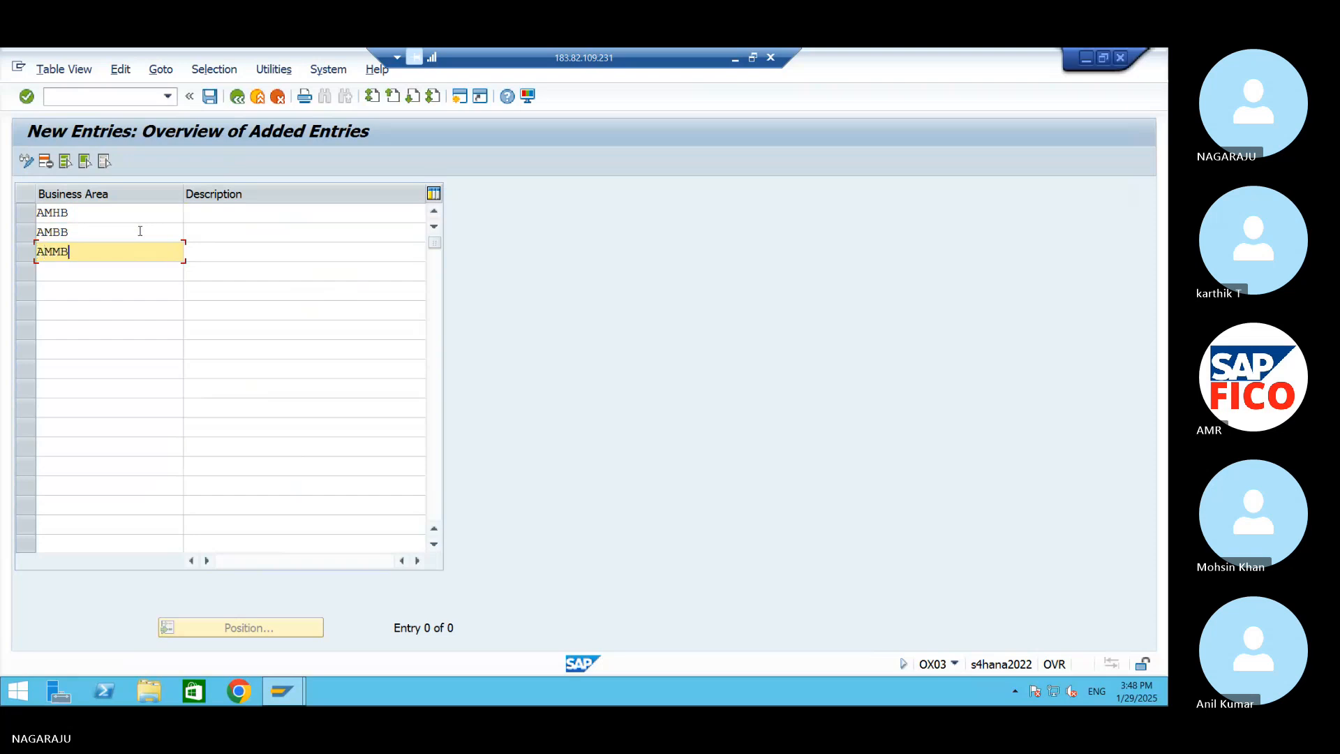
{"action": "key", "text": "Down"}
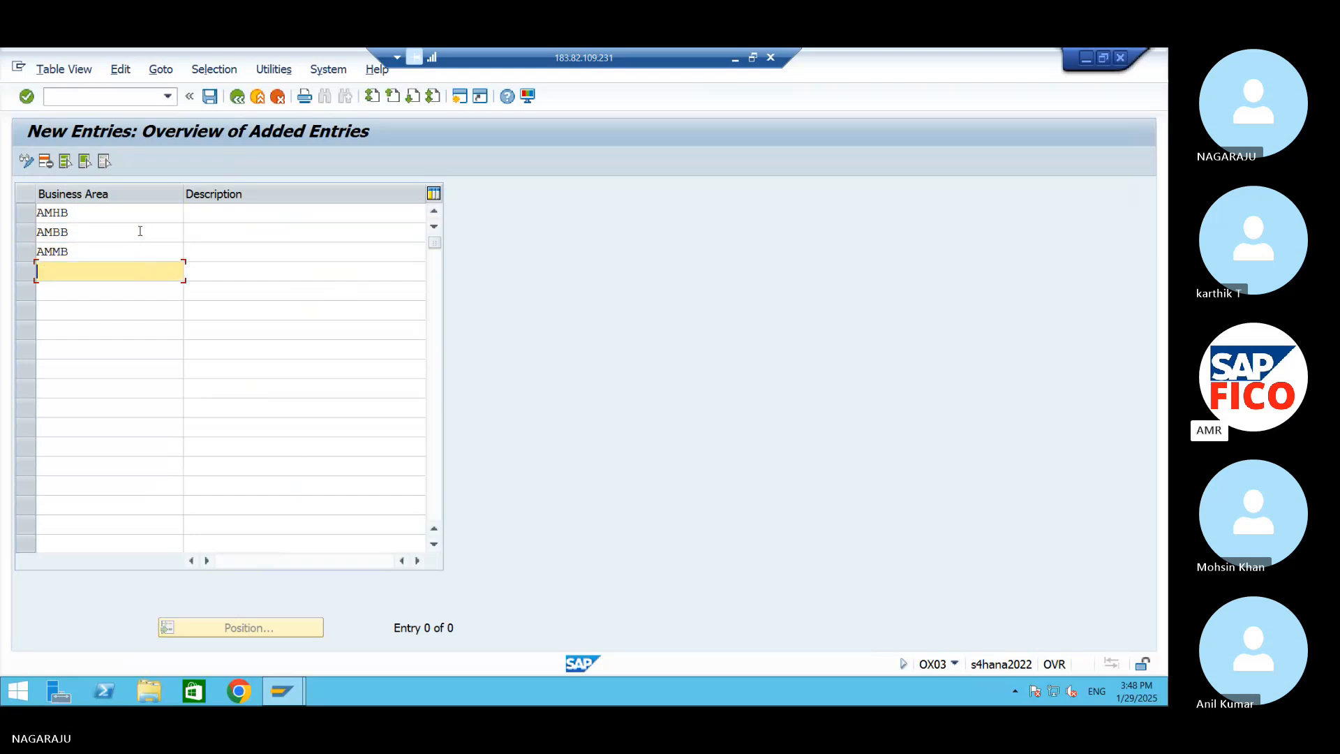
{"action": "type", "text": "AM"}
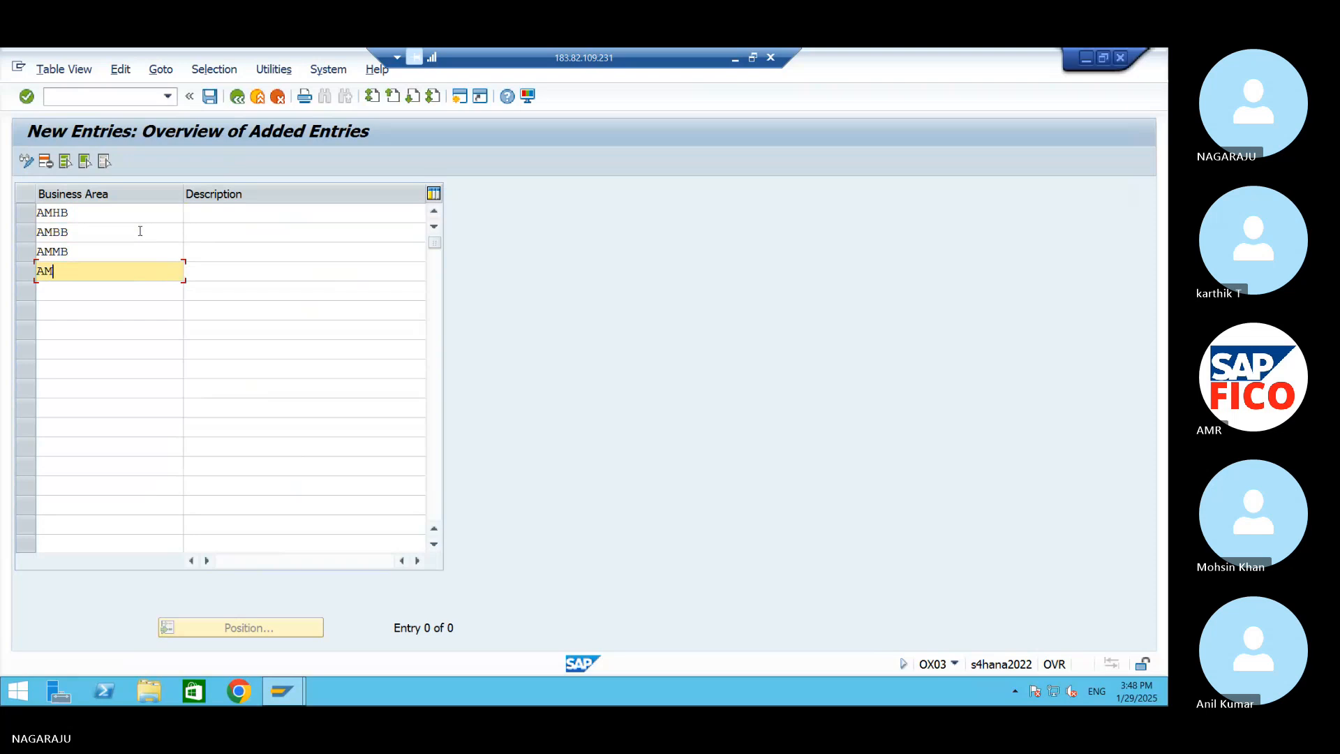
{"action": "type", "text": "PB"}
- Enter HYDERABAD BUSINESS AREA as the description of business area AMHB
{"action": "left_click", "coordinate": [208, 213]}
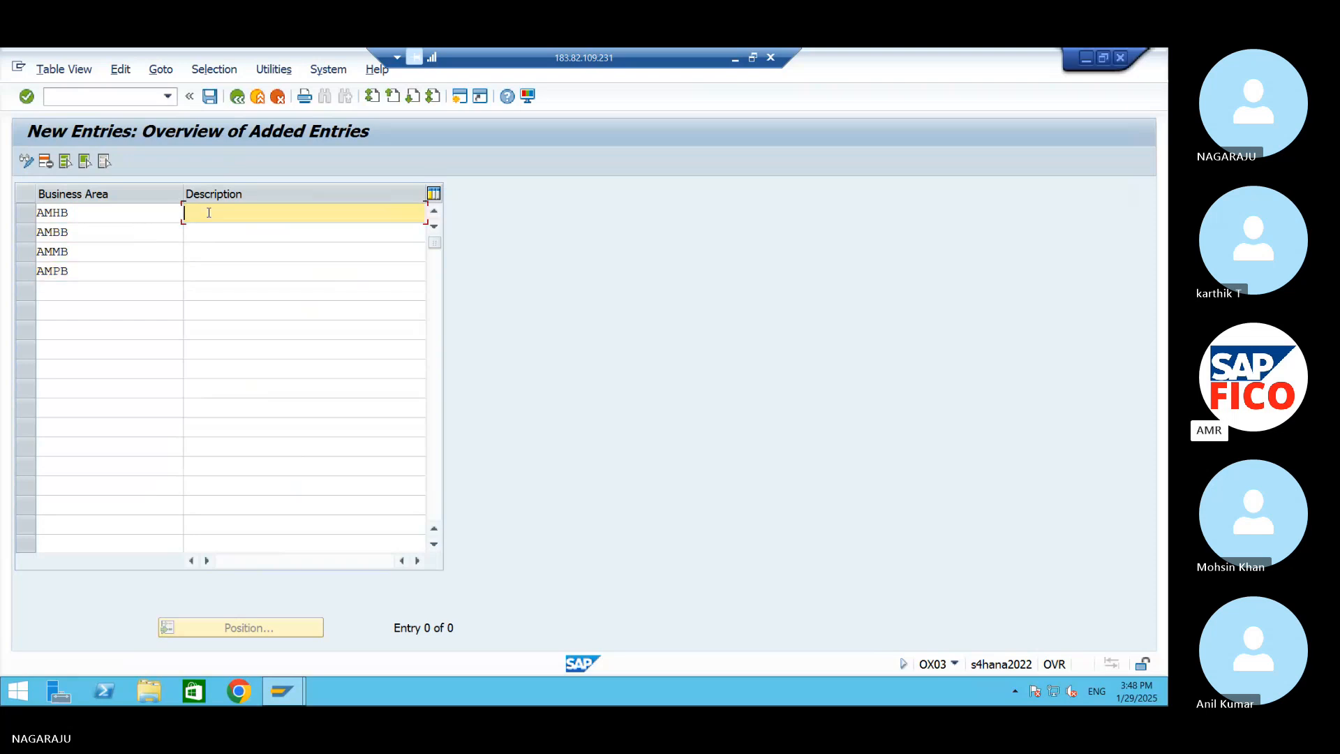
{"action": "type", "text": "HYDERABAD BU"}
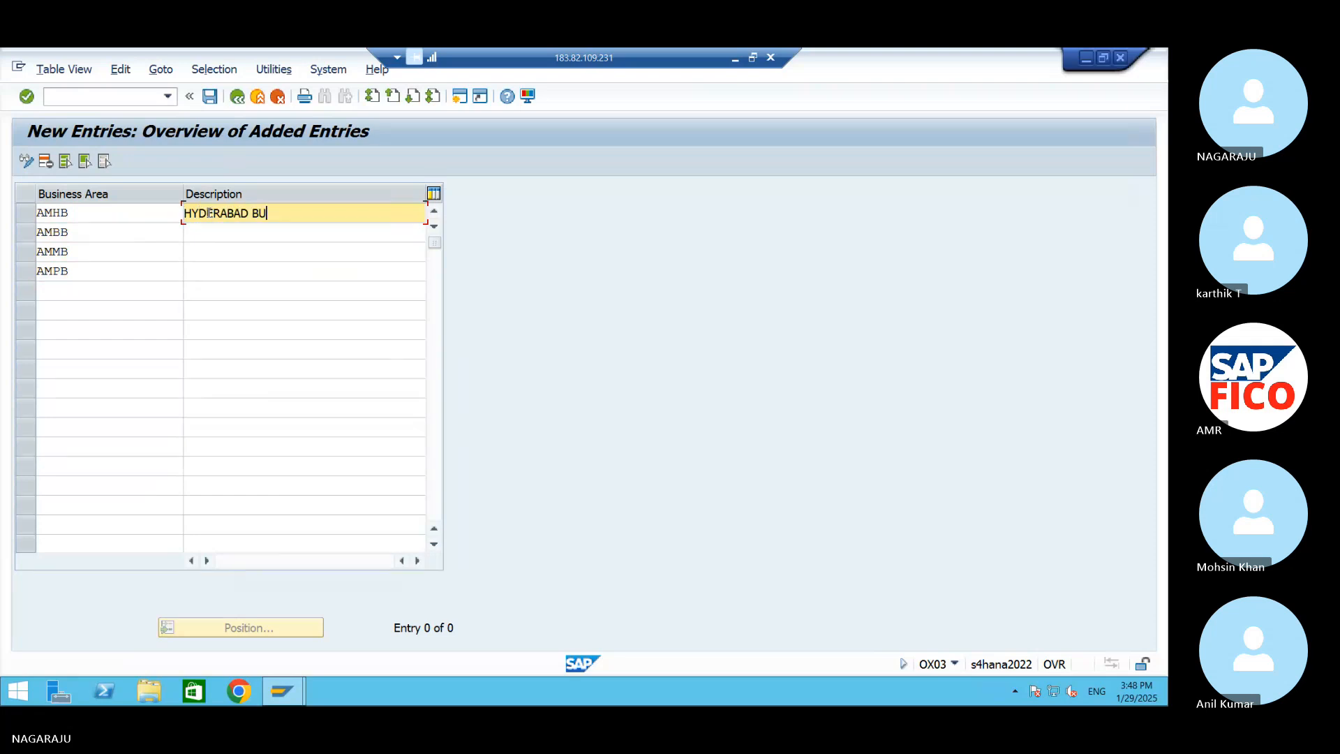
{"action": "type", "text": "SINESS AREA"}
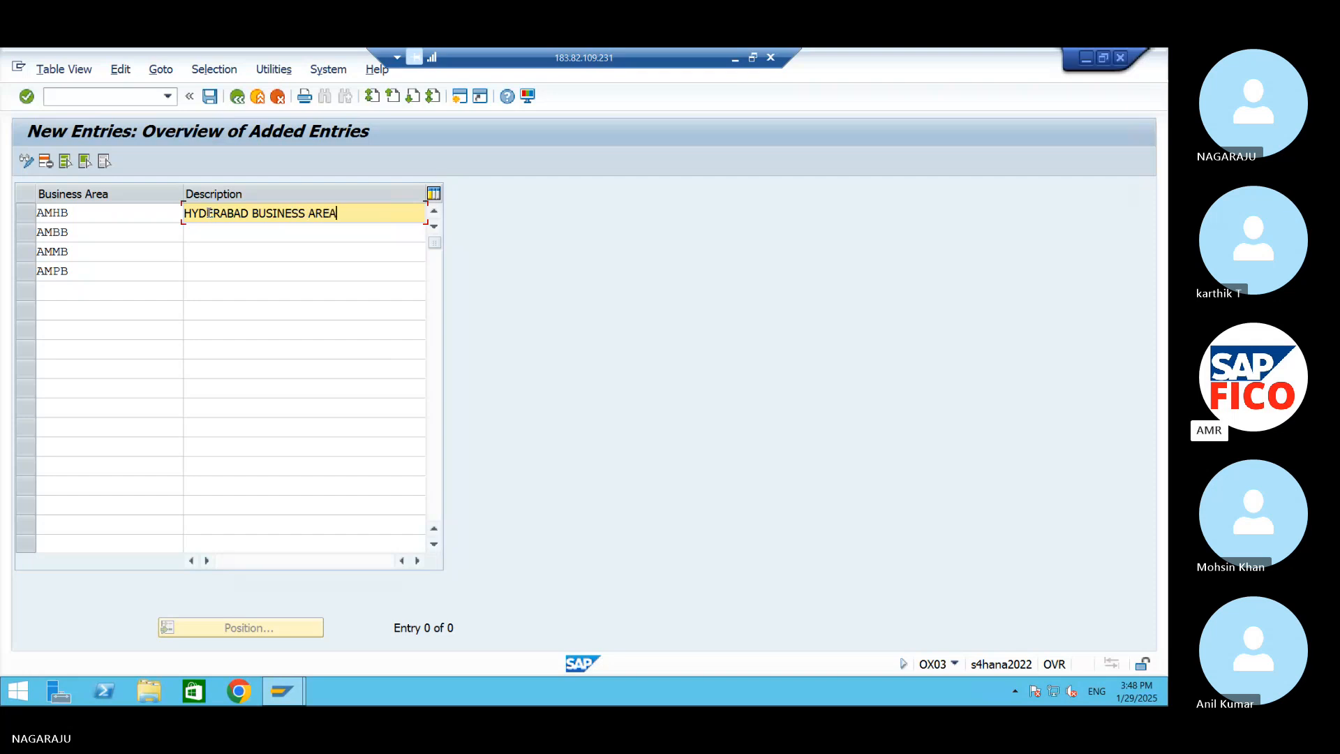
{"action": "type", "text": "-AM99"}
- Append -AM99 to the description of AMHB and describe business area AMBB as BANGALORE BUSINESS AREA - AM99
{"action": "left_click", "coordinate": [209, 231]}
{"action": "type", "text": "BANG"}
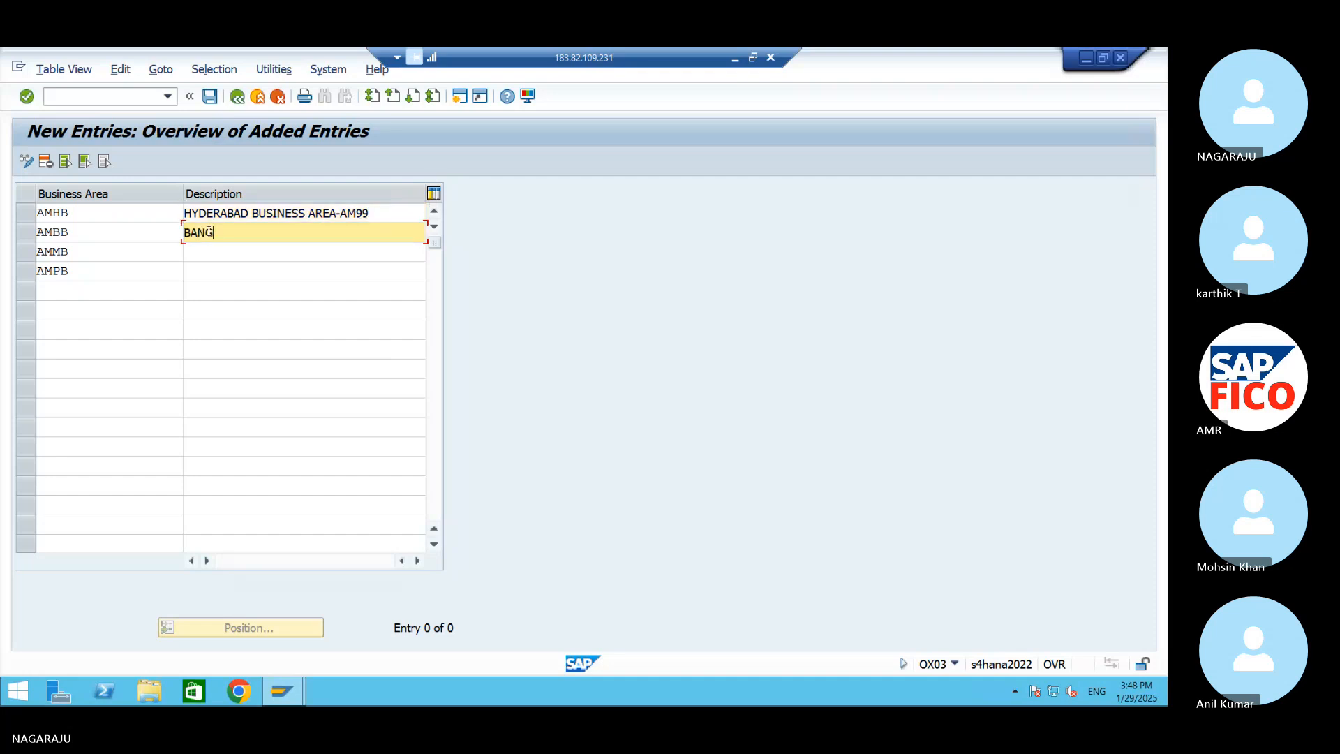
{"action": "type", "text": "ALORE b"}
{"action": "key", "text": "BackSpace"}
{"action": "type", "text": "BUSINESS AREA - "}
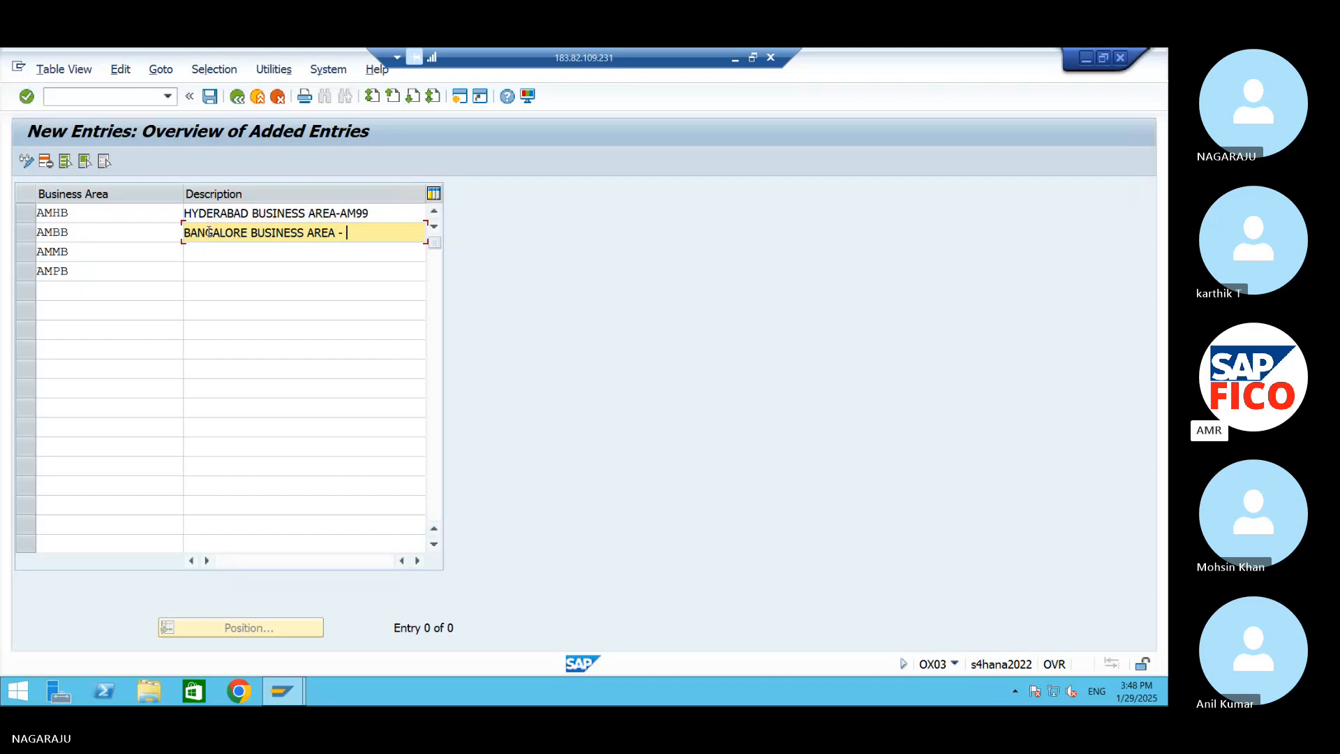
{"action": "type", "text": "AM99"}
- Enter MUMBAI BUSINESS AREA - AM99 as the description of business area AMMB
{"action": "left_click", "coordinate": [200, 255]}
{"action": "type", "text": "MUMBAI BUSINESS A"}
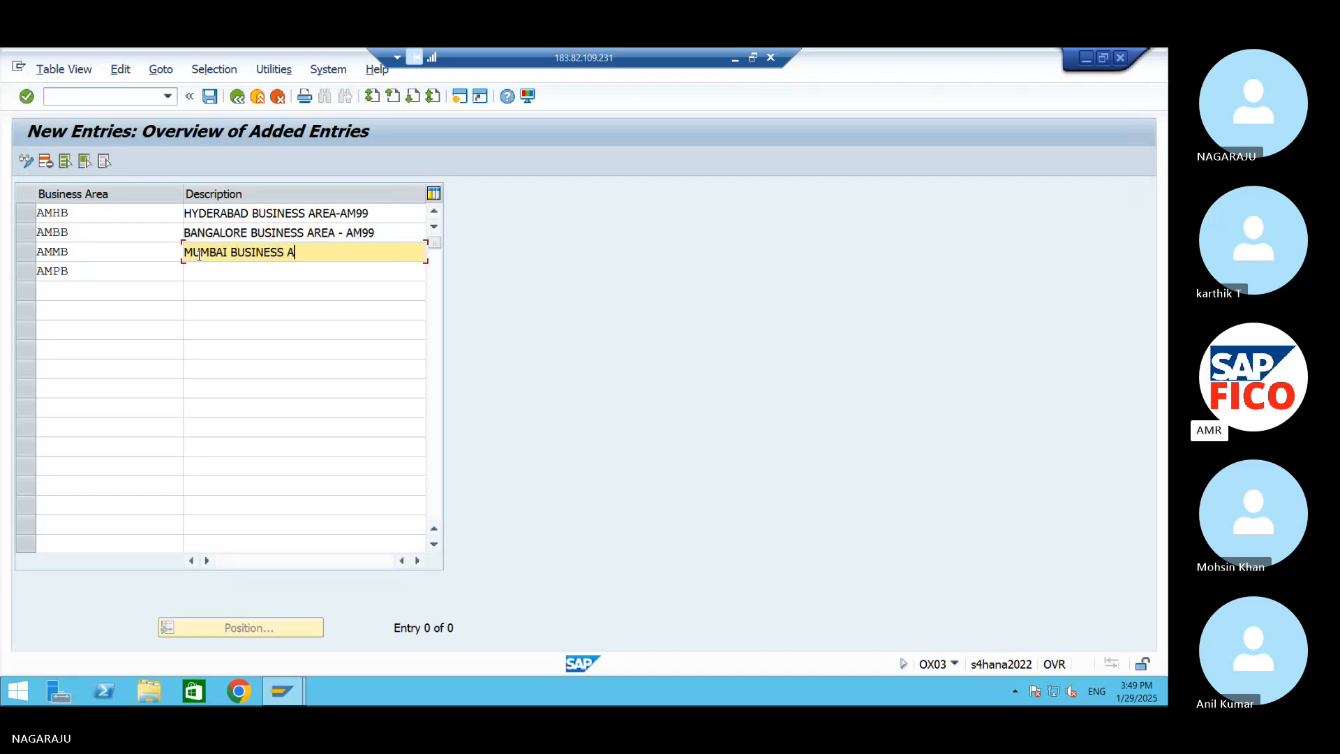
{"action": "type", "text": "REA - AM99"}
- Describe business area AMPB as PUNE BUSINESS AREA - AM99 and save the new entries under the proposed customizing request
{"action": "left_click", "coordinate": [230, 268]}
{"action": "type", "text": "PUNE"}
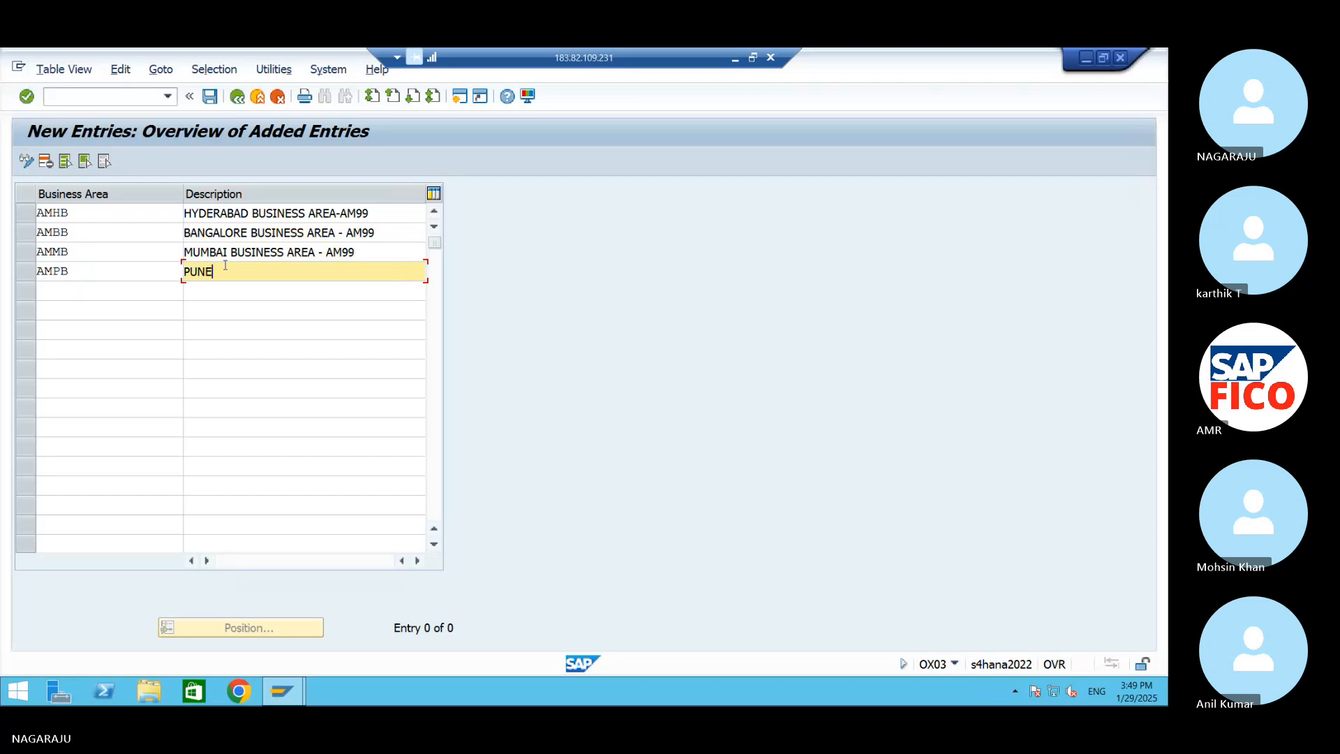
{"action": "type", "text": " BUSINESS AREA - AM99"}
{"action": "left_click", "coordinate": [210, 98]}
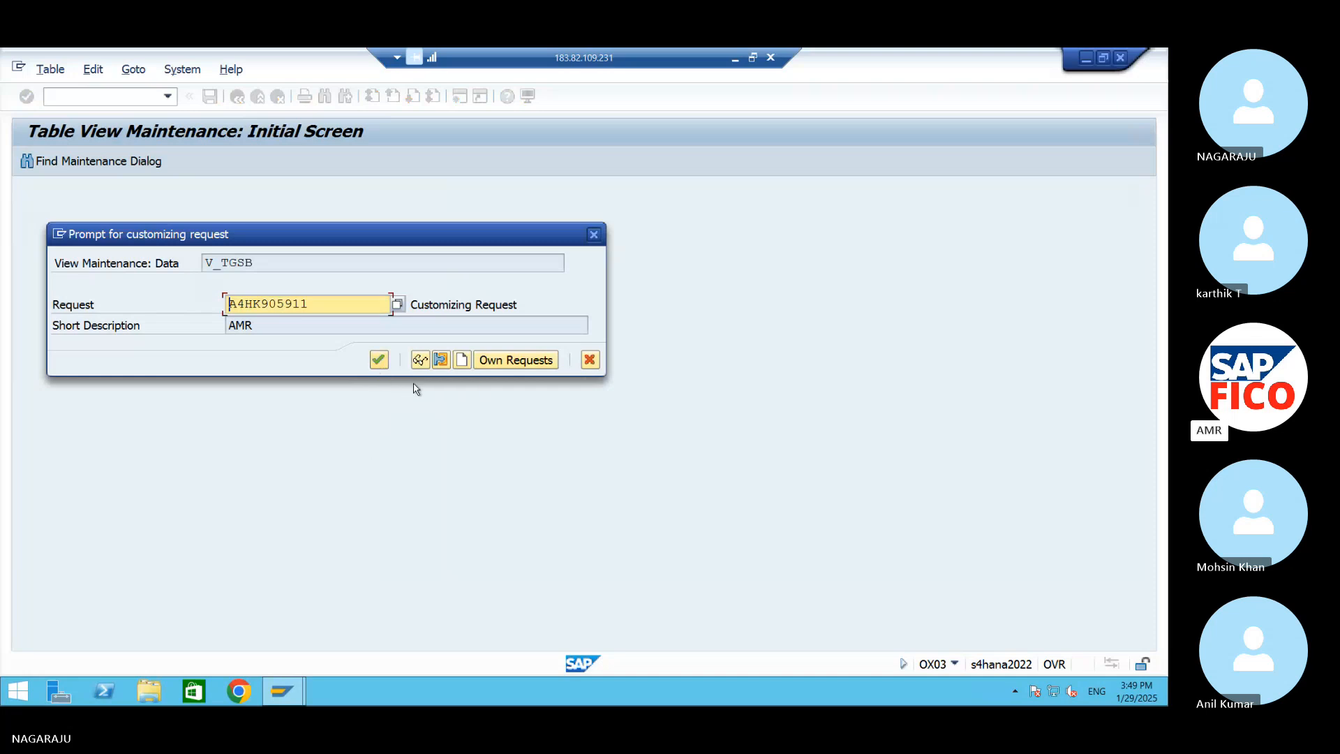
{"action": "left_click", "coordinate": [380, 363]}
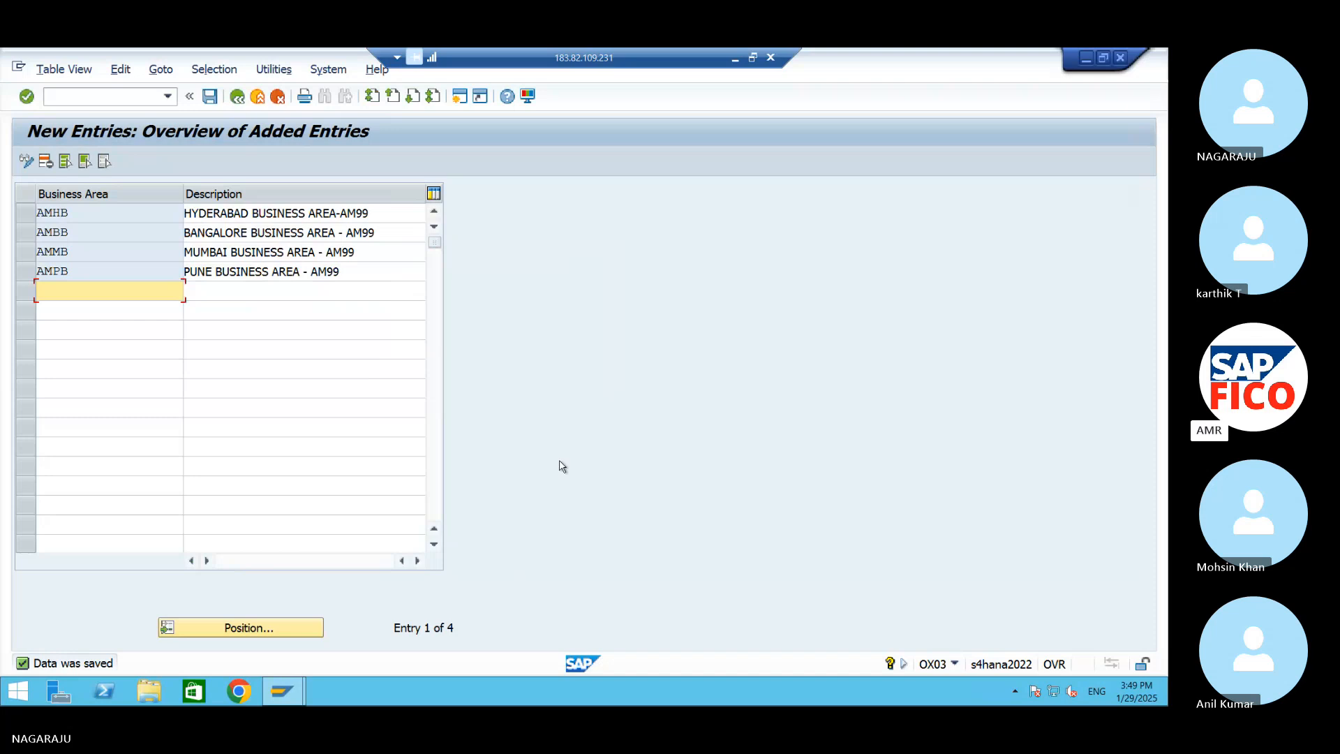
{"action": "left_click", "coordinate": [1083, 57]}
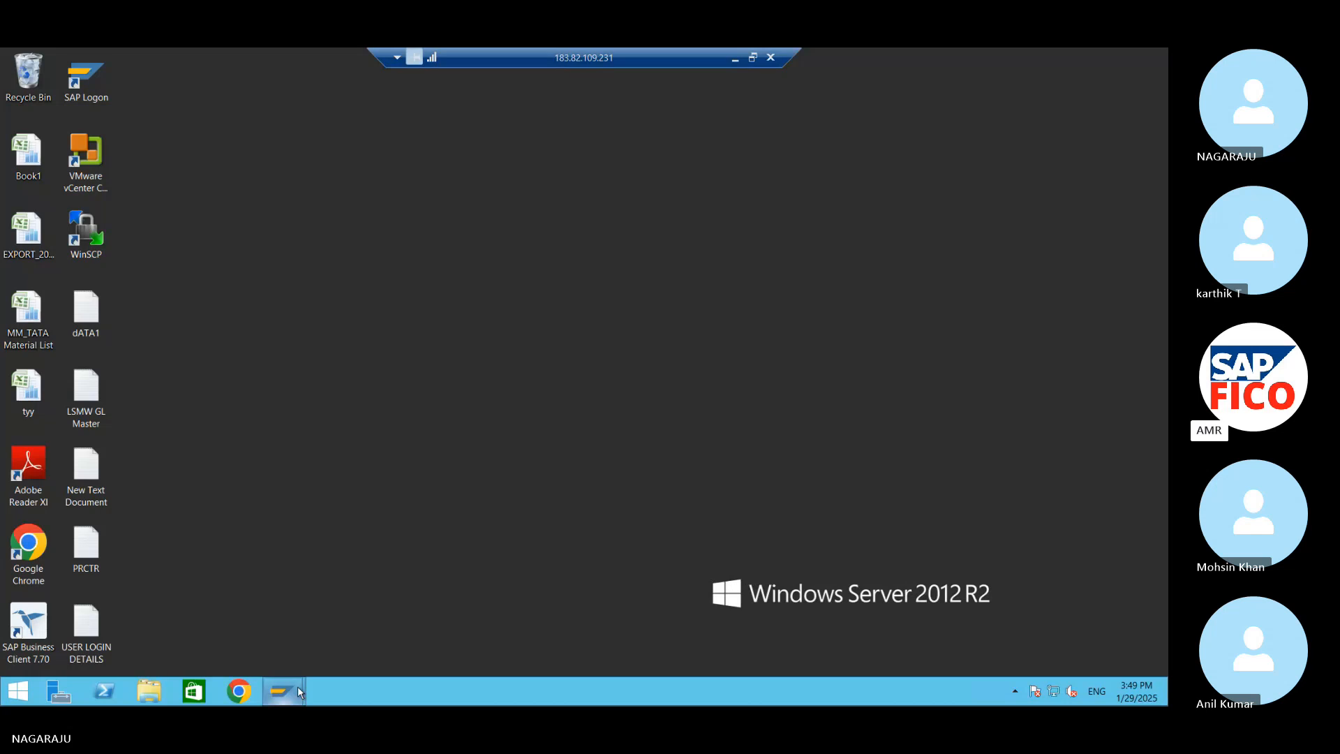
{"action": "mouse_move", "coordinate": [297, 685]}
{"action": "left_click", "coordinate": [366, 607]}
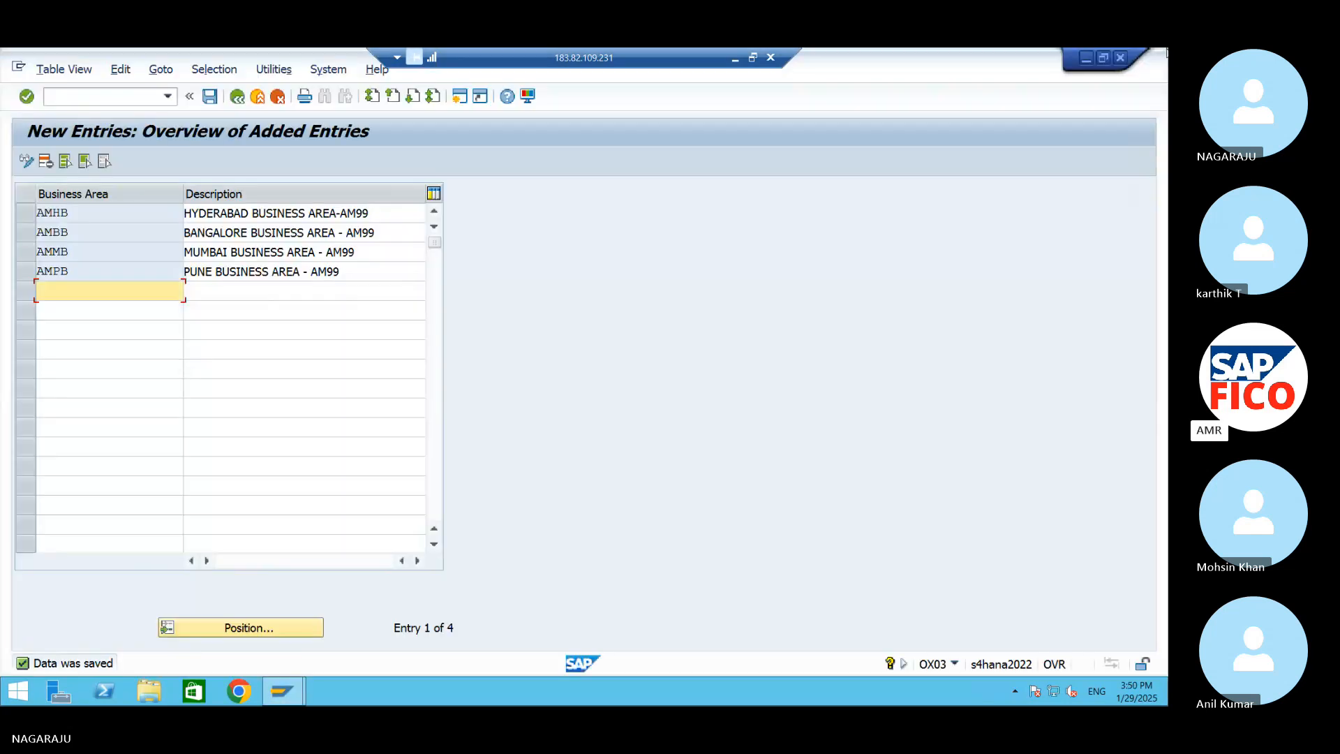
- Switch to the Word notes and add a line reading "Define Functiona Area" below the business area line
{"action": "left_click", "coordinate": [1086, 58]}
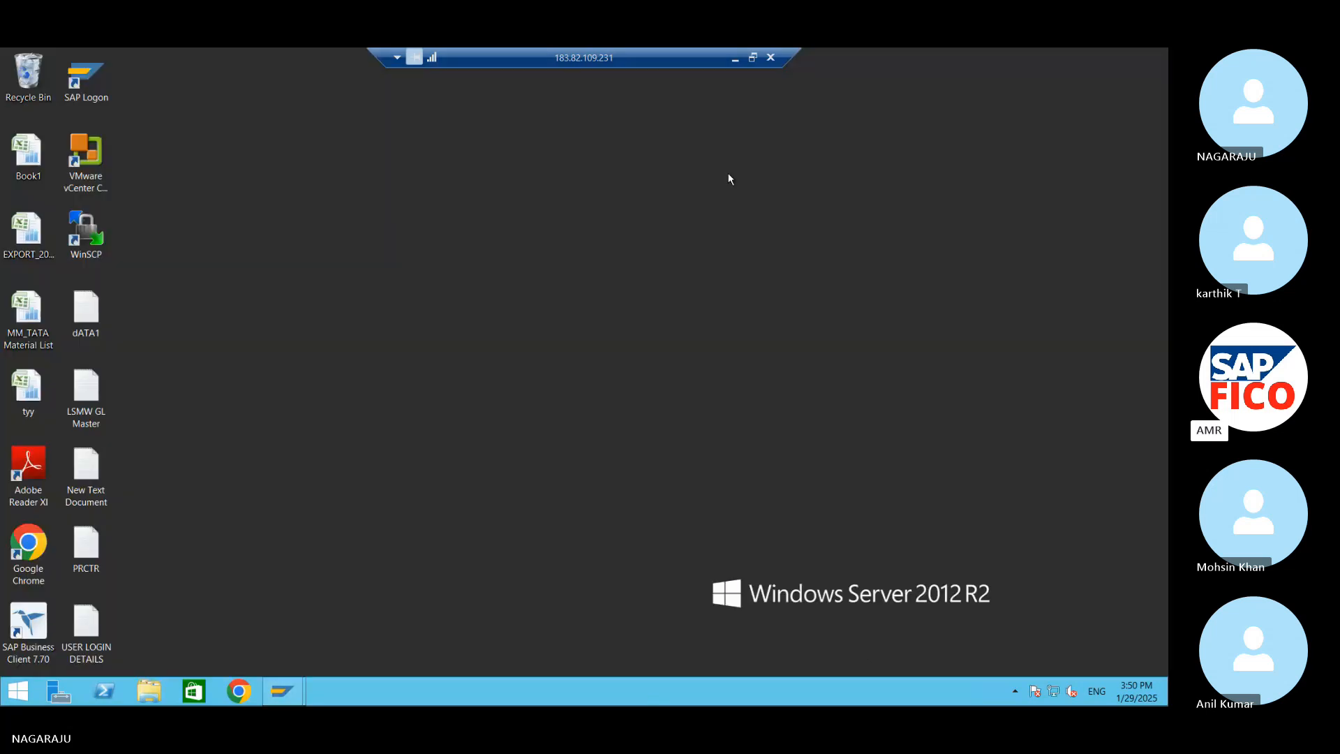
{"action": "left_click", "coordinate": [742, 64]}
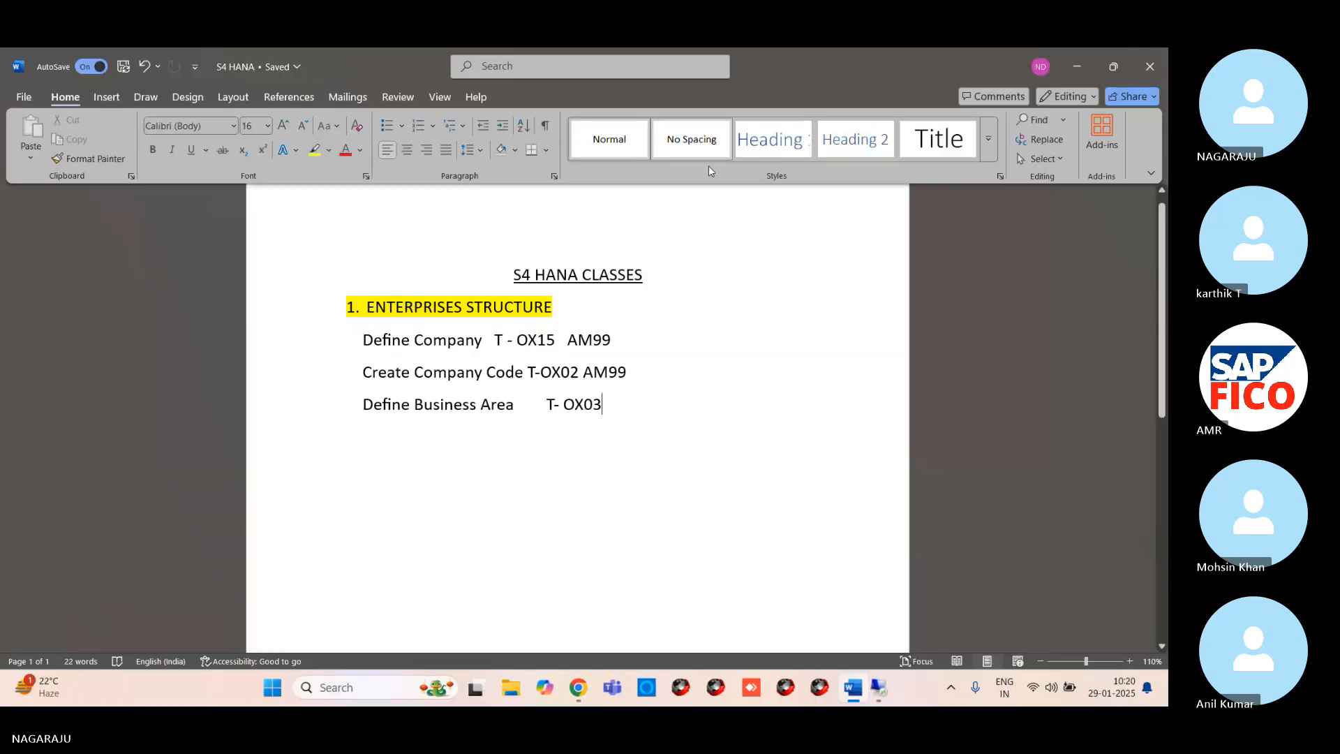
{"action": "left_click", "coordinate": [632, 421]}
{"action": "key", "text": "Return"}
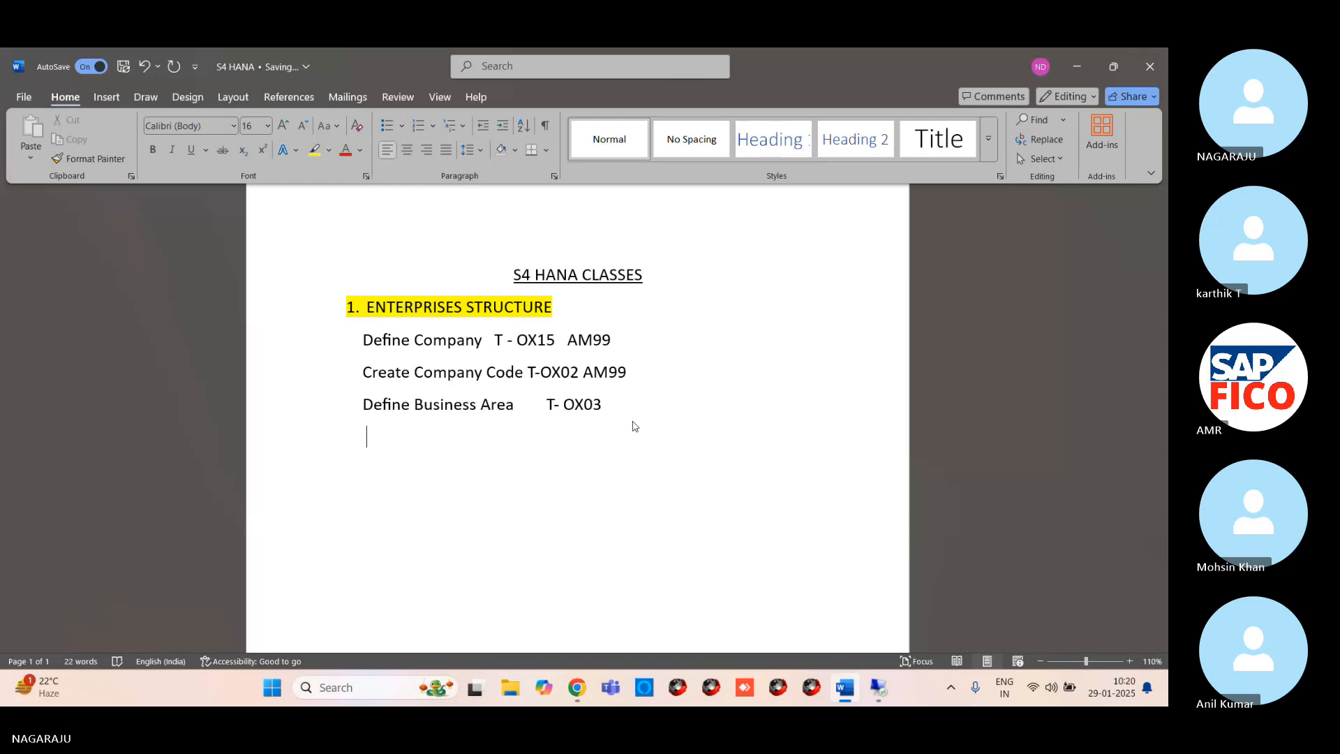
{"action": "type", "text": "Def"}
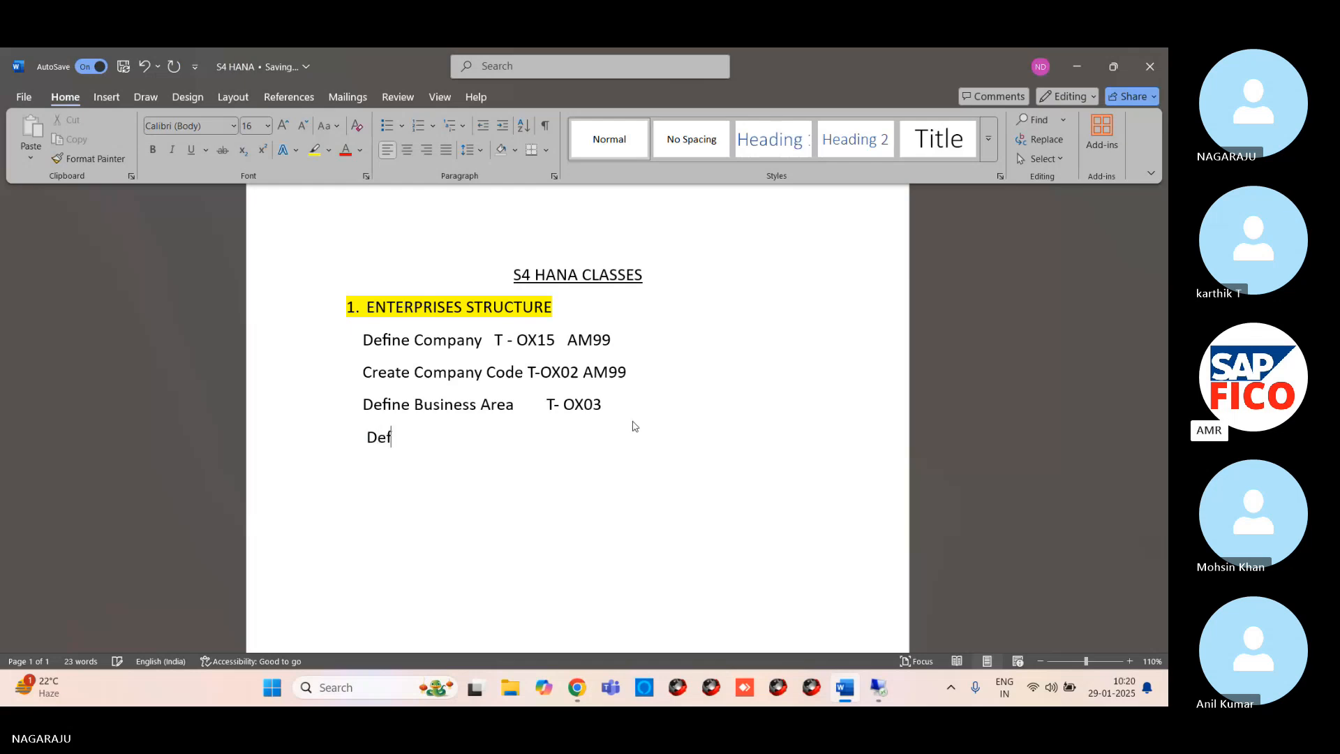
{"action": "type", "text": "ine Fu"}
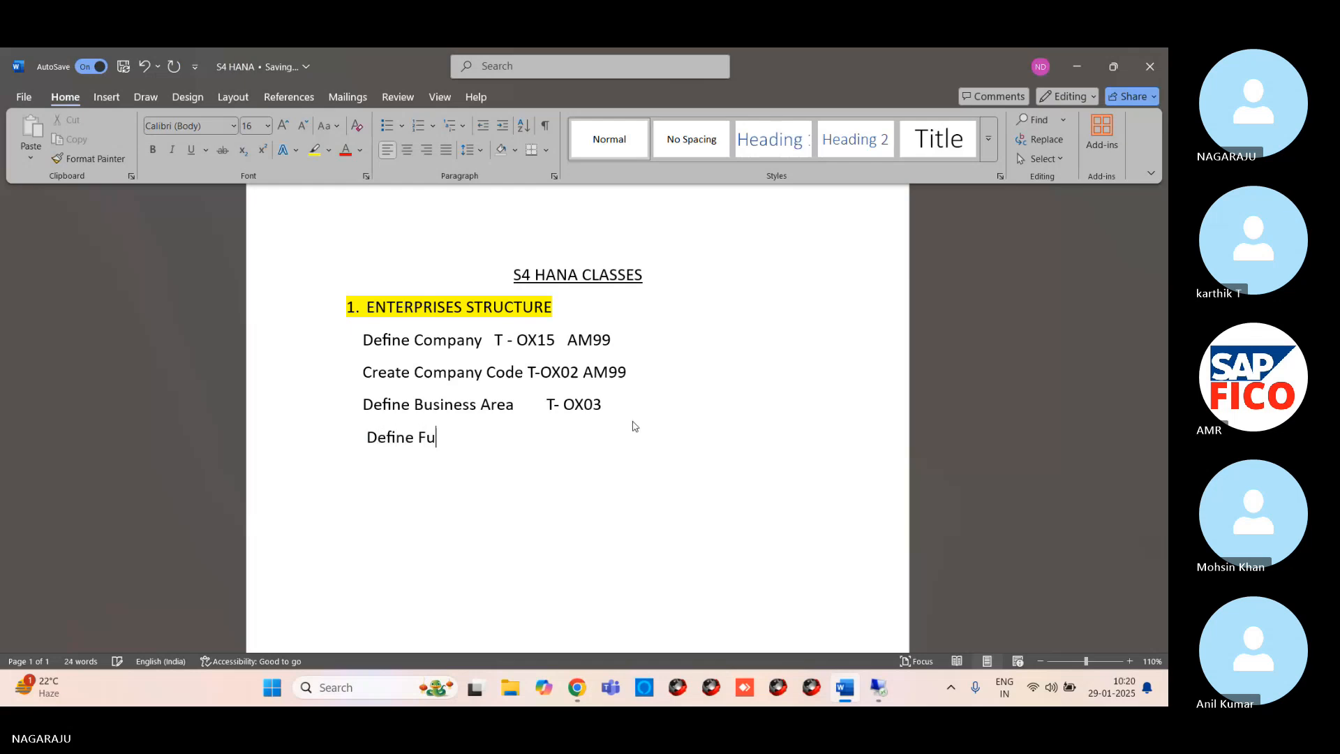
{"action": "type", "text": "nctiona Area O"}
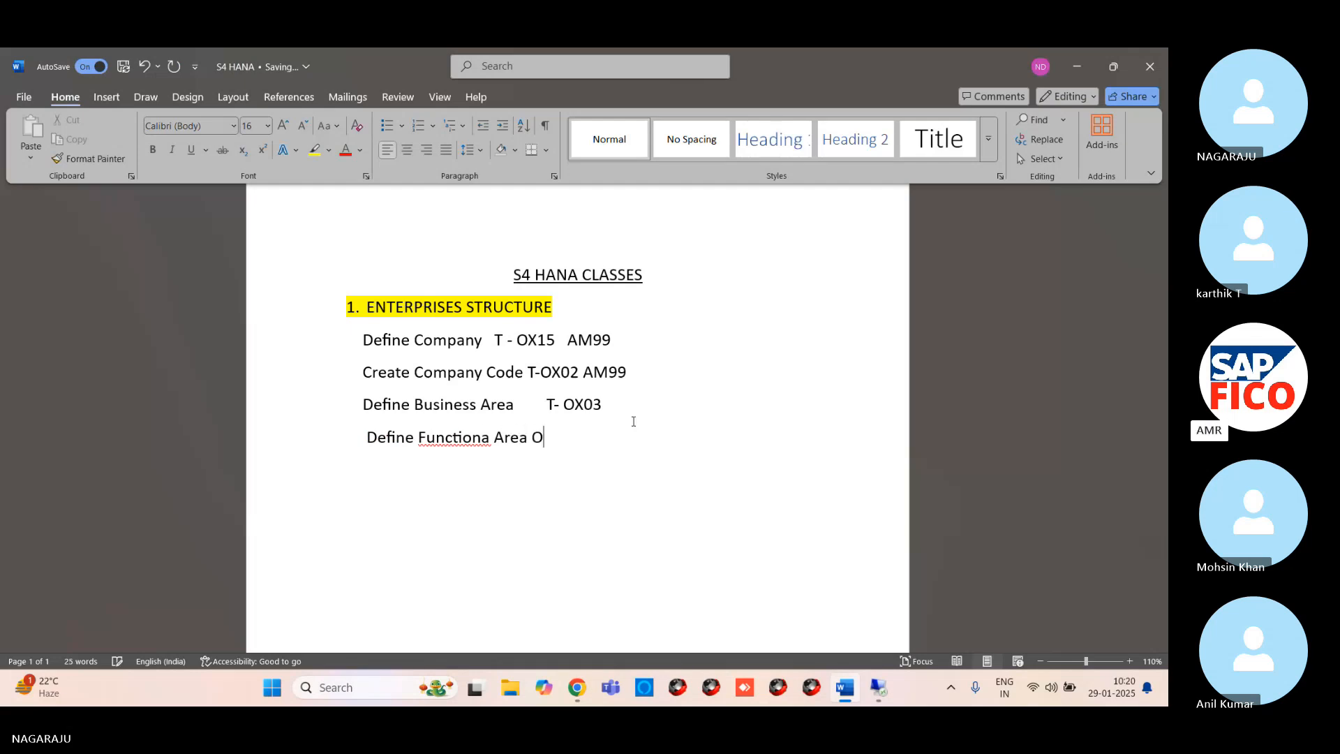
- Complete the functional area line with the transaction note "T- FM_FUNCTION"
{"action": "key", "text": "BackSpace"}
{"action": "type", "text": "T- F"}
{"action": "key", "text": "BackSpace"}
{"action": "type", "text": "FM"}
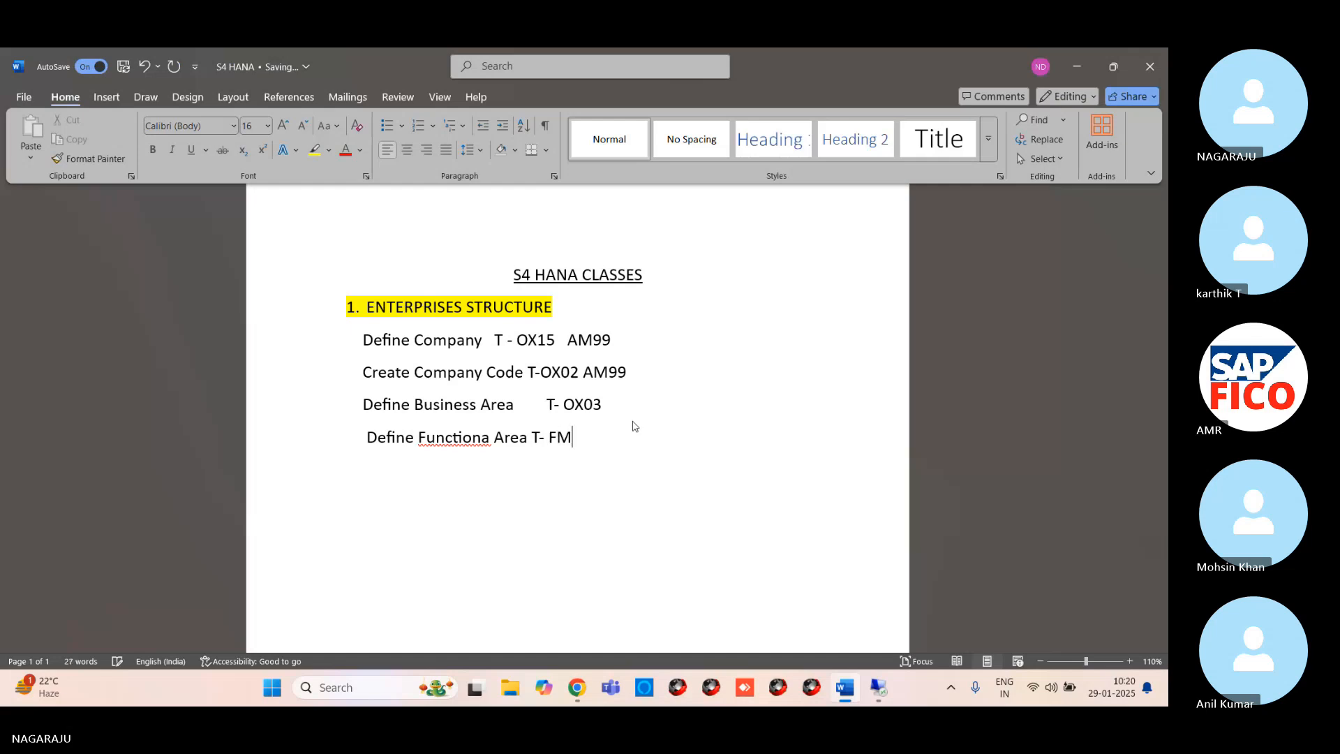
{"action": "type", "text": "_FUM"}
{"action": "key", "text": "BackSpace"}
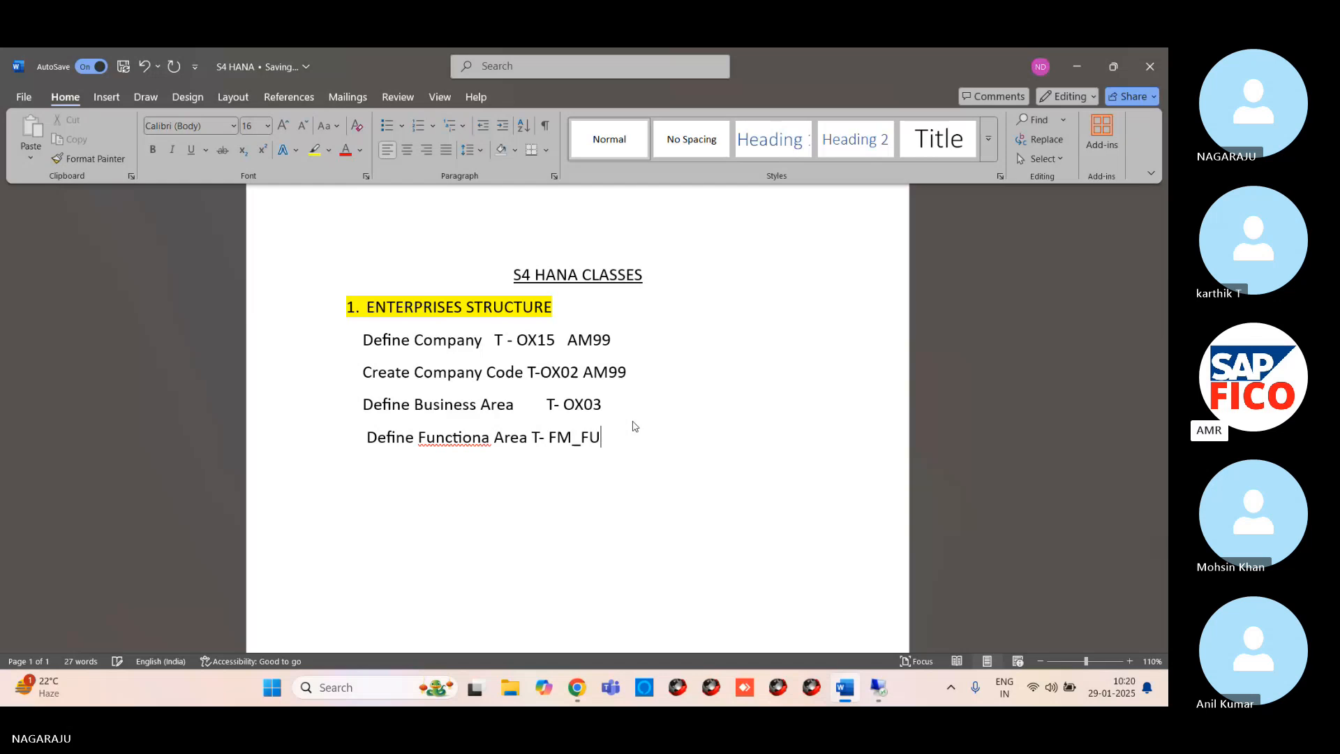
{"action": "type", "text": "NCTION"}
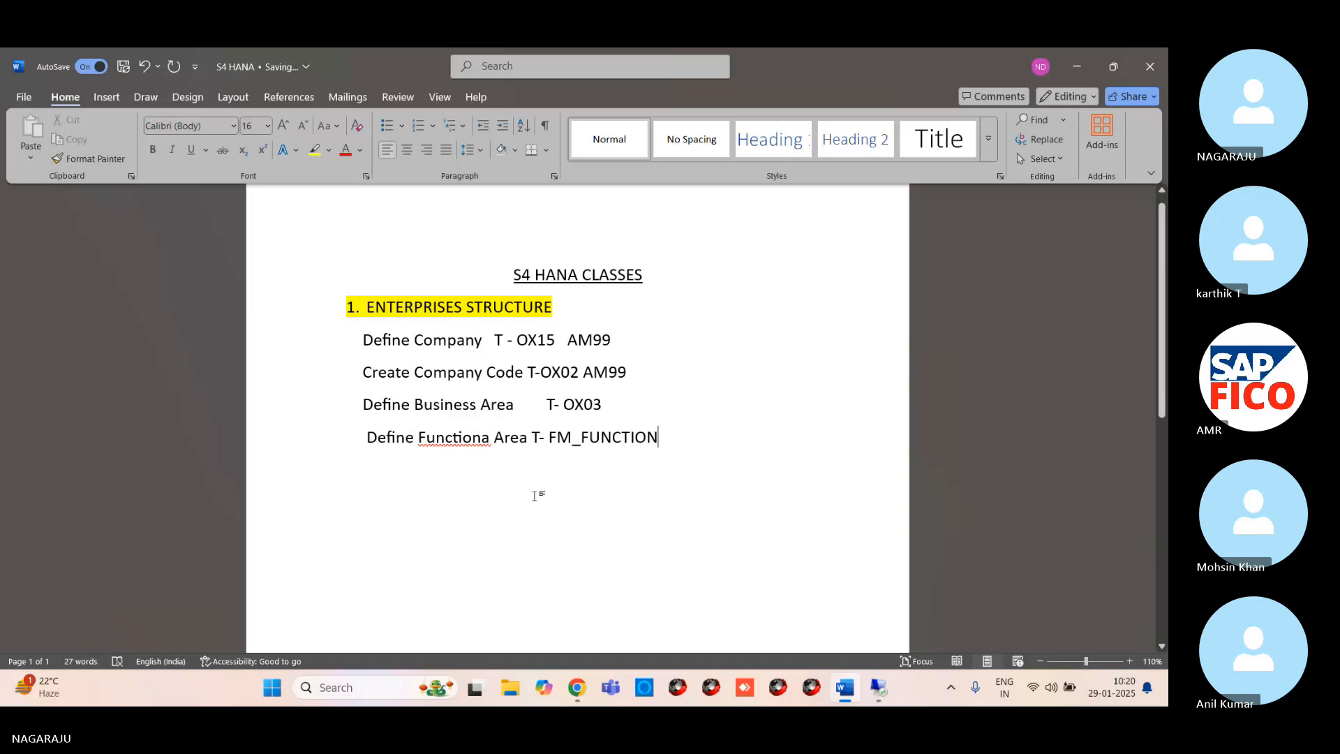
- Correct the misspelled word "Functiona" to "Functional" in the newest line of the notes
{"action": "left_click", "coordinate": [490, 437]}
{"action": "type", "text": "l"}
{"action": "left_click", "coordinate": [589, 521]}
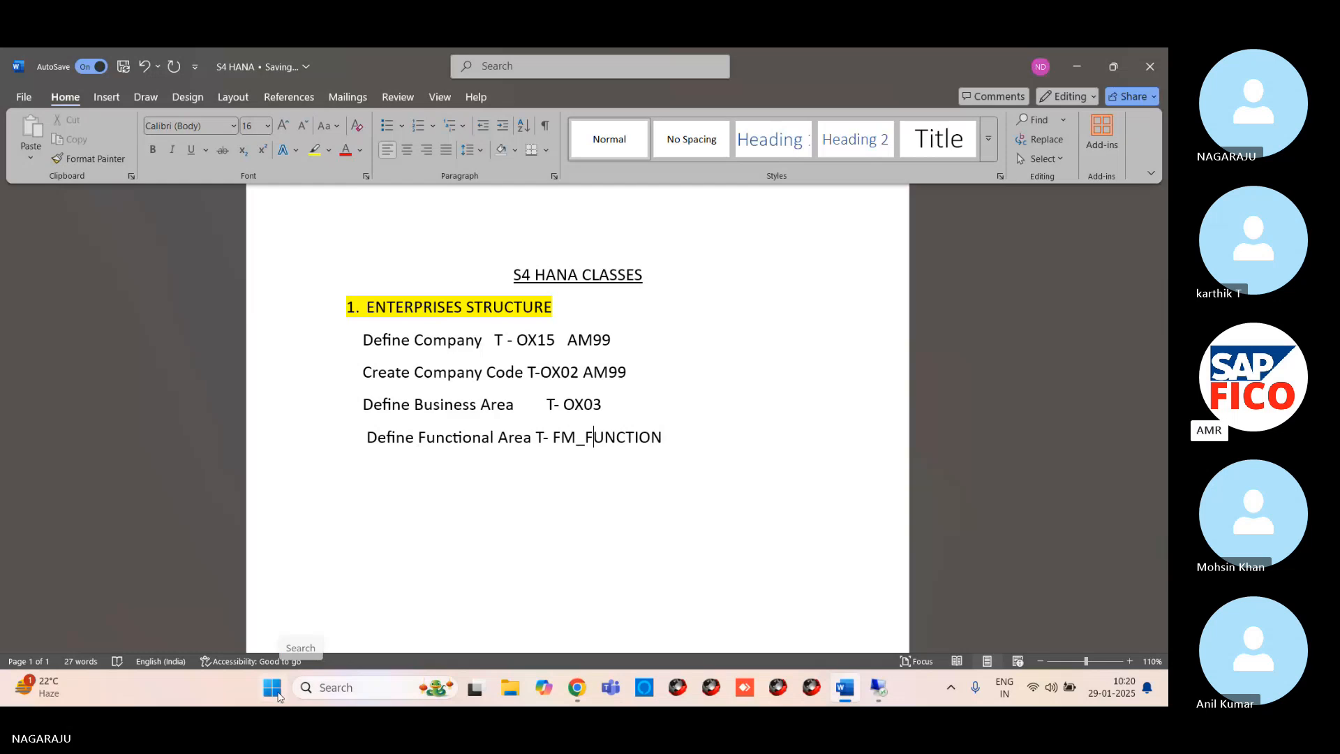
- Switch back to the SAP session on the remote desktop with the business area entries
{"action": "mouse_move", "coordinate": [873, 694]}
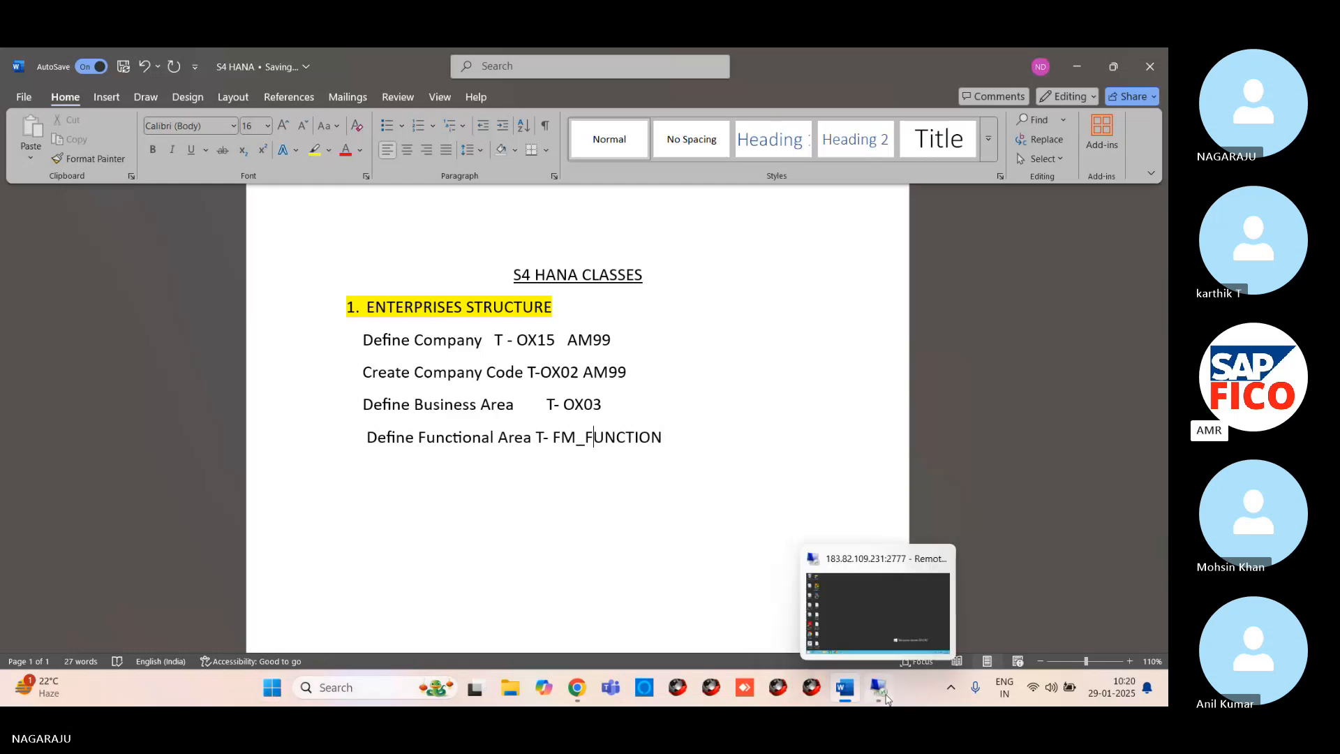
{"action": "left_click", "coordinate": [842, 634]}
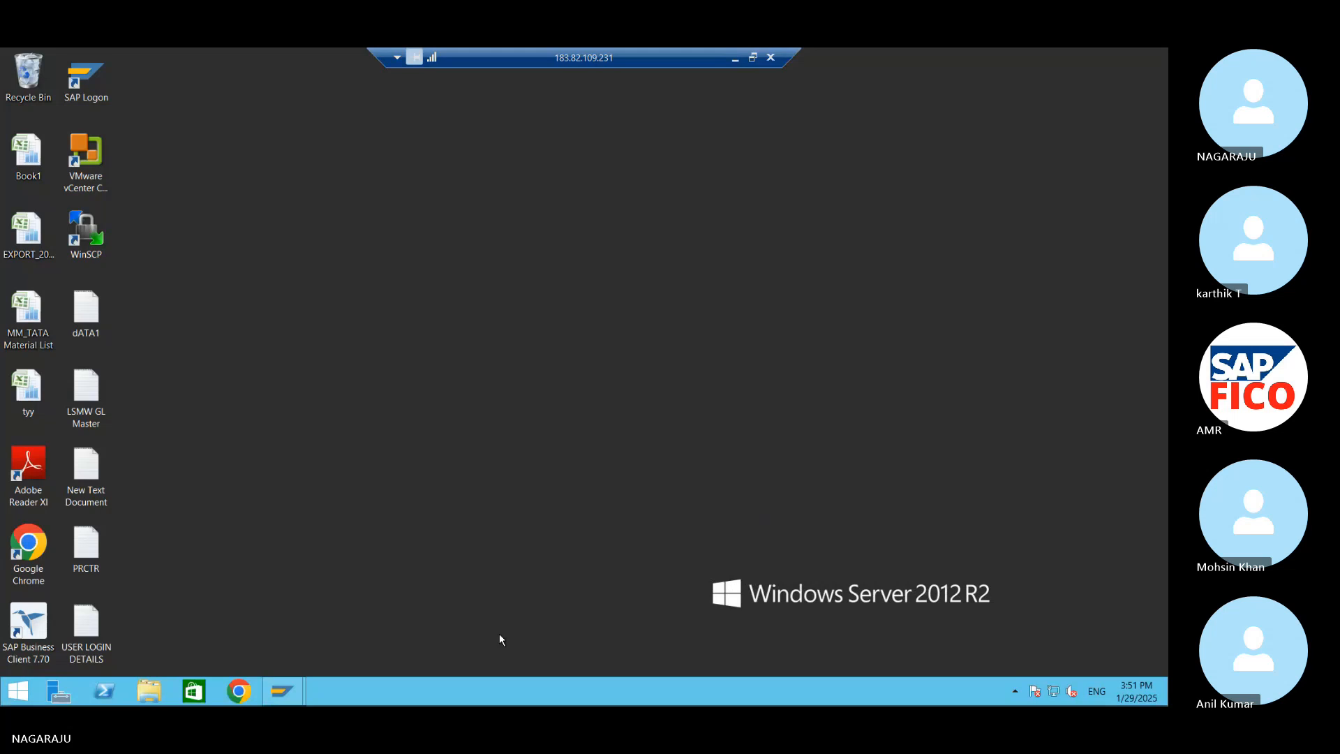
{"action": "mouse_move", "coordinate": [303, 673]}
{"action": "left_click", "coordinate": [351, 630]}
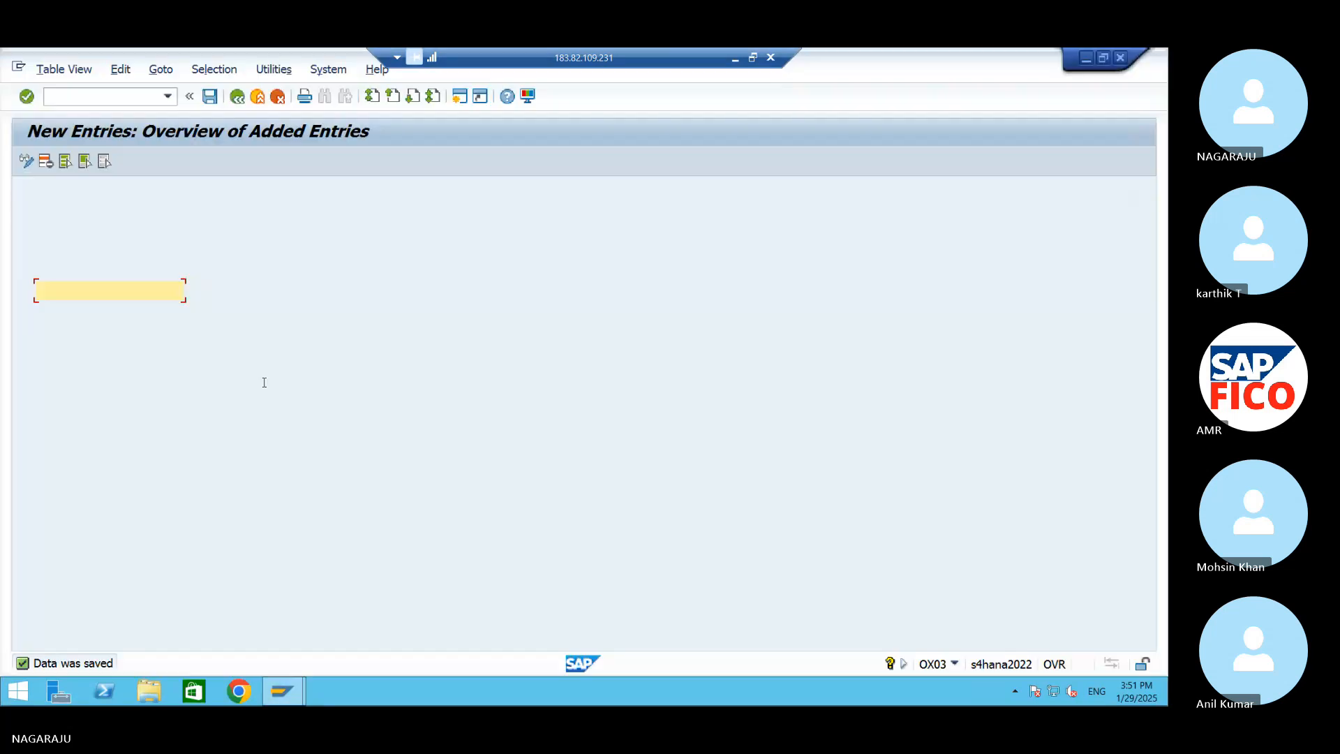
{"action": "left_click", "coordinate": [88, 98]}
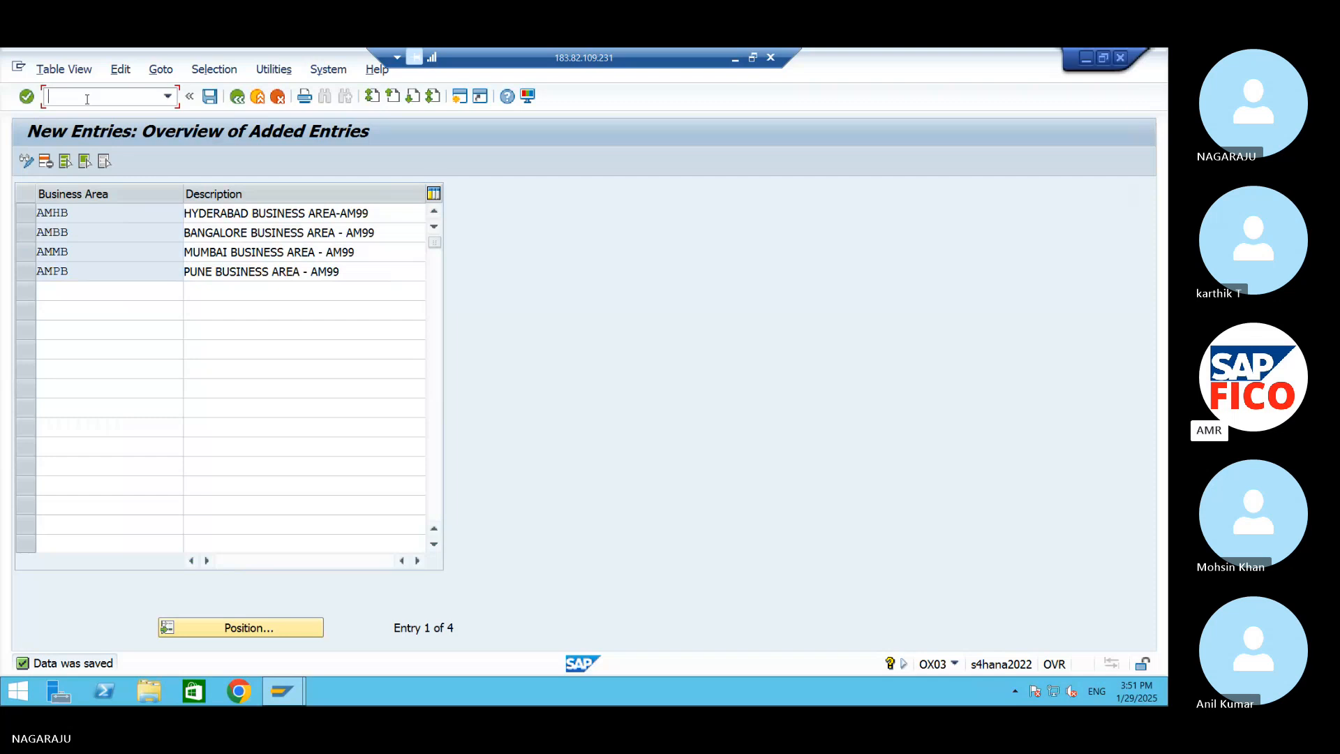
{"action": "type", "text": "/NFM"}
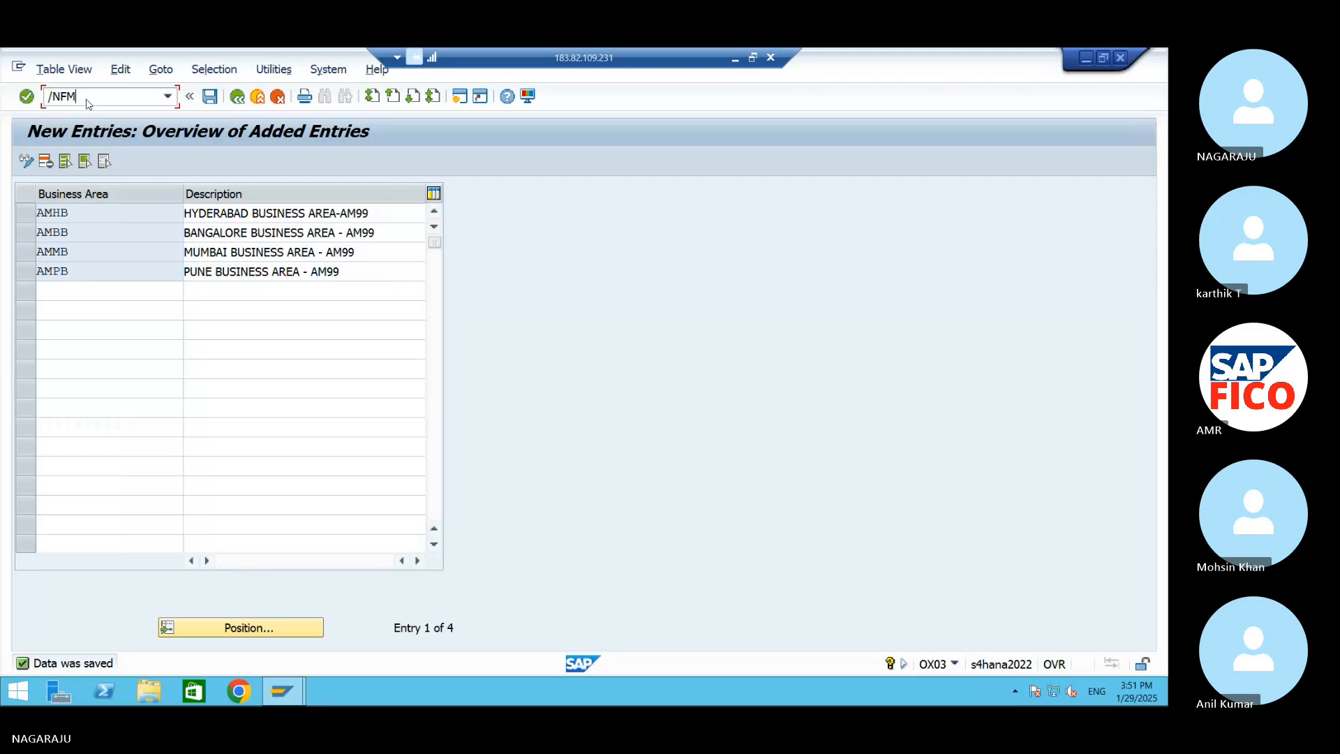
{"action": "type", "text": "-"}
{"action": "type", "text": "-"}
{"action": "key", "text": "BackSpace"}
{"action": "type", "text": "_FUNCTION"}
{"action": "key", "text": "Return"}
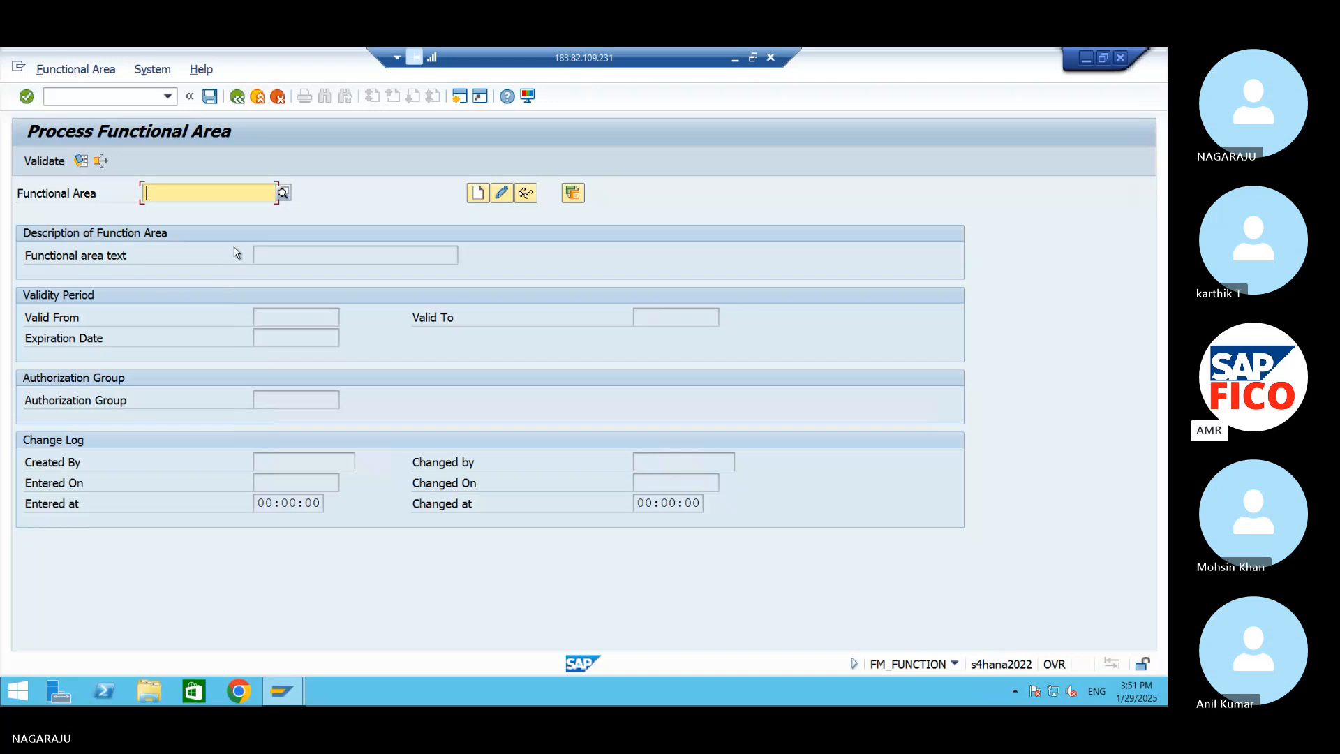
{"action": "left_click", "coordinate": [238, 99]}
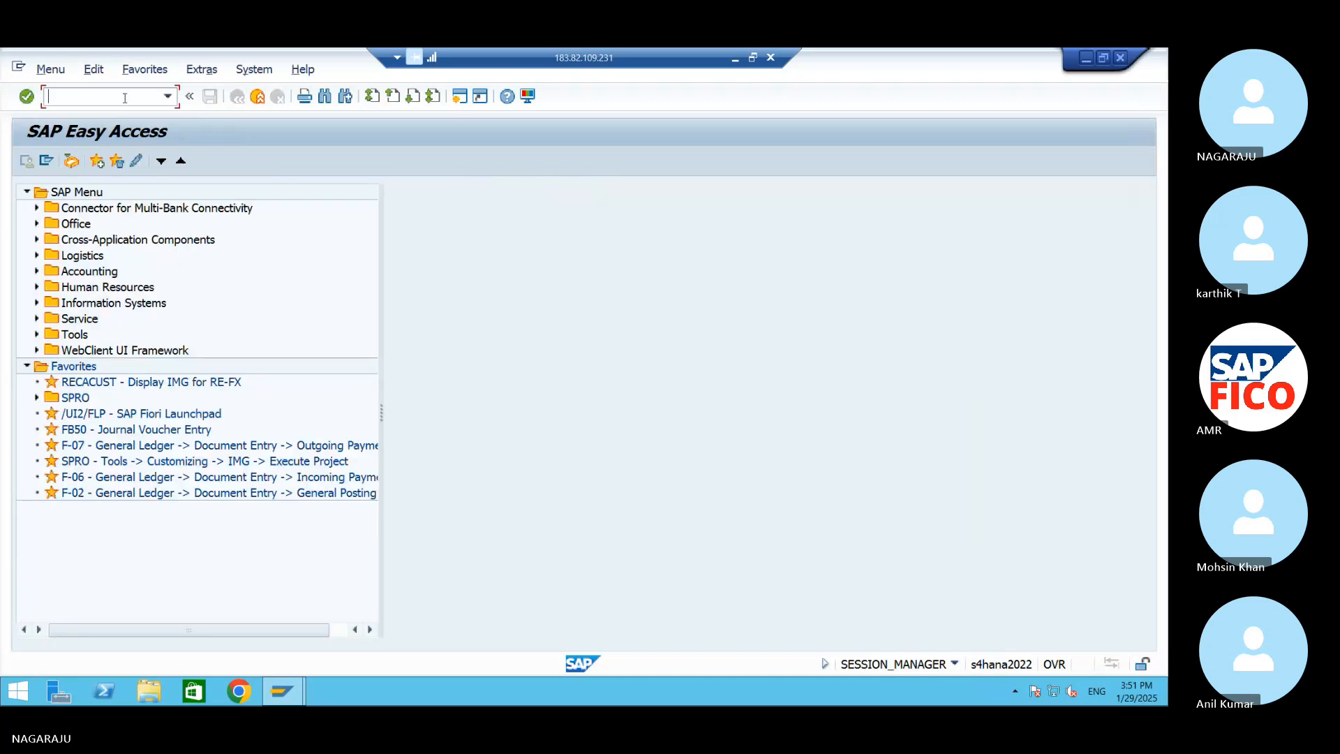
- Open the SAP Reference IMG through transaction SPRO and expand Enterprise Structure, Definition and Financial Accounting
{"action": "type", "text": "SPRO"}
{"action": "key", "text": "Return"}
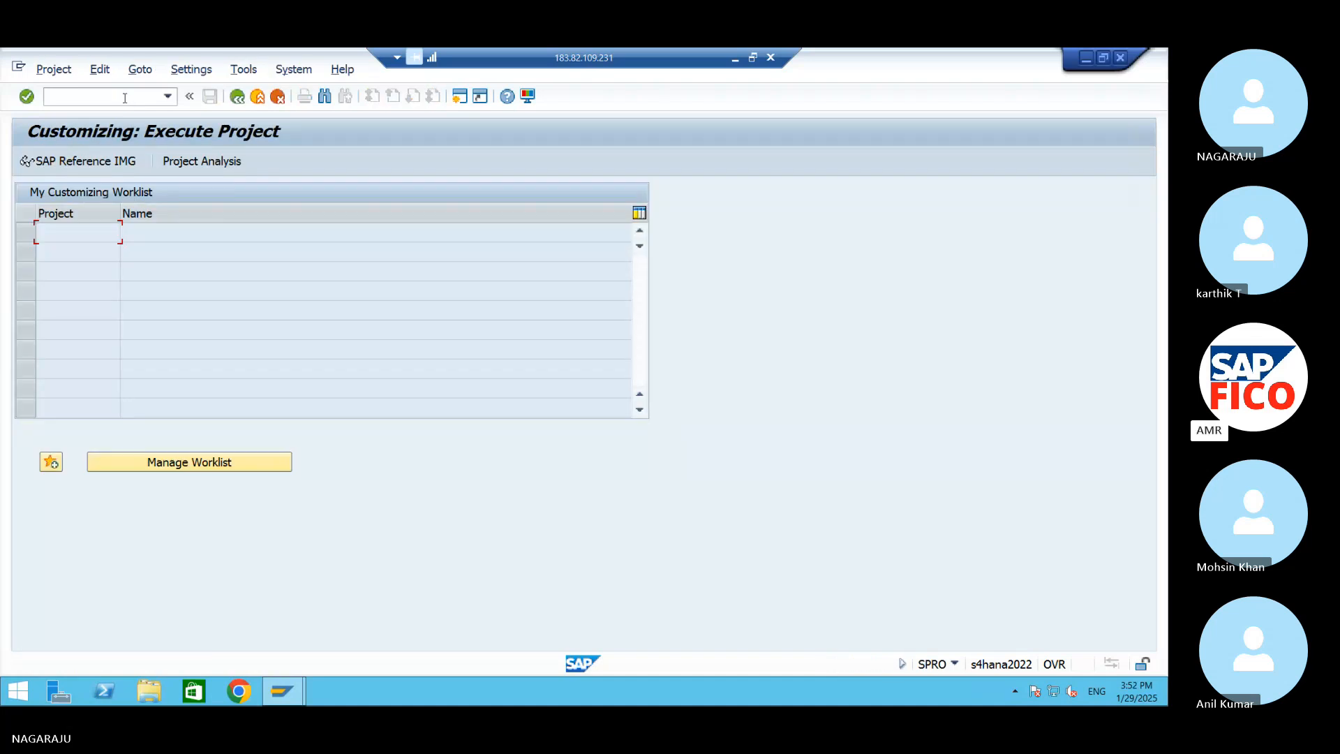
{"action": "key", "text": "F5"}
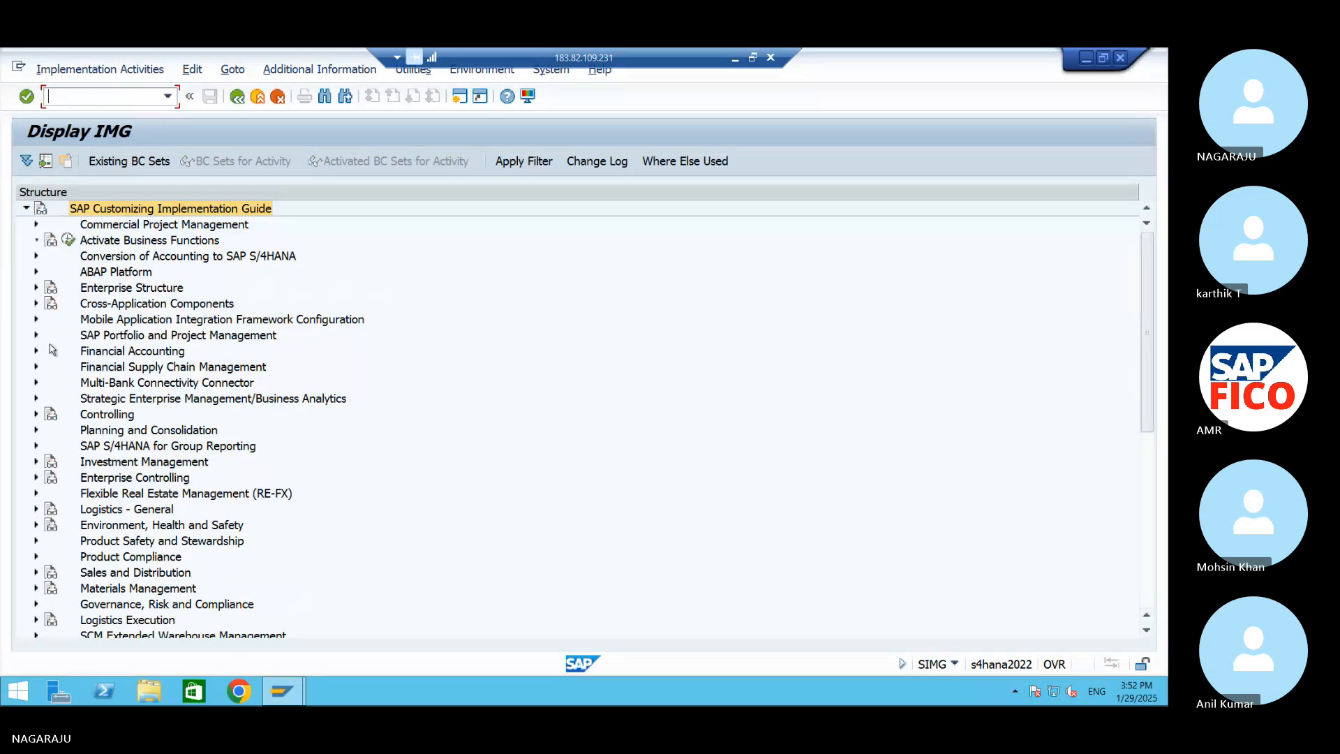
{"action": "left_click", "coordinate": [36, 287]}
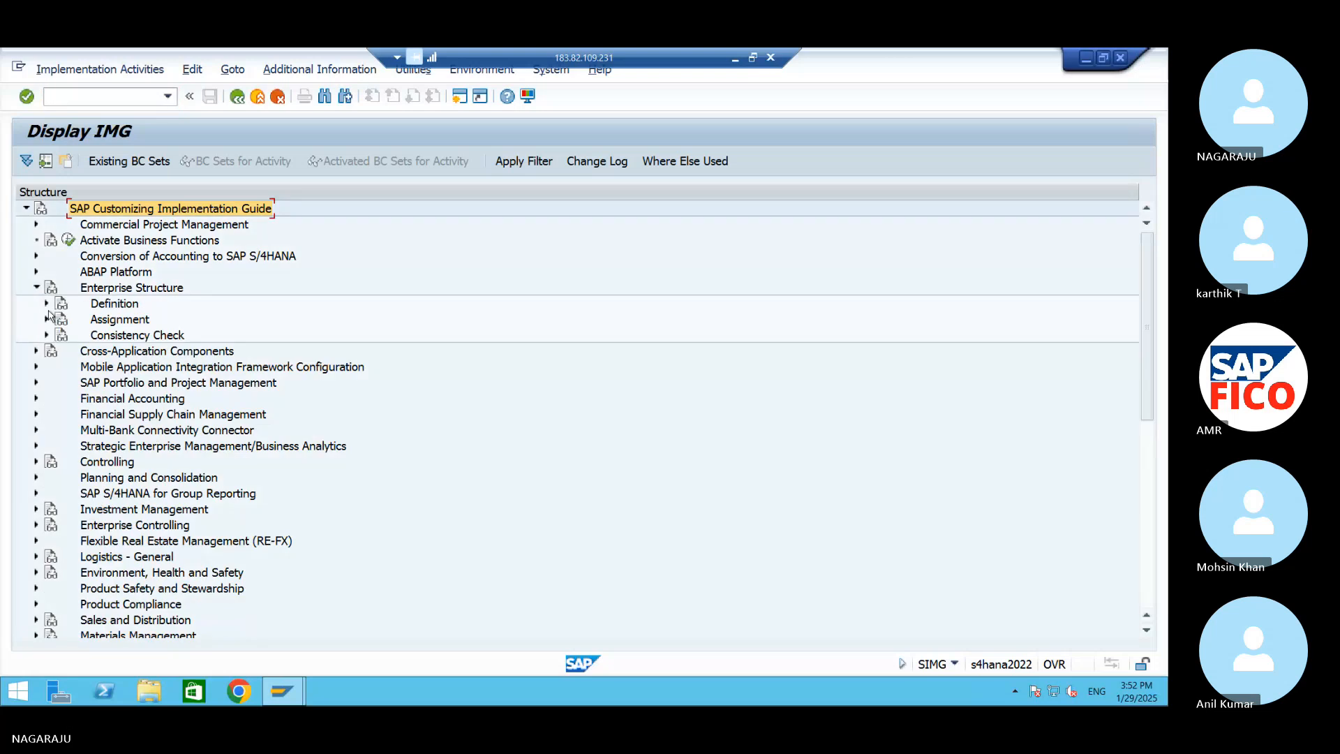
{"action": "left_click", "coordinate": [46, 303]}
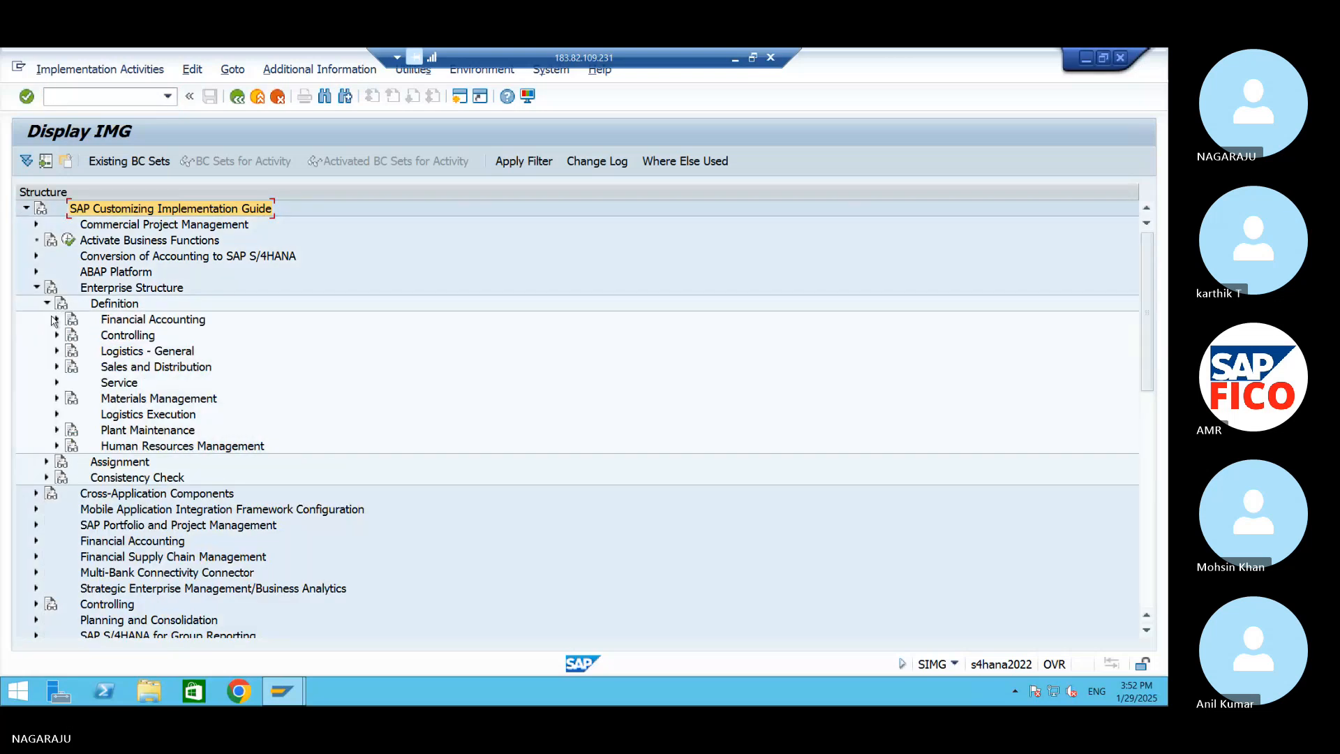
{"action": "left_click", "coordinate": [57, 320]}
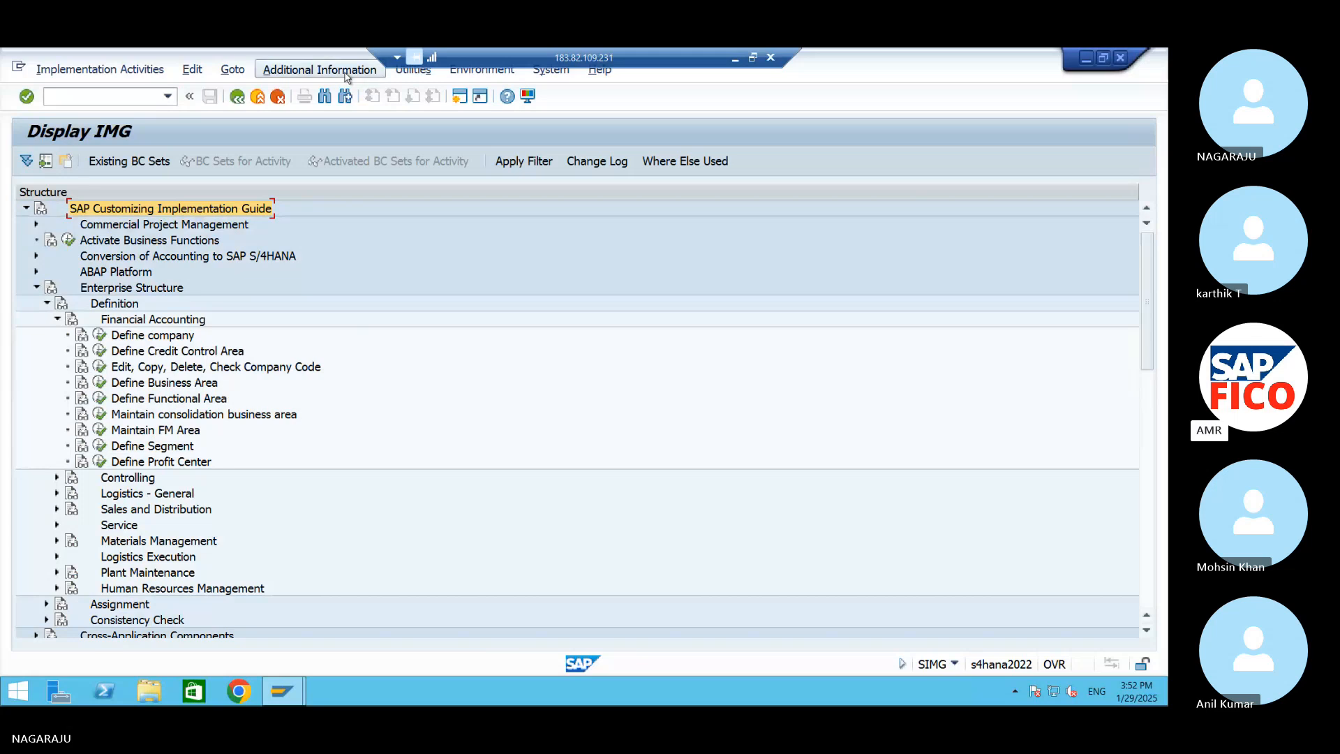
- Show the display keys of the IMG activities as additional information beside the structure
{"action": "left_click", "coordinate": [320, 70]}
{"action": "mouse_move", "coordinate": [372, 94]}
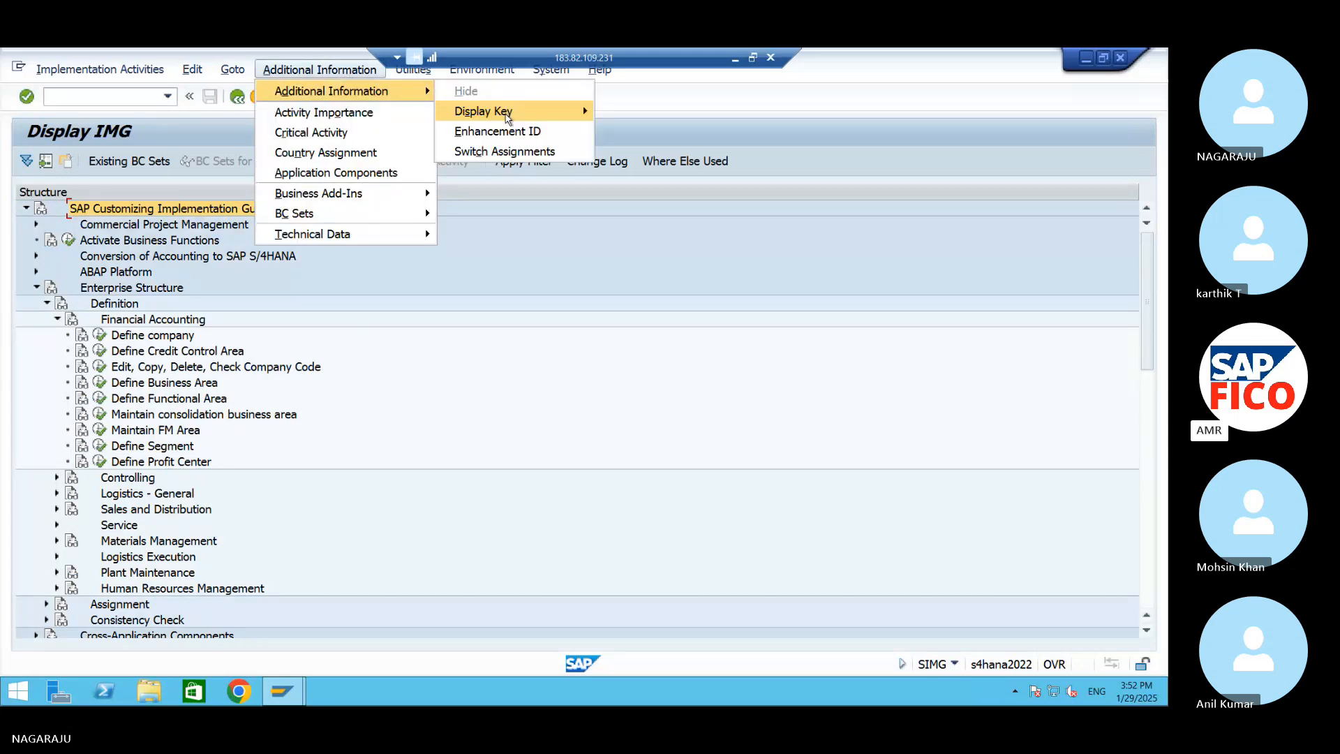
{"action": "left_click", "coordinate": [629, 136]}
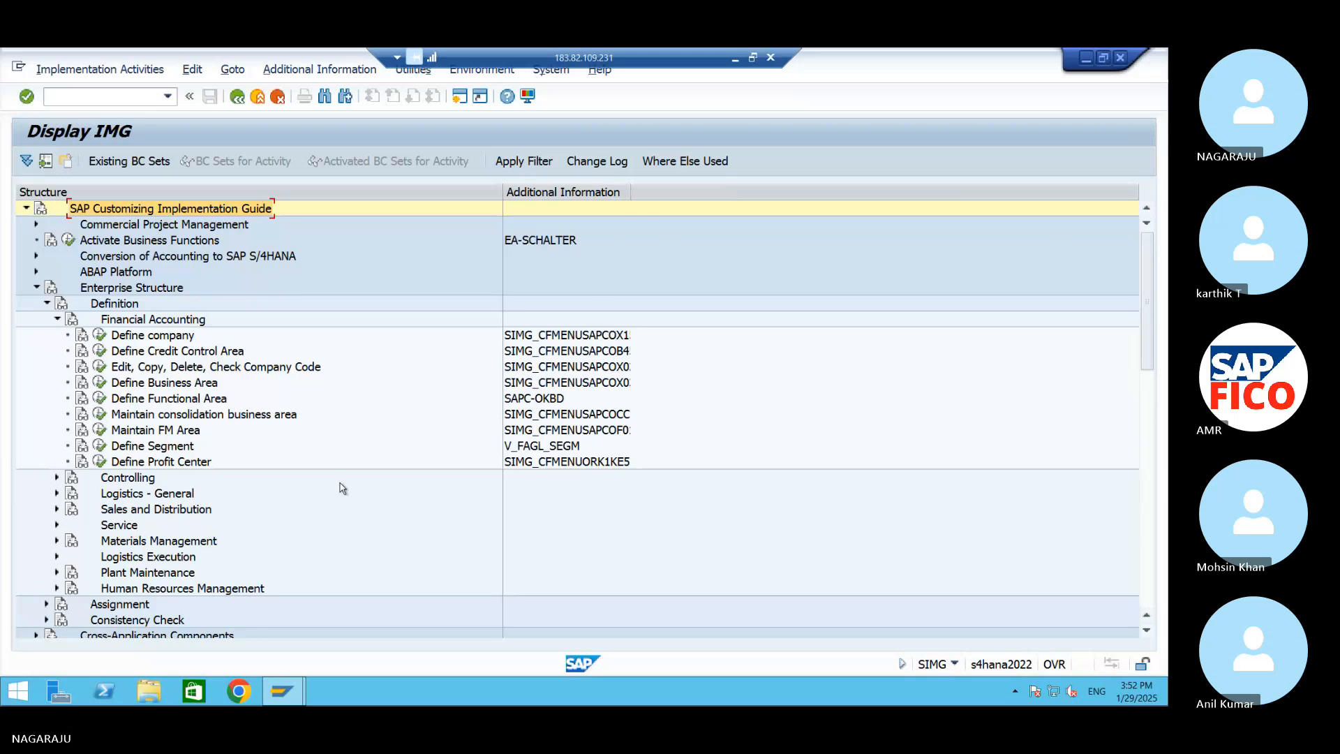
- Open Define Functional Area and start new entries with functional area AMFB named "FINANCE FA - AM99"
{"action": "left_click", "coordinate": [100, 401]}
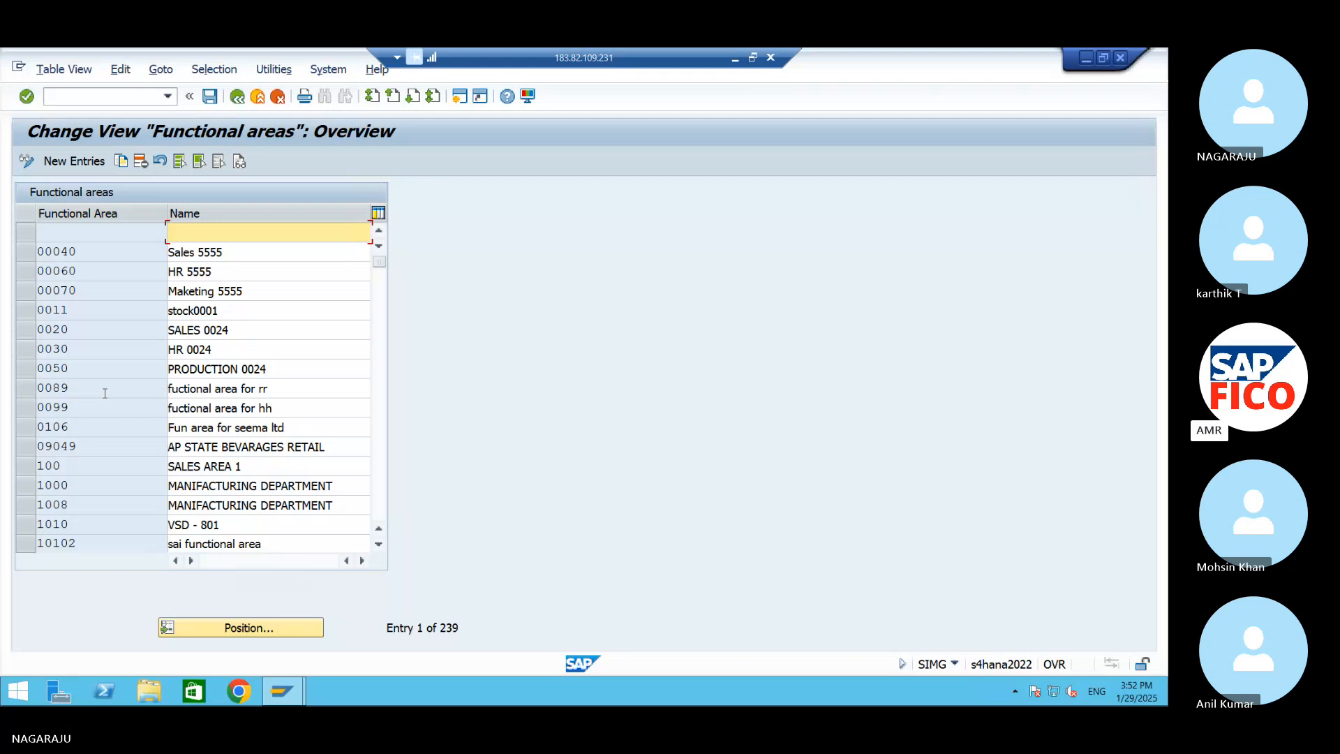
{"action": "left_click", "coordinate": [76, 164]}
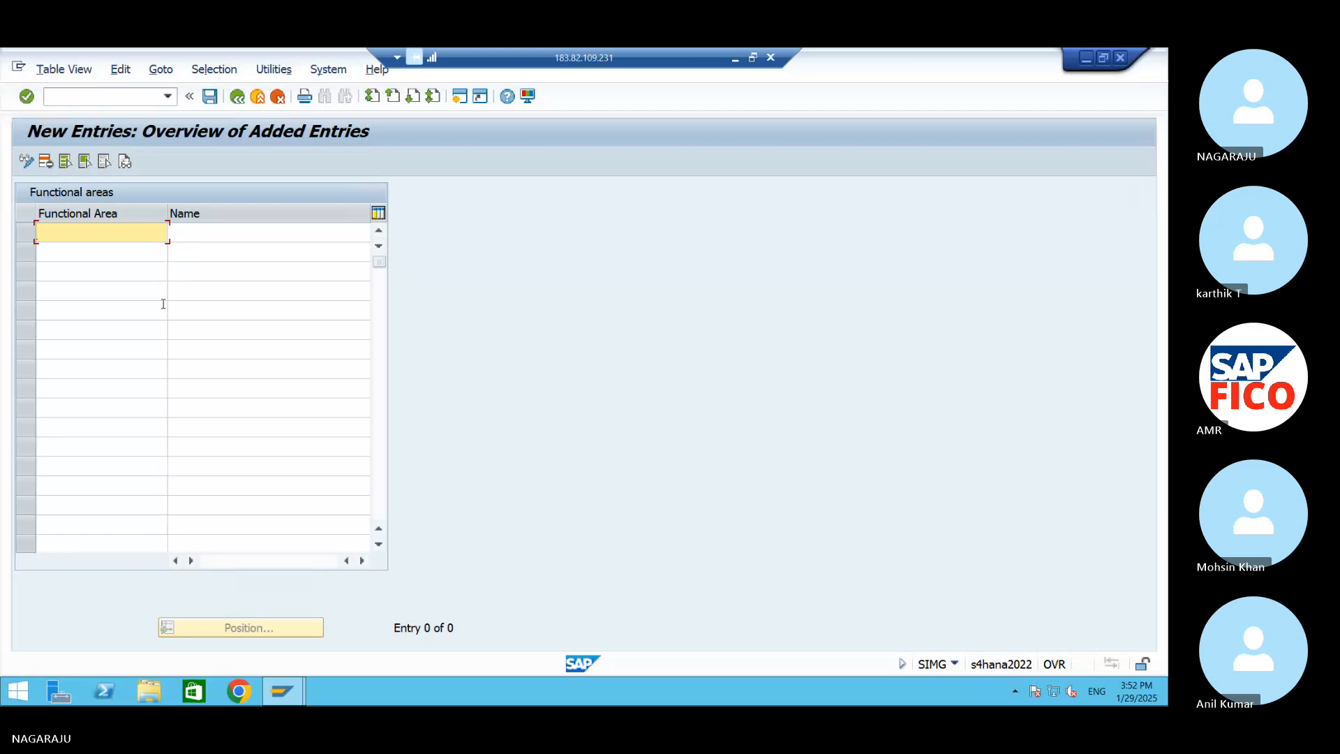
{"action": "type", "text": "AMFB"}
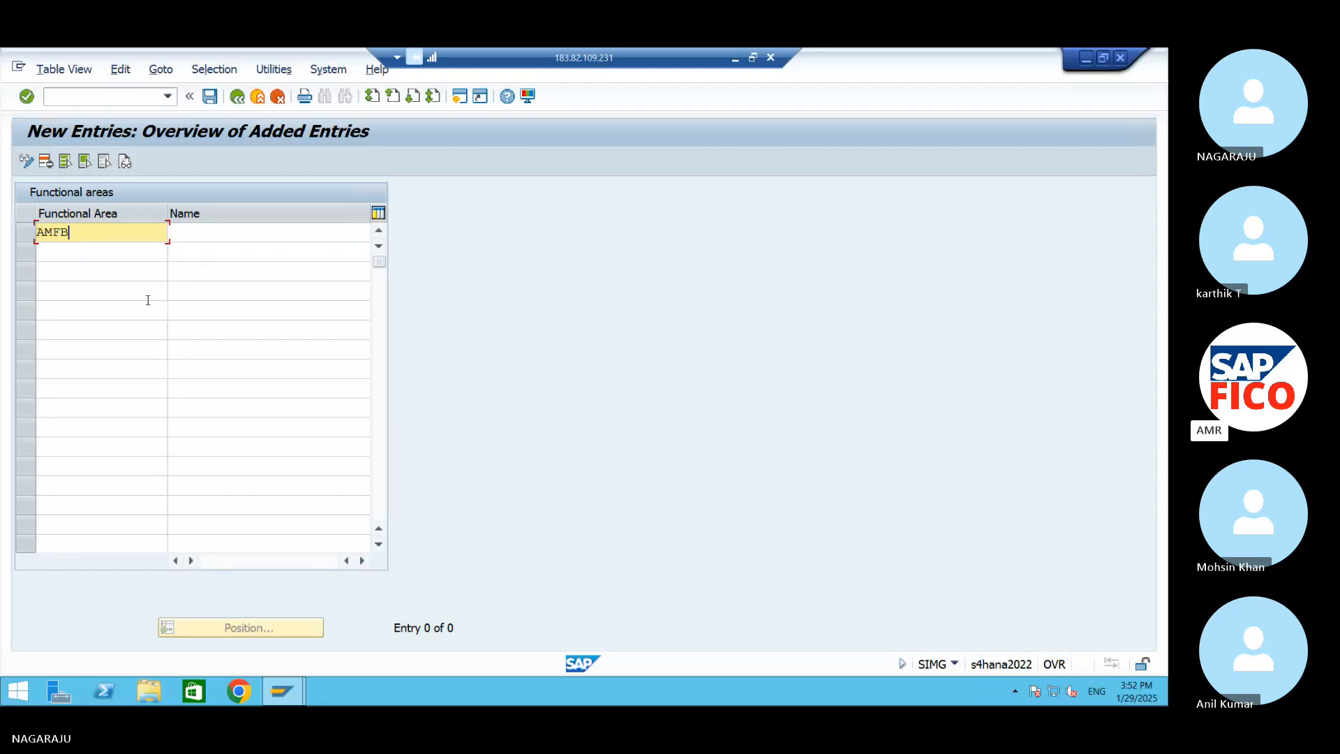
{"action": "left_click", "coordinate": [195, 237]}
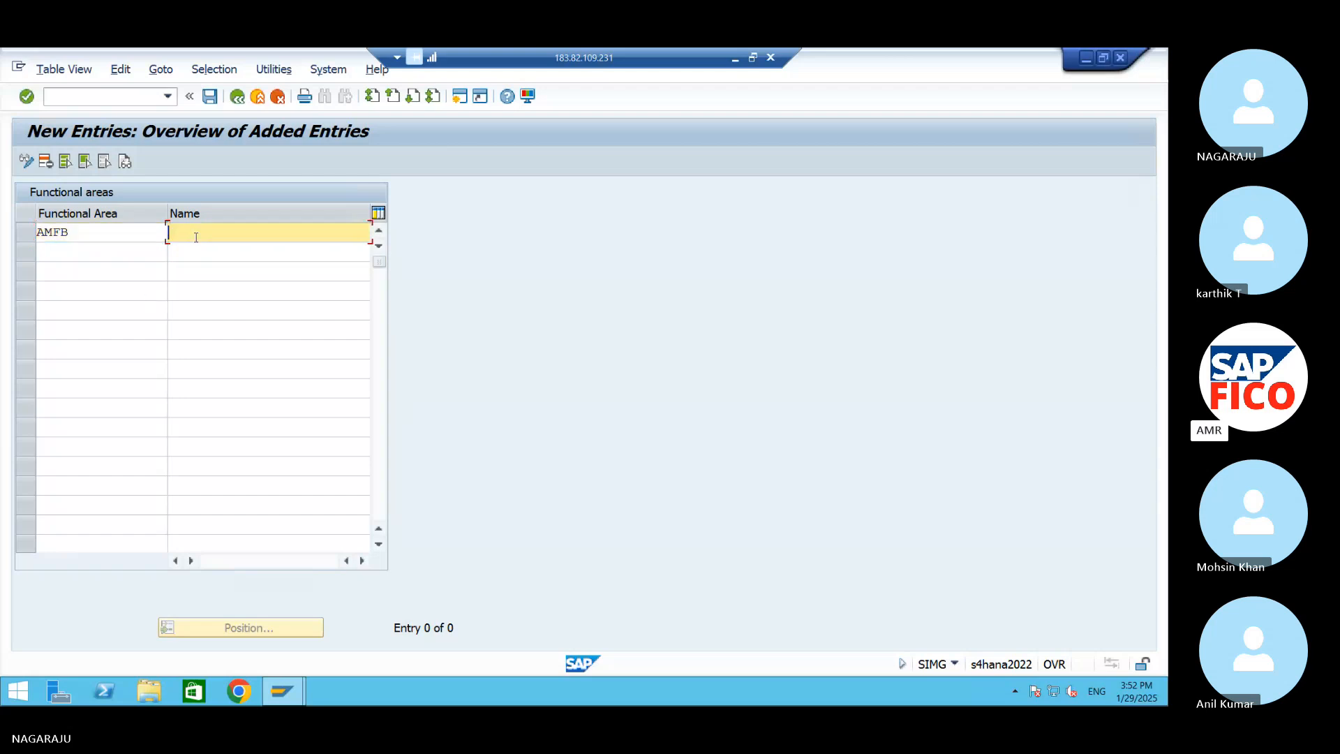
{"action": "type", "text": "FINANCE FA"}
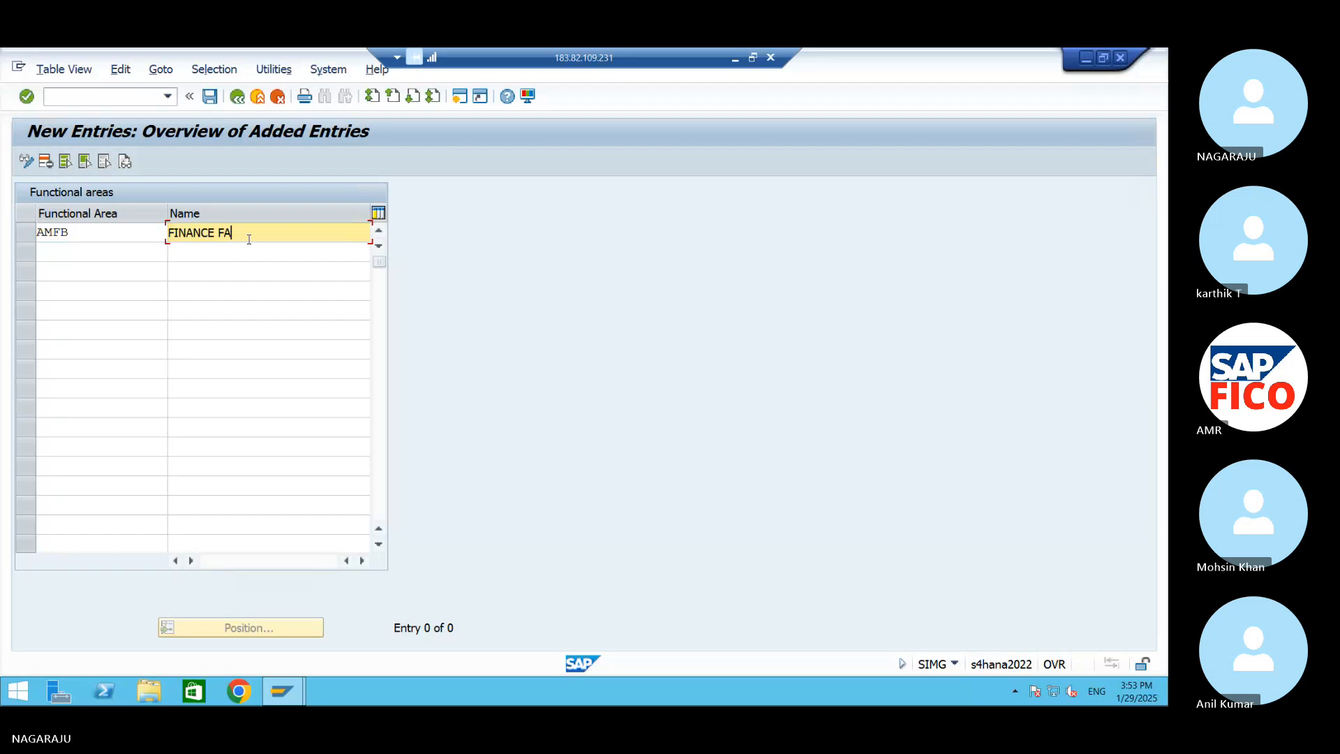
{"action": "type", "text": "- AM99"}
- Add a second functional area AMSB with the name "SALES FA - AM99"
{"action": "left_click", "coordinate": [88, 252]}
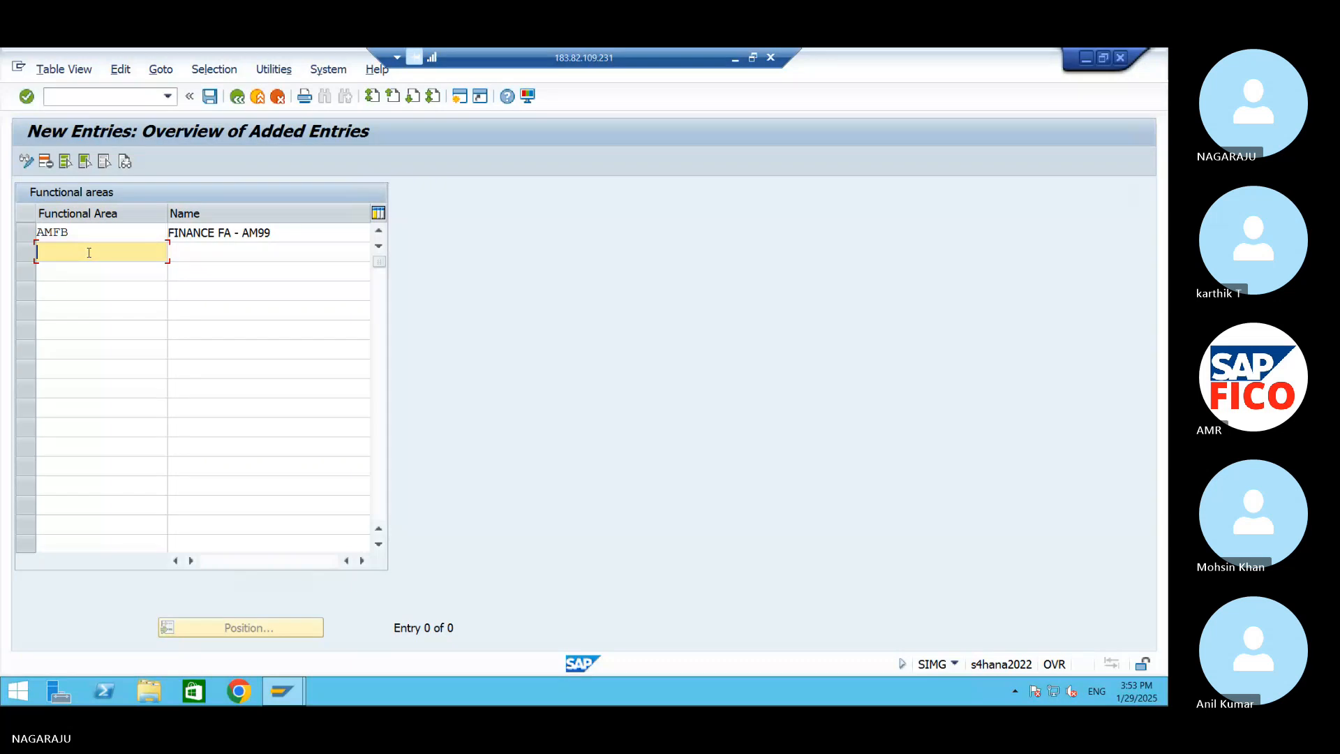
{"action": "type", "text": "AMSB"}
{"action": "key", "text": "Tab"}
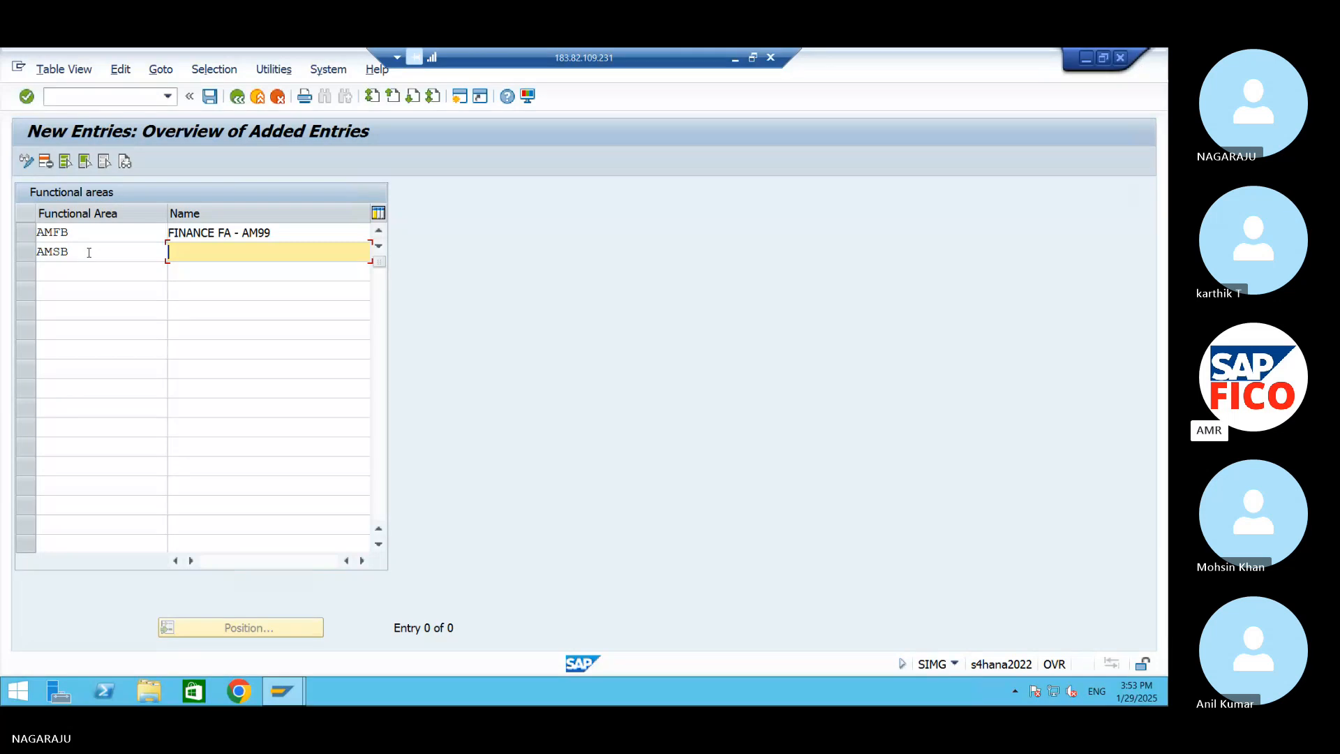
{"action": "type", "text": "SALES F"}
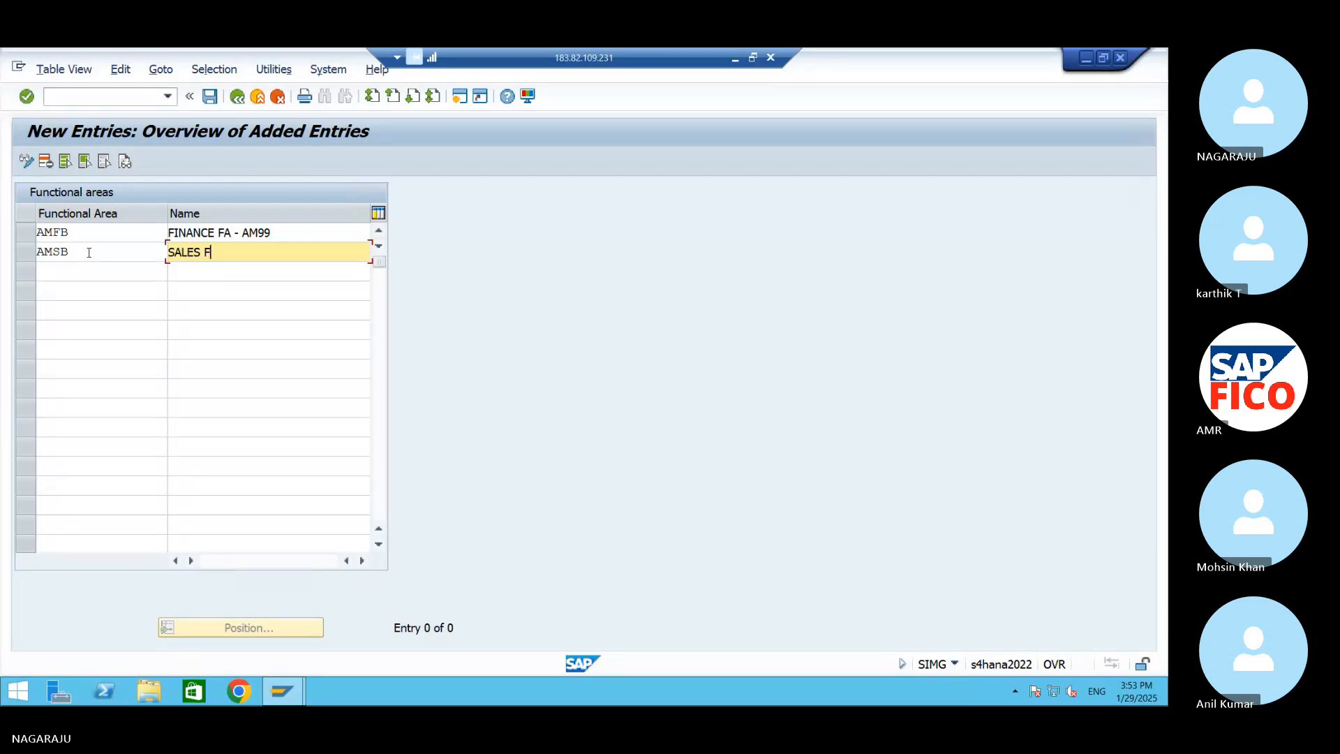
{"action": "type", "text": "A - AM99"}
{"action": "key", "text": "Tab"}
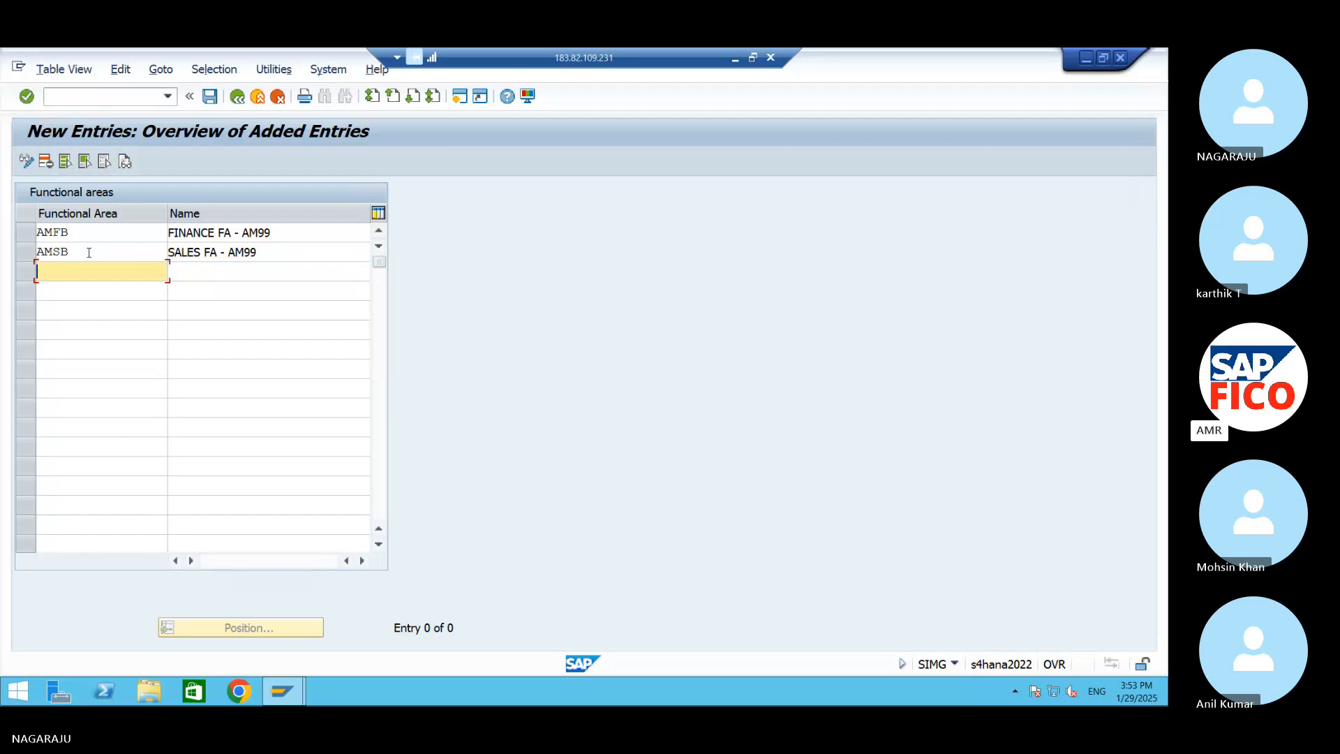
- Change the sales functional area code to AMSD and the finance functional area code to AMFD
{"action": "type", "text": "A"}
{"action": "key", "text": "BackSpace"}
{"action": "left_click", "coordinate": [78, 234]}
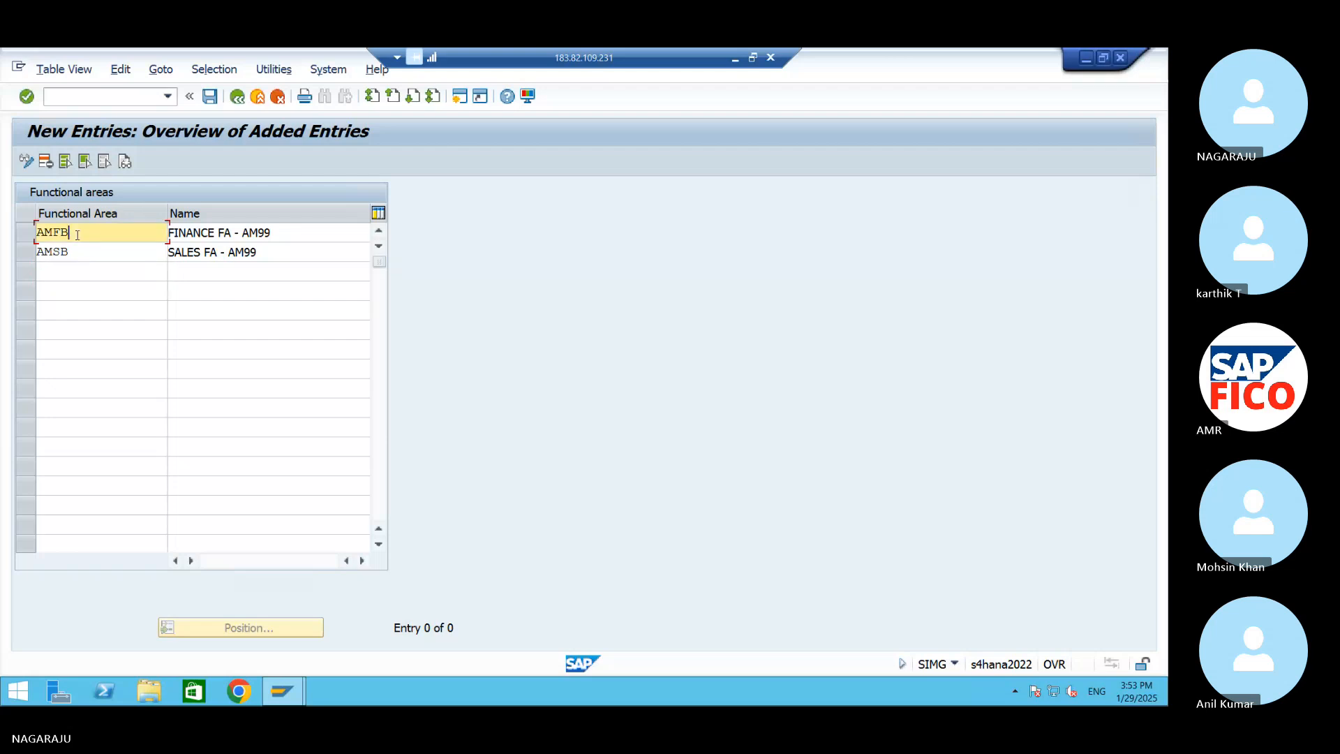
{"action": "left_click", "coordinate": [91, 257]}
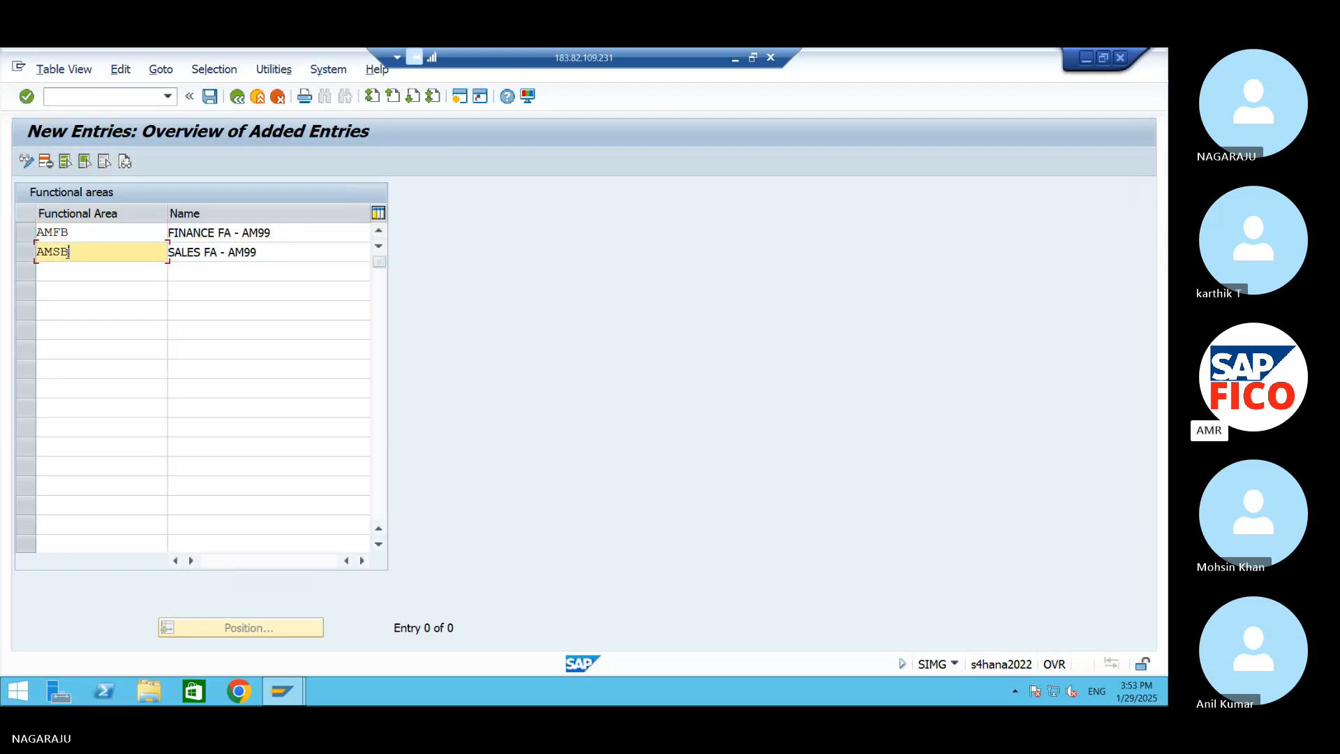
{"action": "key", "text": "BackSpace"}
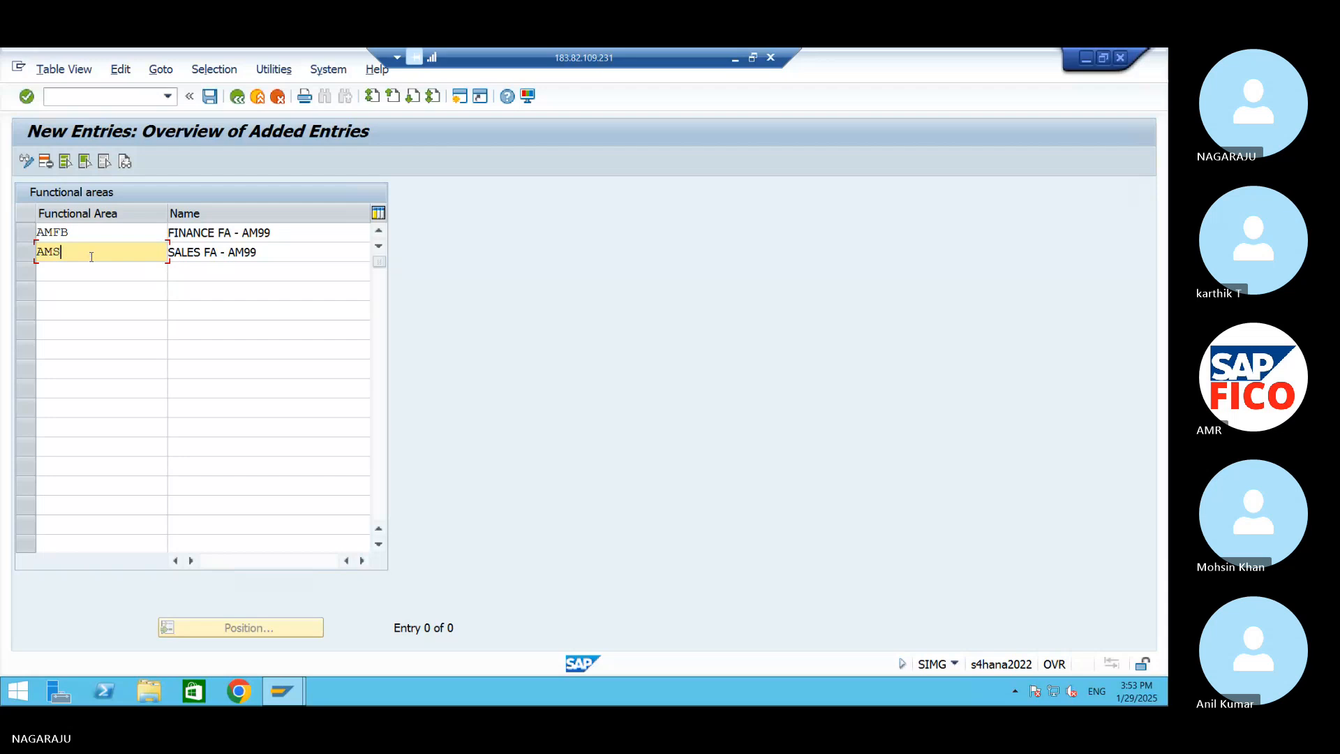
{"action": "type", "text": "D"}
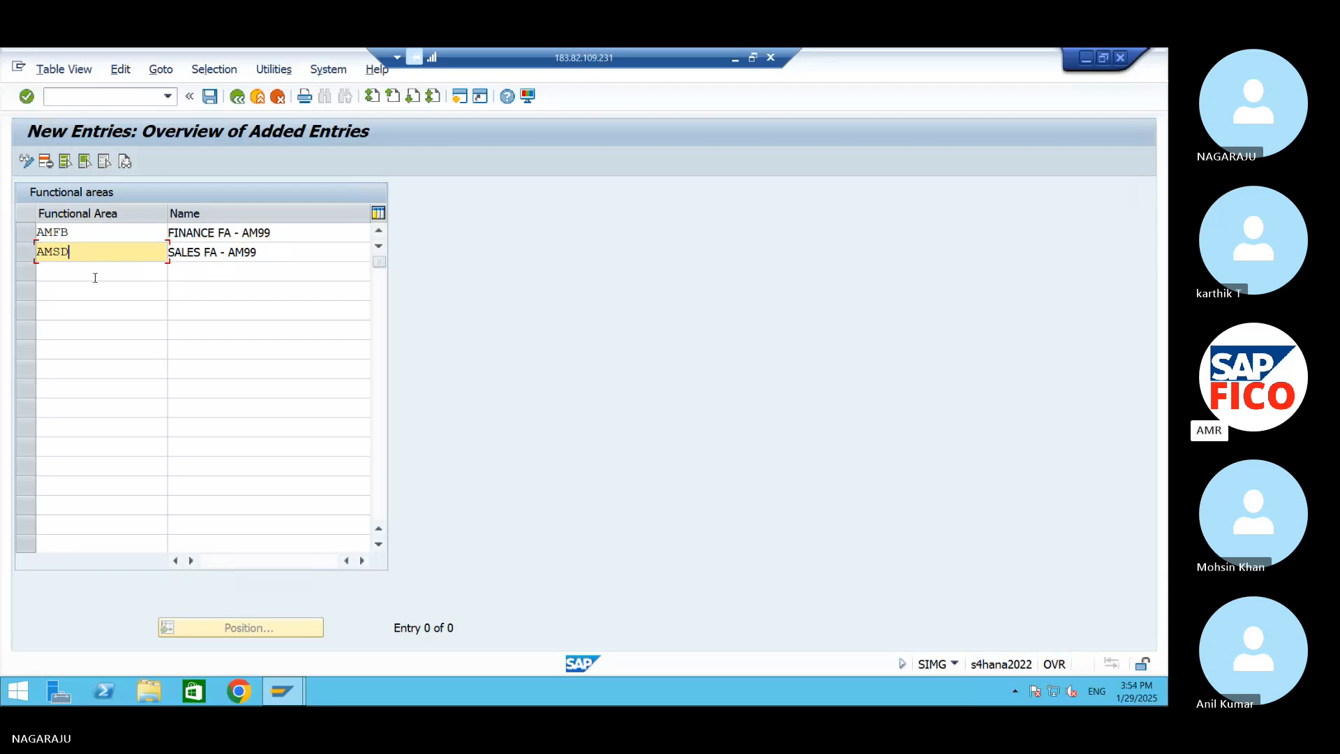
{"action": "left_click", "coordinate": [95, 278]}
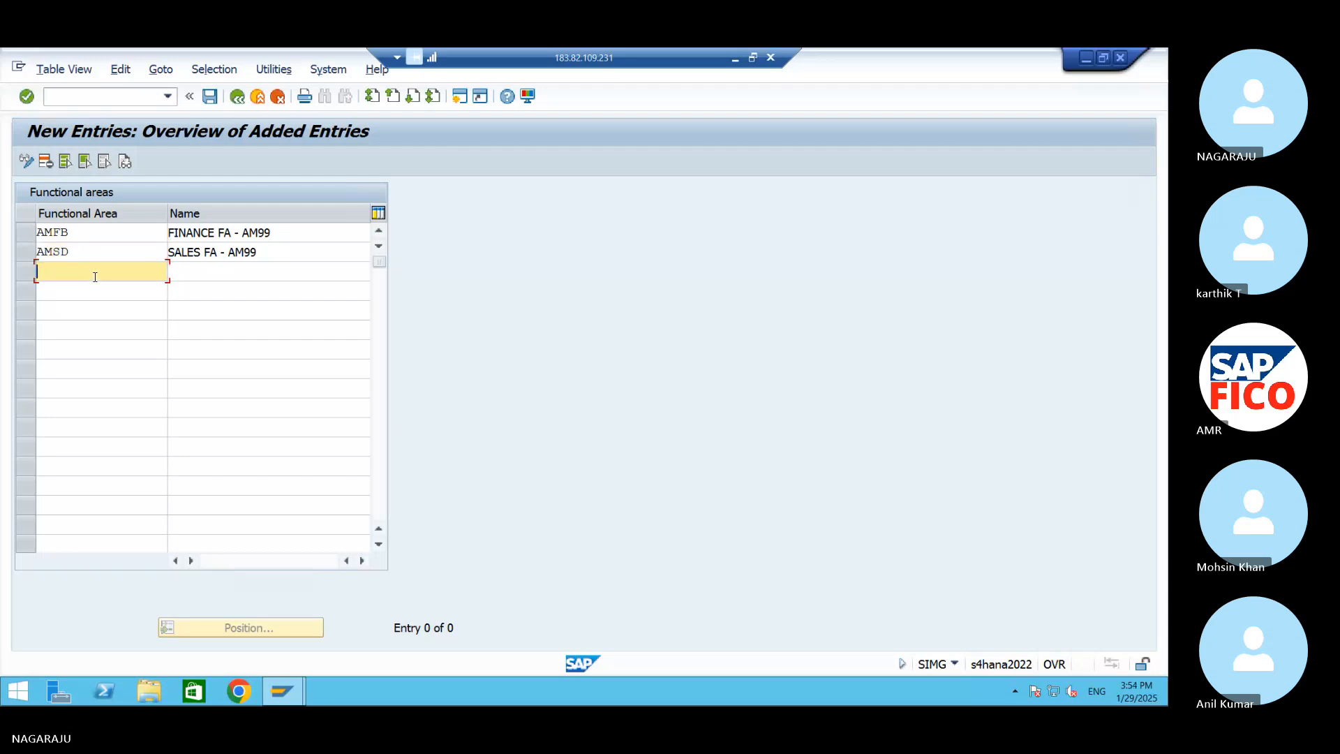
{"action": "left_click", "coordinate": [94, 235]}
{"action": "left_click", "coordinate": [83, 276]}
{"action": "left_click", "coordinate": [97, 228]}
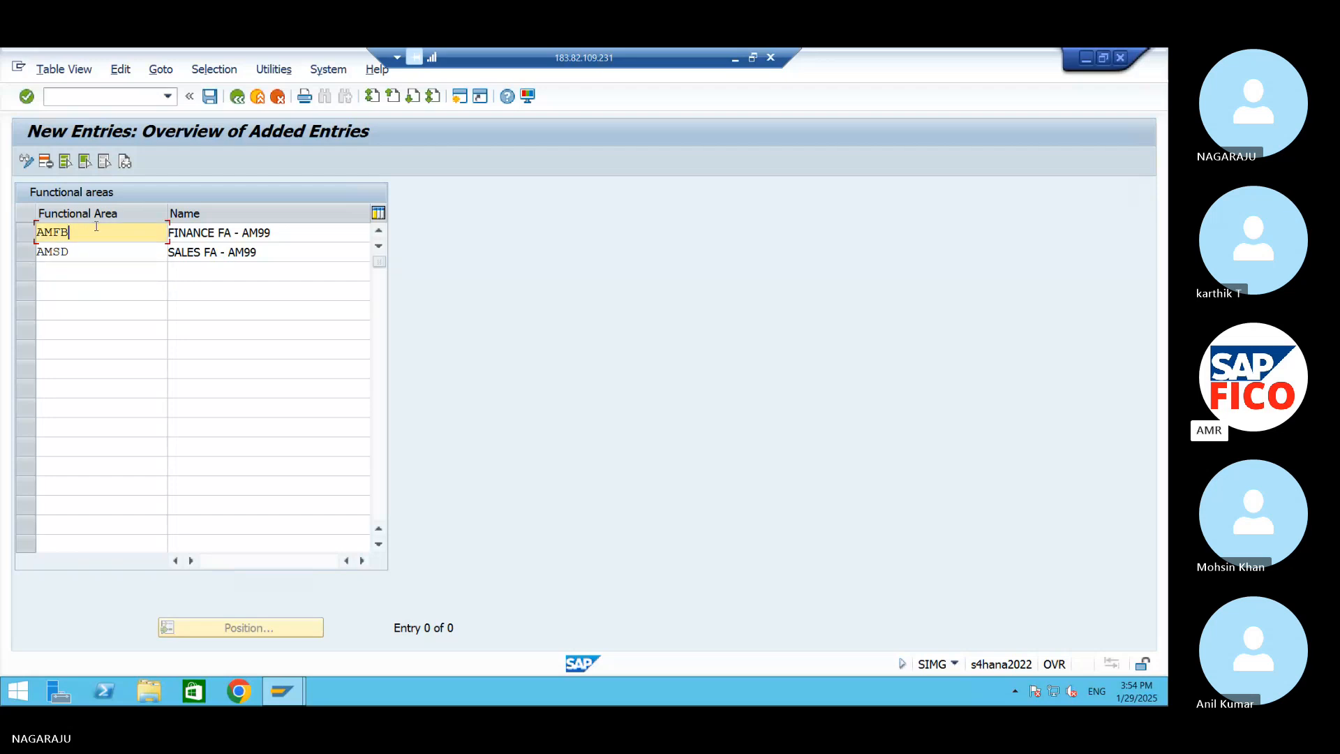
{"action": "key", "text": "BackSpace"}
{"action": "type", "text": "D"}
- Add a third functional area AMMD with the name "MARKETING FA - AM99"
{"action": "left_click", "coordinate": [68, 273]}
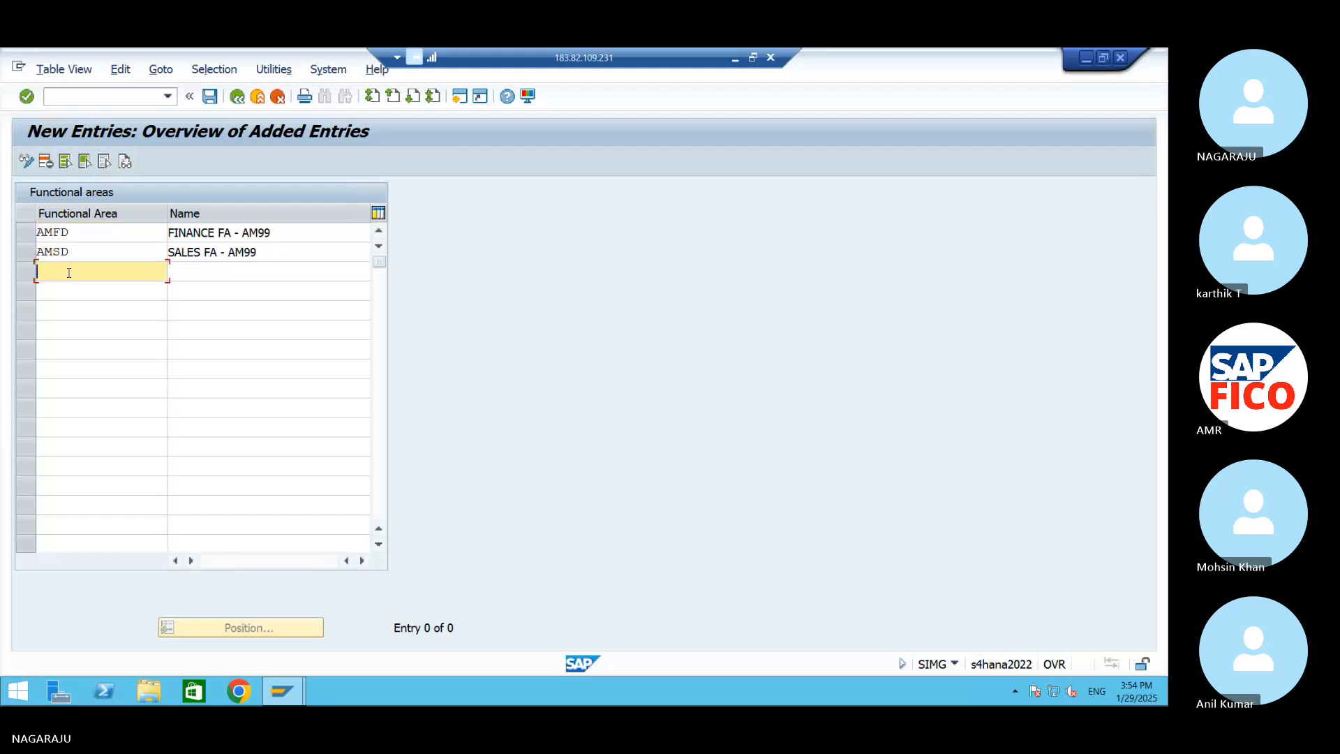
{"action": "type", "text": "AM"}
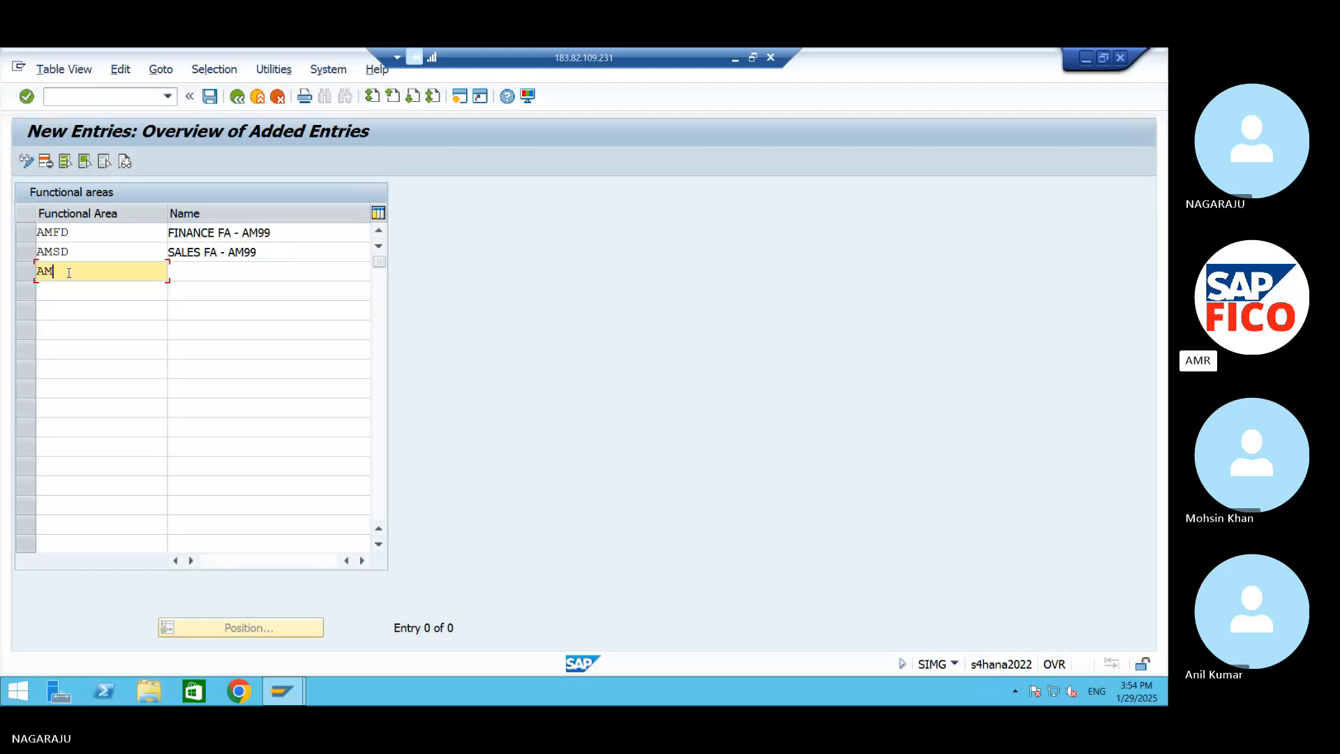
{"action": "type", "text": "MD"}
{"action": "left_click", "coordinate": [208, 276]}
{"action": "type", "text": "MA"}
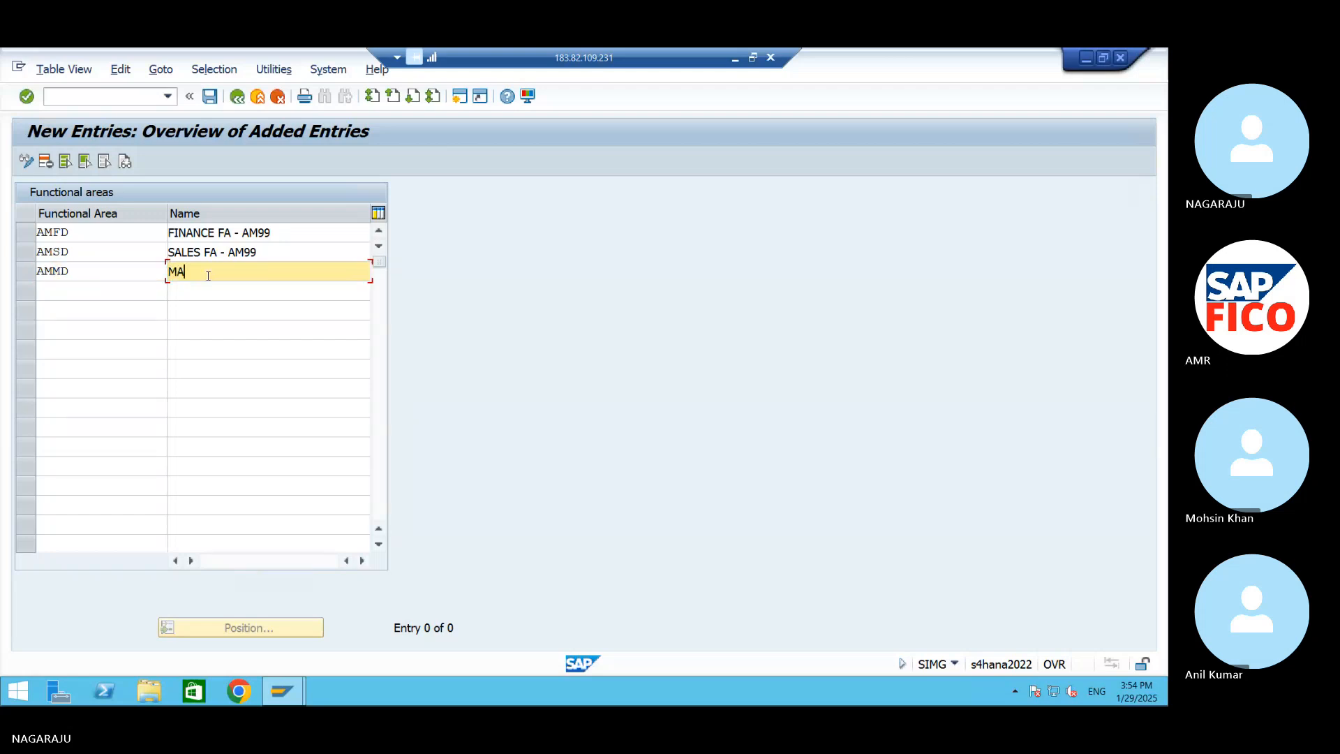
{"action": "type", "text": "RKETING FA "}
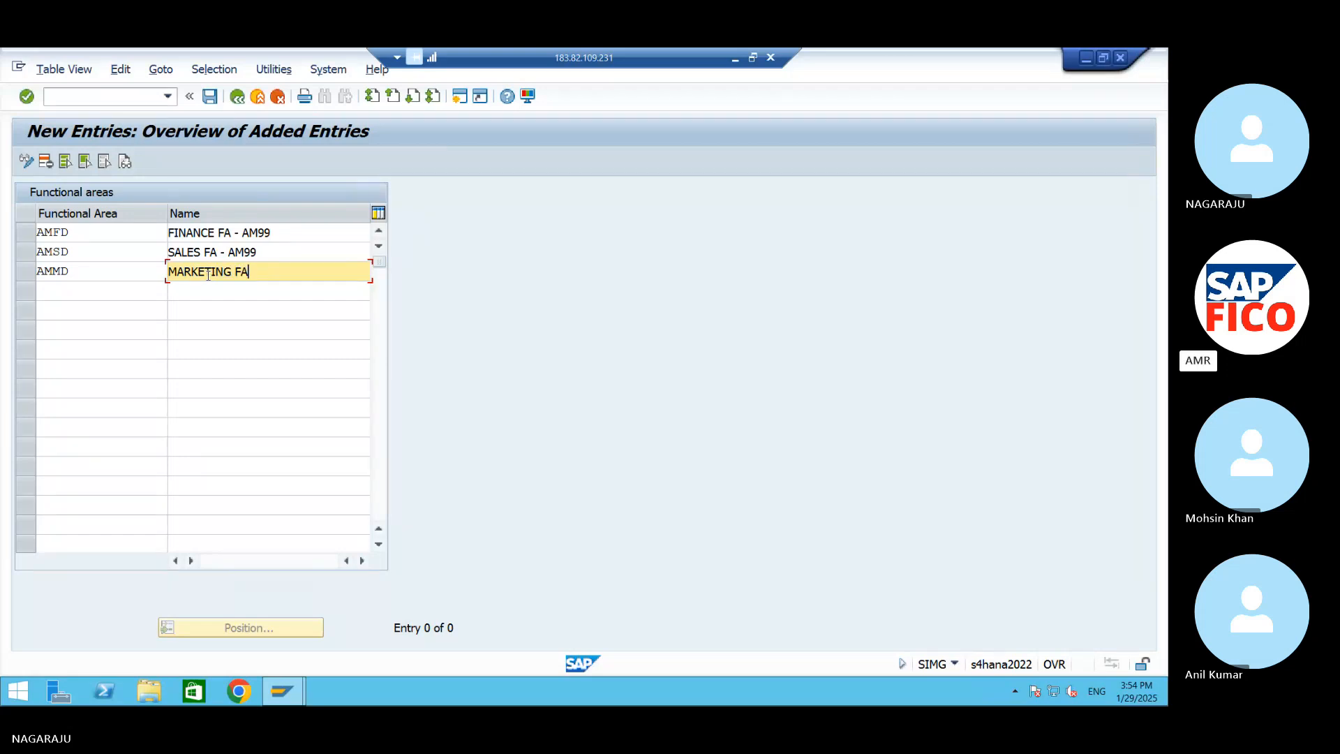
{"action": "type", "text": "- AM99"}
- Add functional area AMHD named "HR FA - AM99" and save all entries to the proposed customizing request
{"action": "left_click", "coordinate": [87, 291]}
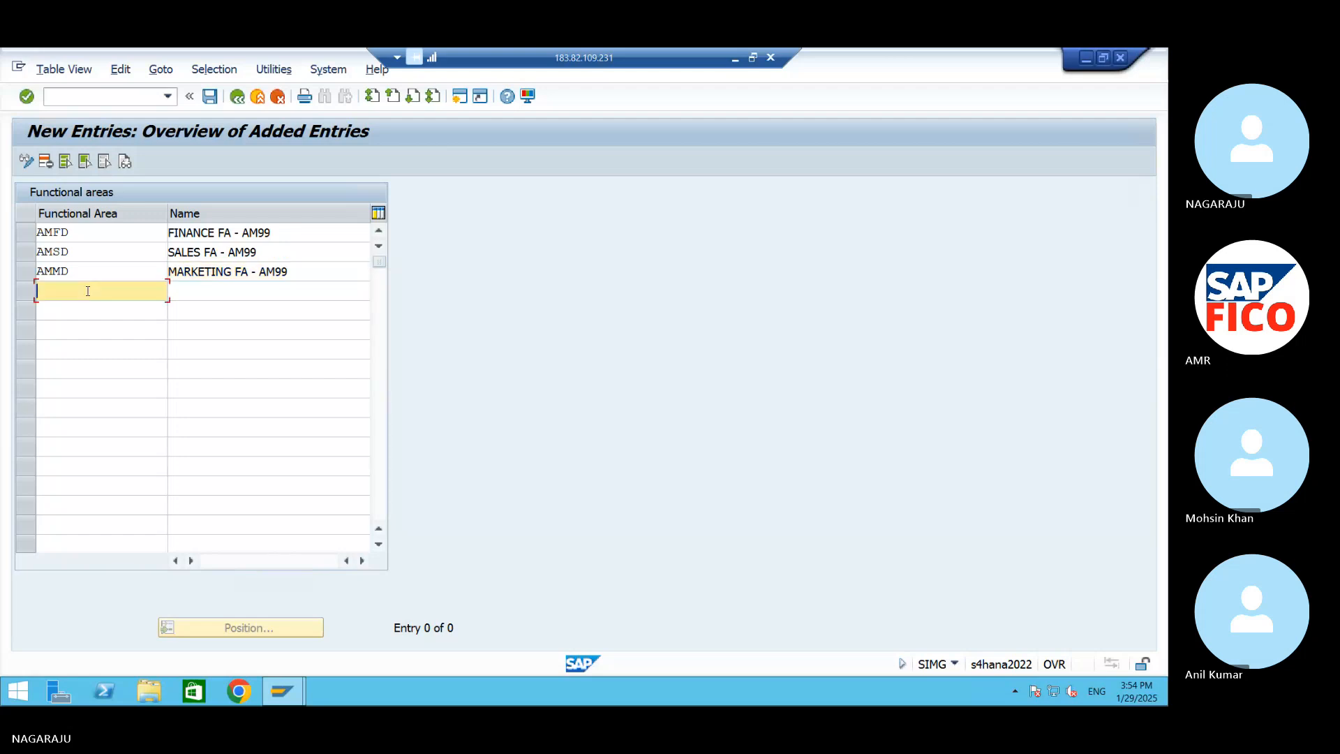
{"action": "type", "text": "AM"}
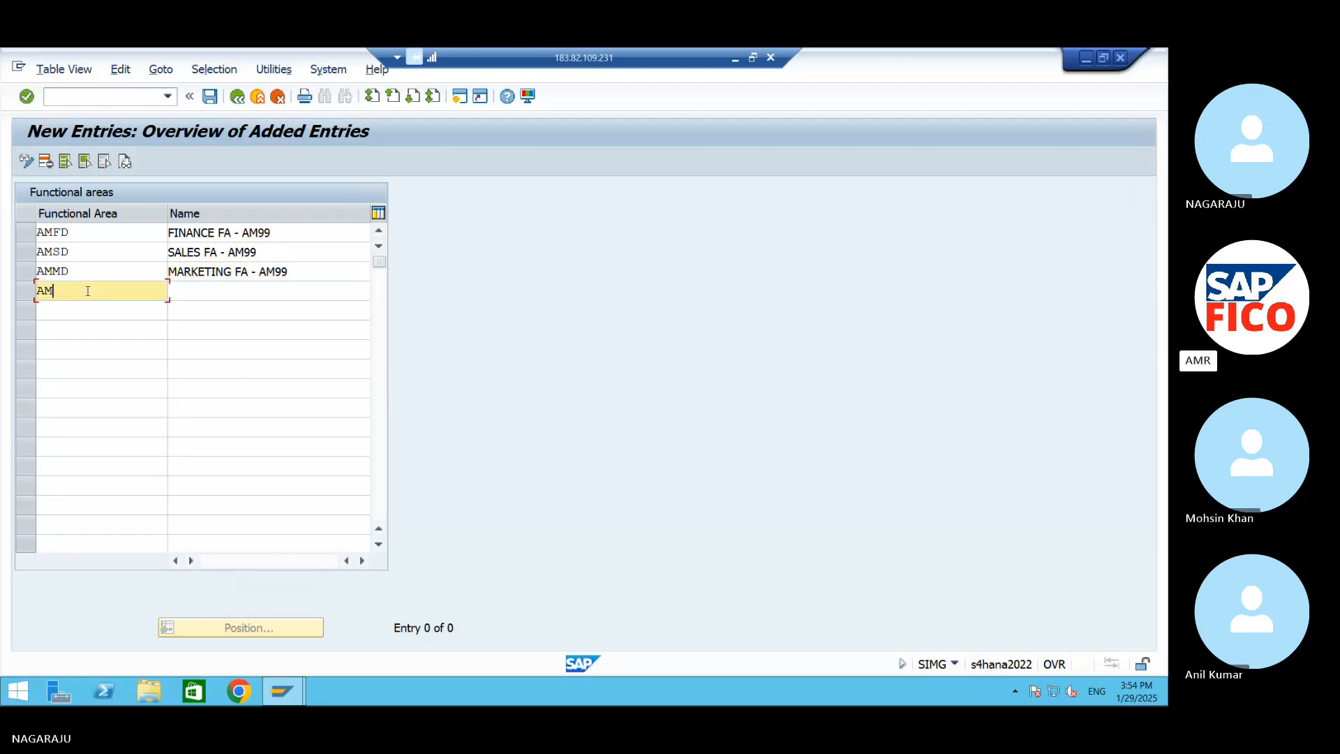
{"action": "type", "text": "HD"}
{"action": "key", "text": "Tab"}
{"action": "type", "text": "H"}
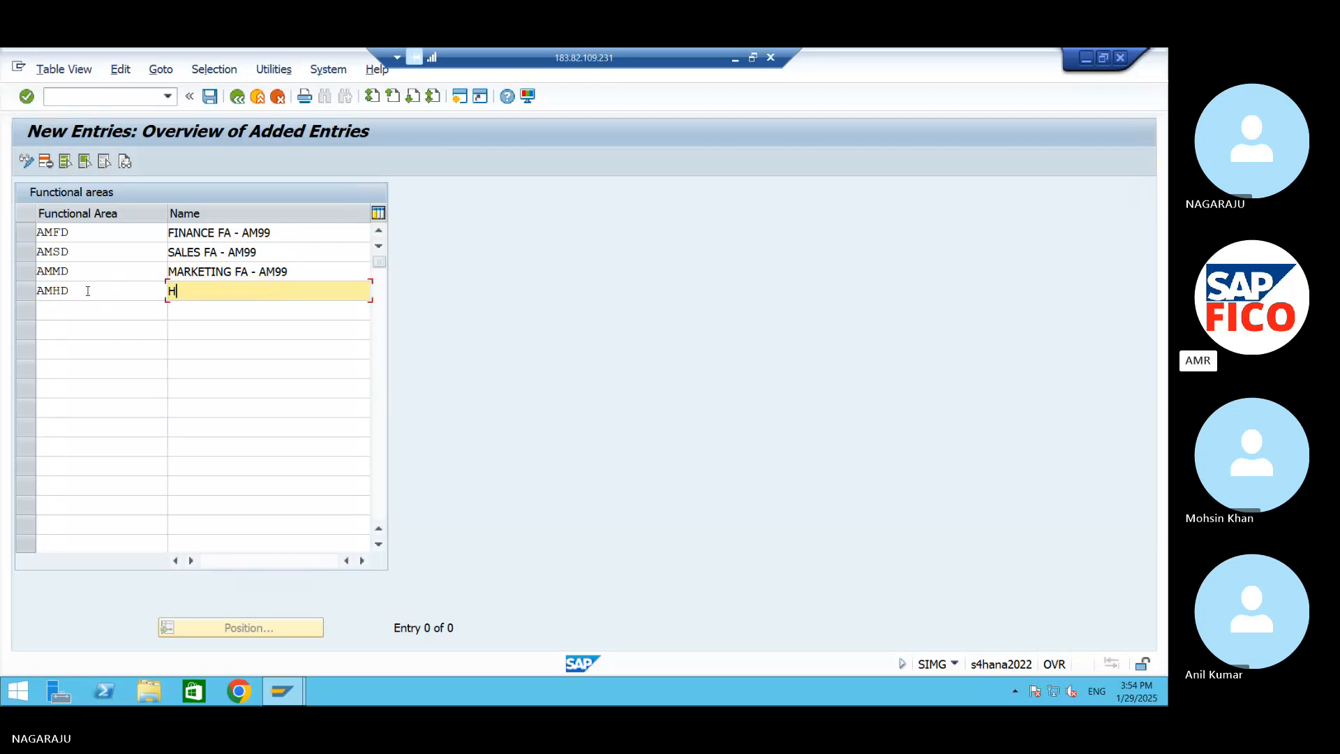
{"action": "type", "text": "R FA - AM99"}
{"action": "left_click", "coordinate": [210, 97]}
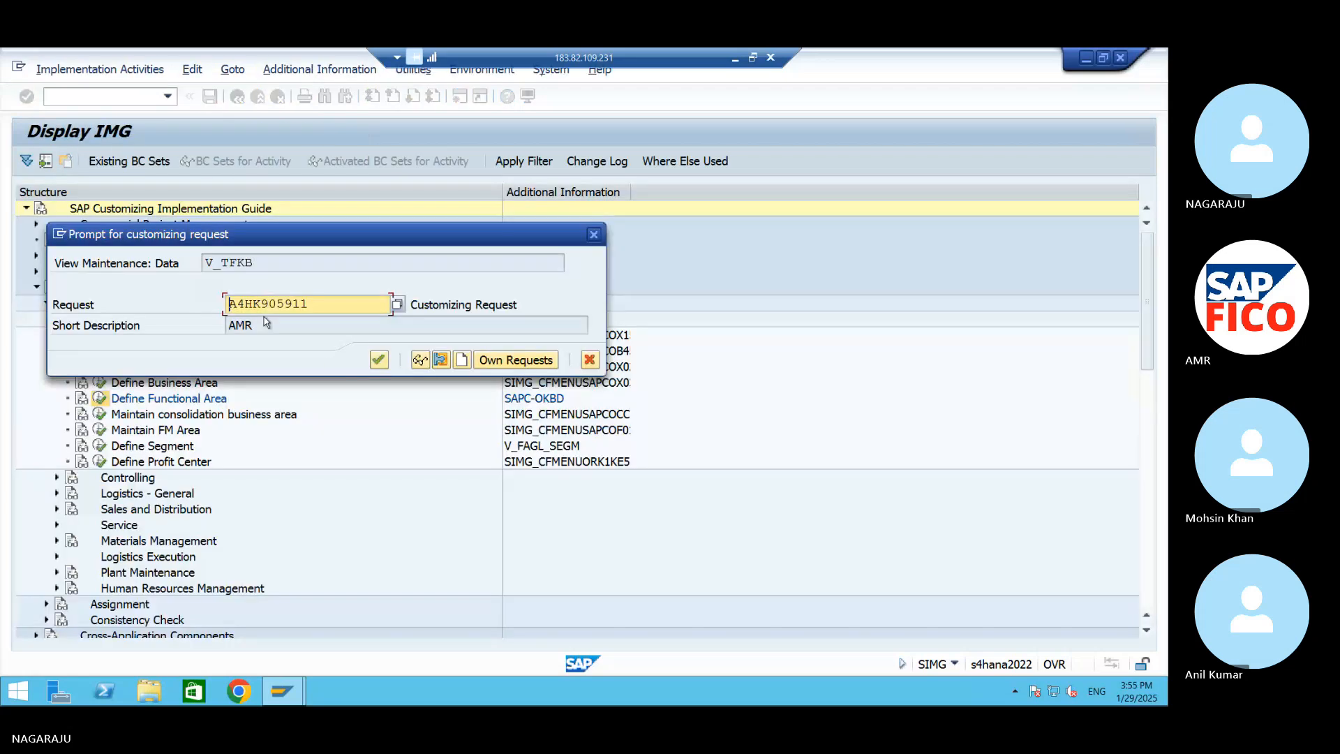
{"action": "left_click", "coordinate": [377, 360]}
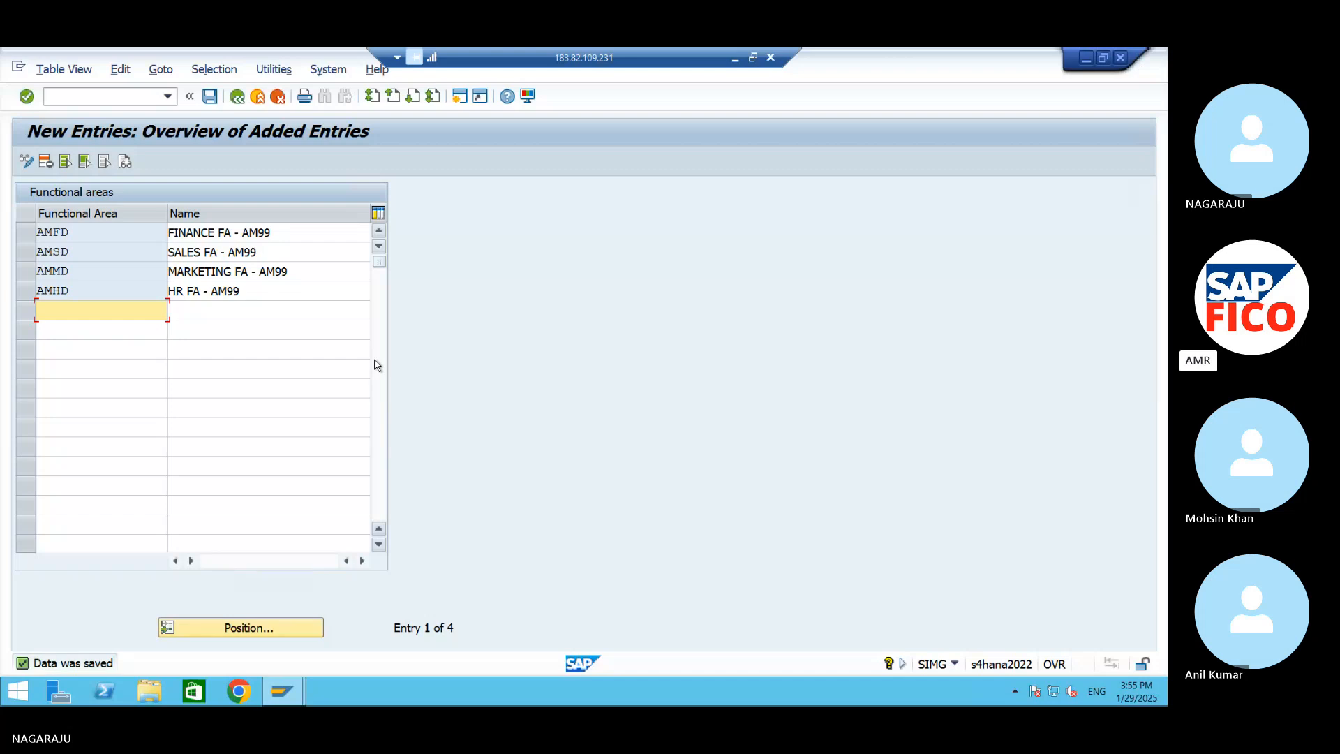
- Switch to the Word notes and add the line "Maintain Consiladation business Area" below the functional area line
{"action": "left_click", "coordinate": [1086, 58]}
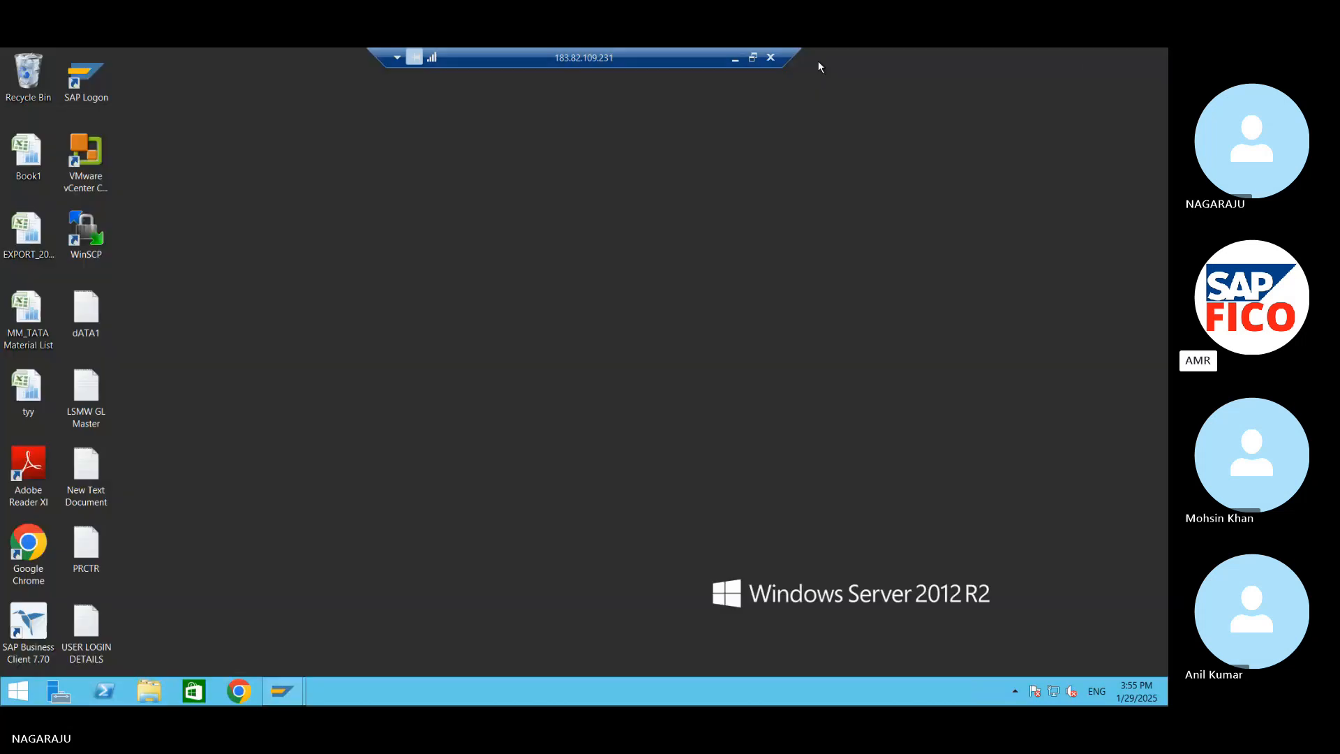
{"action": "left_click", "coordinate": [735, 59]}
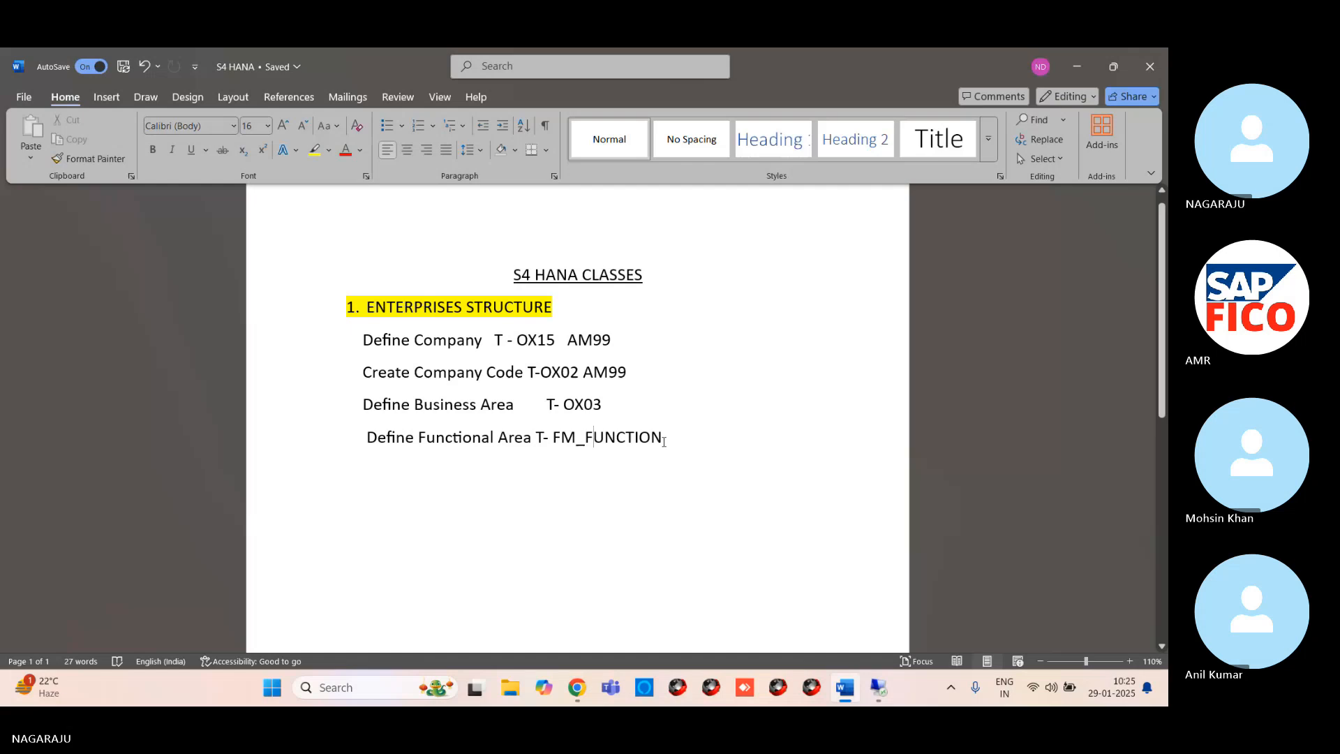
{"action": "key", "text": "Return"}
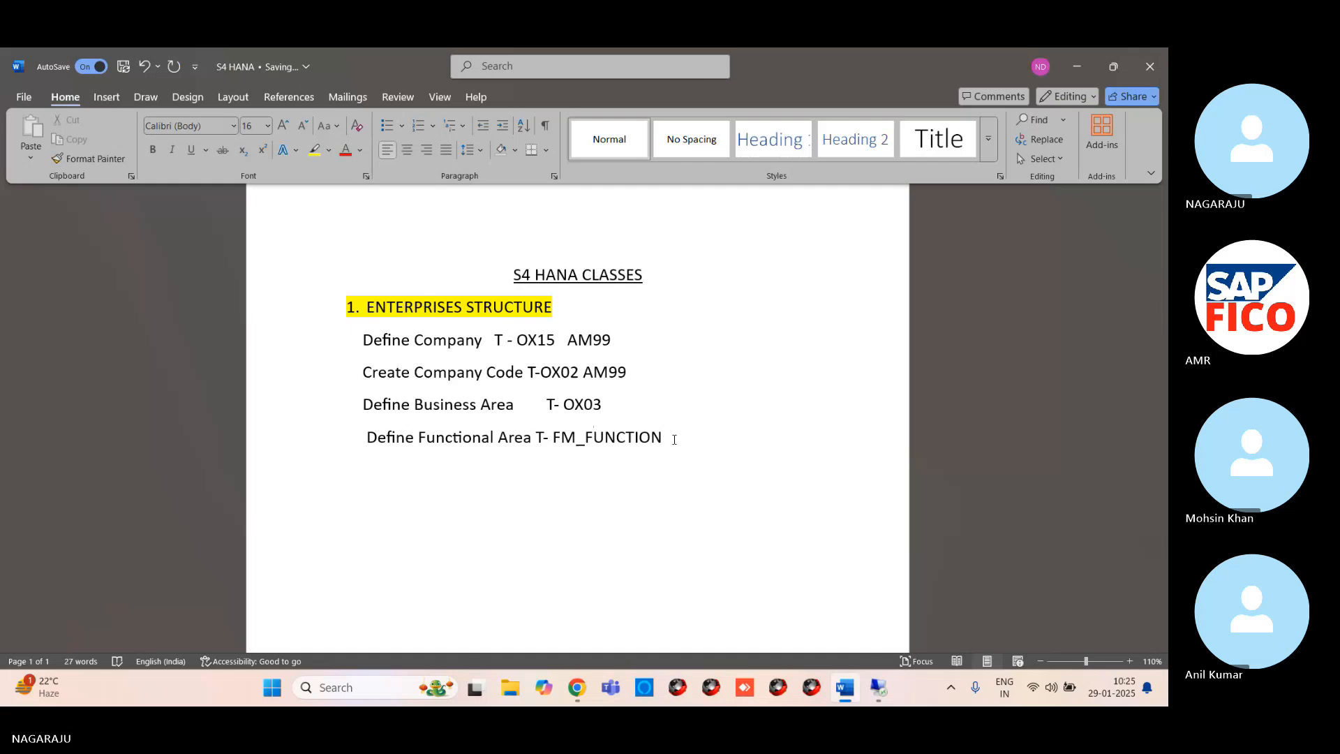
{"action": "type", "text": "maintain Consila"}
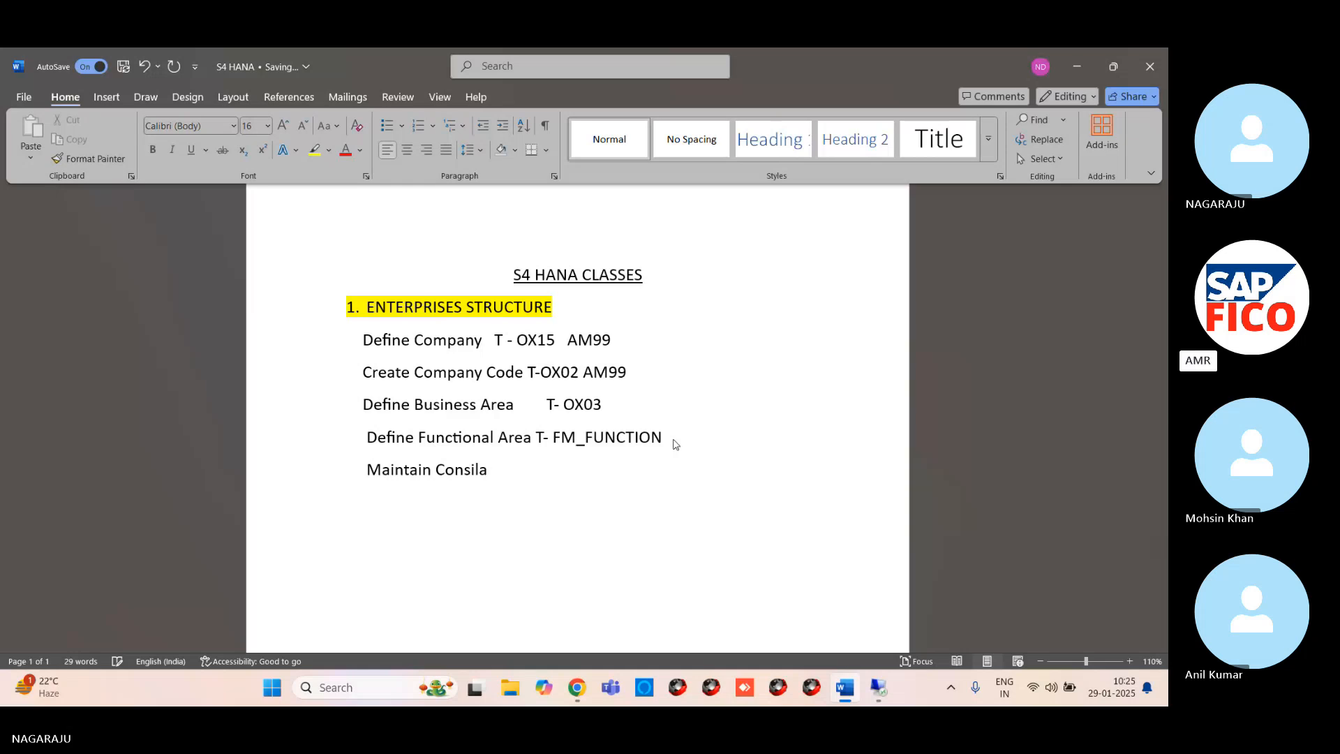
{"action": "type", "text": "dation"}
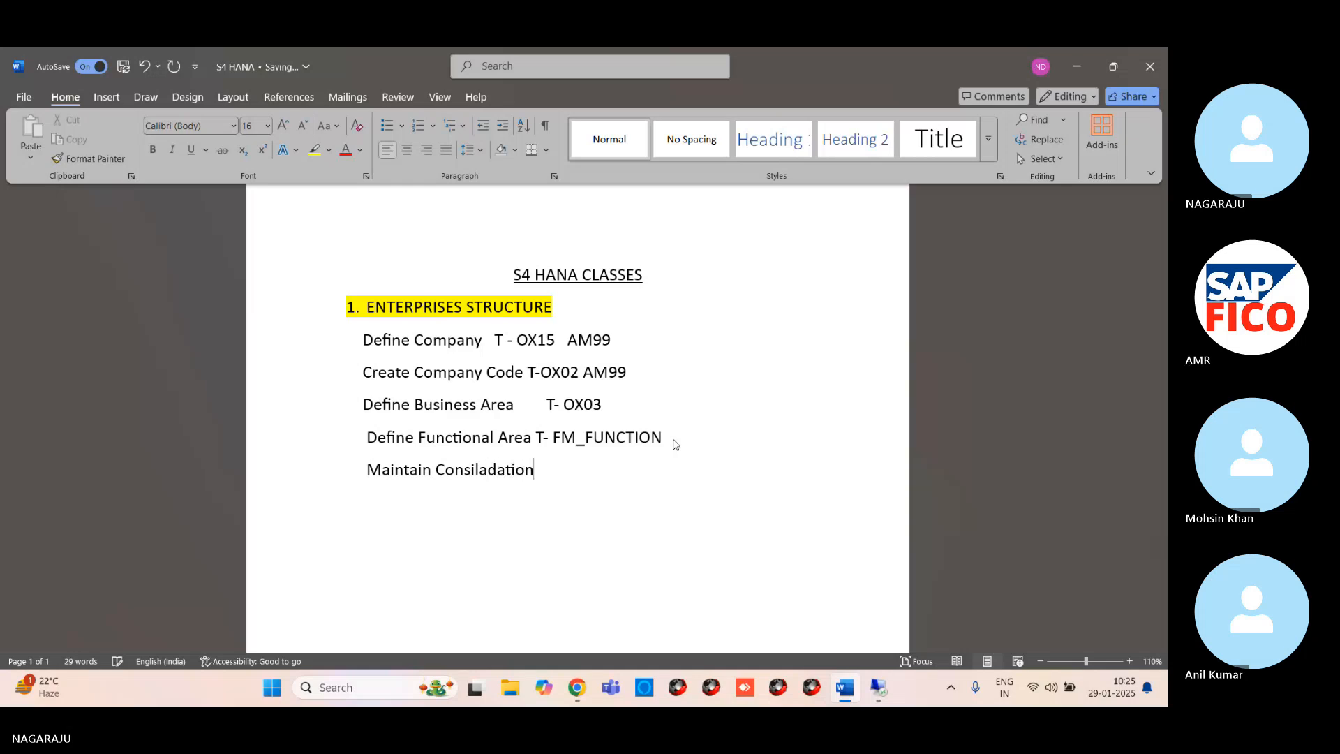
{"action": "type", "text": " bus"}
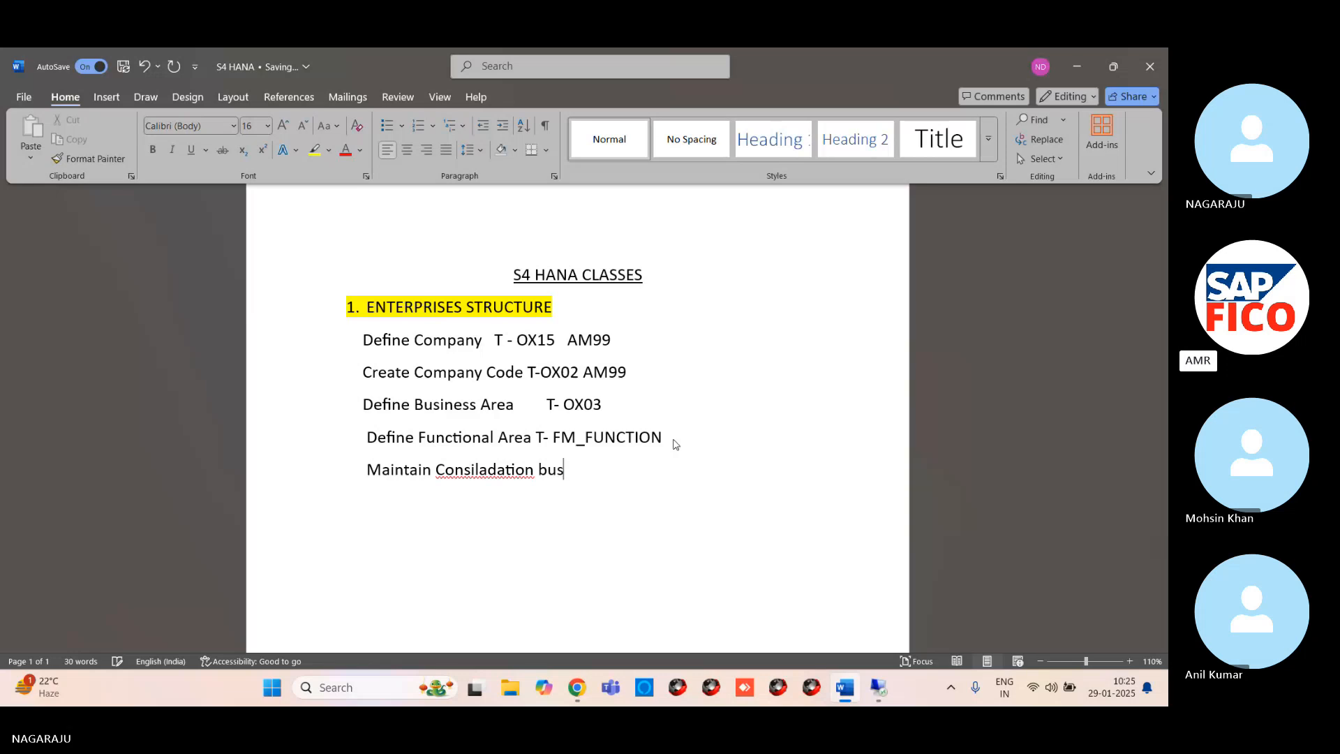
{"action": "type", "text": "iness Area"}
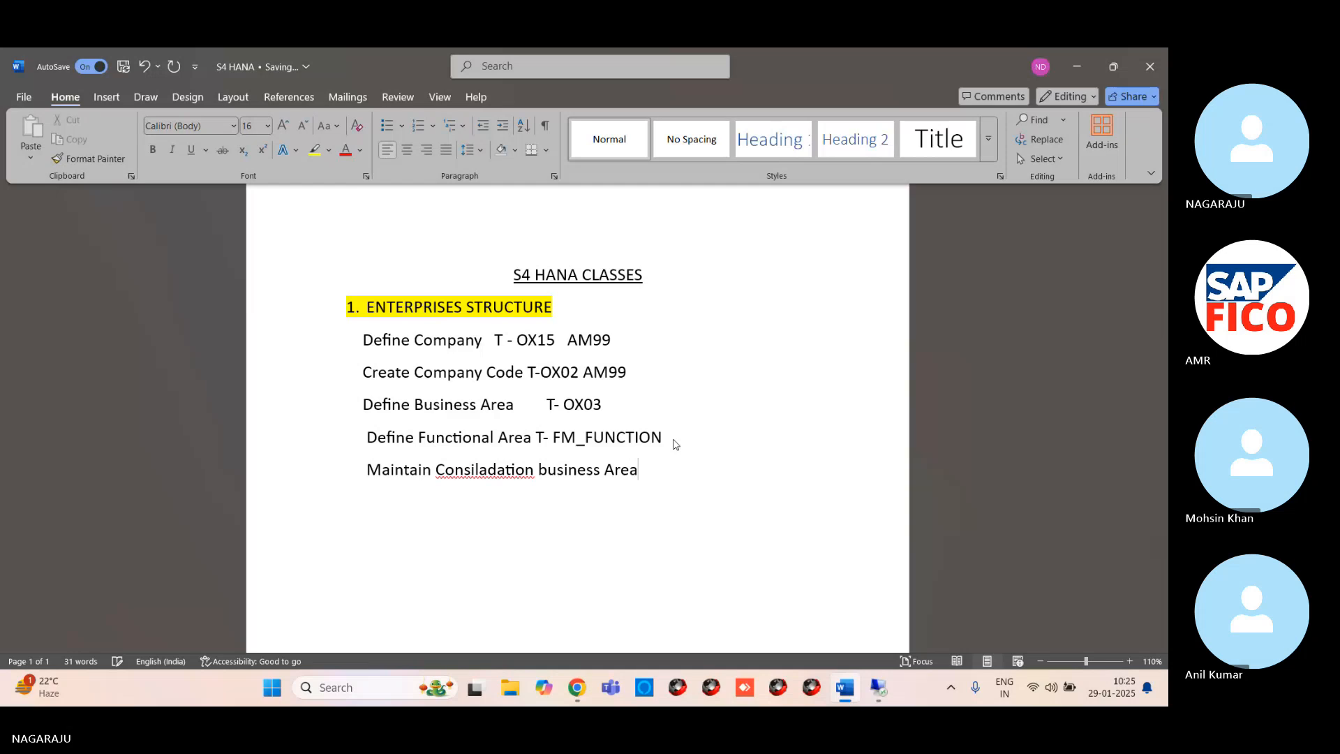
- Correct the misspelled word "Consiladation" to "Consolidation" in the newest line of the notes
{"action": "left_click", "coordinate": [497, 469]}
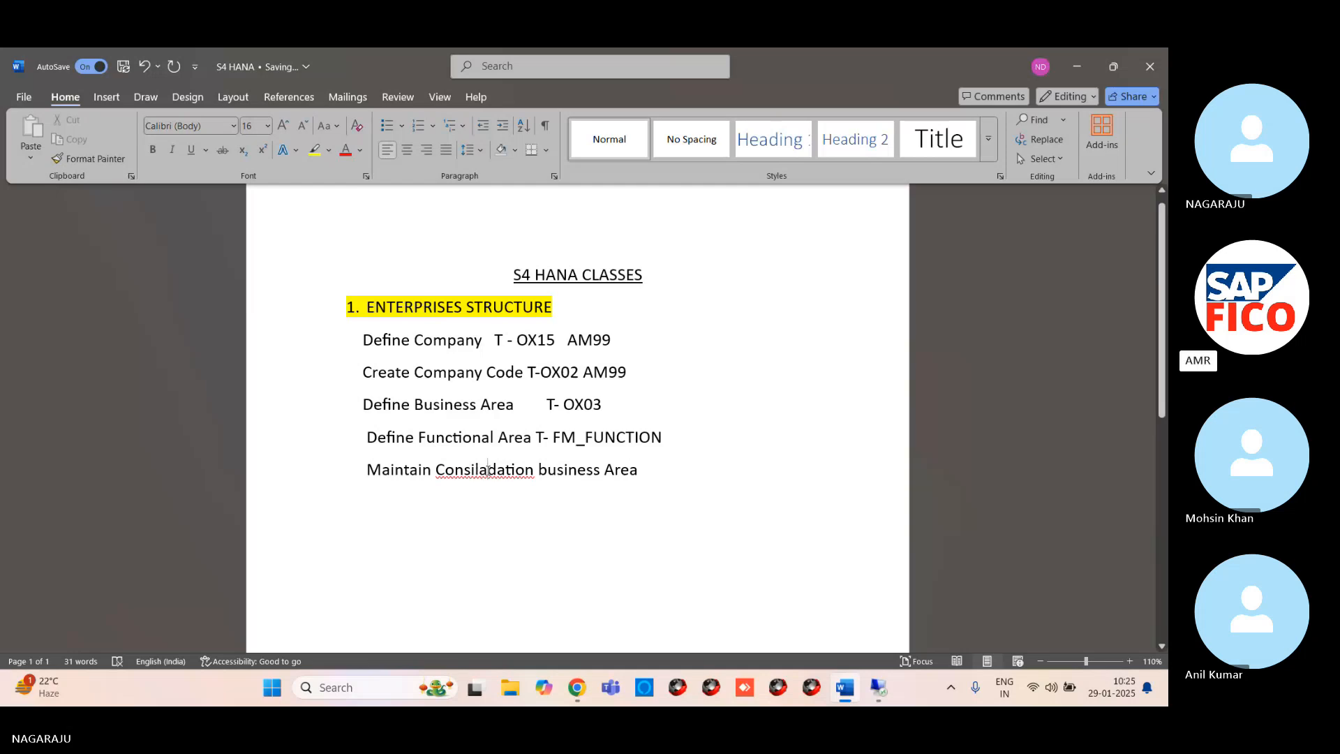
{"action": "key", "text": "BackSpace"}
{"action": "key", "text": "BackSpace"}
{"action": "key", "text": "BackSpace"}
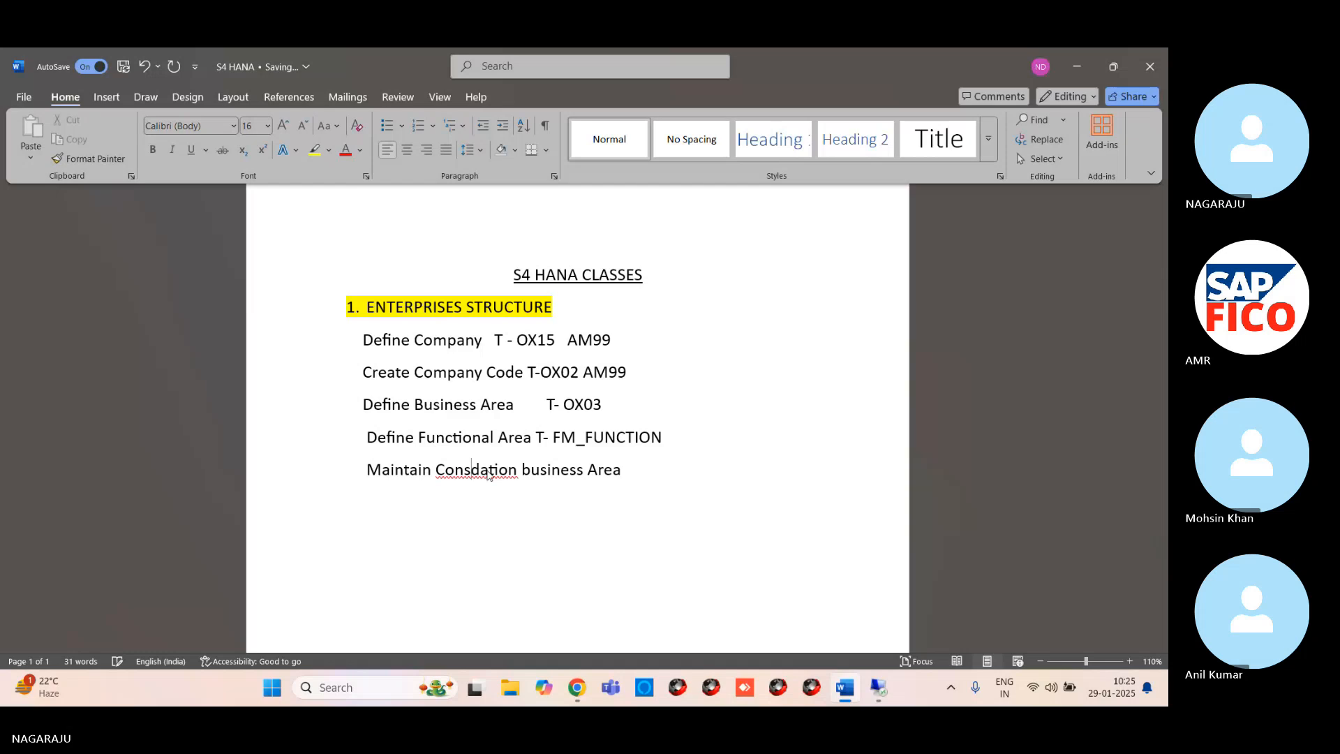
{"action": "type", "text": "o"}
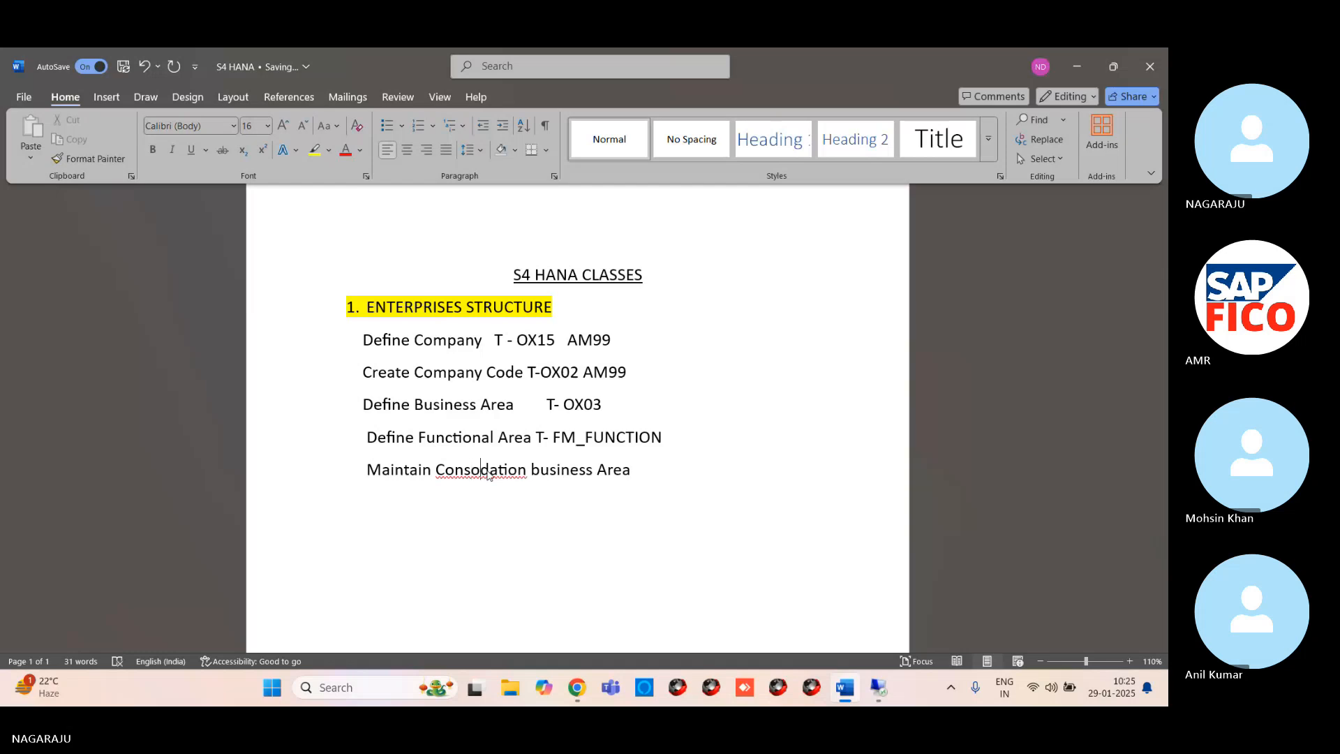
{"action": "type", "text": "li"}
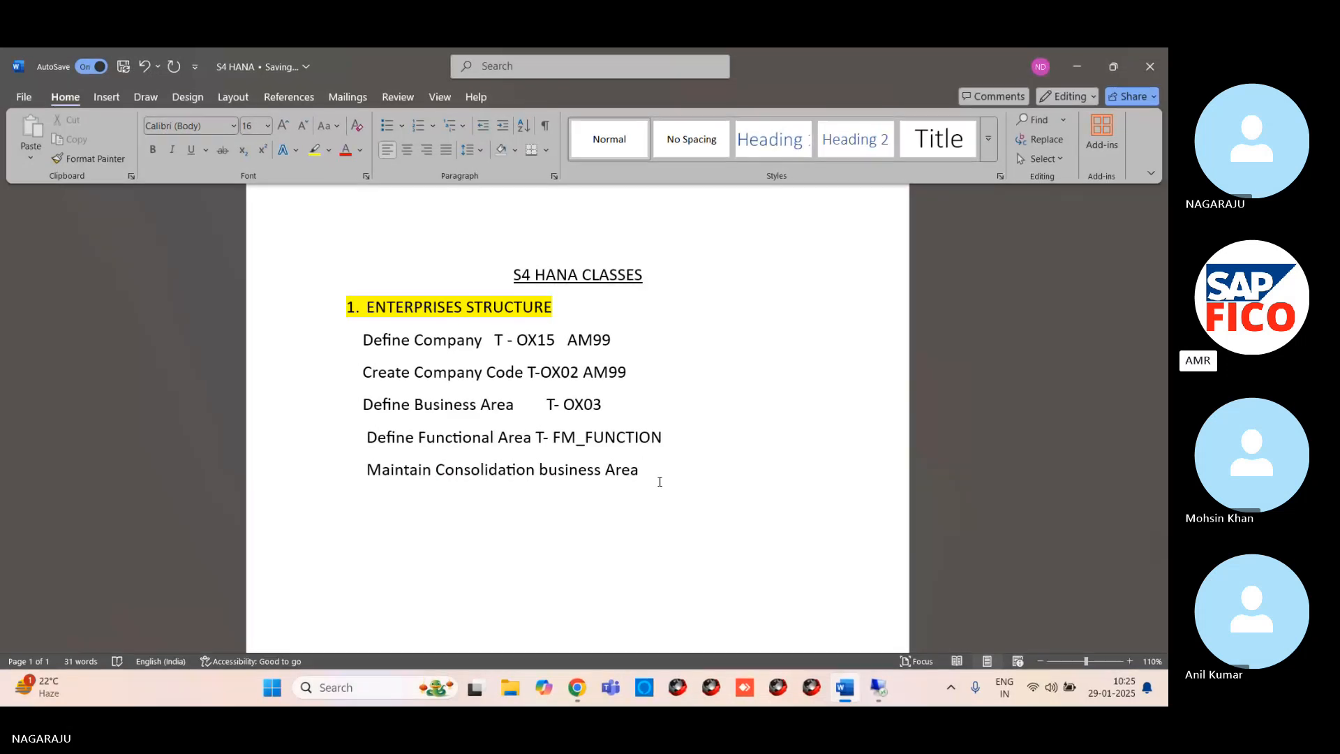
- Add the transaction code "T- OCC1" to the end of the consolidation business area line in the notes
{"action": "type", "text": "OCC1"}
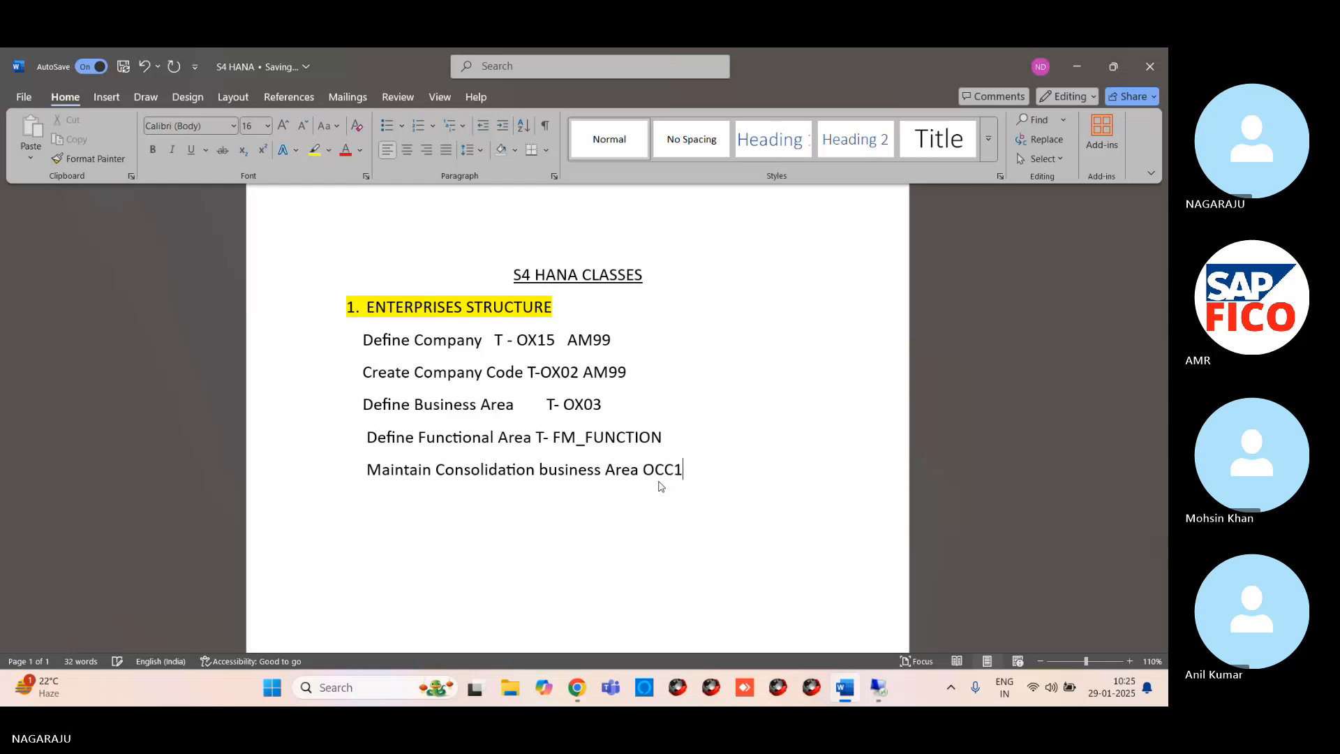
{"action": "left_click", "coordinate": [644, 469]}
{"action": "type", "text": "T"}
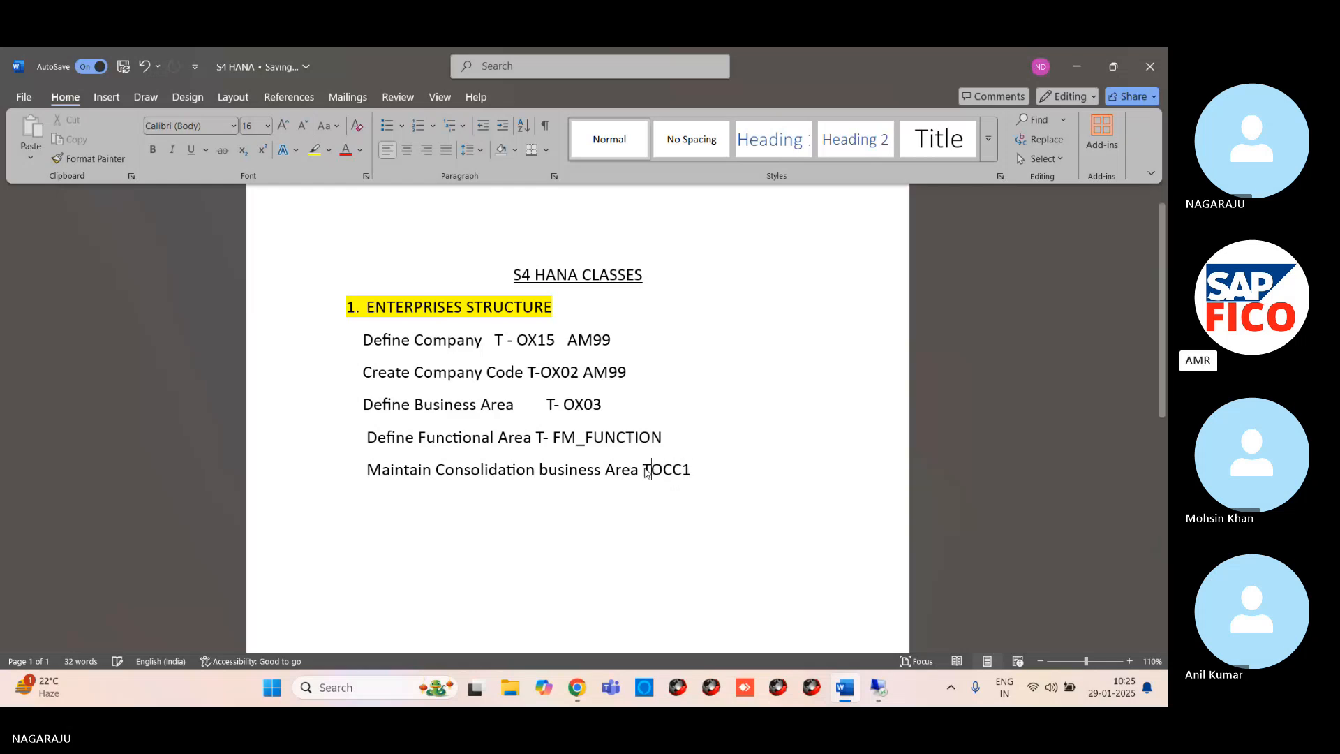
{"action": "type", "text": "-"}
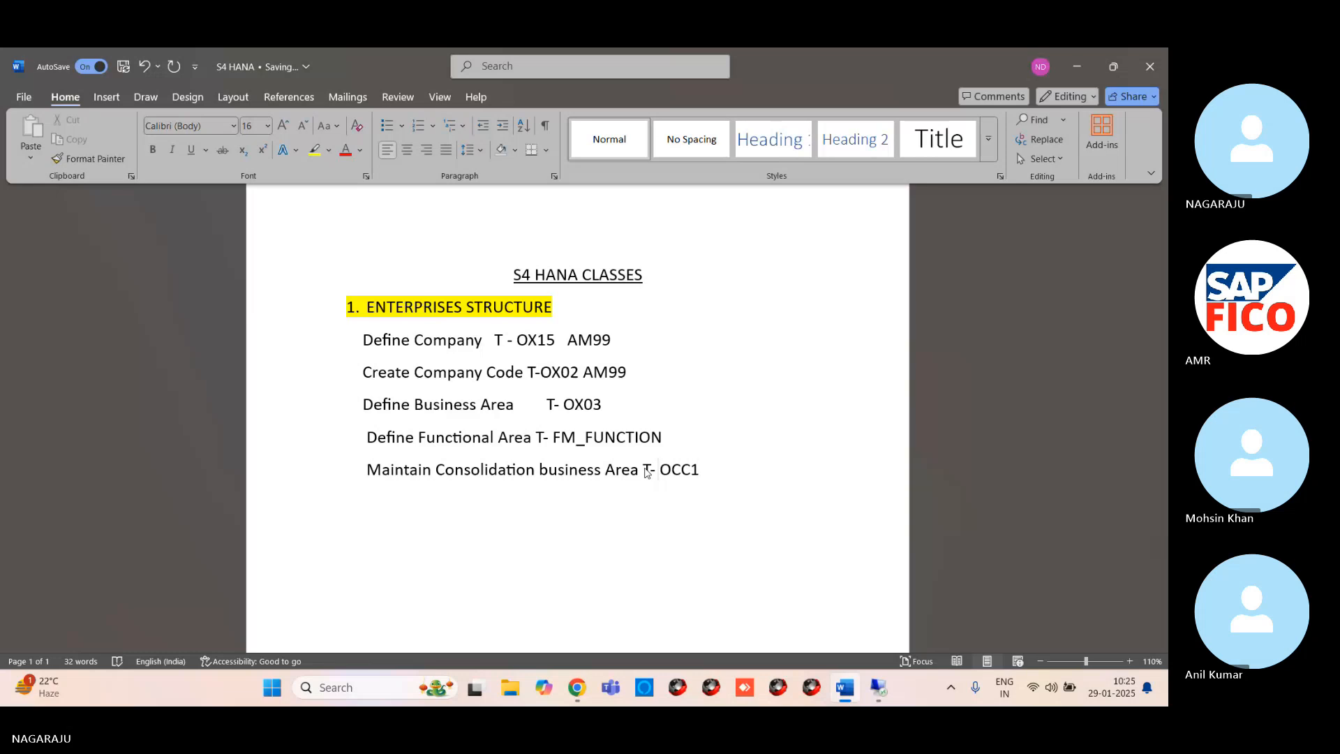
- Switch to SAP in the remote desktop session and run transaction OCC1 with the command /NOCC1
{"action": "mouse_move", "coordinate": [879, 688]}
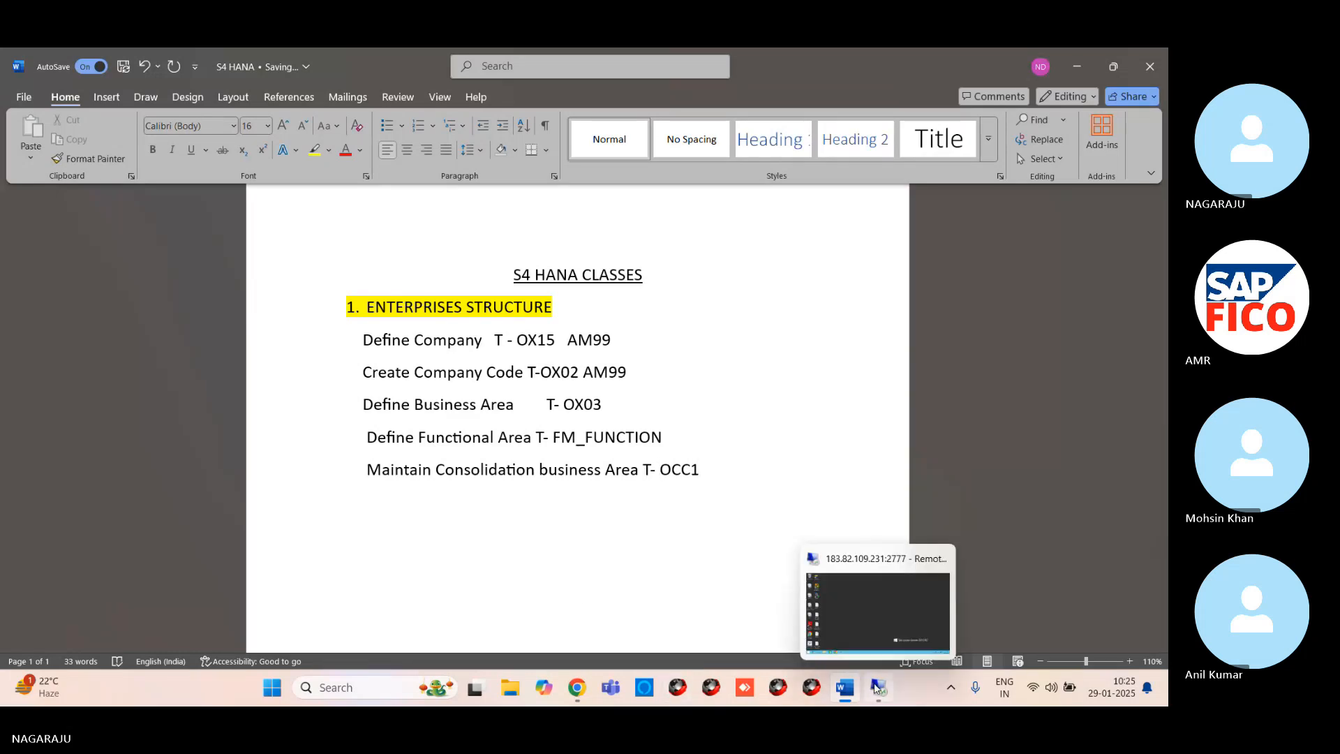
{"action": "left_click", "coordinate": [877, 607]}
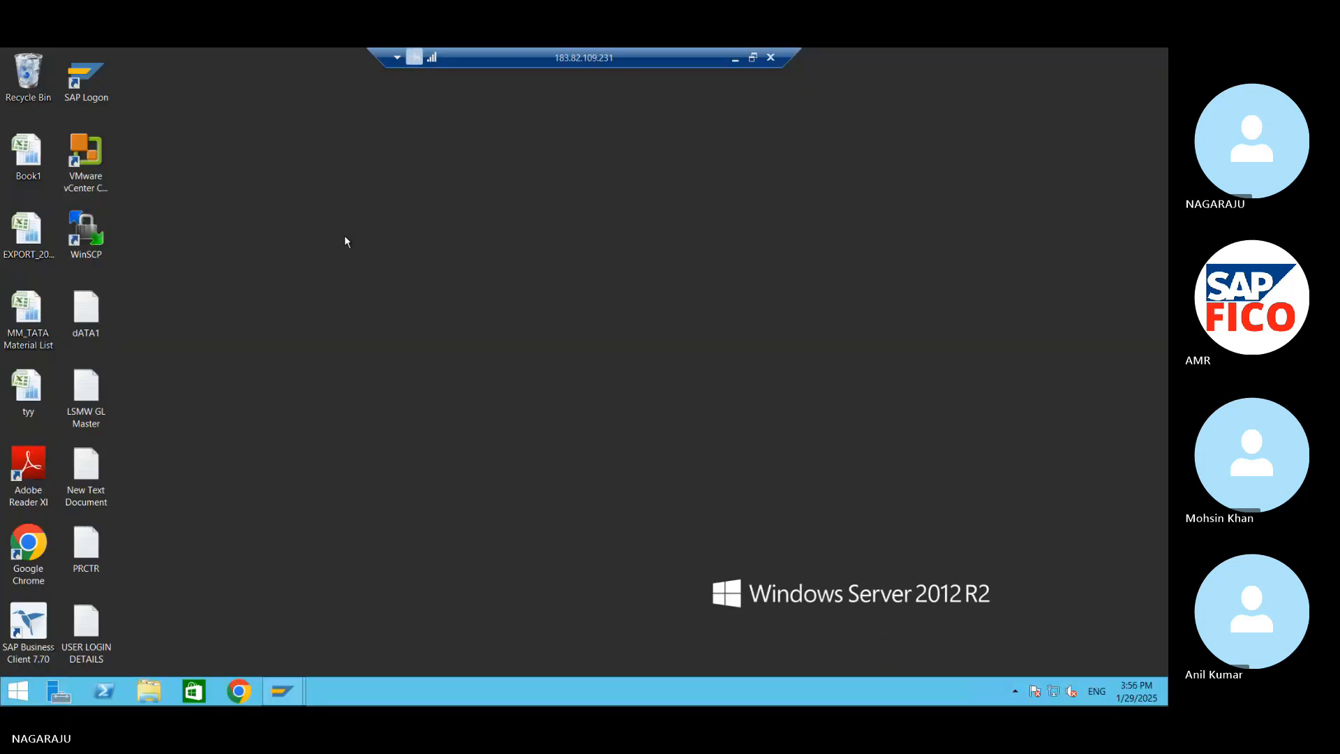
{"action": "mouse_move", "coordinate": [285, 691]}
{"action": "left_click", "coordinate": [314, 653]}
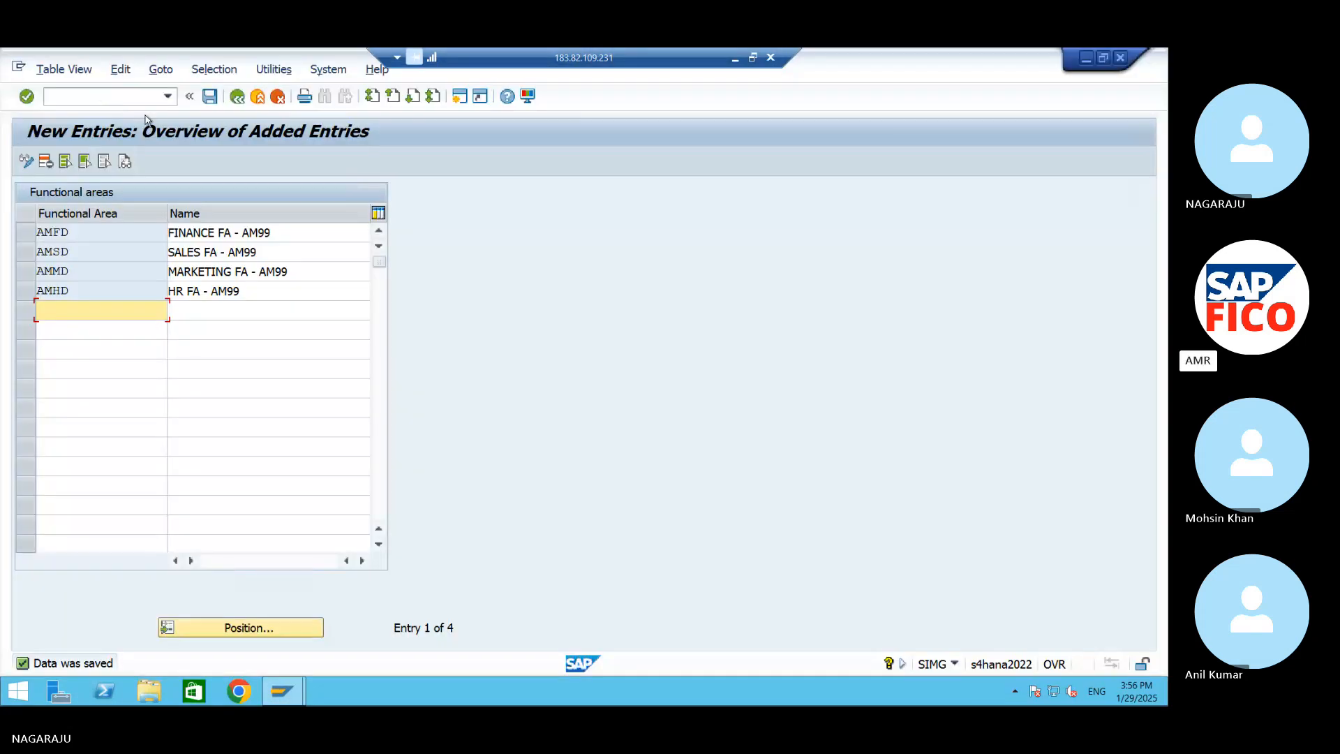
{"action": "left_click", "coordinate": [123, 99]}
{"action": "type", "text": "/"}
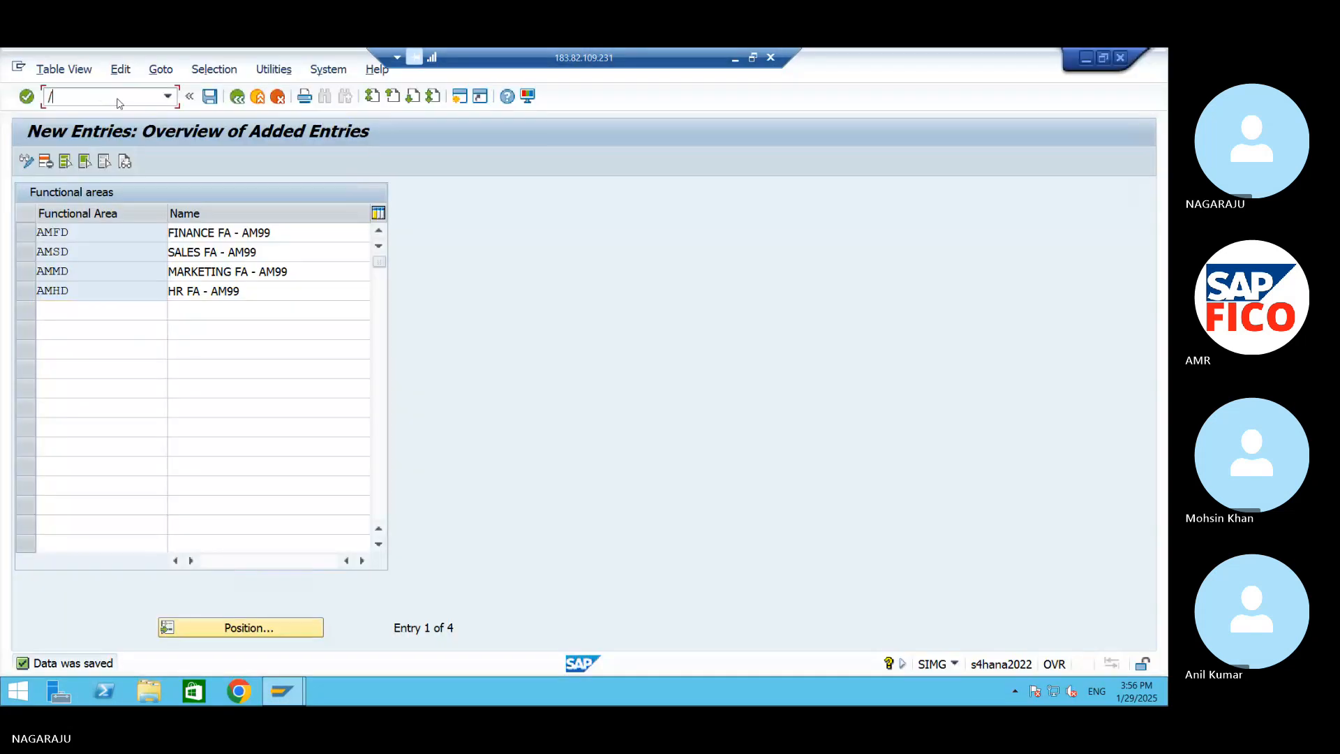
{"action": "type", "text": "NOBBZ"}
{"action": "key", "text": "Return"}
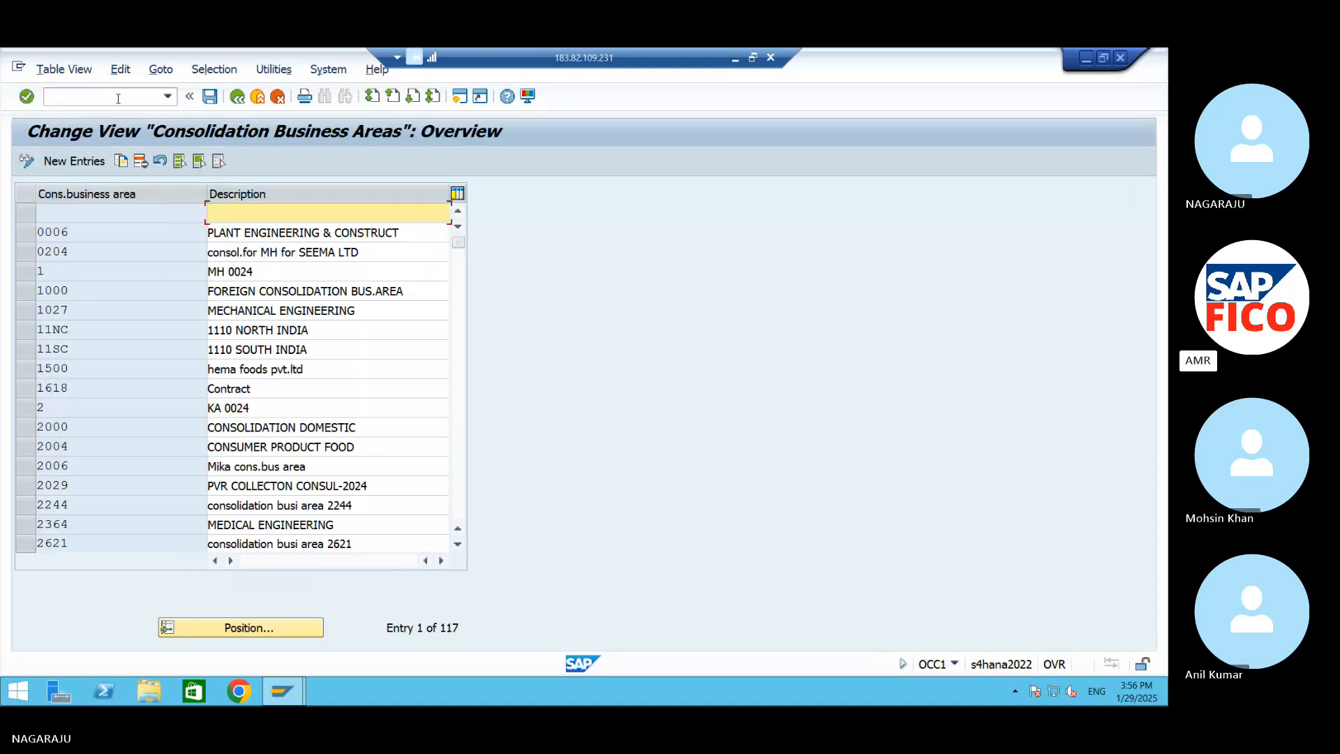
- Create a new consolidation business area entry AMCB with the description "SOUTH INDIA CB -AM99"
{"action": "left_click", "coordinate": [97, 161]}
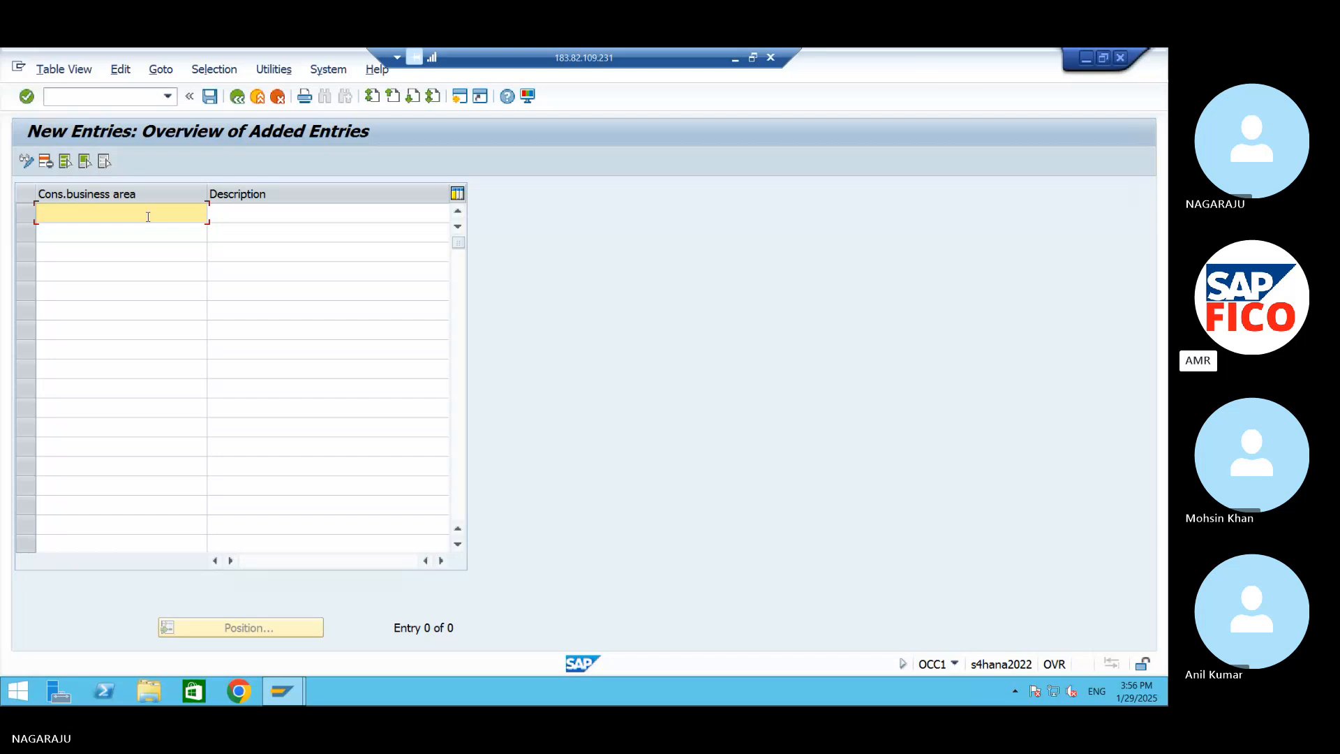
{"action": "type", "text": "AMCB"}
{"action": "key", "text": "Tab"}
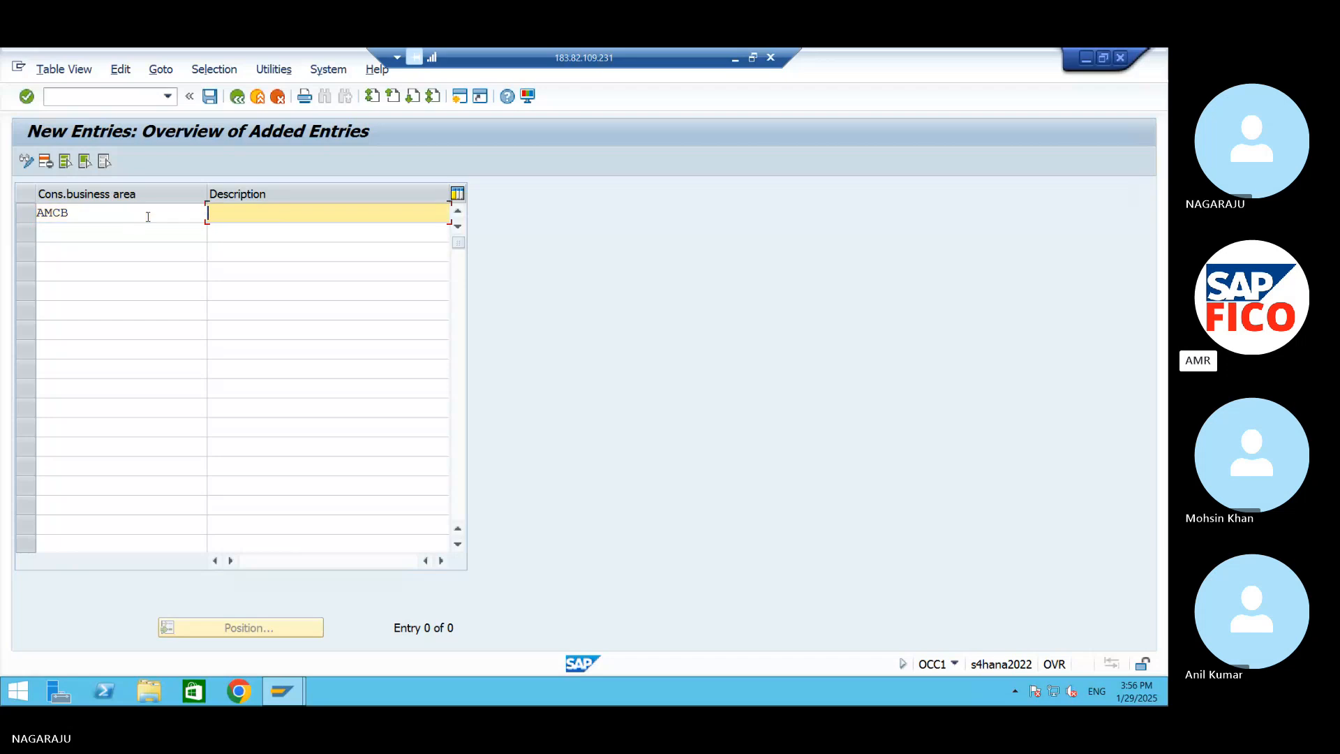
{"action": "type", "text": "SOUTH INDIA CB"}
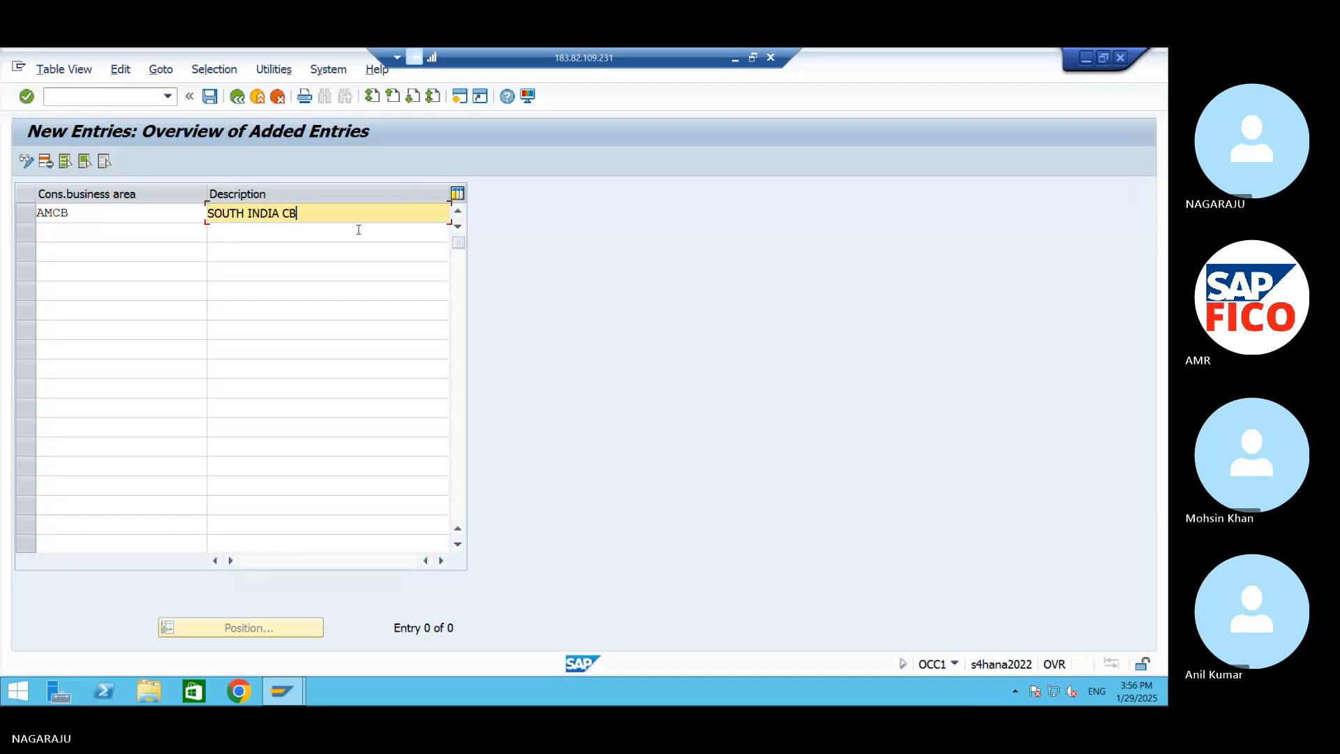
{"action": "type", "text": " -AM9"}
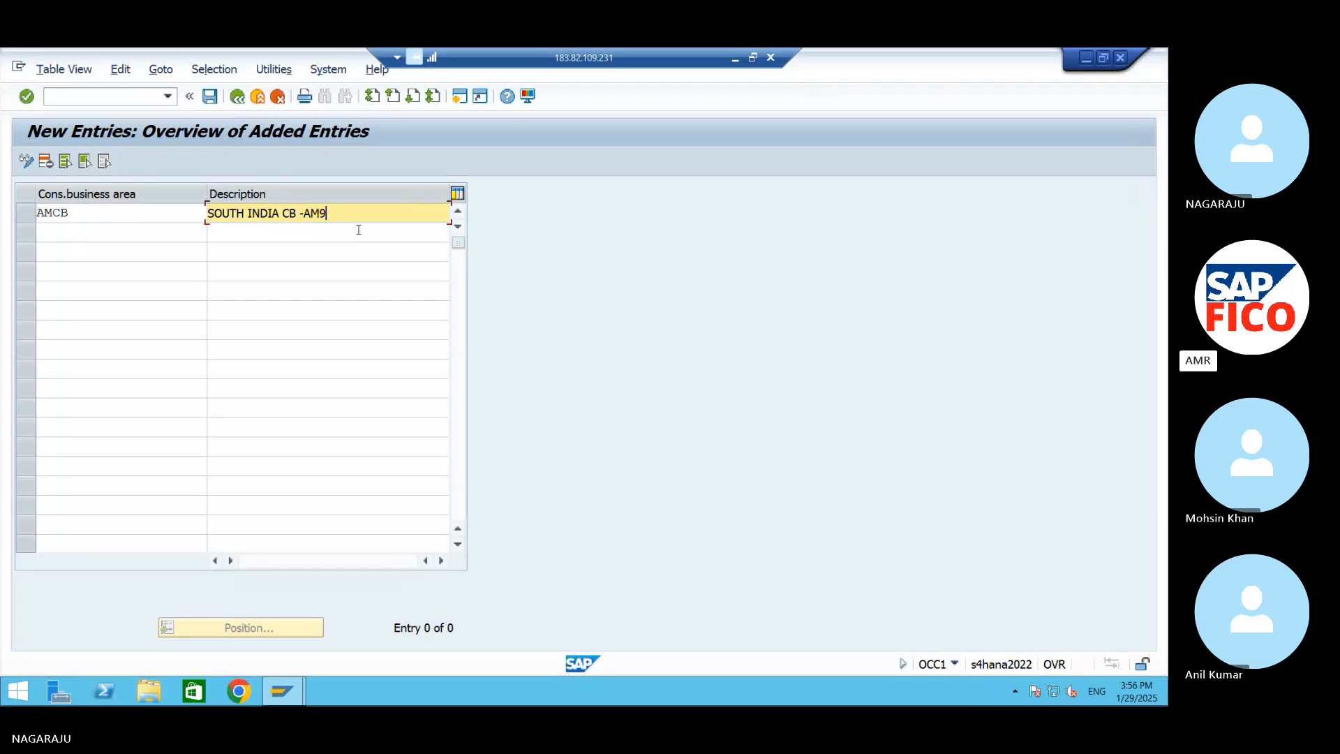
{"action": "type", "text": "9"}
- Change the code of the South India consolidation business area to ISCB
{"action": "left_click", "coordinate": [81, 228]}
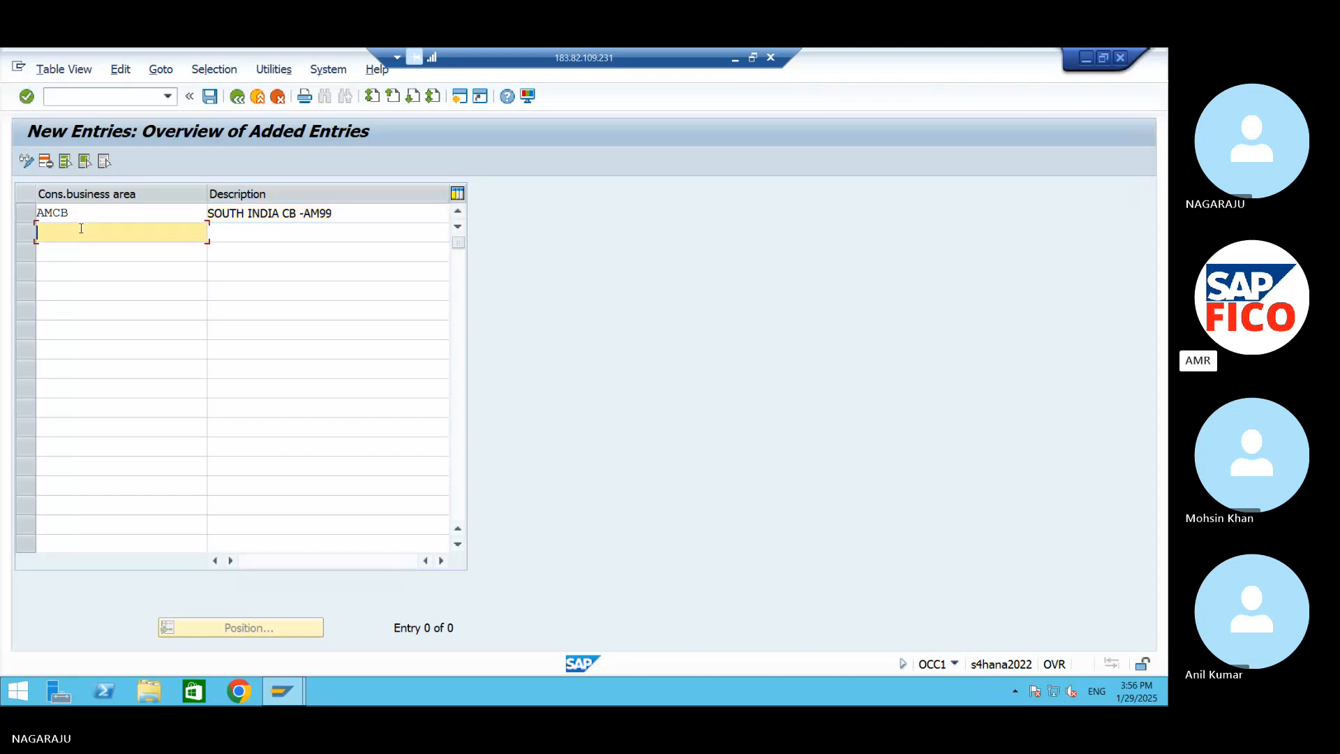
{"action": "type", "text": "AM"}
{"action": "left_click", "coordinate": [89, 214]}
{"action": "key", "text": "BackSpace"}
{"action": "key", "text": "BackSpace"}
{"action": "key", "text": "BackSpace"}
{"action": "key", "text": "BackSpace"}
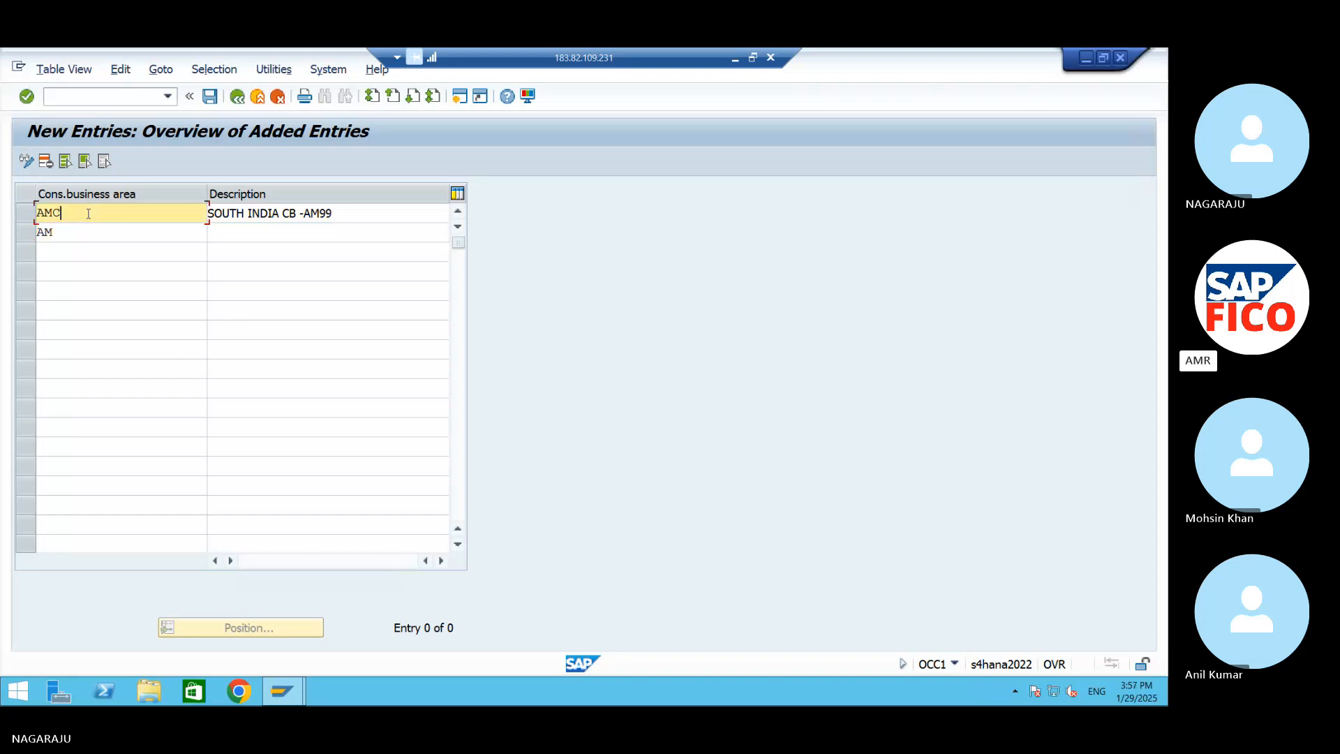
{"action": "type", "text": "ISC"}
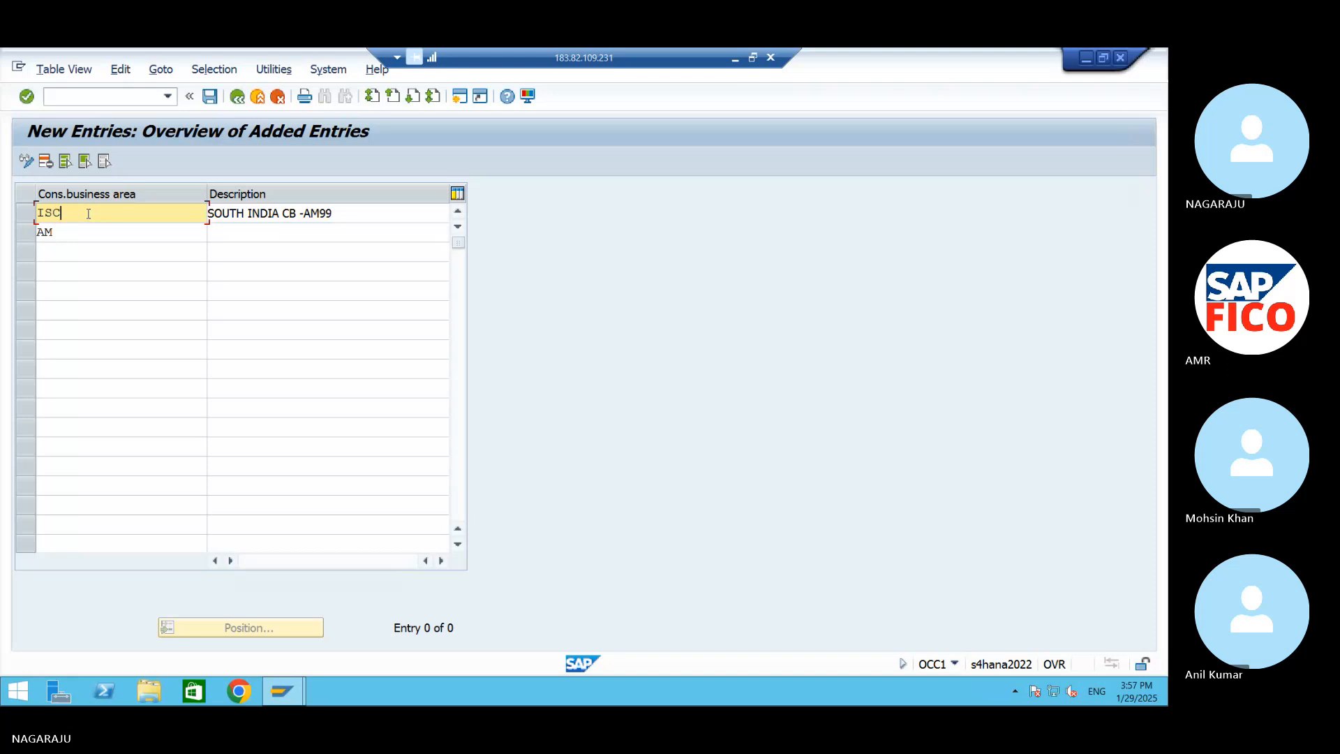
{"action": "type", "text": "B"}
- Add a second consolidation business area INCB with the description "NORTH INDIA CB - AM99" and validate the entries
{"action": "left_click", "coordinate": [75, 237]}
{"action": "key", "text": "BackSpace"}
{"action": "key", "text": "BackSpace"}
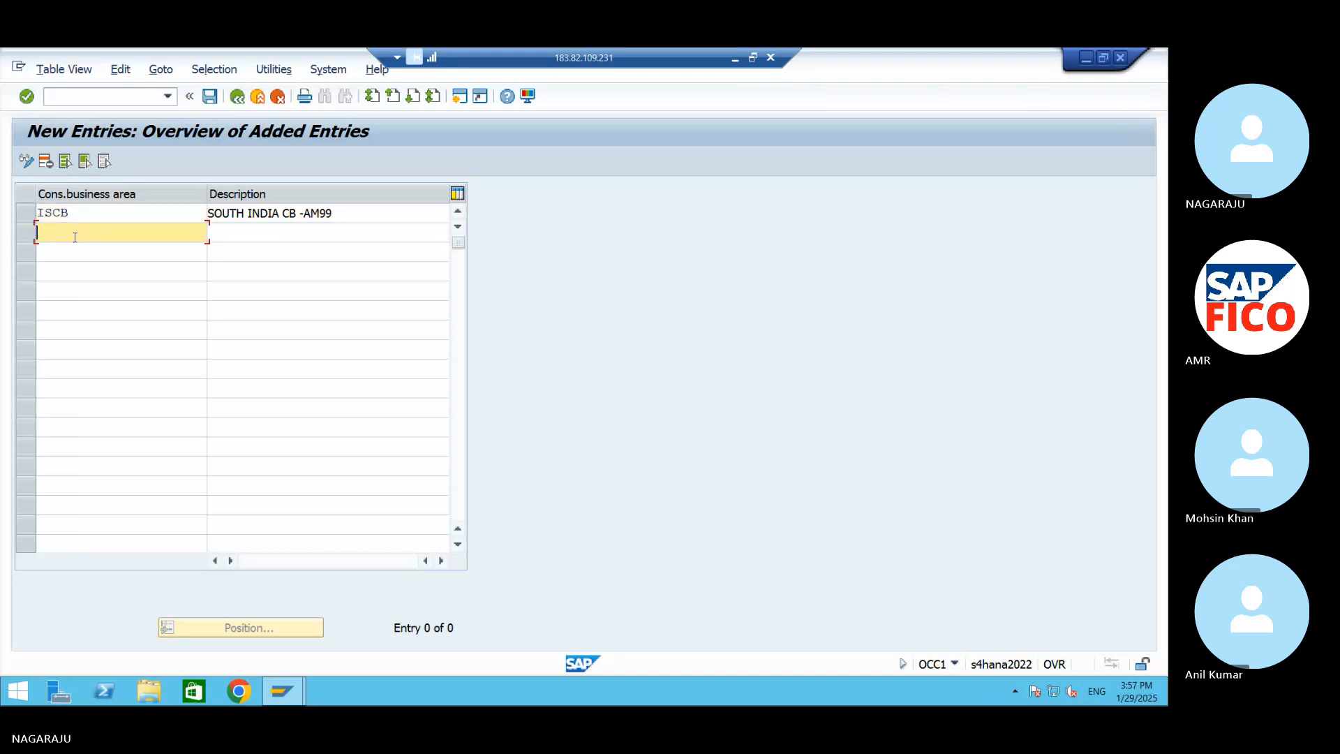
{"action": "type", "text": "INCB"}
{"action": "left_click", "coordinate": [247, 237]}
{"action": "type", "text": "NOR"}
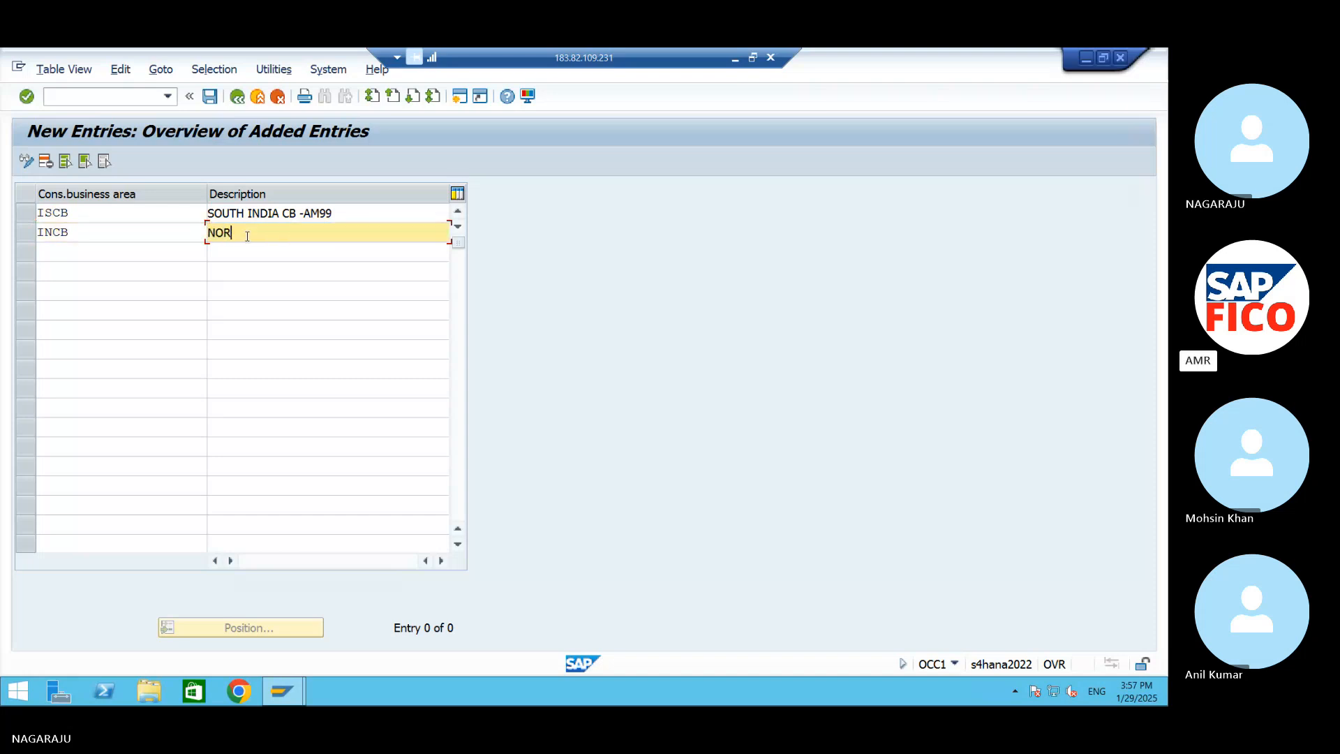
{"action": "type", "text": "TH INDIA CB"}
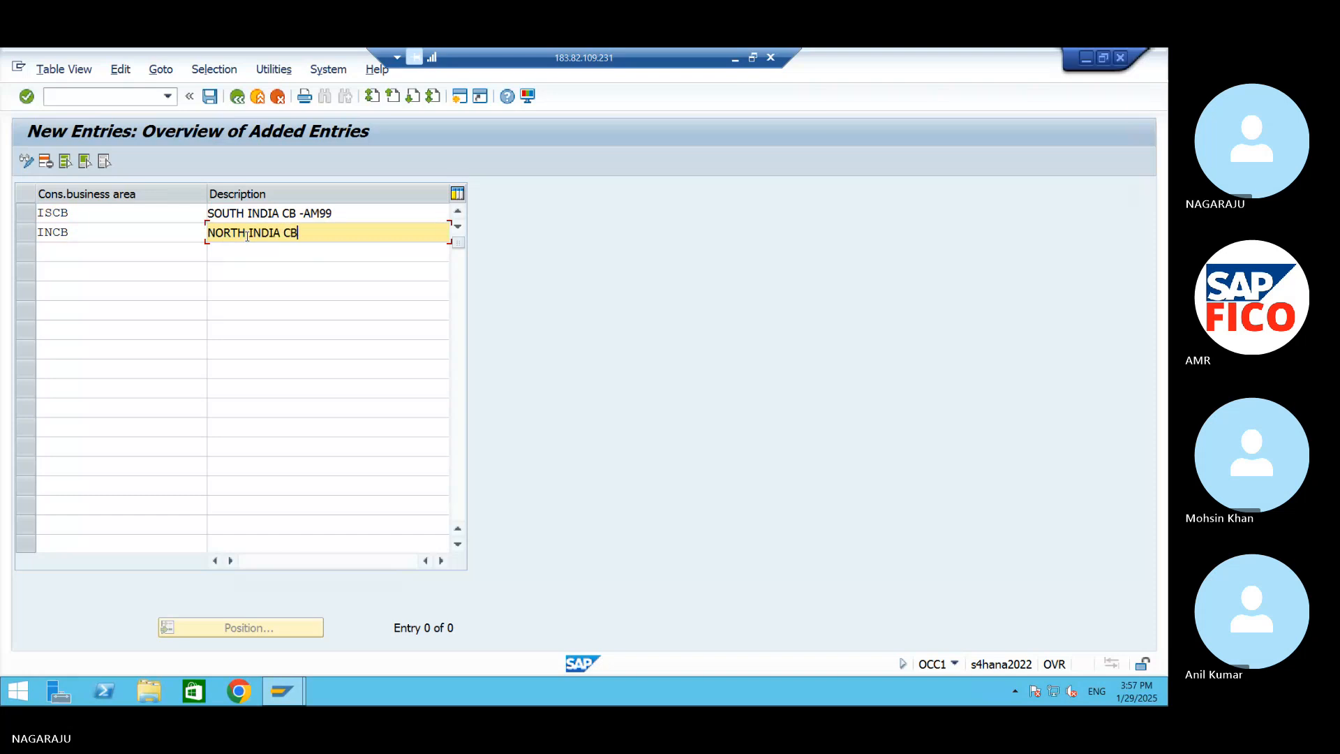
{"action": "type", "text": " - AM99"}
{"action": "key", "text": "Return"}
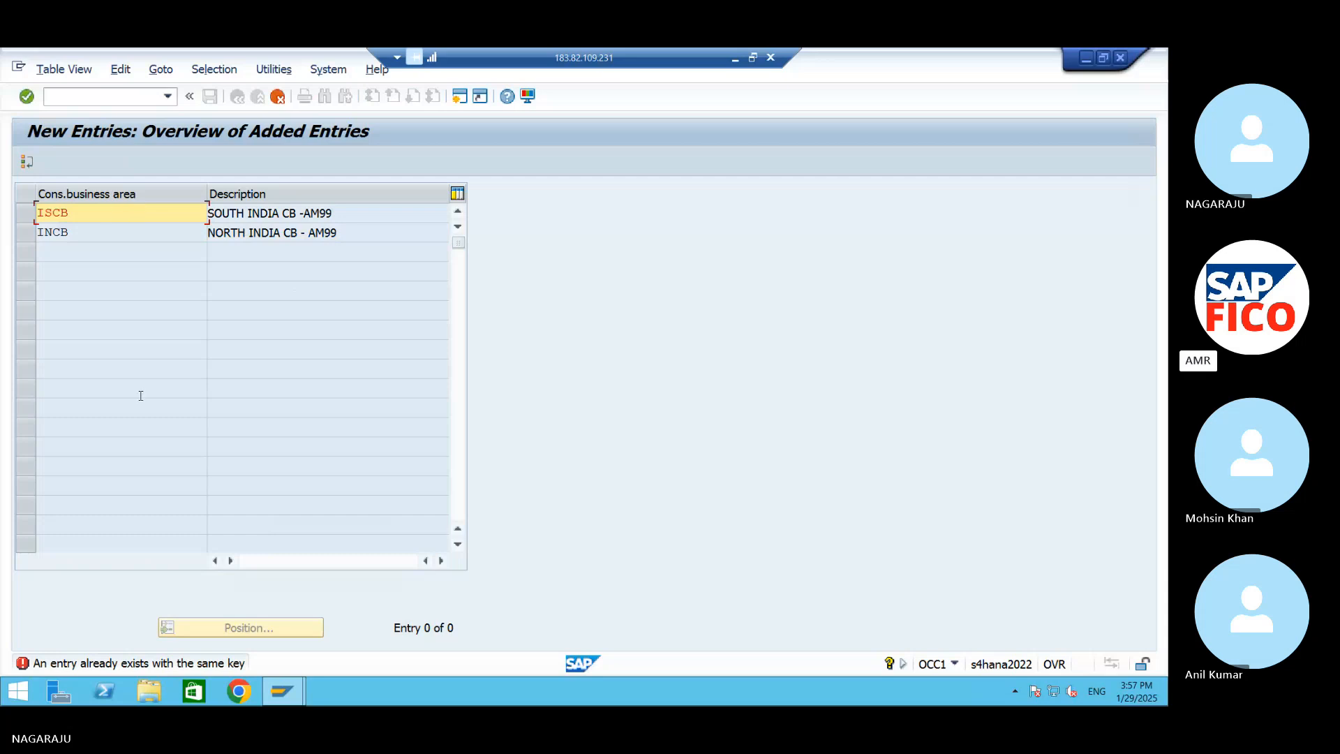
- Replace the code of the South India consolidation business area with AM11
{"action": "left_click", "coordinate": [111, 212]}
{"action": "key", "text": "BackSpace"}
{"action": "key", "text": "BackSpace"}
{"action": "key", "text": "BackSpace"}
{"action": "key", "text": "BackSpace"}
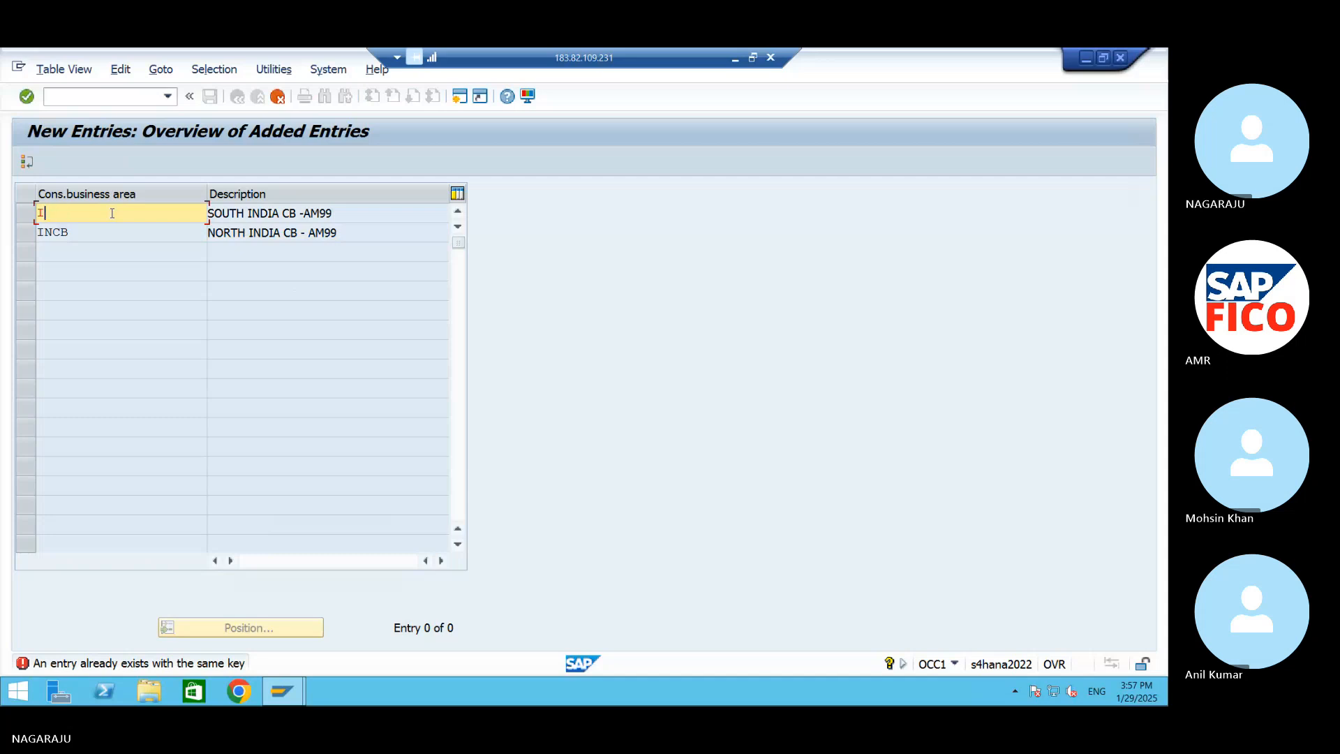
{"action": "type", "text": "AM"}
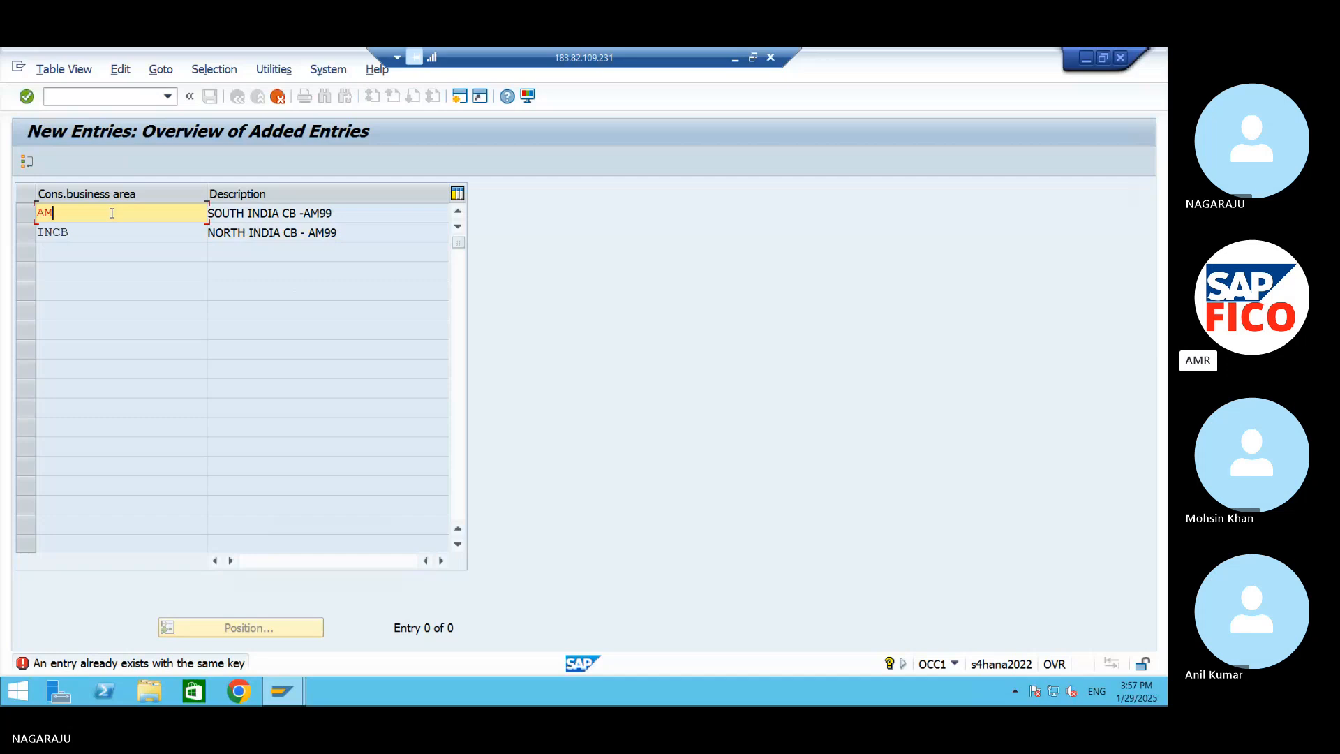
{"action": "type", "text": "11"}
{"action": "key", "text": "Return"}
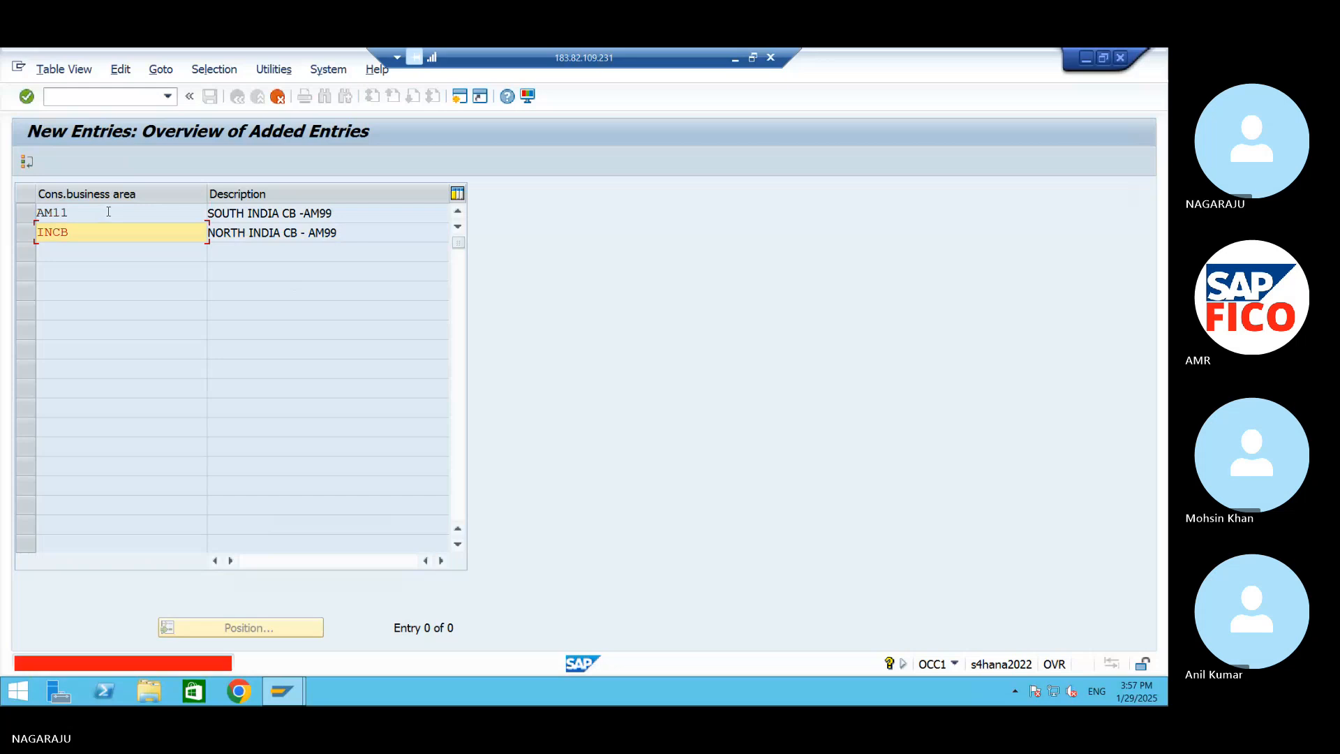
- Set the North India consolidation business area code to AM22 and save both entries to the proposed customizing request
{"action": "type", "text": "AM22"}
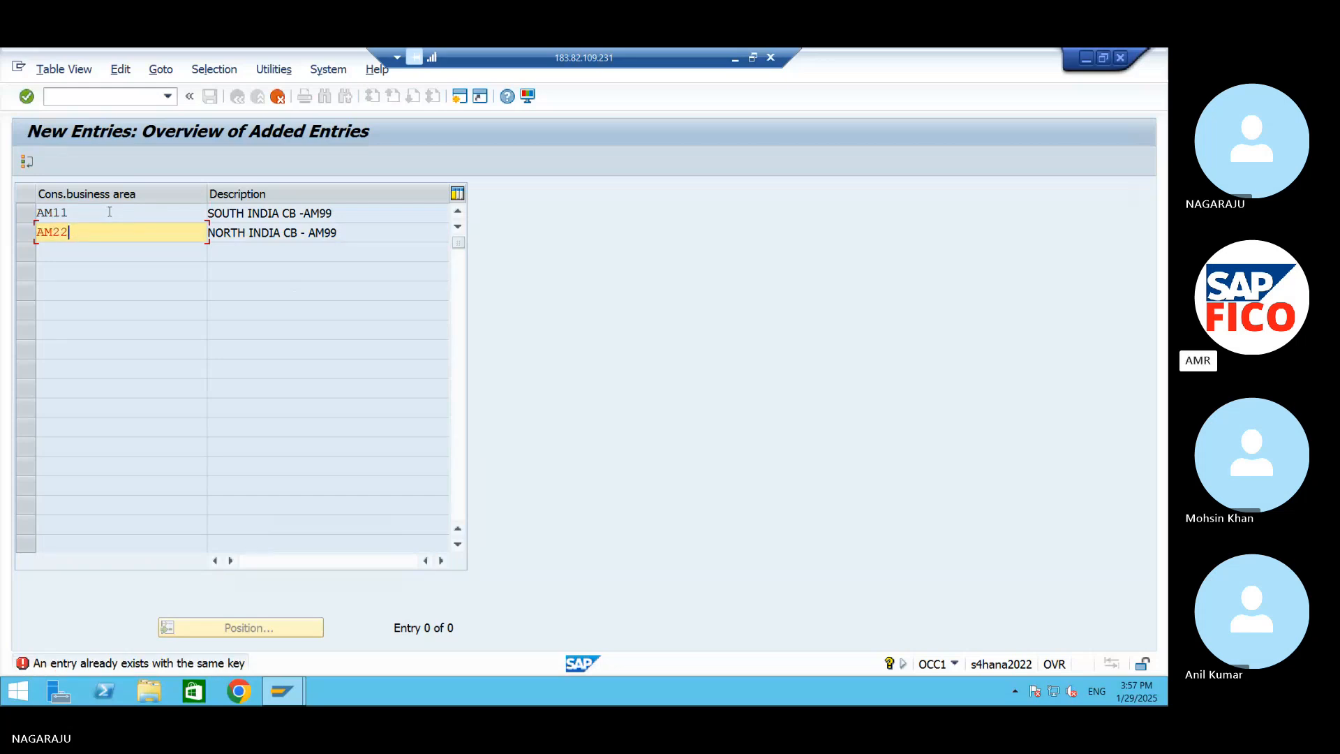
{"action": "key", "text": "ctrl+s"}
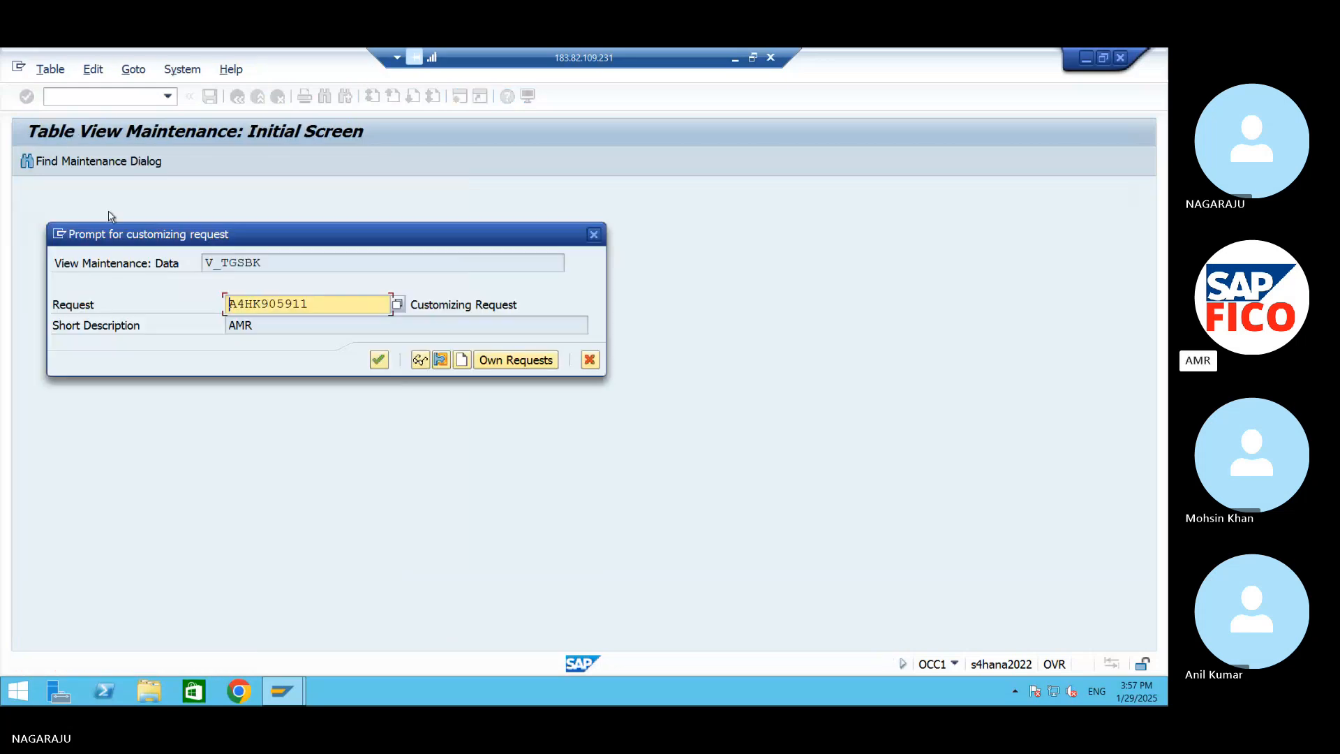
{"action": "left_click", "coordinate": [379, 359]}
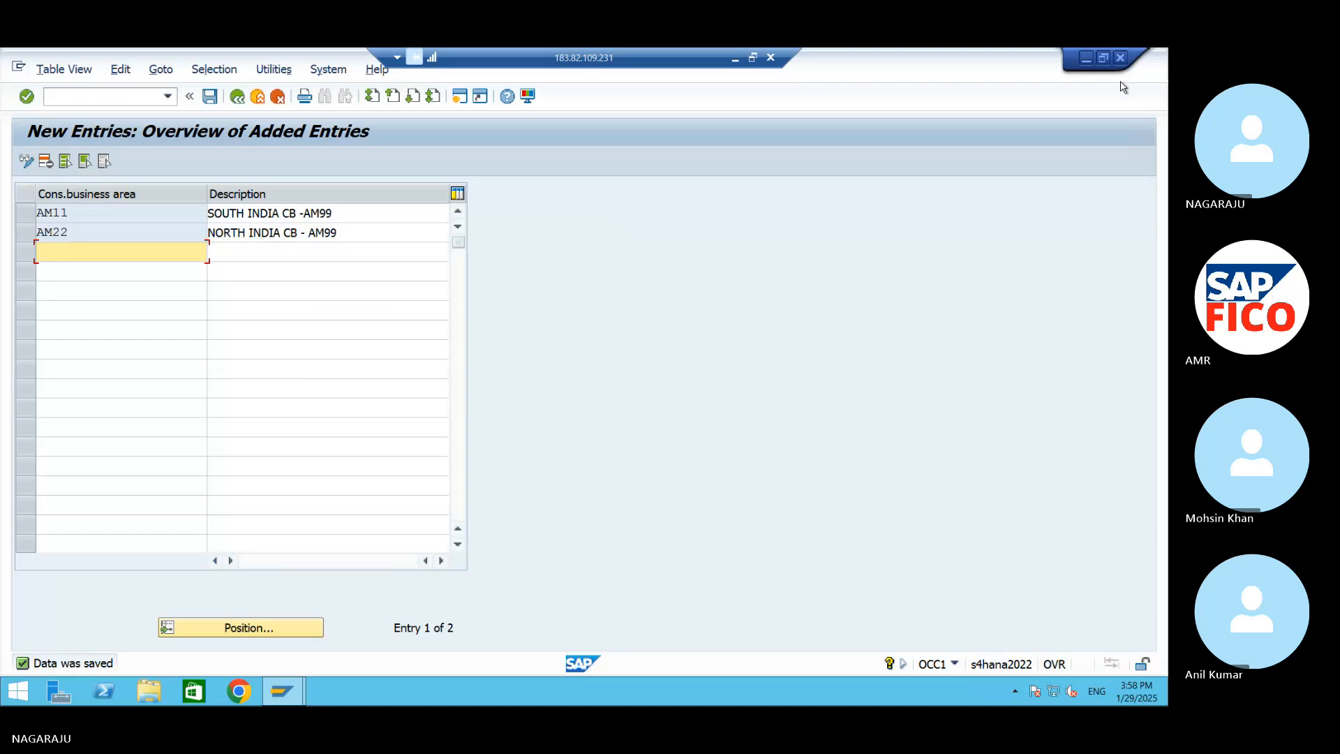
- Switch to the Word notes and append "AM11, AM22" to the consolidation business area line
{"action": "left_click", "coordinate": [1086, 59]}
{"action": "left_click", "coordinate": [755, 56]}
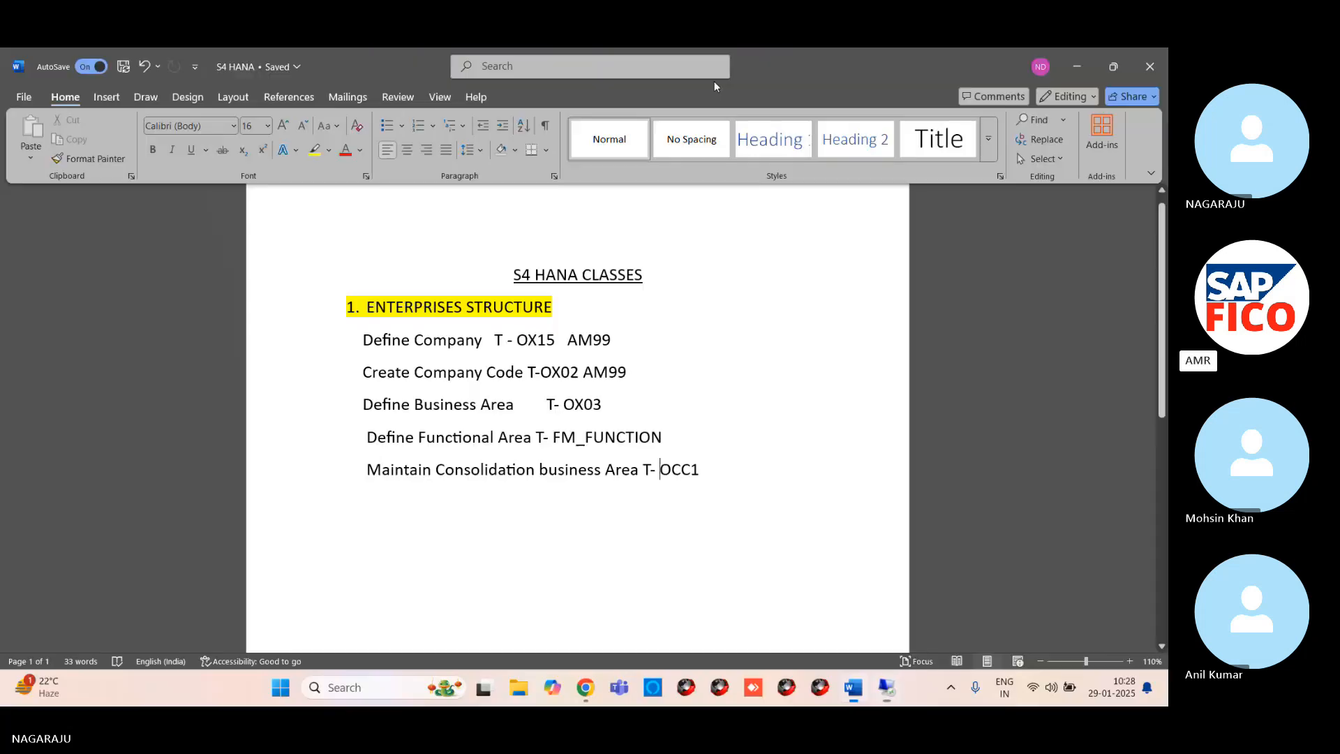
{"action": "left_click", "coordinate": [723, 464]}
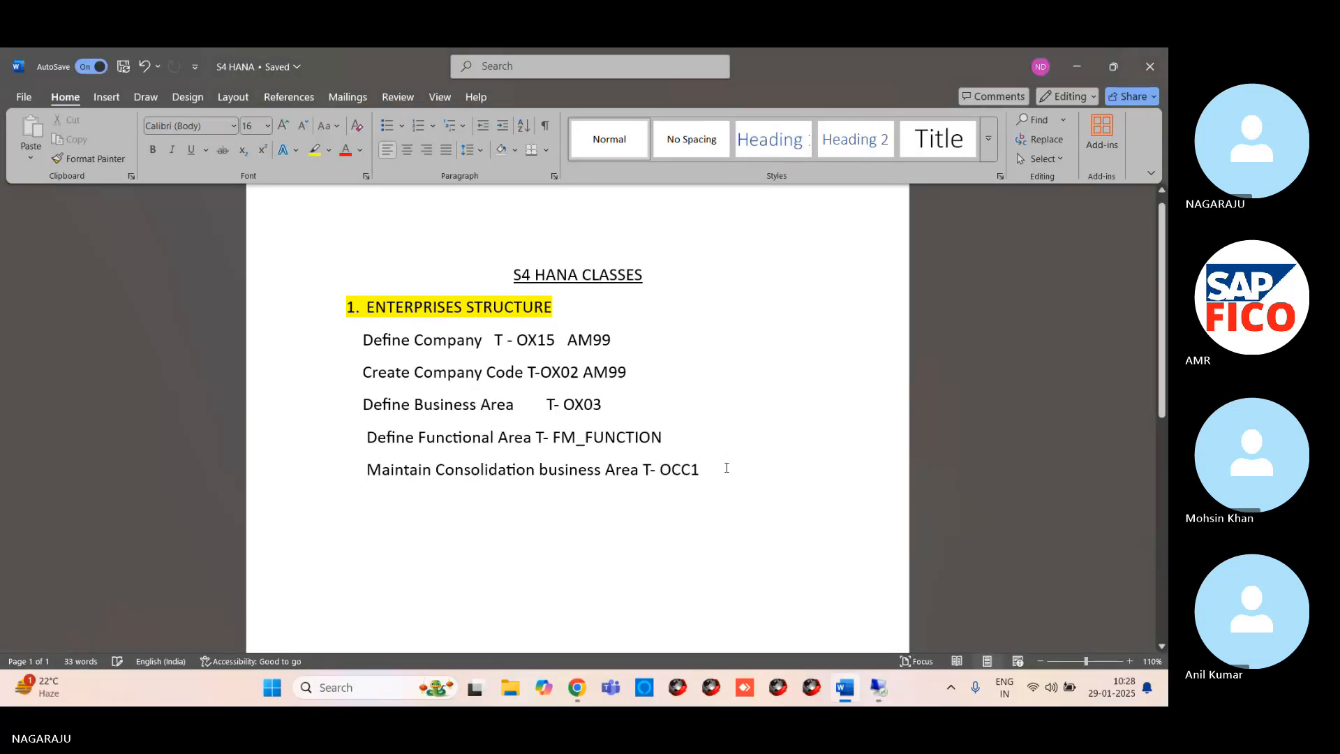
{"action": "type", "text": "AM11, A"}
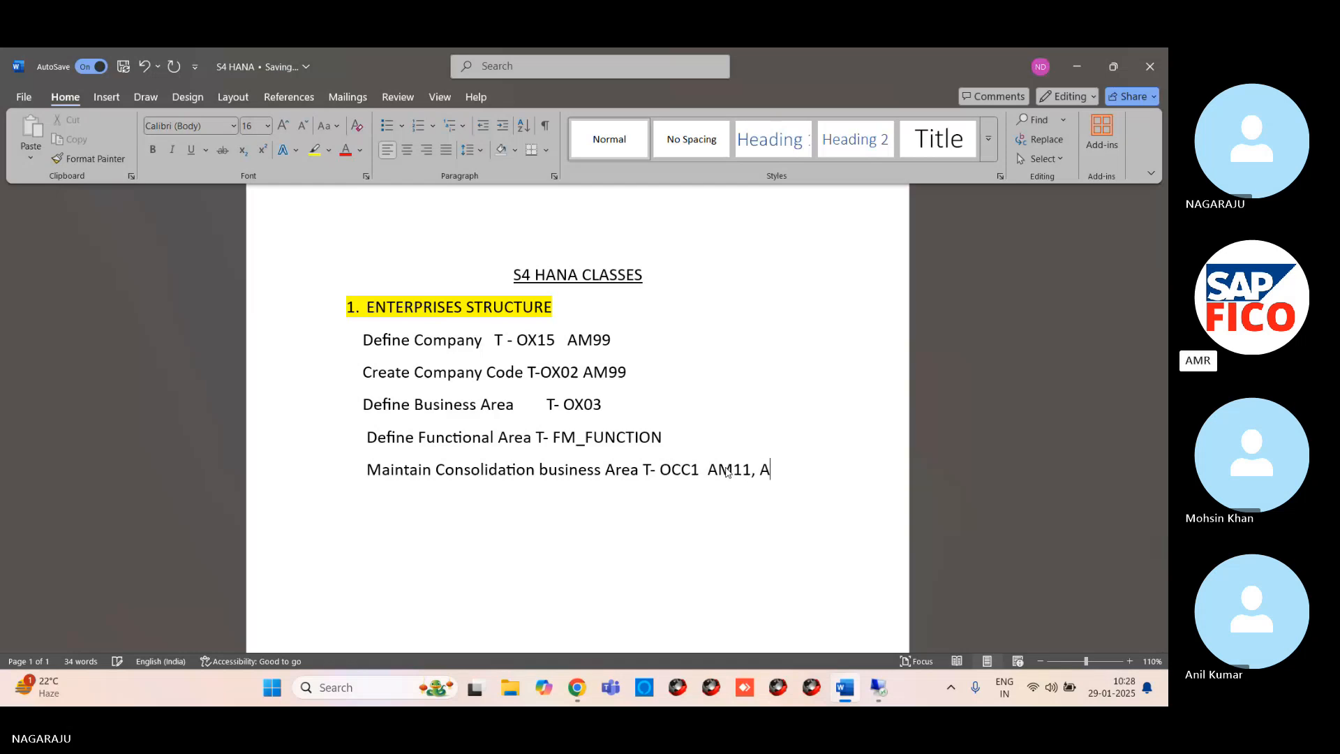
{"action": "type", "text": "M22"}
- Start a new line reading "Maintain FM Area -" below the consolidation business area line
{"action": "double_click", "coordinate": [354, 492]}
{"action": "type", "text": "Maintain FM Area"}
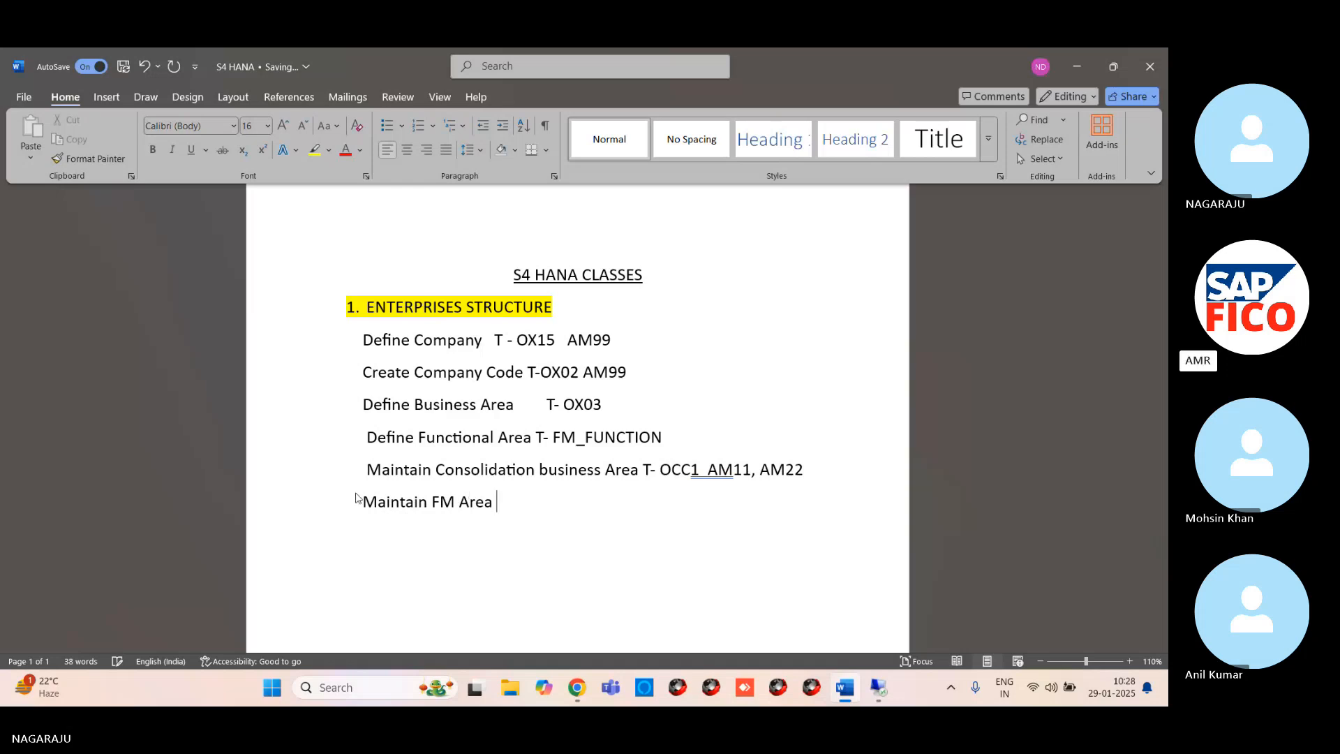
{"action": "type", "text": " -"}
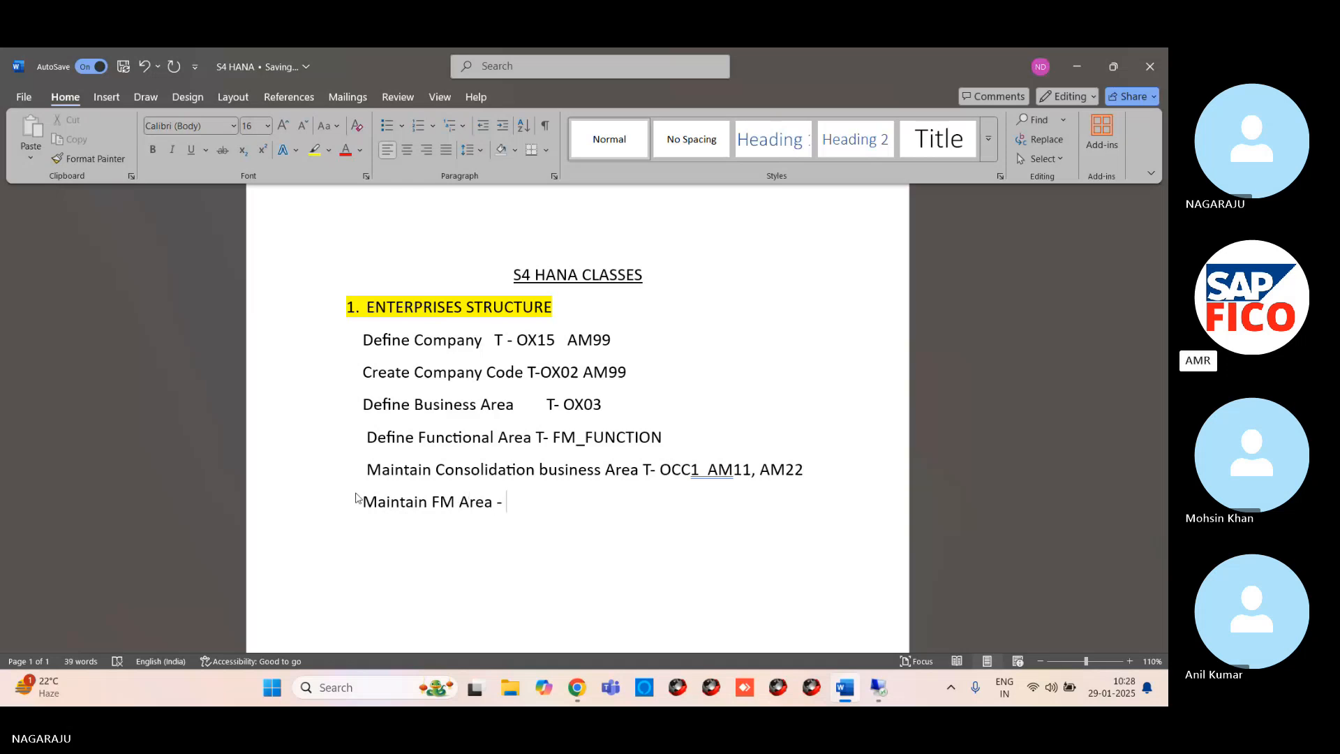
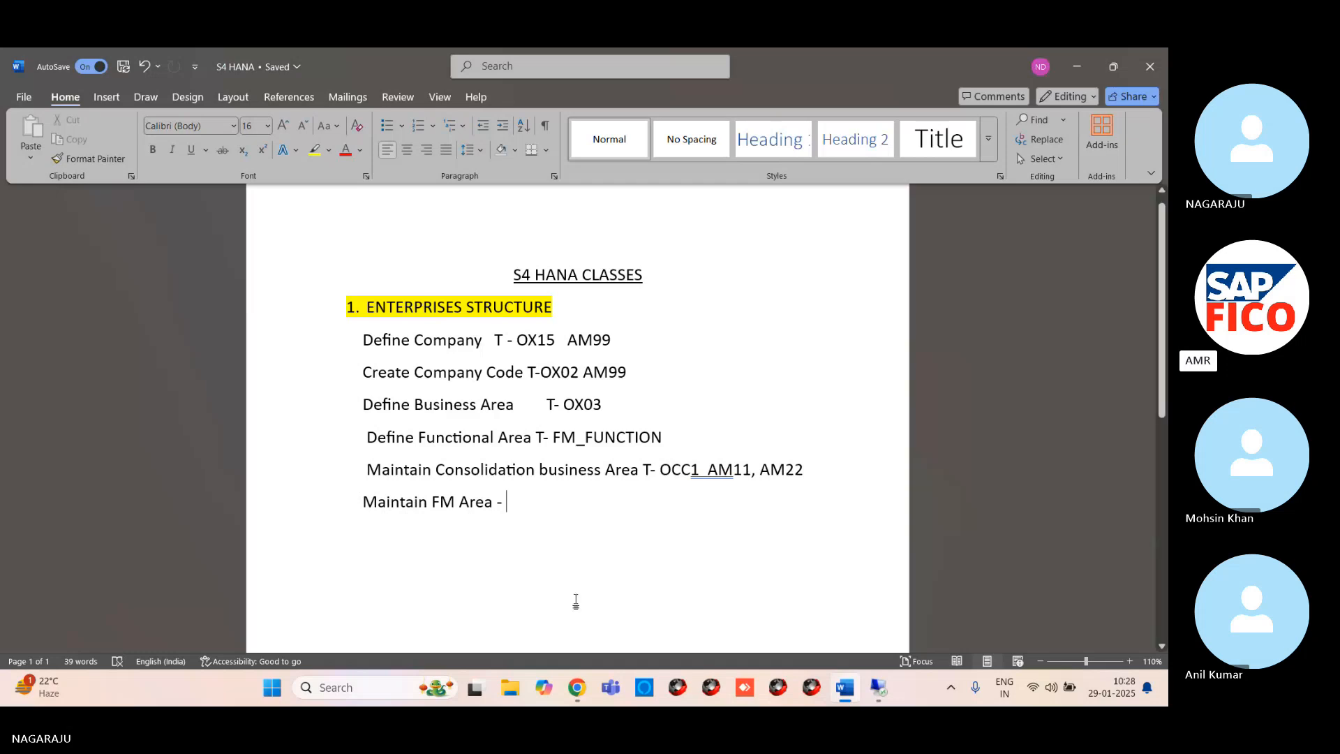
- Switch to the SAP session, leave the consolidation business area maintenance and open the SAP Reference IMG through transaction spro
{"action": "key", "text": "alt+Tab"}
{"action": "mouse_move", "coordinate": [283, 691]}
{"action": "left_click", "coordinate": [333, 661]}
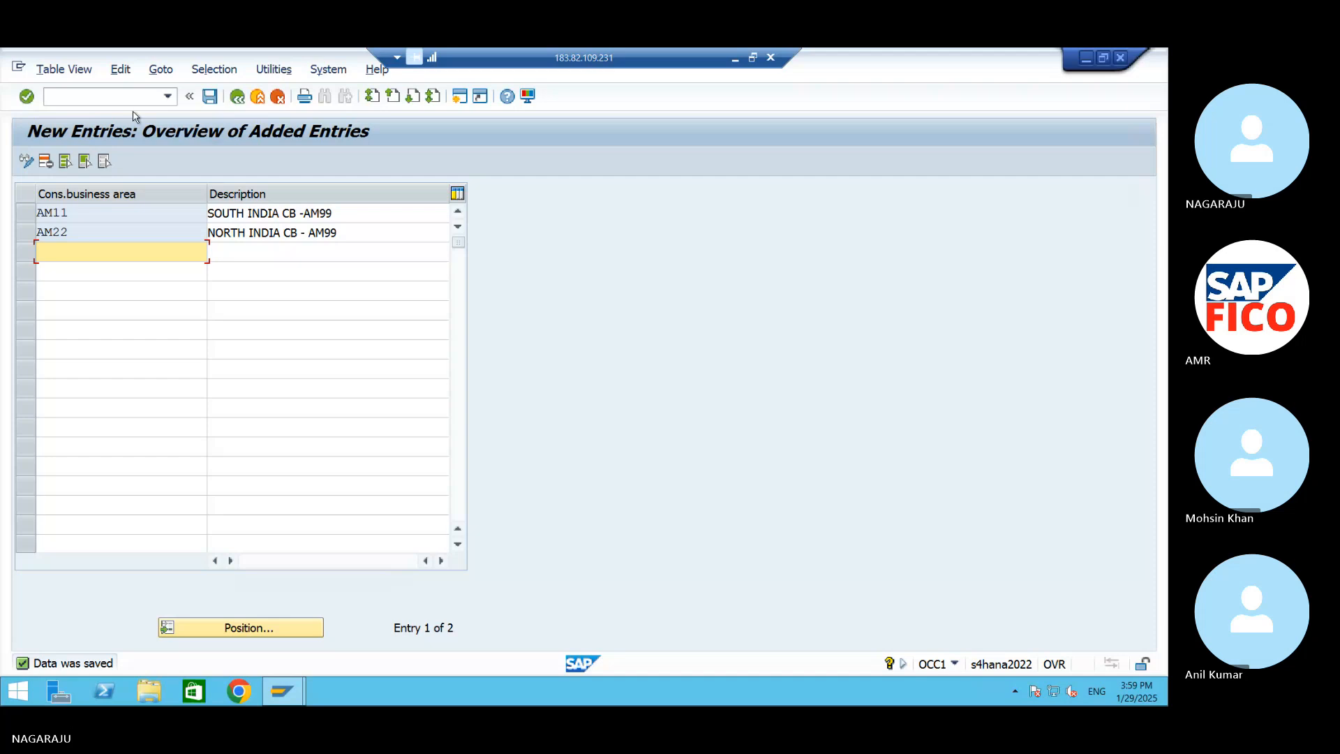
{"action": "left_click", "coordinate": [236, 97]}
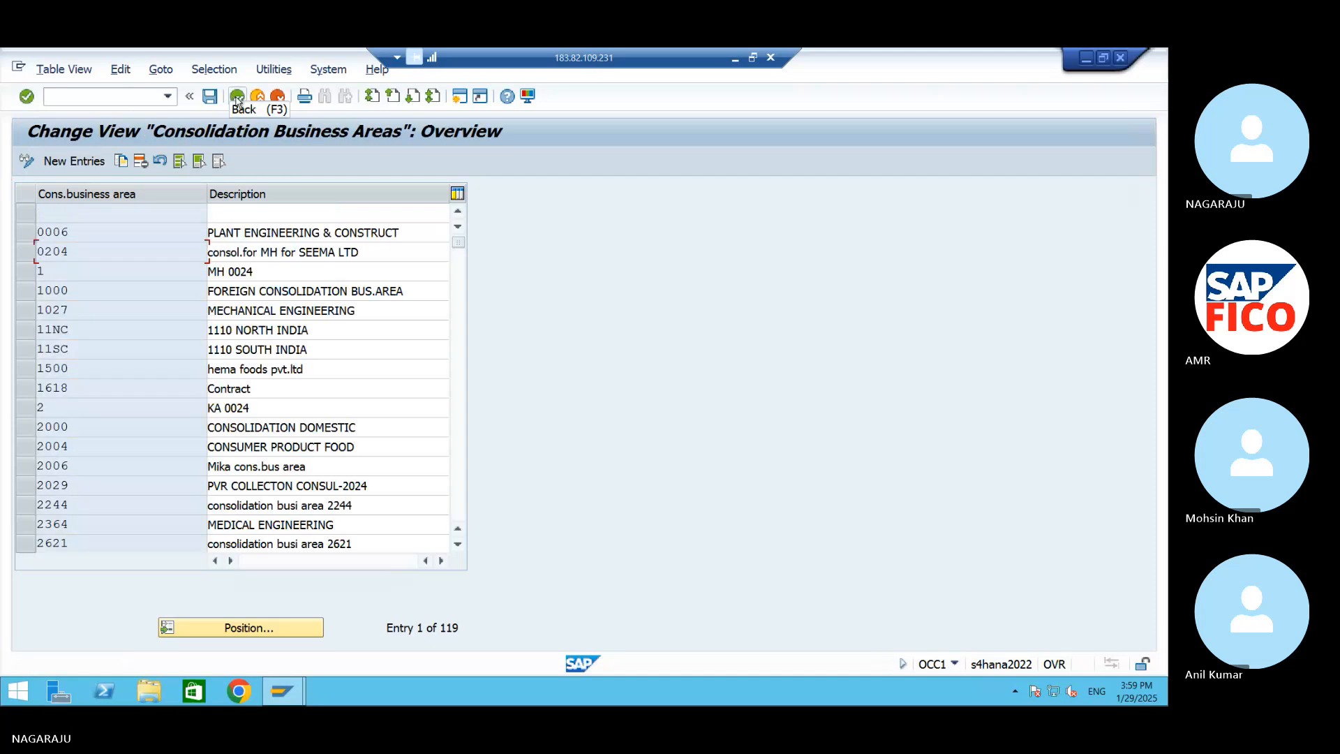
{"action": "left_click", "coordinate": [236, 97]}
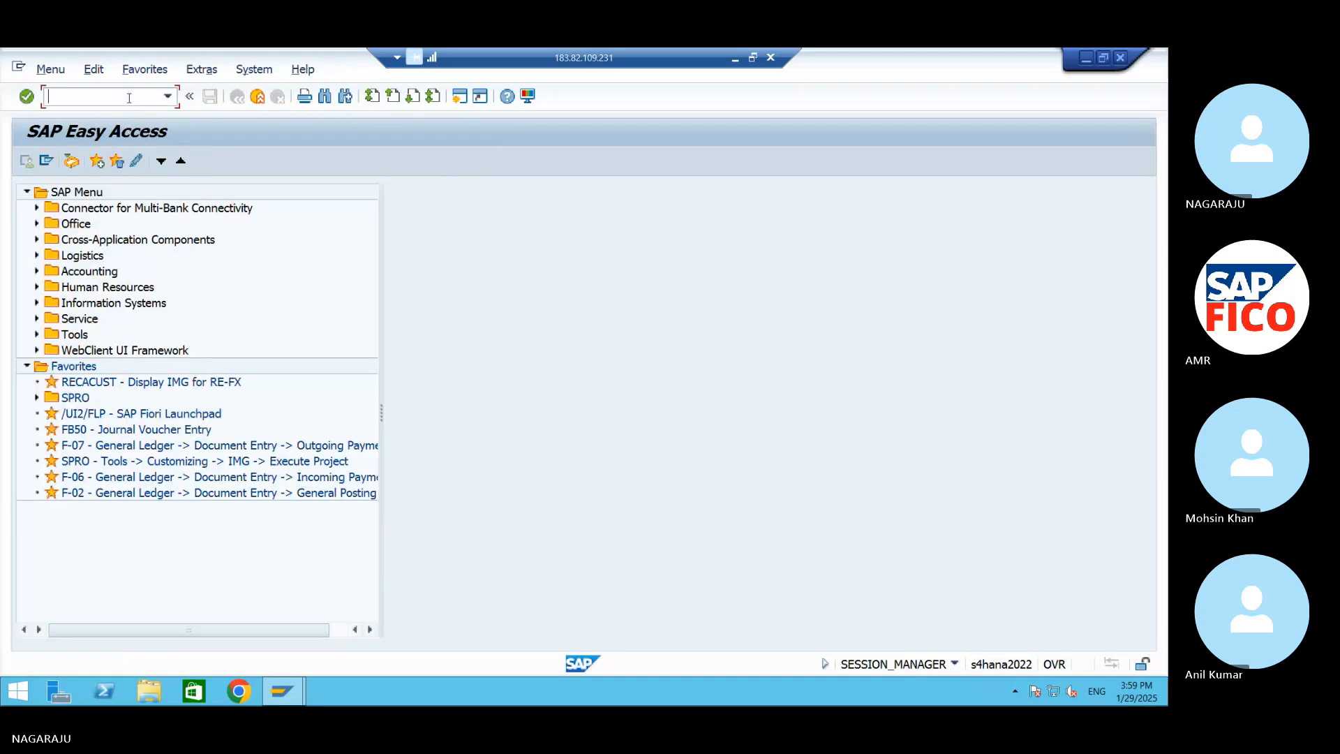
{"action": "type", "text": "spro"}
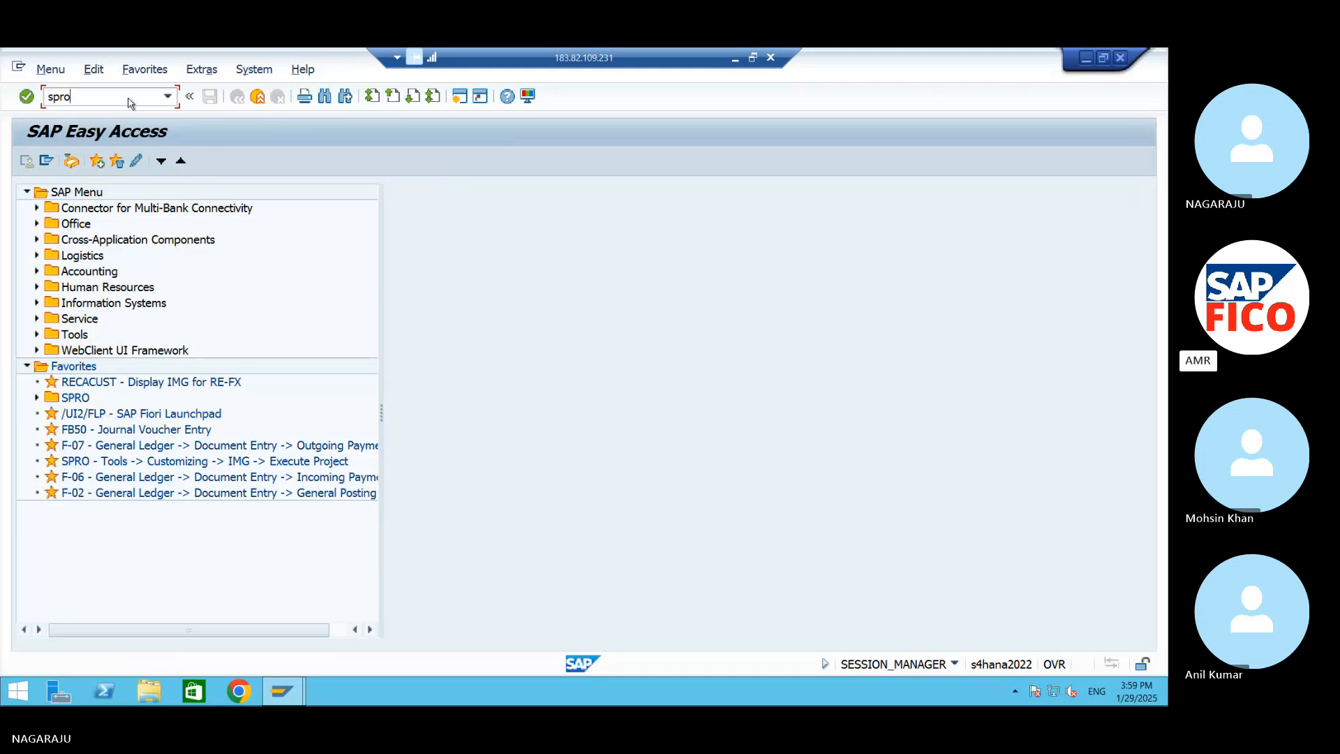
{"action": "key", "text": "Return"}
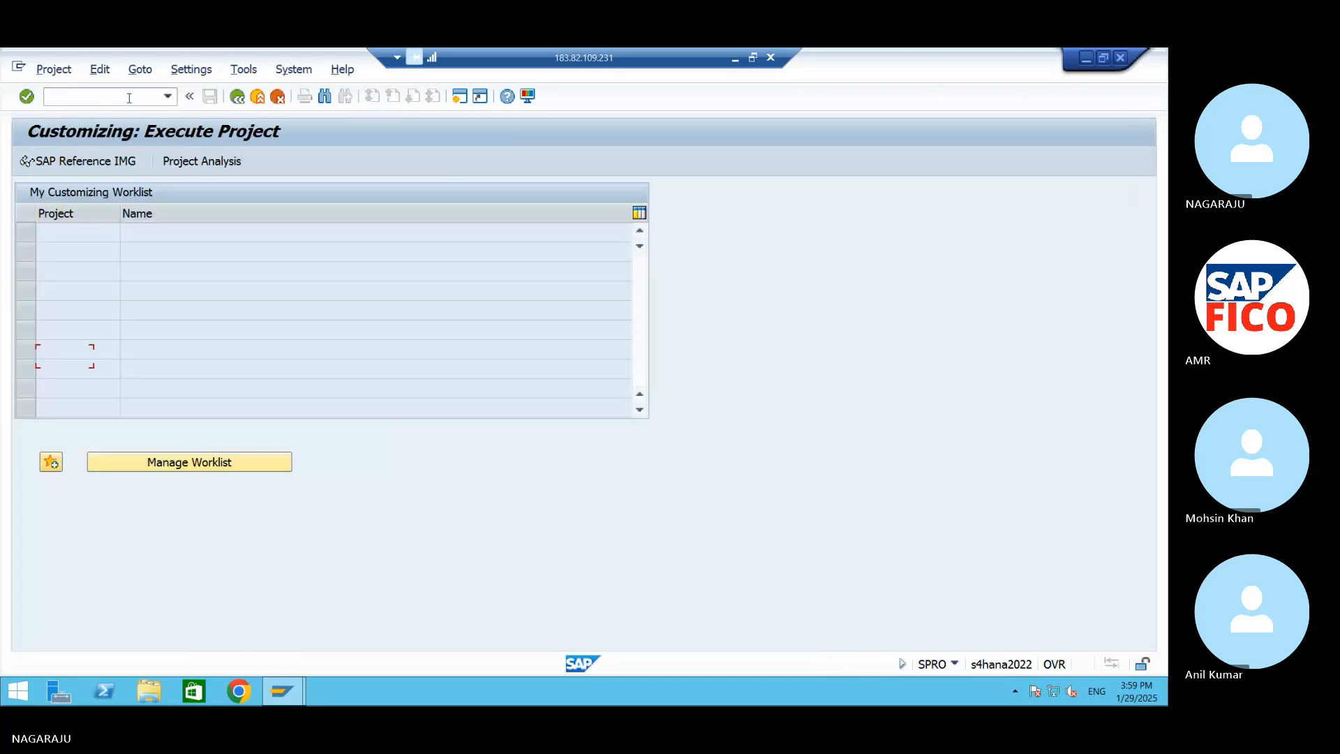
{"action": "key", "text": "F5"}
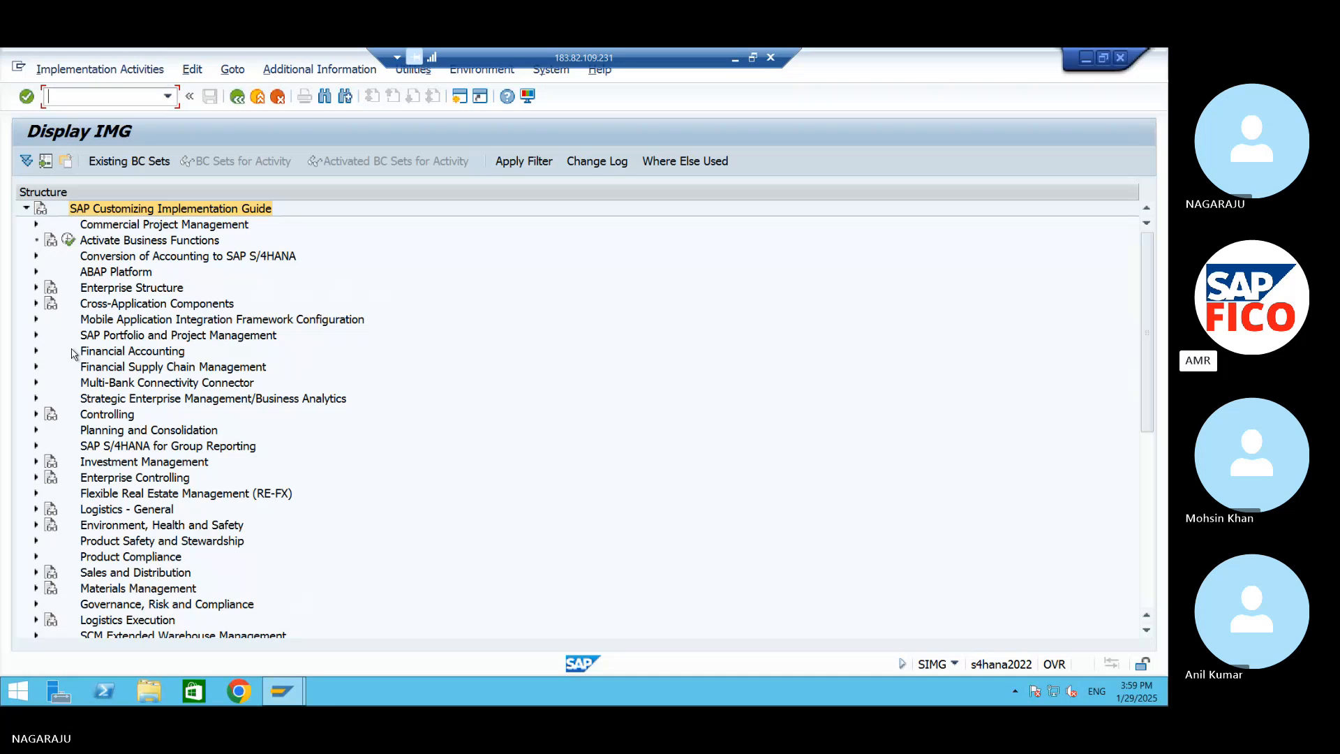
- Expand Enterprise Structure, Definition and Financial Accounting in the IMG, then open Maintain FM Area and return to the tree
{"action": "left_click", "coordinate": [36, 289]}
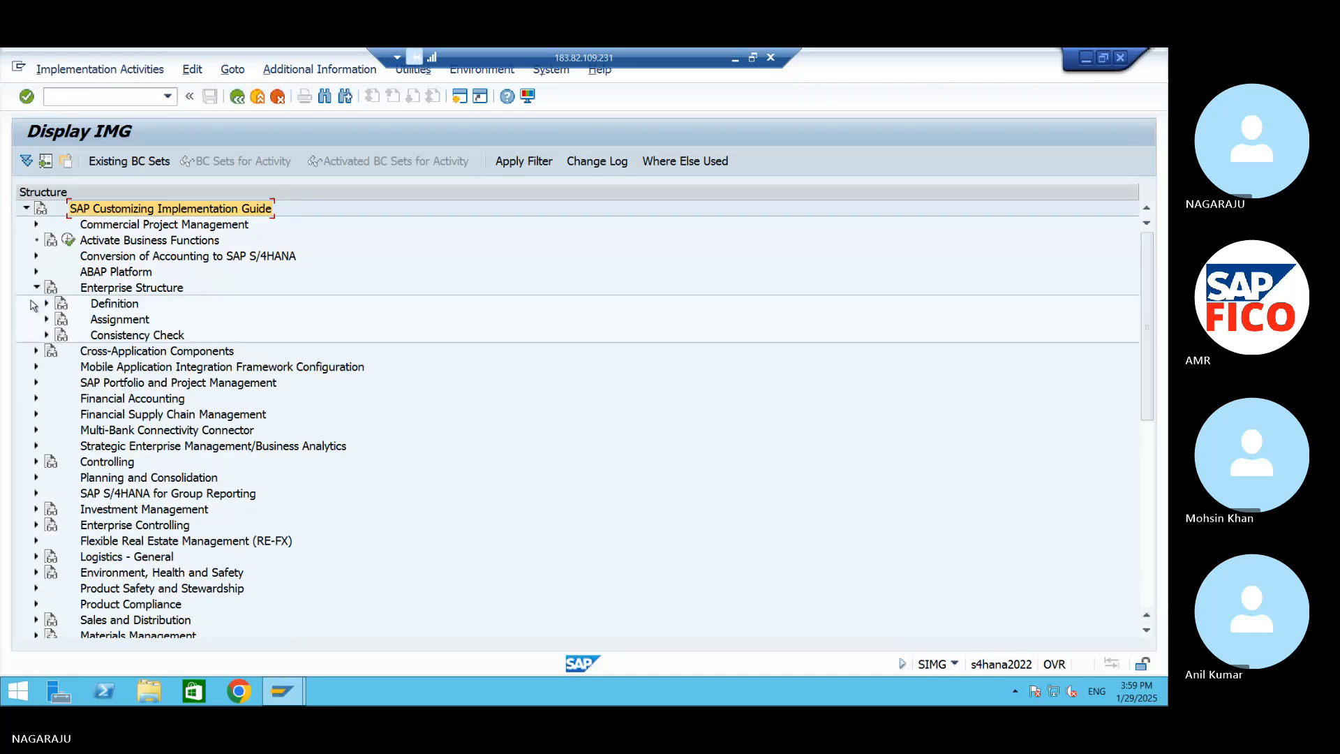
{"action": "left_click", "coordinate": [47, 304]}
{"action": "left_click", "coordinate": [57, 319]}
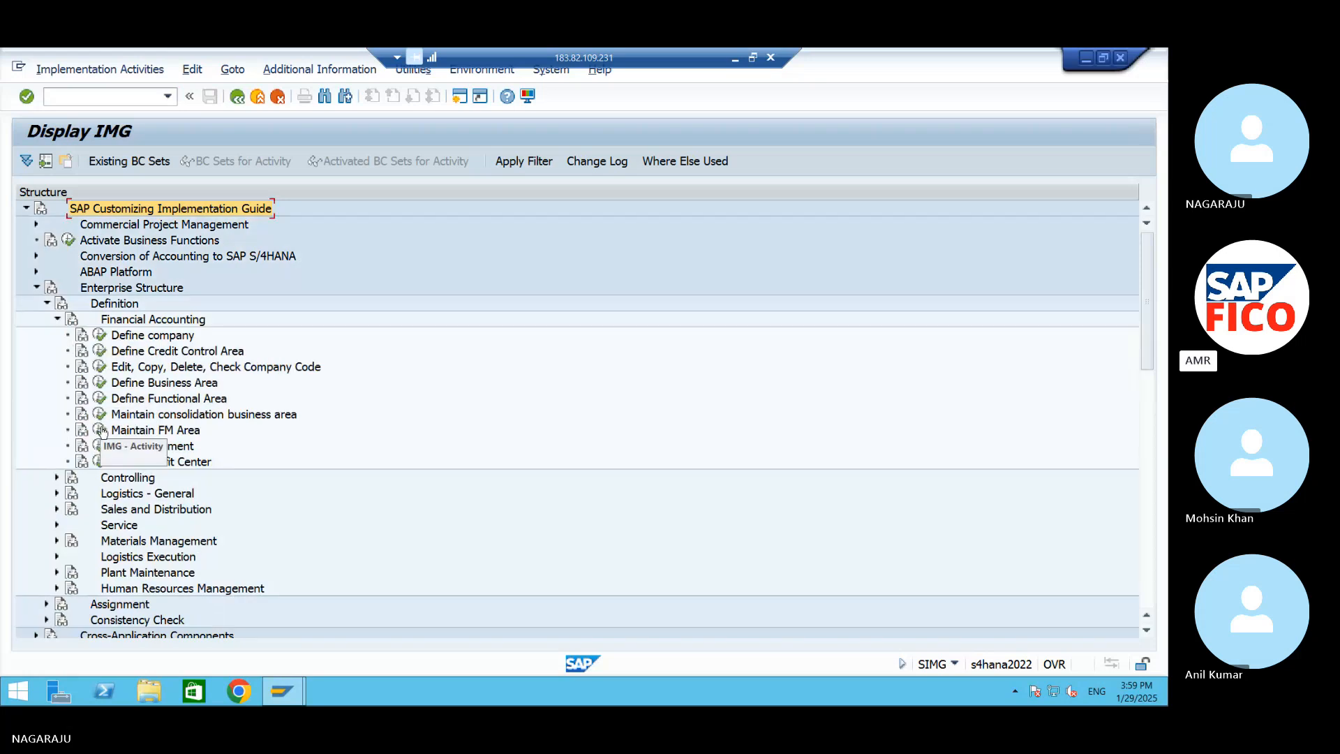
{"action": "left_click", "coordinate": [102, 431]}
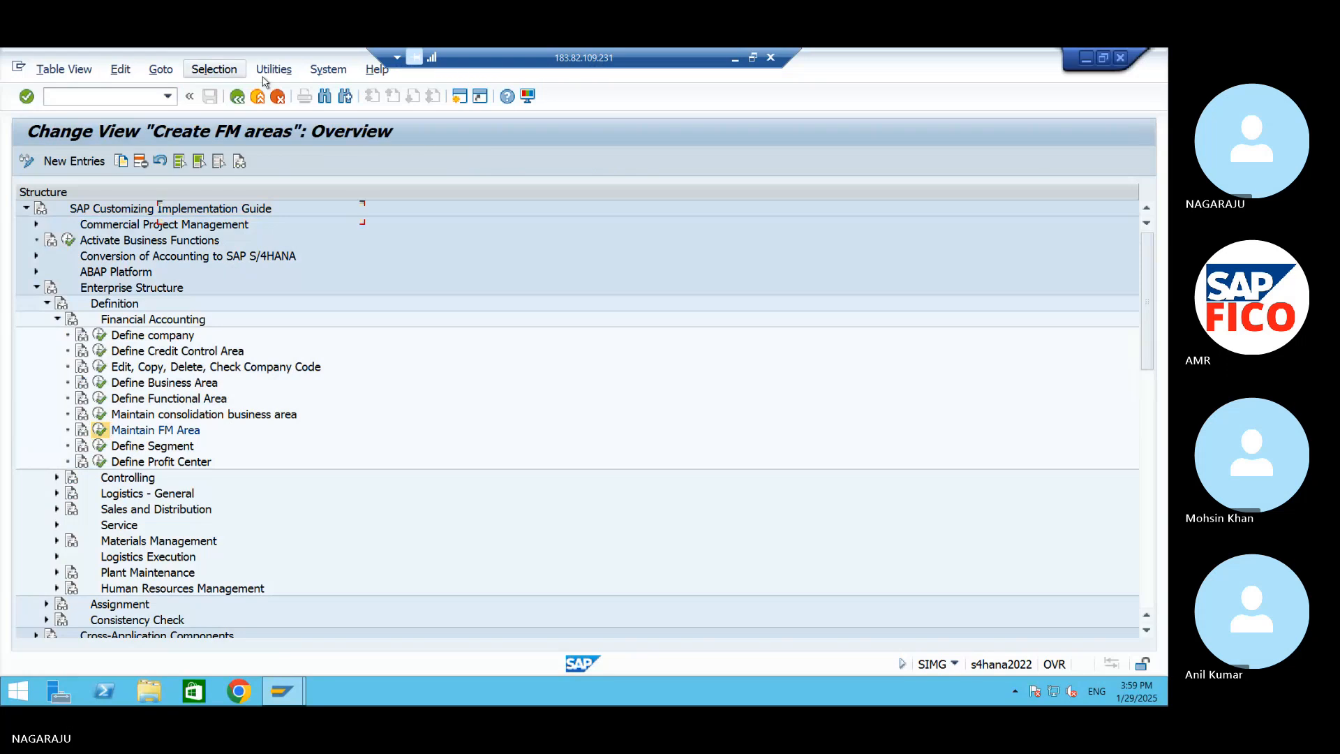
{"action": "left_click", "coordinate": [238, 96]}
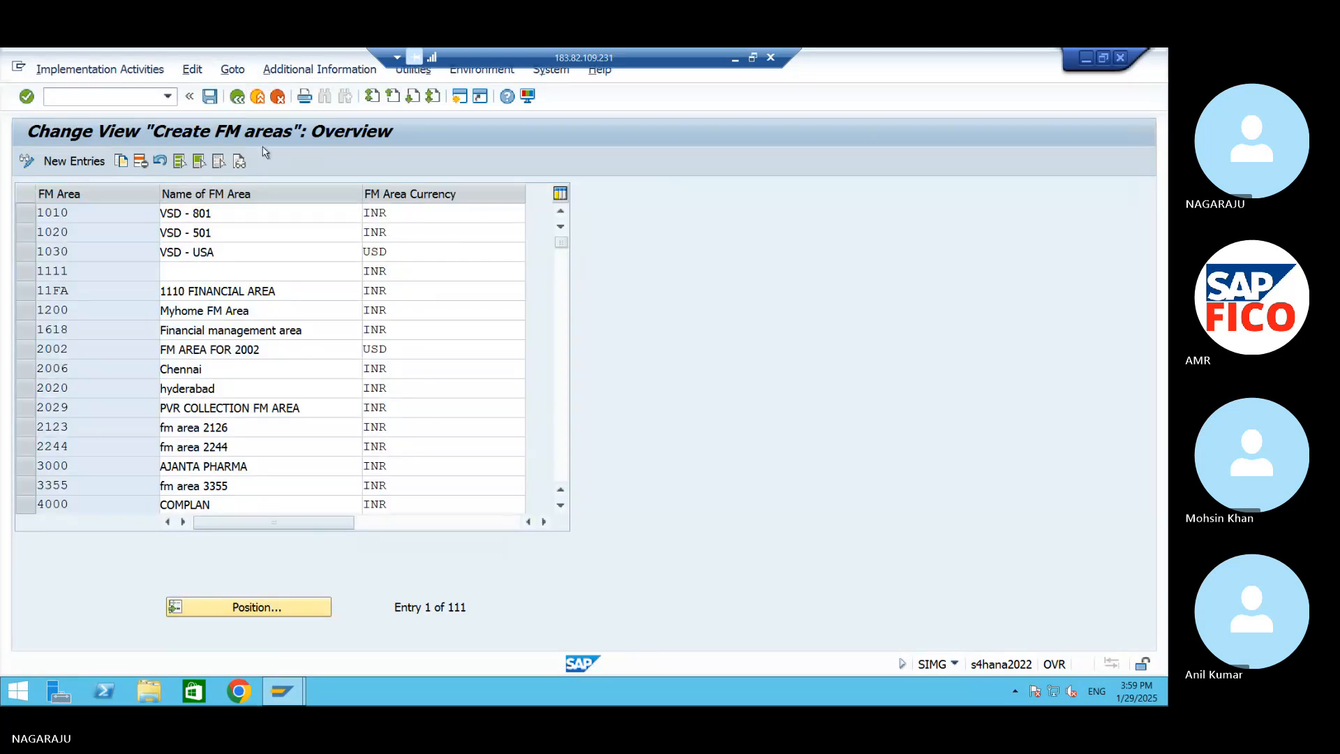
- Display the IMG activity keys as additional information and widen their column to read the Maintain FM Area key in full
{"action": "left_click", "coordinate": [293, 70]}
{"action": "mouse_move", "coordinate": [391, 91]}
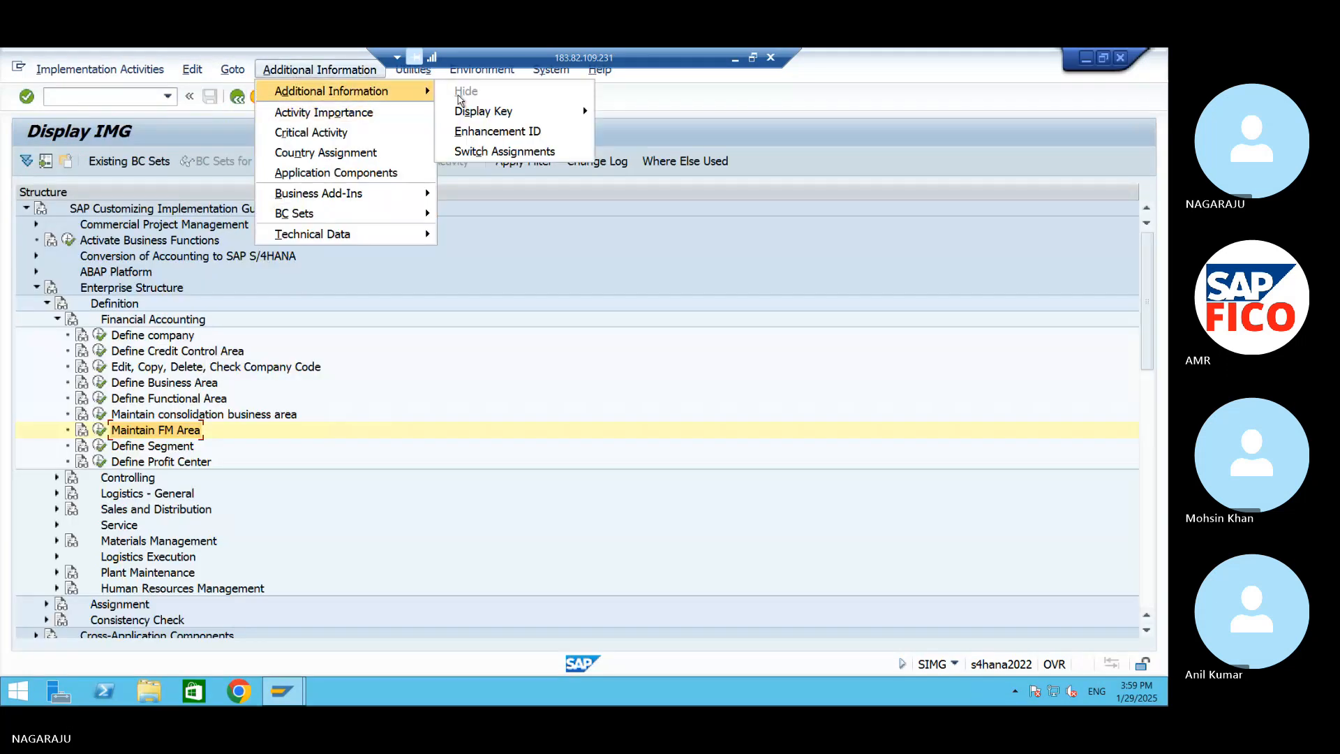
{"action": "mouse_move", "coordinate": [516, 113]}
{"action": "left_click", "coordinate": [649, 131]}
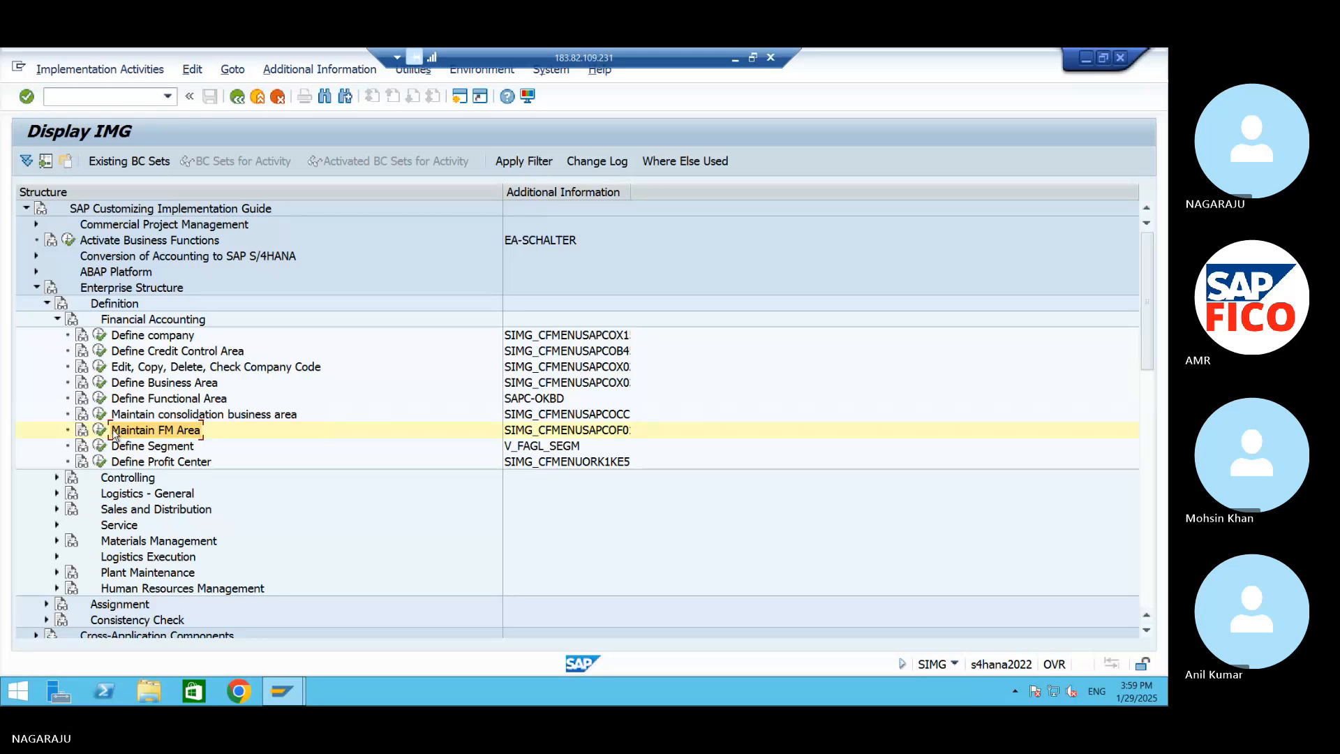
{"action": "left_click_drag", "start_coordinate": [632, 198], "coordinate": [654, 198]}
- Switch to the Word notes and complete the Maintain FM Area line with "T – OF01"
{"action": "left_click", "coordinate": [1084, 57]}
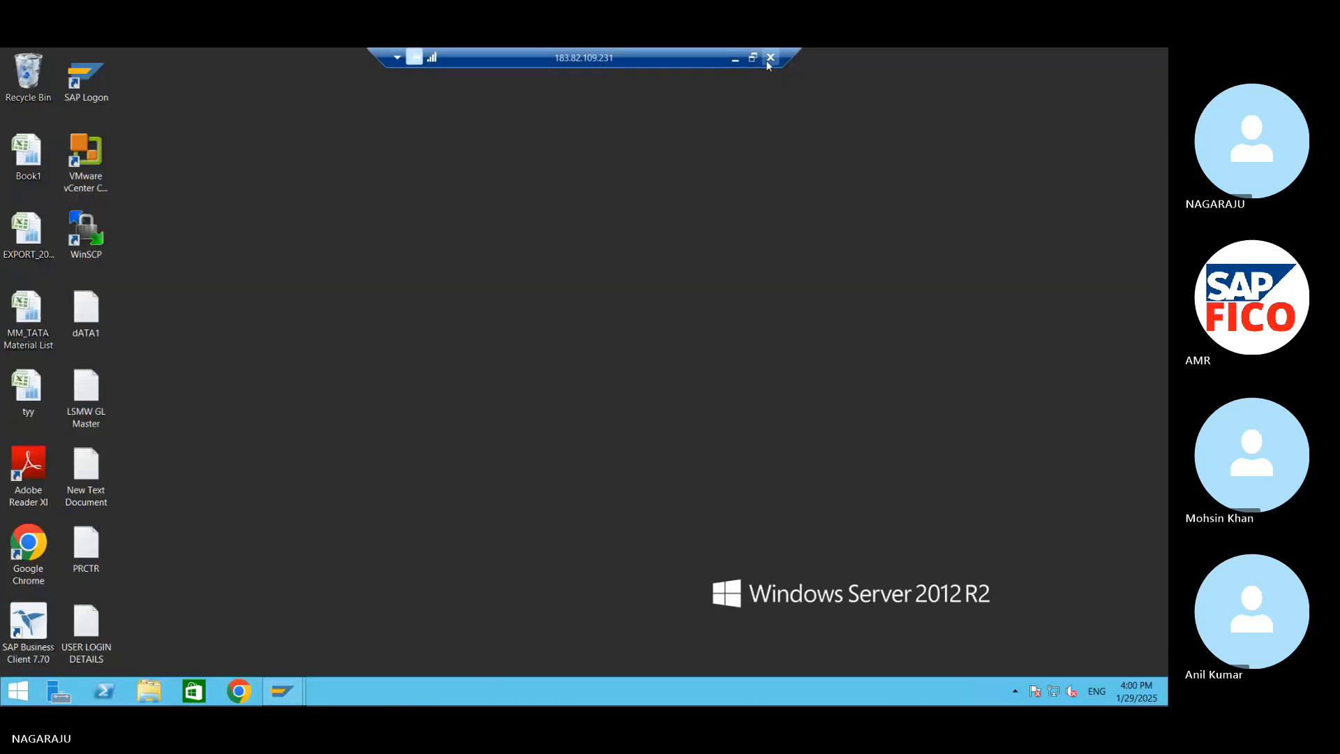
{"action": "left_click", "coordinate": [734, 59]}
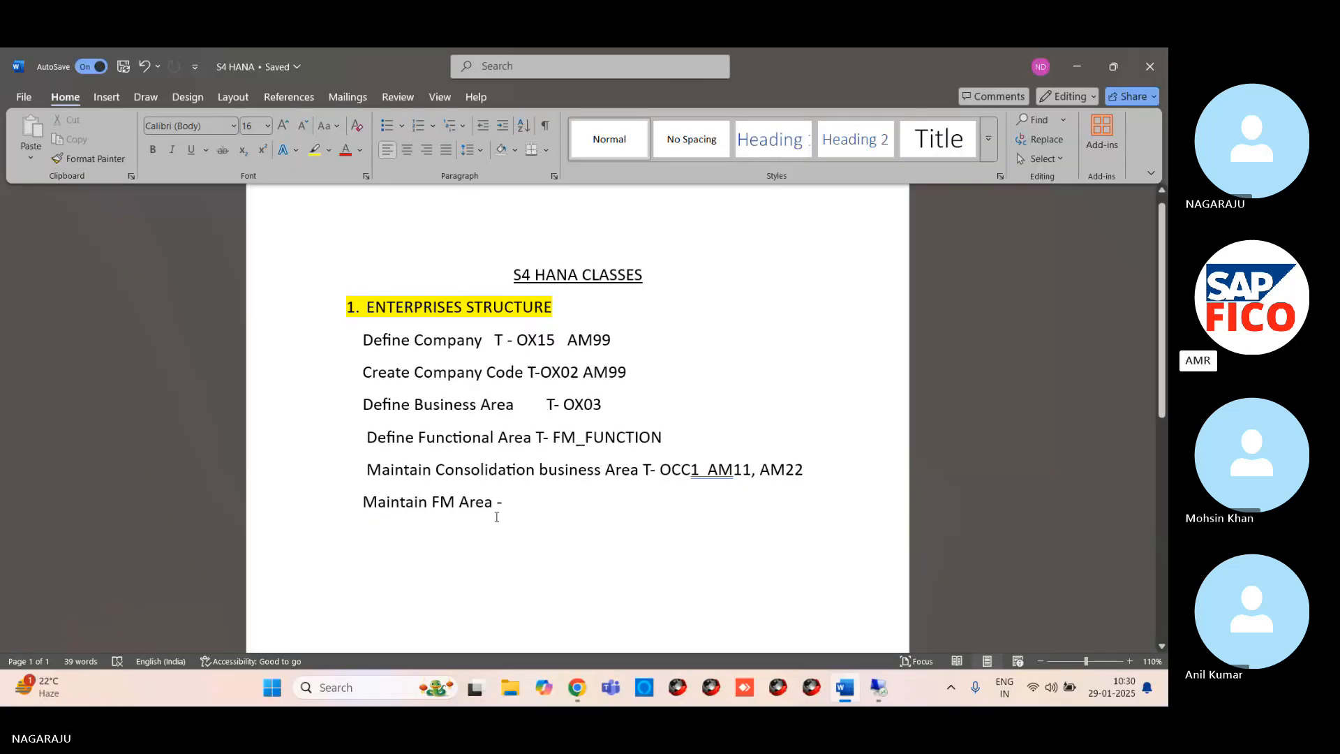
{"action": "type", "text": "T "}
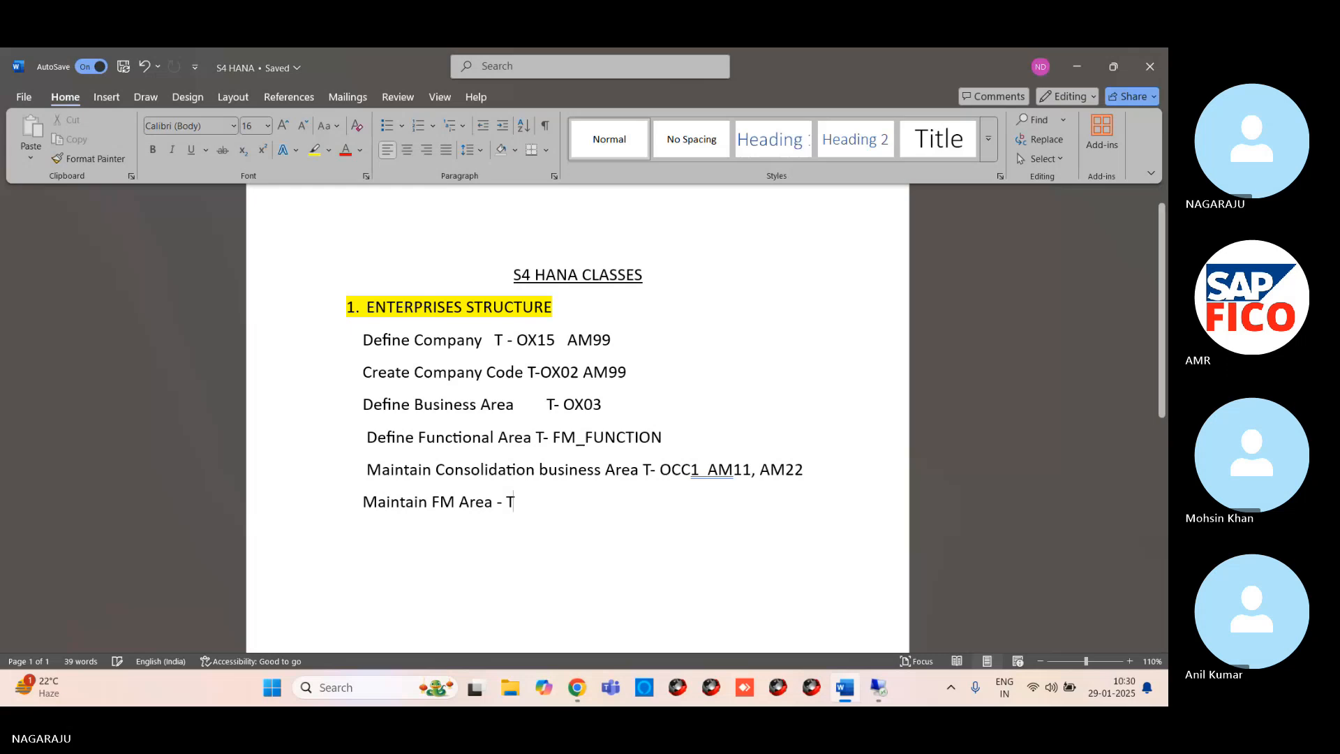
{"action": "type", "text": "- "}
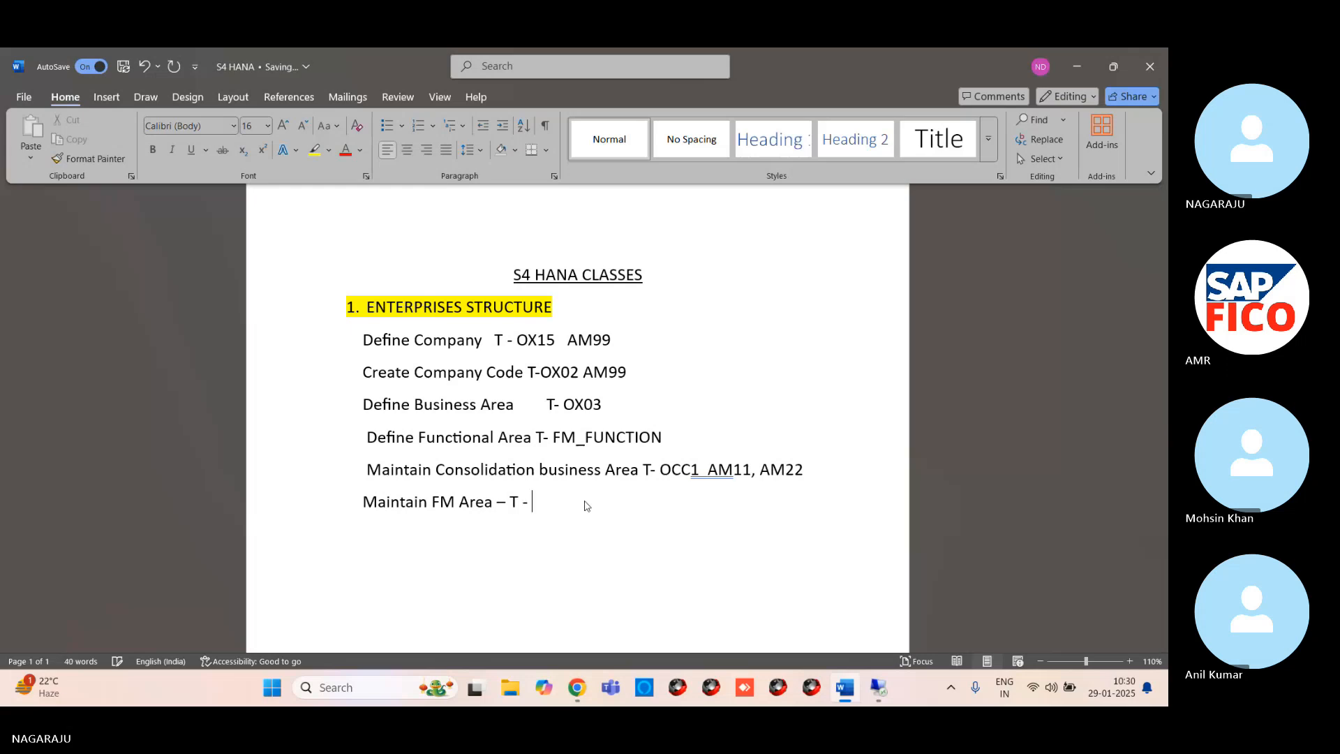
{"action": "type", "text": "OF01"}
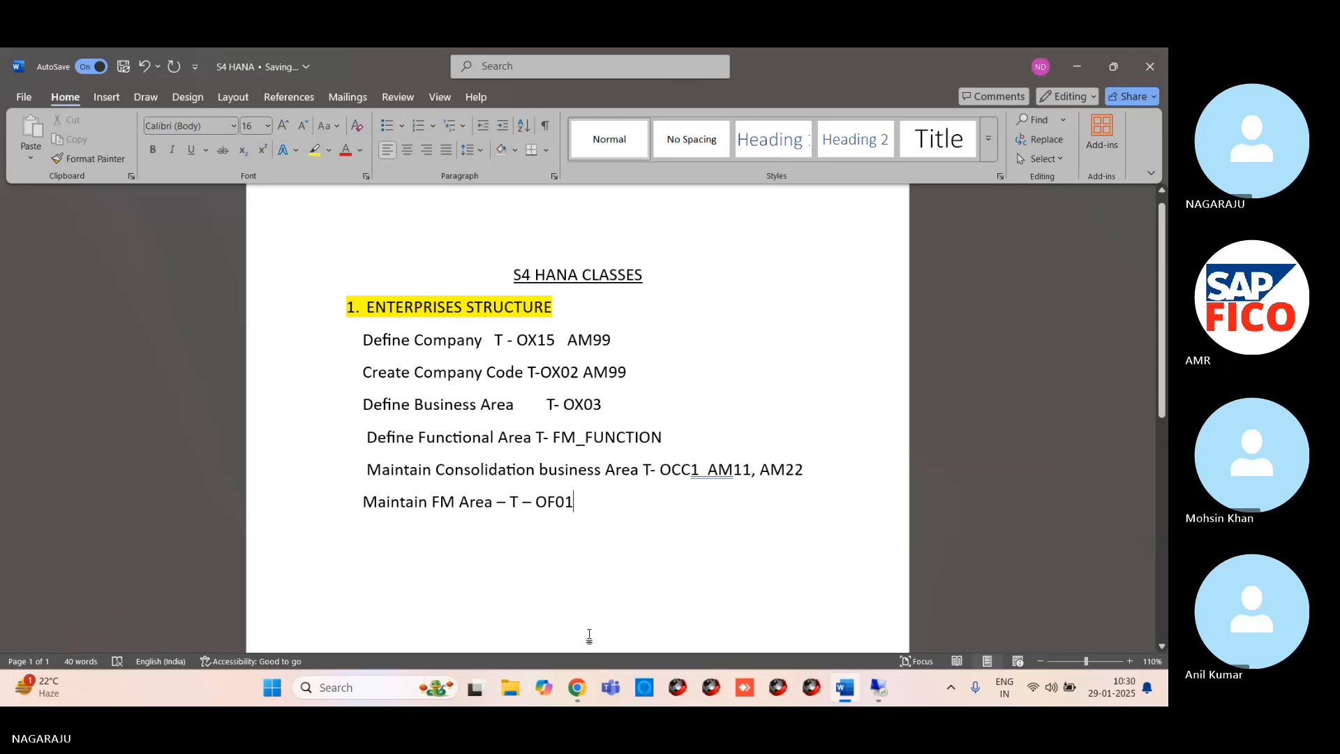
- Return to the SAP IMG, execute the Maintain FM Area activity and start new entries
{"action": "key", "text": "alt+Tab"}
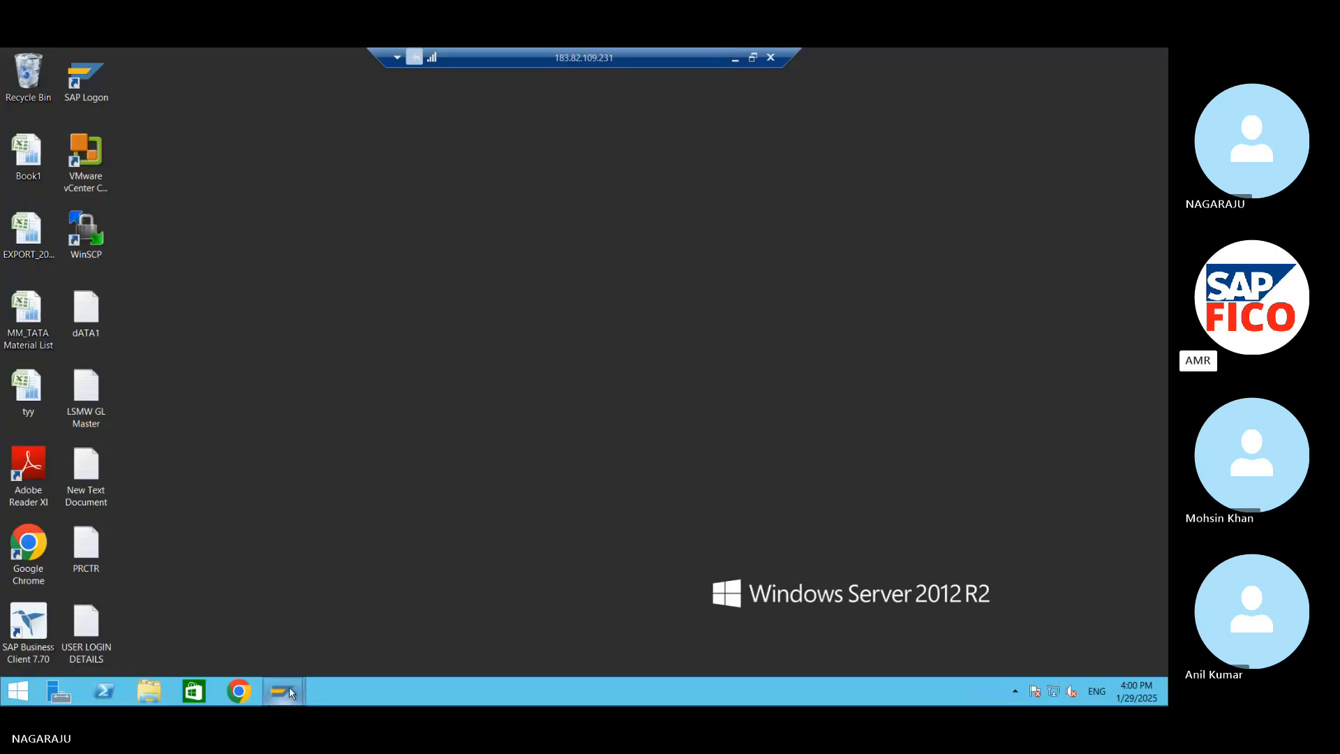
{"action": "mouse_move", "coordinate": [292, 693]}
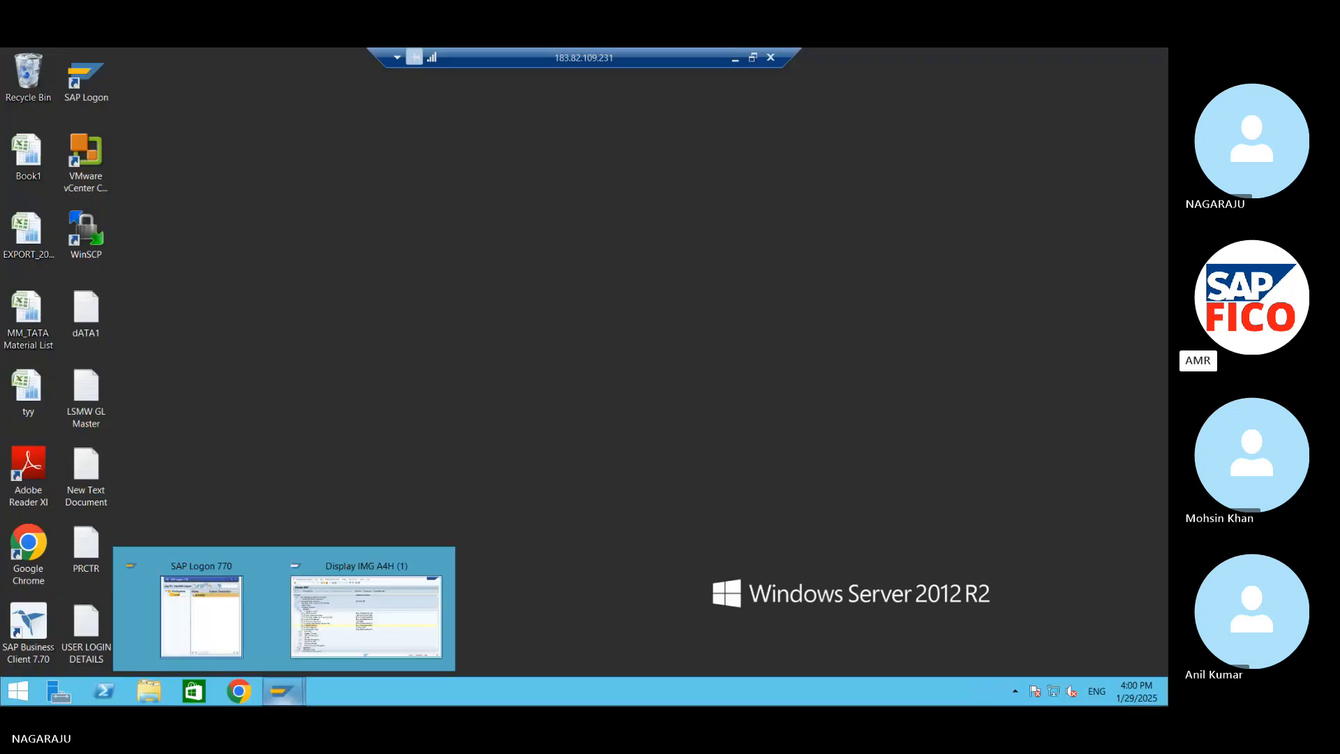
{"action": "left_click", "coordinate": [354, 630]}
{"action": "left_click", "coordinate": [98, 429]}
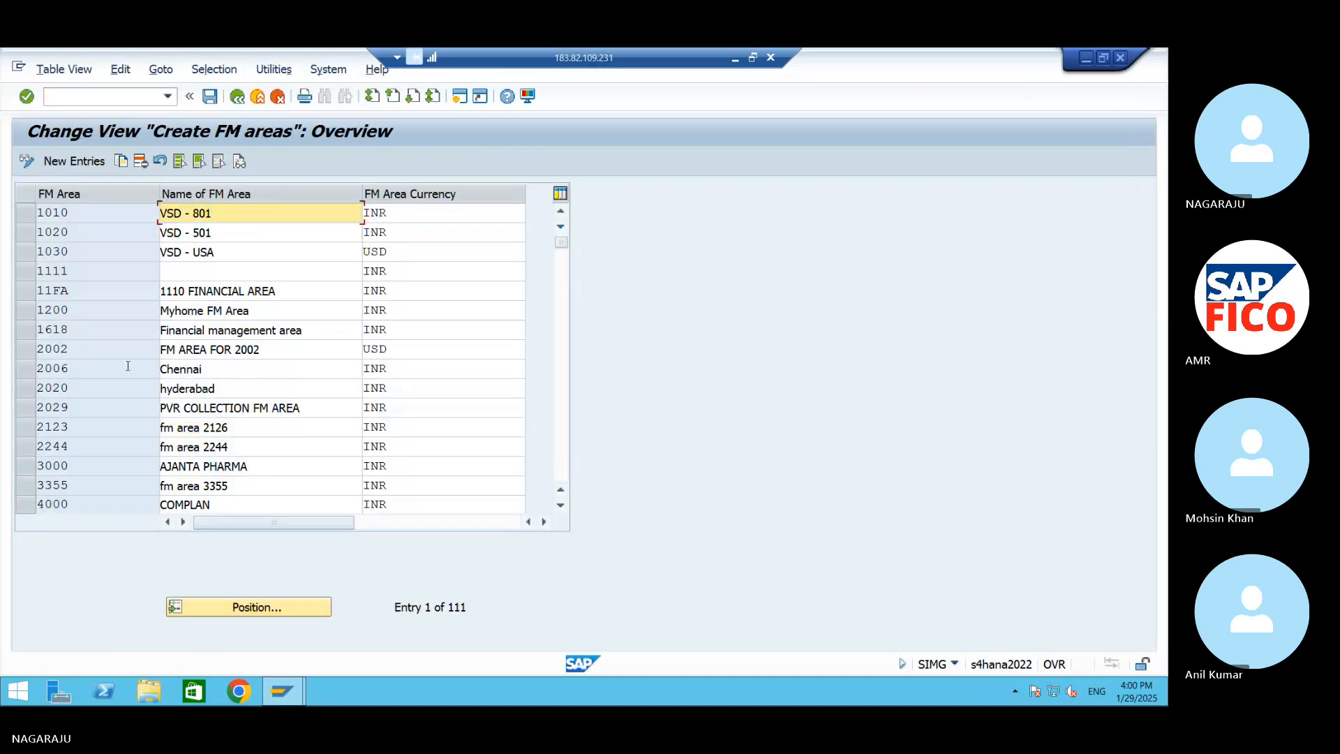
{"action": "left_click", "coordinate": [73, 161]}
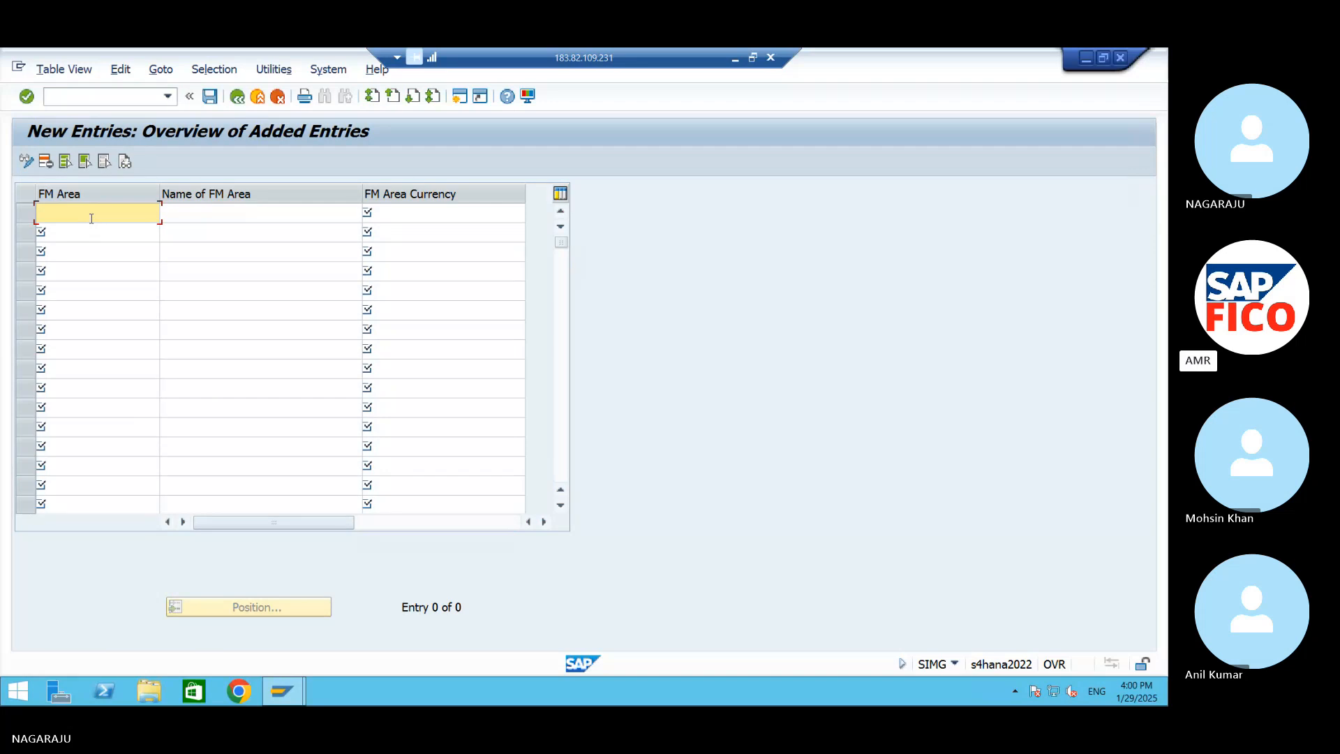
- Enter FM area AMFM with the name "FM AREA- AM99" and currency INR, and try to save it
{"action": "type", "text": "AMFM"}
{"action": "key", "text": "Tab"}
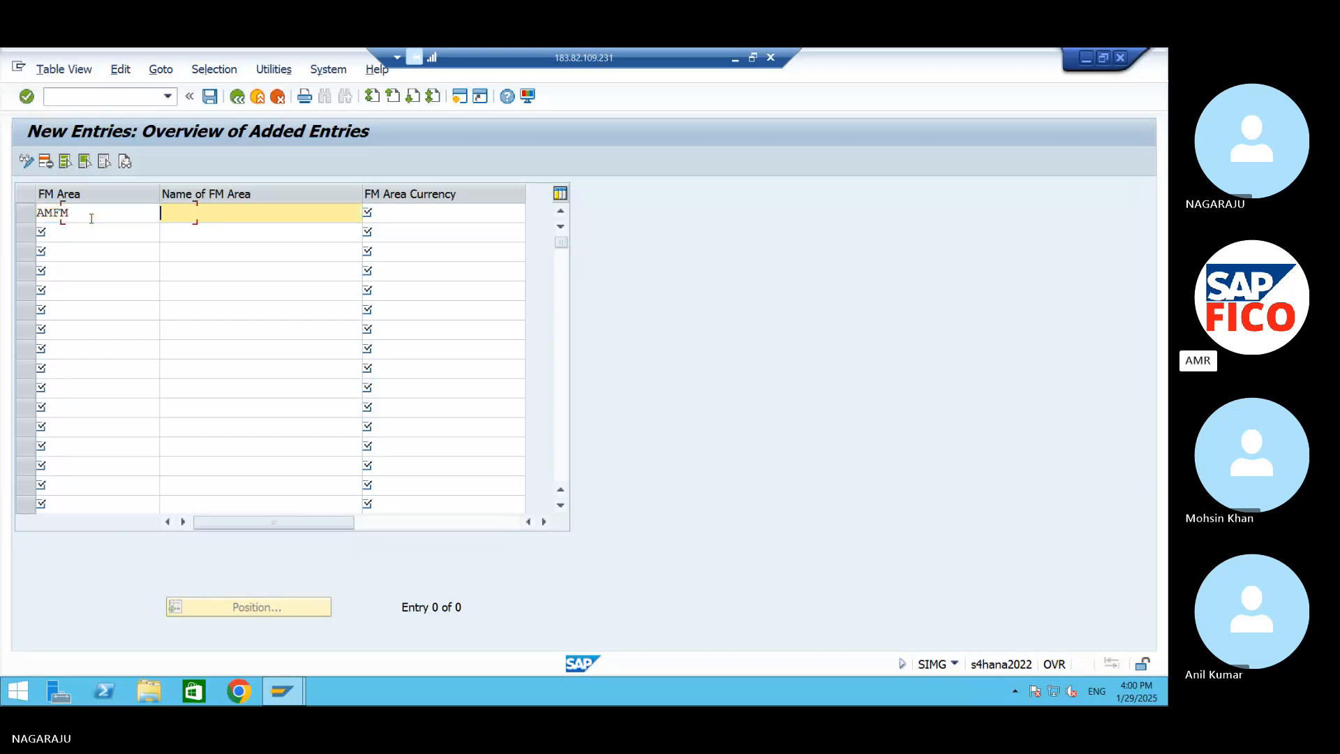
{"action": "type", "text": "FM AREA"}
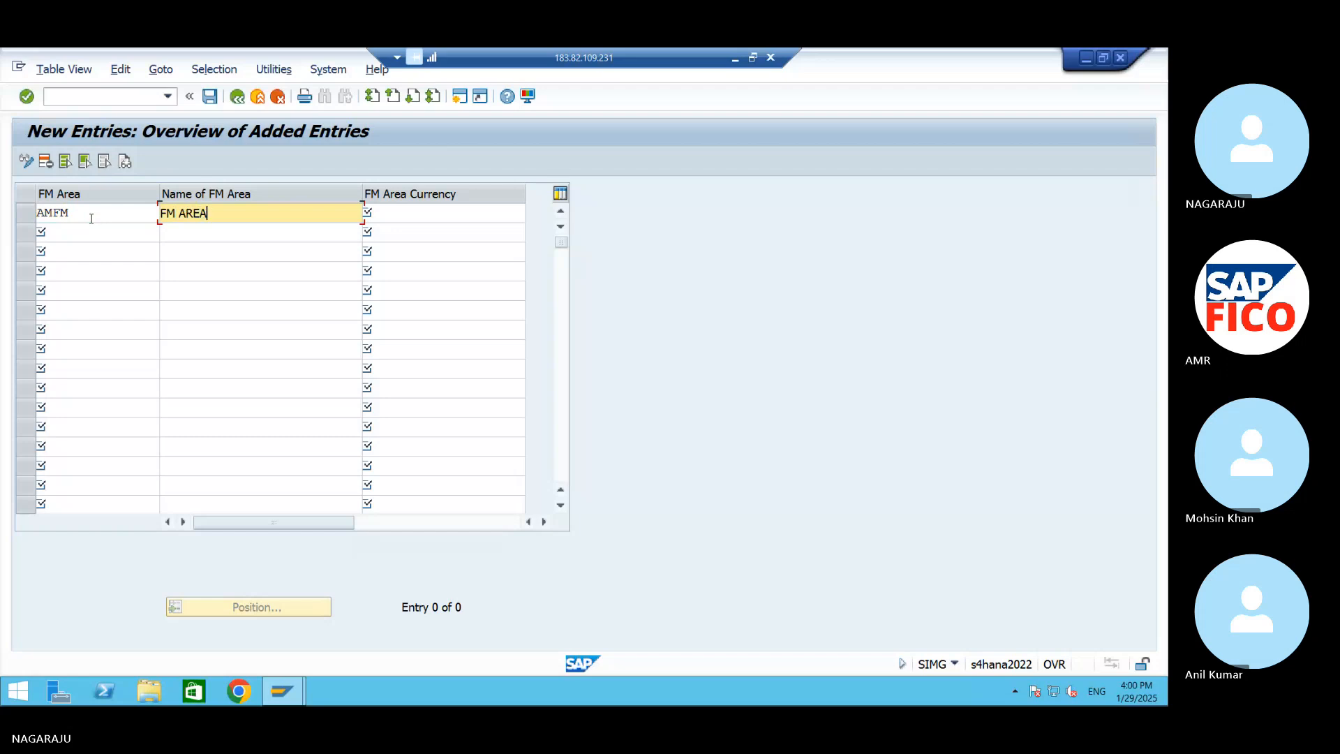
{"action": "type", "text": "- AM99"}
{"action": "left_click", "coordinate": [428, 215]}
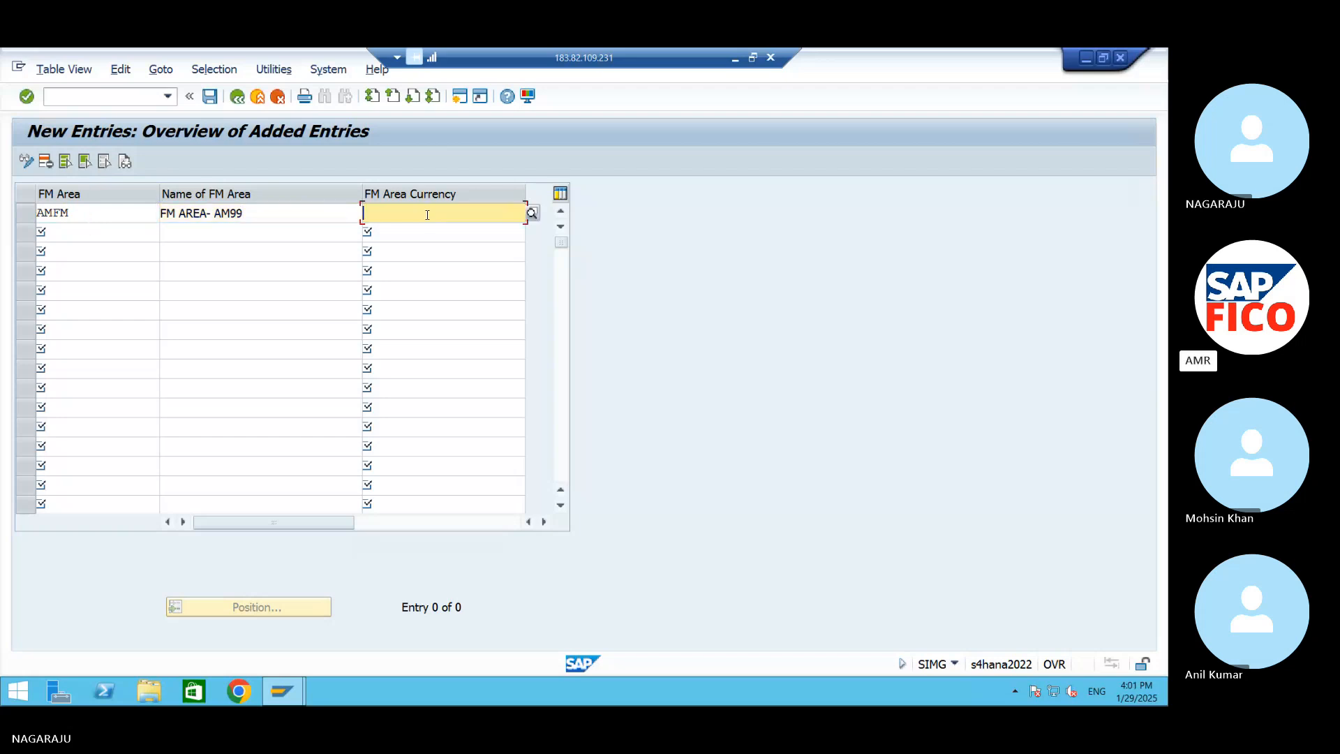
{"action": "type", "text": "INR"}
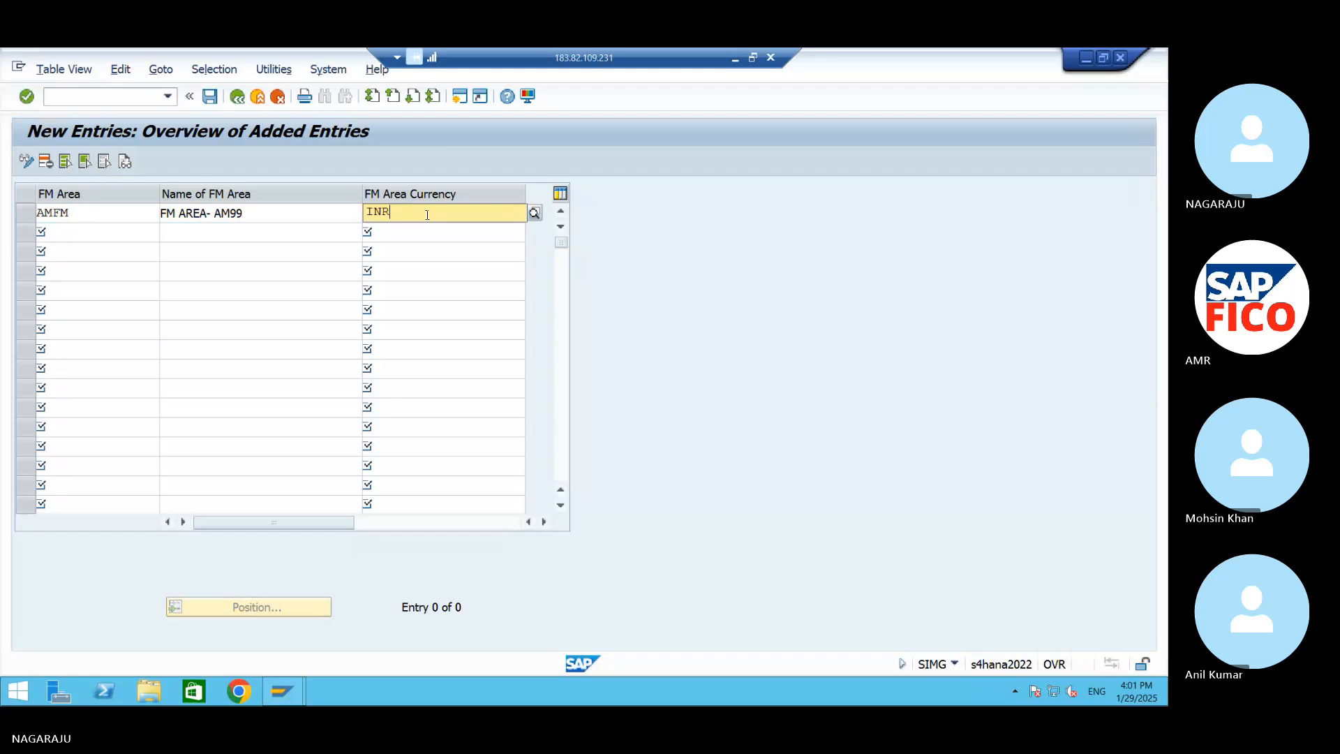
{"action": "left_click", "coordinate": [469, 250]}
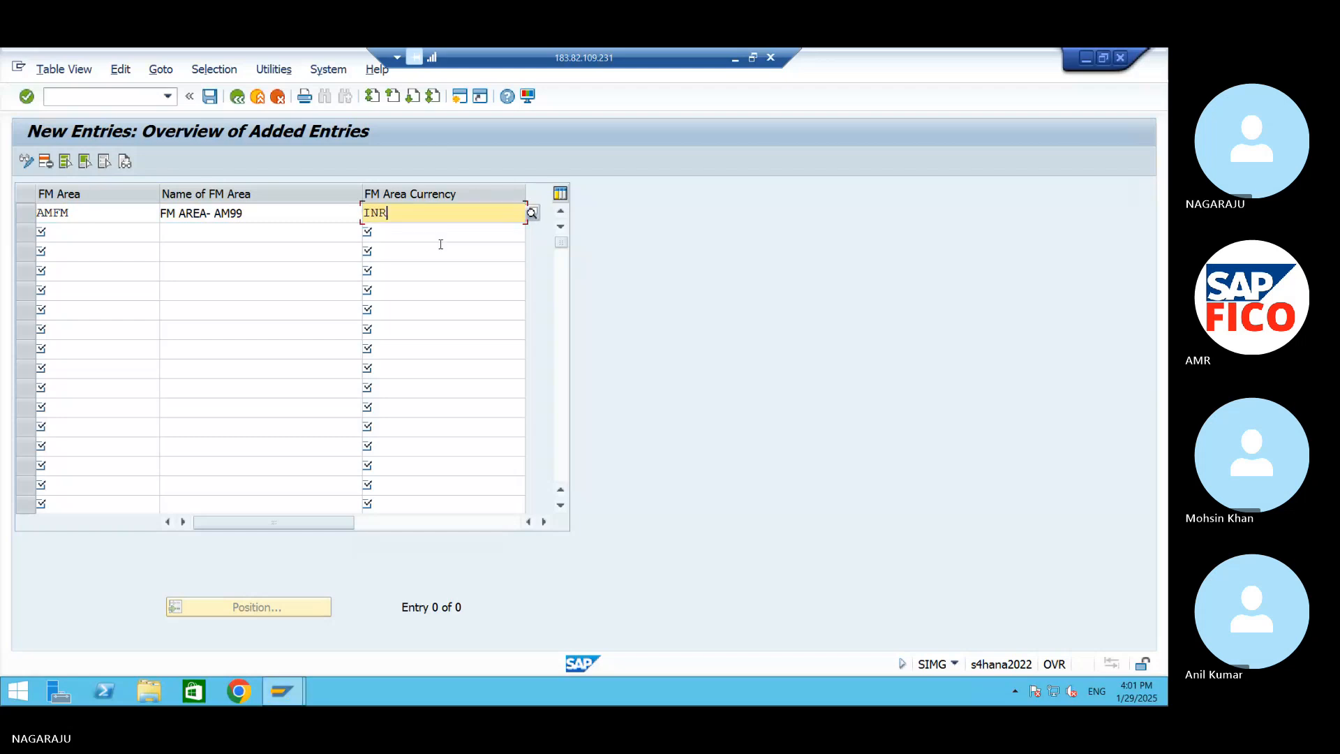
{"action": "left_click", "coordinate": [76, 234]}
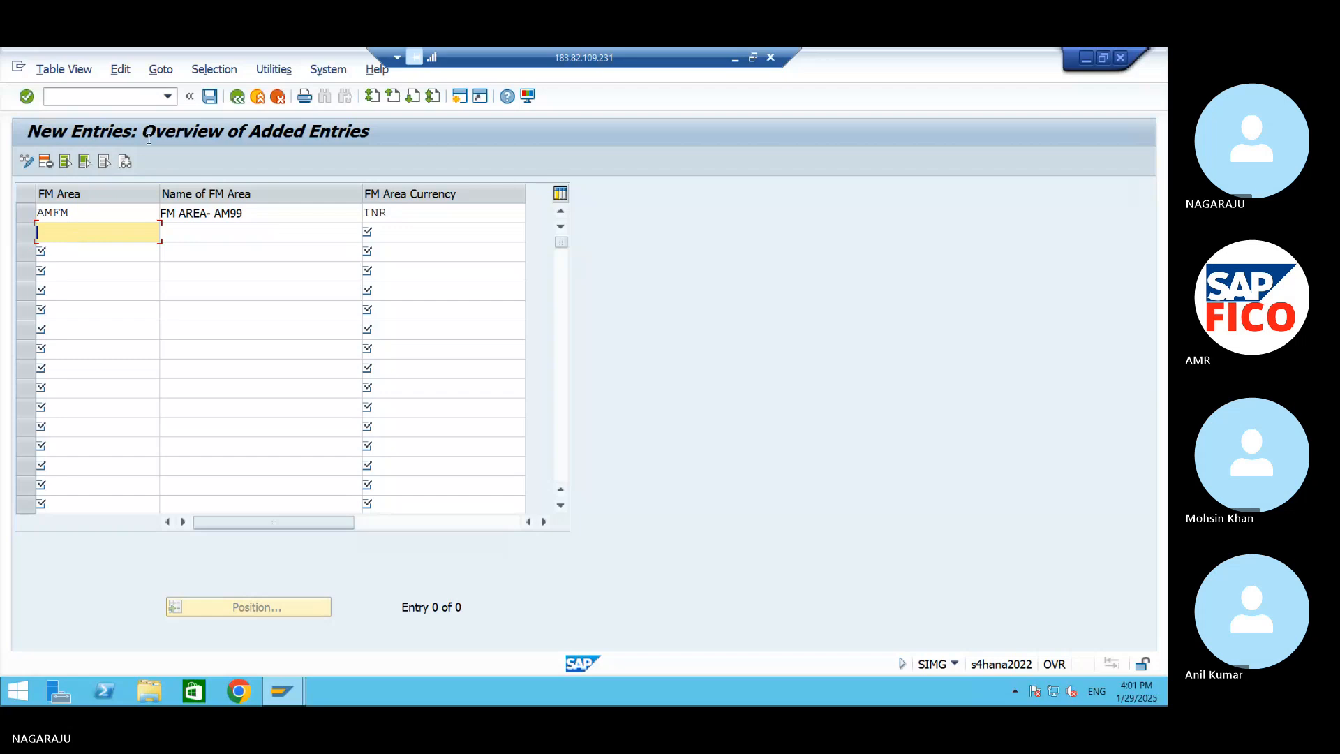
{"action": "left_click", "coordinate": [209, 97]}
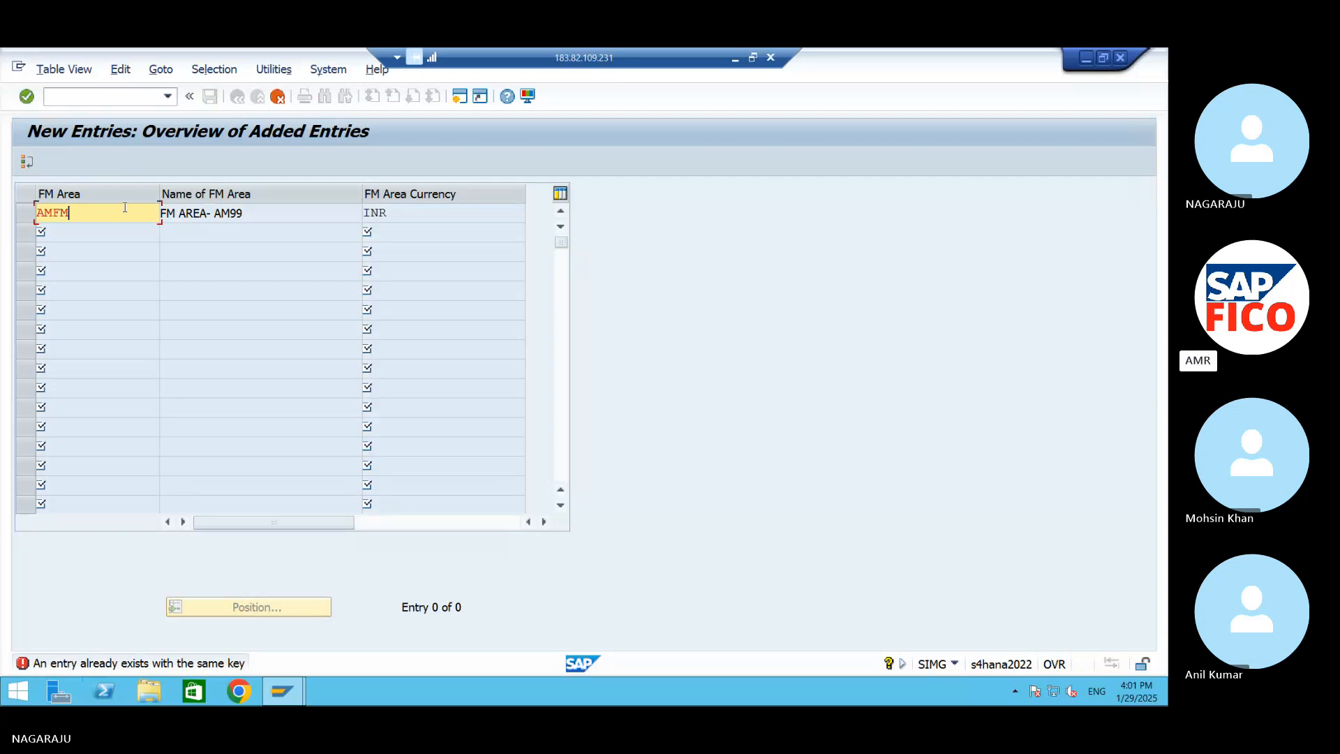
- Replace the FM area code with AM11 and save the entry to the proposed customizing request
{"action": "key", "text": "BackSpace"}
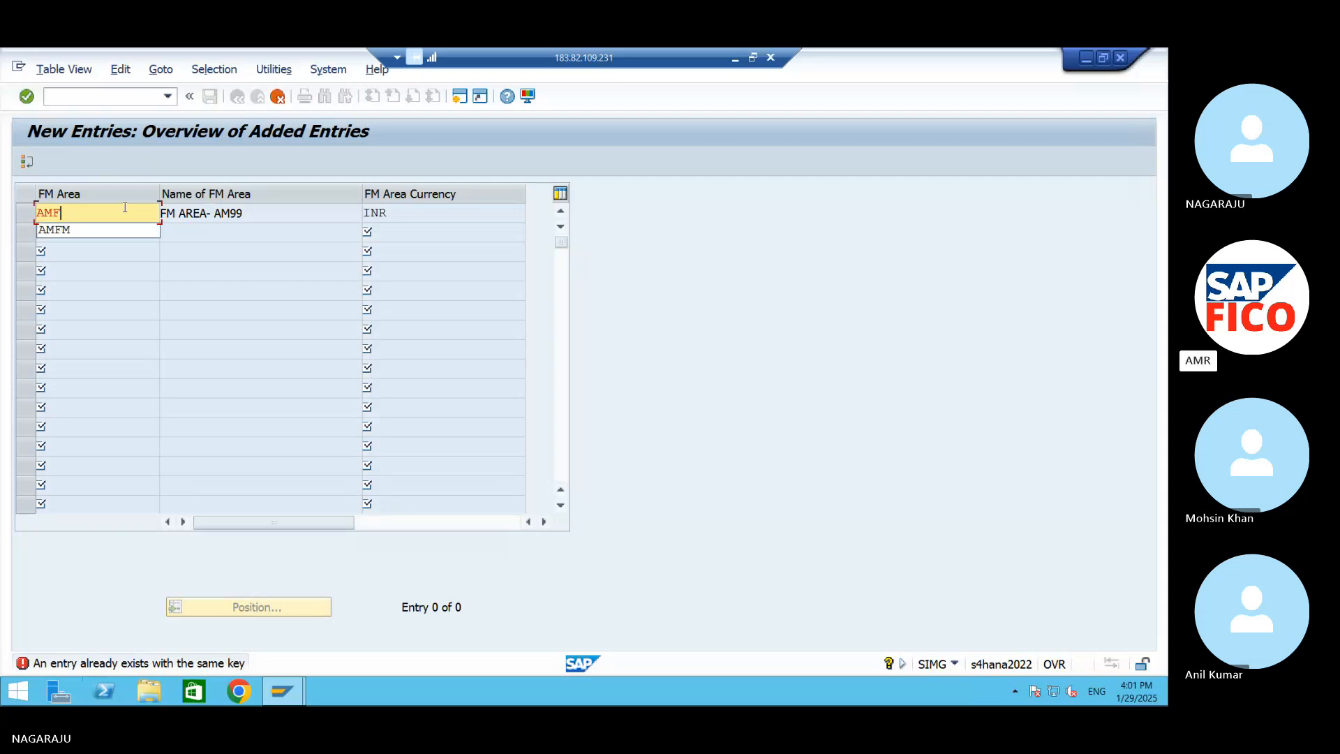
{"action": "key", "text": "BackSpace"}
{"action": "key", "text": "BackSpace"}
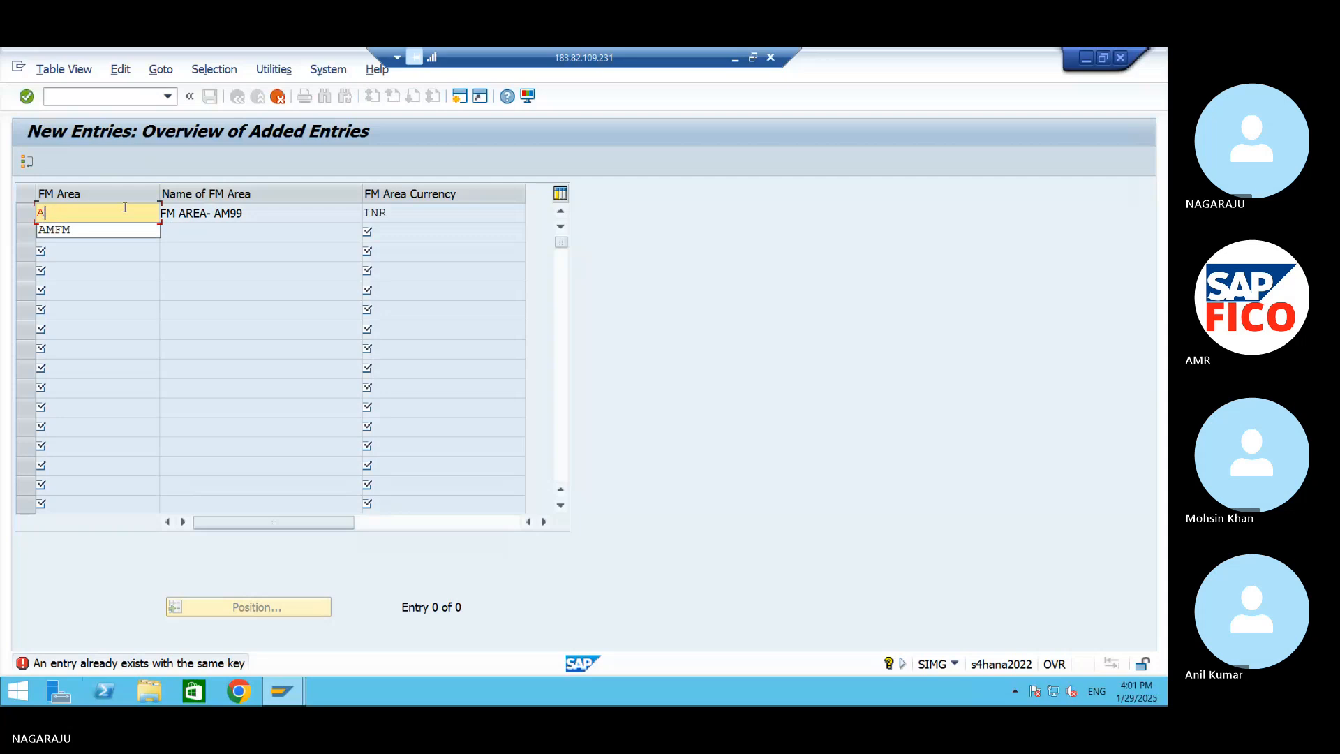
{"action": "key", "text": "BackSpace"}
{"action": "type", "text": "AM"}
{"action": "type", "text": "11"}
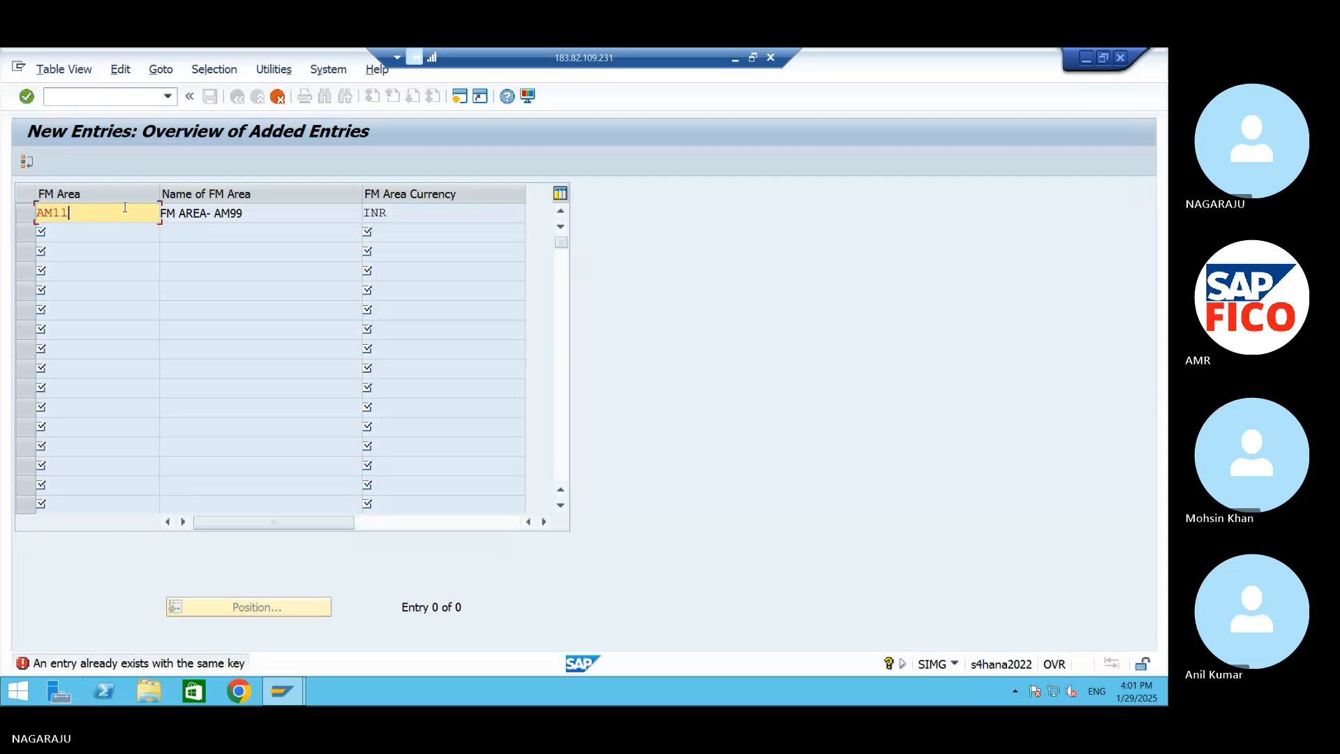
{"action": "key", "text": "Return"}
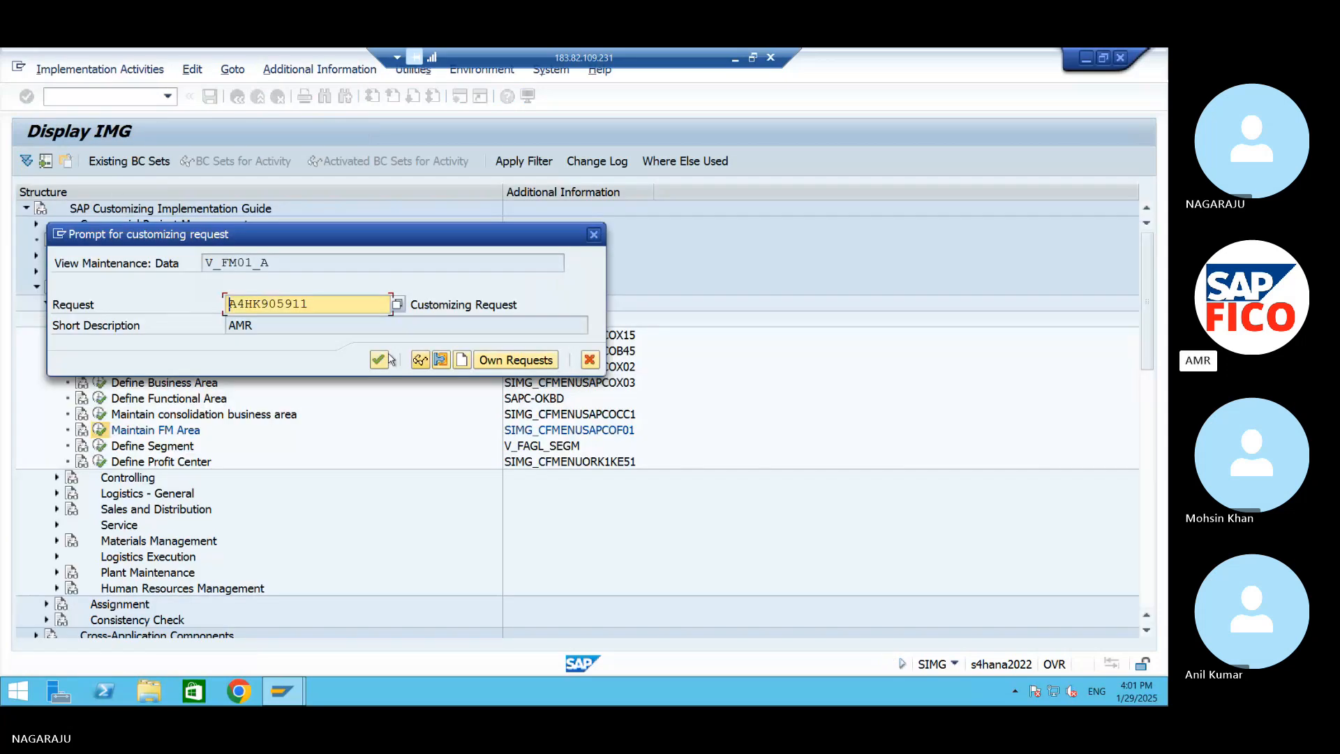
{"action": "left_click", "coordinate": [387, 359]}
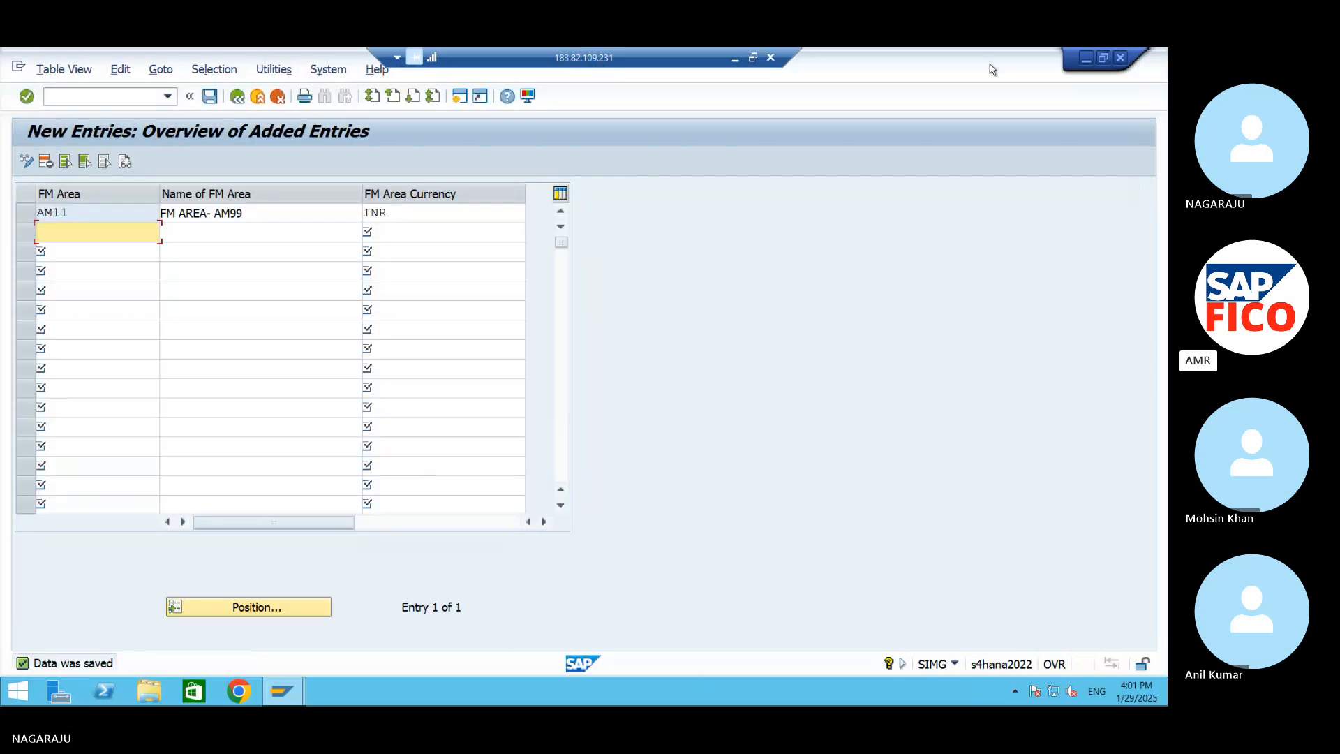
- Switch to the Word notes and add the FM area code AM11 after OF01 on the Maintain FM Area line
{"action": "left_click", "coordinate": [1087, 58]}
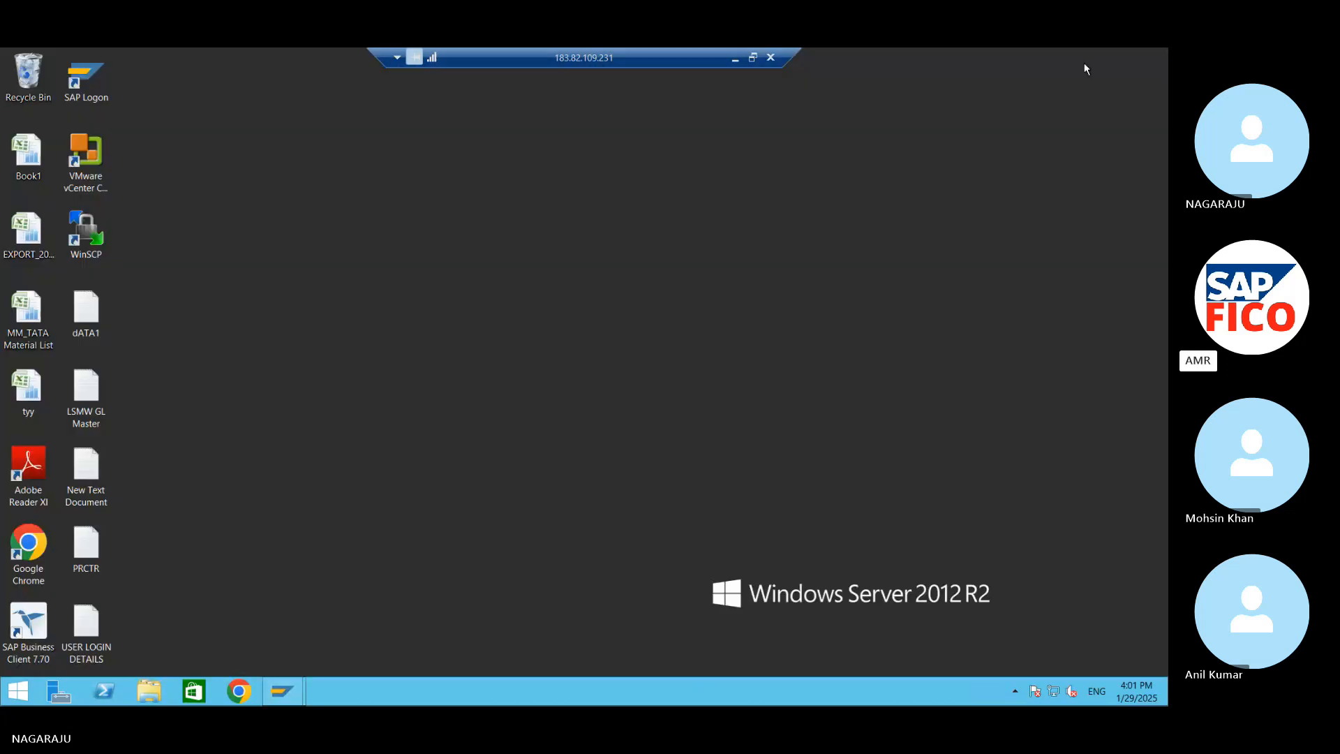
{"action": "left_click", "coordinate": [735, 58]}
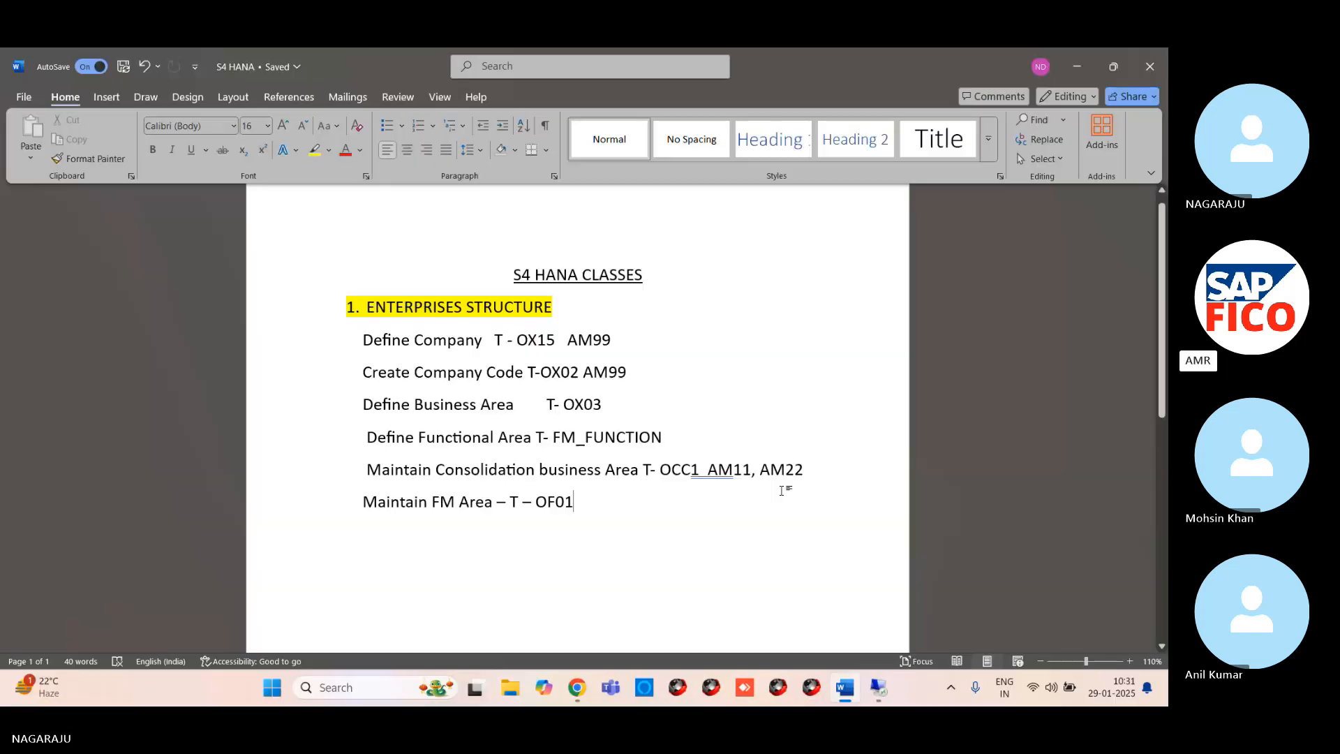
{"action": "type", "text": "AM"}
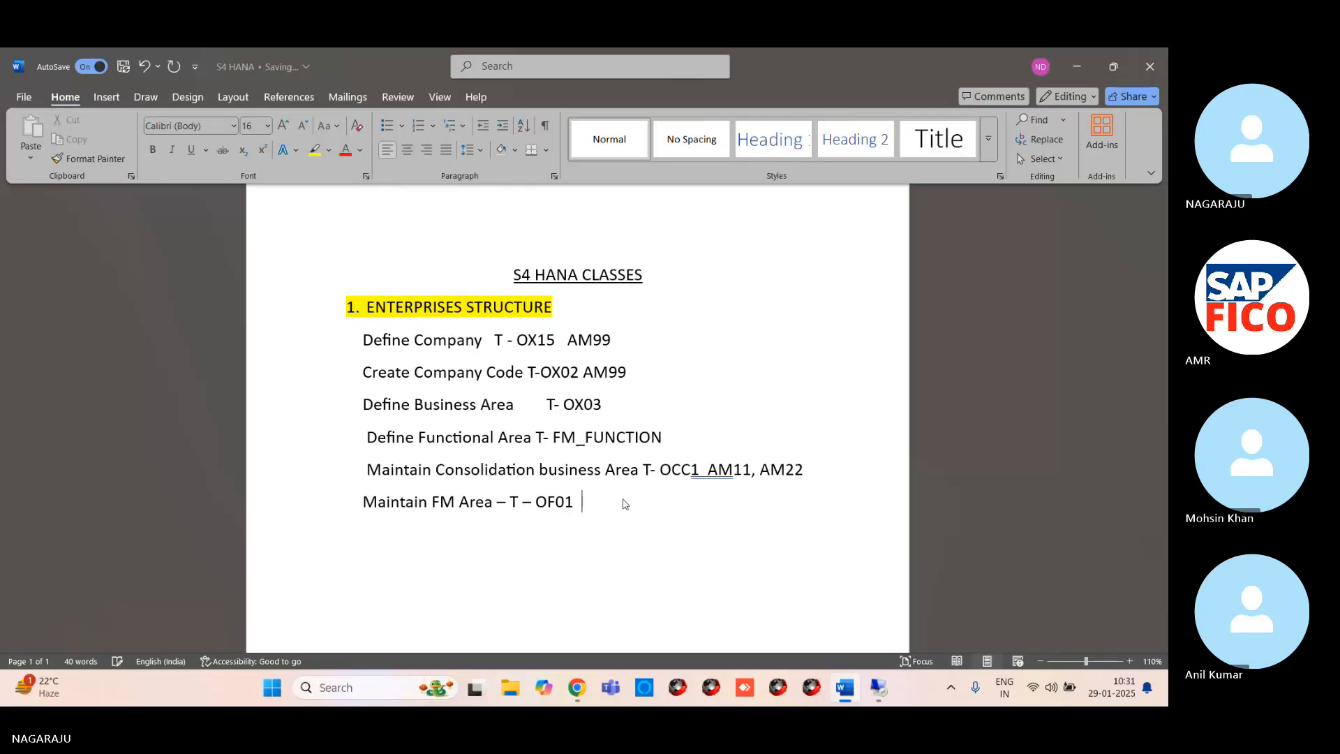
{"action": "type", "text": "11"}
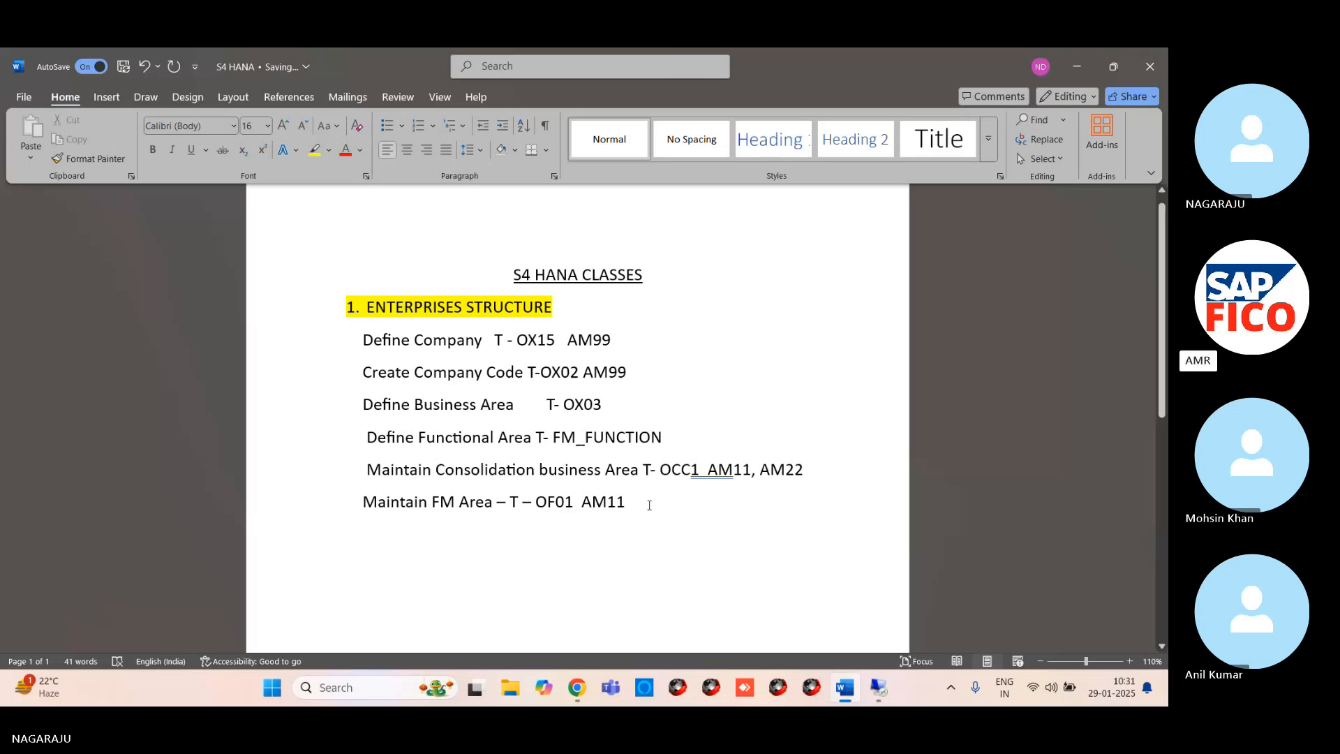
- Add a new line "Define Segment" below the Maintain FM Area line, with the spelling of "Segment" corrected
{"action": "key", "text": "Return"}
{"action": "type", "text": "Def"}
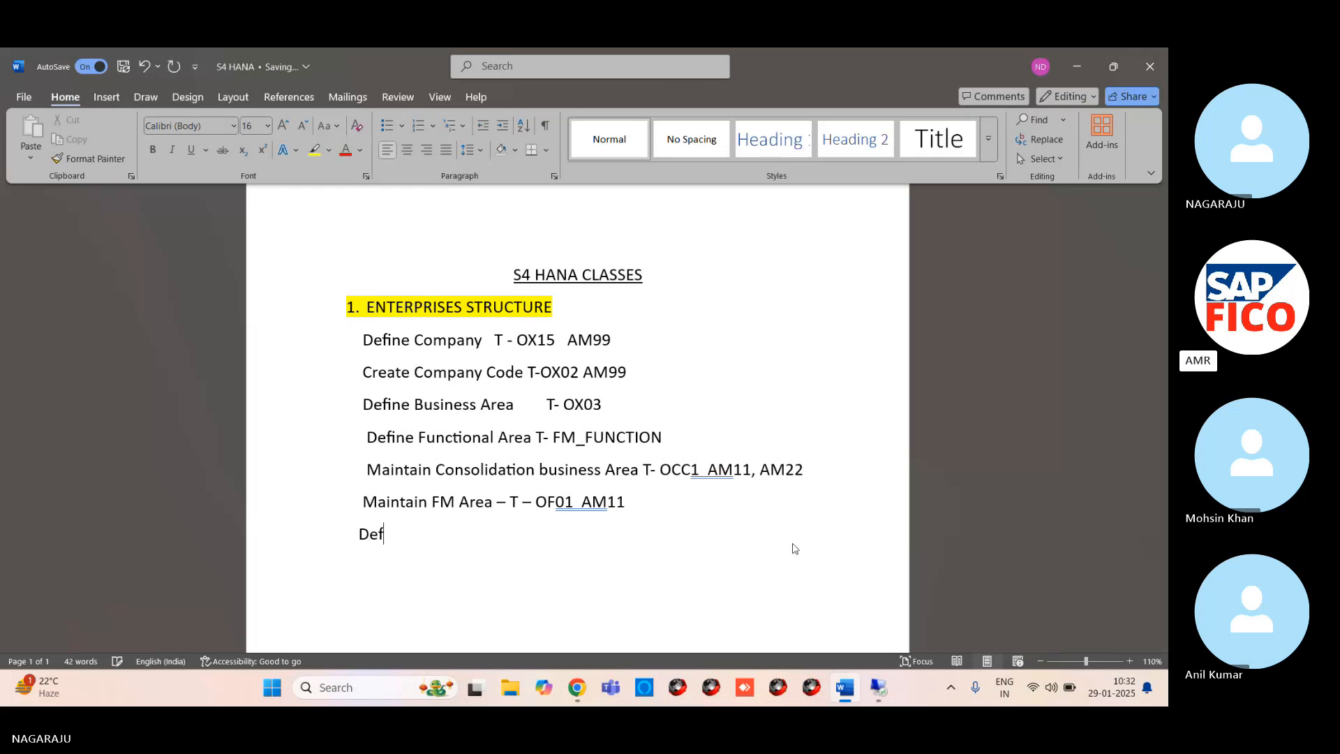
{"action": "type", "text": "ine Sigment"}
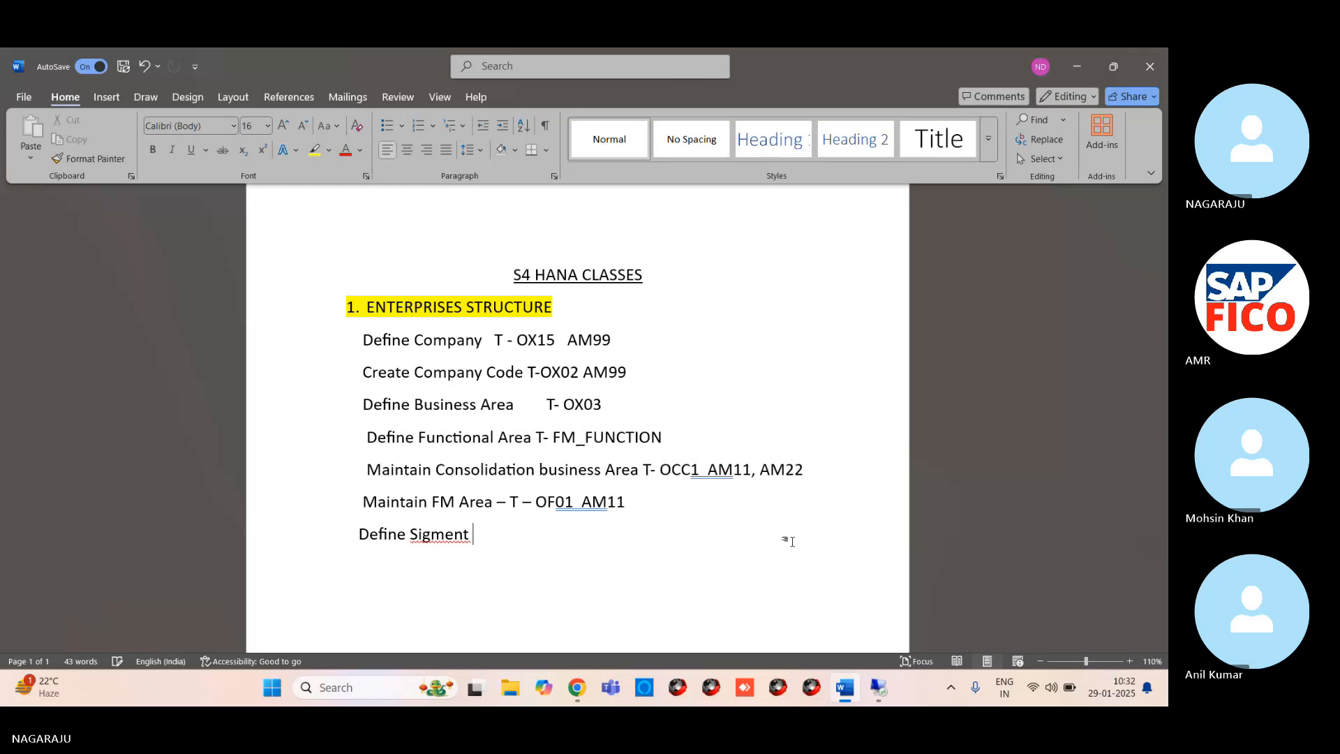
{"action": "right_click", "coordinate": [445, 534]}
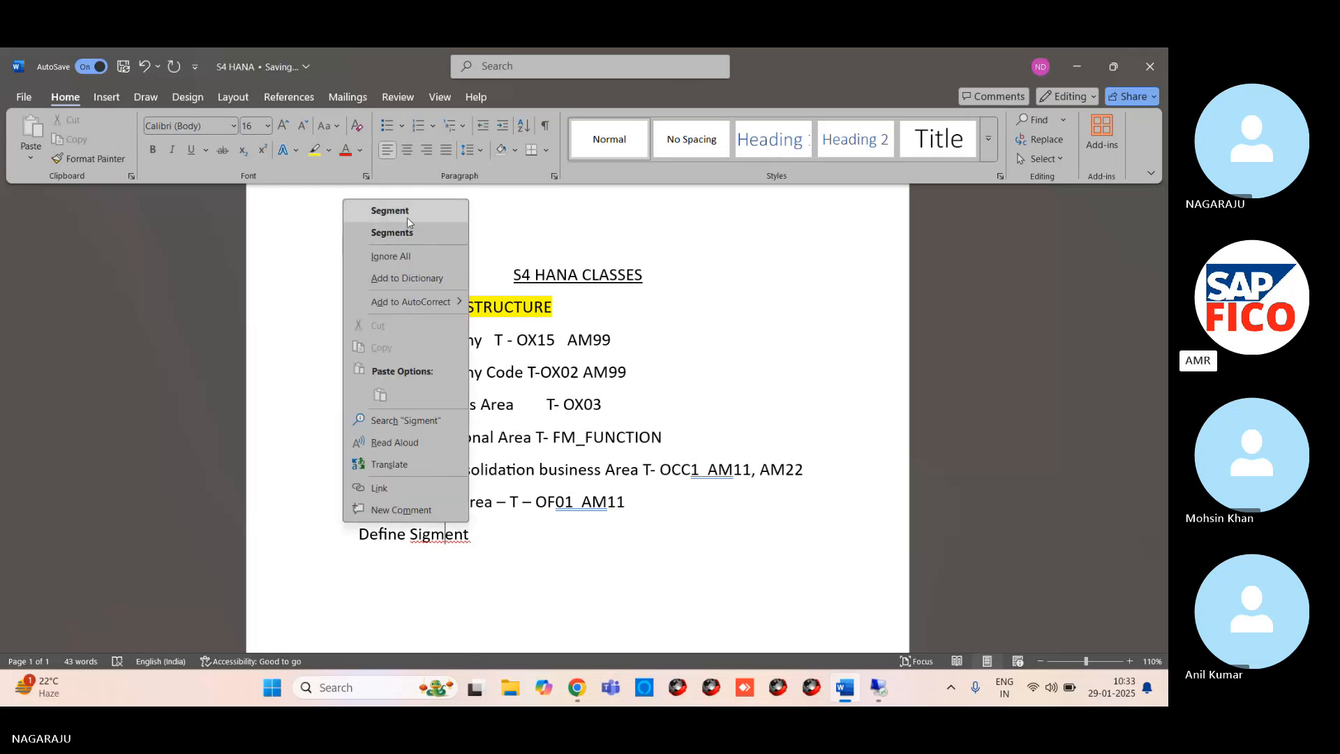
{"action": "left_click", "coordinate": [408, 213]}
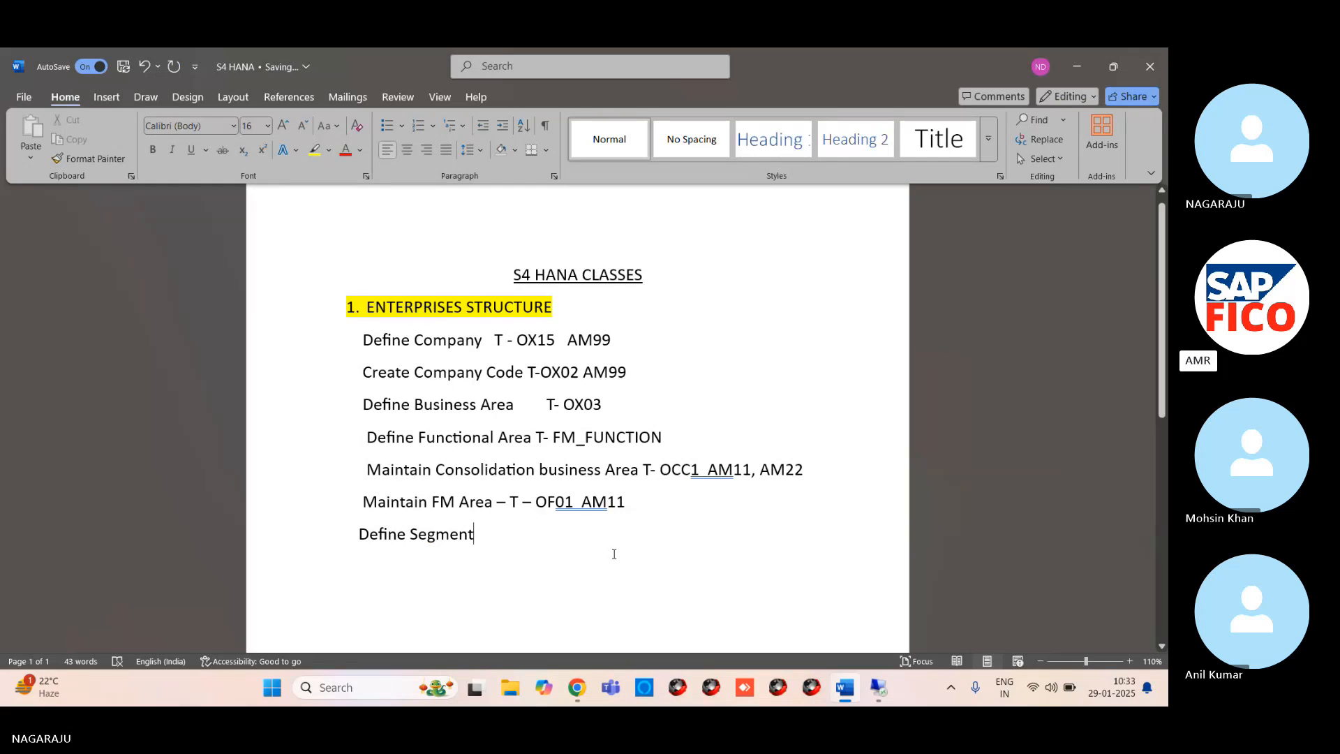
- Return to the SAP IMG, leave the FM area view, execute the Define Segment activity and start new entries
{"action": "key", "text": "alt+Tab"}
{"action": "mouse_move", "coordinate": [291, 691]}
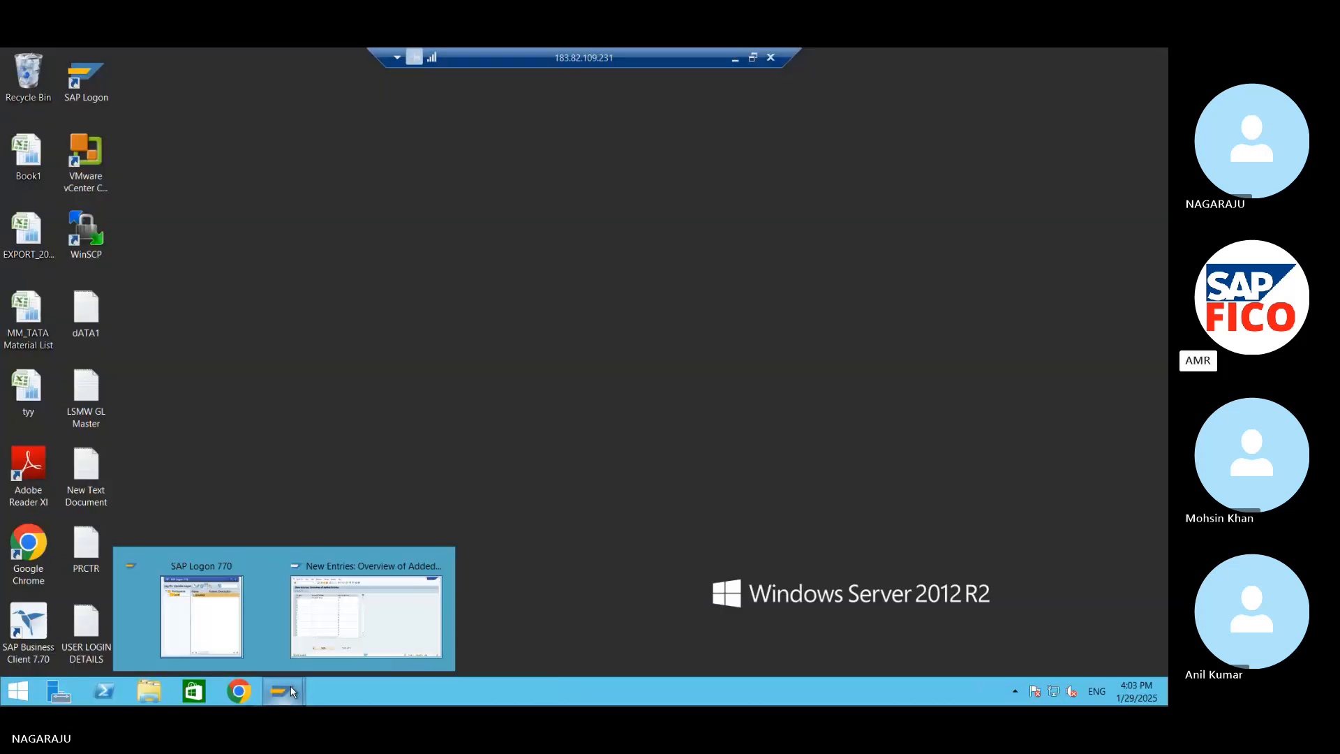
{"action": "left_click", "coordinate": [356, 623]}
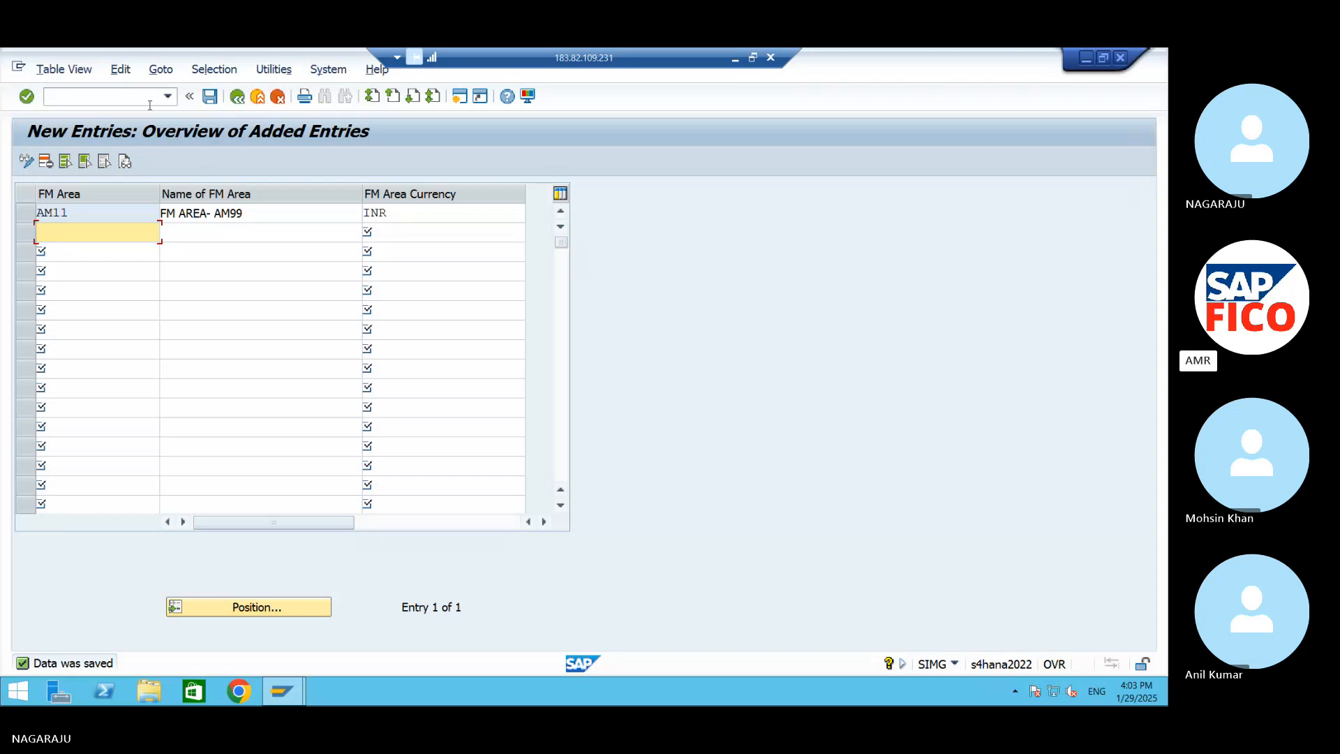
{"action": "left_click", "coordinate": [236, 97]}
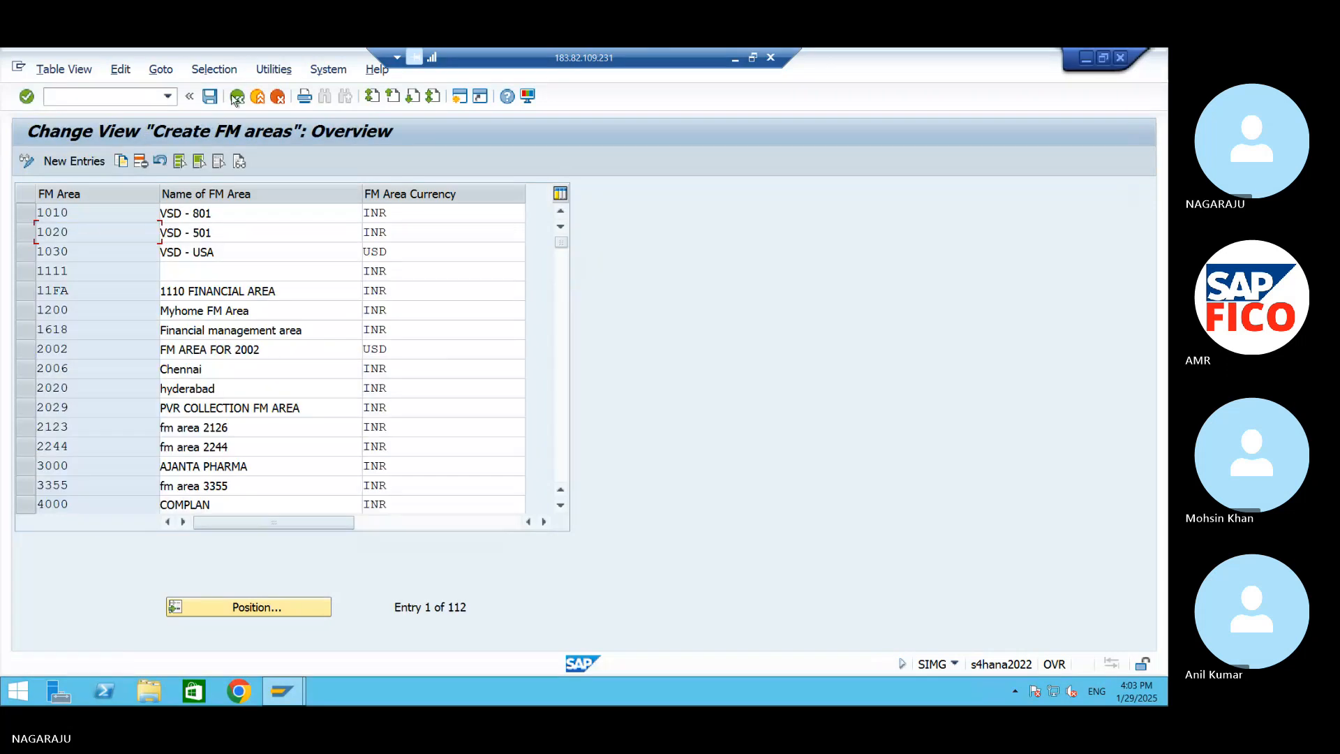
{"action": "left_click", "coordinate": [235, 98]}
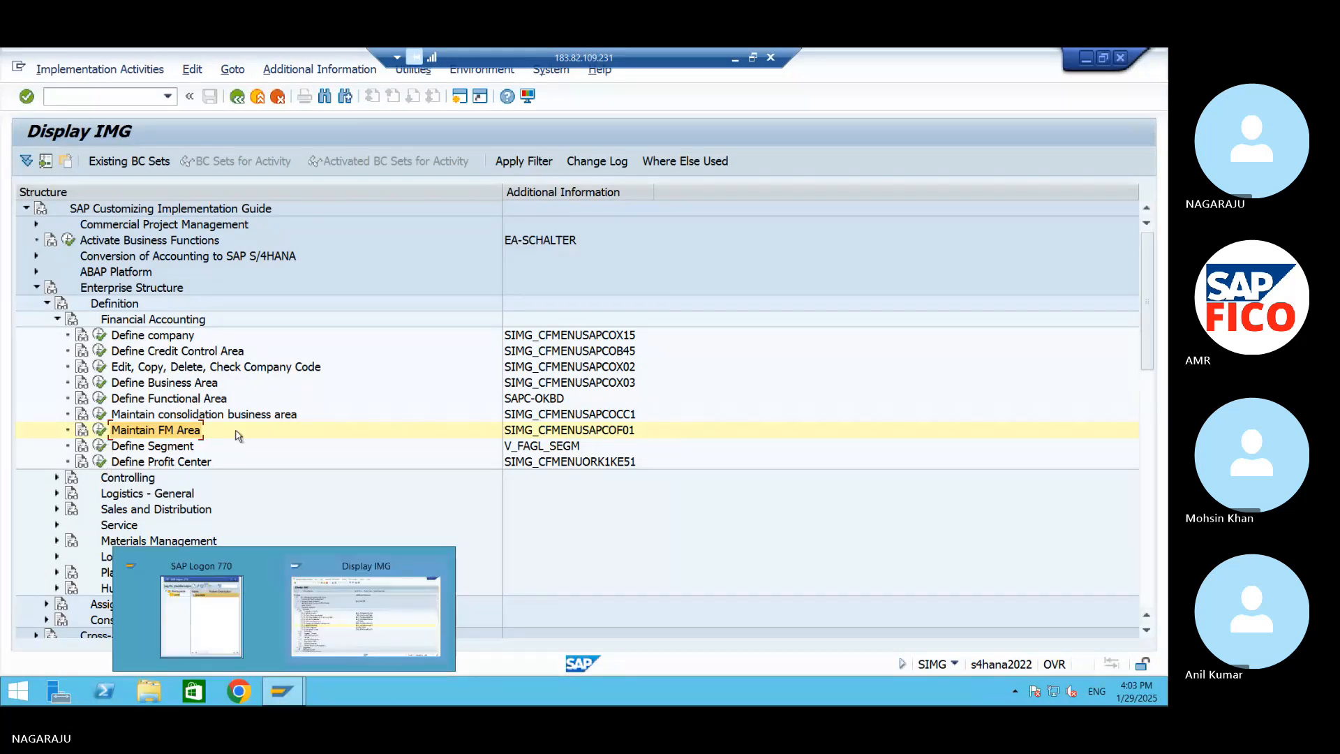
{"action": "left_click", "coordinate": [102, 448]}
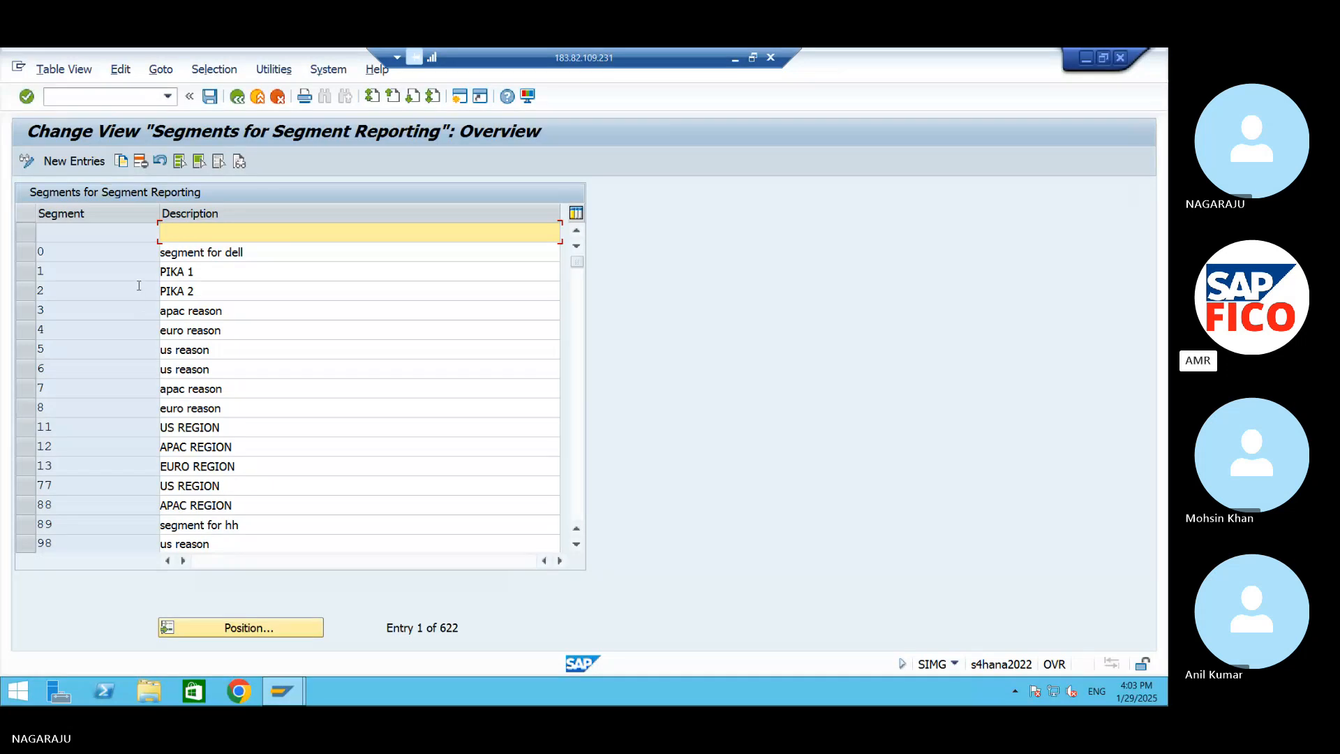
{"action": "left_click", "coordinate": [74, 161]}
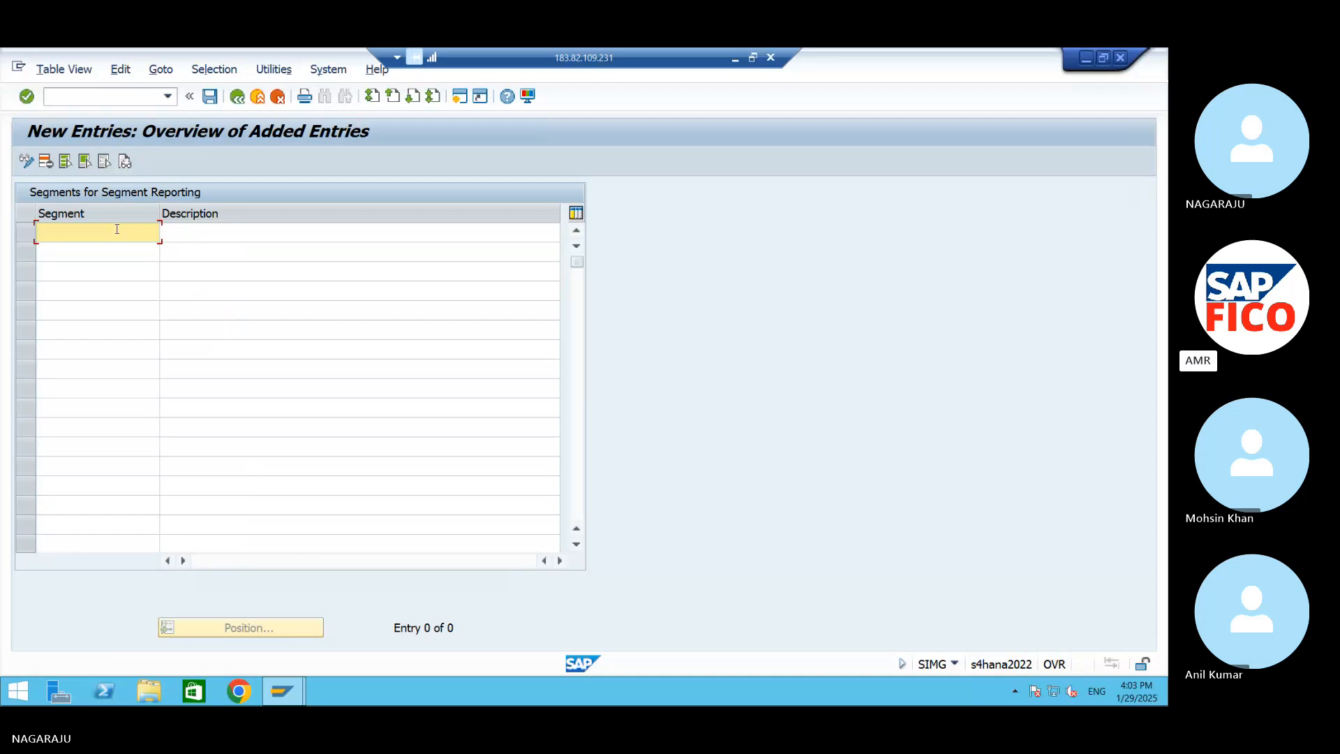
- Enter segment AMSS with the description "STEEL SHEET SEGMENT - AM99" in the first row
{"action": "type", "text": "ams"}
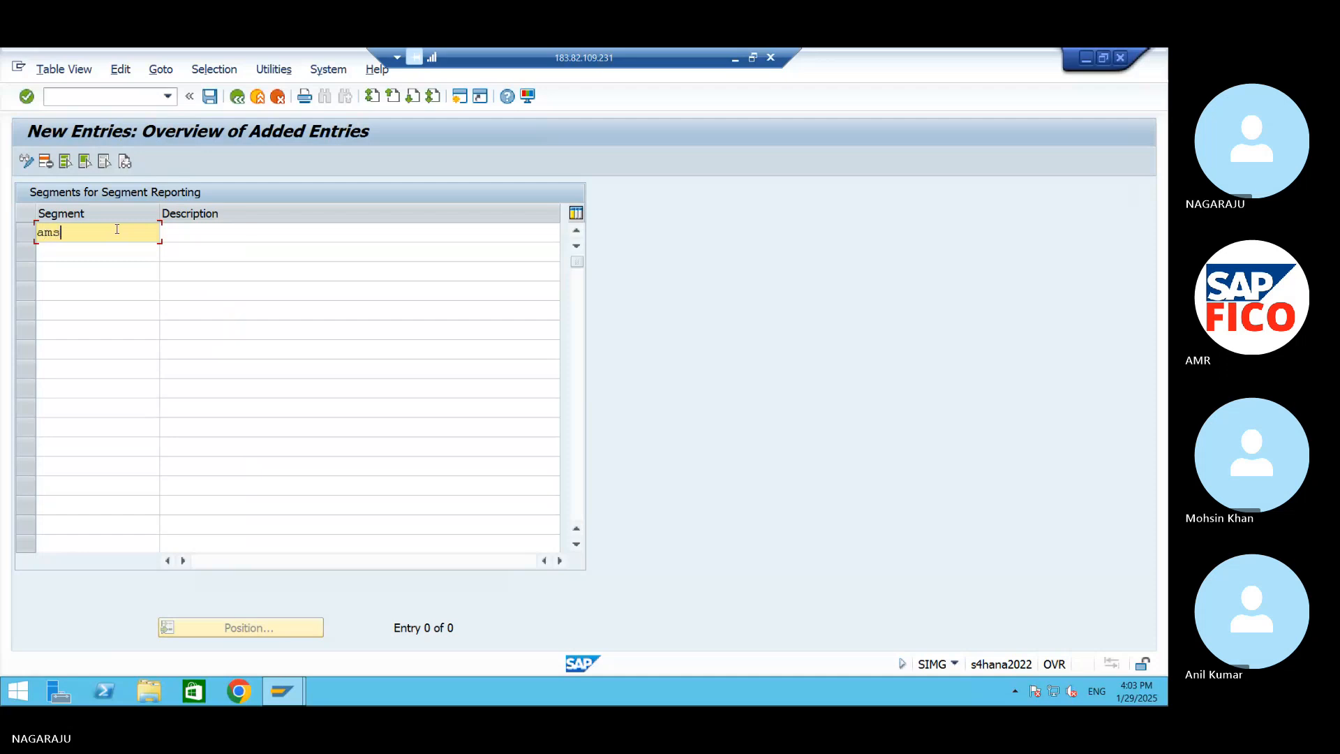
{"action": "key", "text": "BackSpace"}
{"action": "key", "text": "BackSpace"}
{"action": "key", "text": "BackSpace"}
{"action": "type", "text": "AMSS"}
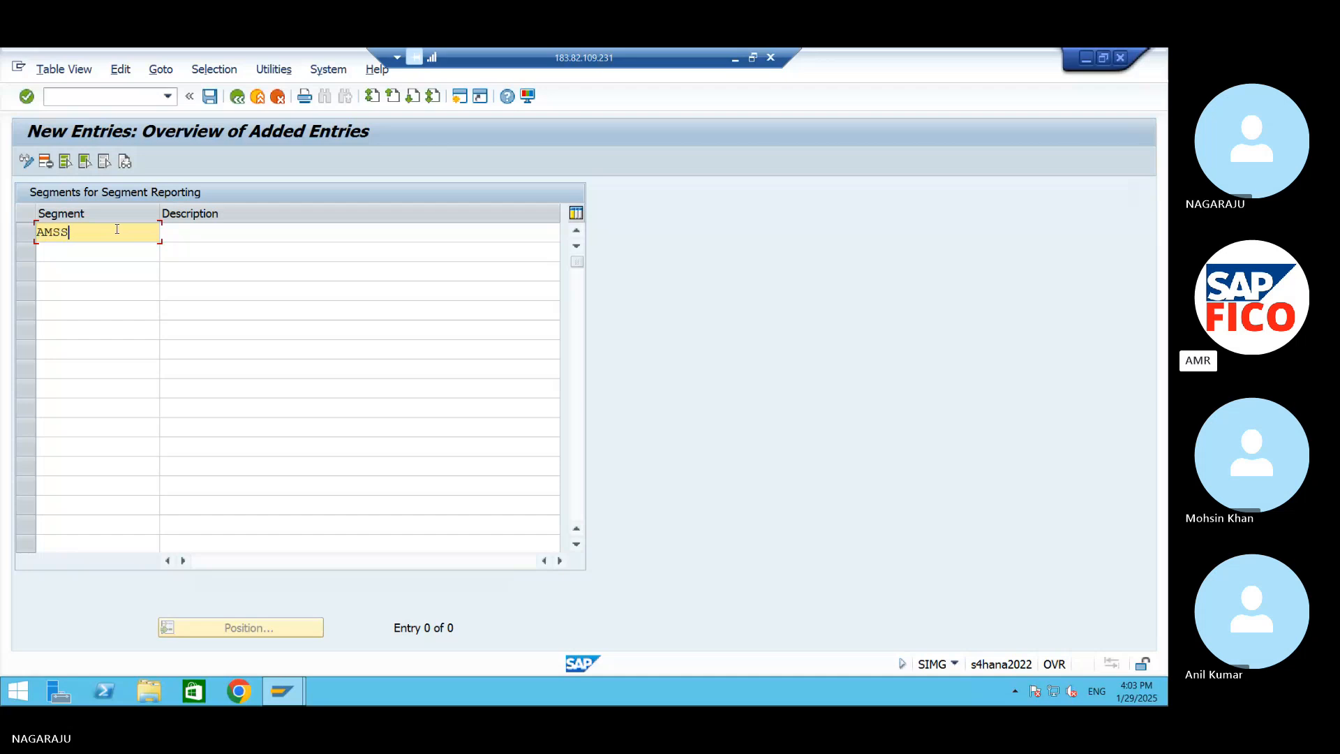
{"action": "key", "text": "Tab"}
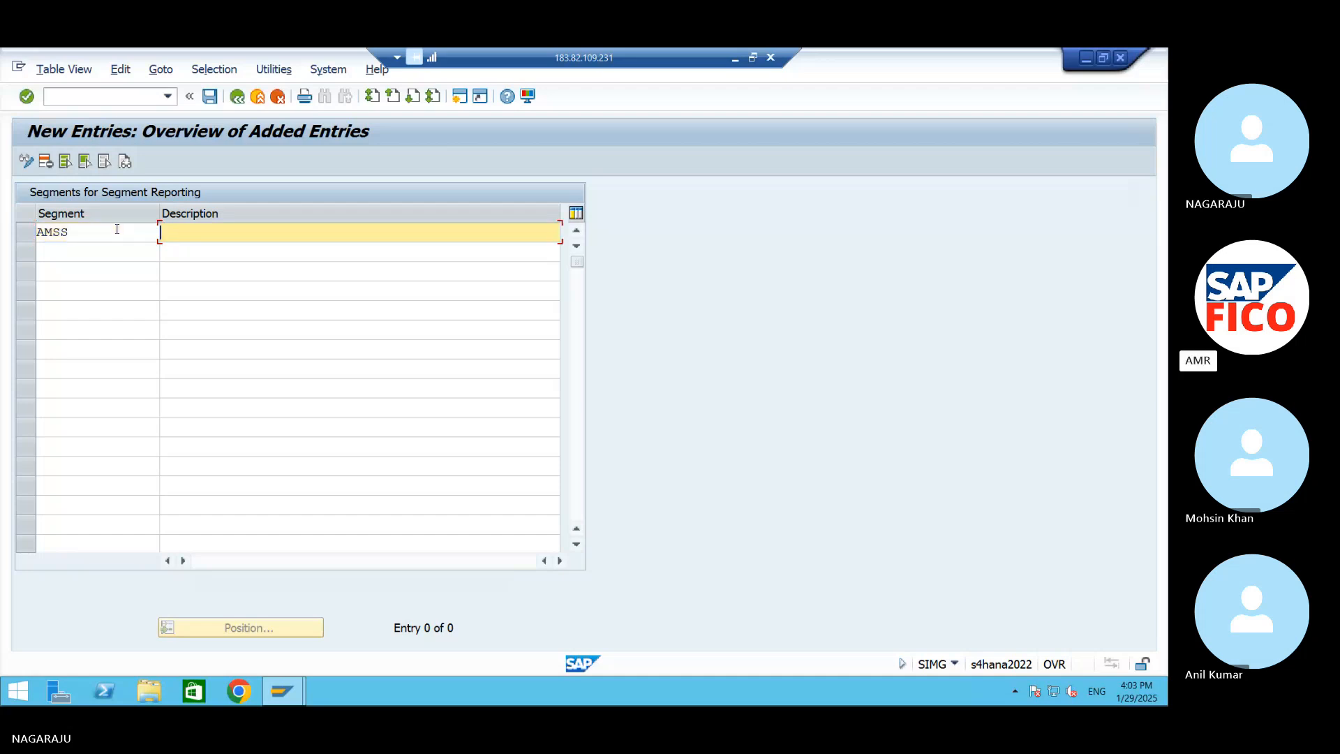
{"action": "type", "text": "STEEL S"}
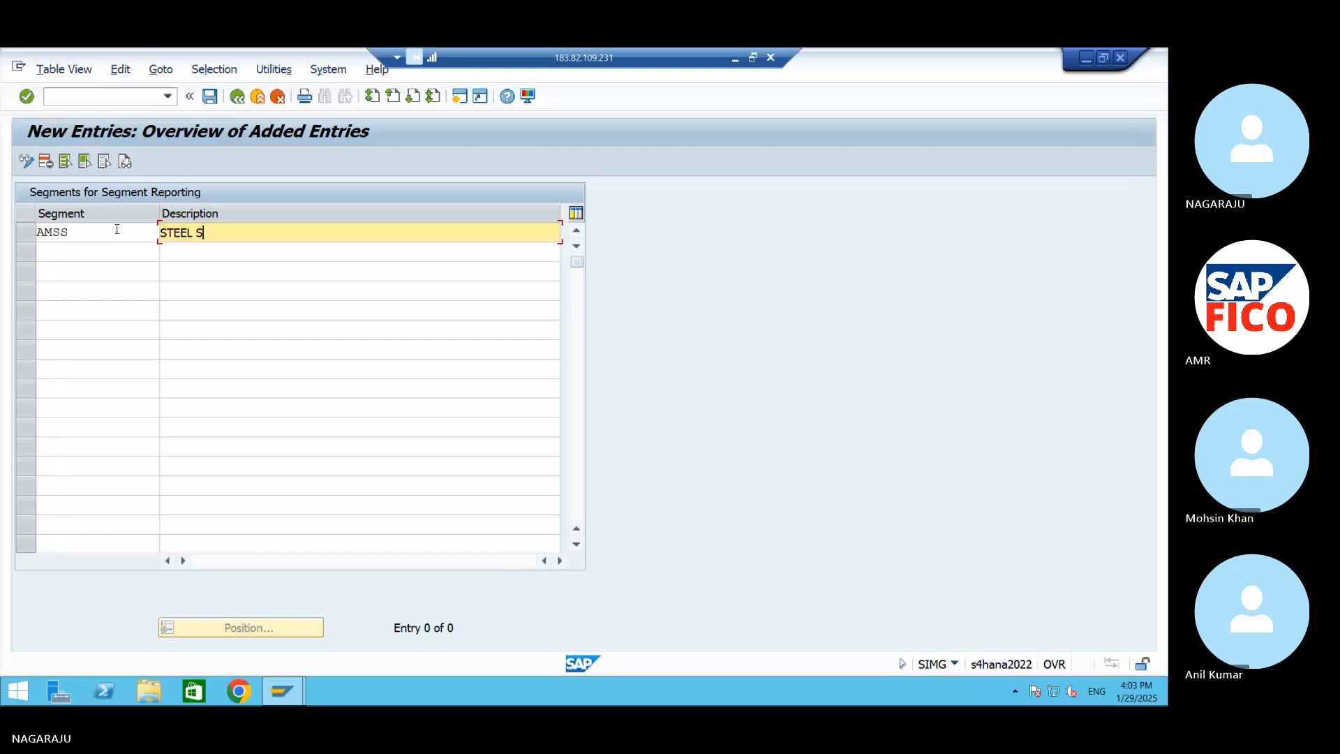
{"action": "type", "text": "HEET SEGMENT - AM9"}
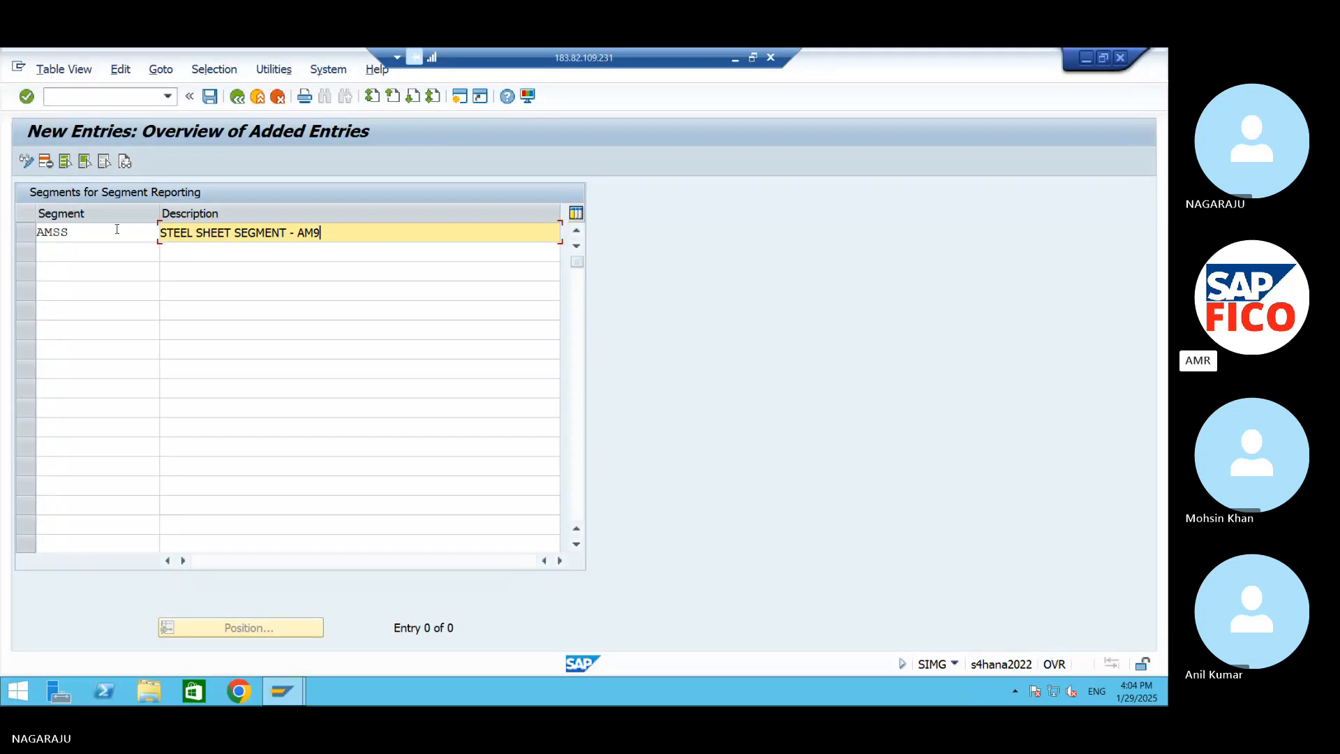
{"action": "type", "text": "9"}
- Enter segment AMRS with the description "STEEL ROD SEGMENT - AM99" in the second row
{"action": "left_click", "coordinate": [112, 247]}
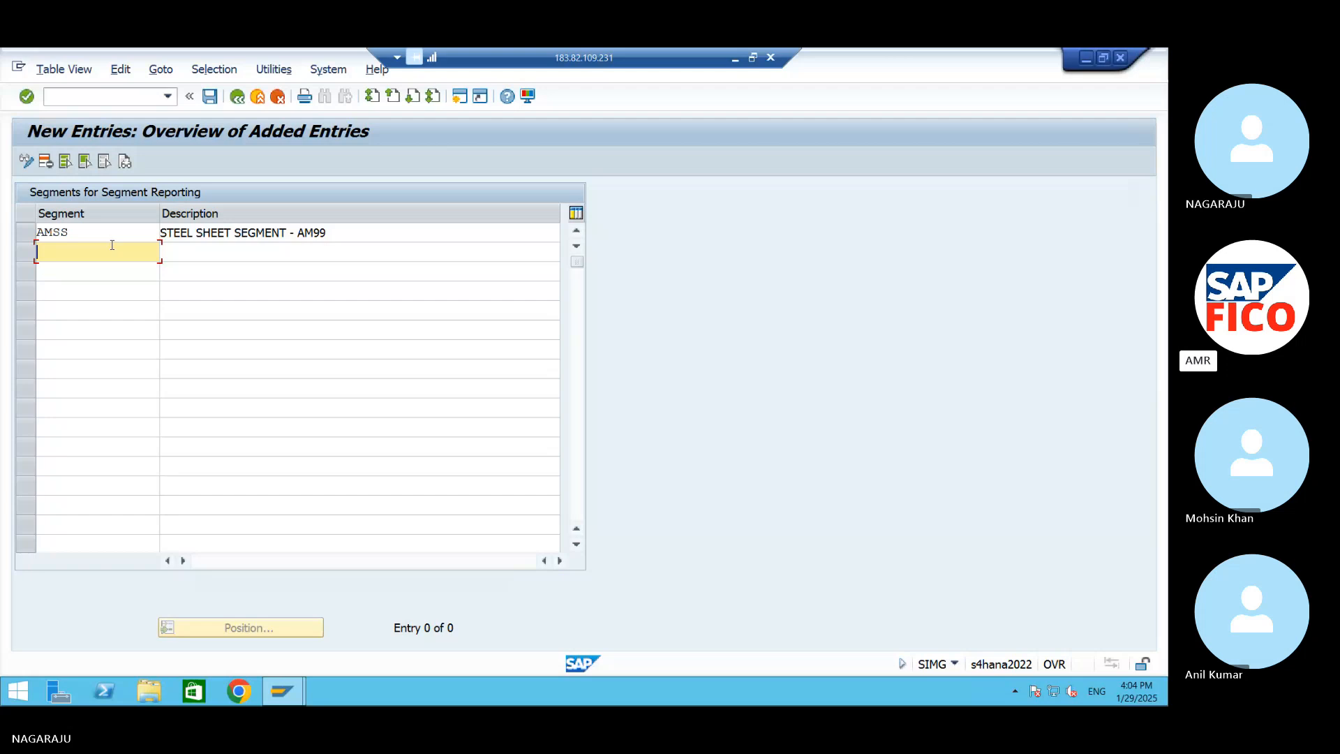
{"action": "type", "text": "AMR"}
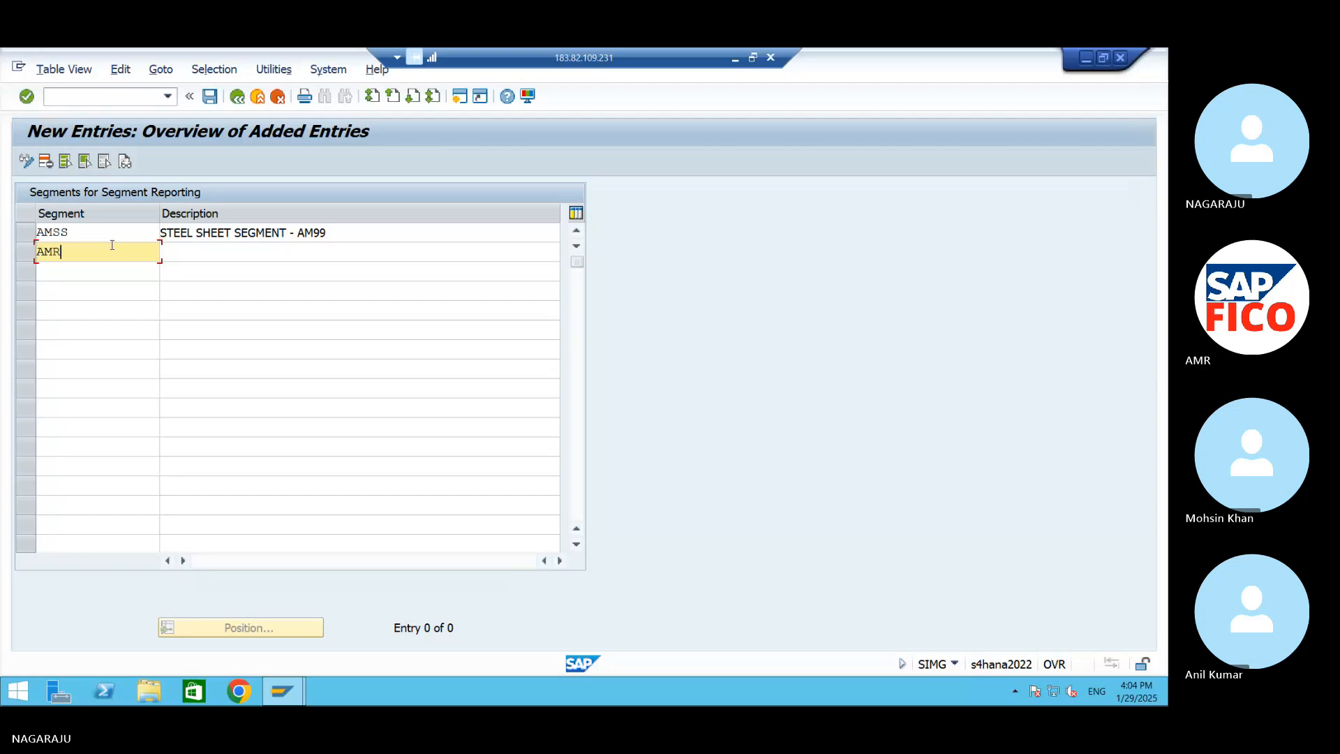
{"action": "type", "text": "S"}
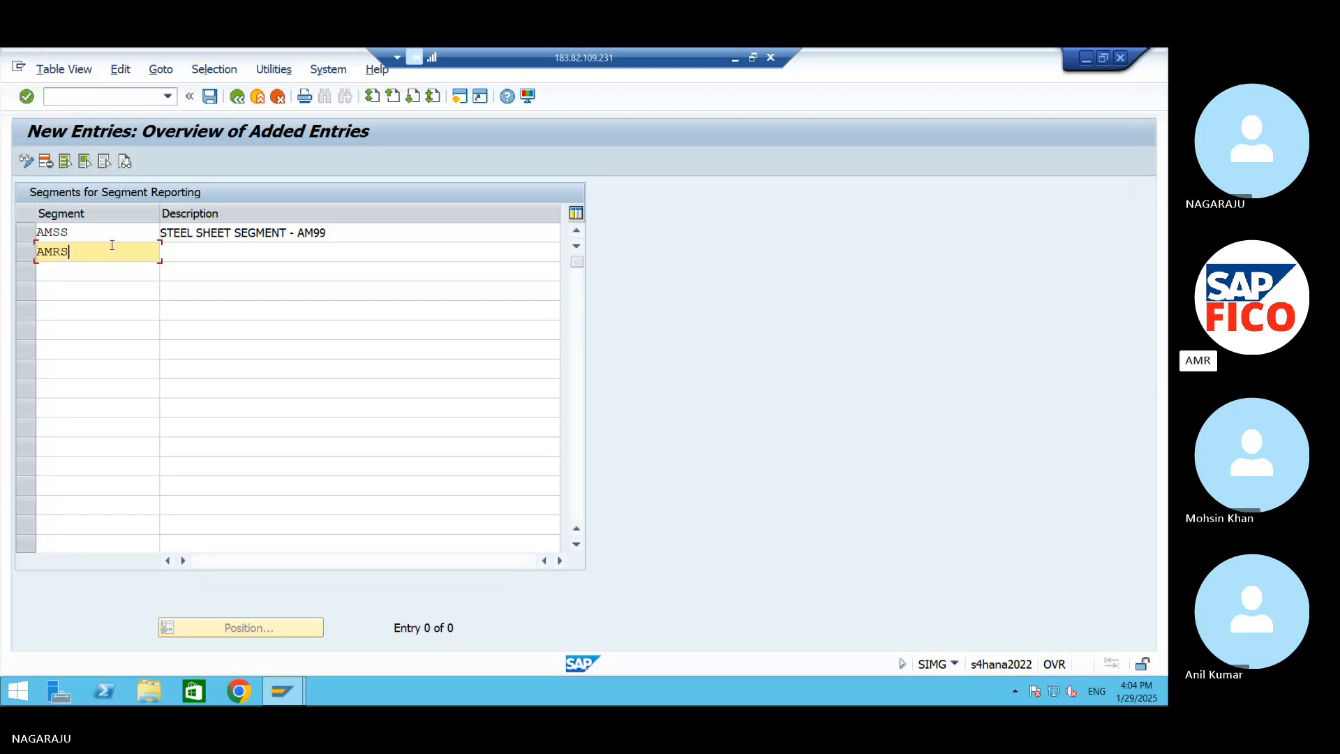
{"action": "key", "text": "Tab"}
{"action": "type", "text": "STEEL ROD SEGM"}
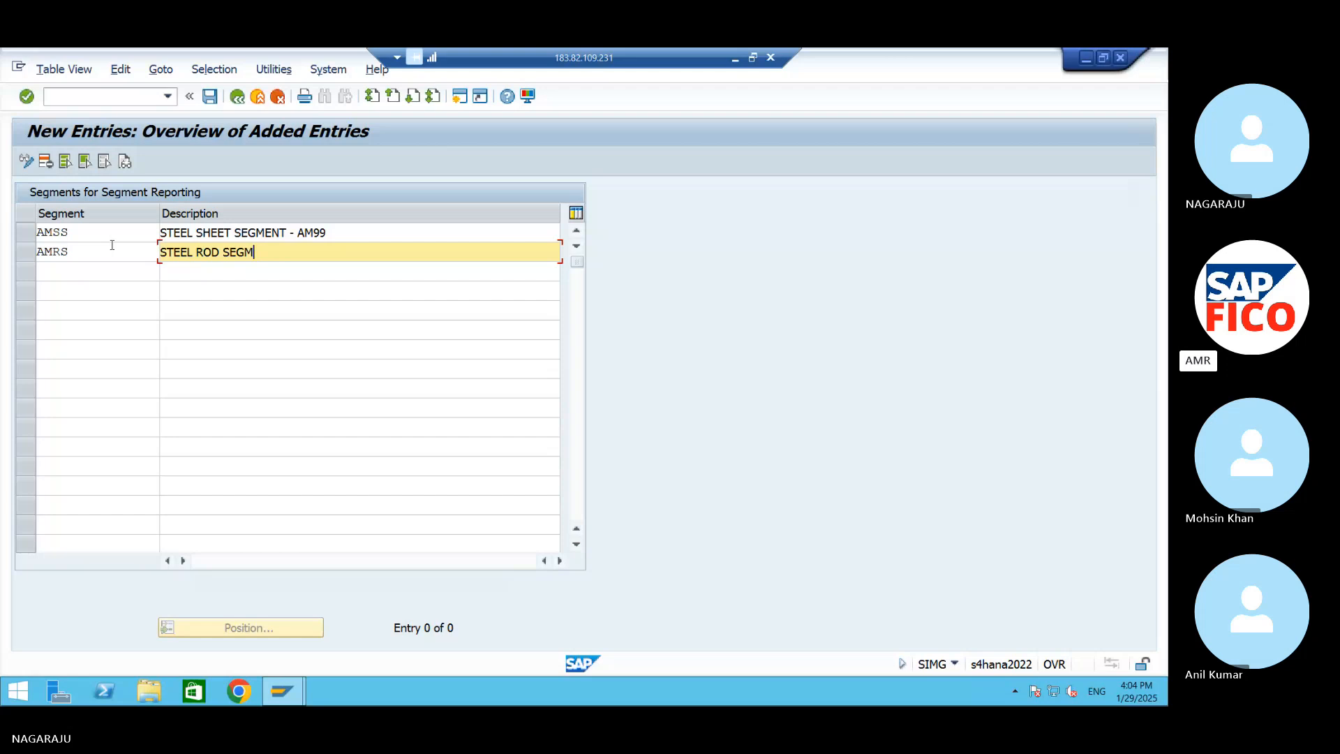
{"action": "type", "text": "ENT - AM9"}
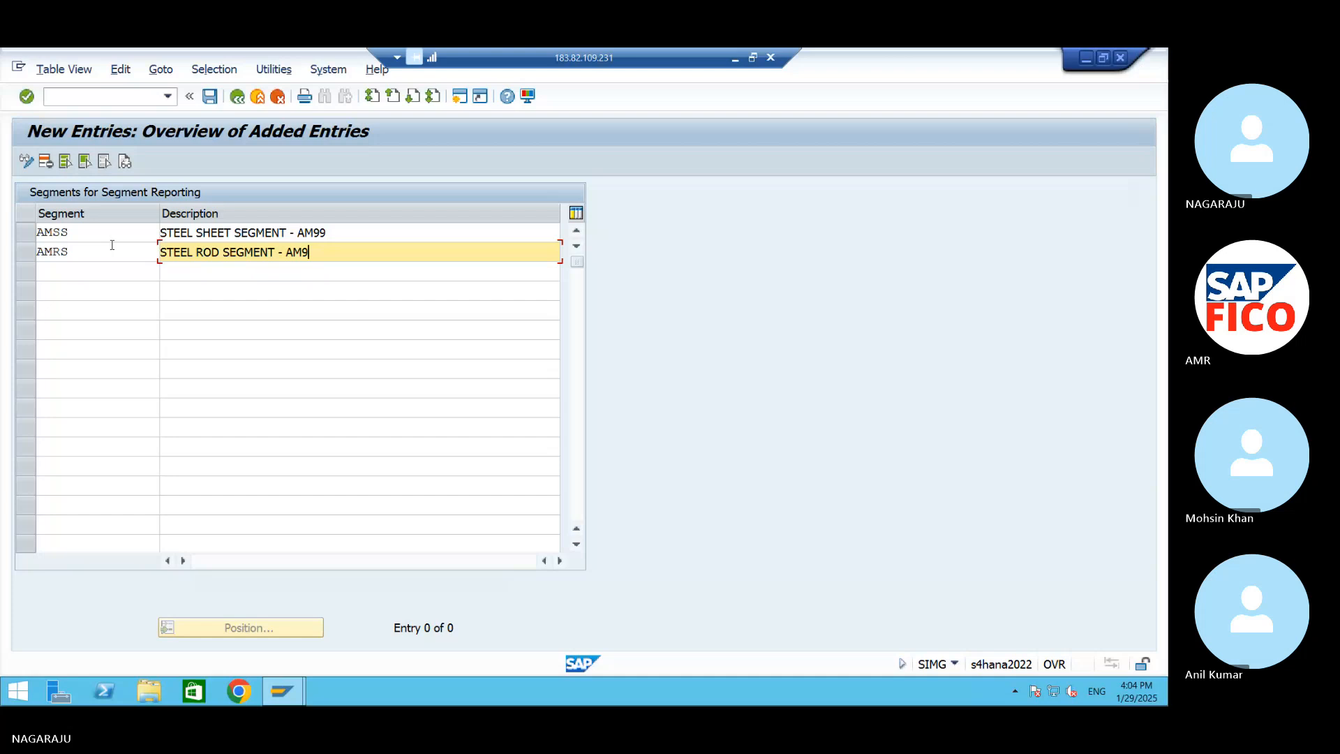
{"action": "type", "text": "9"}
- Enter segment AMTS with the description "PPP CEMENT SEGMENT -AM99" in the third row
{"action": "key", "text": "Tab"}
{"action": "type", "text": "AMT"}
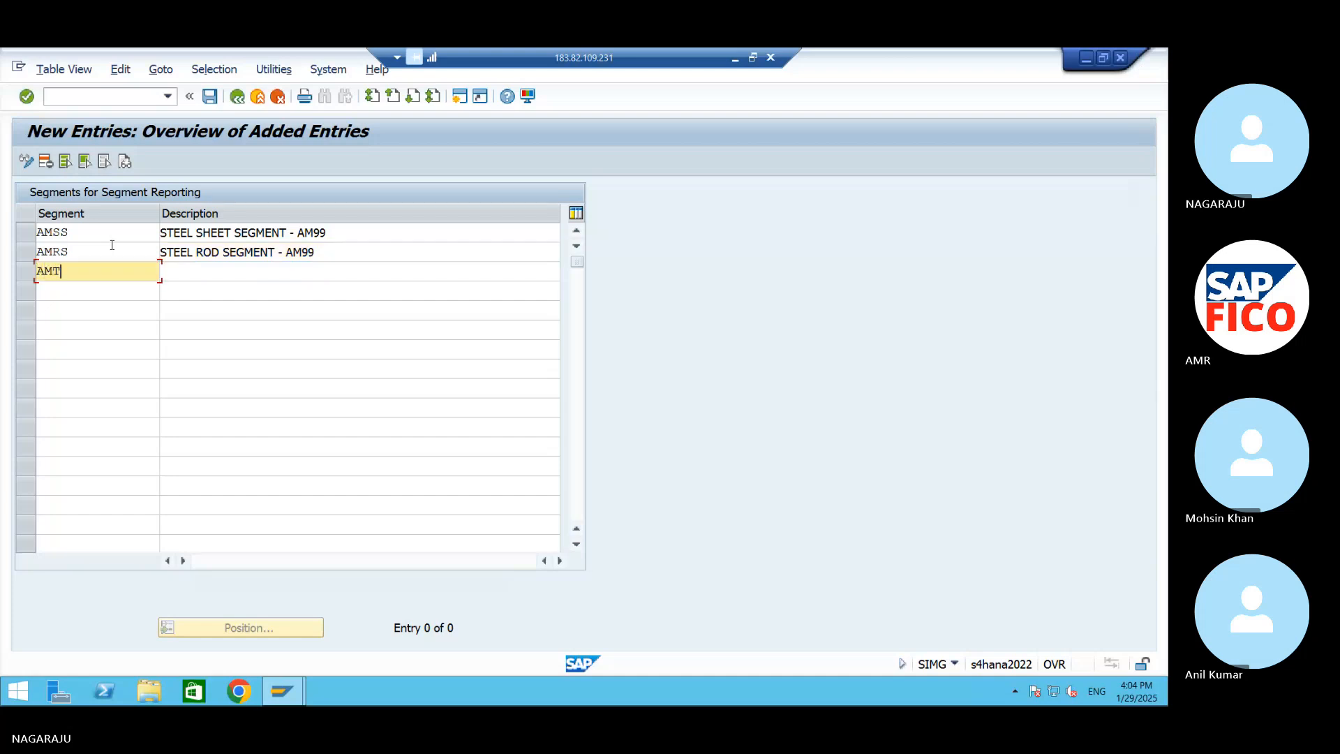
{"action": "type", "text": "S"}
{"action": "key", "text": "Tab"}
{"action": "type", "text": "S"}
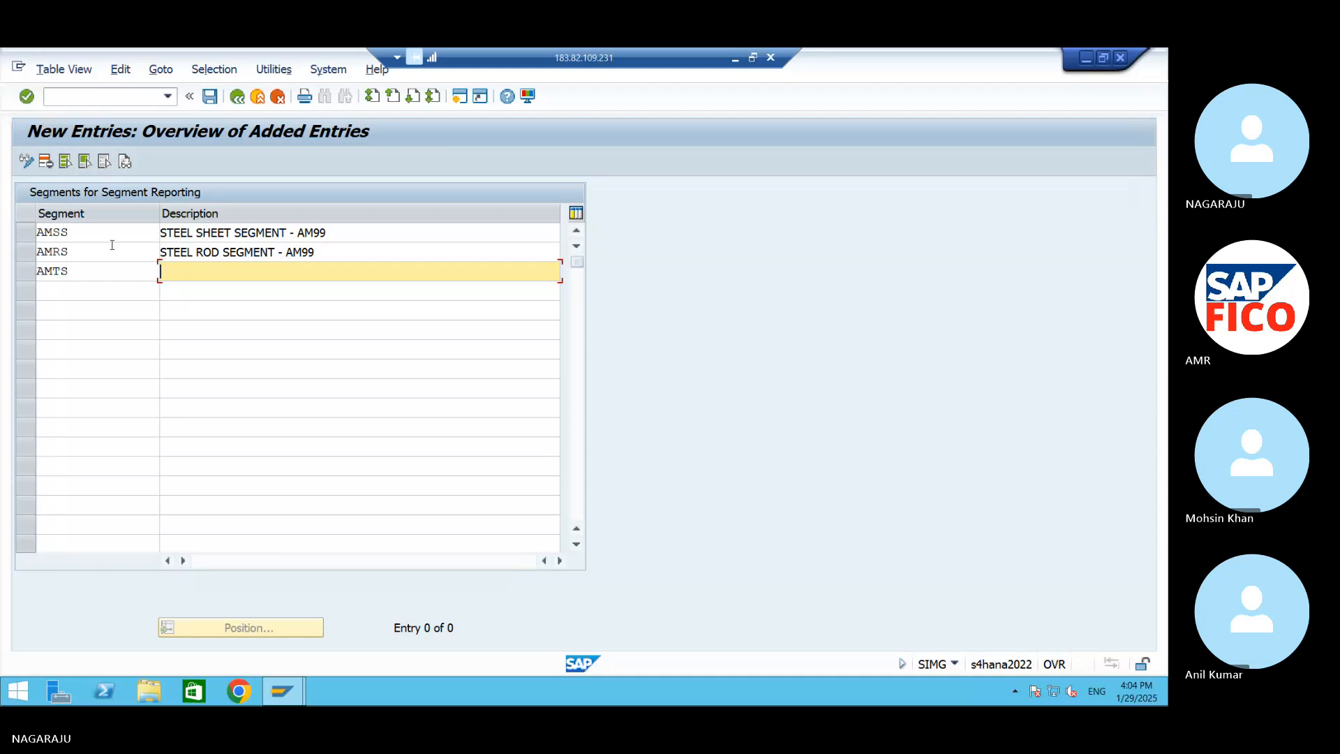
{"action": "type", "text": "PP "}
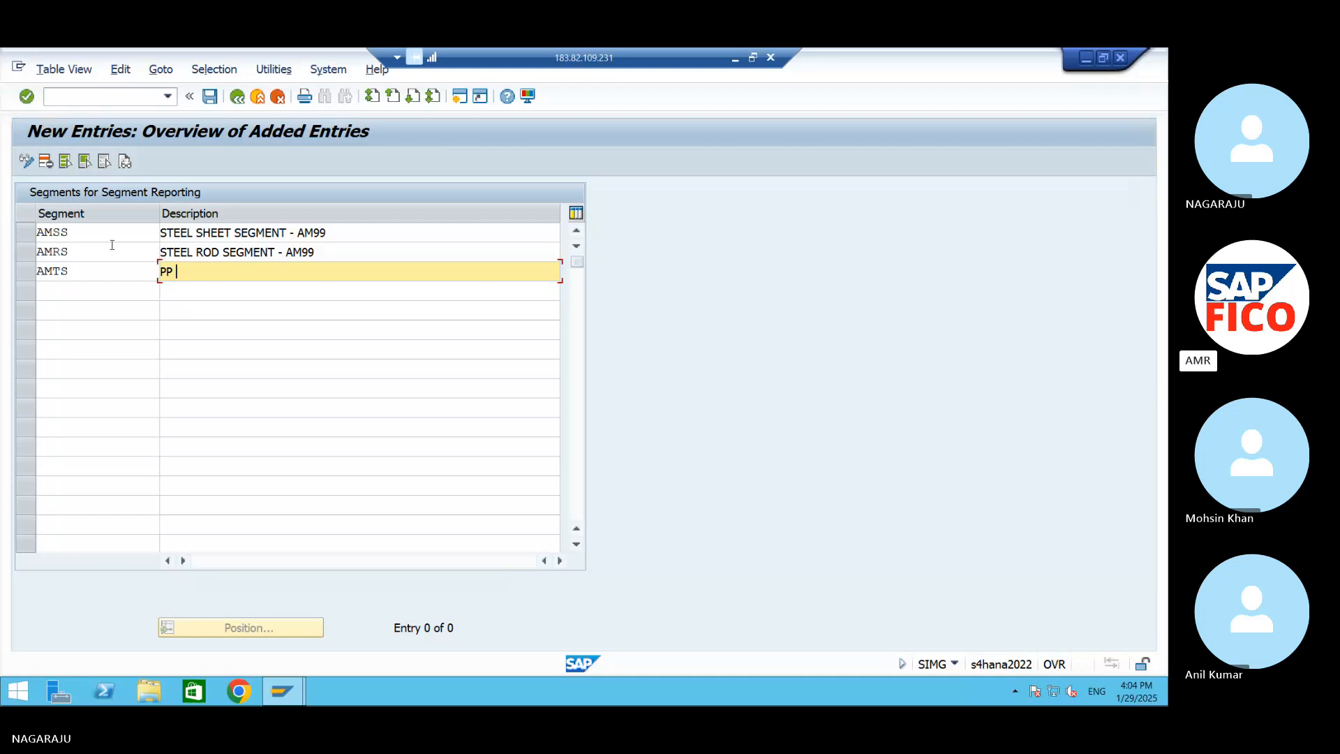
{"action": "type", "text": "CEM"}
{"action": "key", "text": "BackSpace"}
{"action": "key", "text": "BackSpace"}
{"action": "key", "text": "BackSpace"}
{"action": "key", "text": "BackSpace"}
{"action": "type", "text": "P CEMENT SEGM"}
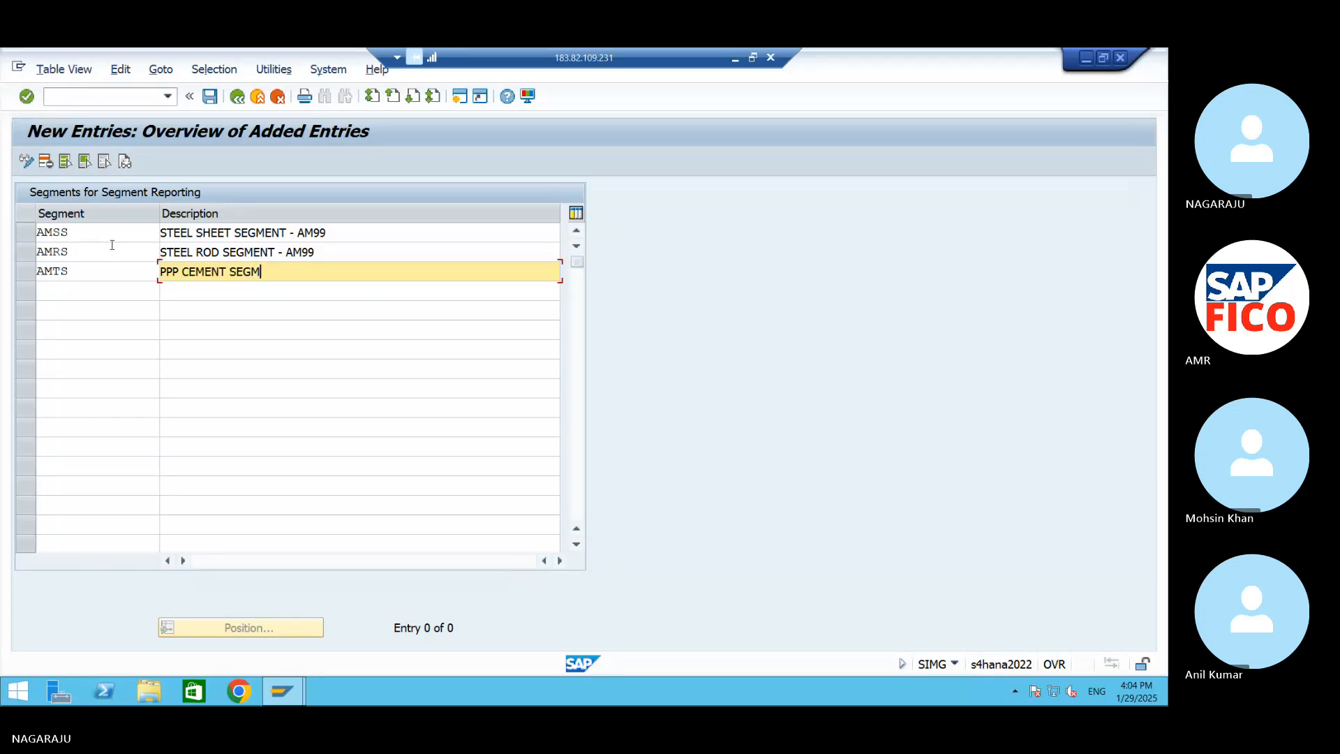
{"action": "type", "text": "ENT -AM99"}
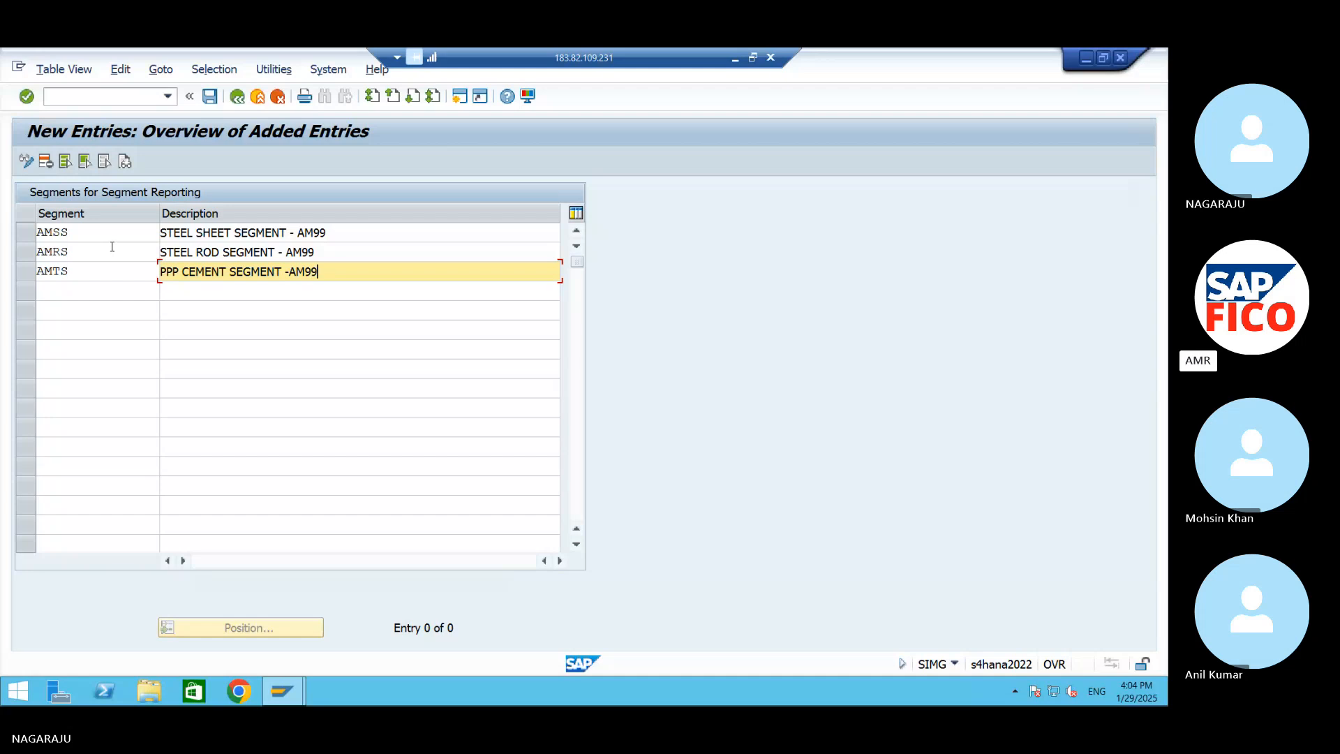
- Change the code of the PPP cement segment to AMPS
{"action": "left_click", "coordinate": [79, 277]}
{"action": "key", "text": "BackSpace"}
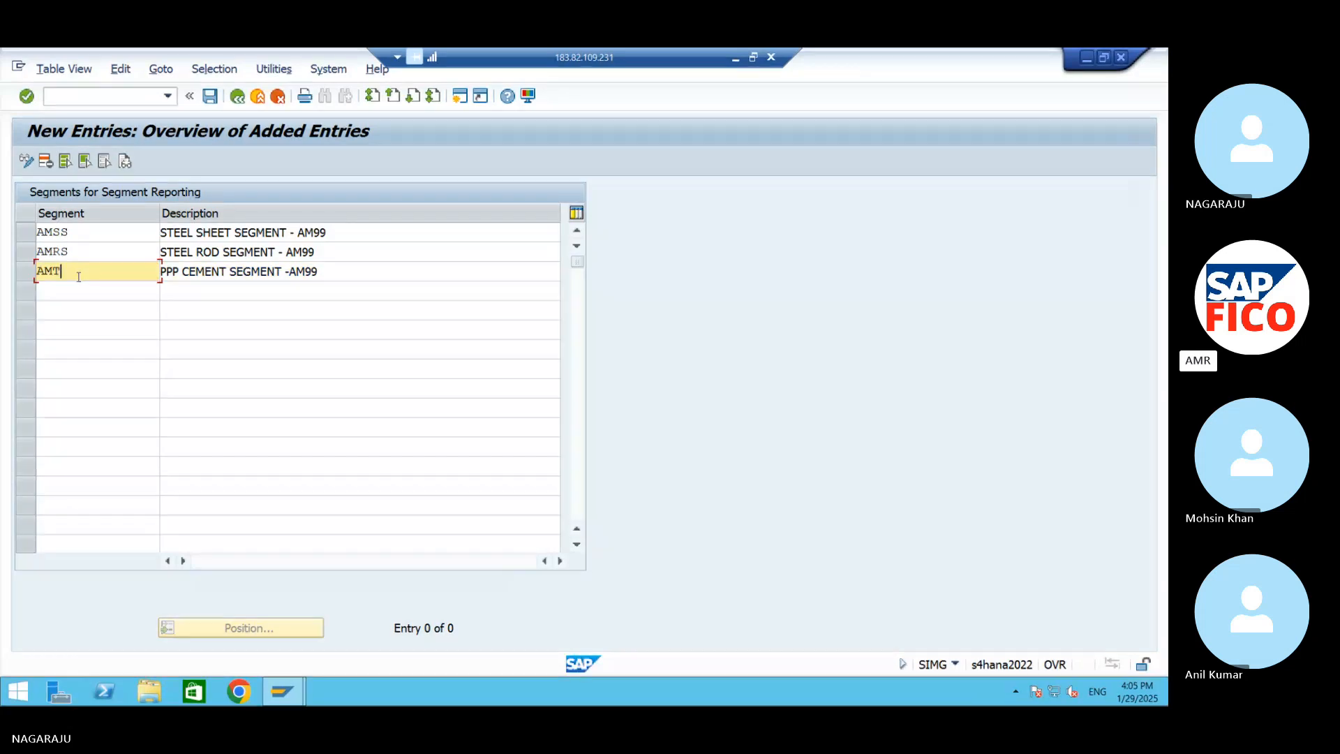
{"action": "key", "text": "BackSpace"}
{"action": "type", "text": "PS"}
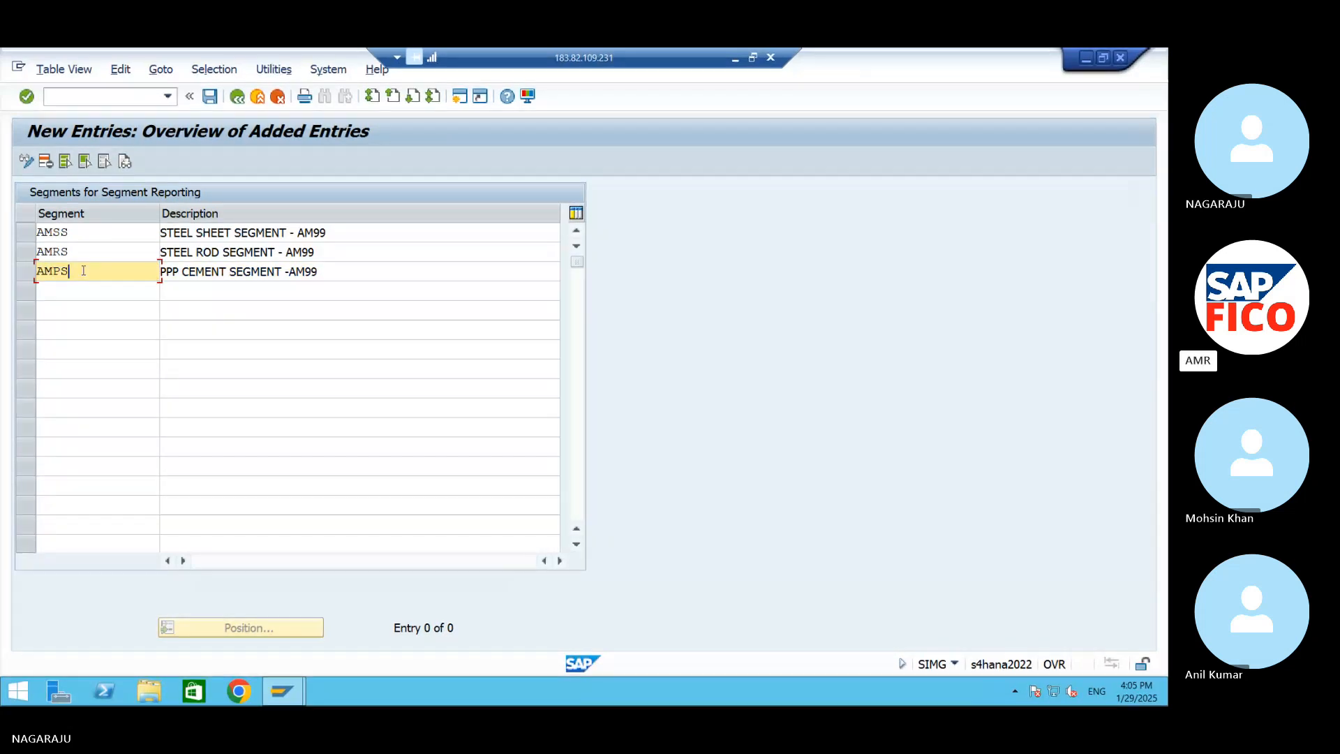
- Enter segment AMOS with the description "OPP CEMENT SEGMENT - AM99" in the fourth row and try to save the new segments
{"action": "left_click", "coordinate": [122, 293]}
{"action": "type", "text": "AMOS"}
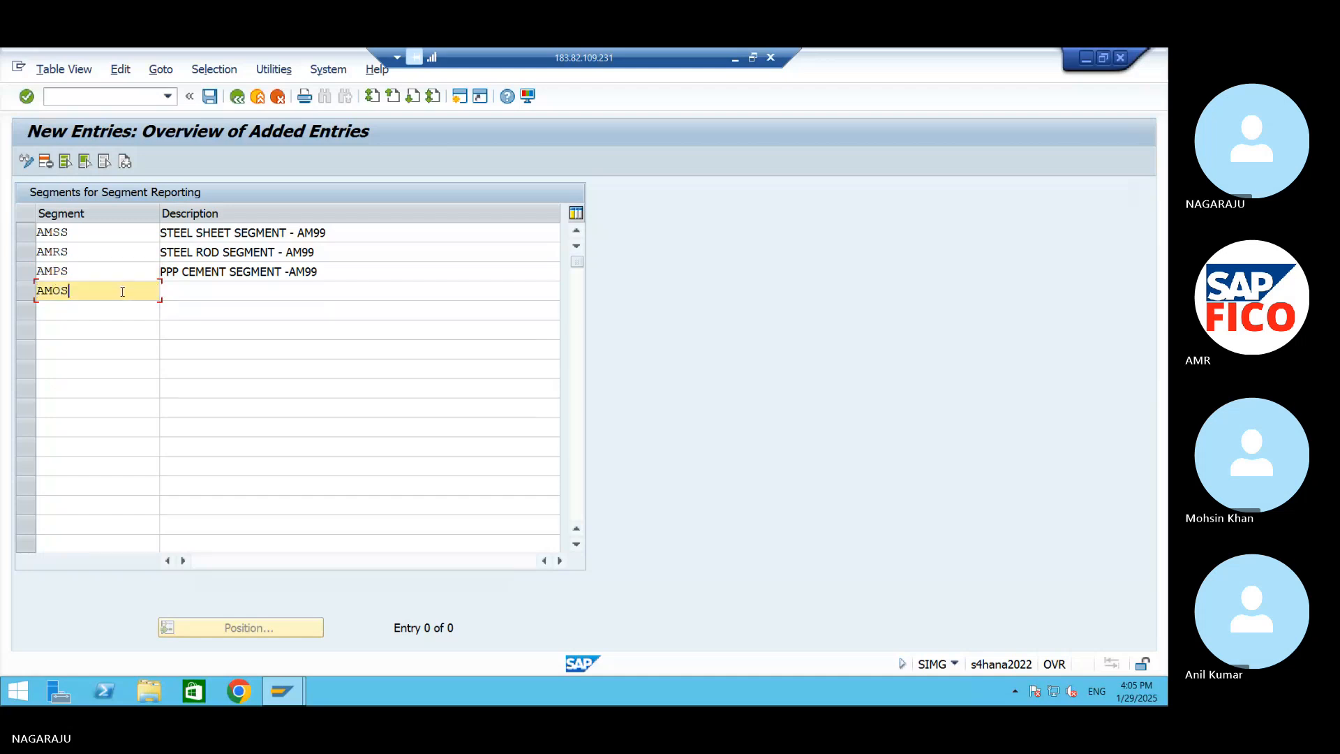
{"action": "key", "text": "Tab"}
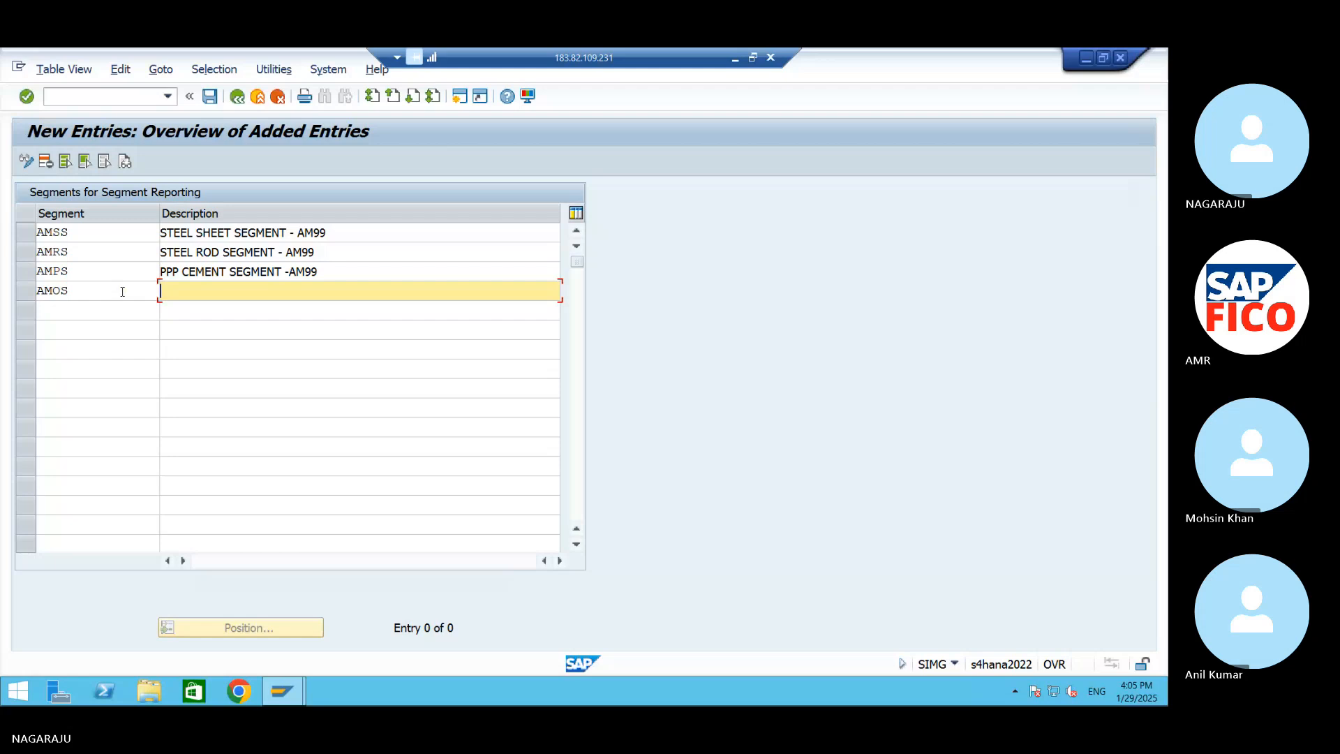
{"action": "type", "text": "OPP CEMENT SEGMENT - AM99"}
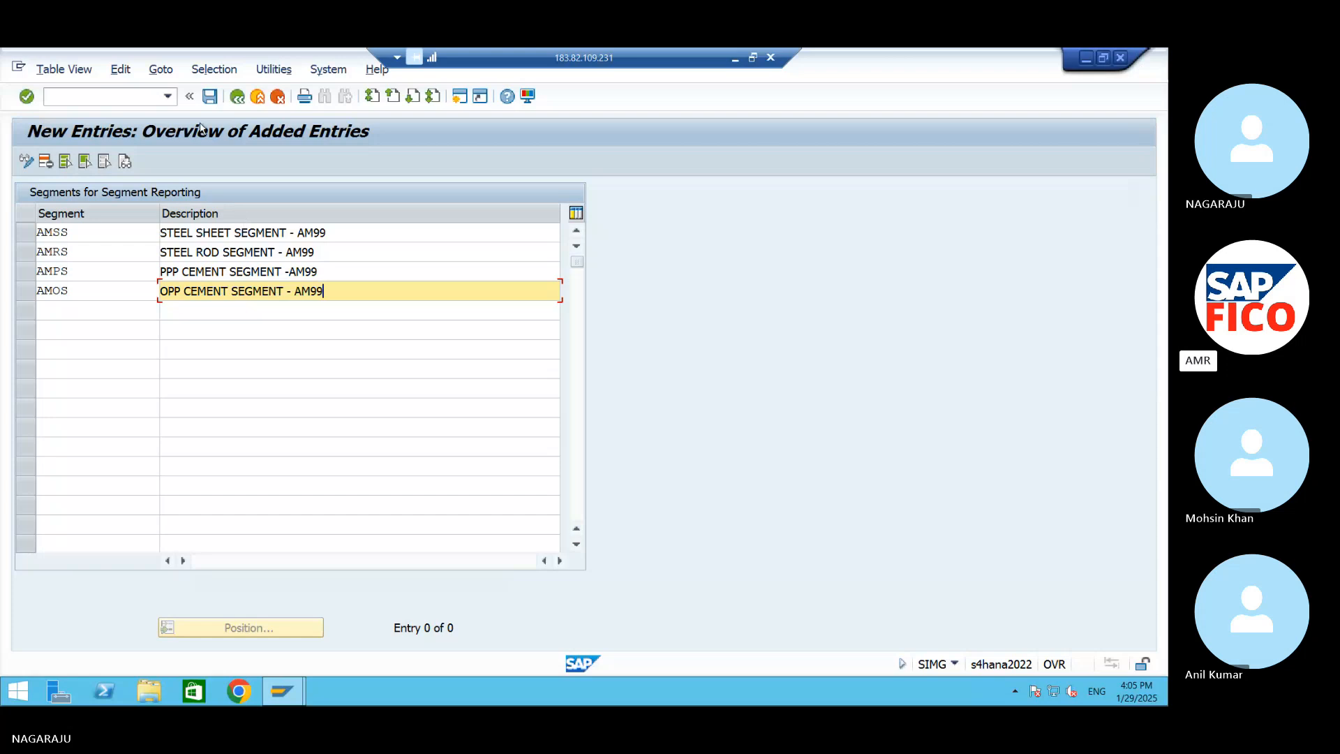
{"action": "left_click", "coordinate": [208, 104]}
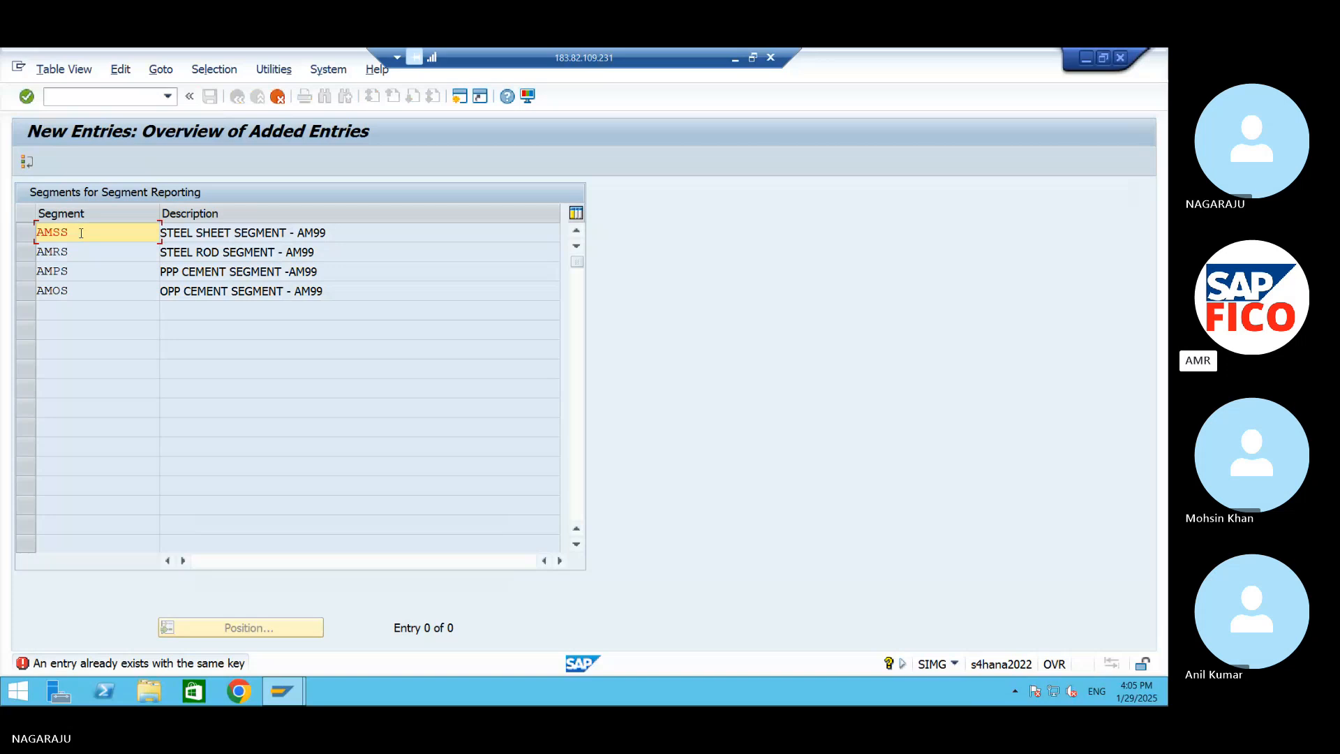
- Change the code of the steel sheet segment to AM11
{"action": "left_click", "coordinate": [81, 233]}
{"action": "key", "text": "BackSpace"}
{"action": "key", "text": "BackSpace"}
{"action": "type", "text": "11"}
{"action": "key", "text": "Return"}
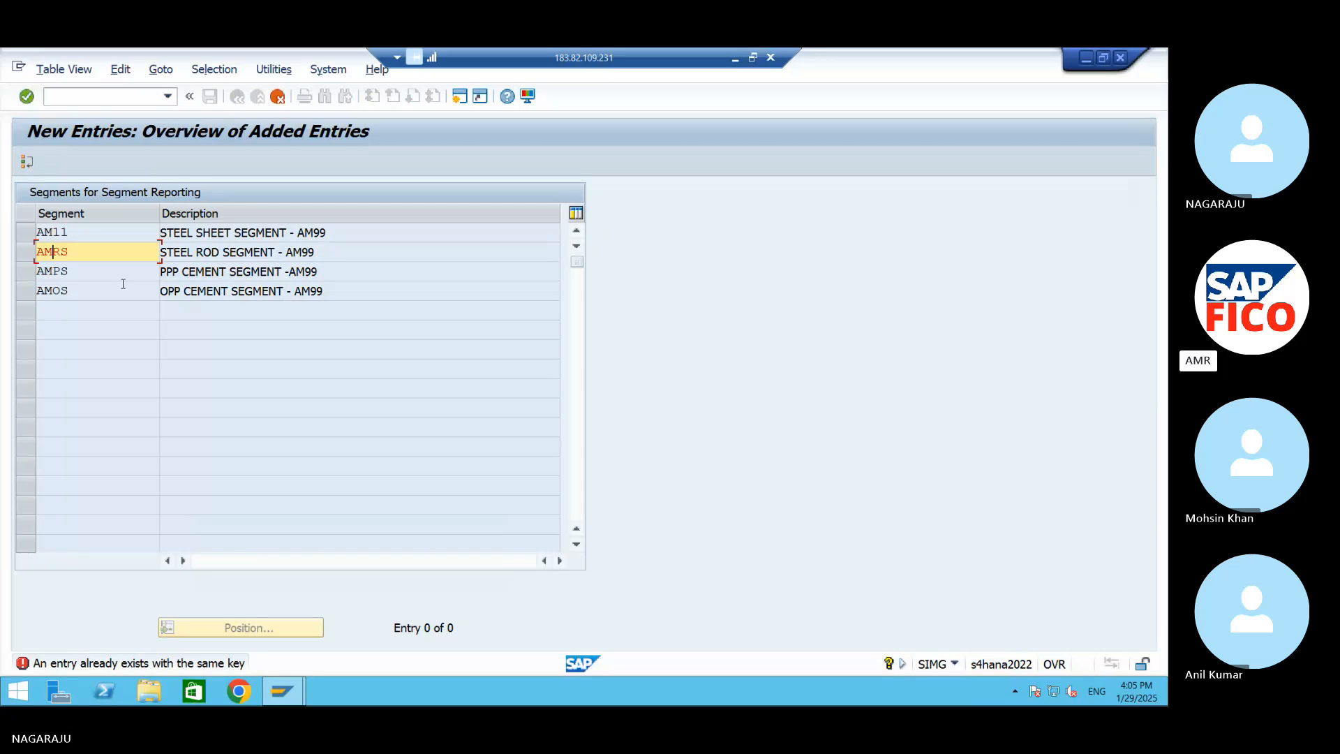
- Change the code of the steel rod segment to AM12
{"action": "type", "text": "22"}
{"action": "key", "text": "Return"}
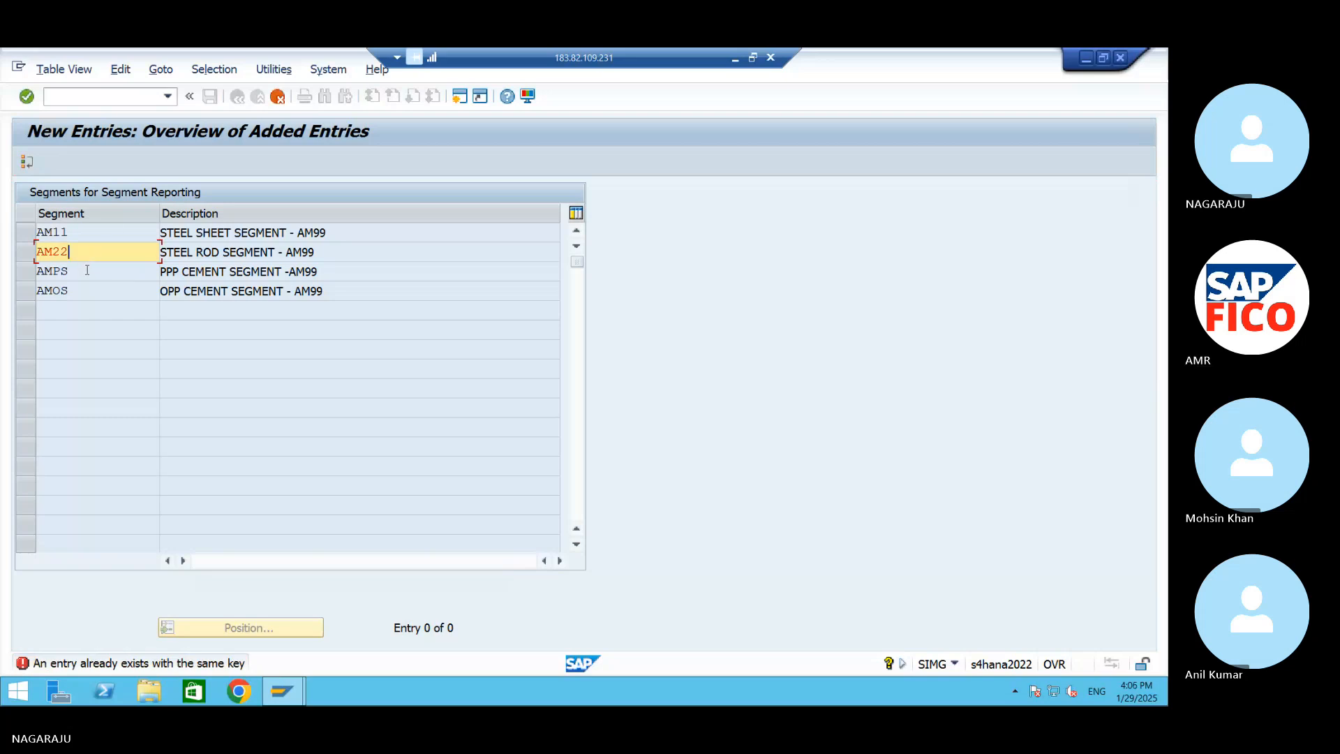
{"action": "key", "text": "BackSpace"}
{"action": "key", "text": "BackSpace"}
{"action": "type", "text": "12"}
{"action": "key", "text": "Return"}
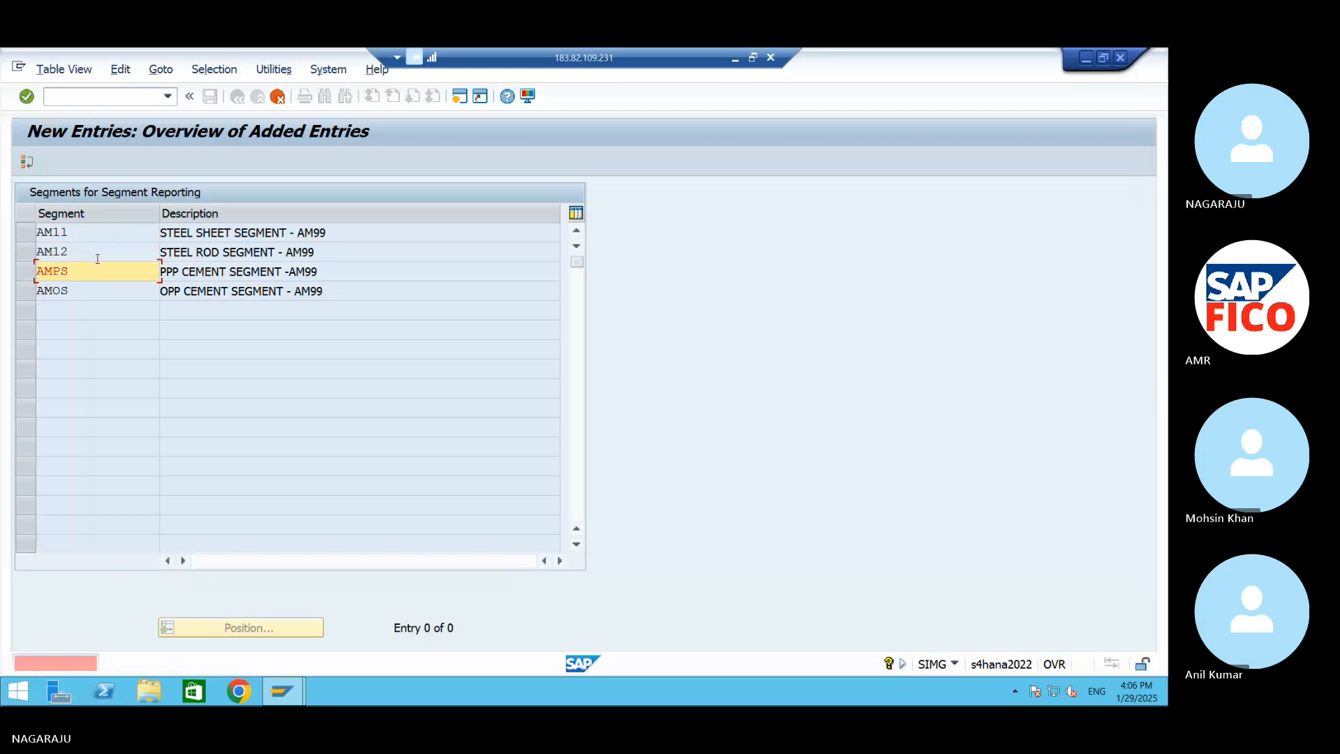
- Change the PPP and OPP cement segment codes to AM13 and AM14, and save the segments under the proposed customizing request
{"action": "type", "text": "1"}
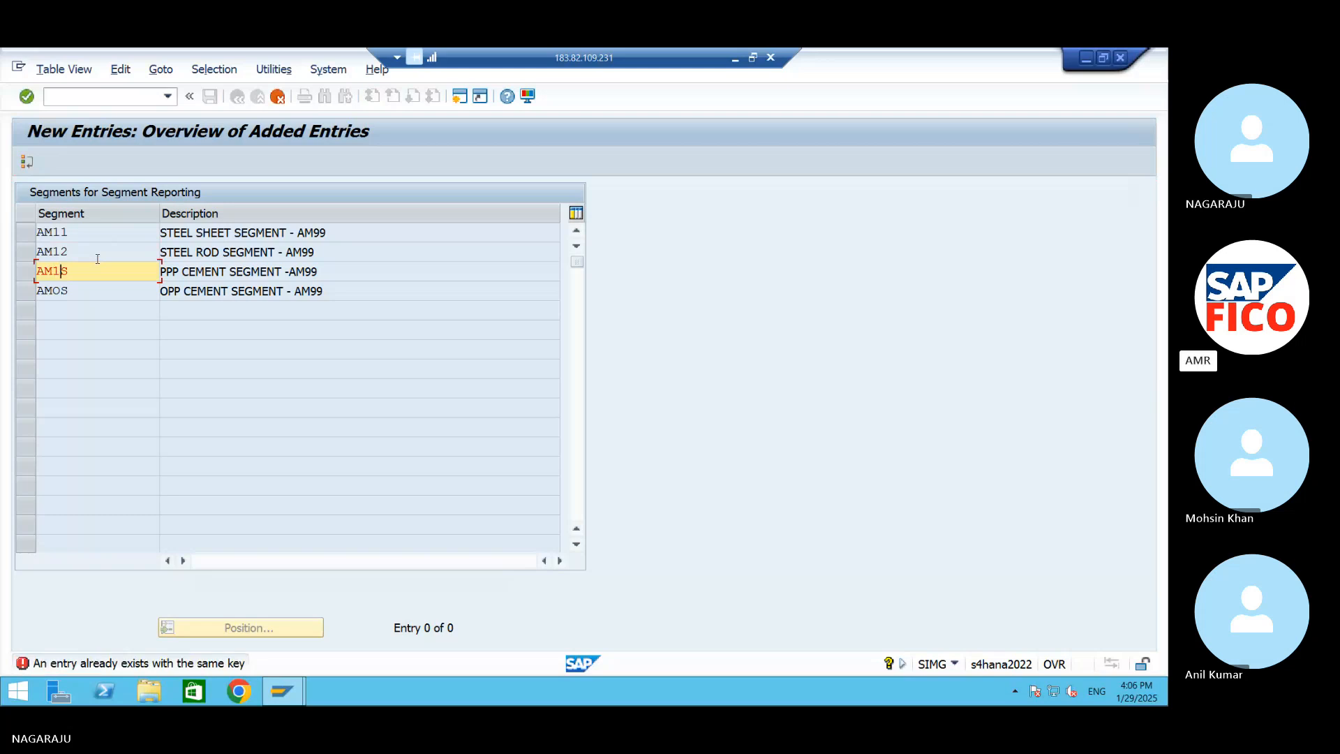
{"action": "type", "text": "3"}
{"action": "key", "text": "Return"}
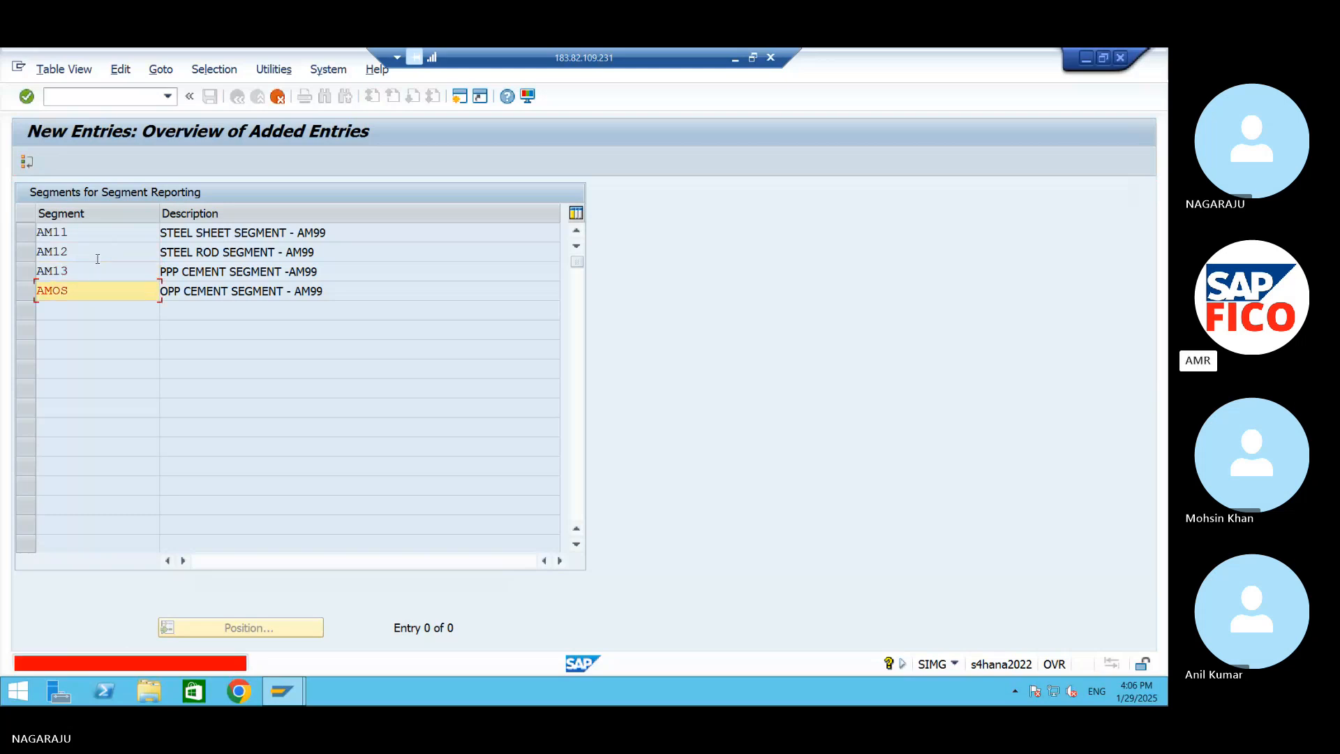
{"action": "type", "text": "14"}
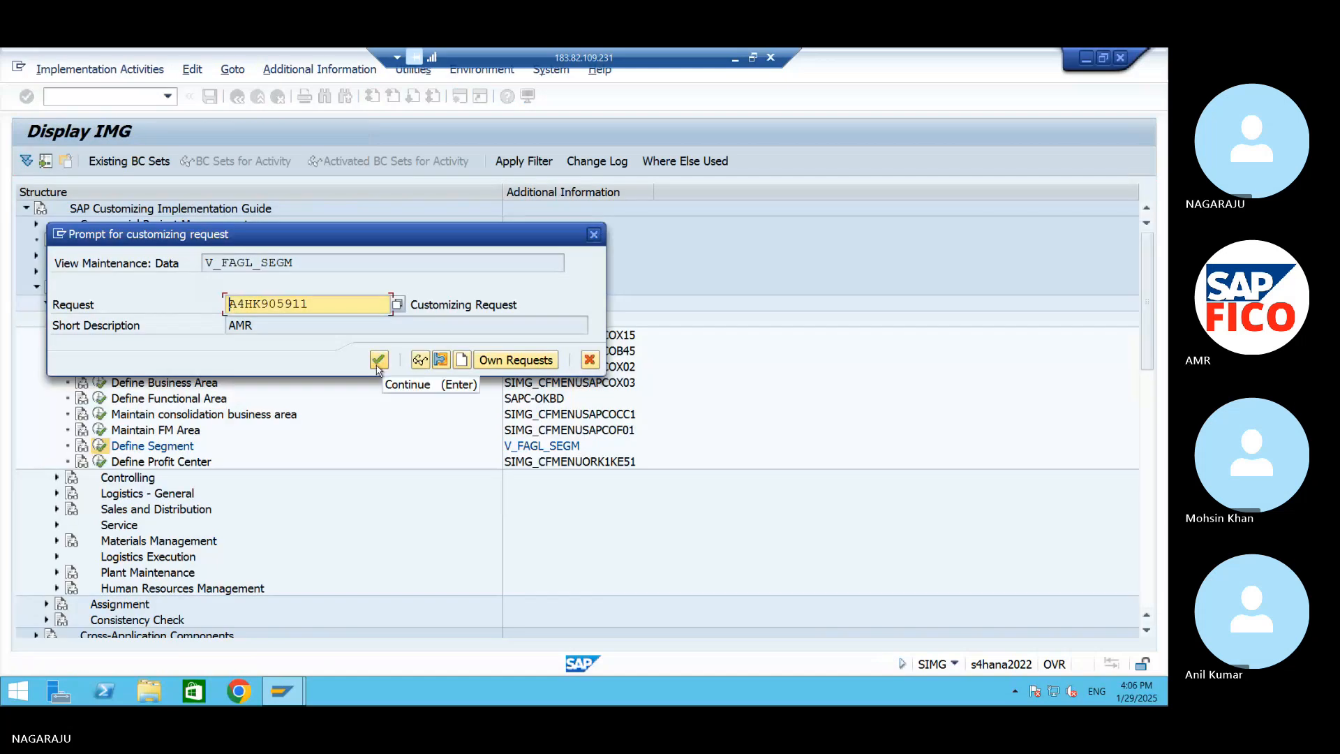
{"action": "left_click", "coordinate": [377, 363]}
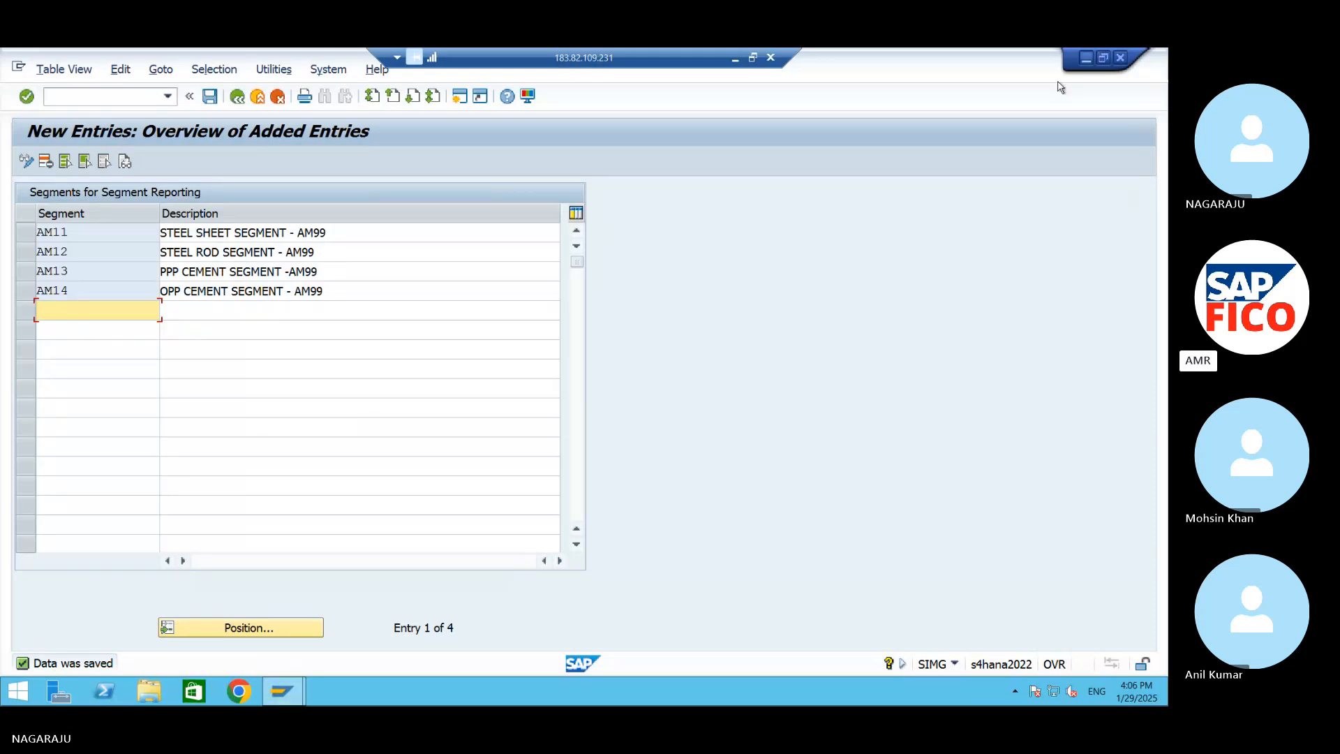
- Switch to the Word notes and add "(AM11, AM12, AM13, AM14)" to the Define Segment line
{"action": "left_click", "coordinate": [1086, 59]}
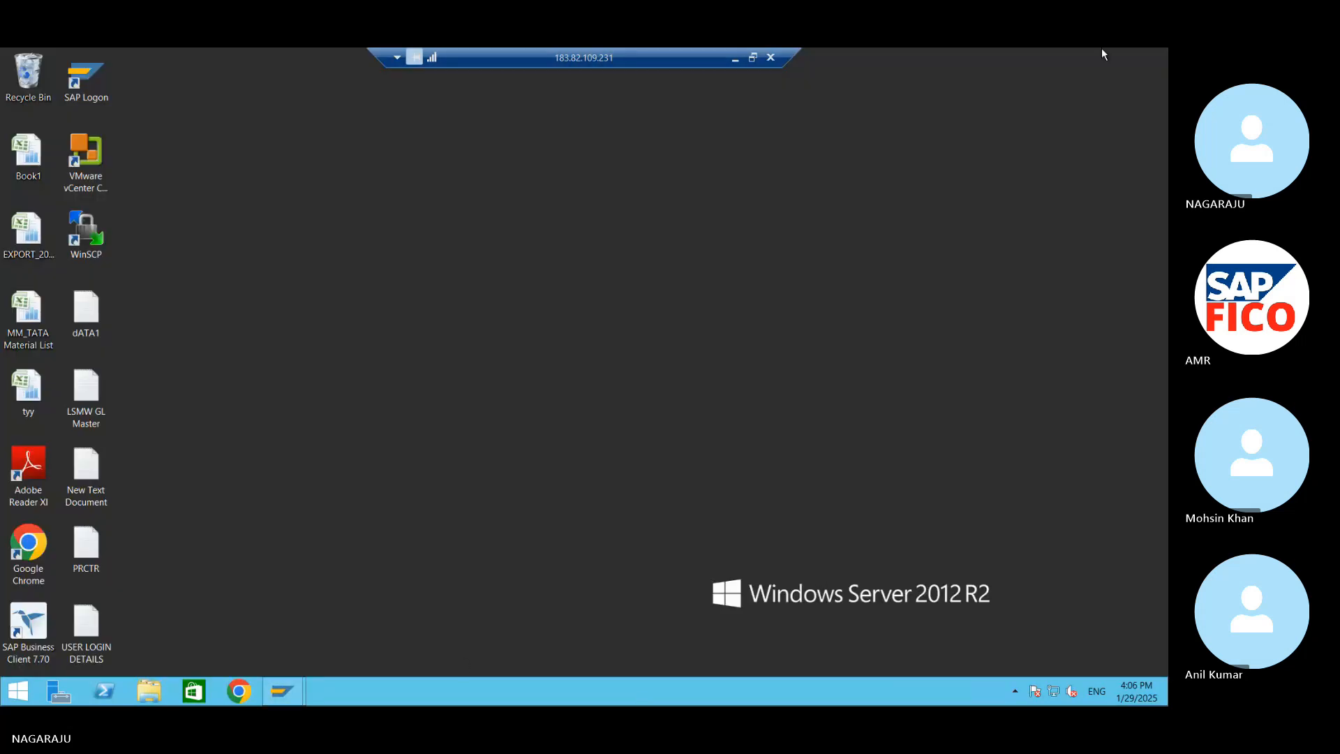
{"action": "left_click", "coordinate": [738, 59]}
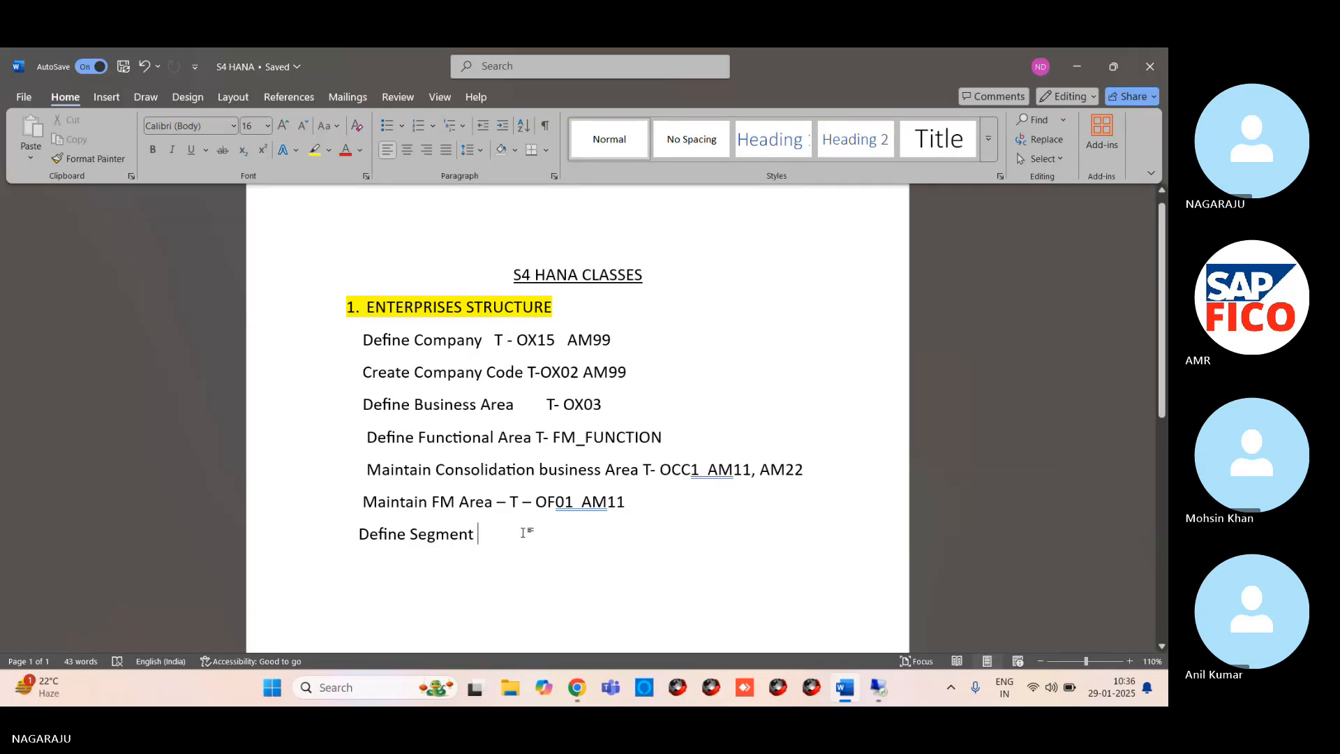
{"action": "key", "text": "Tab"}
{"action": "type", "text": "(AM1"}
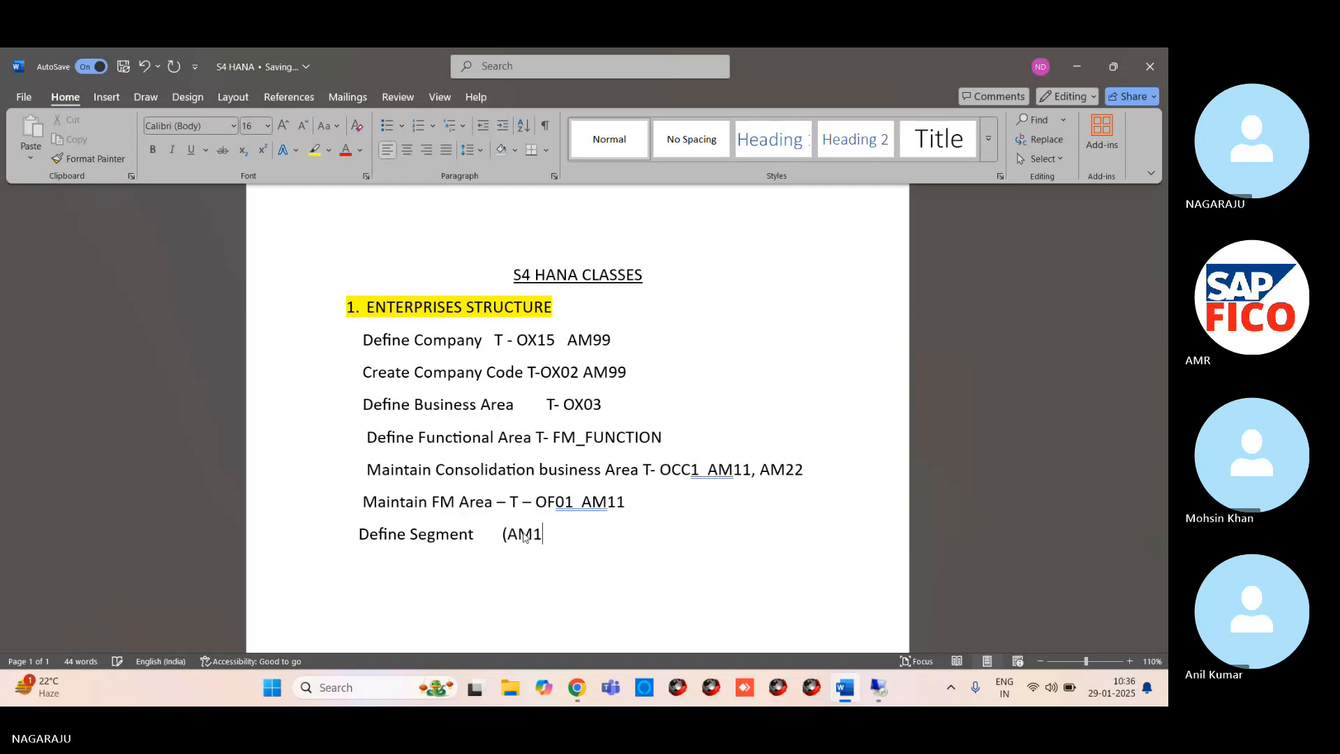
{"action": "type", "text": "1, AM12, AM13"}
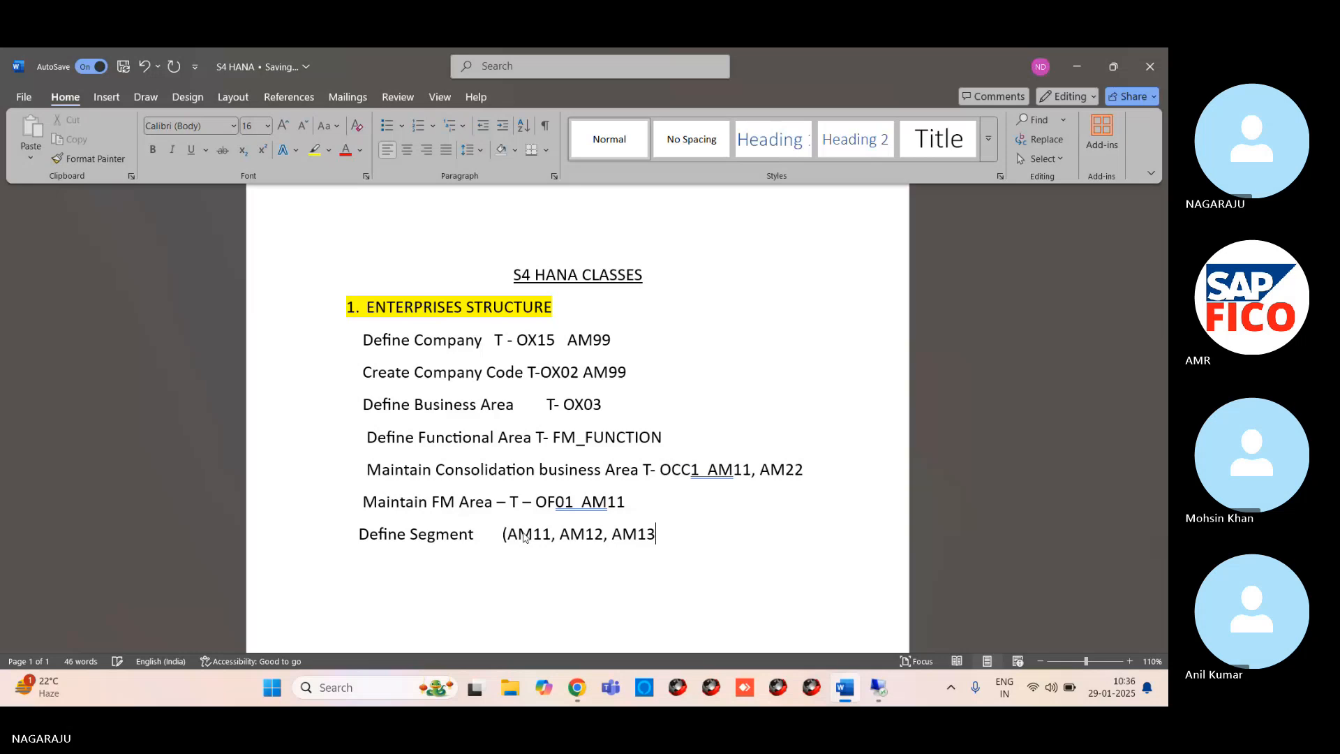
{"action": "type", "text": ", AM14)"}
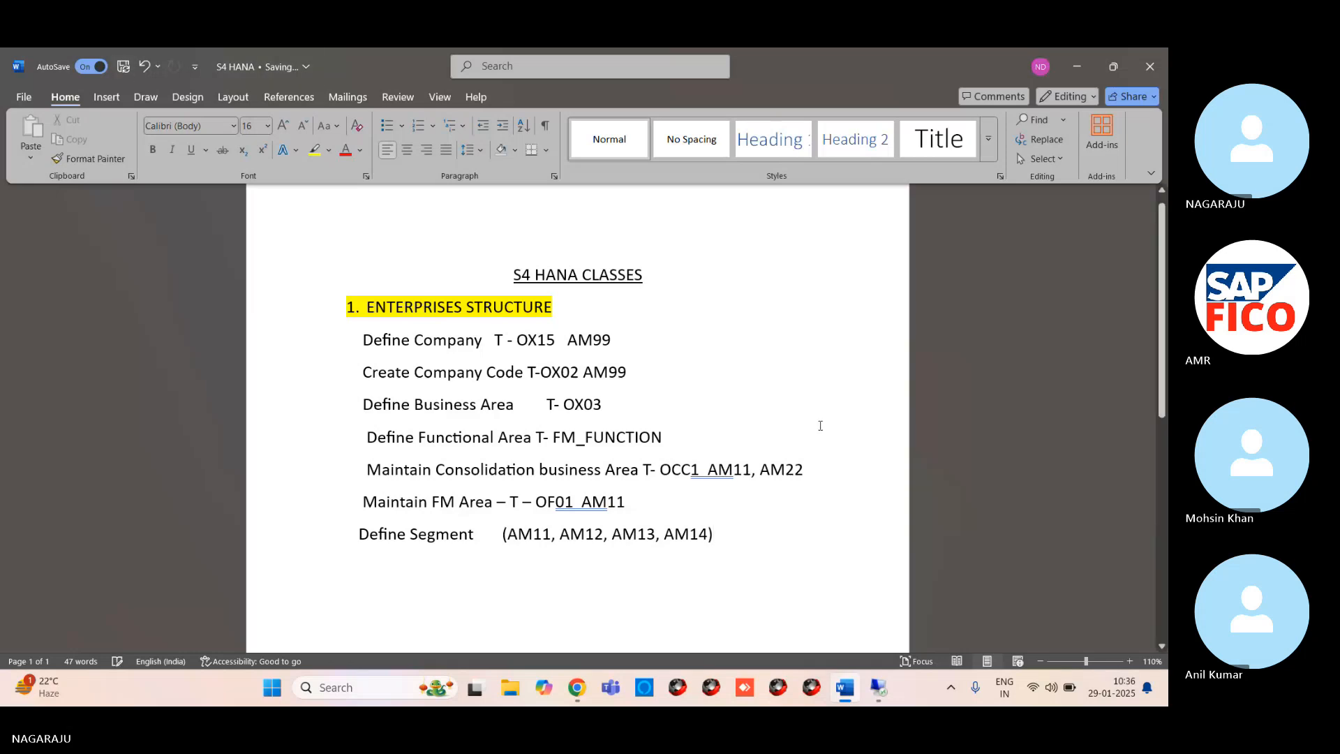
- Switch to SAP to review the saved segments and return to the Word notes
{"action": "left_click", "coordinate": [1075, 68]}
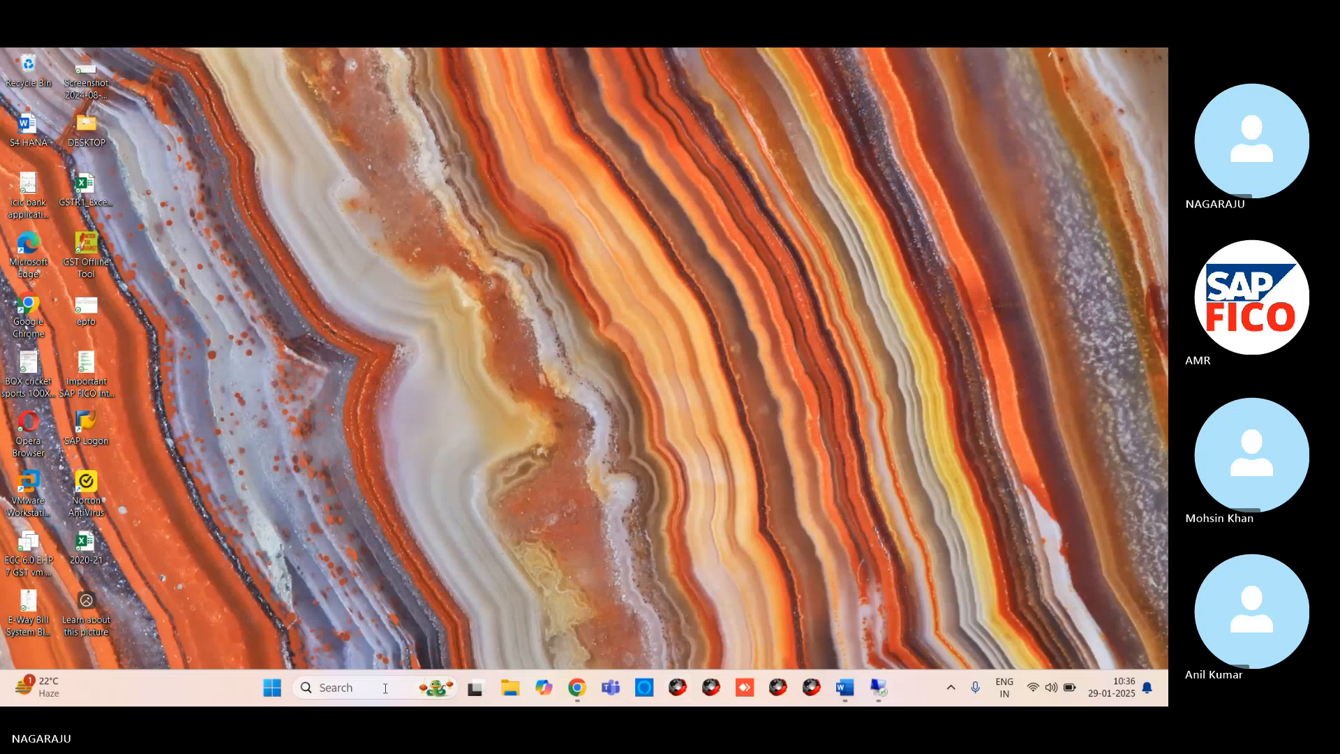
{"action": "mouse_move", "coordinate": [878, 687]}
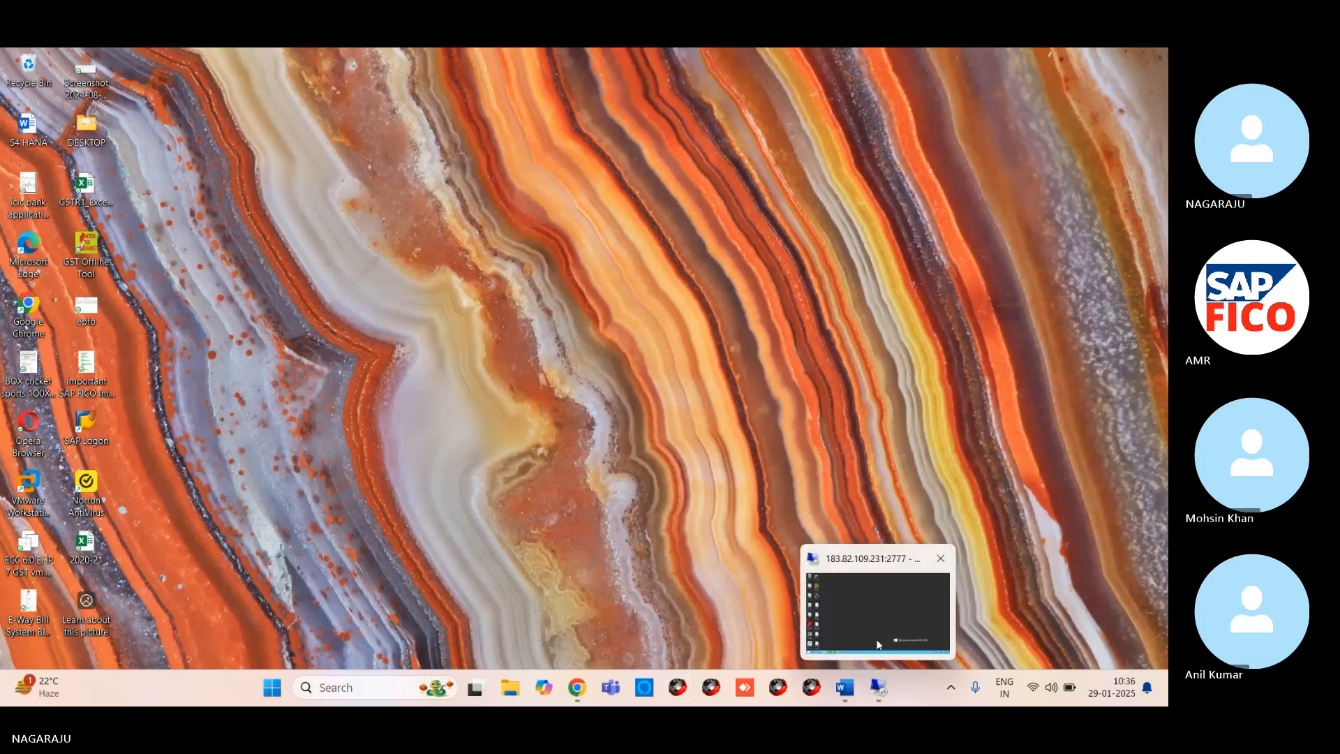
{"action": "left_click", "coordinate": [876, 638]}
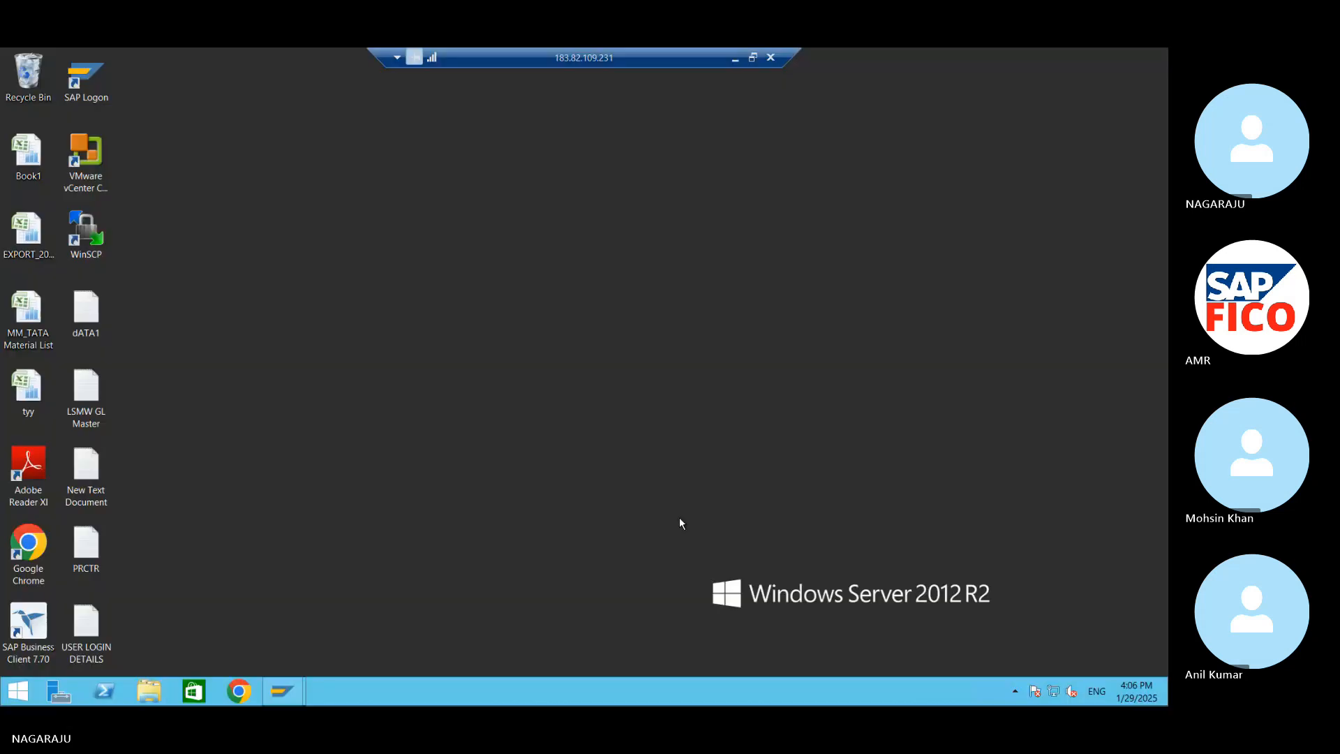
{"action": "mouse_move", "coordinate": [286, 690]}
{"action": "left_click", "coordinate": [354, 624]}
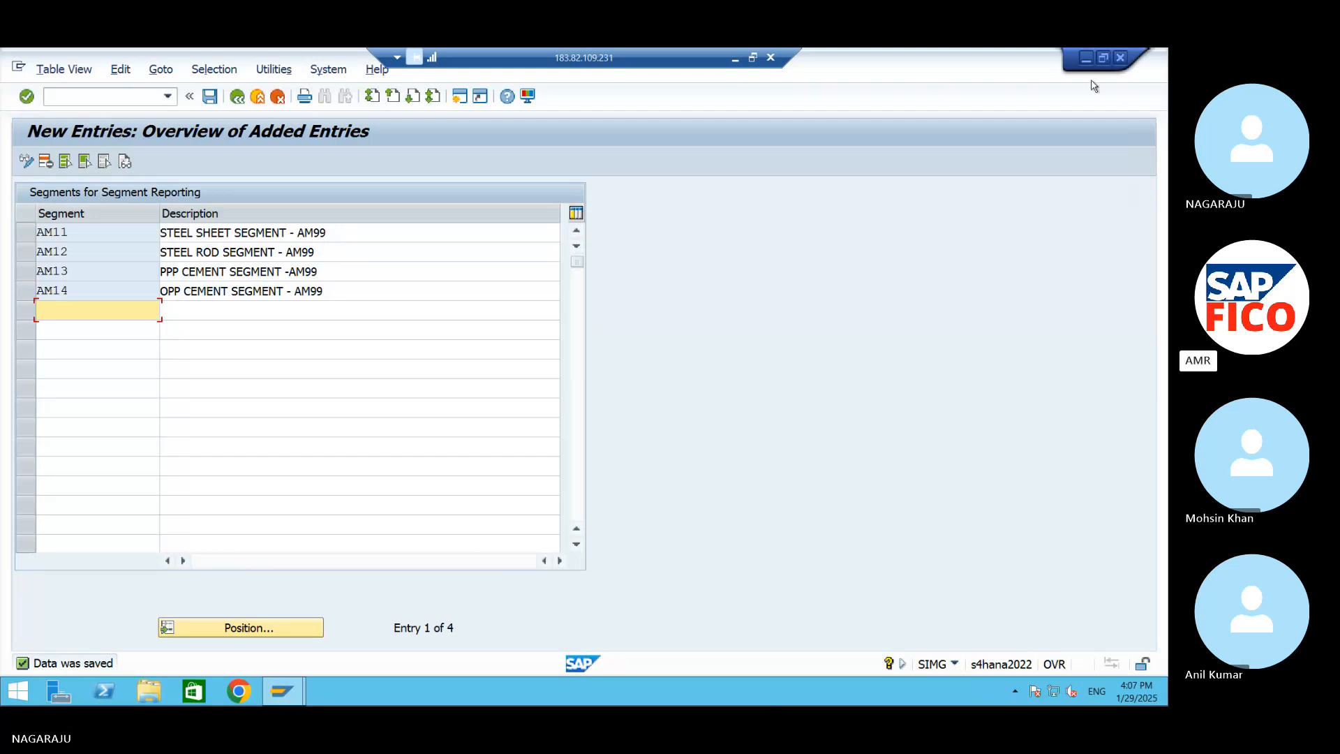
{"action": "left_click", "coordinate": [1086, 60]}
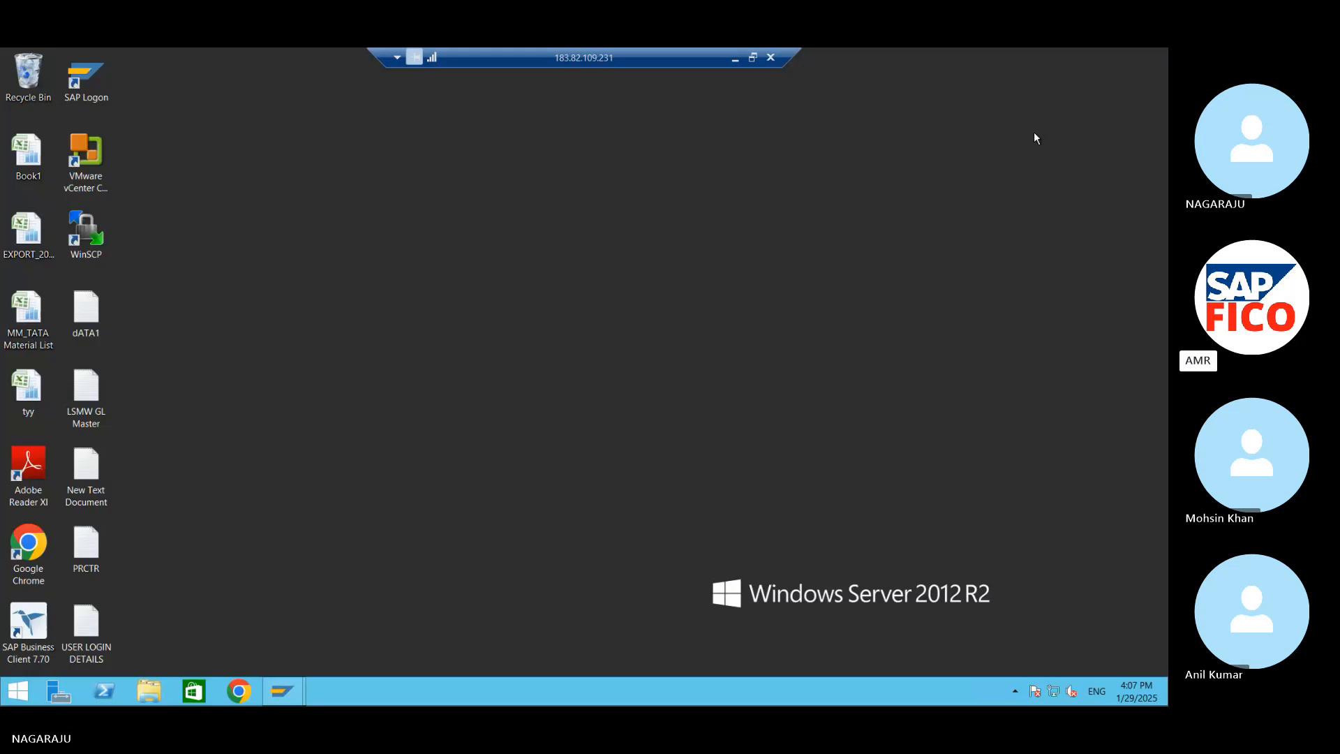
{"action": "left_click", "coordinate": [735, 58]}
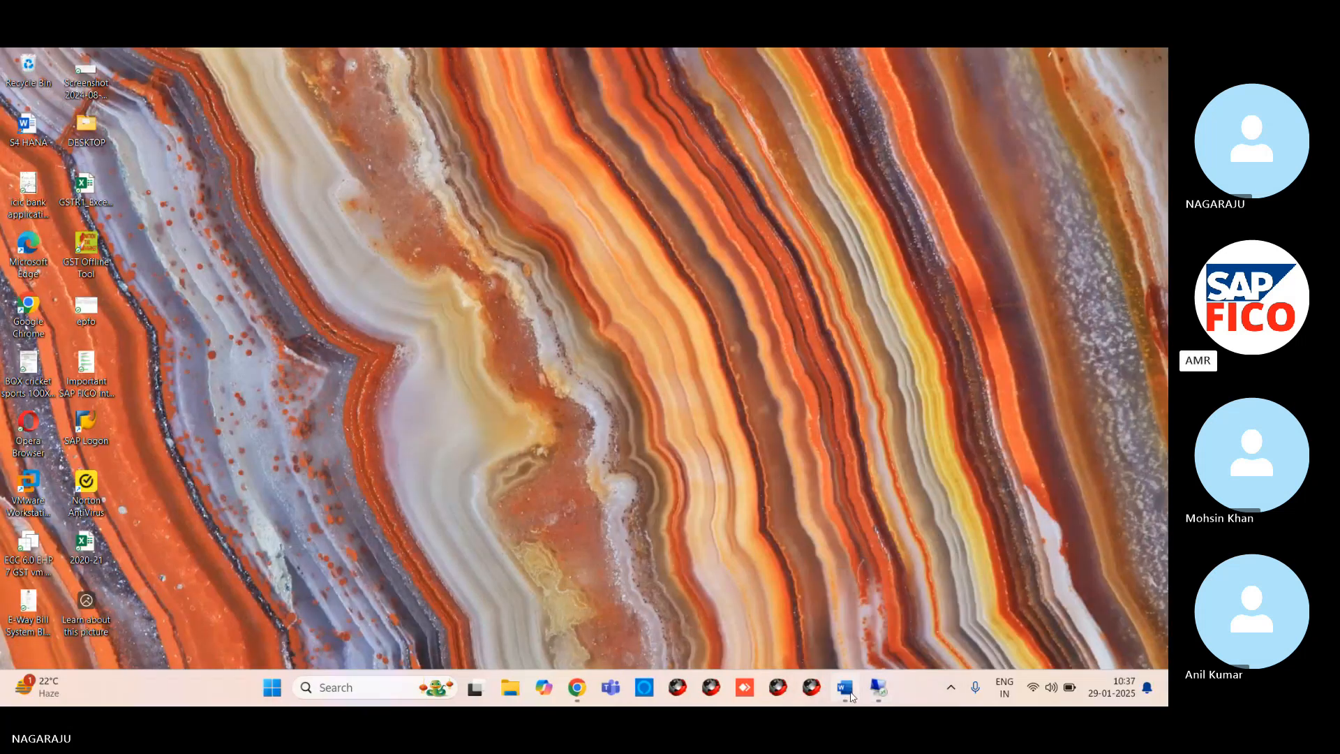
{"action": "left_click", "coordinate": [845, 688]}
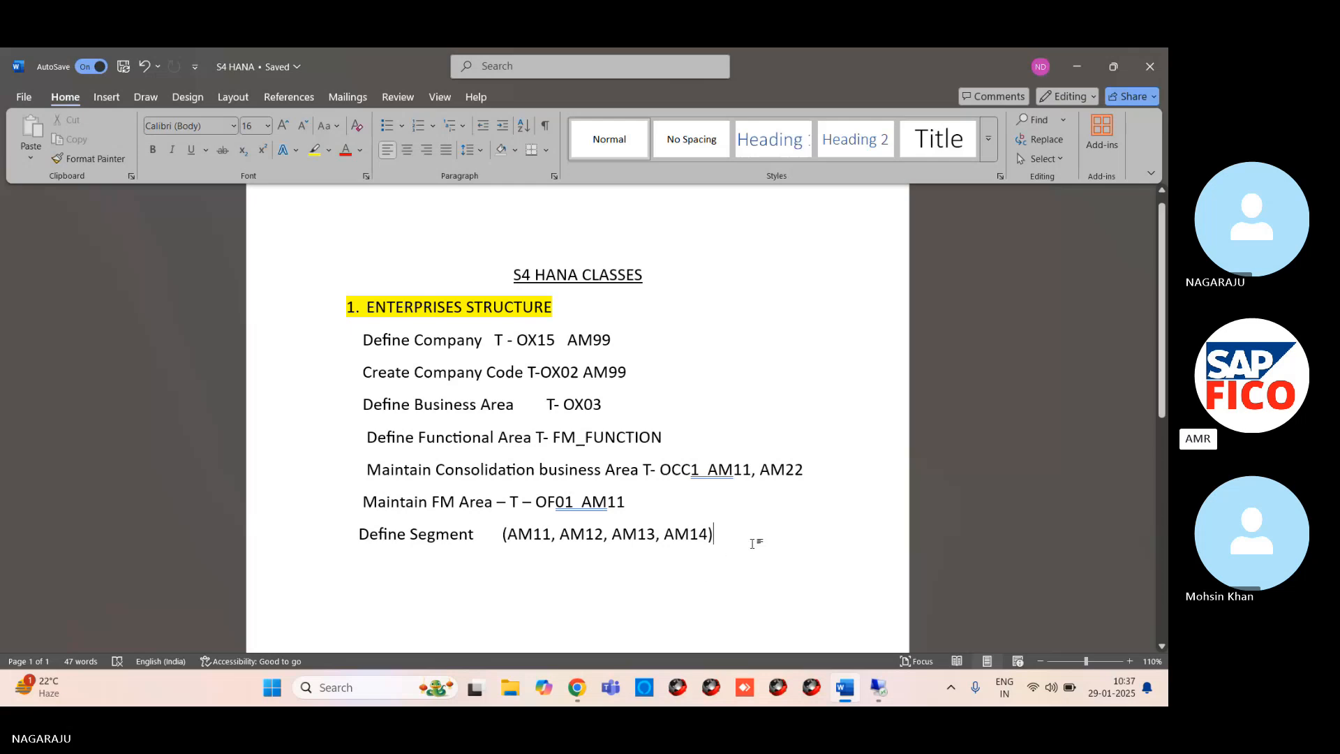
- Add the line "Define Credit Control Area – OB45" below the Define Segment line
{"action": "key", "text": "Return"}
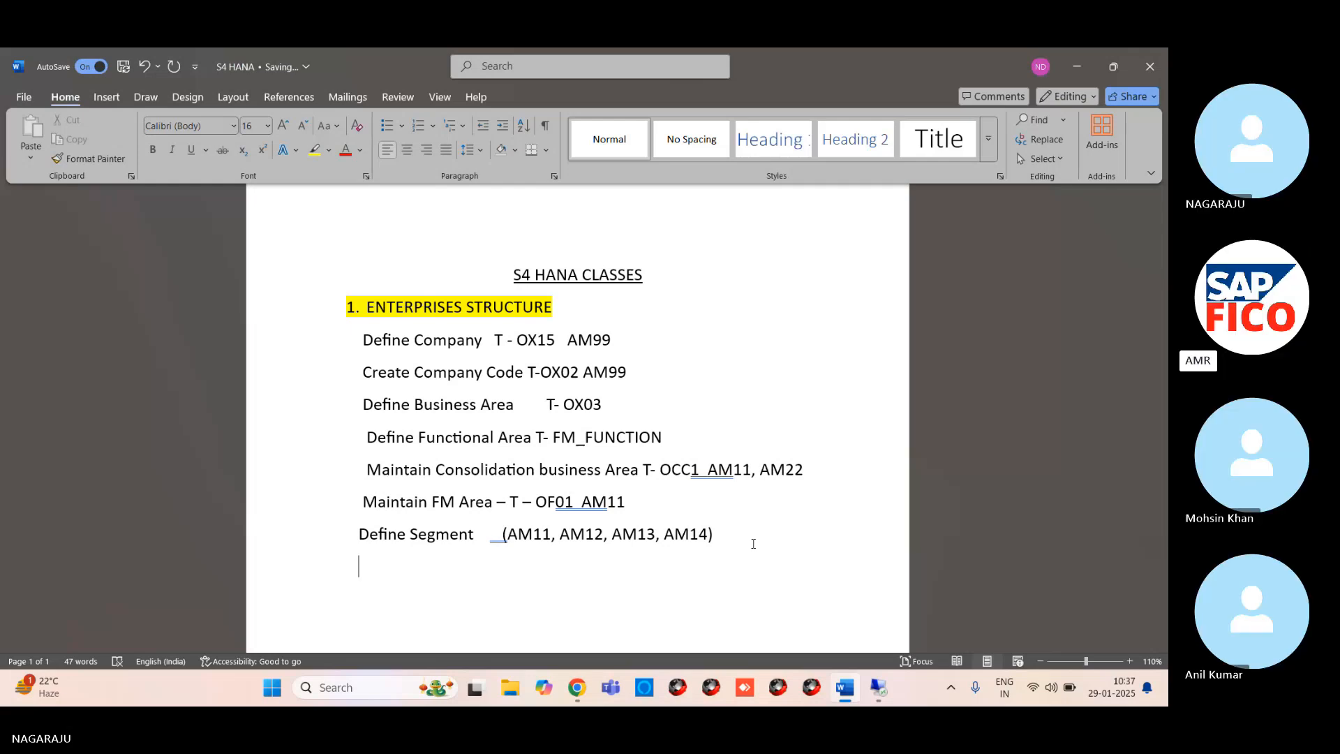
{"action": "type", "text": "Defi"}
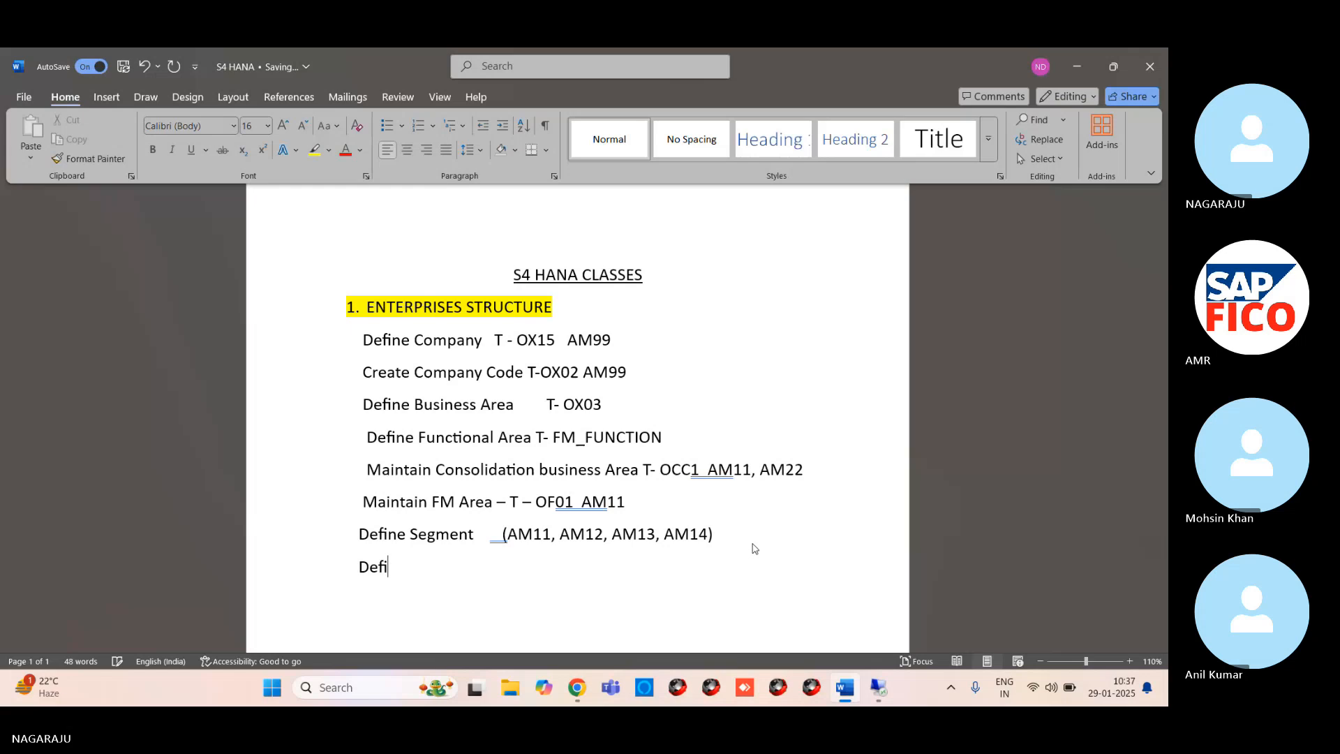
{"action": "type", "text": "ne Credit C"}
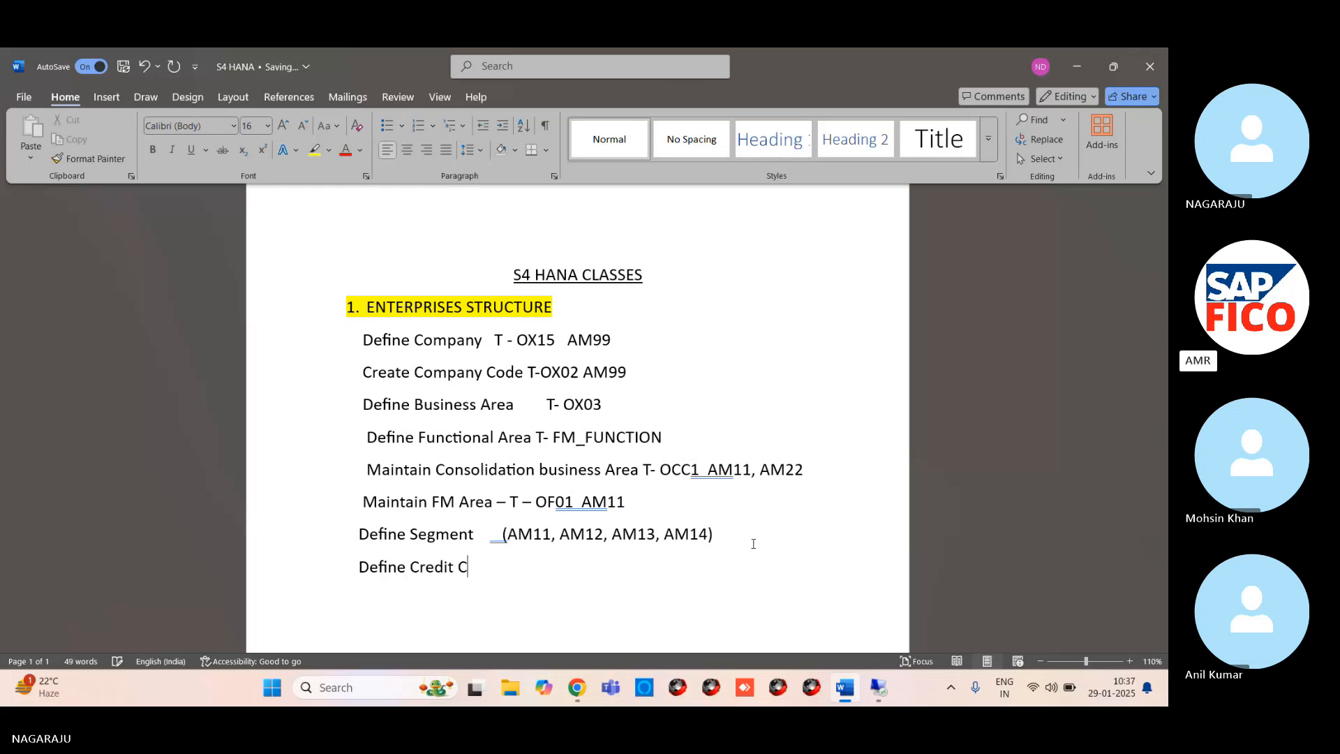
{"action": "type", "text": "ontrol"}
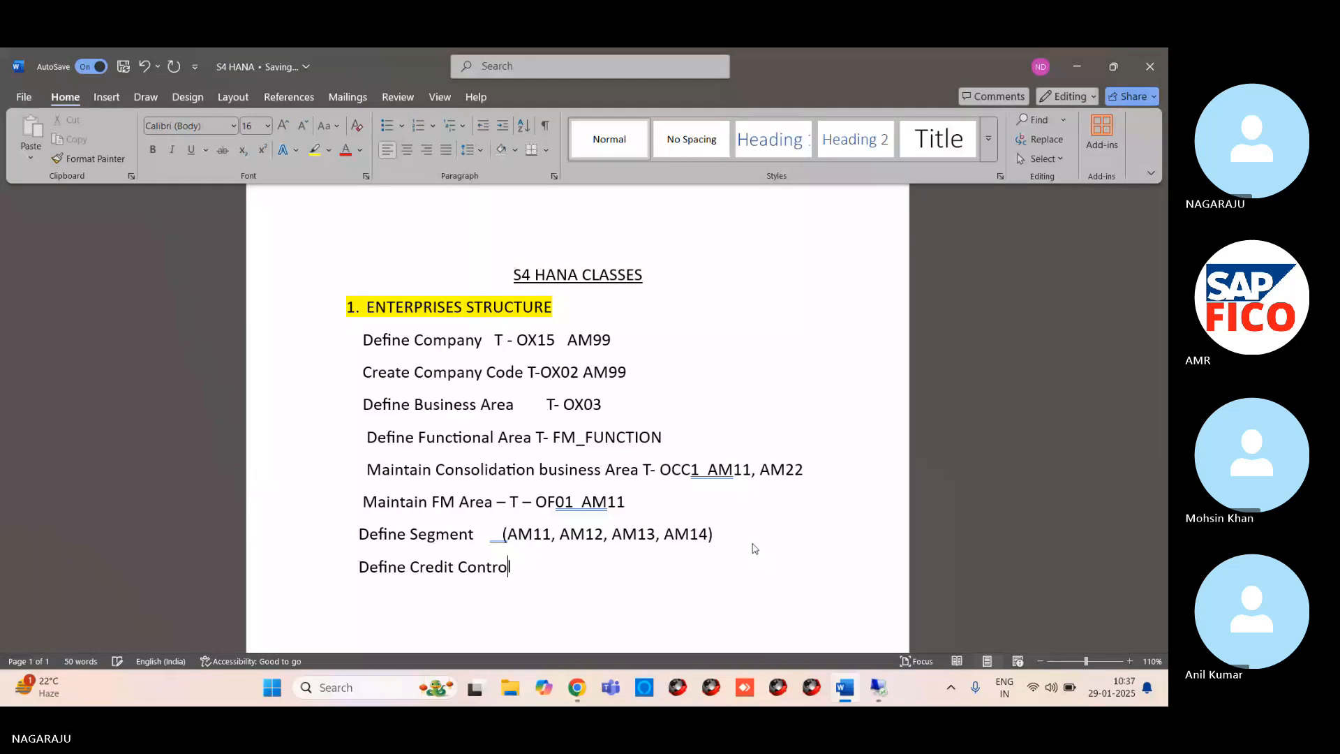
{"action": "type", "text": " A"}
{"action": "type", "text": "rea"}
{"action": "type", "text": " - OB"}
{"action": "type", "text": "45"}
- Switch to SAP, leave the segment customizing and view the credit control areas with transaction OB45
{"action": "mouse_move", "coordinate": [877, 698]}
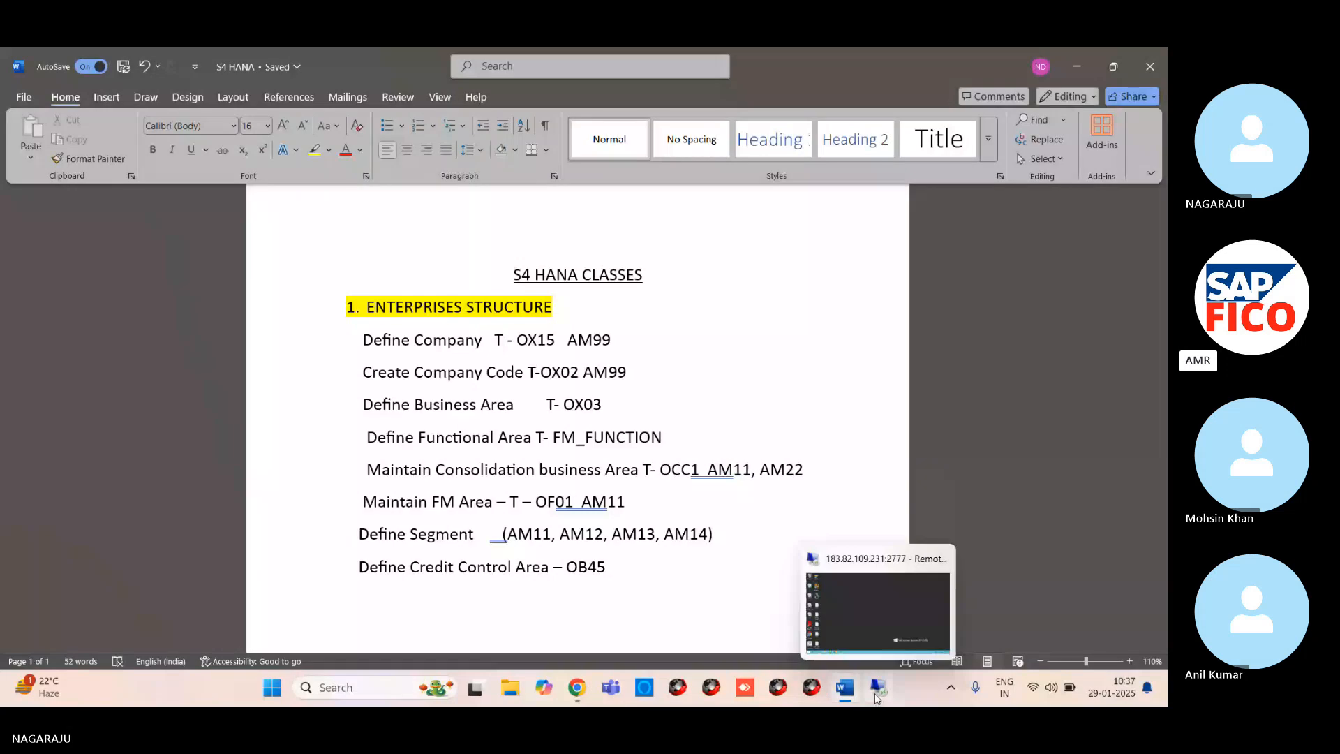
{"action": "left_click", "coordinate": [239, 97]}
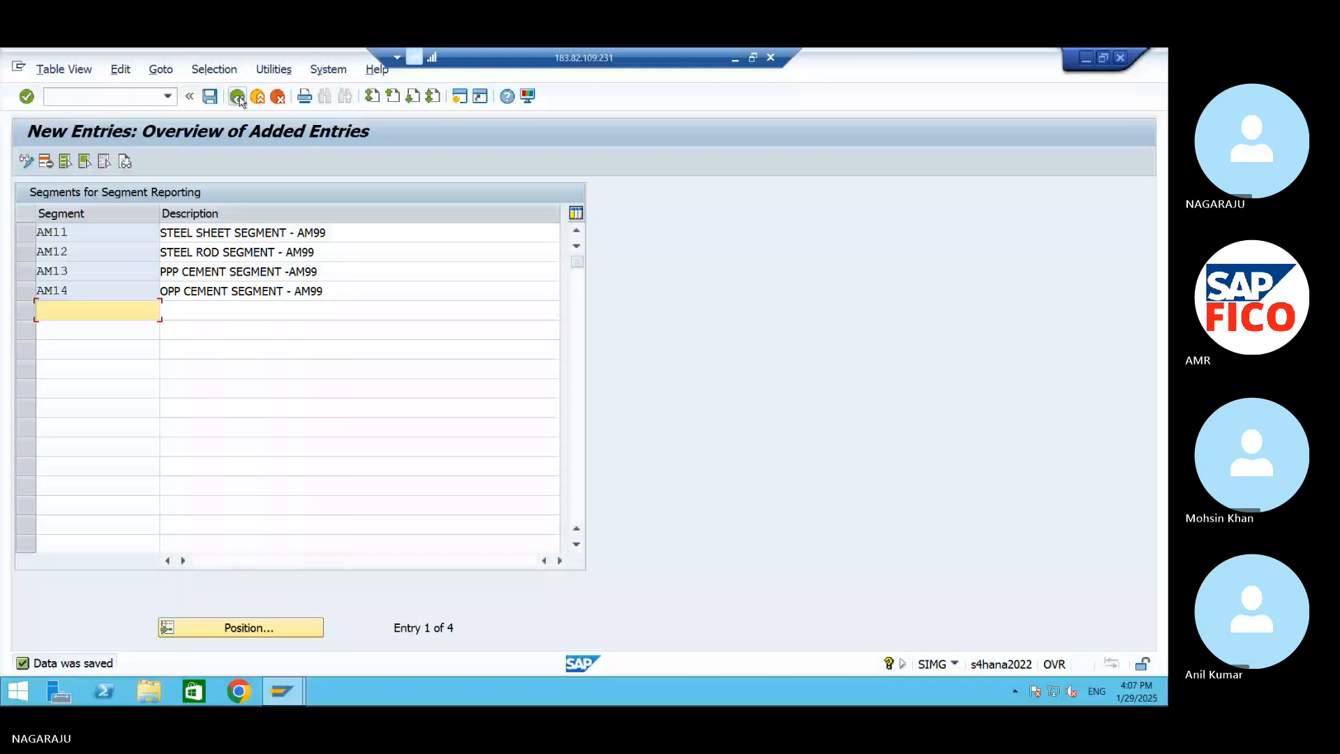
{"action": "left_click", "coordinate": [239, 98]}
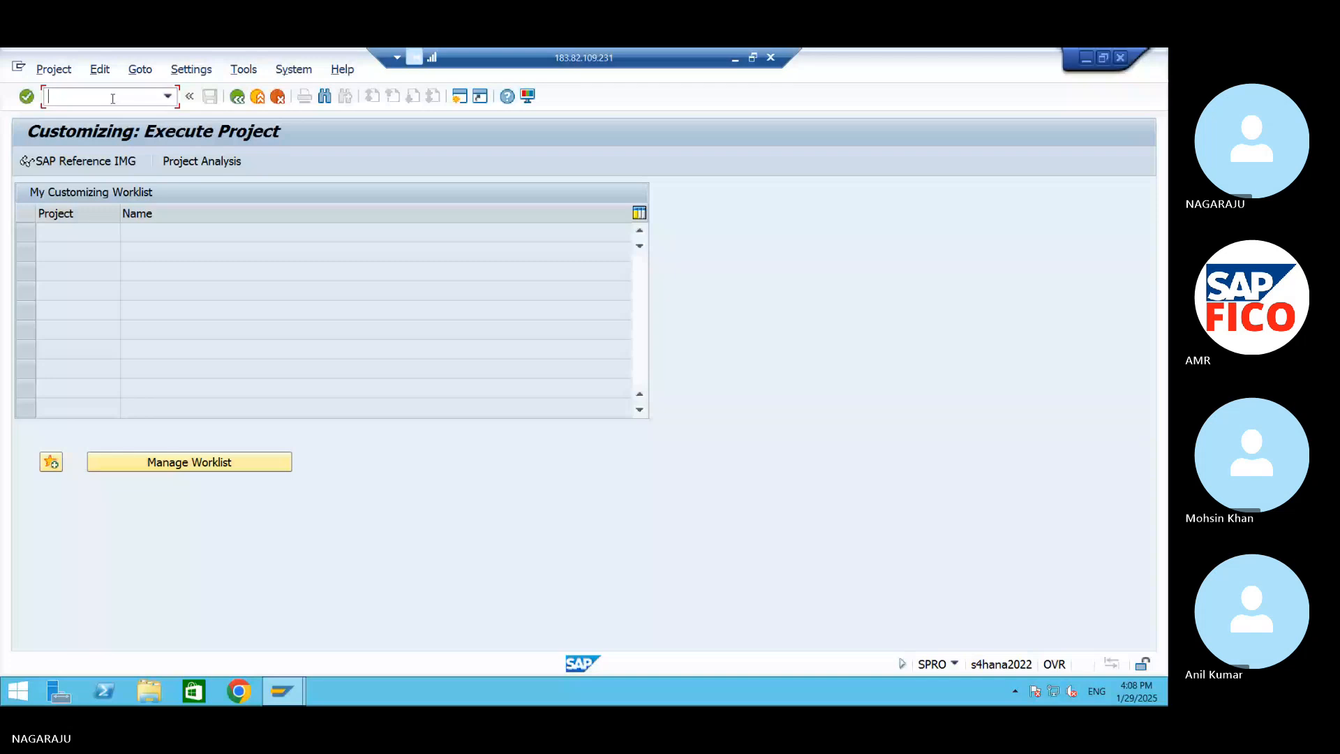
{"action": "type", "text": "/NOB"}
{"action": "key", "text": "Return"}
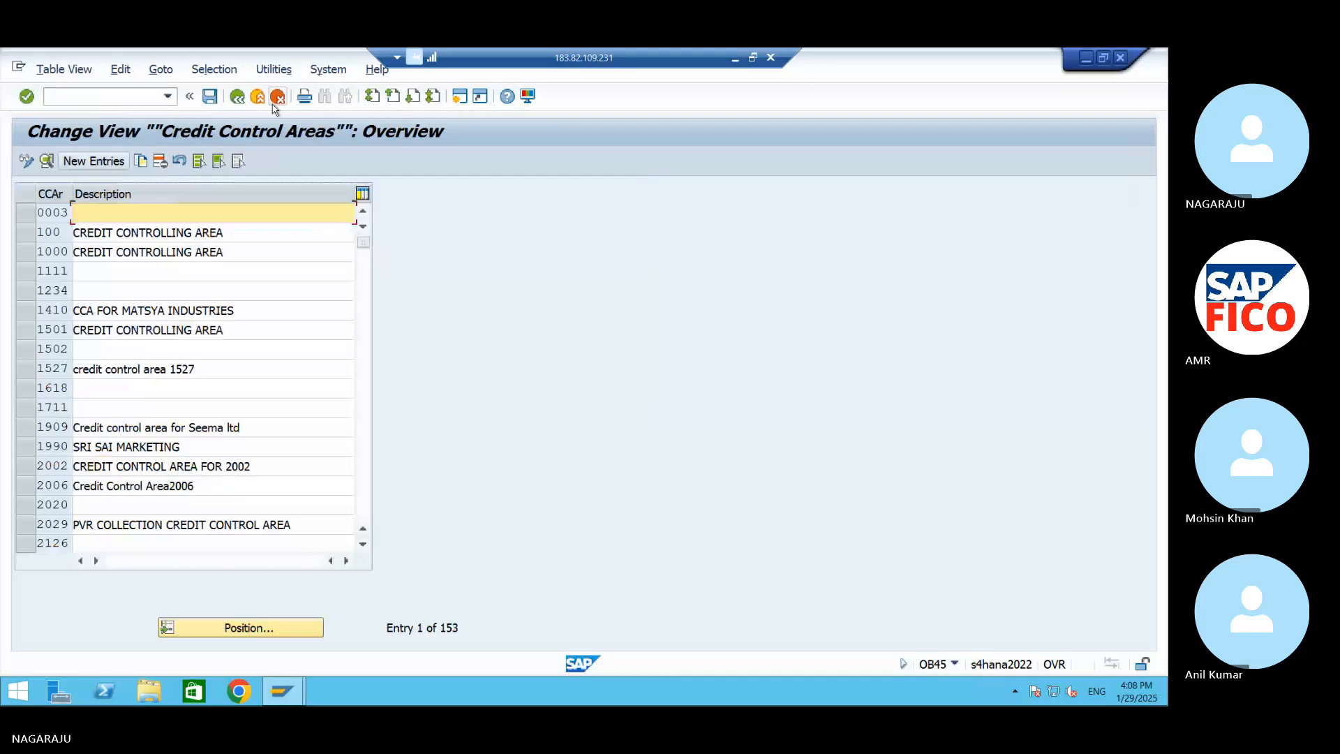
{"action": "left_click", "coordinate": [237, 96]}
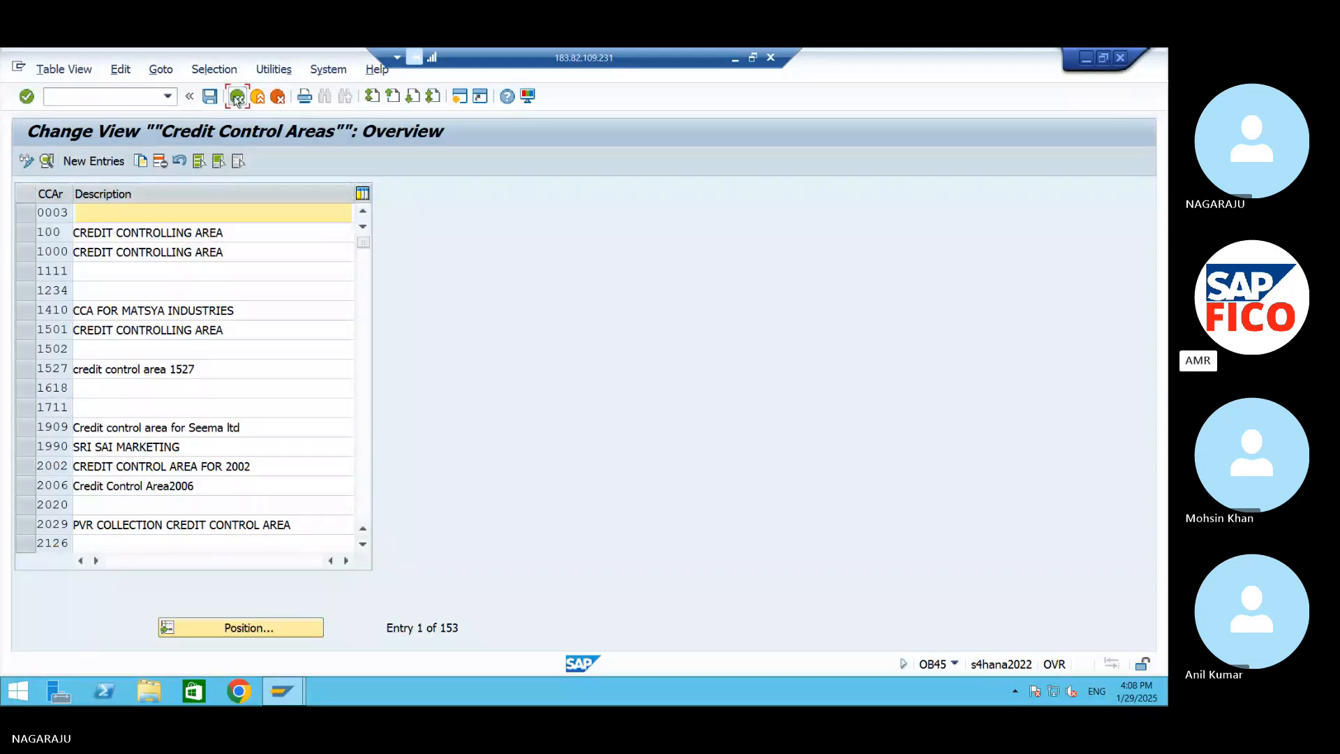
- Open Define Credit Control Area through SPRO and the reference IMG, under Enterprise Structure, Definition, Financial Accounting
{"action": "left_click", "coordinate": [120, 97]}
{"action": "type", "text": "SPR"}
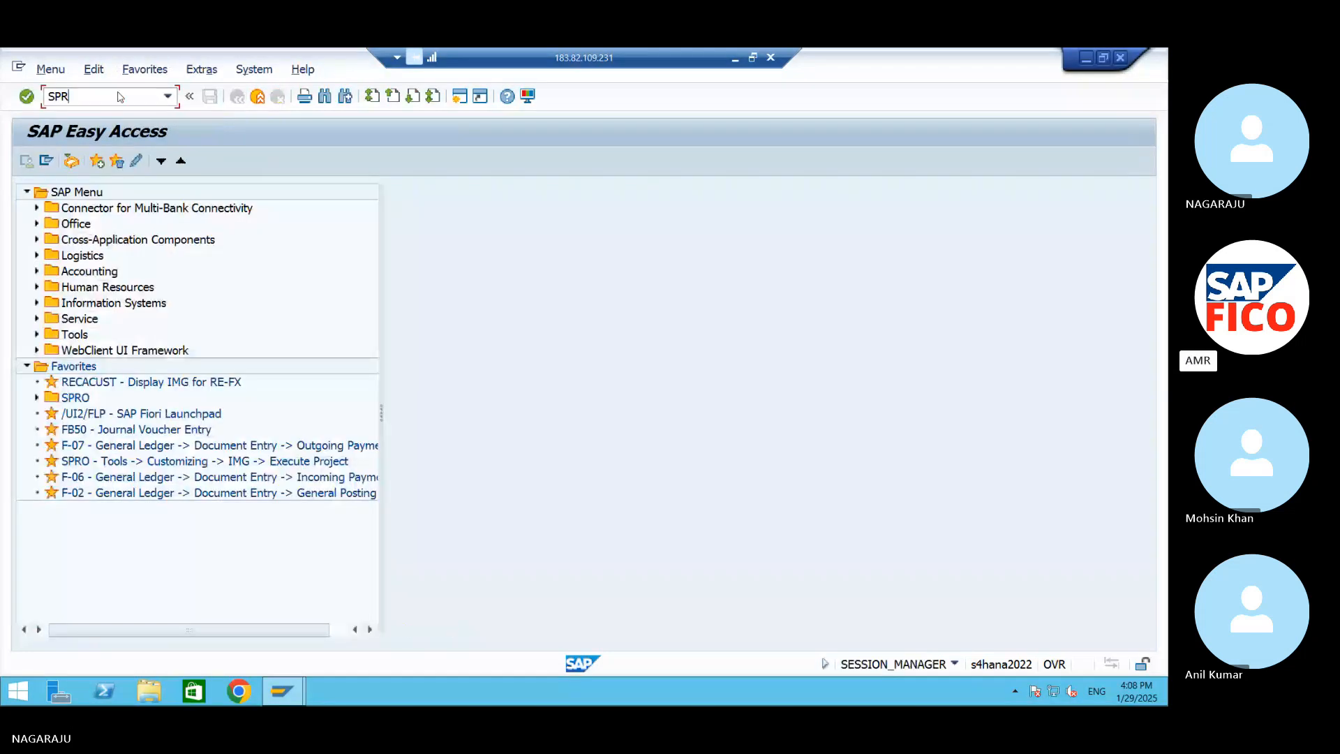
{"action": "type", "text": "O"}
{"action": "key", "text": "Return"}
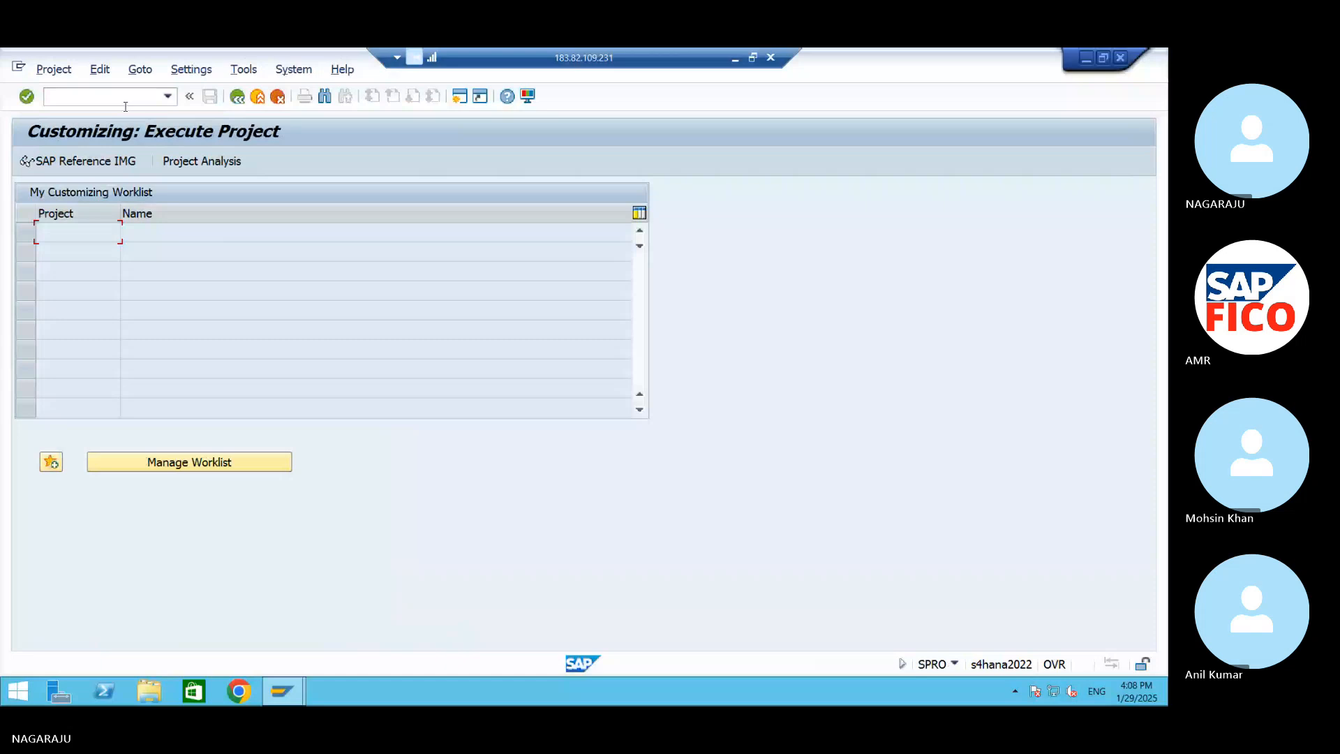
{"action": "left_click", "coordinate": [97, 161]}
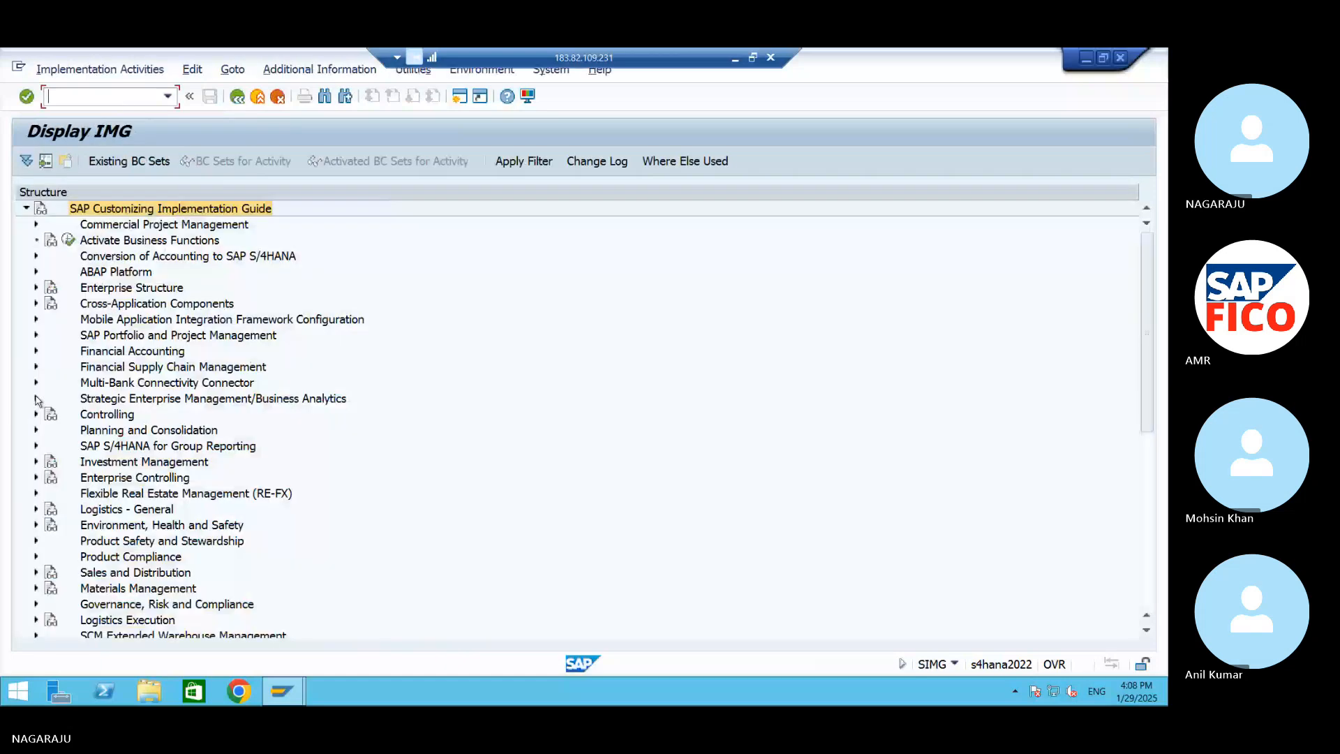
{"action": "left_click", "coordinate": [36, 288]}
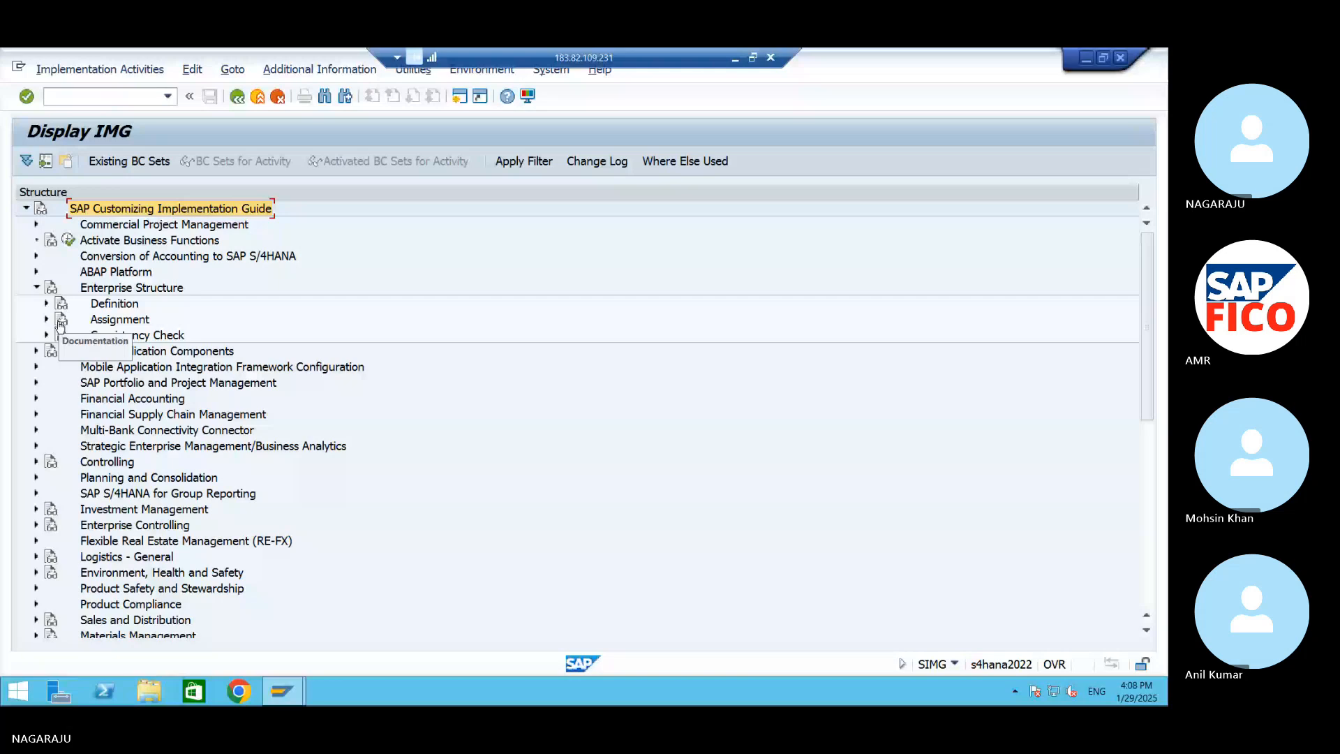
{"action": "left_click", "coordinate": [46, 303]}
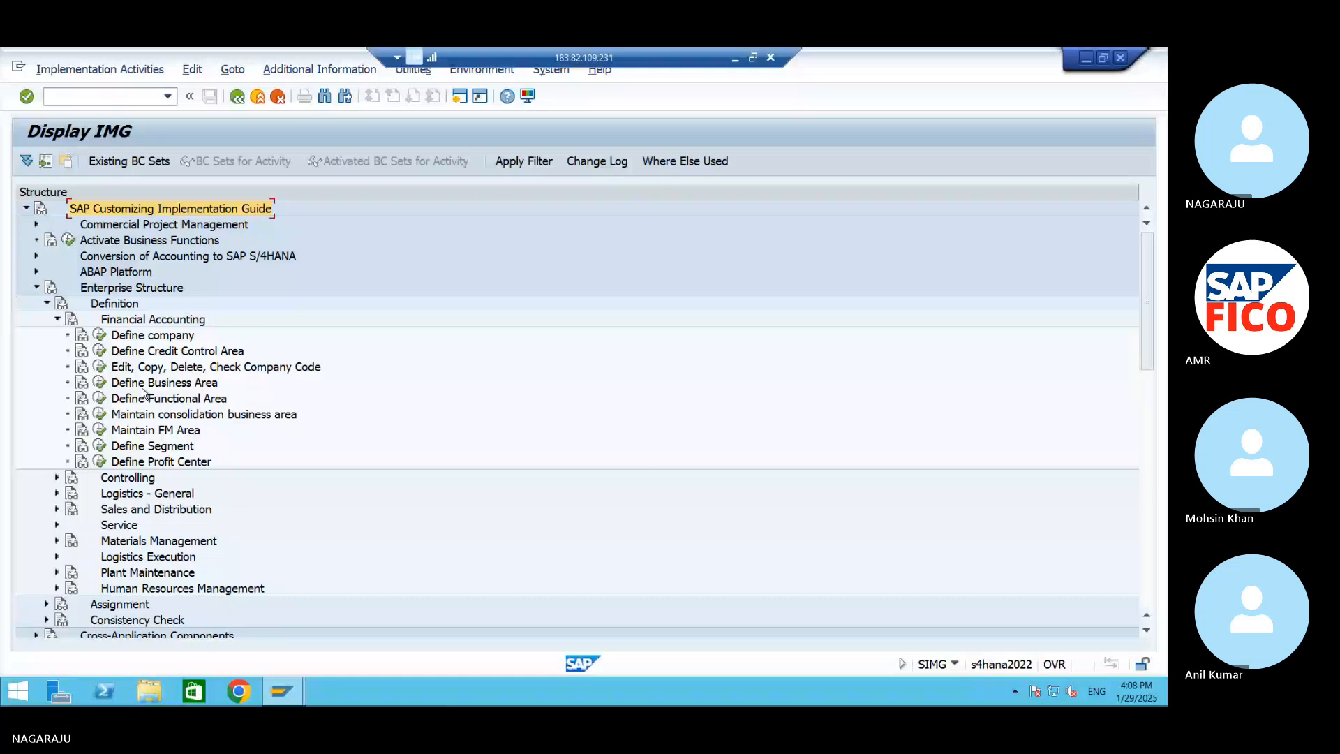
{"action": "left_click", "coordinate": [99, 350]}
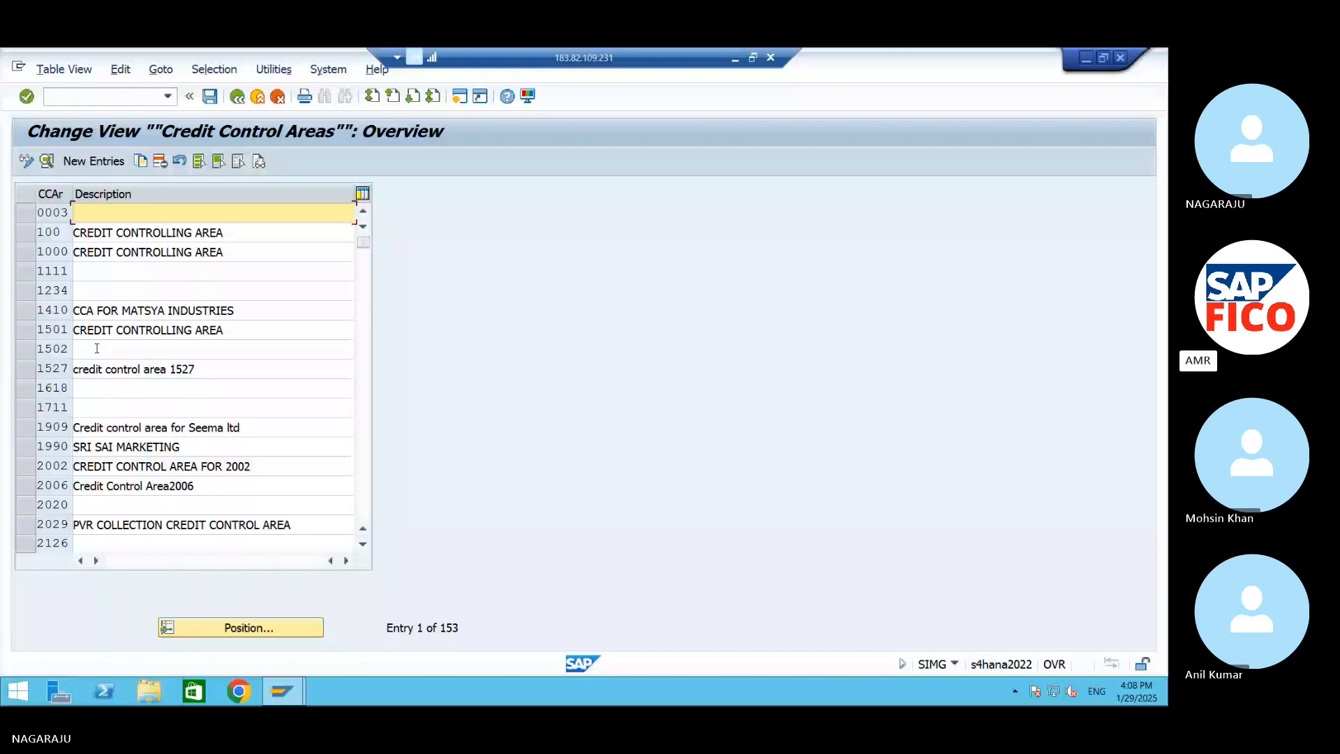
- Start a new credit control area entry with code AMCA and currency INR
{"action": "left_click", "coordinate": [95, 165]}
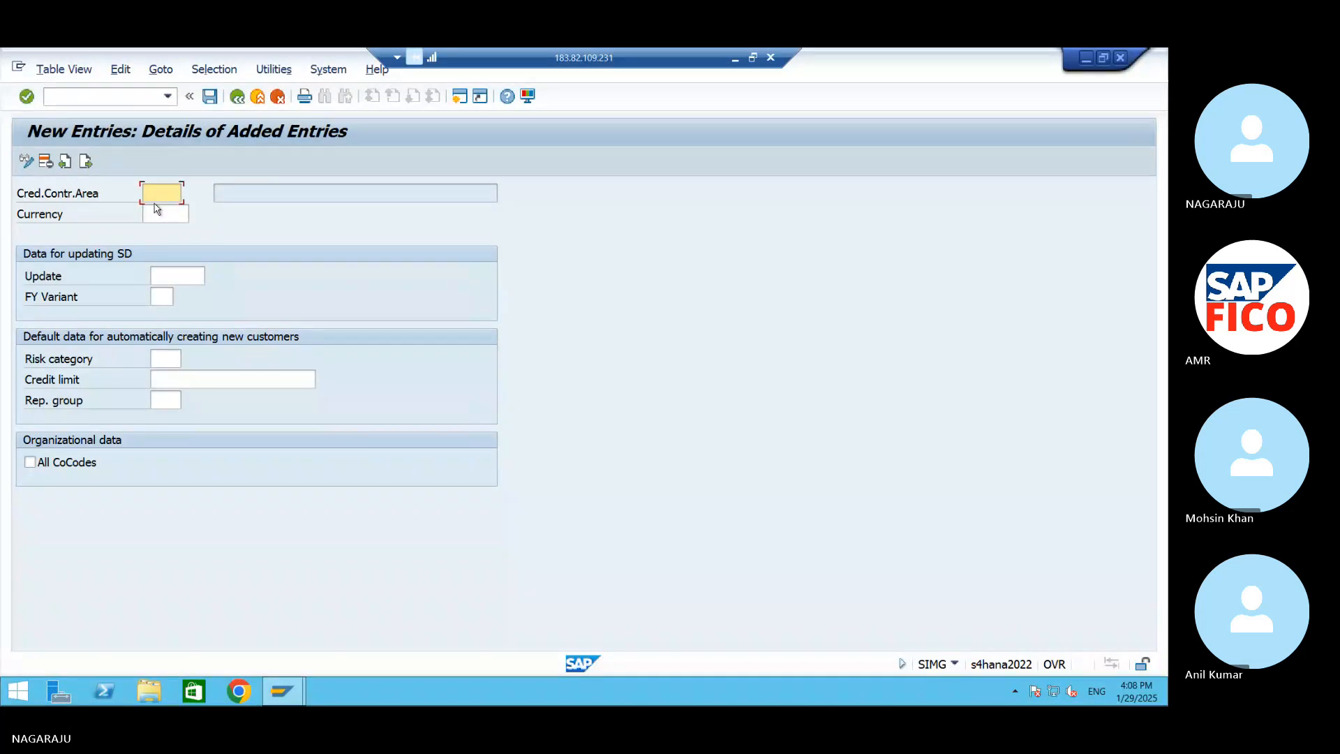
{"action": "type", "text": "AMCA"}
{"action": "left_click", "coordinate": [149, 214]}
{"action": "type", "text": "INR"}
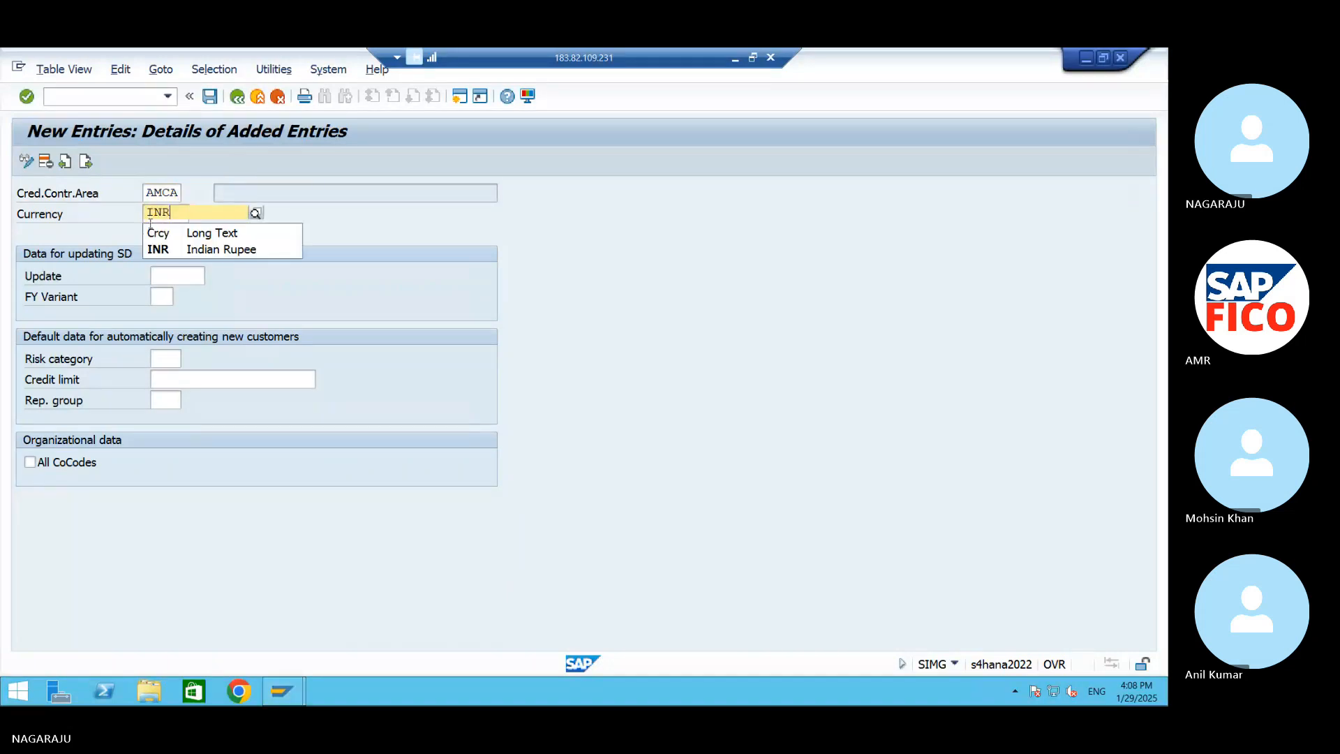
- Accept currency INR and set the SD update to 000012, open order value on time axis, delivery and billing document value
{"action": "left_click", "coordinate": [181, 252]}
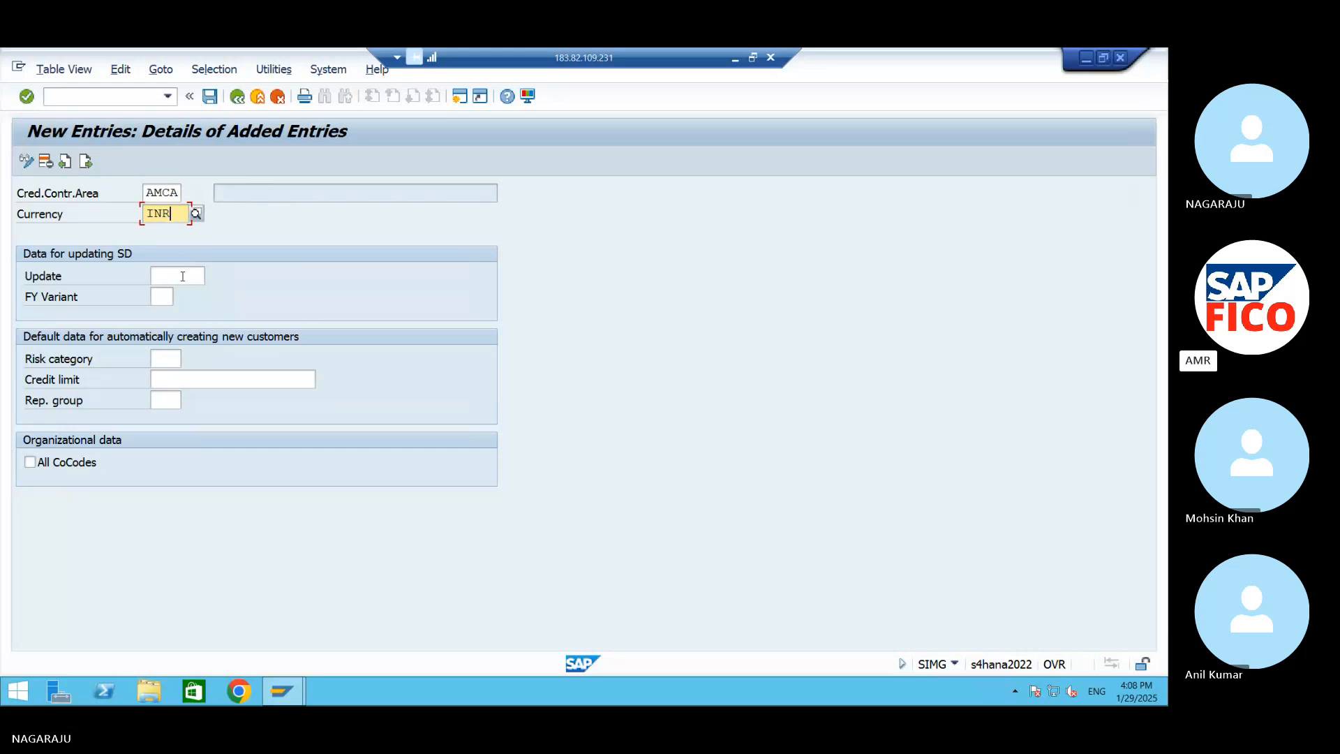
{"action": "left_click", "coordinate": [183, 276]}
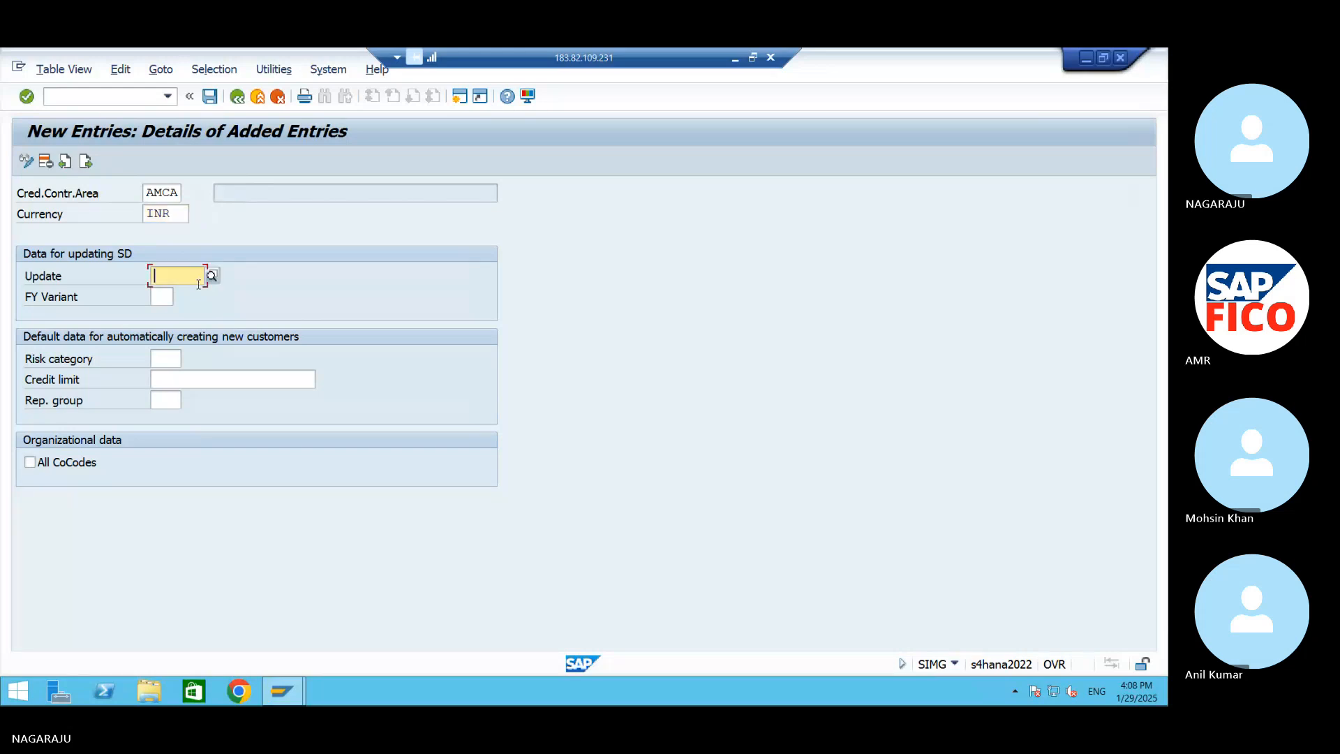
{"action": "left_click", "coordinate": [211, 277]}
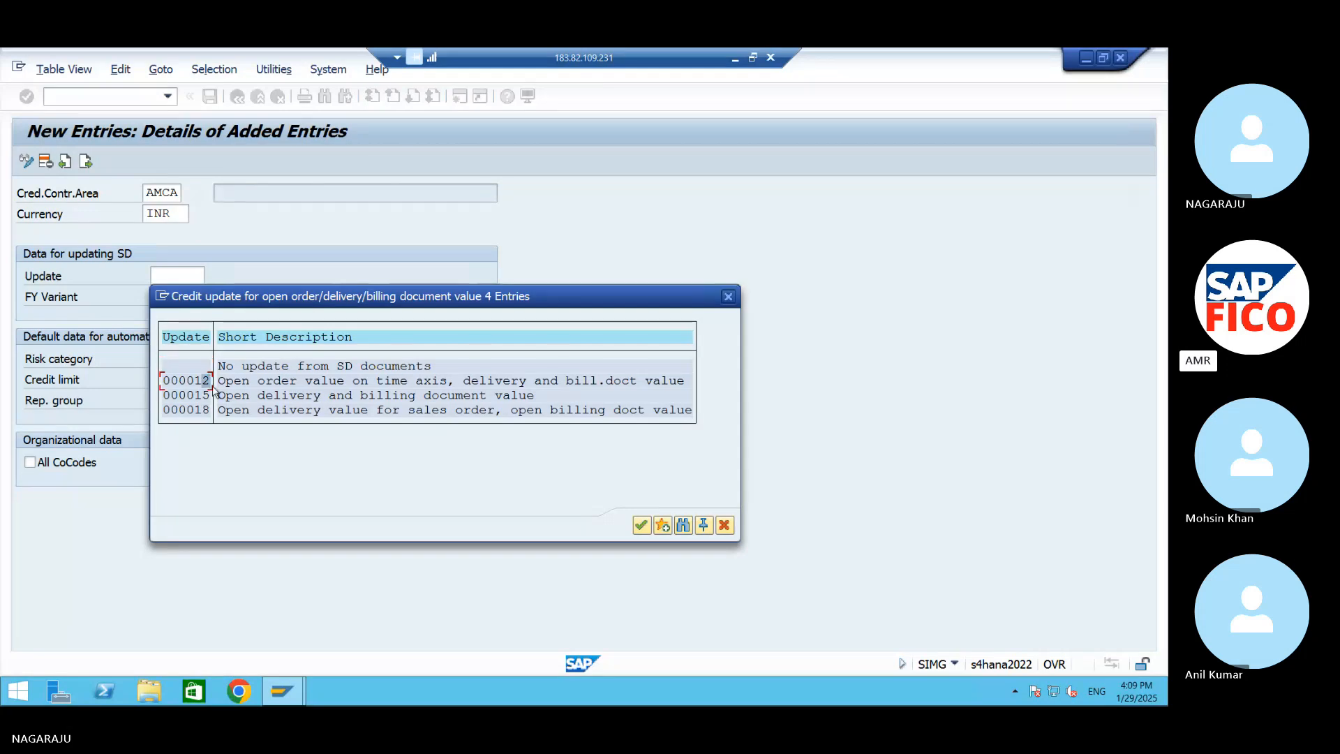
{"action": "left_click", "coordinate": [294, 382]}
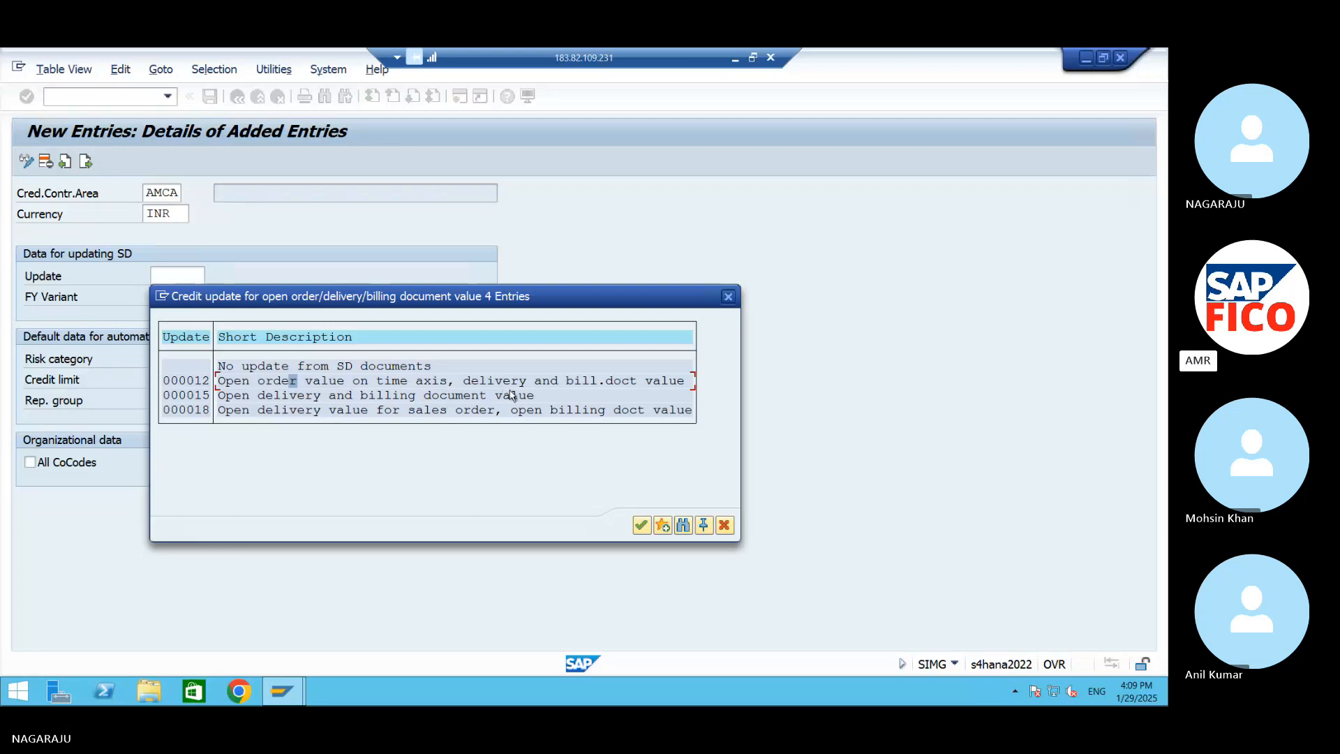
{"action": "left_click", "coordinate": [176, 382]}
{"action": "left_click", "coordinate": [642, 525]}
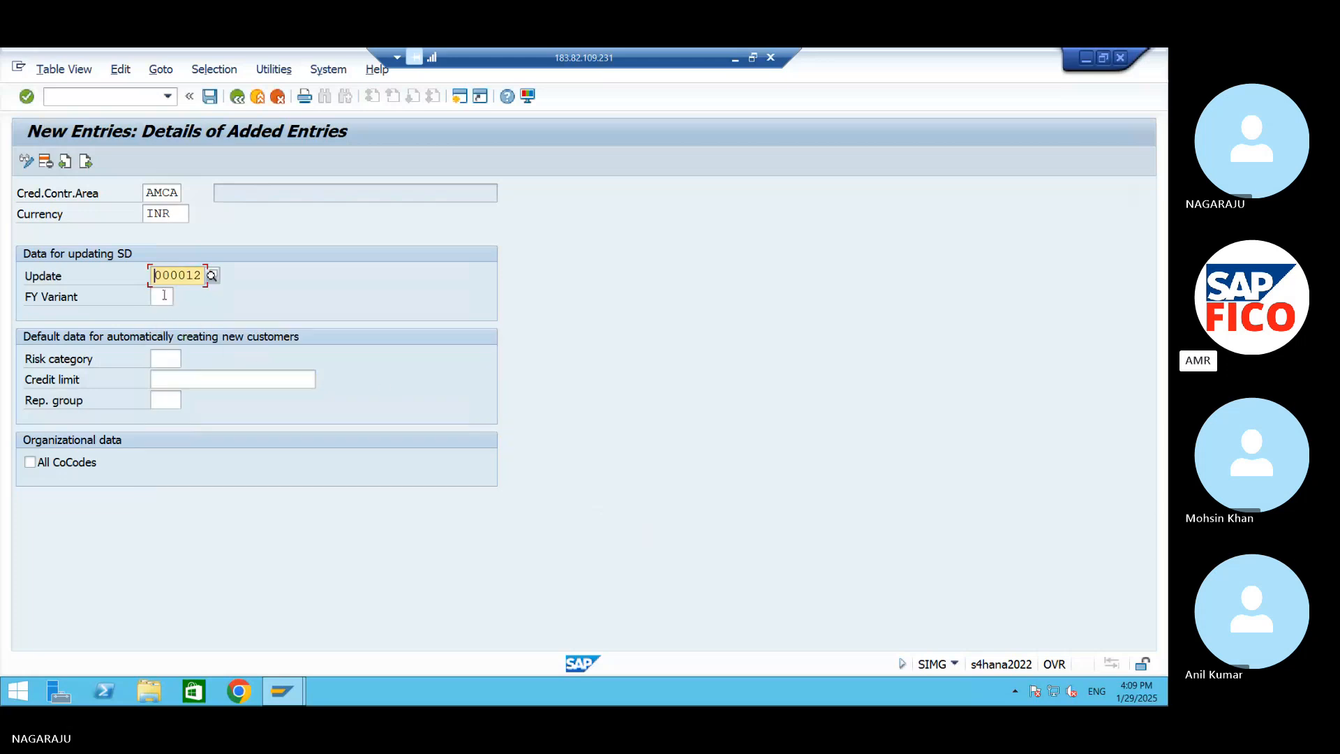
- Set the default credit limit for automatically created customers to 999999999 and submit the entry for checking
{"action": "left_click", "coordinate": [169, 382]}
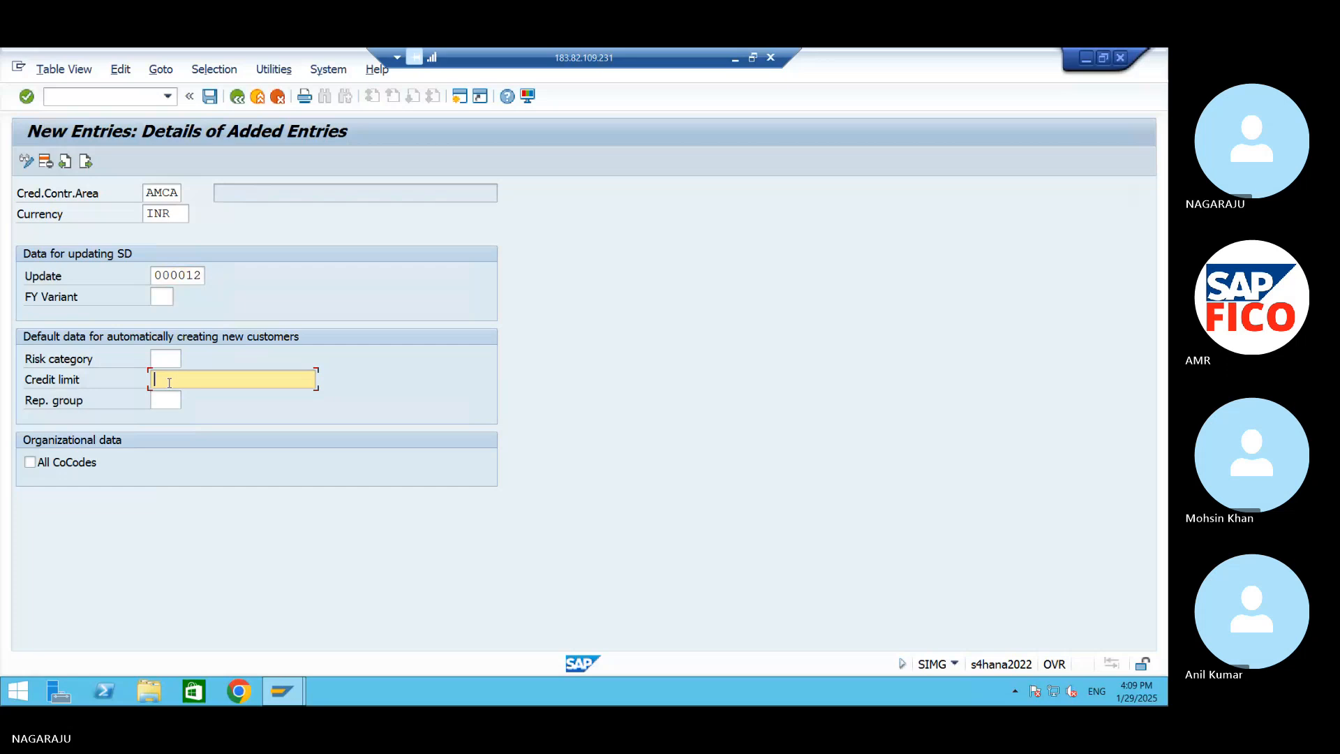
{"action": "type", "text": "999999999"}
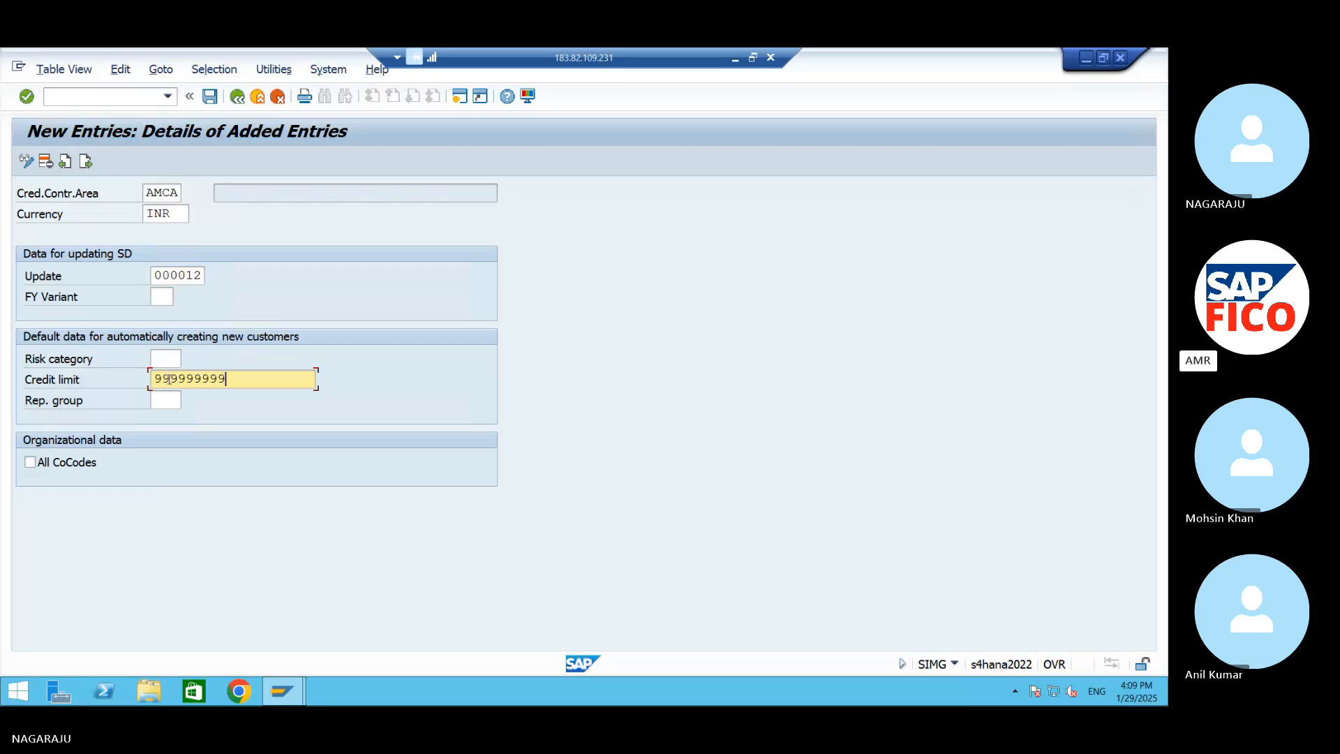
{"action": "key", "text": "Return"}
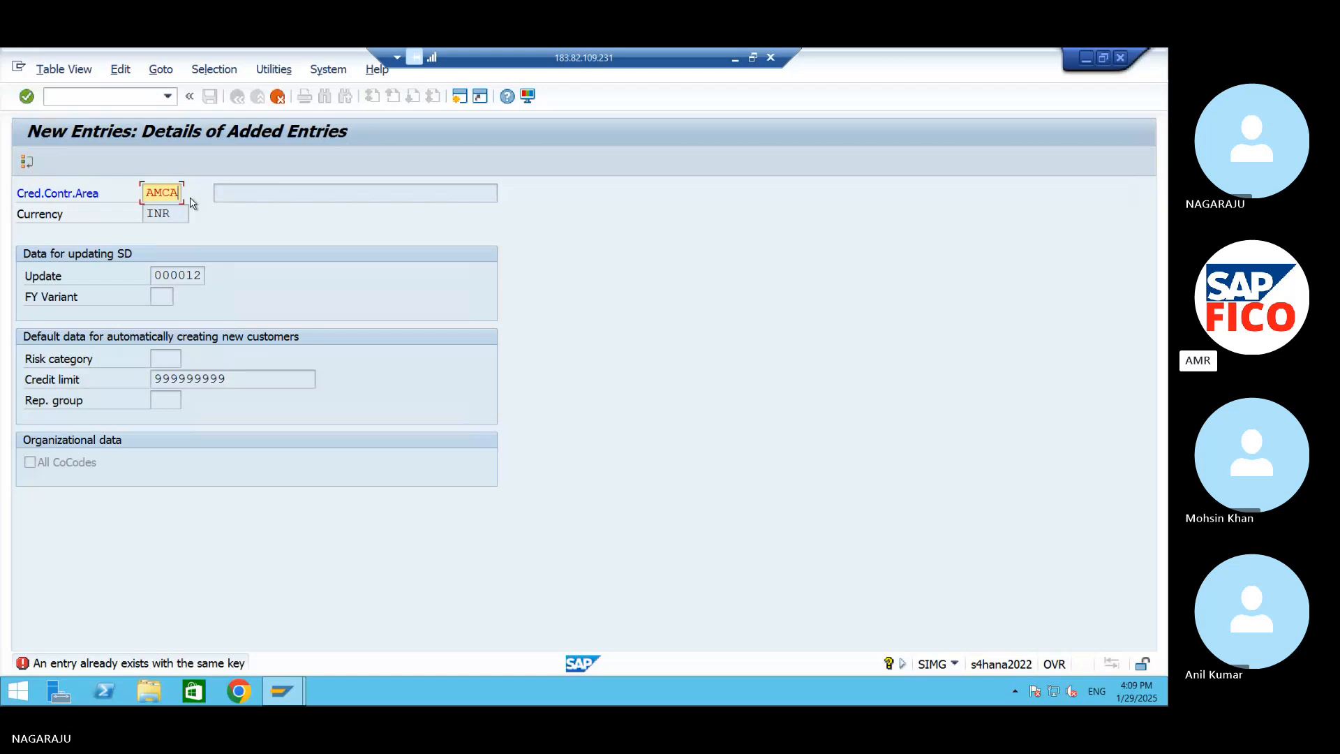
{"action": "key", "text": "BackSpace"}
{"action": "key", "text": "BackSpace"}
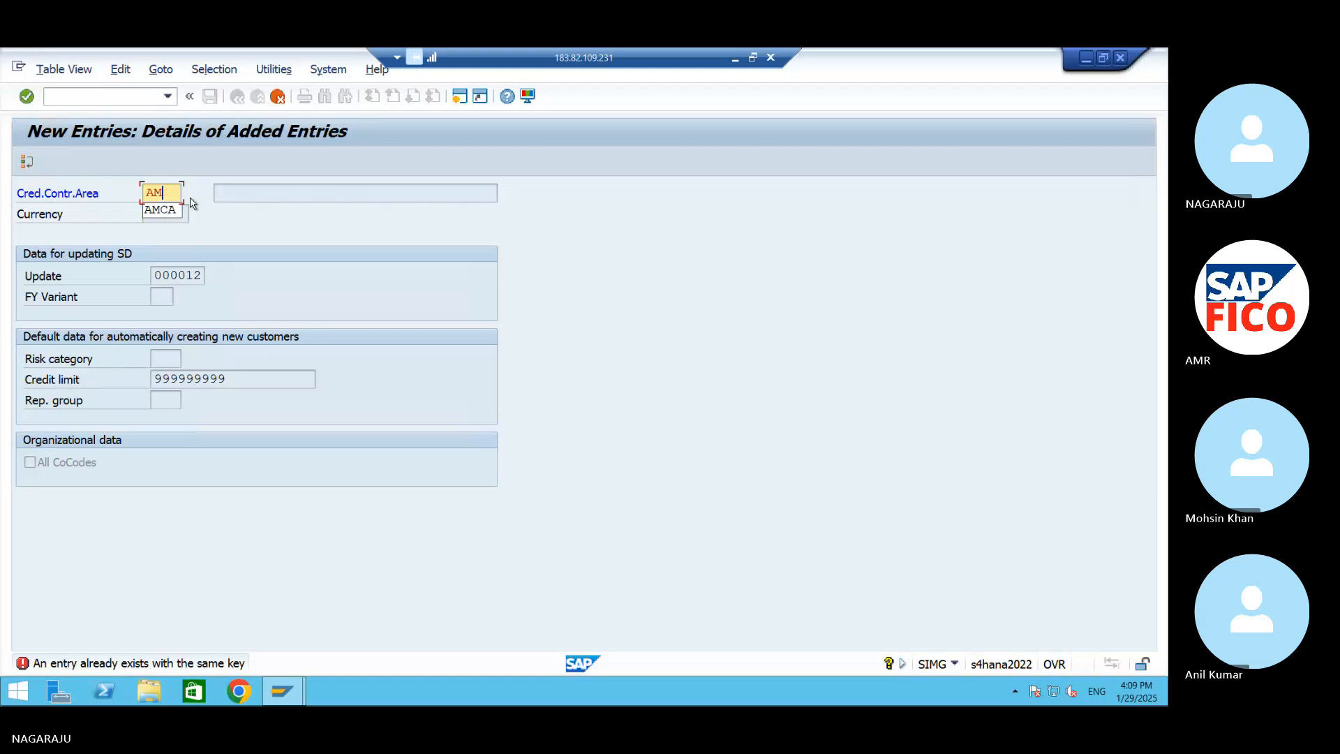
{"action": "key", "text": "BackSpace"}
{"action": "key", "text": "BackSpace"}
{"action": "type", "text": "9"}
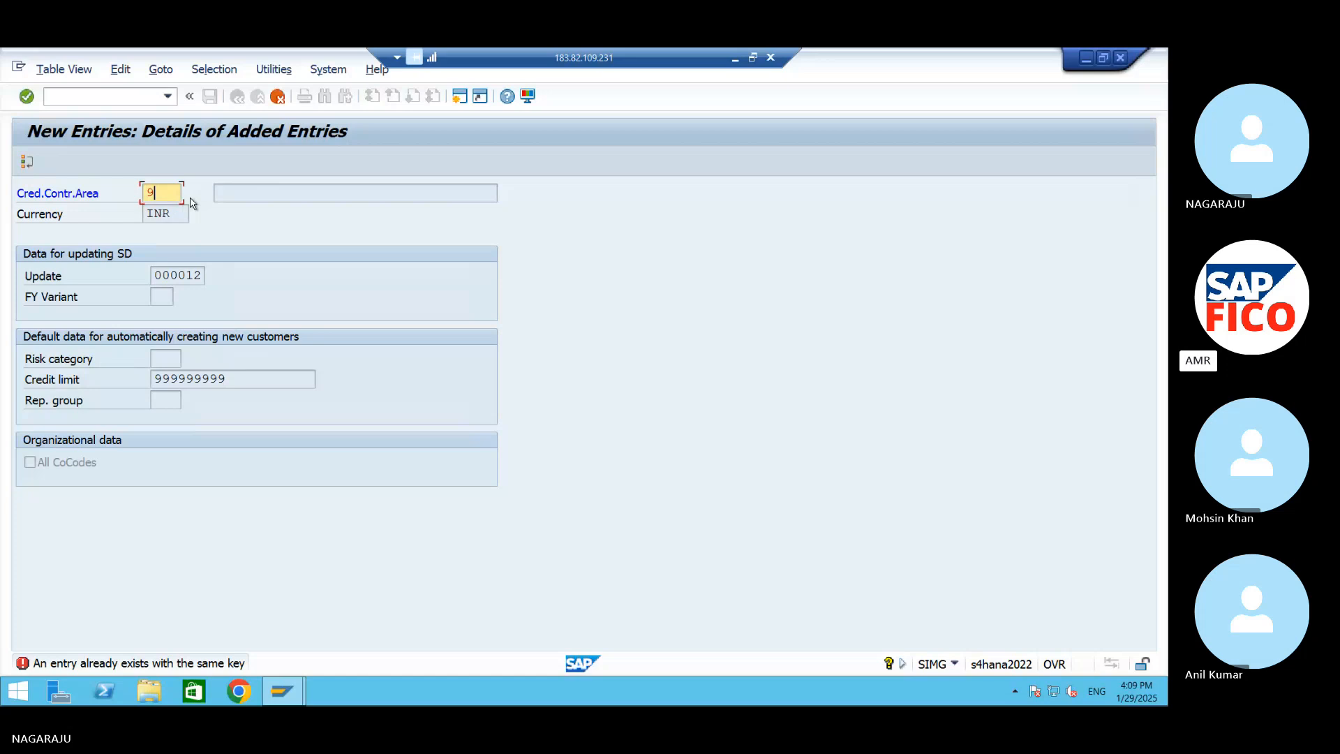
{"action": "type", "text": "9CA"}
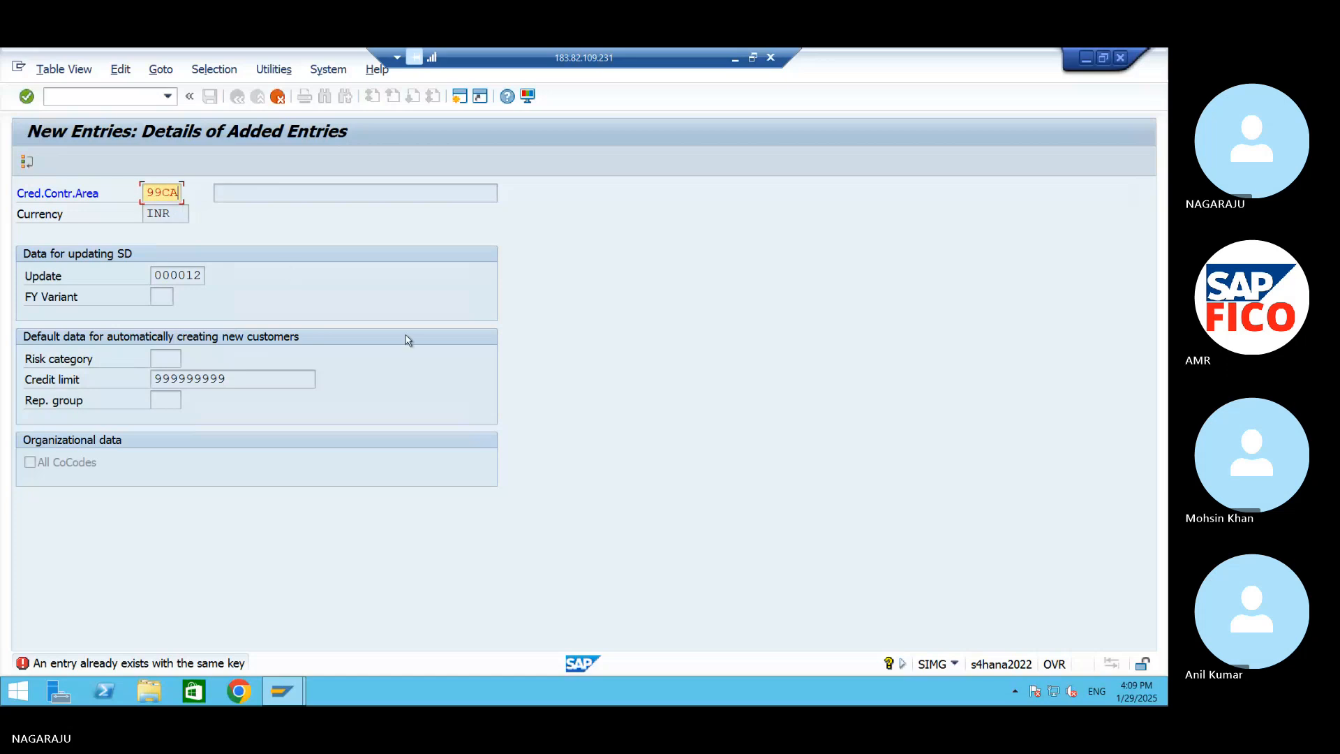
{"action": "key", "text": "Home"}
{"action": "key", "text": "Delete"}
{"action": "key", "text": "Delete"}
{"action": "key", "text": "Delete"}
{"action": "key", "text": "Delete"}
{"action": "type", "text": "AM"}
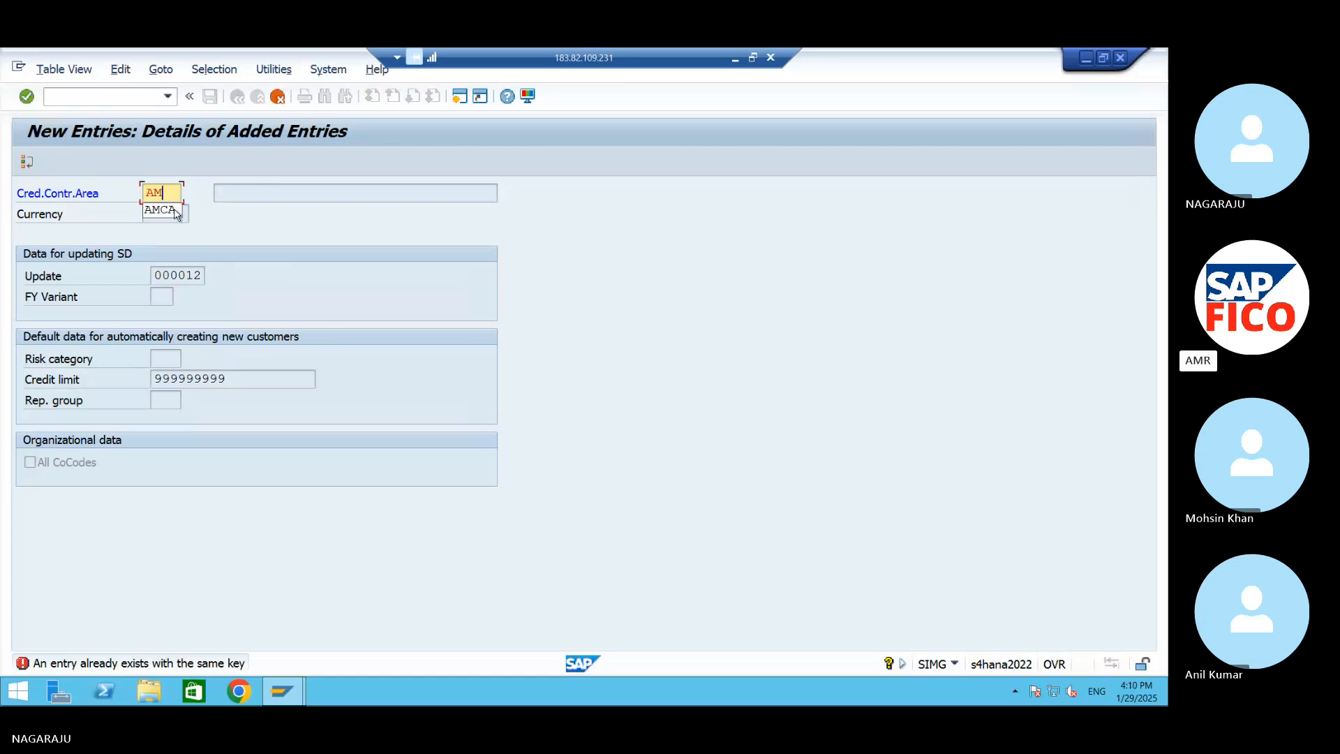
{"action": "key", "text": "BackSpace"}
{"action": "key", "text": "BackSpace"}
{"action": "type", "text": "N"}
{"action": "type", "text": "A"}
{"action": "type", "text": "C"}
{"action": "type", "text": "A"}
{"action": "key", "text": "Return"}
{"action": "key", "text": "BackSpace"}
{"action": "key", "text": "BackSpace"}
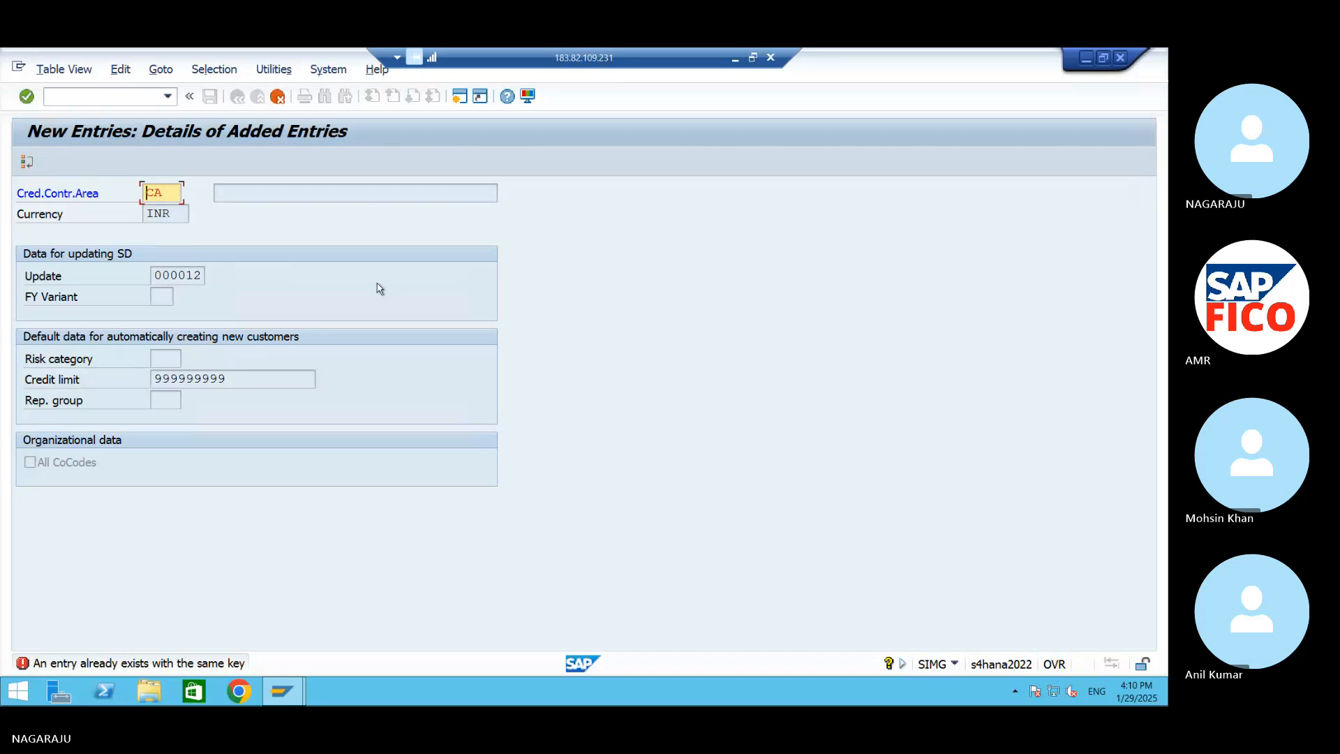
- Set the credit control area code to 99CA and save the entry with the proposed customizing request
{"action": "type", "text": "99CA"}
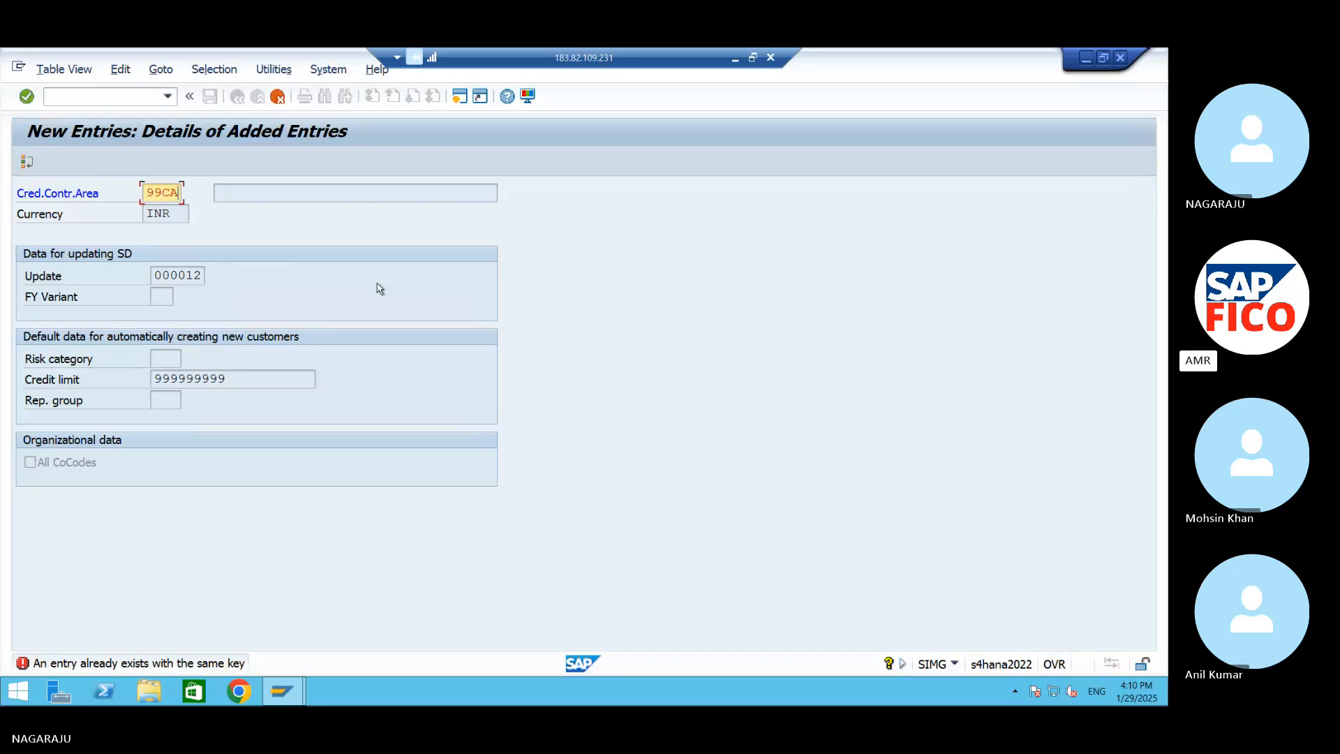
{"action": "key", "text": "Return"}
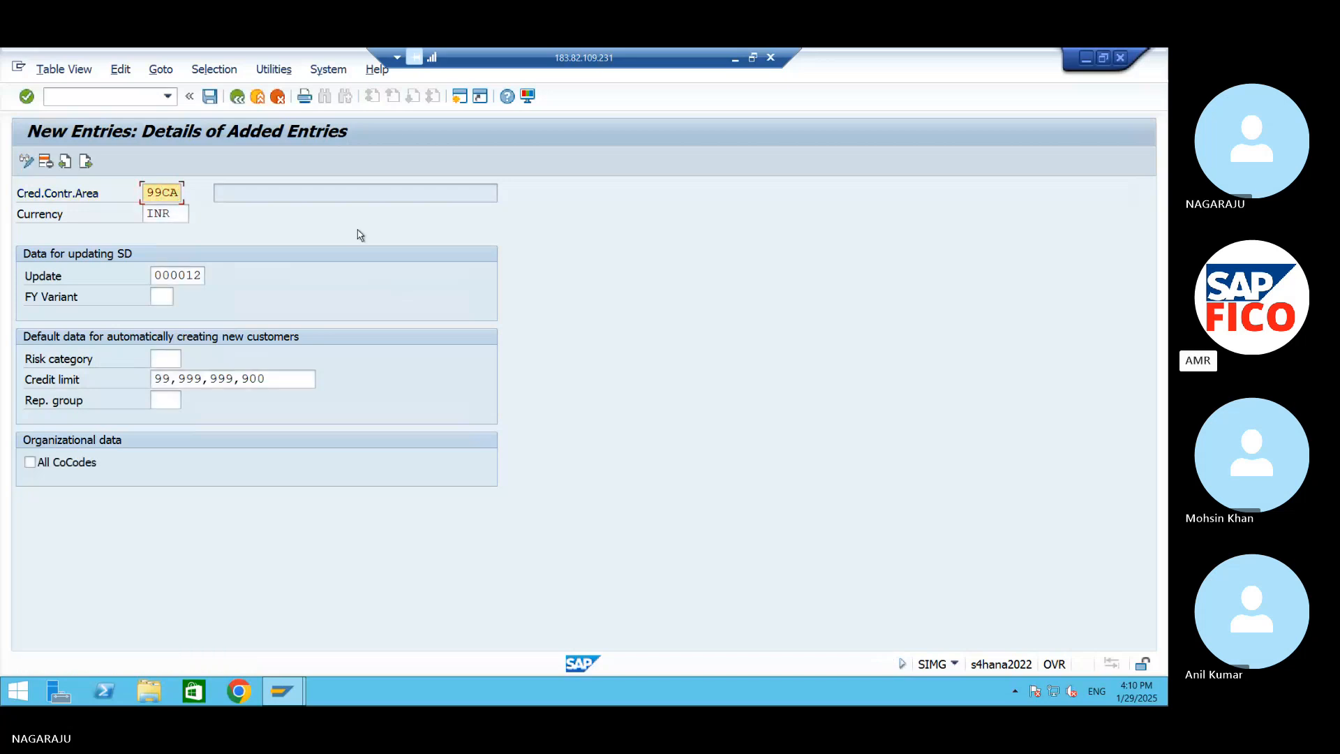
{"action": "left_click", "coordinate": [208, 103]}
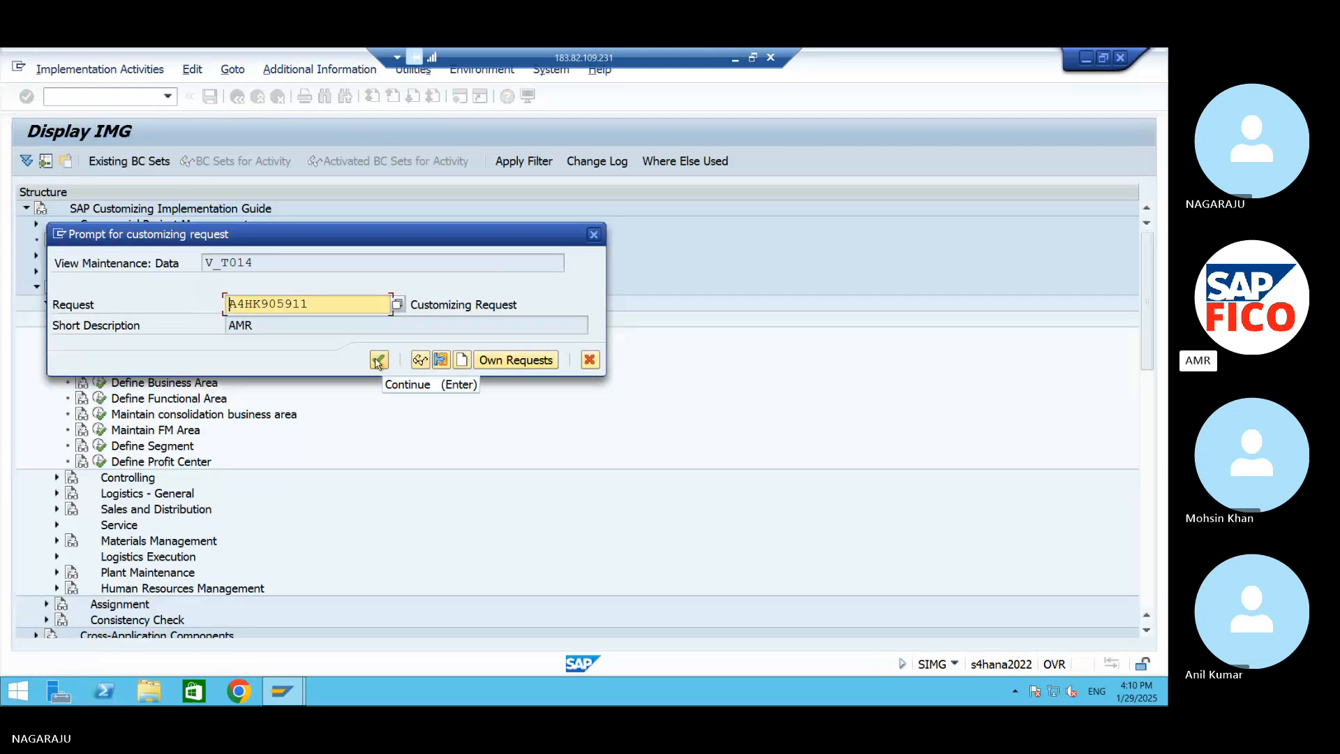
{"action": "left_click", "coordinate": [377, 360]}
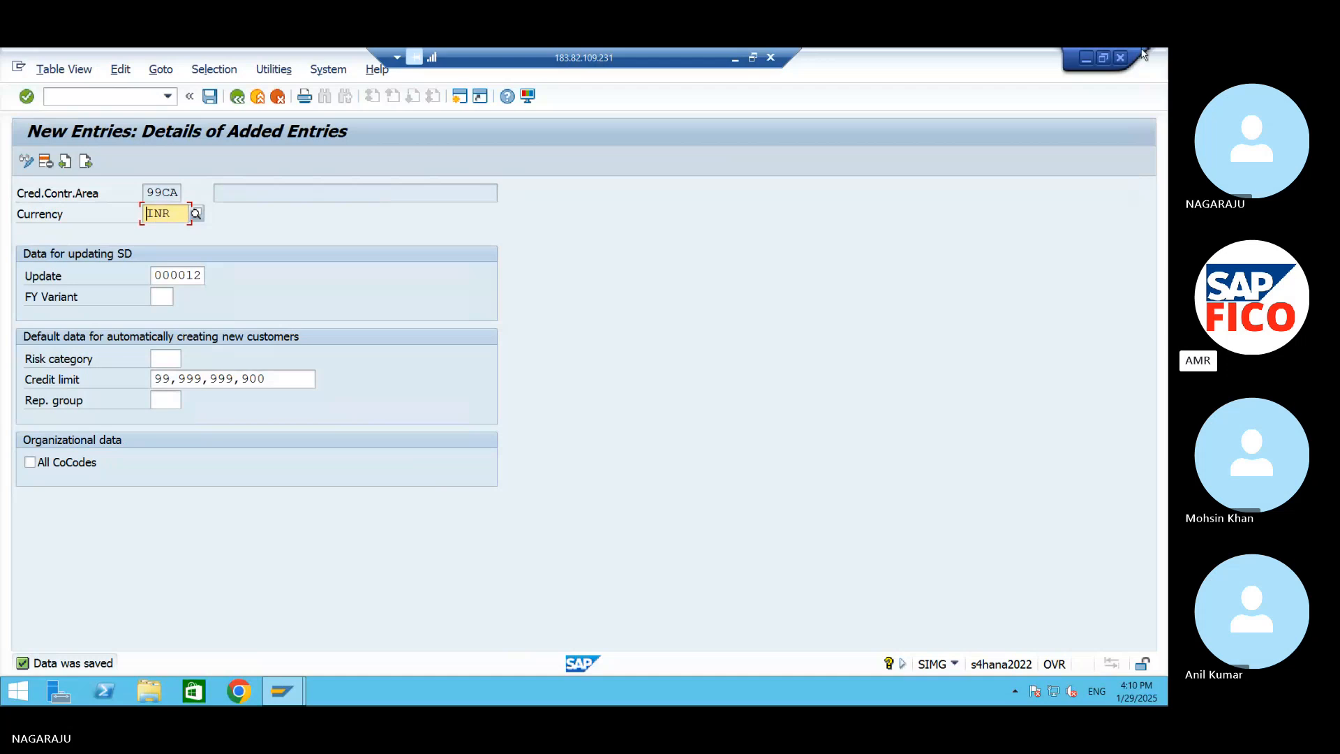
- Switch to Word and append "(99CA)" to the Define Credit Control Area – OB45 line
{"action": "left_click", "coordinate": [1085, 59]}
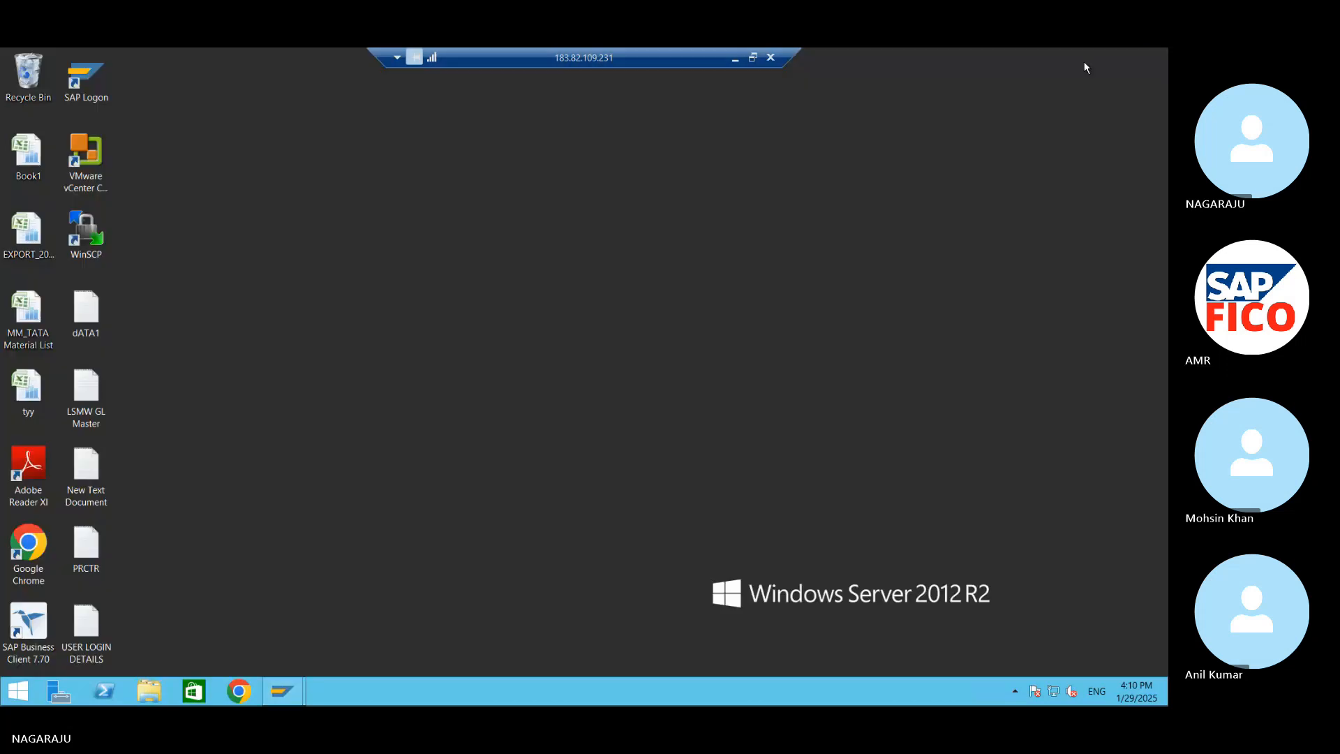
{"action": "left_click", "coordinate": [733, 58]}
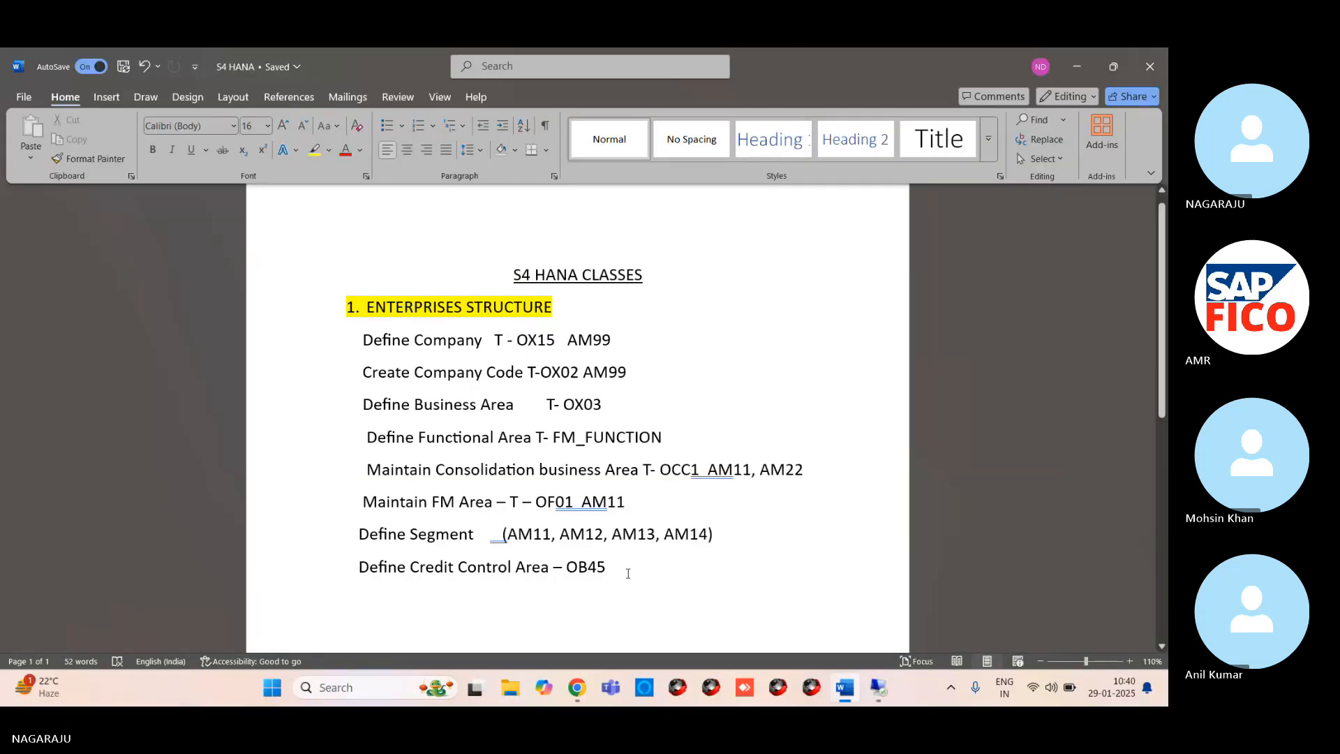
{"action": "type", "text": "9"}
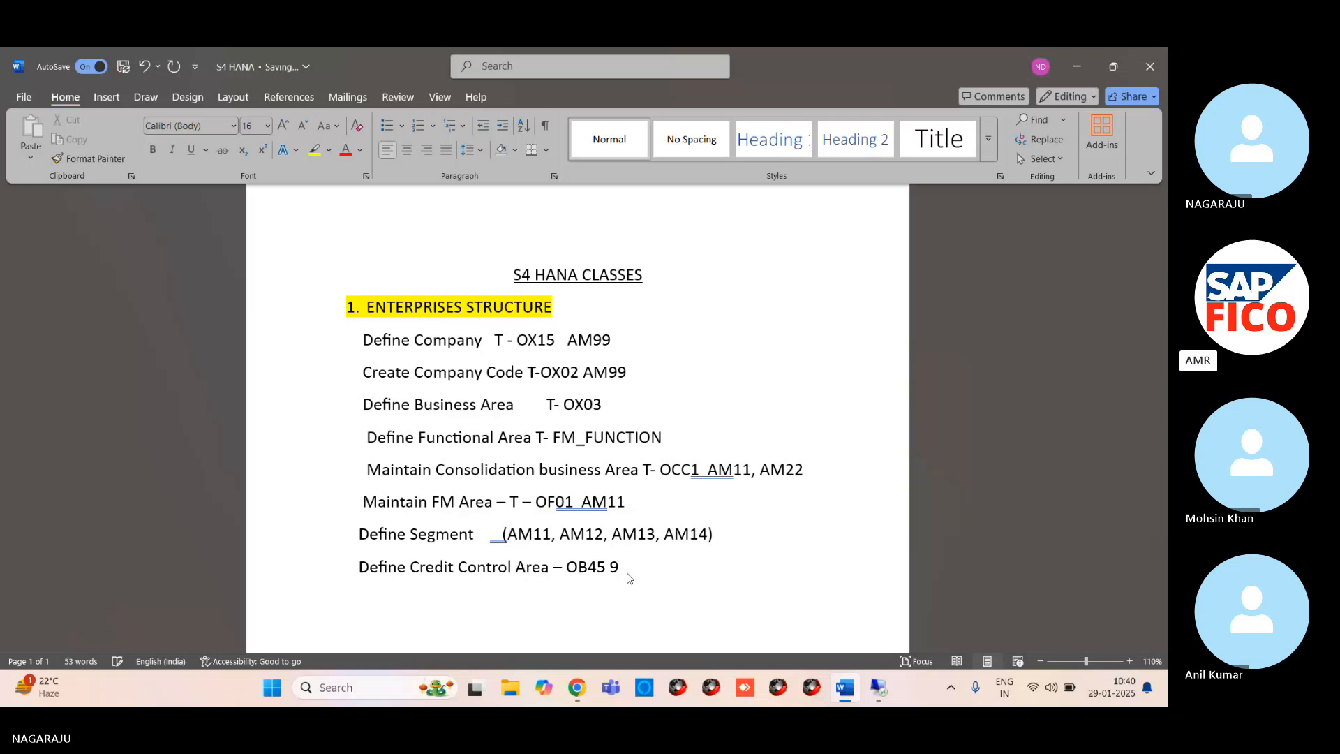
{"action": "key", "text": "BackSpace"}
{"action": "type", "text": "(99"}
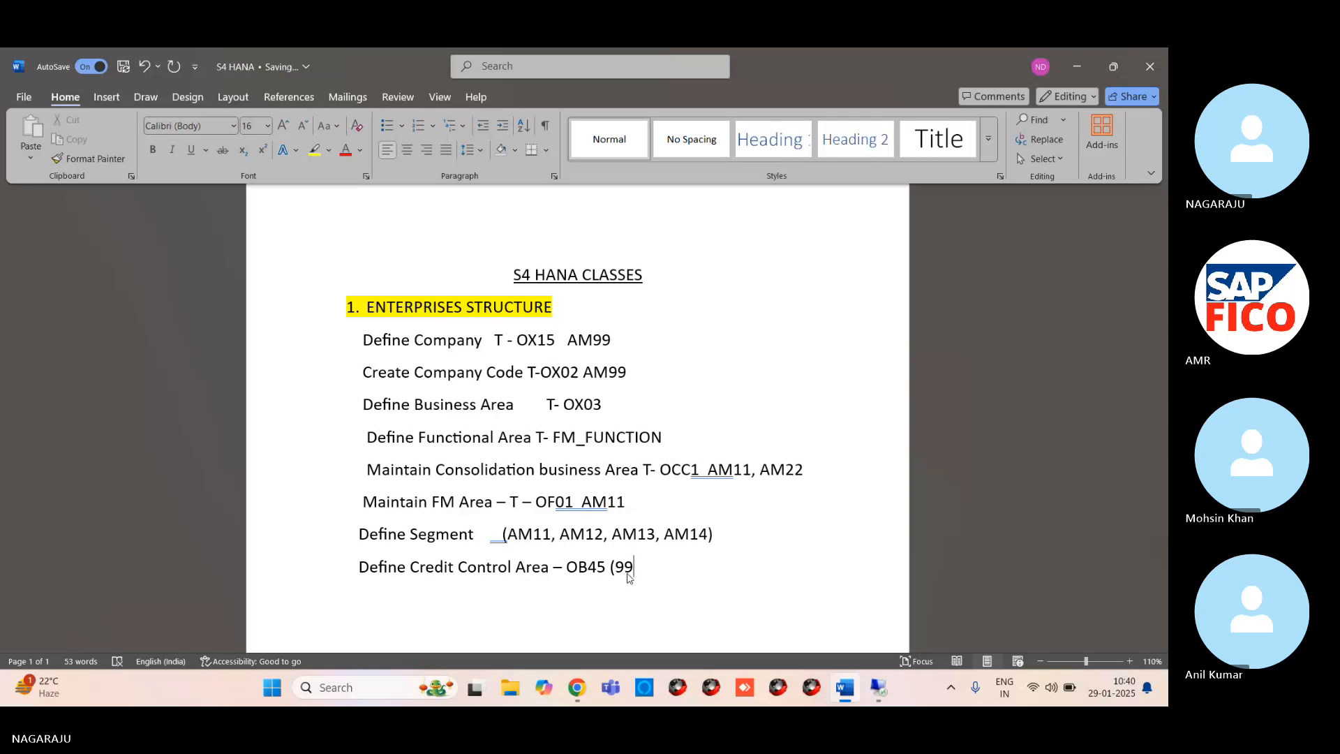
{"action": "type", "text": "CA)"}
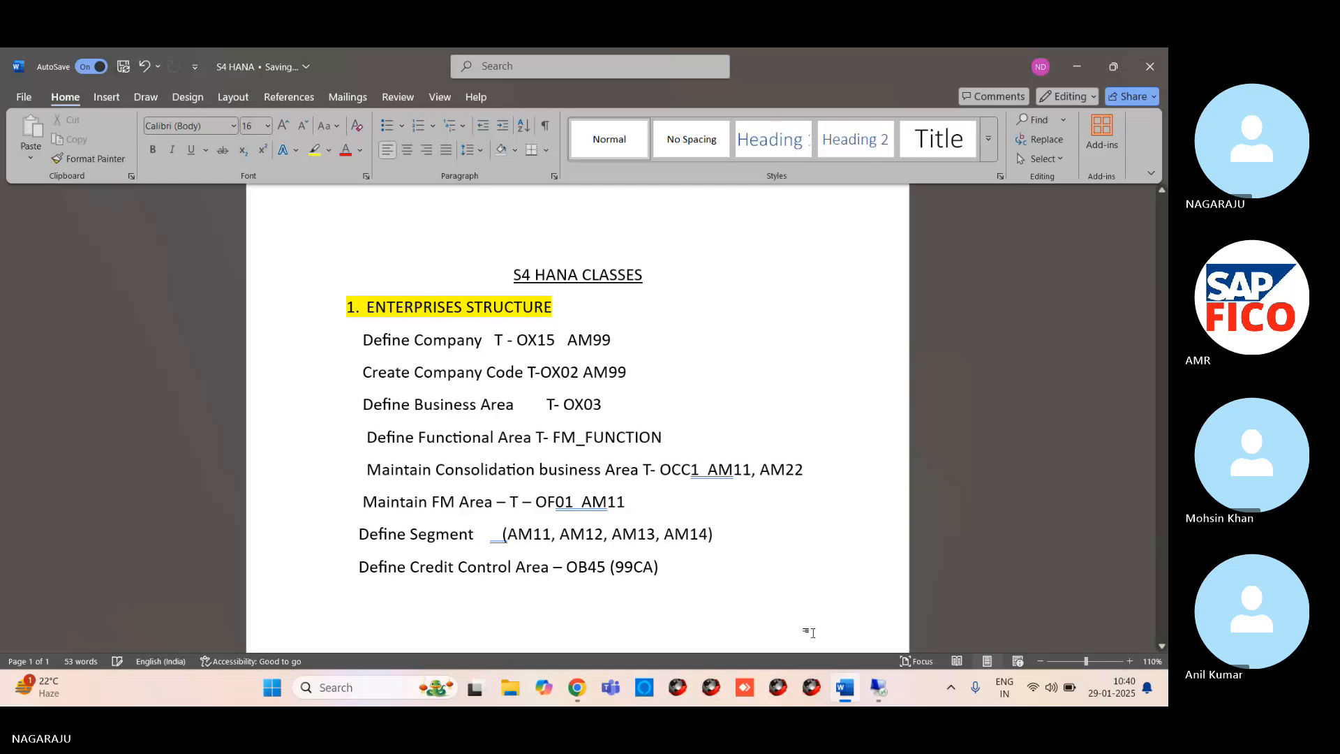
- Switch back to SAP and return from the new 99CA entry to the Credit Control Areas overview
{"action": "mouse_move", "coordinate": [861, 698]}
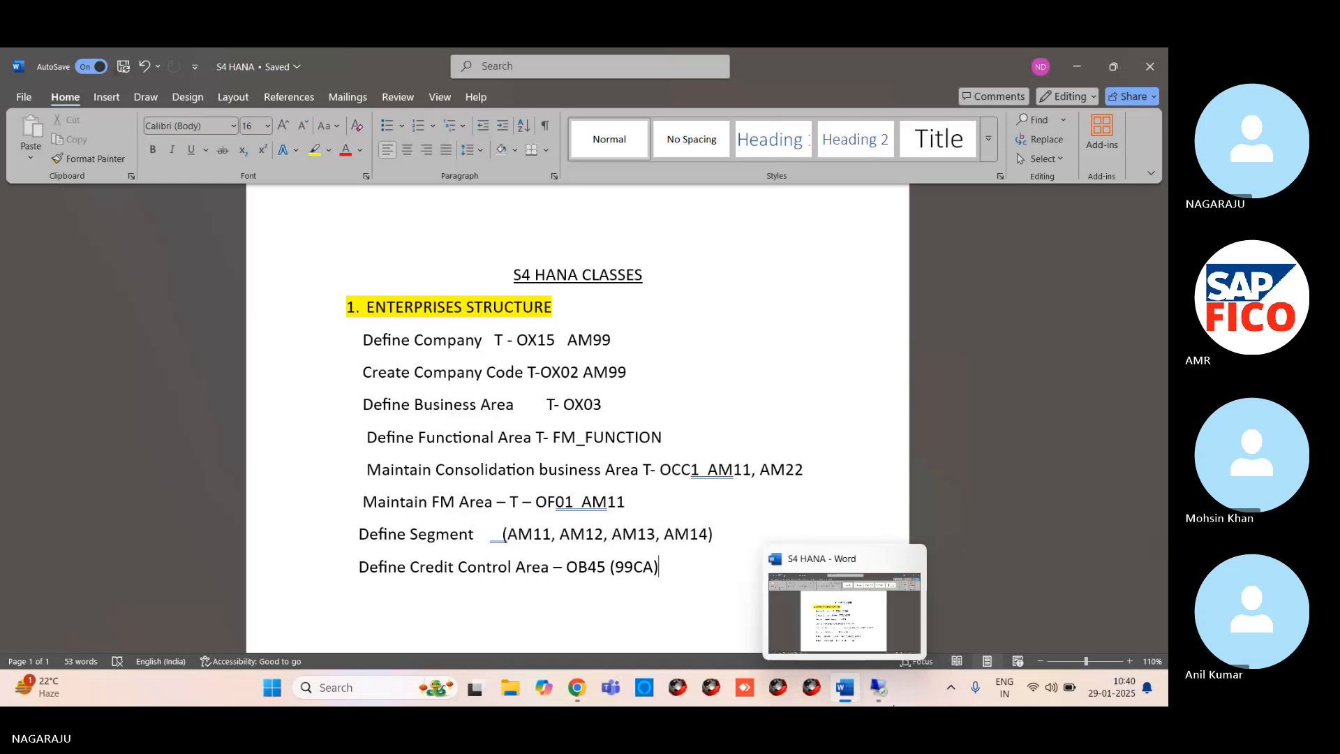
{"action": "left_click", "coordinate": [871, 624]}
{"action": "mouse_move", "coordinate": [291, 689]}
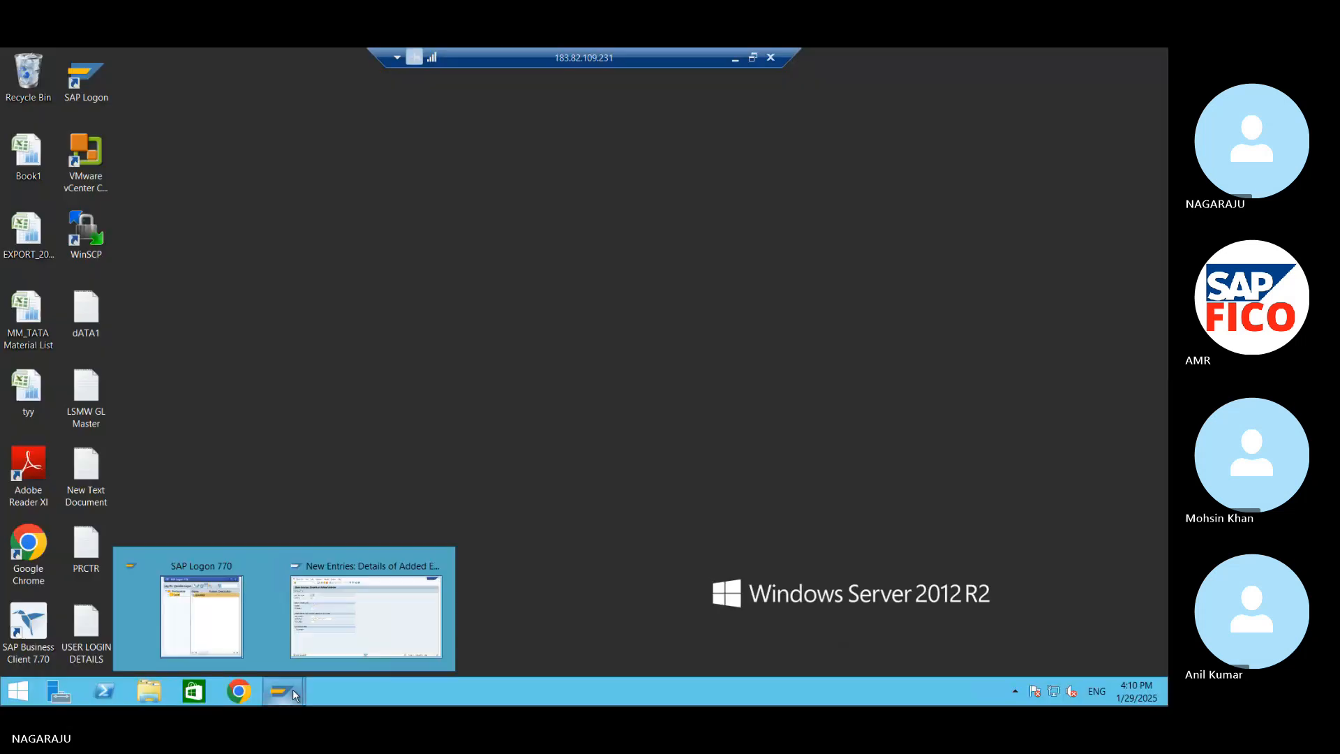
{"action": "left_click", "coordinate": [364, 614]}
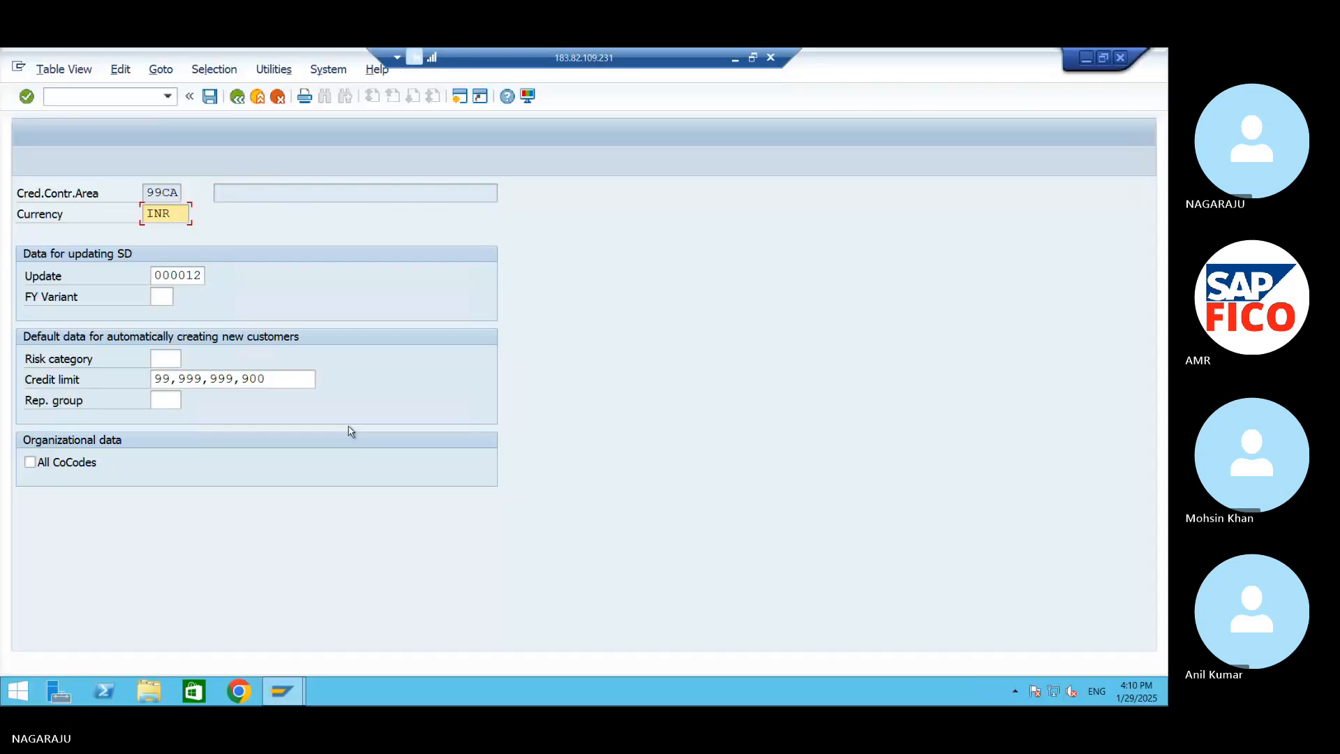
{"action": "left_click", "coordinate": [237, 97]}
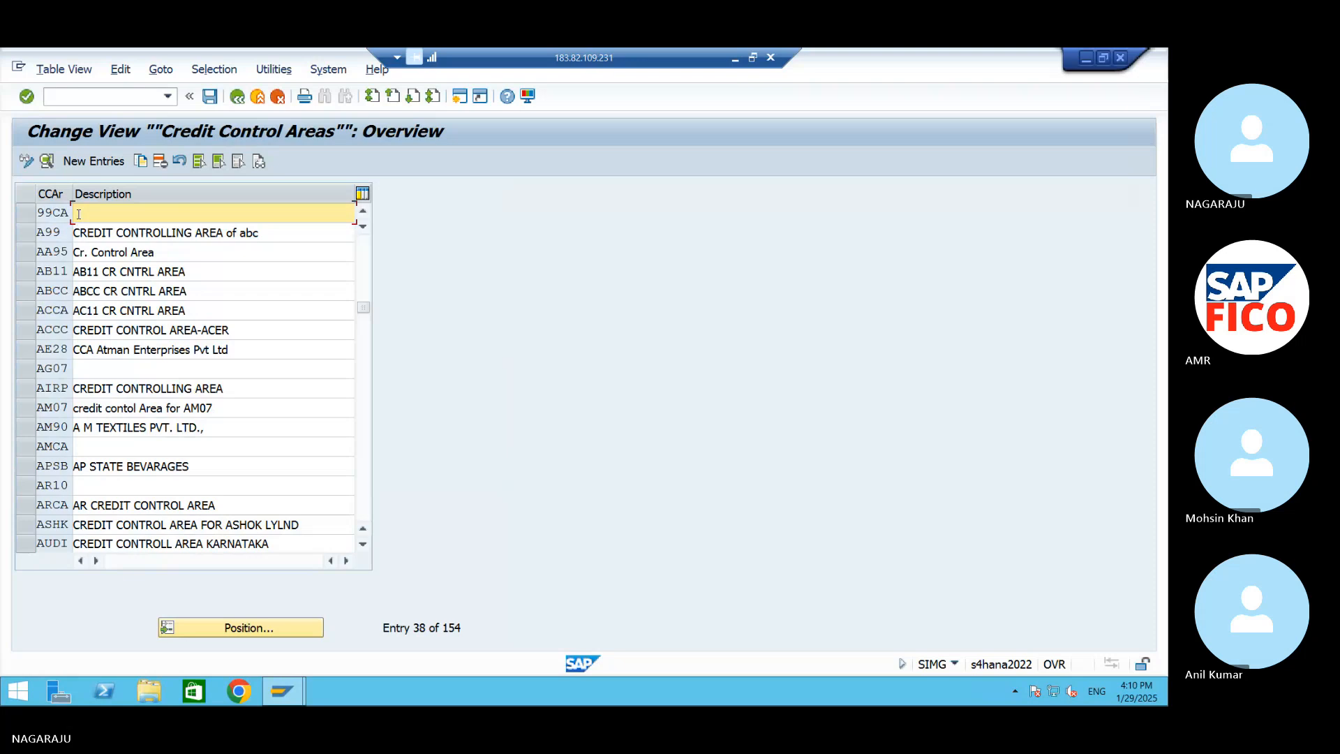
- Enter the description "CREDIT CONTROLLING AREA -AM99" for credit control area 99CA and save it
{"action": "type", "text": "CREDIT CONTROLLING "}
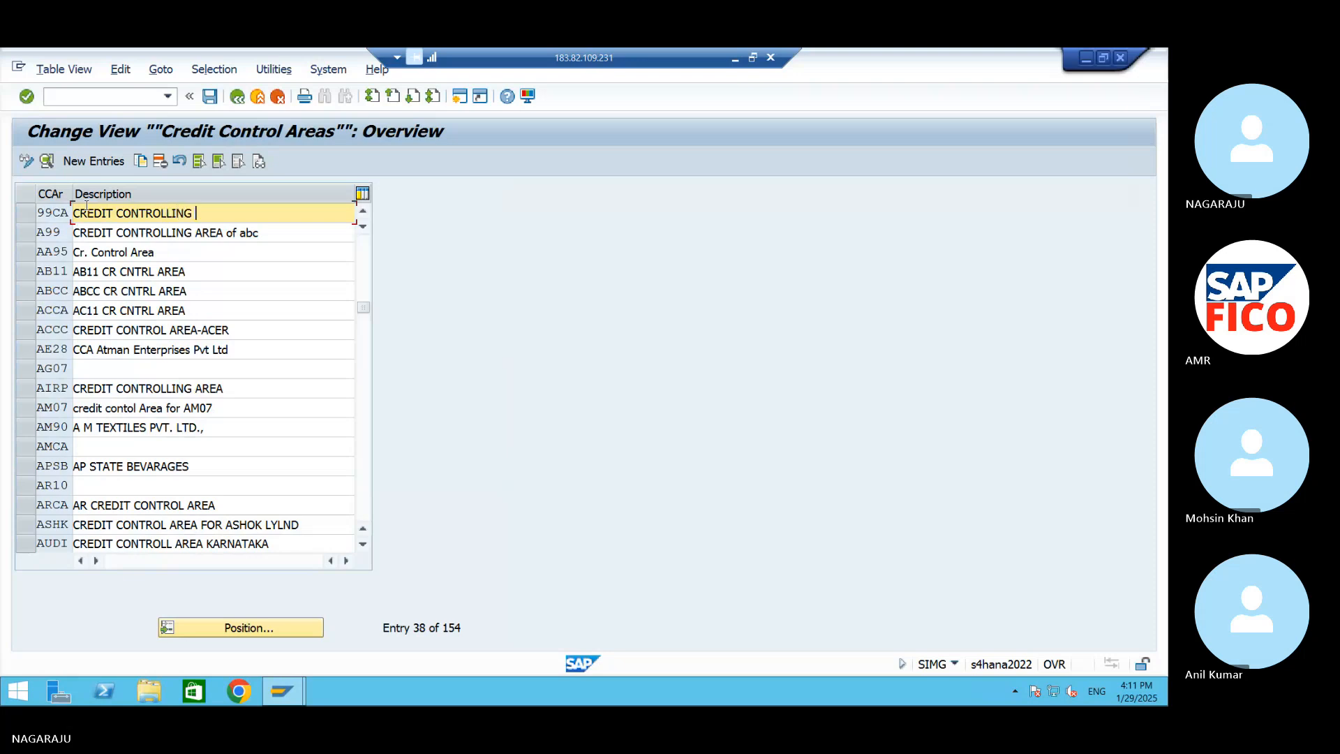
{"action": "type", "text": "AREA -AM99"}
{"action": "left_click", "coordinate": [209, 96]}
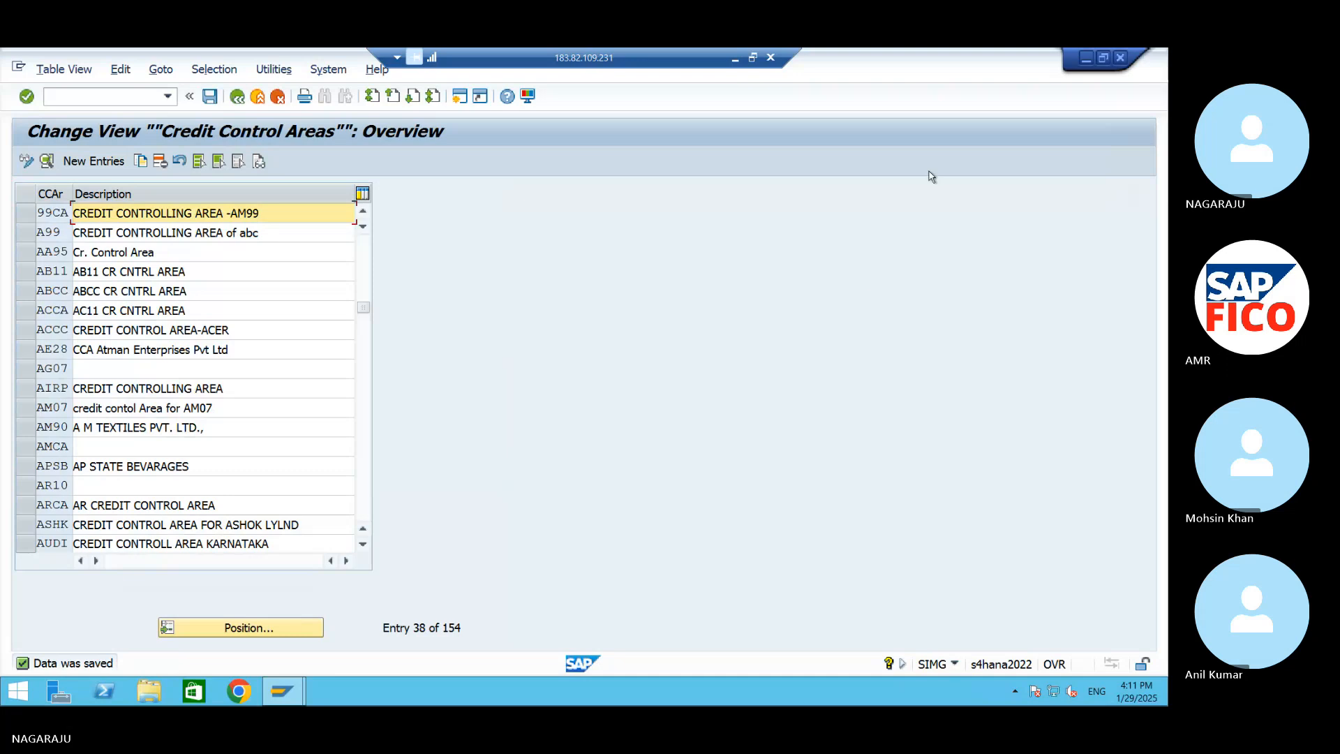
- Switch to Word and add the numbered heading "2. ASSINGMENT OF ENTERPRISES STRUCTURE" below the Define Credit Control Area line
{"action": "left_click", "coordinate": [1085, 58]}
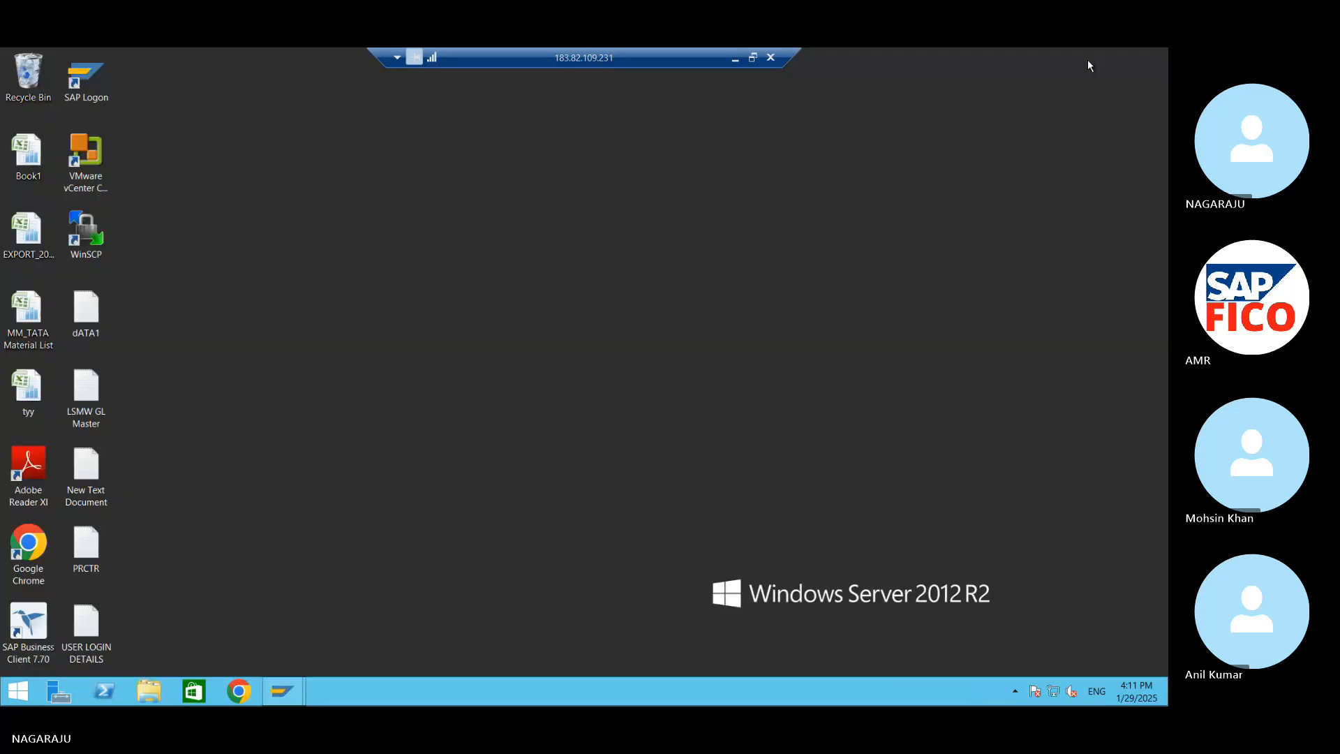
{"action": "left_click", "coordinate": [735, 58]}
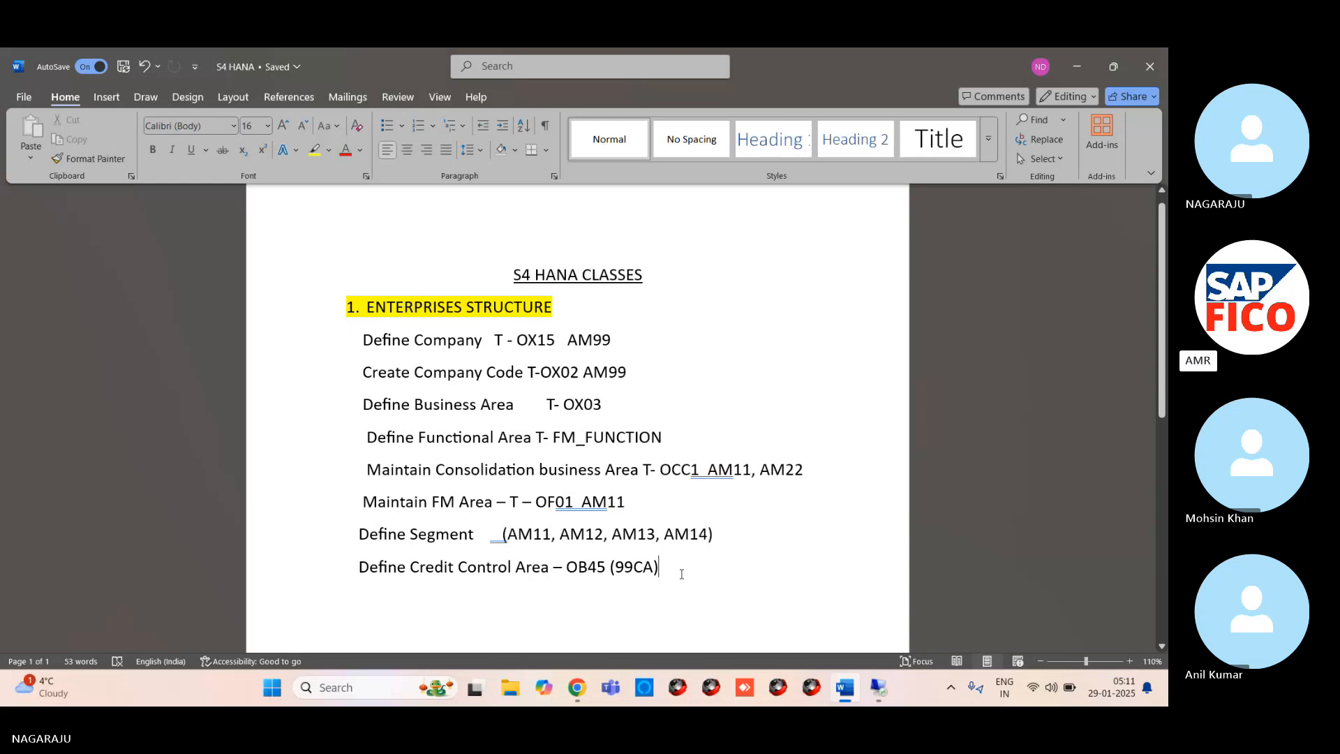
{"action": "key", "text": "Return"}
{"action": "type", "text": "2."}
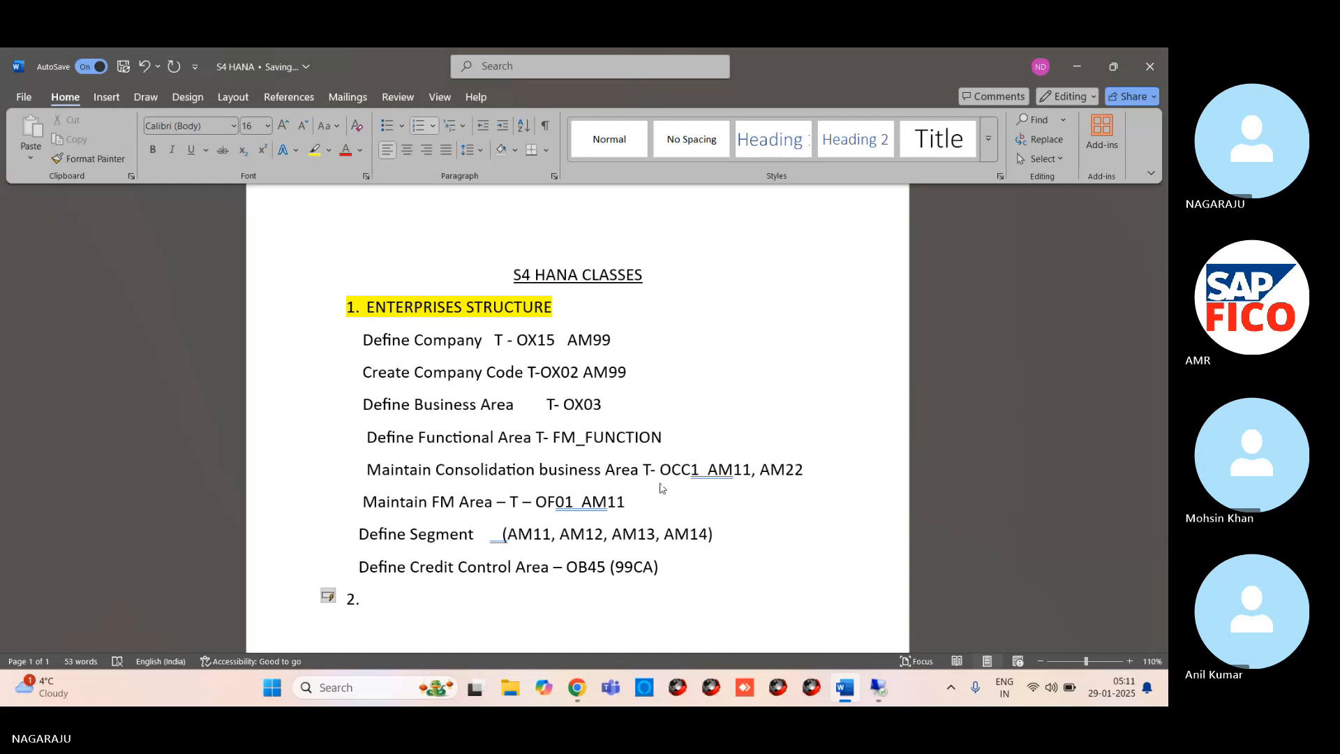
{"action": "type", "text": "ASSINGMENT OF ENTERPRISES S"}
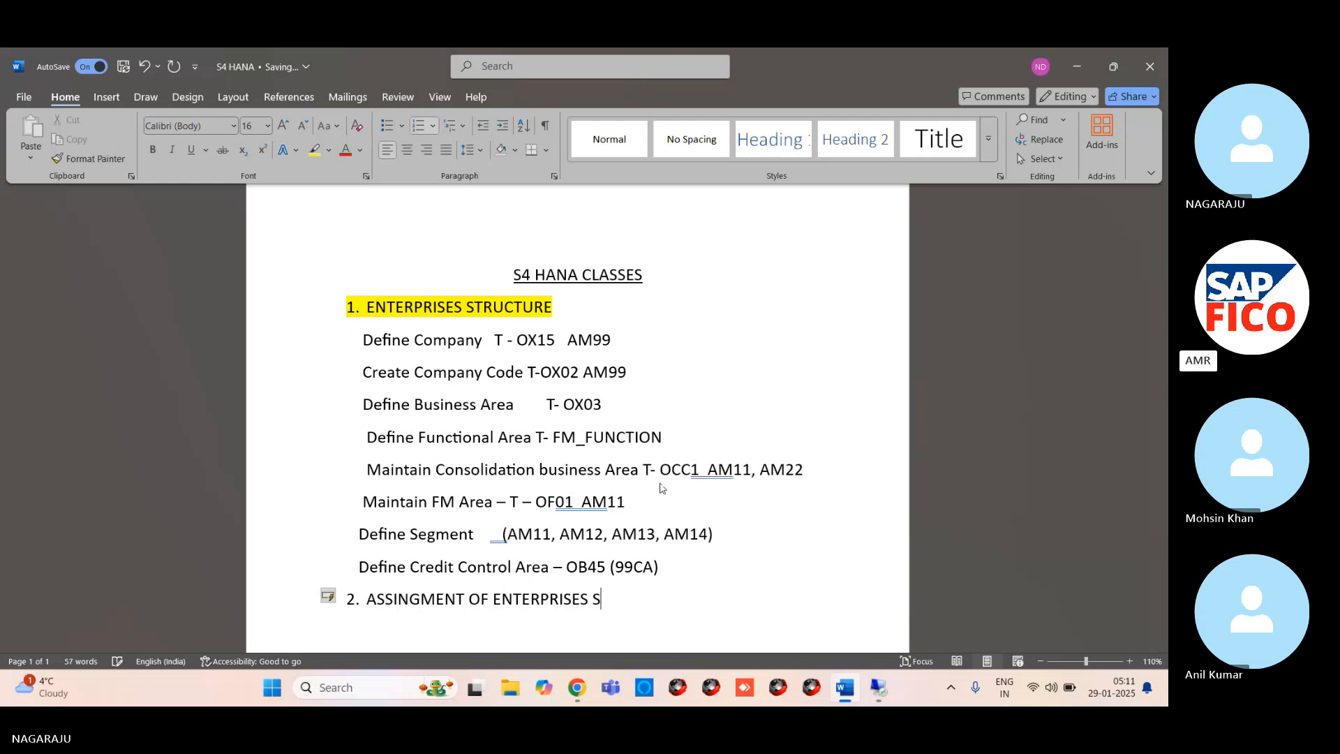
{"action": "type", "text": "TRUCTURE"}
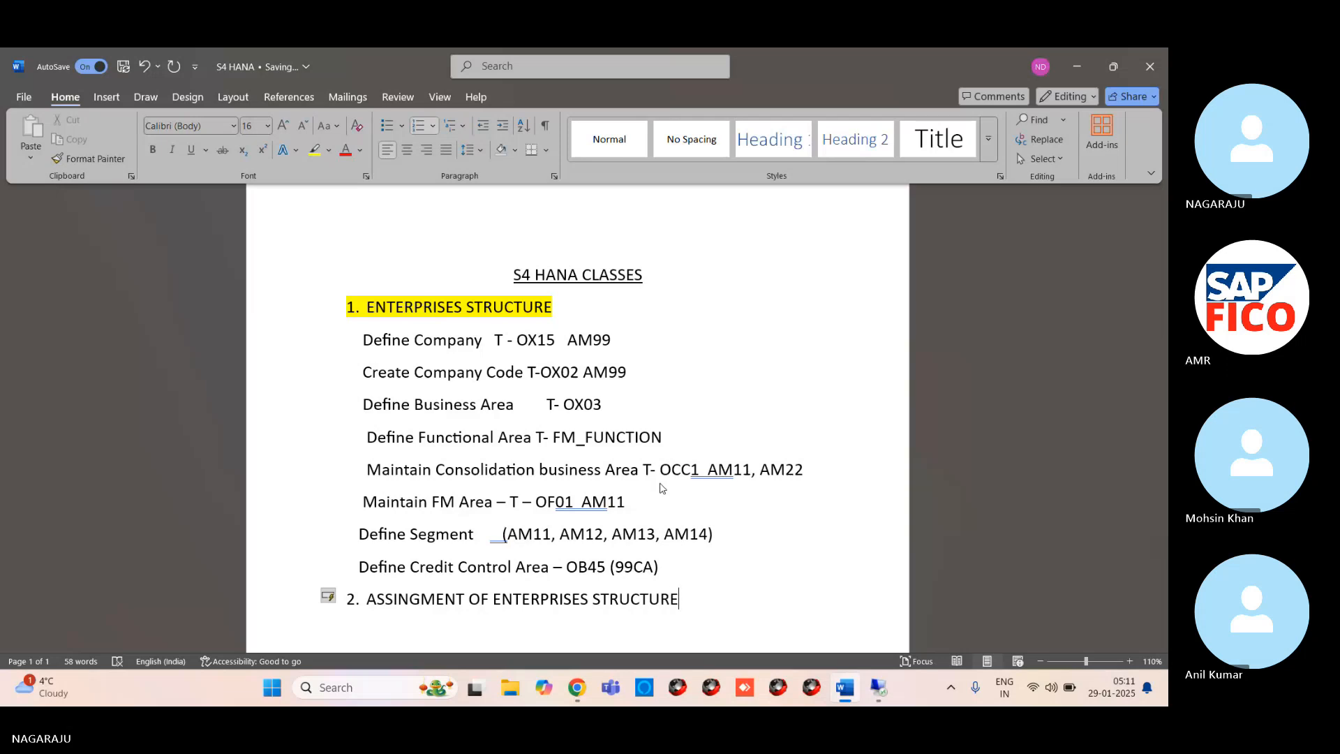
- Highlight the heading "ASSINGMENT OF ENTERPRISES STRUCTURE" in yellow, including its number 2
{"action": "left_click", "coordinate": [353, 598]}
{"action": "left_click_drag", "start_coordinate": [360, 599], "coordinate": [673, 600]}
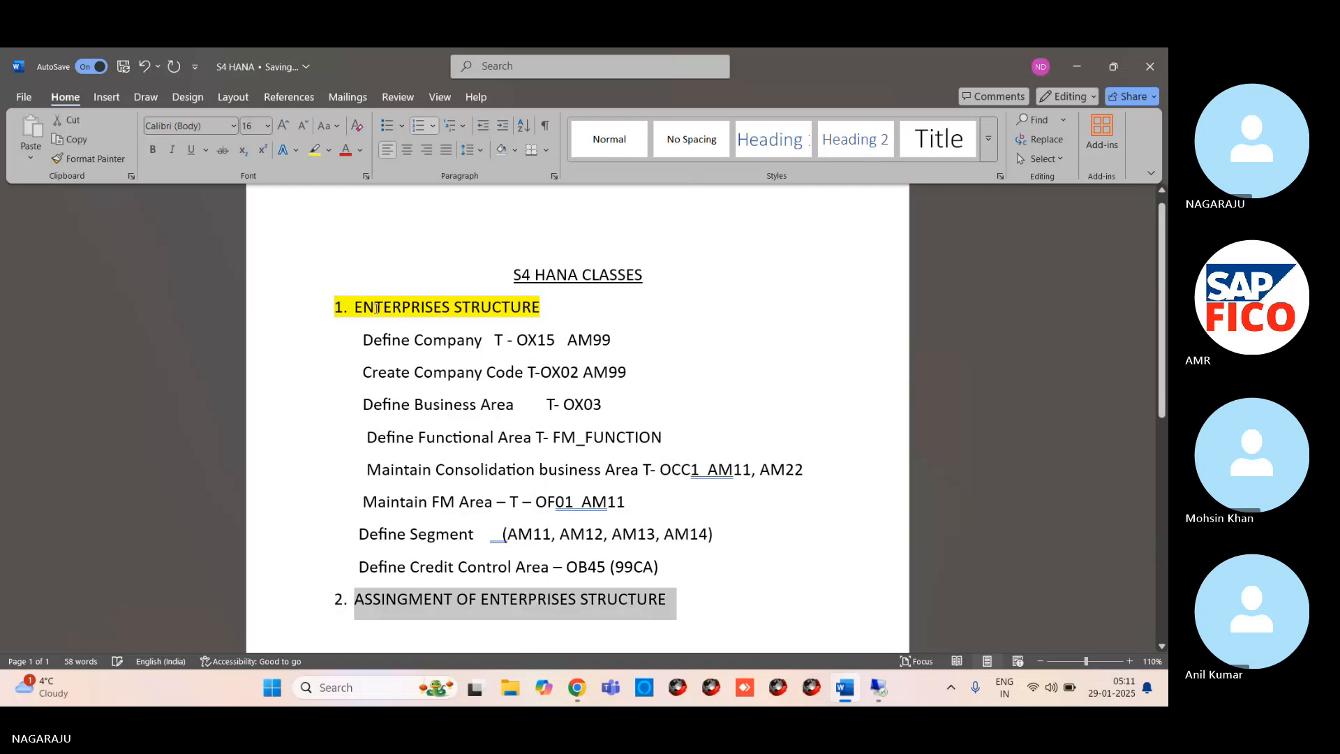
{"action": "left_click", "coordinate": [315, 150]}
{"action": "scroll", "coordinate": [679, 460], "scroll_direction": "down", "scroll_amount": 5}
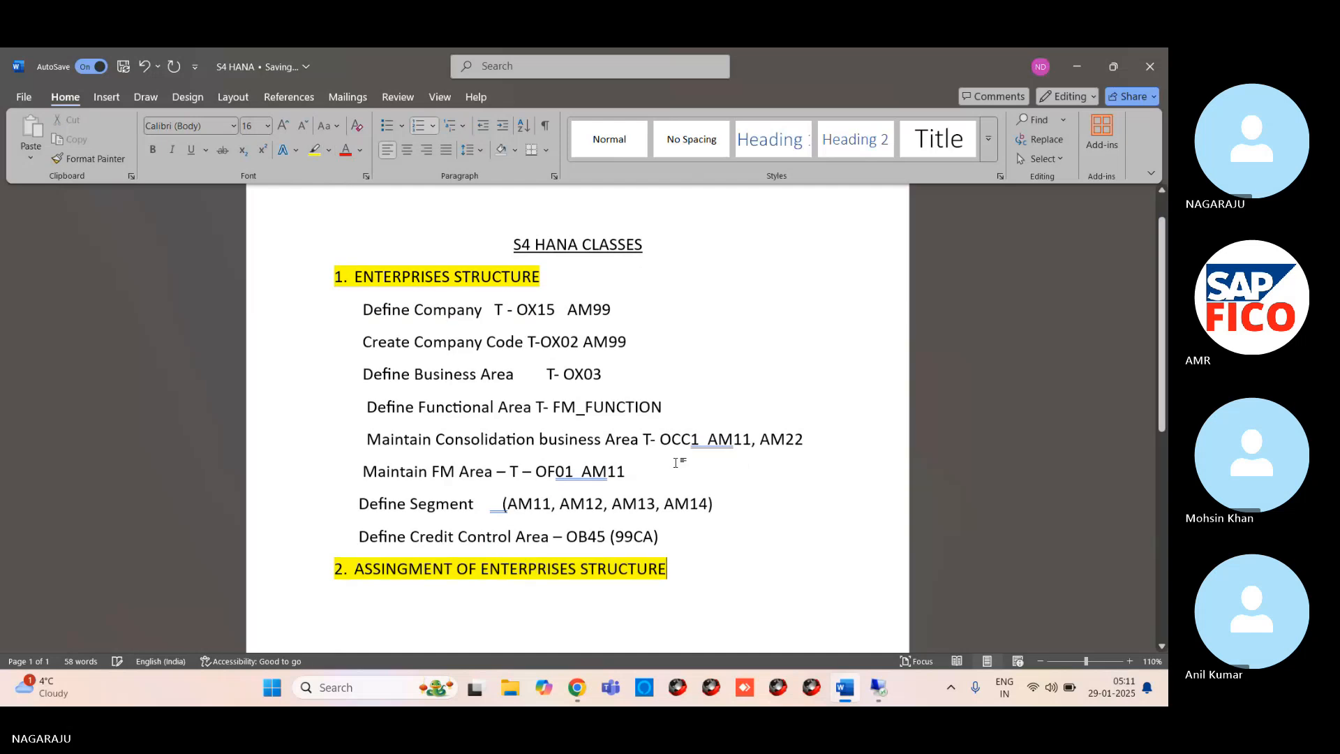
- Start an unnumbered line below the ASSINGMENT OF ENTERPRISES STRUCTURE heading and remove the yellow highlight from its text
{"action": "left_click", "coordinate": [671, 427]}
{"action": "key", "text": "Return"}
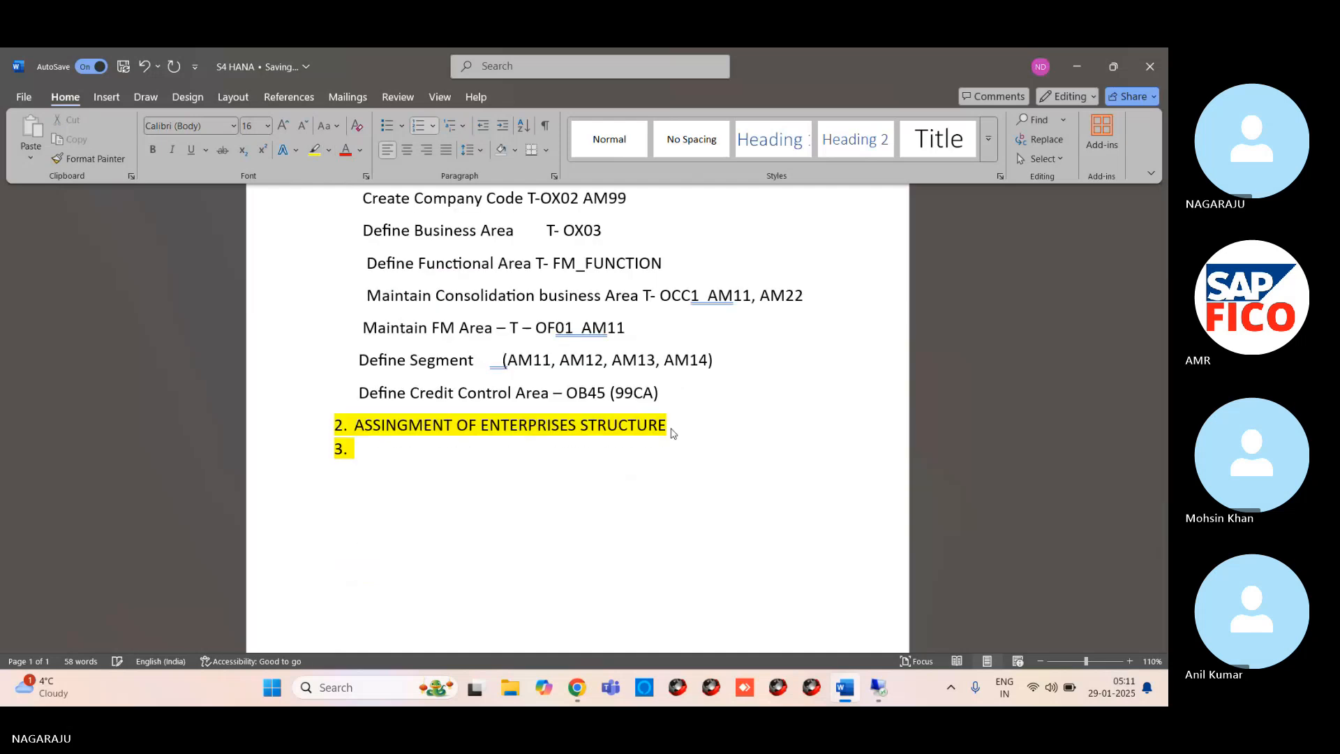
{"action": "left_click_drag", "start_coordinate": [336, 454], "coordinate": [402, 452]}
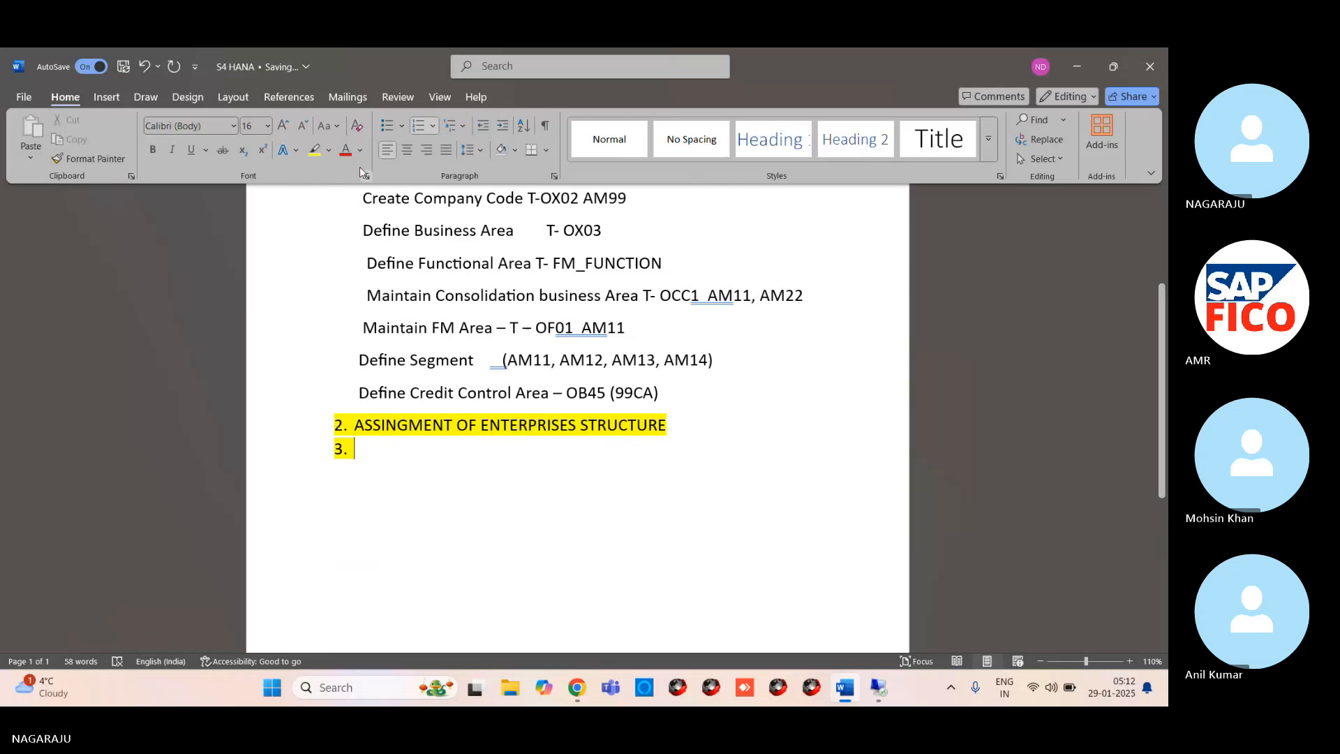
{"action": "left_click", "coordinate": [329, 150]}
{"action": "left_click", "coordinate": [351, 273]}
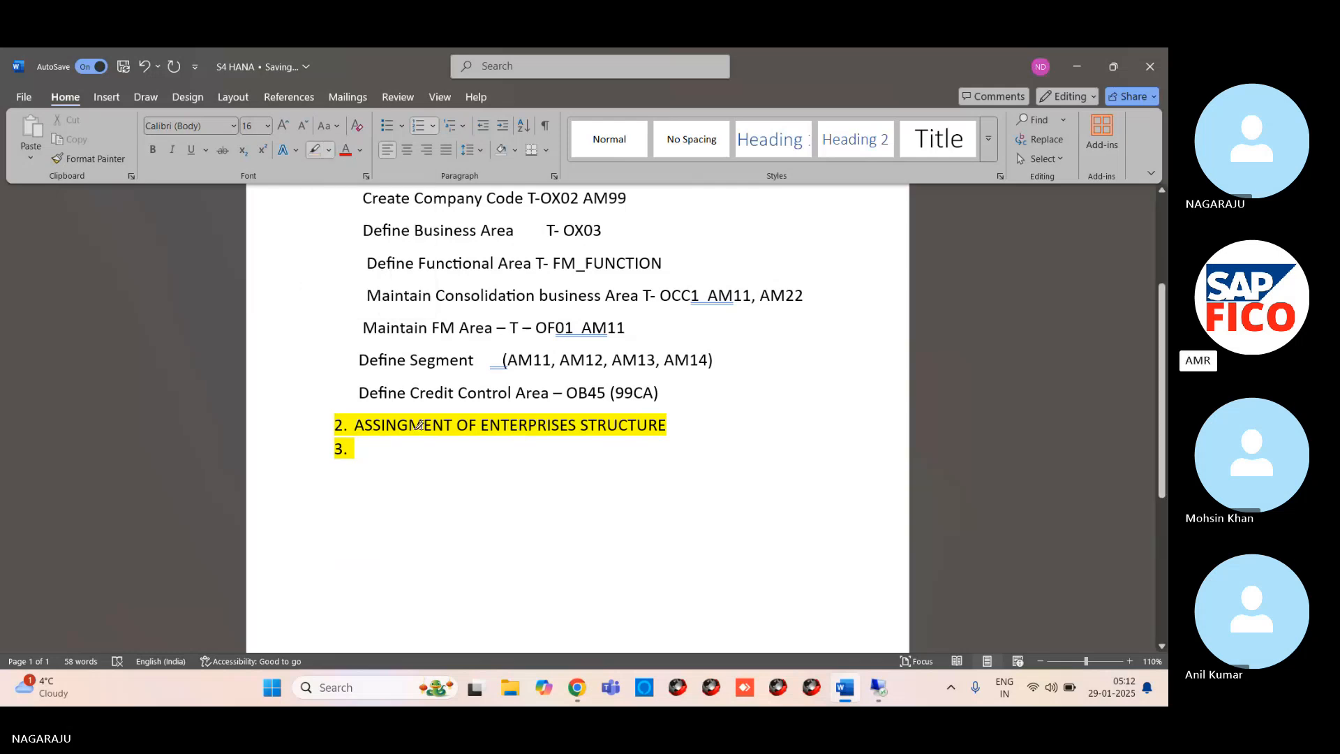
{"action": "key", "text": "BackSpace"}
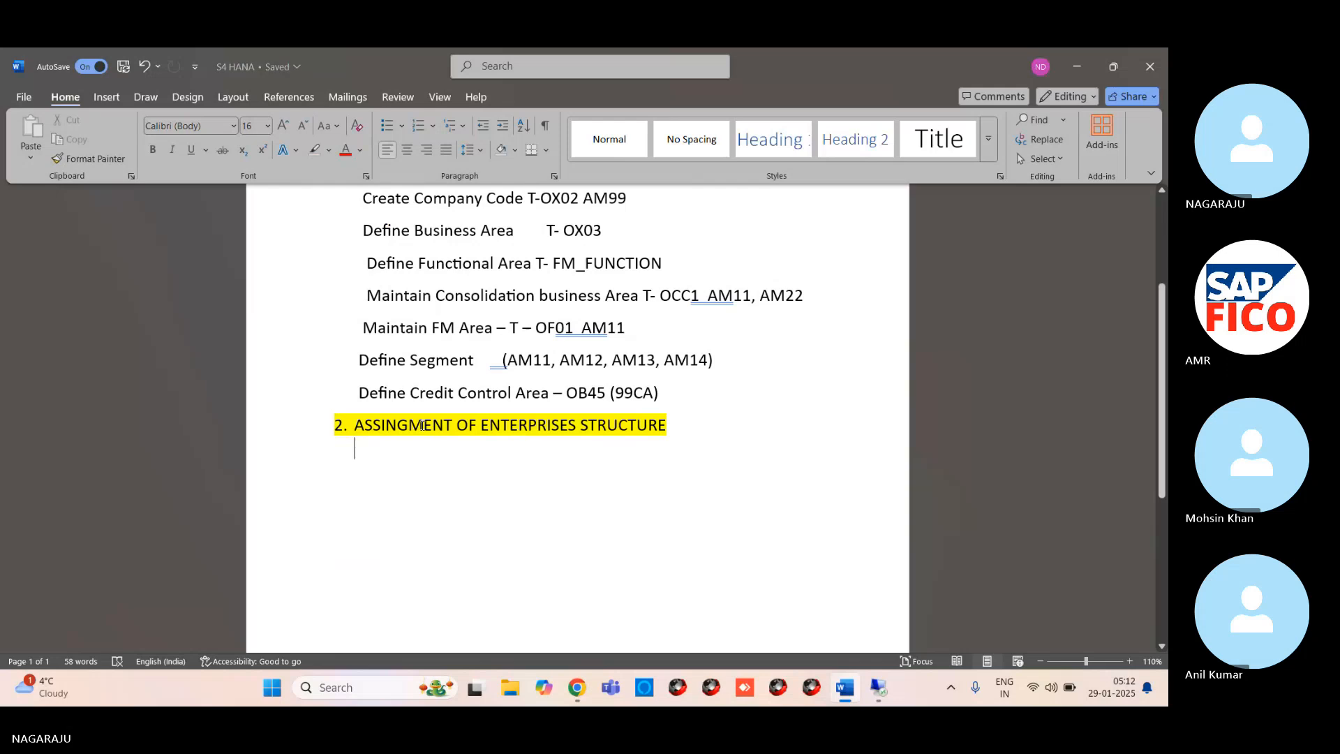
{"action": "type", "text": "AS"}
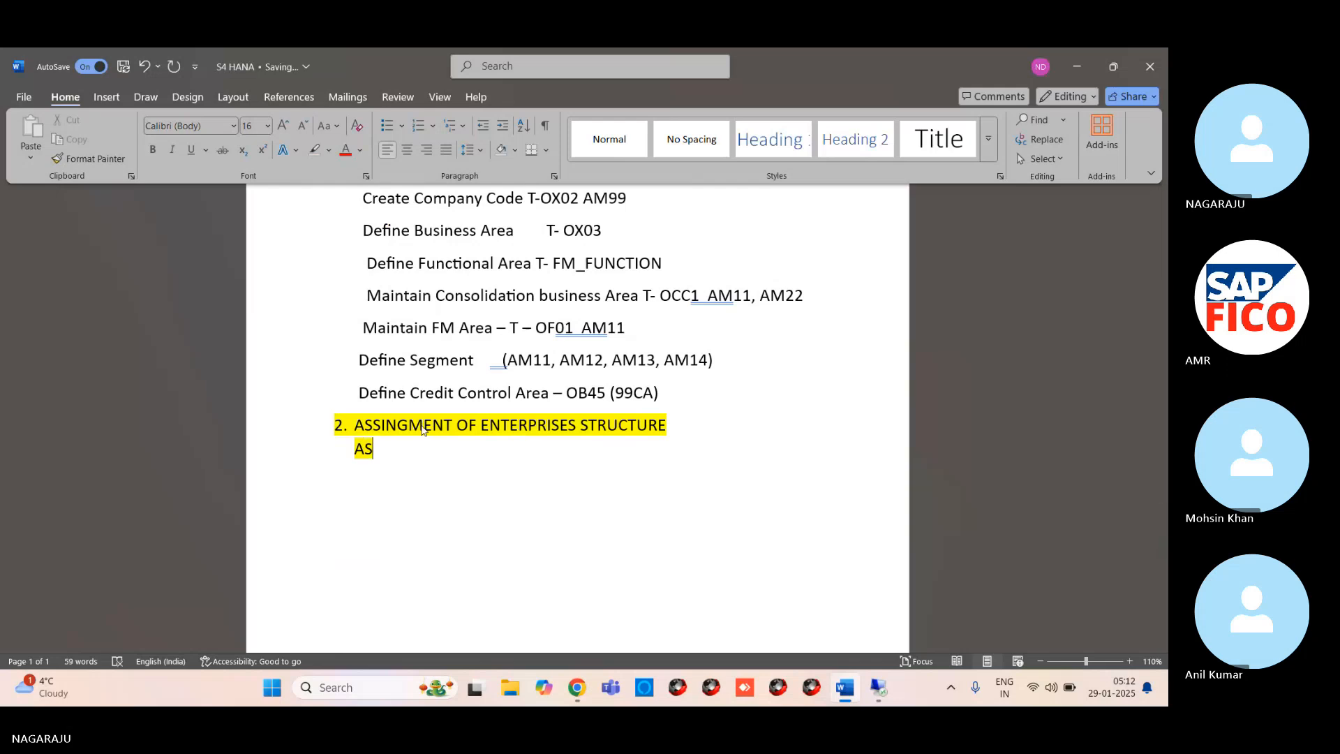
{"action": "left_click_drag", "start_coordinate": [356, 450], "coordinate": [548, 473]}
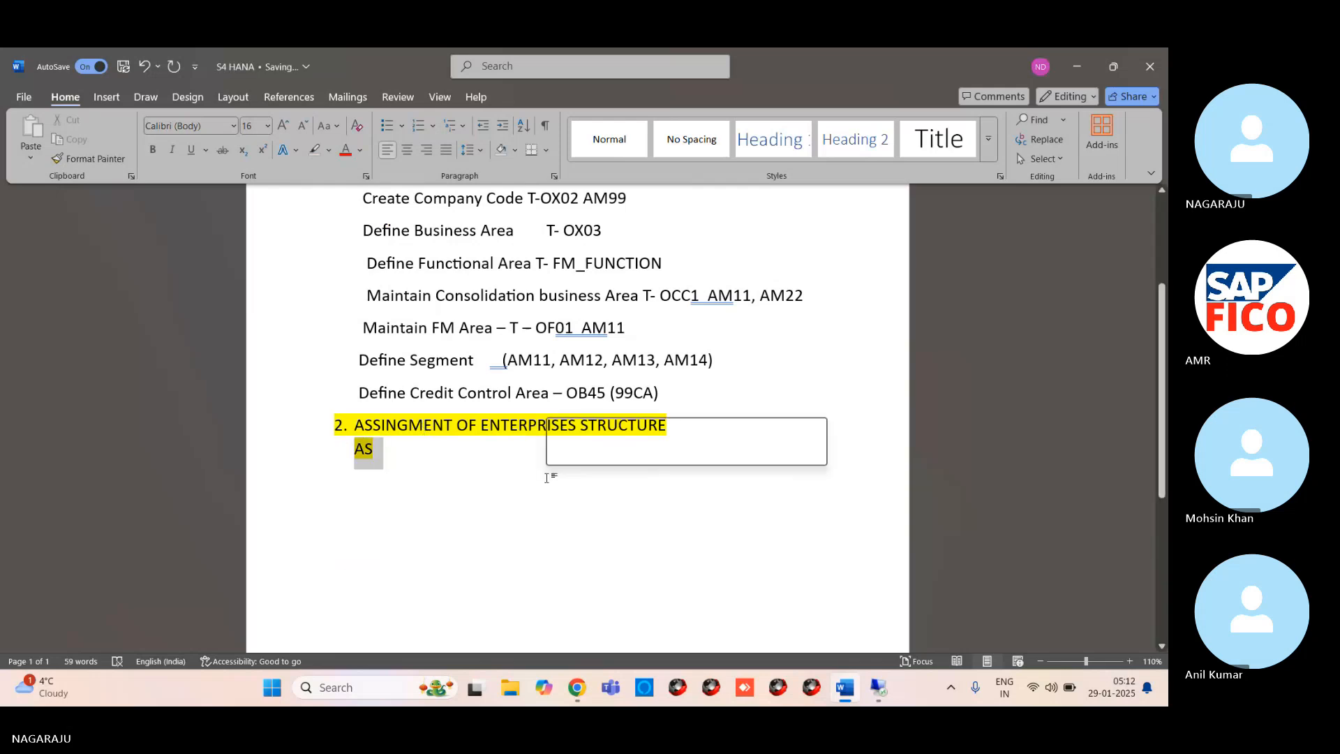
{"action": "left_click", "coordinate": [319, 151]}
- Write "Assign Company Code to company" on the line below heading 2
{"action": "type", "text": "S"}
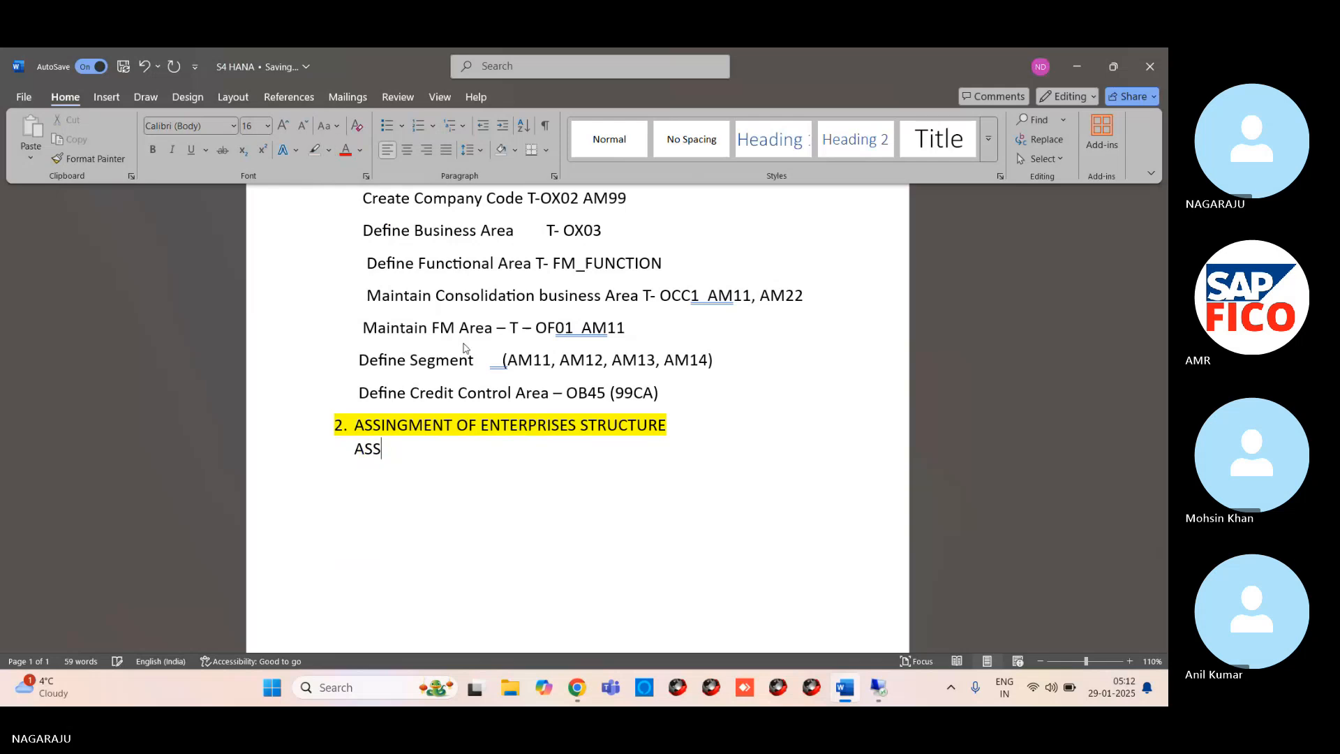
{"action": "key", "text": "BackSpace"}
{"action": "key", "text": "BackSpace"}
{"action": "type", "text": "ssin"}
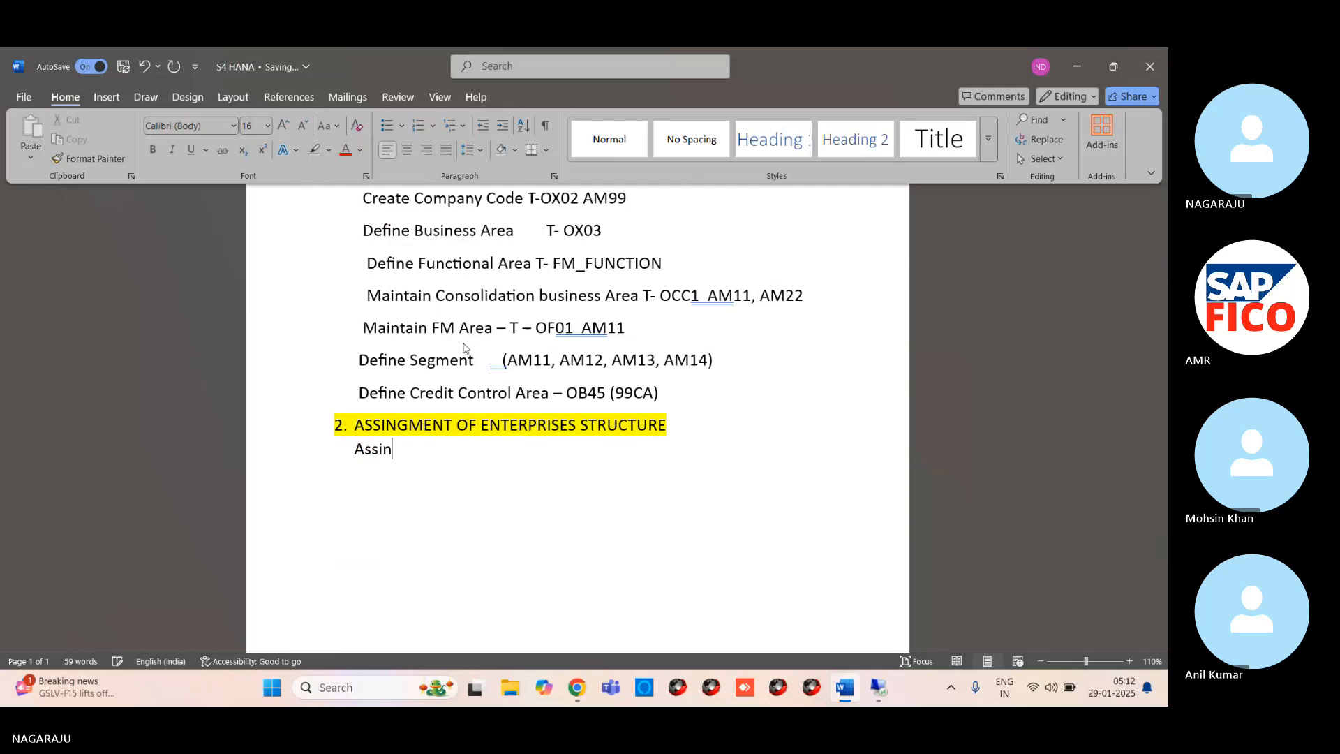
{"action": "type", "text": " Company Code t"}
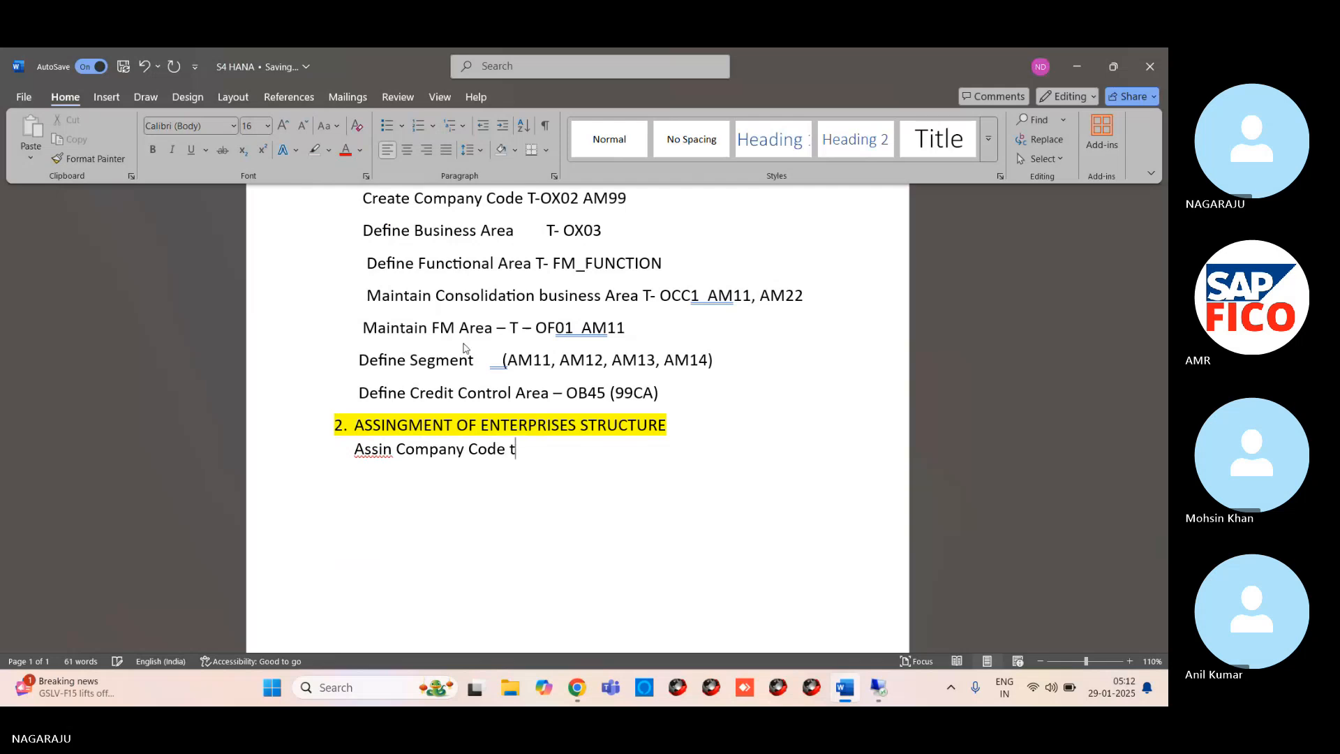
{"action": "type", "text": "o company"}
{"action": "left_click", "coordinate": [385, 450]}
{"action": "type", "text": "g"}
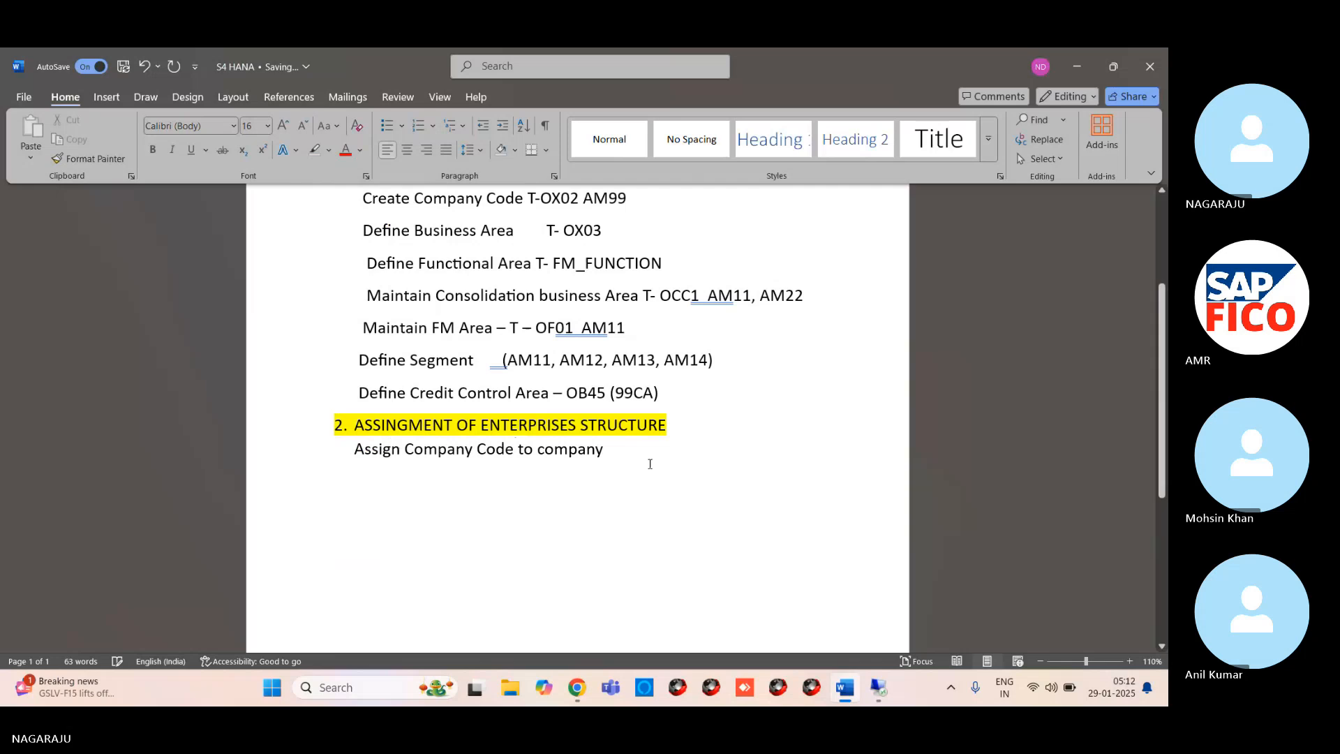
{"action": "type", "text": "- "}
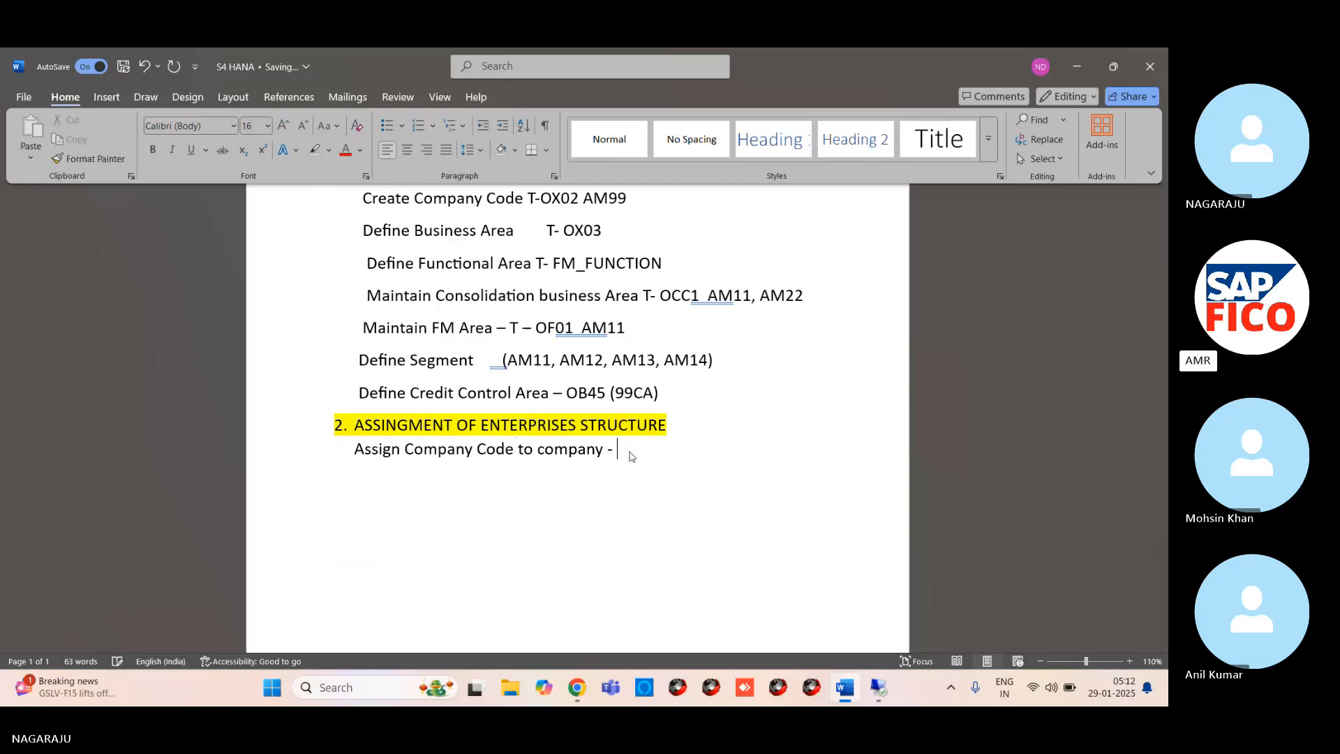
{"action": "type", "text": "T"}
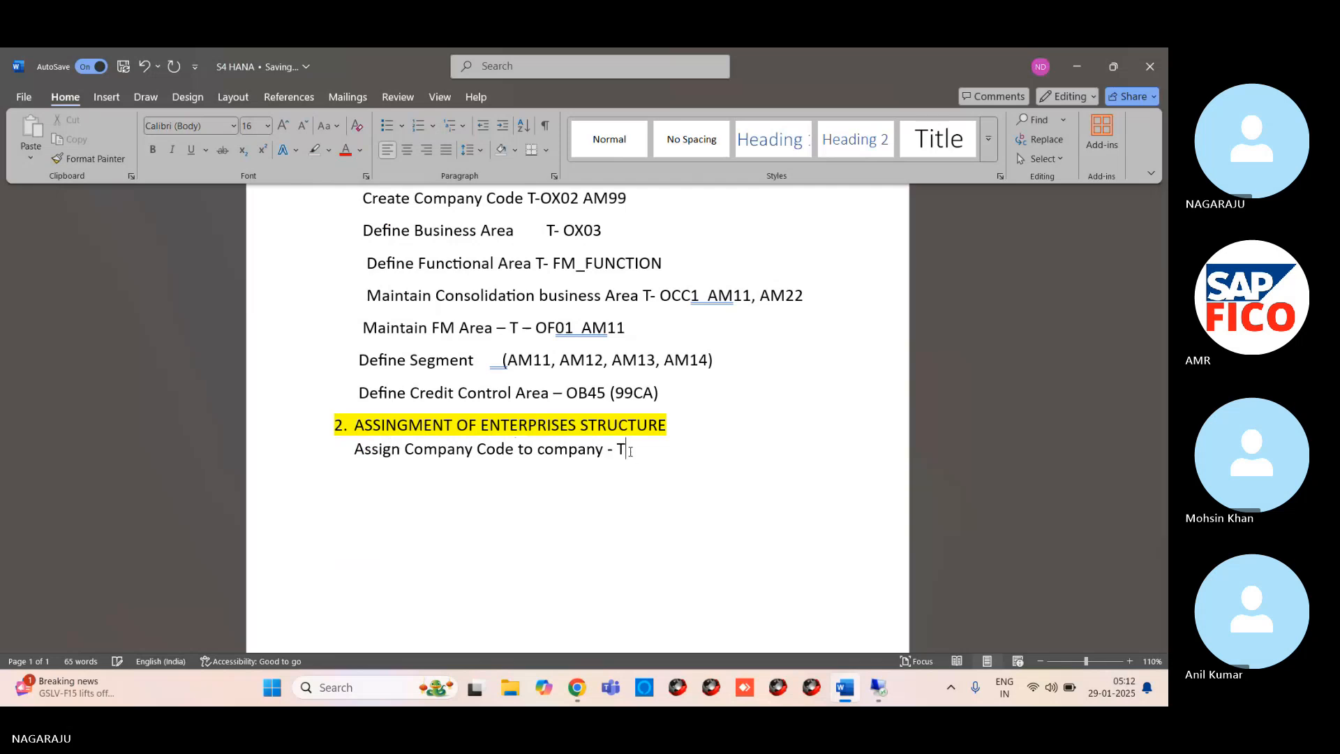
{"action": "type", "text": "OX16"}
- Append the transaction code "– T-OX16" to the Assign Company Code to company line
{"action": "left_click", "coordinate": [633, 448]}
{"action": "type", "text": "-"}
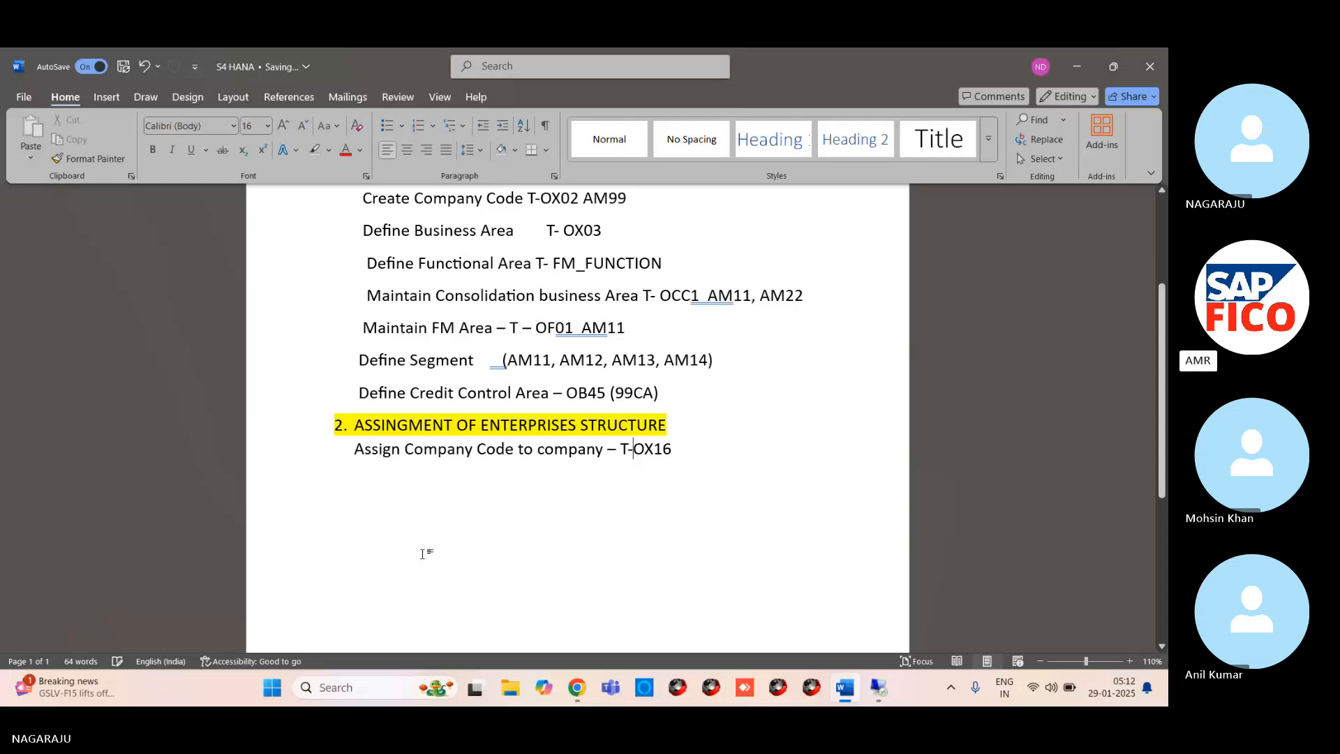
- Switch to SAP, return to the IMG, collapse Financial Accounting under Definition and expand Assignment > Financial Accounting
{"action": "mouse_move", "coordinate": [878, 688]}
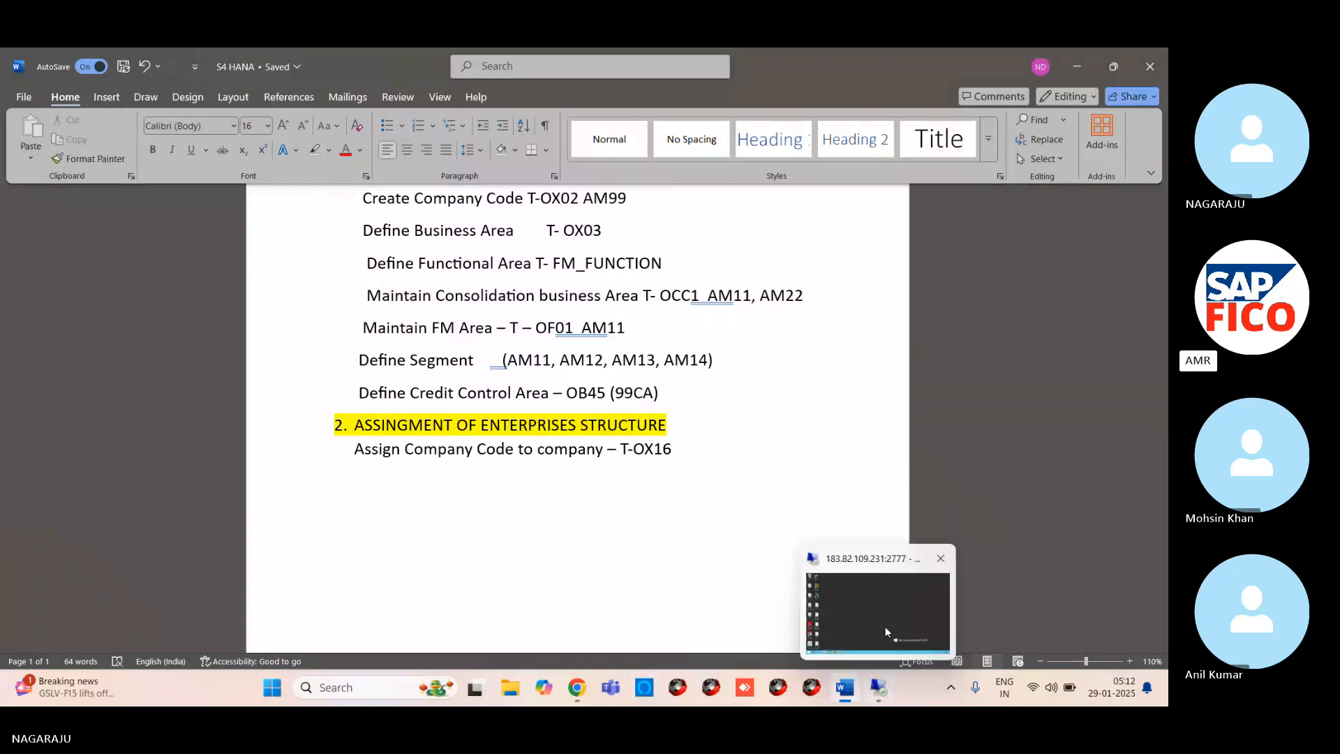
{"action": "left_click", "coordinate": [884, 626]}
{"action": "mouse_move", "coordinate": [282, 691]}
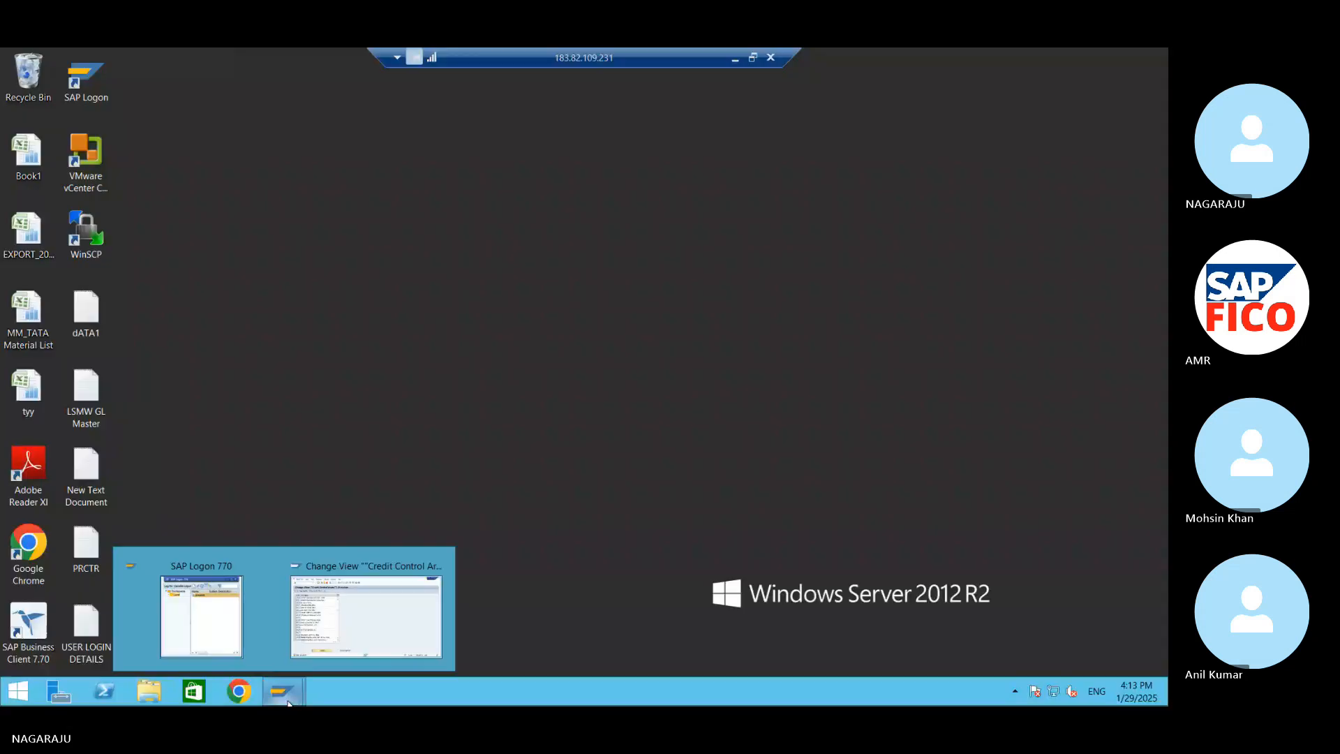
{"action": "left_click", "coordinate": [376, 623]}
{"action": "left_click", "coordinate": [237, 97]}
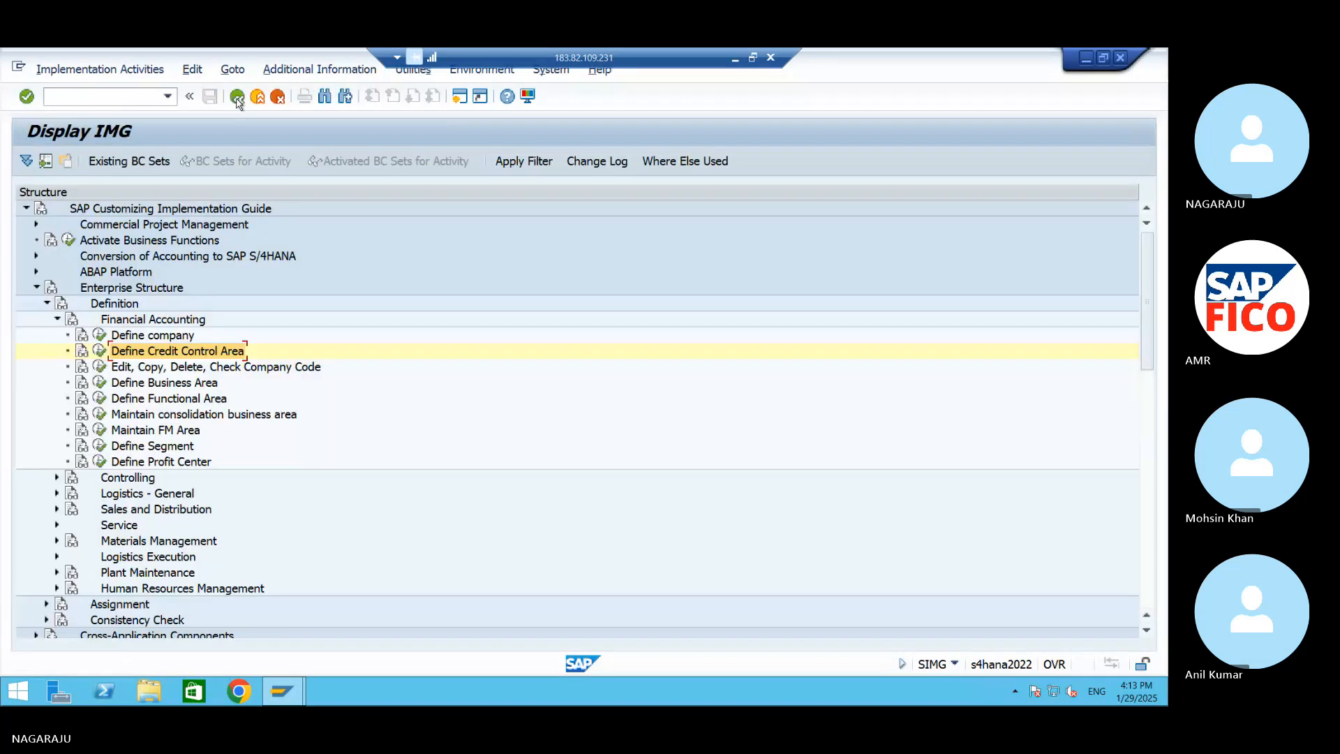
{"action": "left_click", "coordinate": [59, 319]}
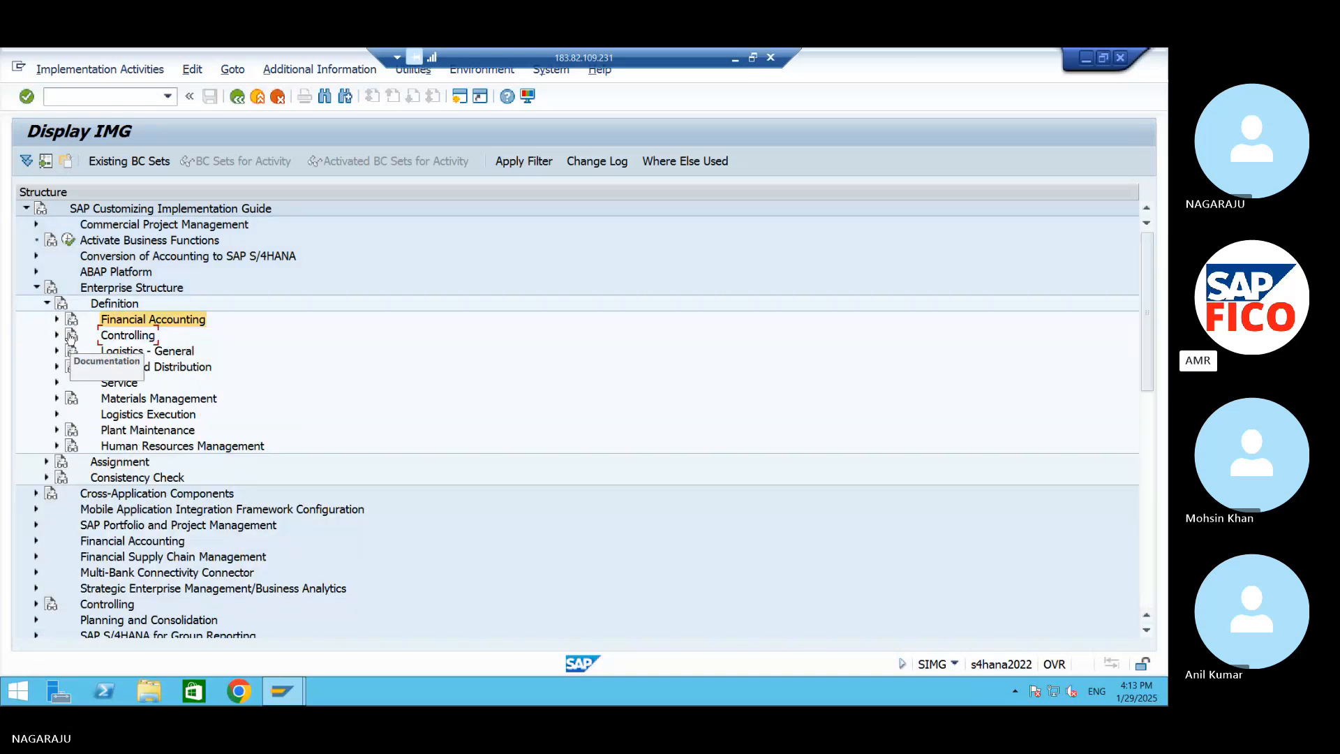
{"action": "left_click", "coordinate": [46, 461]}
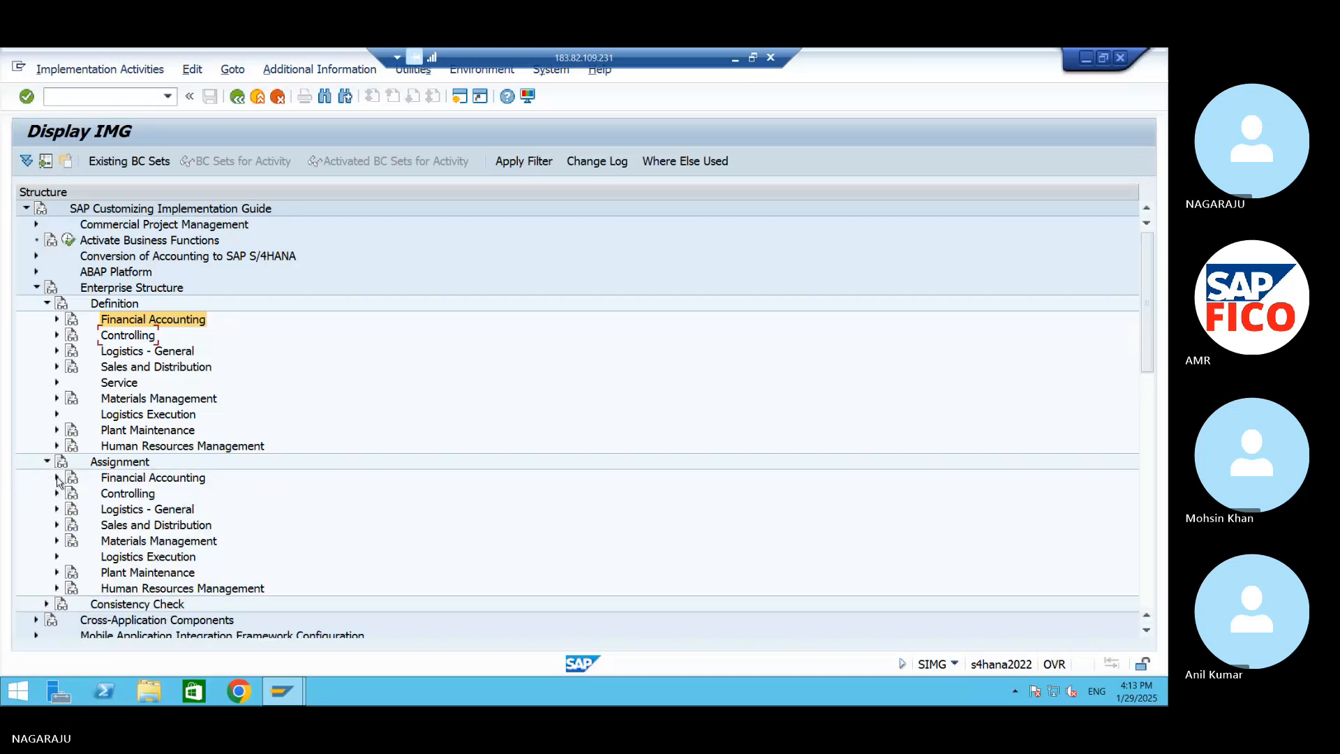
{"action": "left_click", "coordinate": [57, 478]}
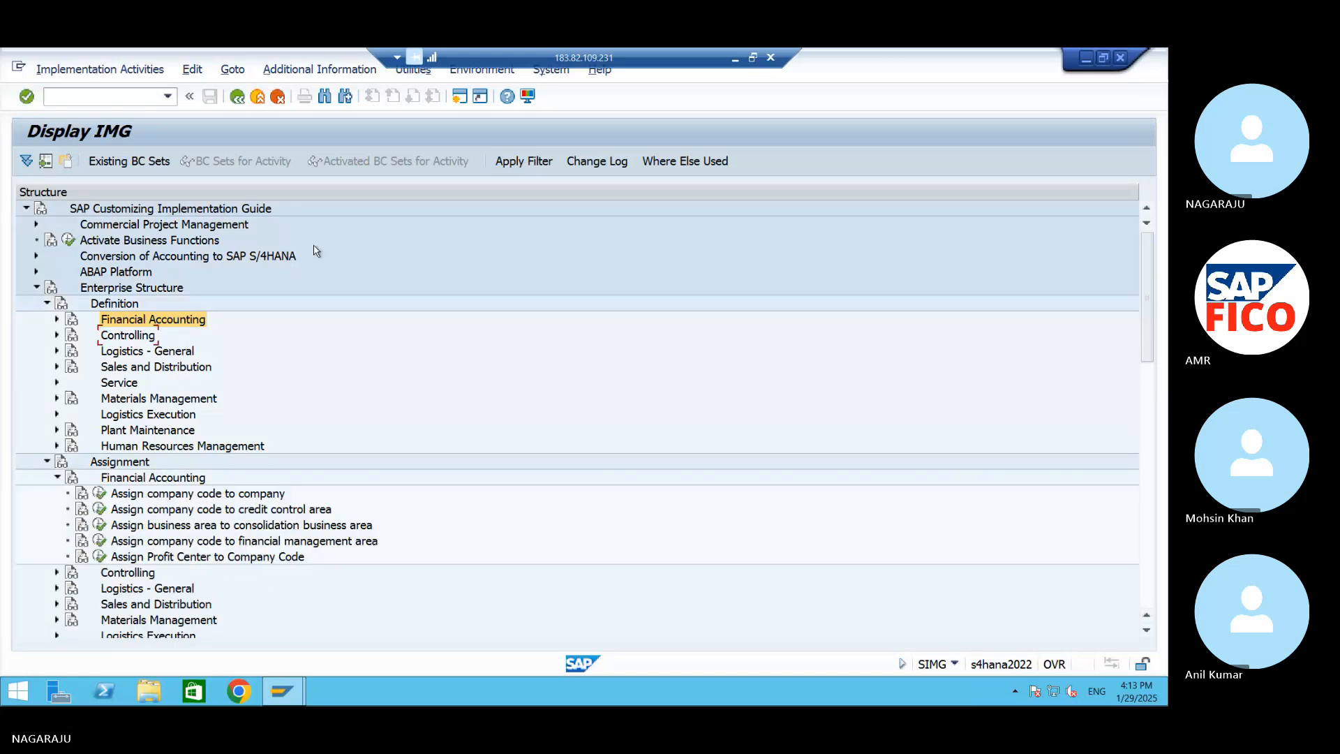
- Show the activity keys as additional information in the IMG and widen that column to fit them
{"action": "left_click", "coordinate": [303, 70]}
{"action": "mouse_move", "coordinate": [375, 91]}
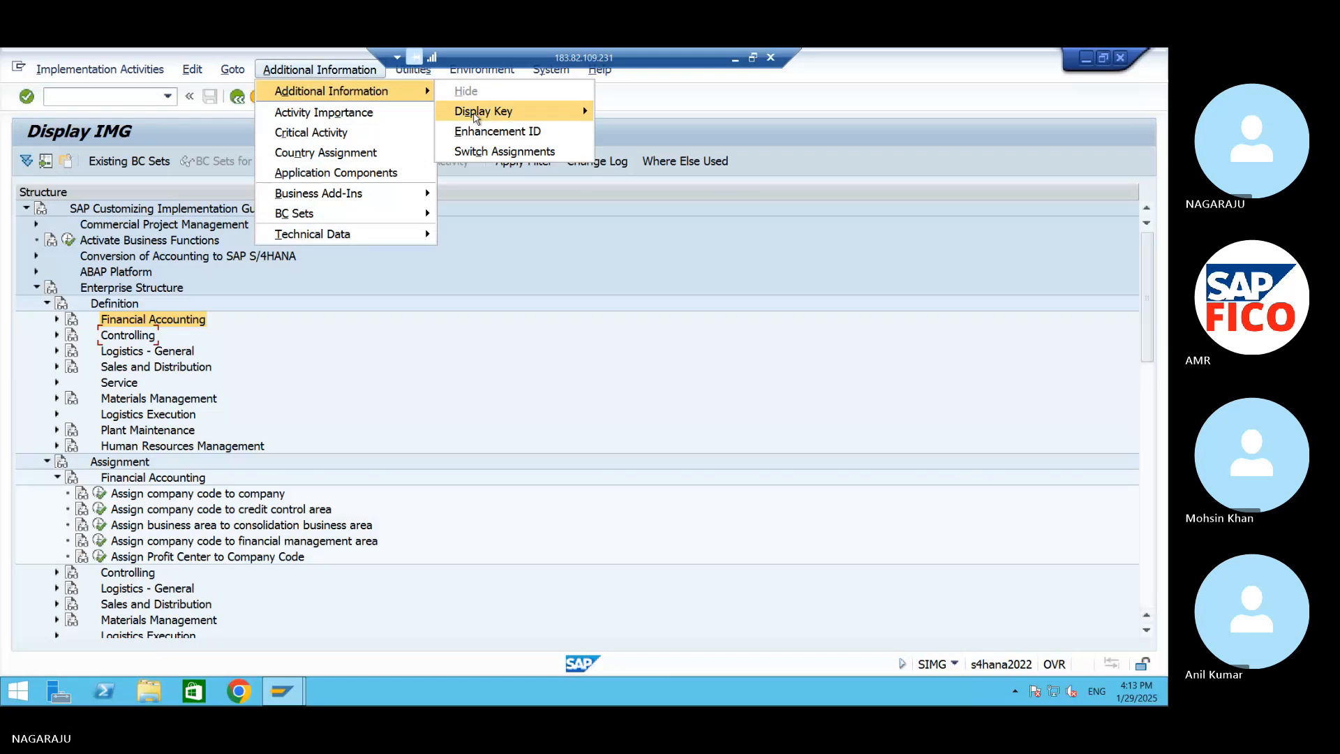
{"action": "mouse_move", "coordinate": [590, 111]}
{"action": "left_click", "coordinate": [641, 132]}
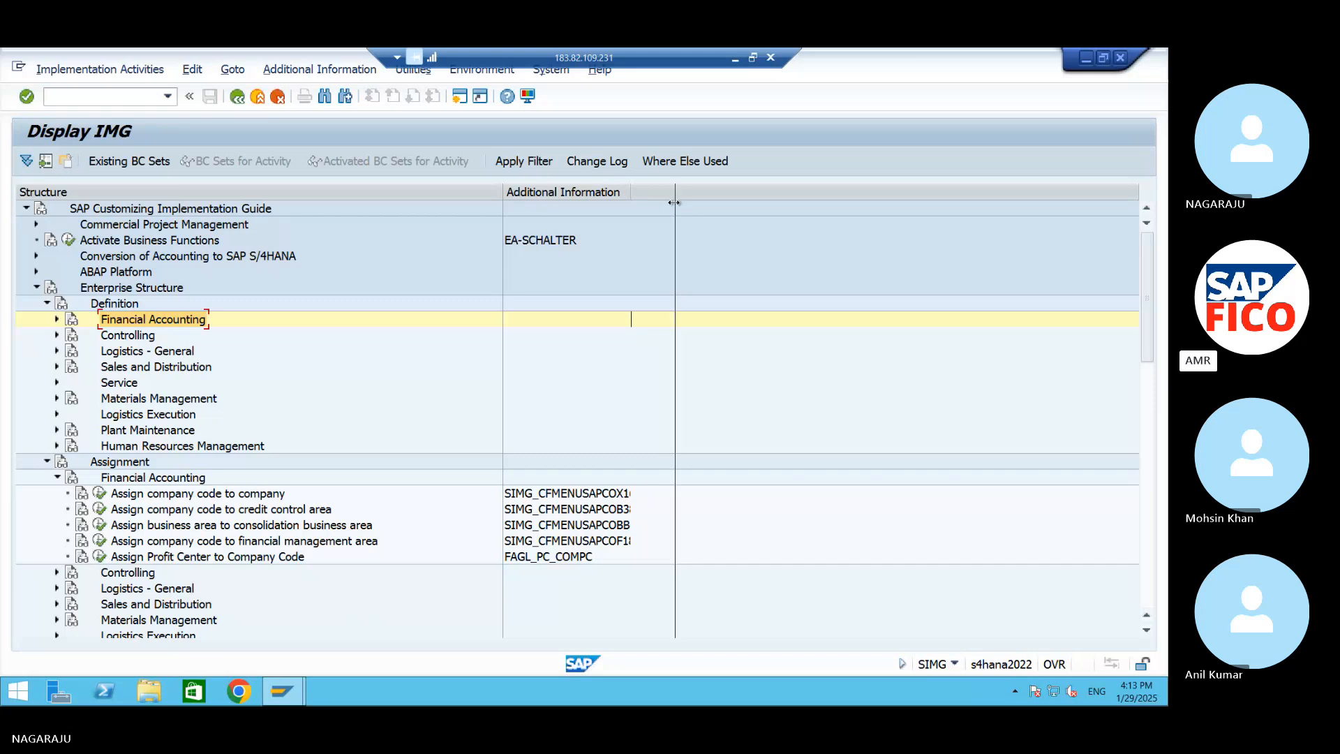
{"action": "scroll", "coordinate": [420, 473], "scroll_direction": "down", "scroll_amount": 1}
{"action": "scroll", "coordinate": [420, 473], "scroll_direction": "down", "scroll_amount": 1}
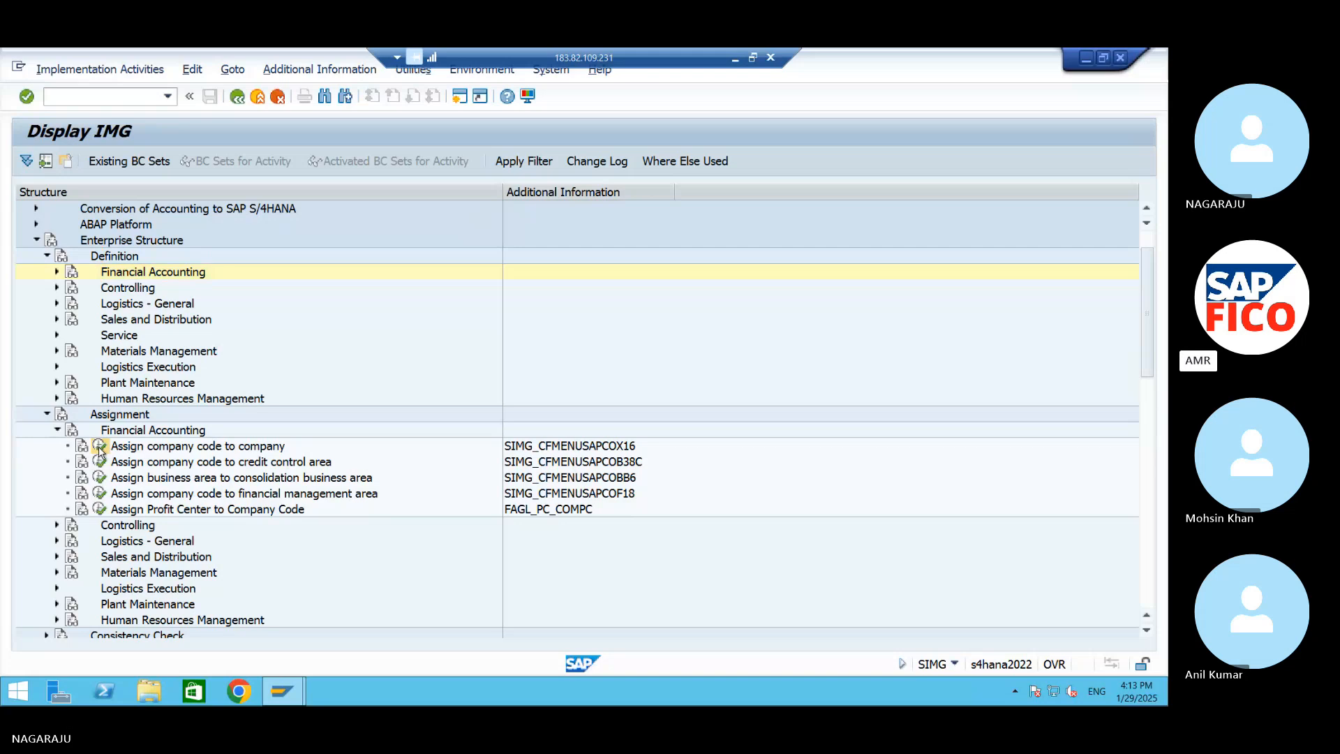
- Open the Assign company code to company activity and position the overview at company code AM99
{"action": "left_click", "coordinate": [99, 447]}
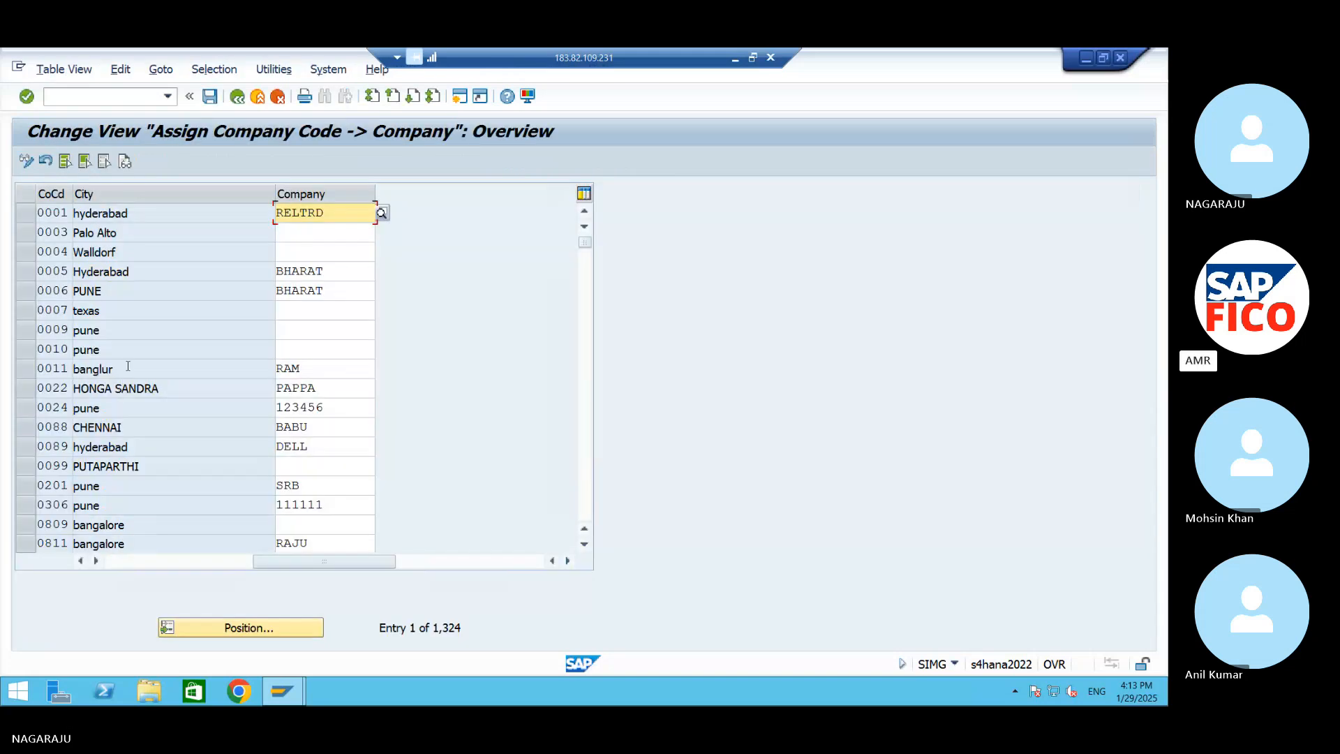
{"action": "left_click", "coordinate": [258, 632]}
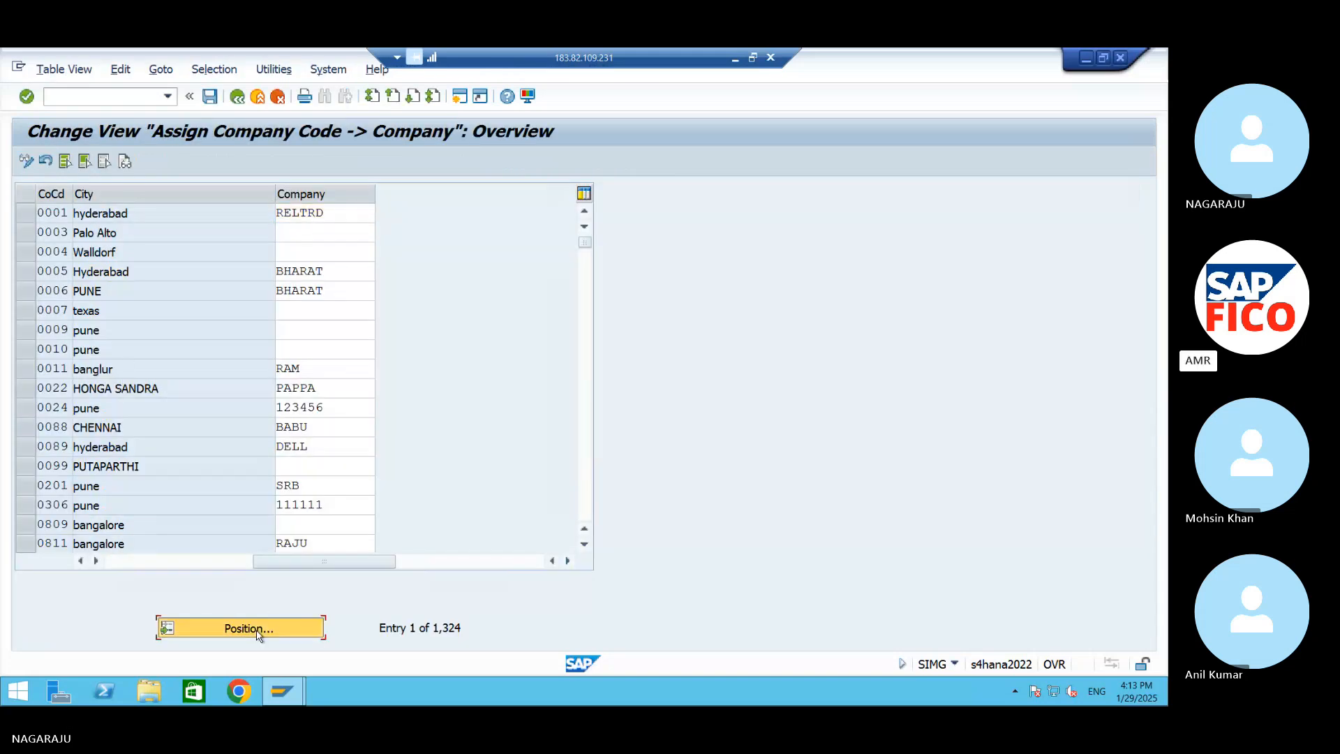
{"action": "type", "text": "a"}
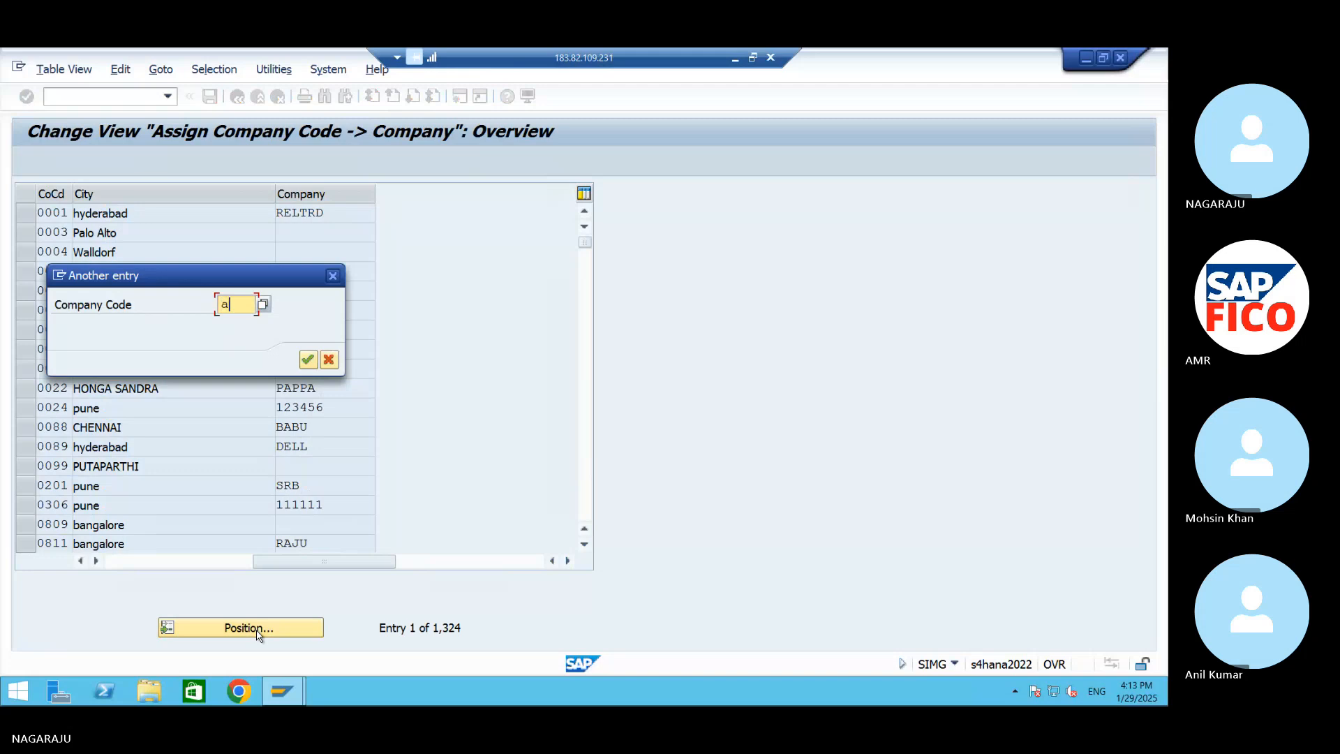
{"action": "type", "text": "m"}
{"action": "key", "text": "BackSpace"}
{"action": "key", "text": "BackSpace"}
{"action": "type", "text": "am99"}
{"action": "key", "text": "Return"}
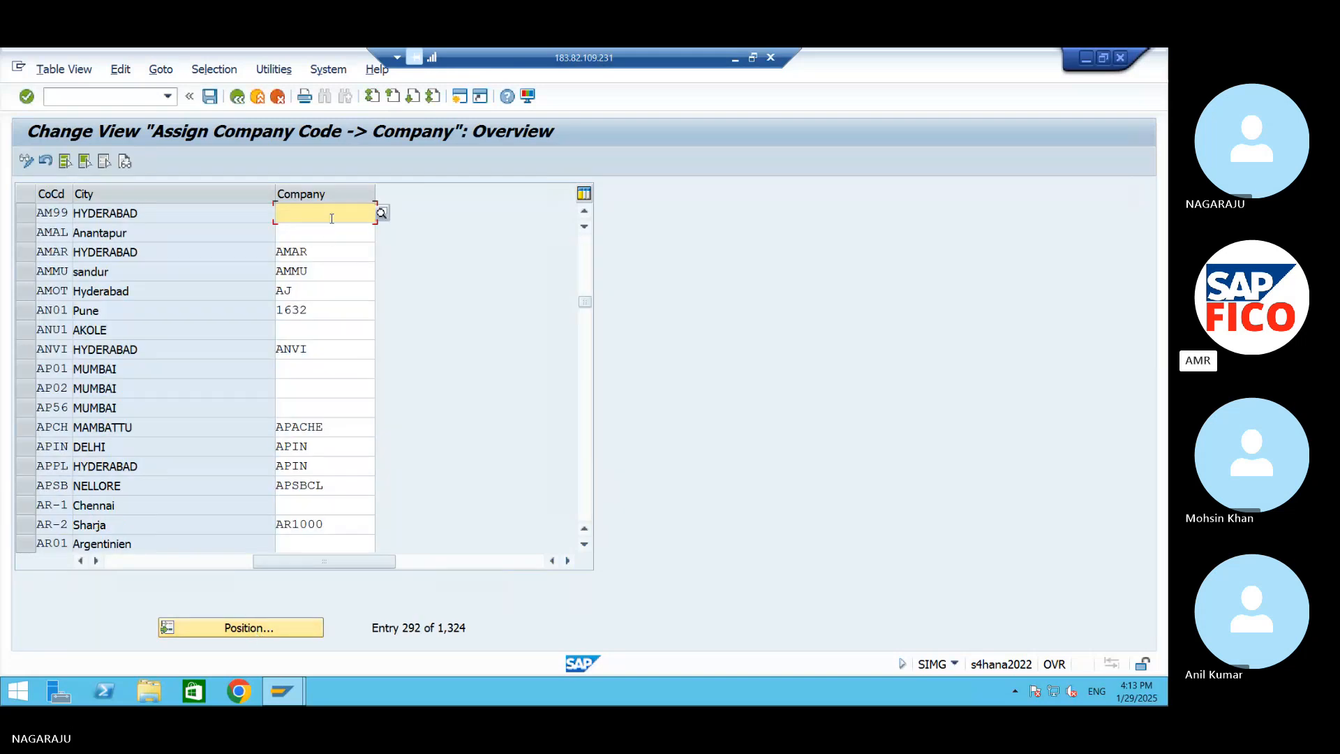
- Assign company AM99 to company code AM99 and save it under the AMR customizing request
{"action": "type", "text": "AM99"}
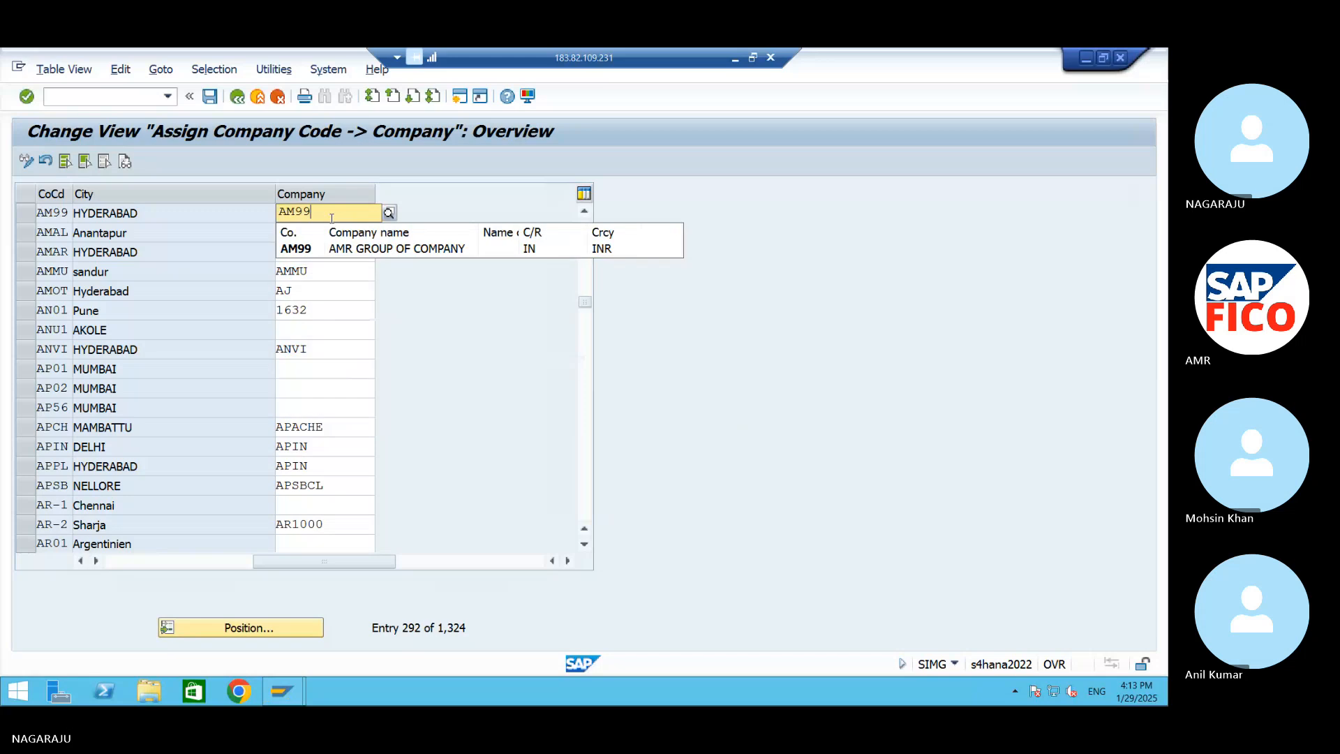
{"action": "left_click", "coordinate": [332, 251]}
{"action": "left_click", "coordinate": [210, 105]}
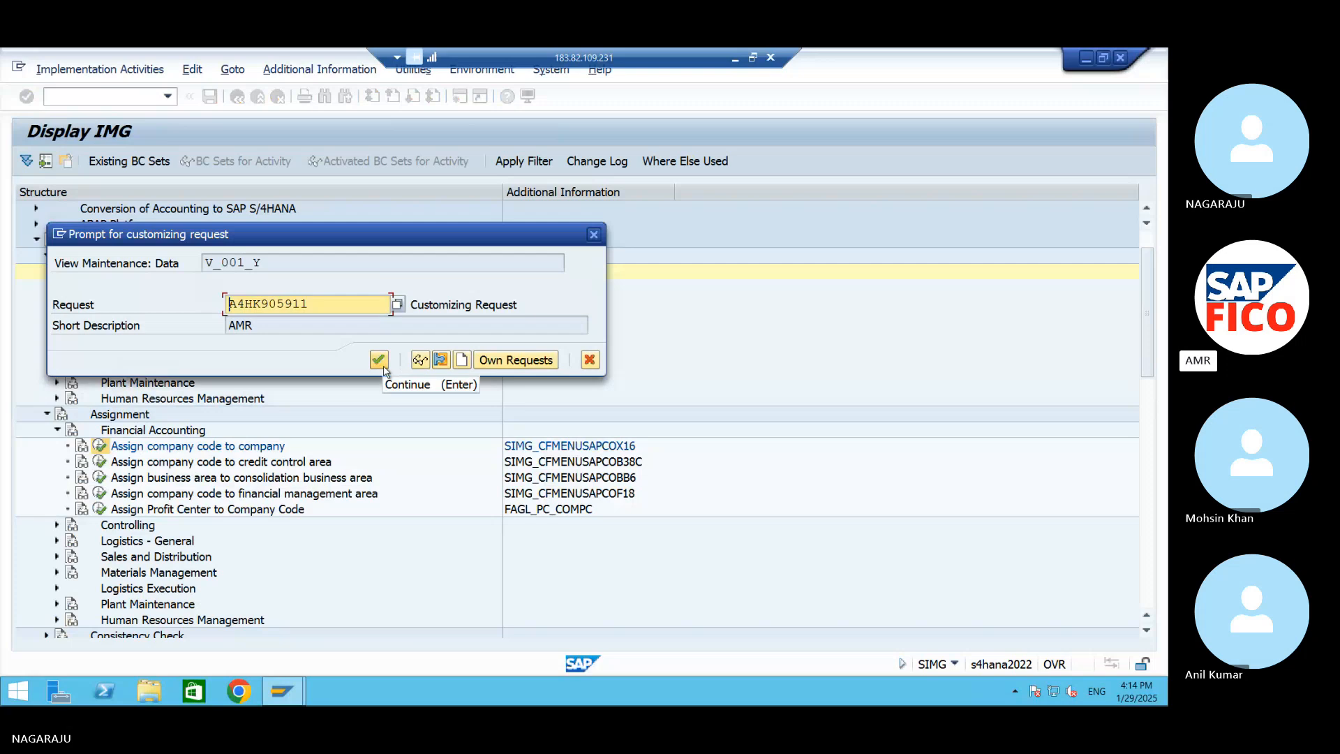
{"action": "left_click", "coordinate": [381, 364]}
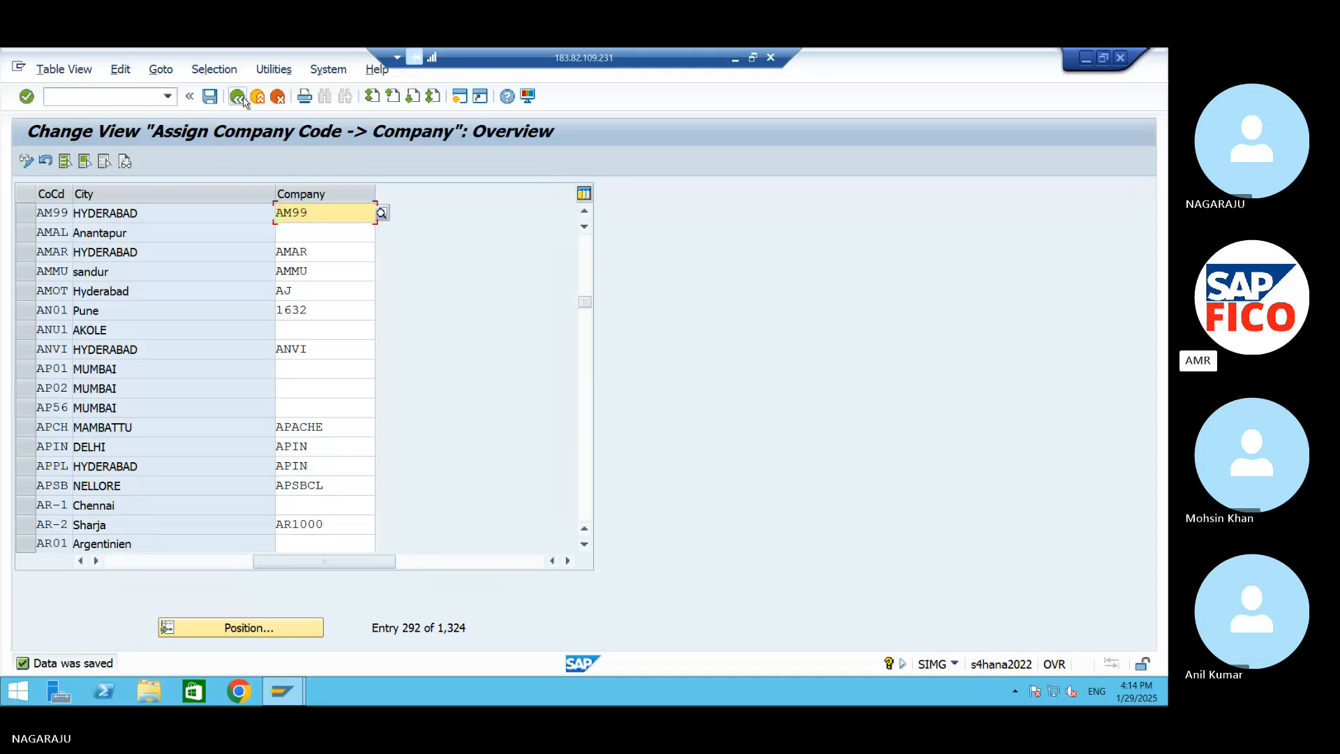
- Switch to the Word notes and duplicate the line "Assign Company Code to company – T-OX16" on a new line below it
{"action": "left_click", "coordinate": [1084, 55]}
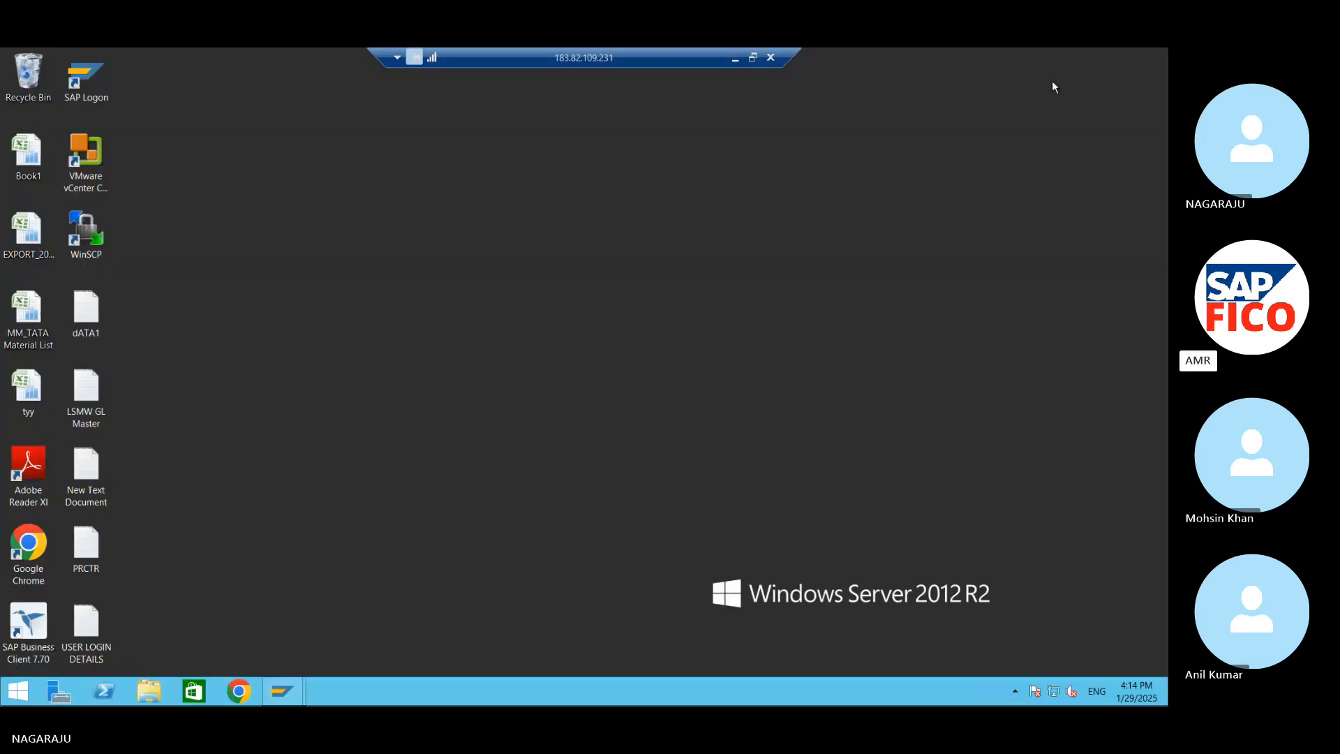
{"action": "left_click", "coordinate": [736, 58]}
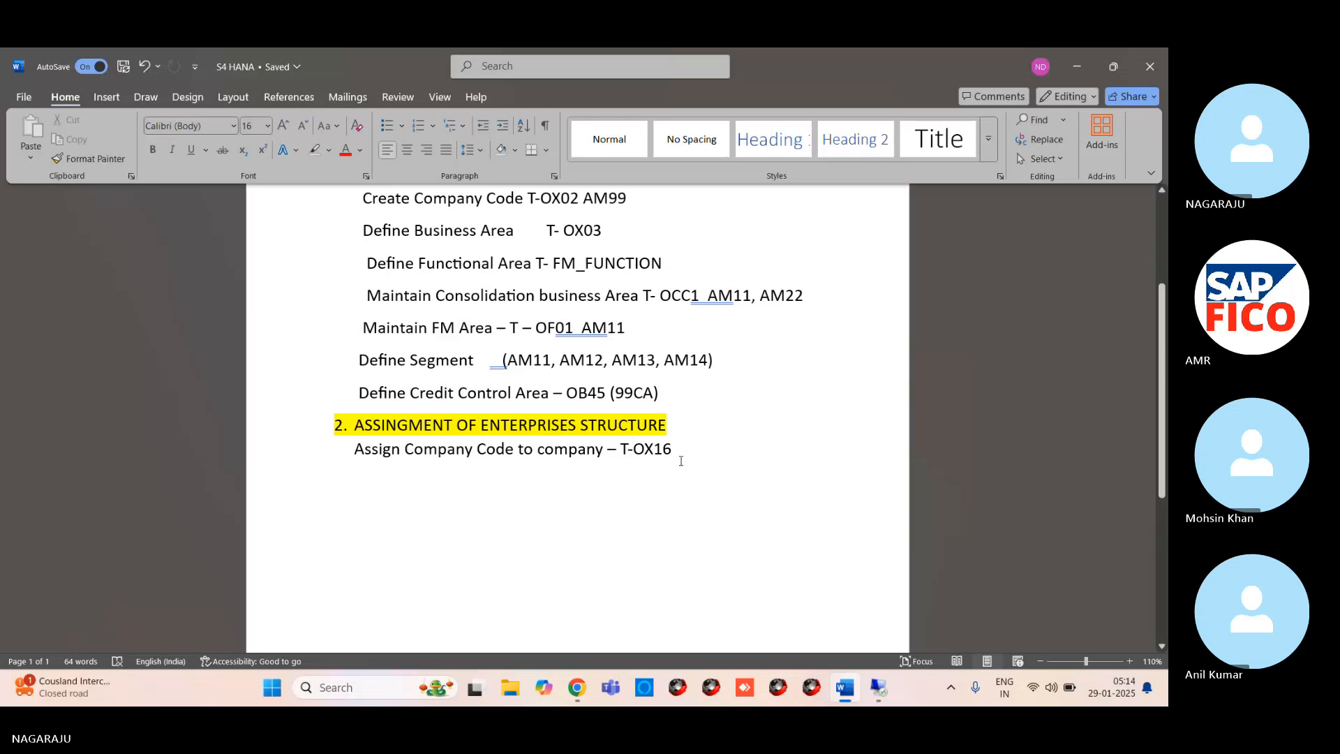
{"action": "key", "text": "Return"}
{"action": "left_click_drag", "start_coordinate": [357, 451], "coordinate": [668, 451]}
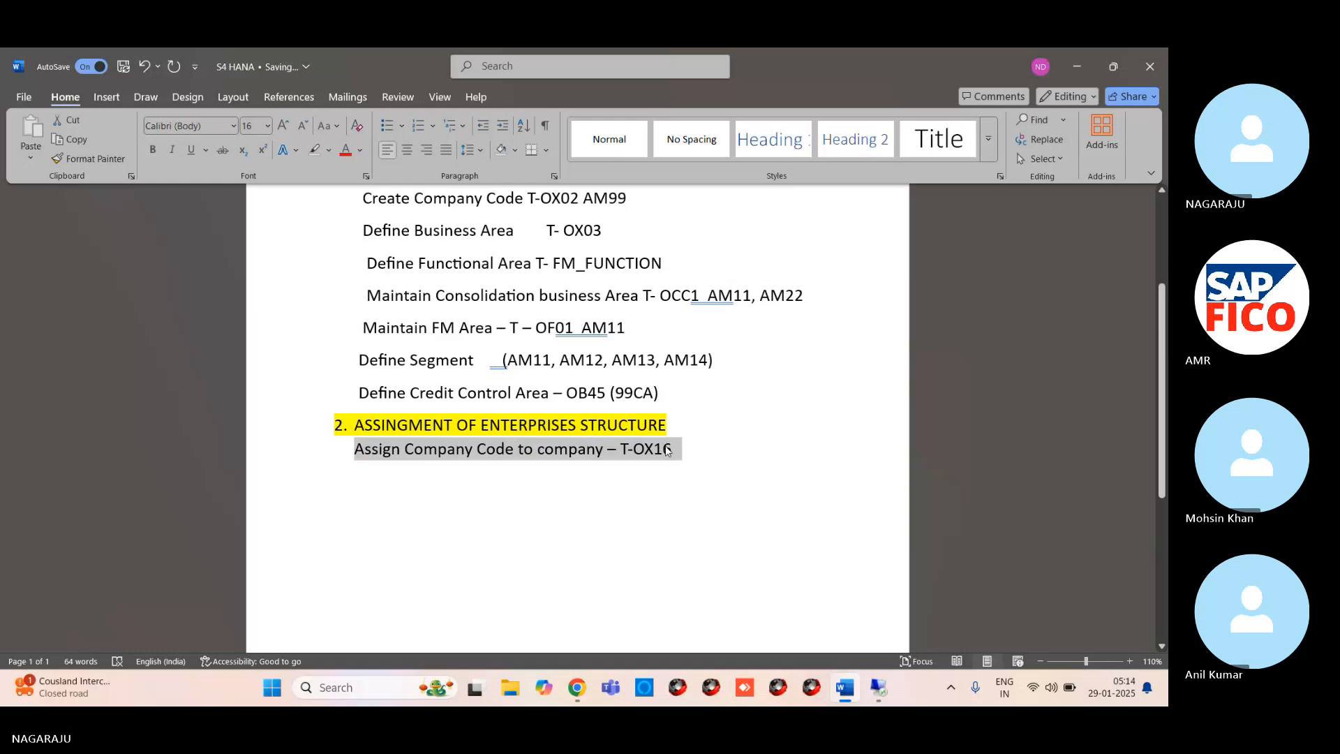
{"action": "key", "text": "ctrl+c"}
{"action": "left_click", "coordinate": [368, 480]}
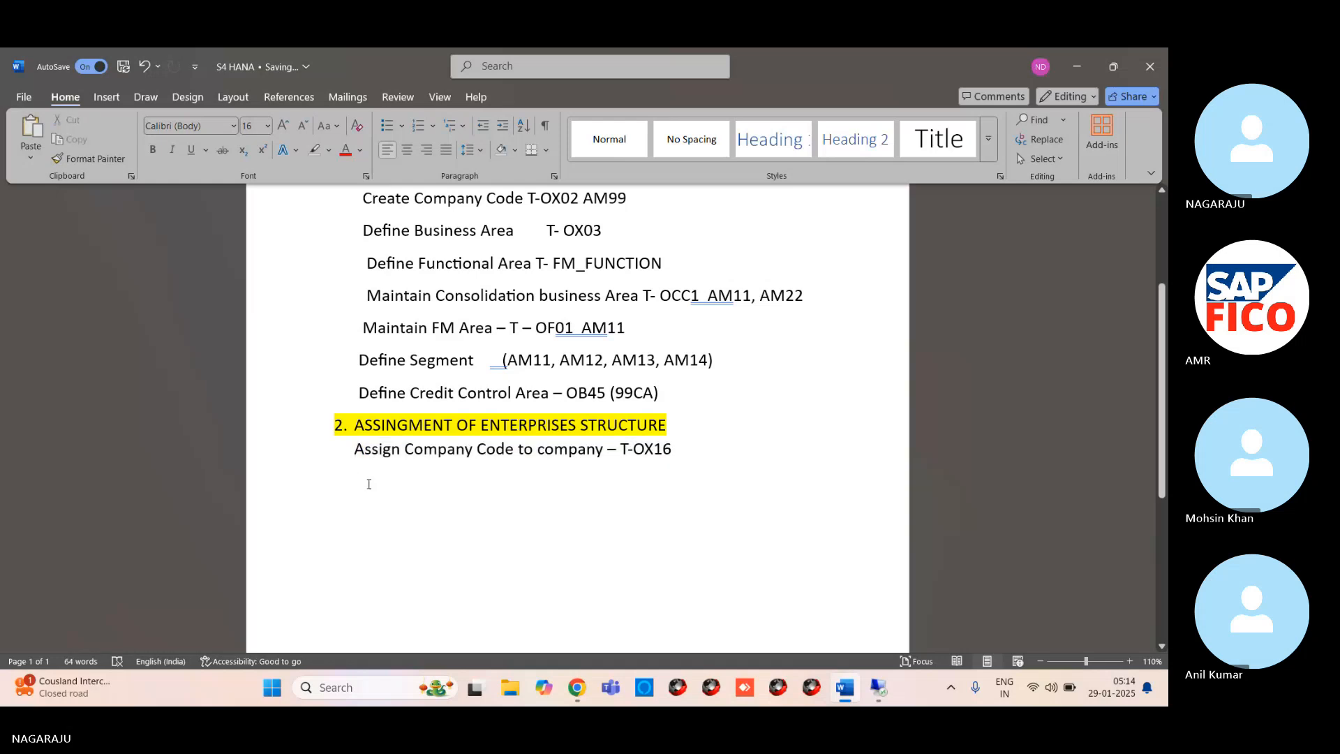
{"action": "key", "text": "ctrl+v"}
{"action": "left_click", "coordinate": [676, 482]}
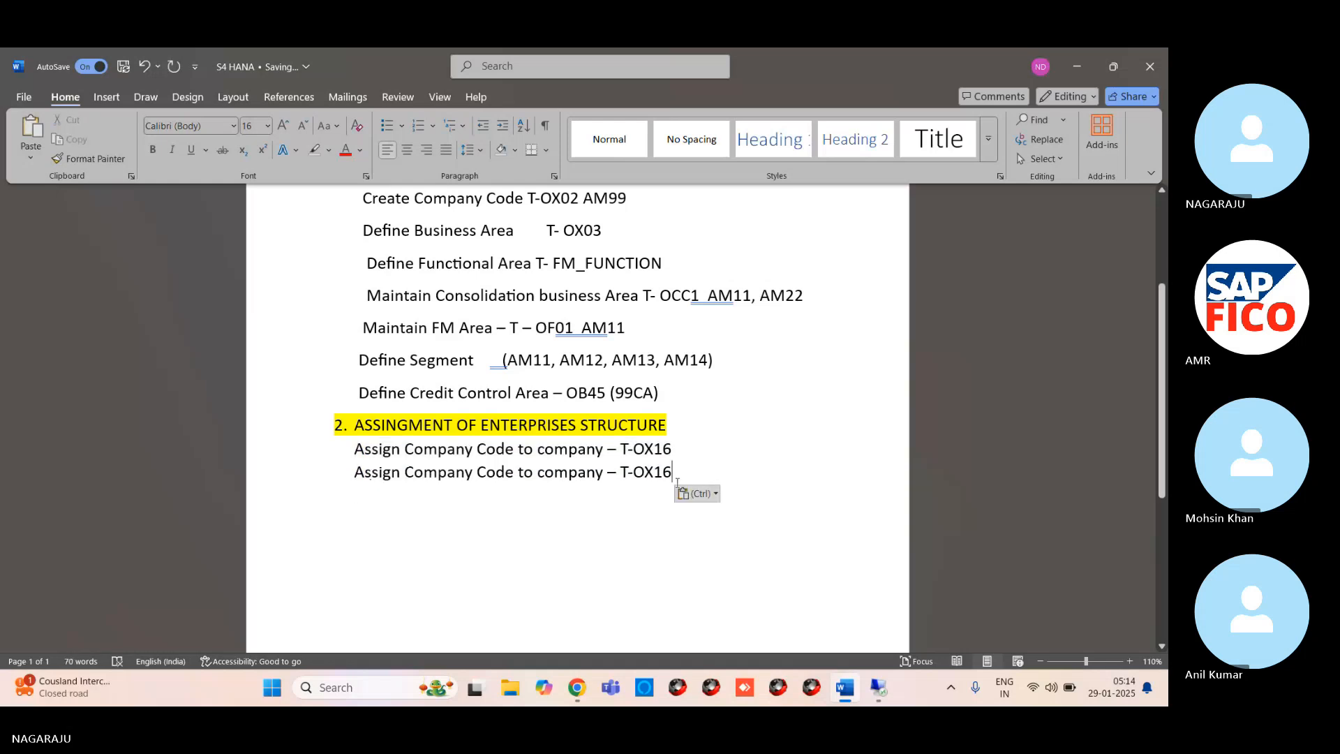
- Change the duplicated line to read "Assign Company Code to Credit Control Area – OB38"
{"action": "key", "text": "BackSpace"}
{"action": "key", "text": "BackSpace"}
{"action": "key", "text": "BackSpace"}
{"action": "key", "text": "BackSpace"}
{"action": "key", "text": "BackSpace"}
{"action": "key", "text": "BackSpace"}
{"action": "key", "text": "BackSpace"}
{"action": "key", "text": "BackSpace"}
{"action": "key", "text": "BackSpace"}
{"action": "key", "text": "BackSpace"}
{"action": "key", "text": "BackSpace"}
{"action": "key", "text": "BackSpace"}
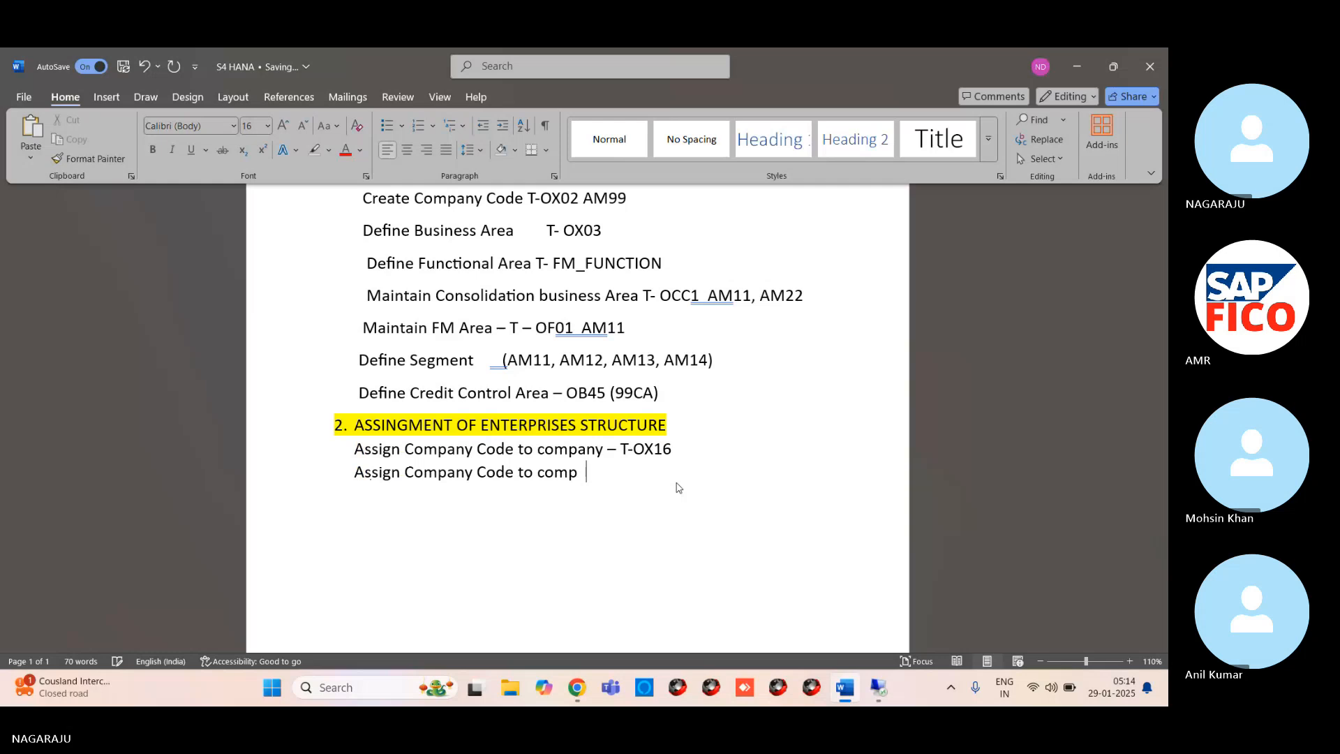
{"action": "key", "text": "ctrl+BackSpace"}
{"action": "type", "text": "Cre"}
{"action": "type", "text": "dit Co"}
{"action": "type", "text": "m"}
{"action": "type", "text": "ntrol a"}
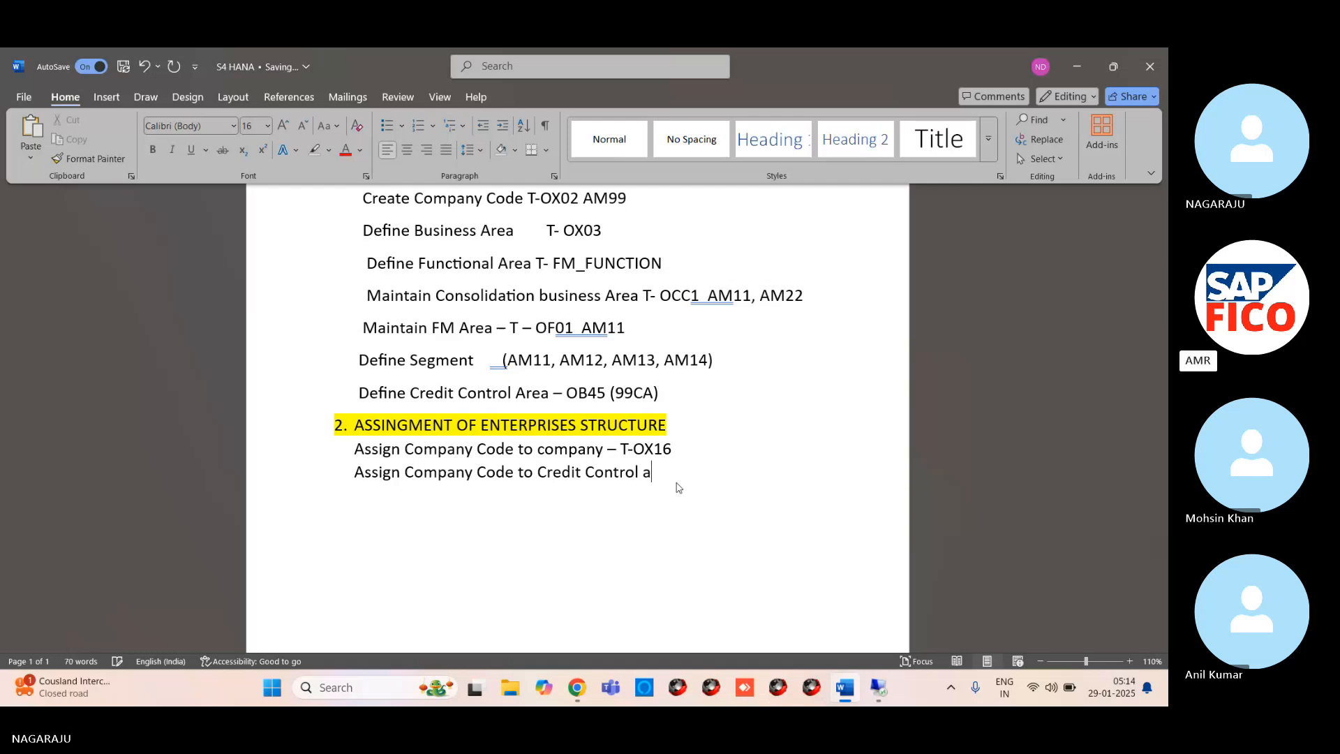
{"action": "key", "text": "BackSpace"}
{"action": "type", "text": "Are"}
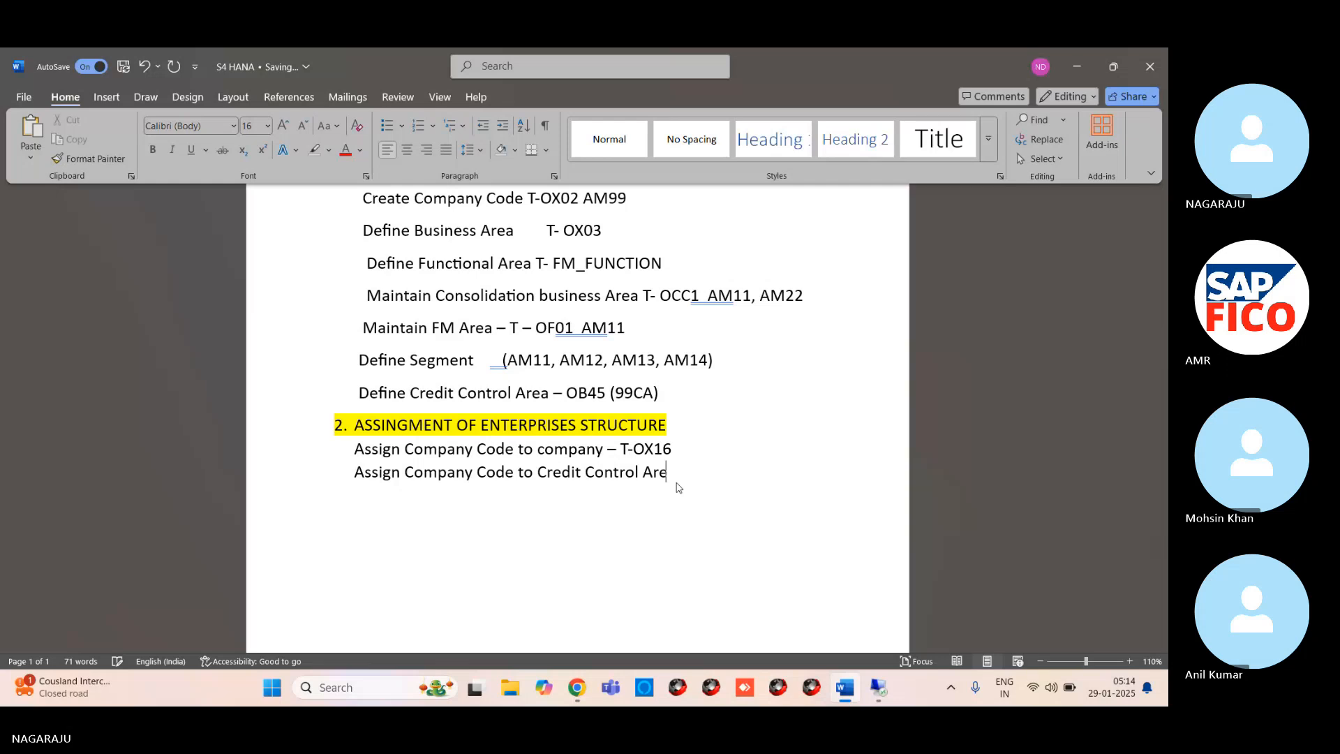
{"action": "type", "text": "a -"}
{"action": "key", "text": "BackSpace"}
{"action": "type", "text": "- "}
{"action": "type", "text": "OB3"}
{"action": "type", "text": "8"}
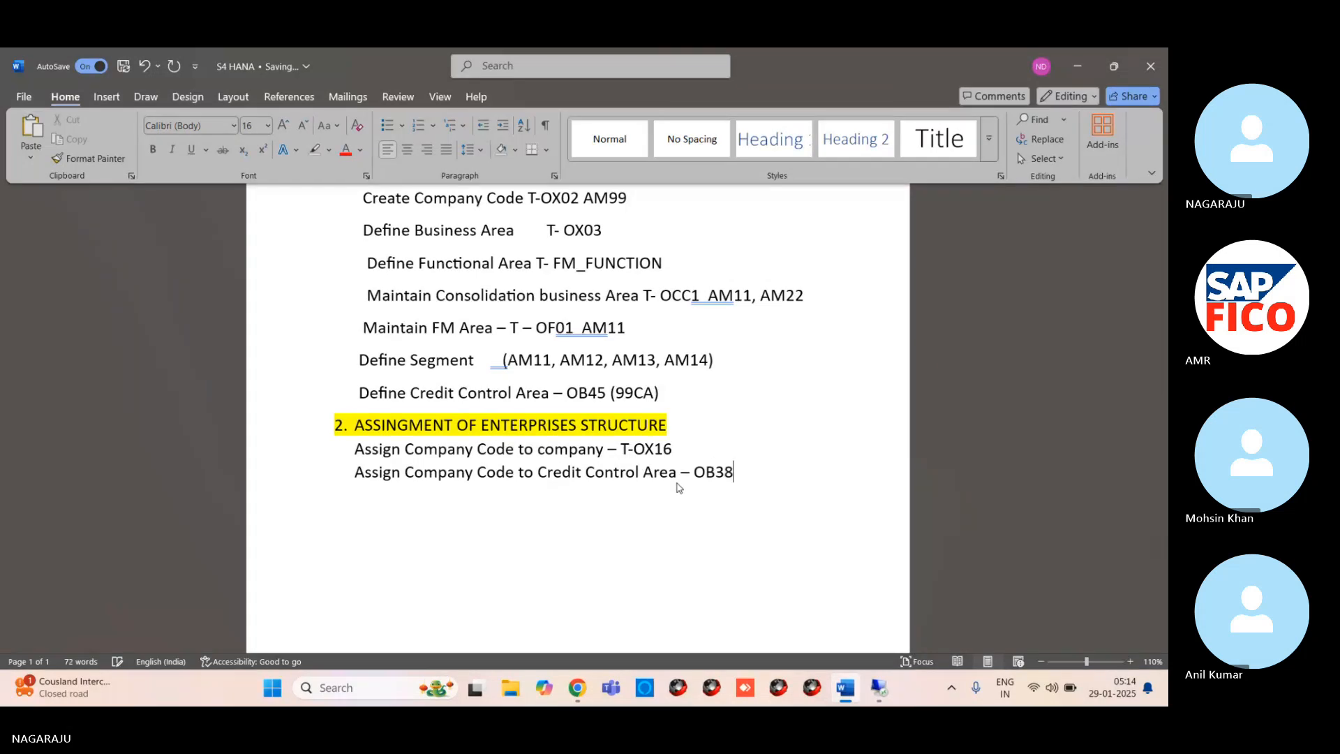
- Switch to SAP, open the Assign company code to credit control area activity and position the overview at company code AM99
{"action": "mouse_move", "coordinate": [878, 688]}
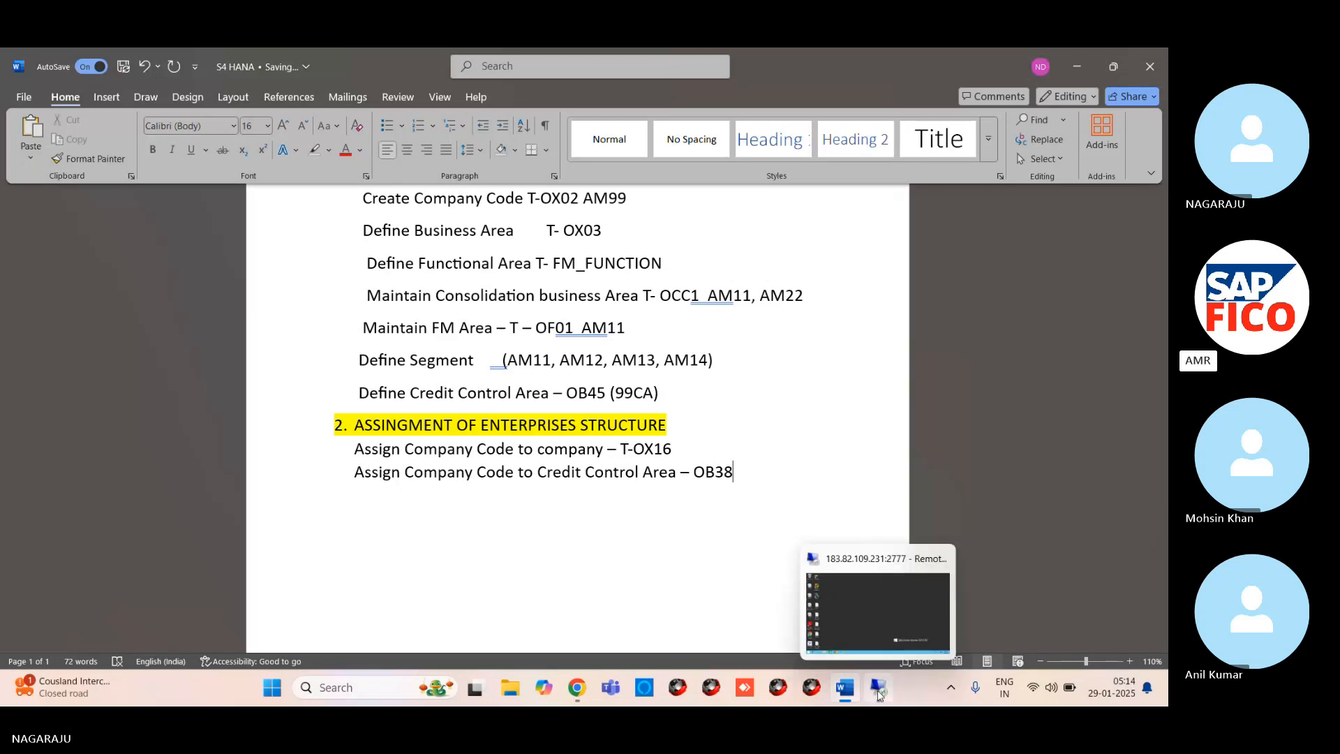
{"action": "left_click", "coordinate": [873, 603]}
{"action": "mouse_move", "coordinate": [281, 690]}
{"action": "left_click", "coordinate": [366, 623]}
{"action": "left_click", "coordinate": [191, 95]}
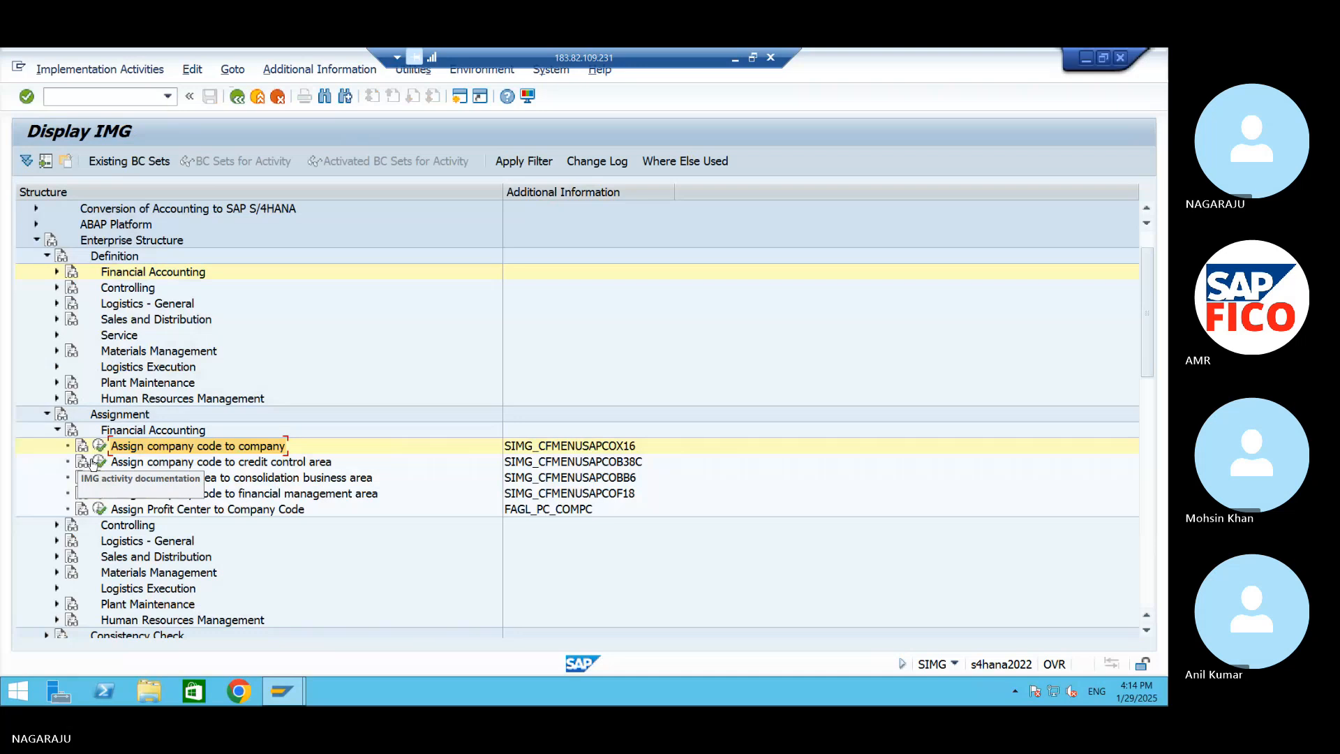
{"action": "left_click", "coordinate": [99, 462]}
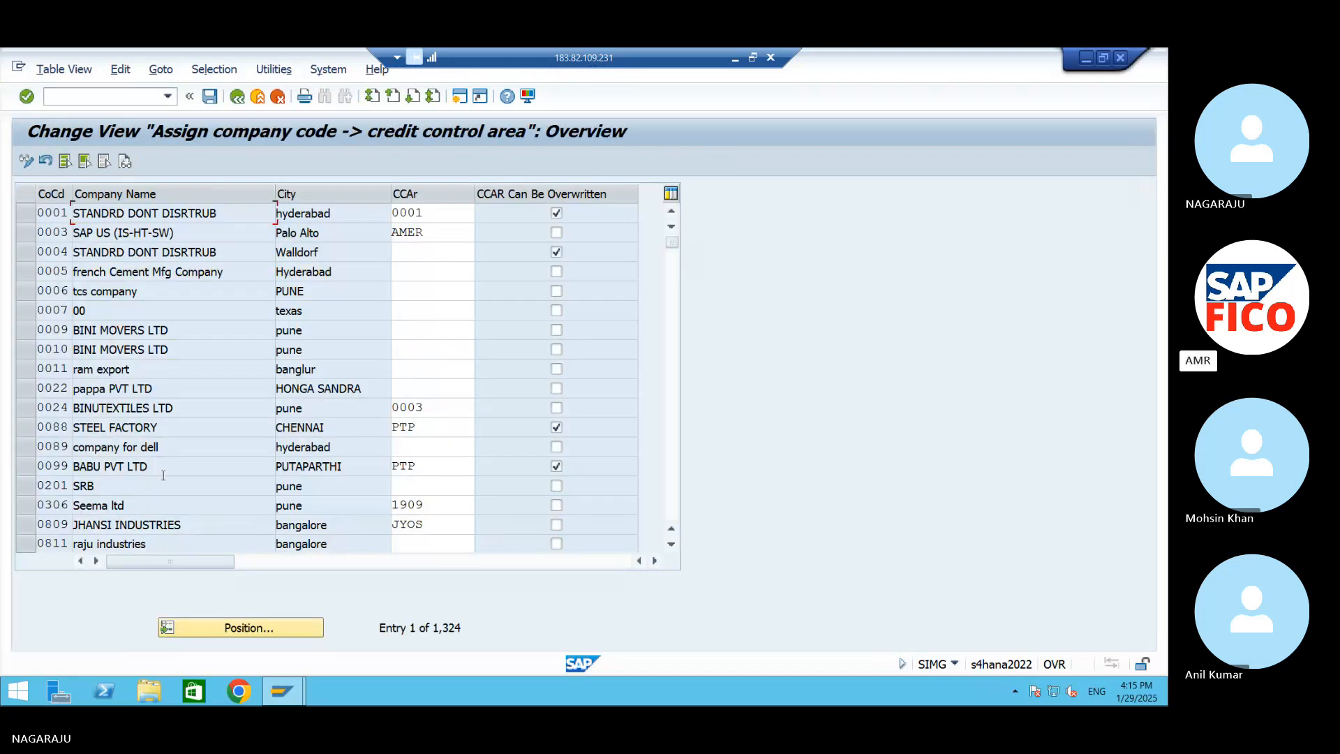
{"action": "left_click", "coordinate": [273, 639]}
{"action": "type", "text": "AMER"}
{"action": "key", "text": "Return"}
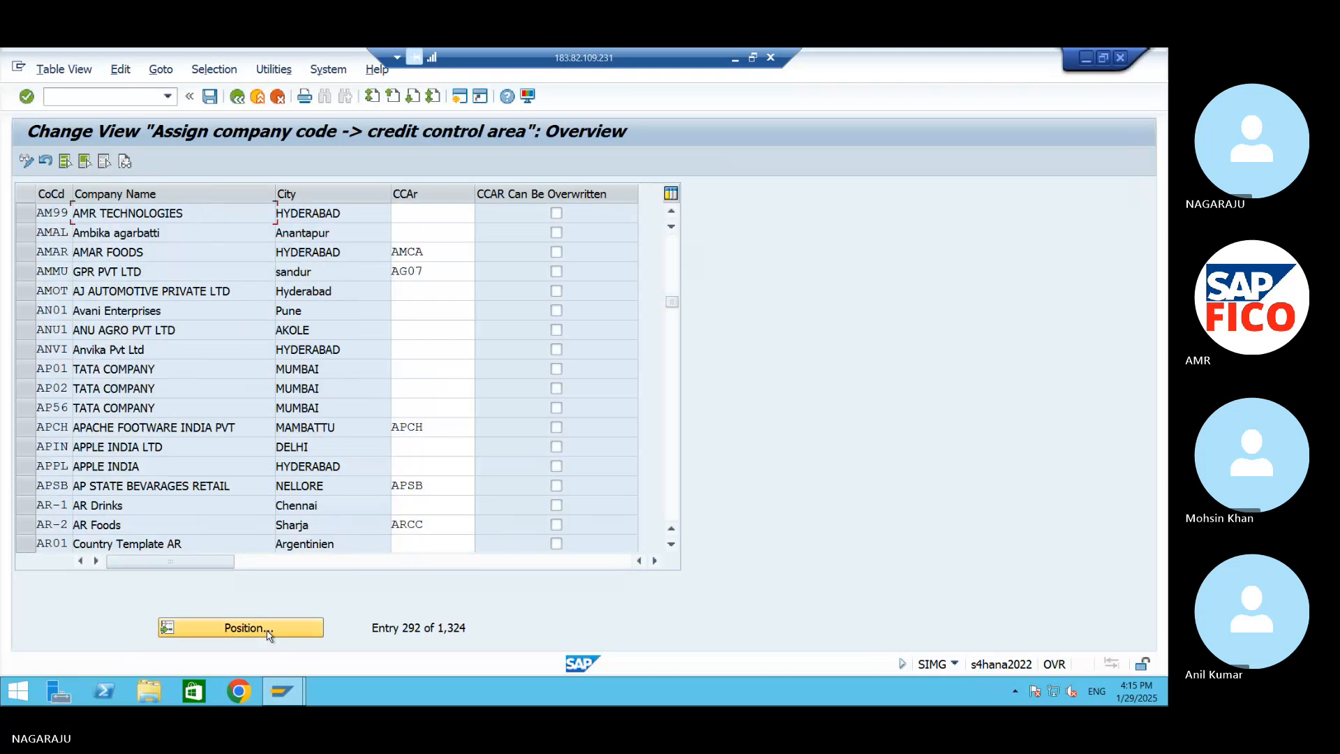
- Look up the credit control area in the Word notes, assign 99CA to company code AM99 in SAP and save under the AMR request
{"action": "left_click", "coordinate": [432, 216]}
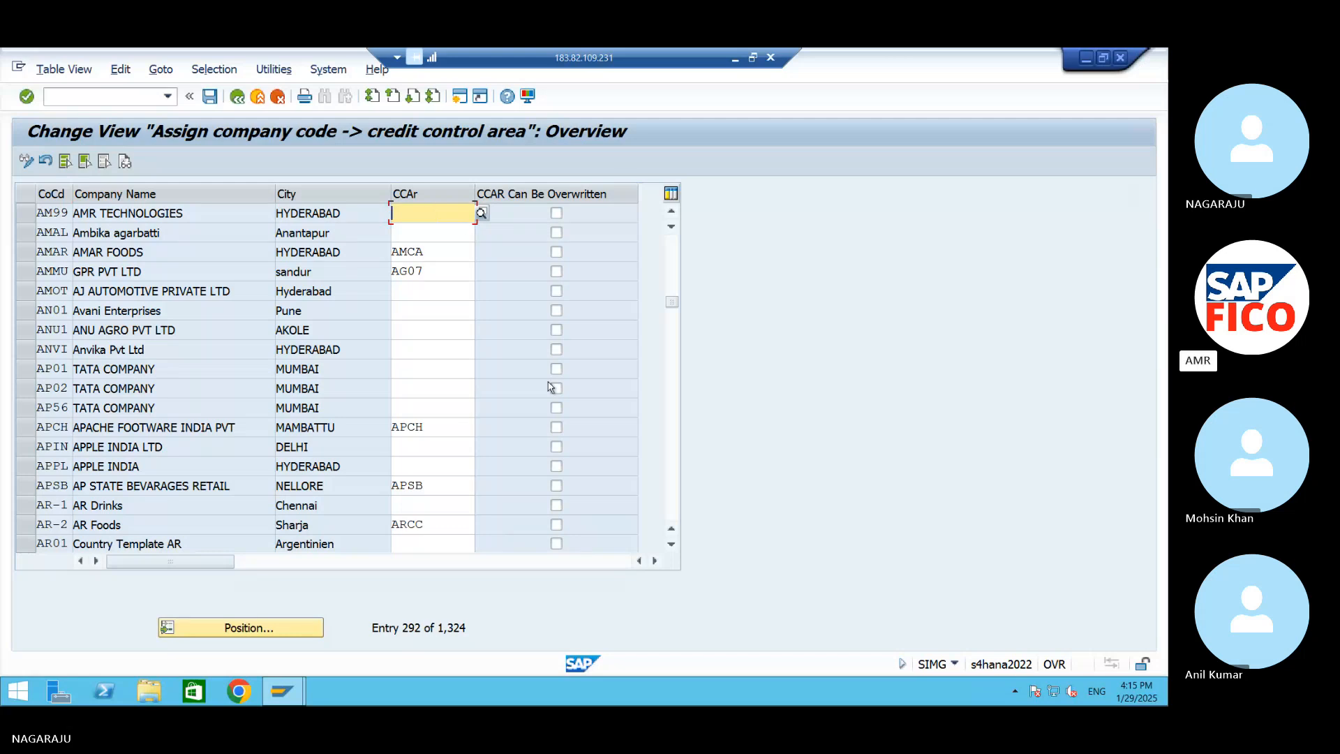
{"action": "left_click", "coordinate": [1084, 59]}
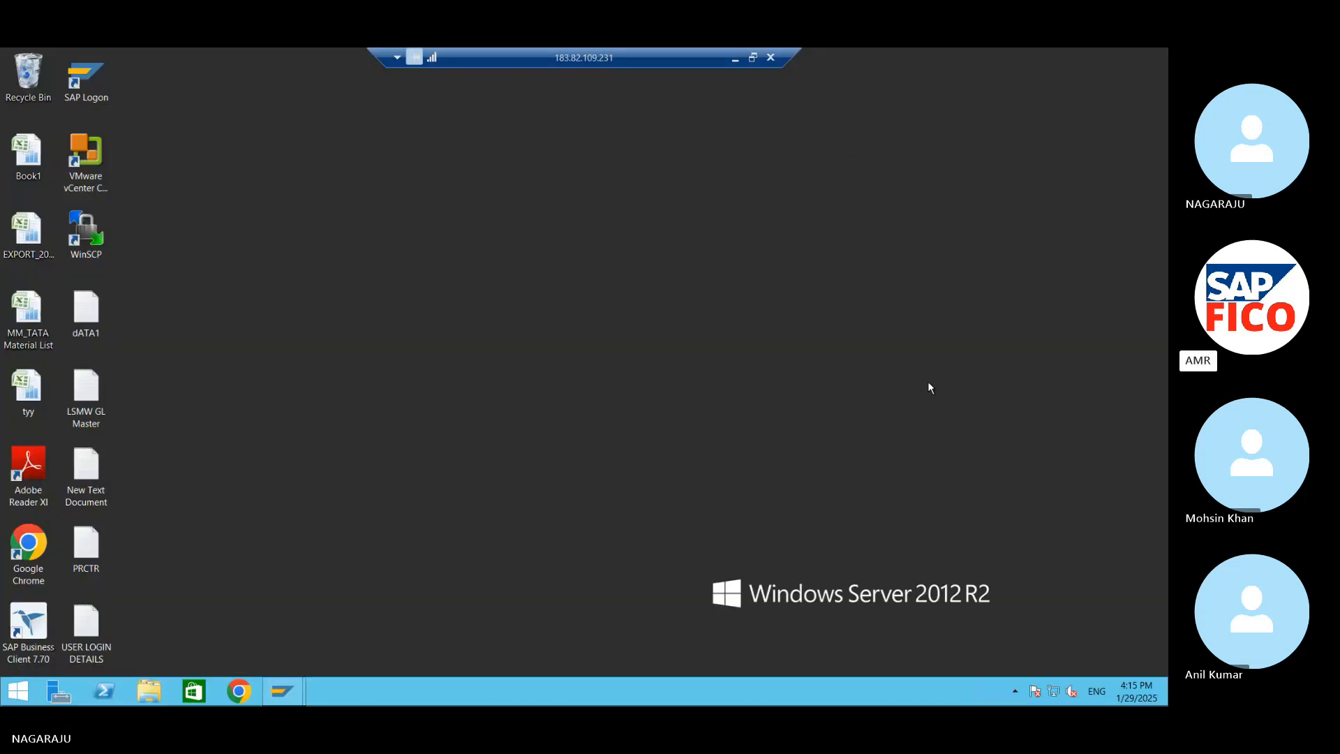
{"action": "left_click", "coordinate": [735, 58]}
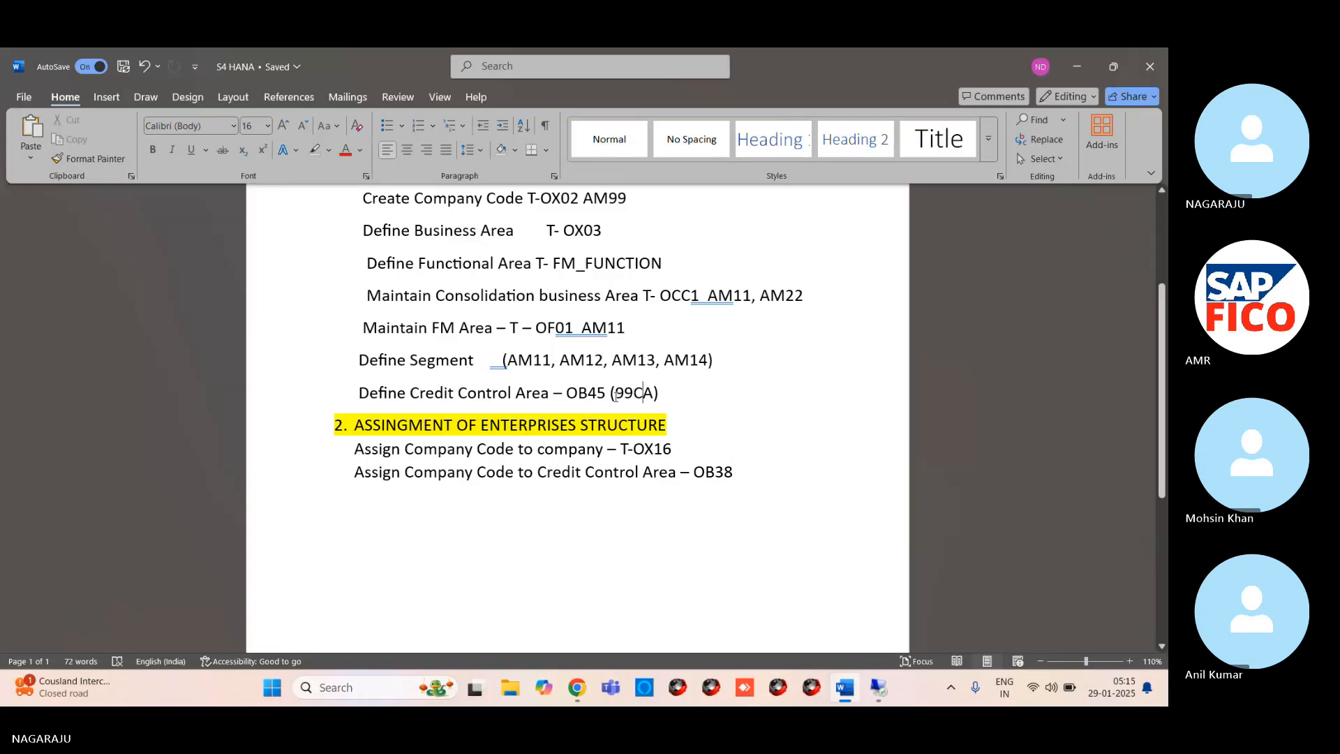
{"action": "left_click_drag", "start_coordinate": [643, 392], "coordinate": [614, 392]}
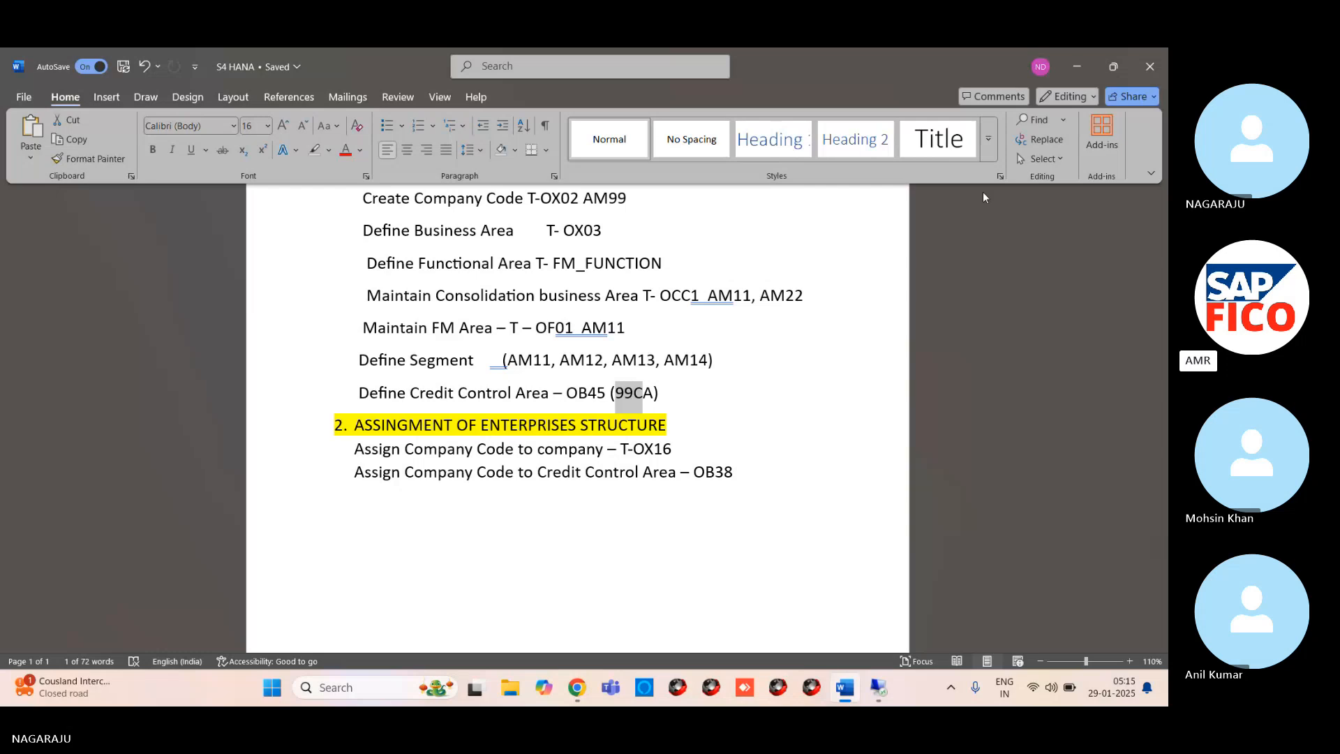
{"action": "mouse_move", "coordinate": [878, 687]}
{"action": "left_click", "coordinate": [872, 621]}
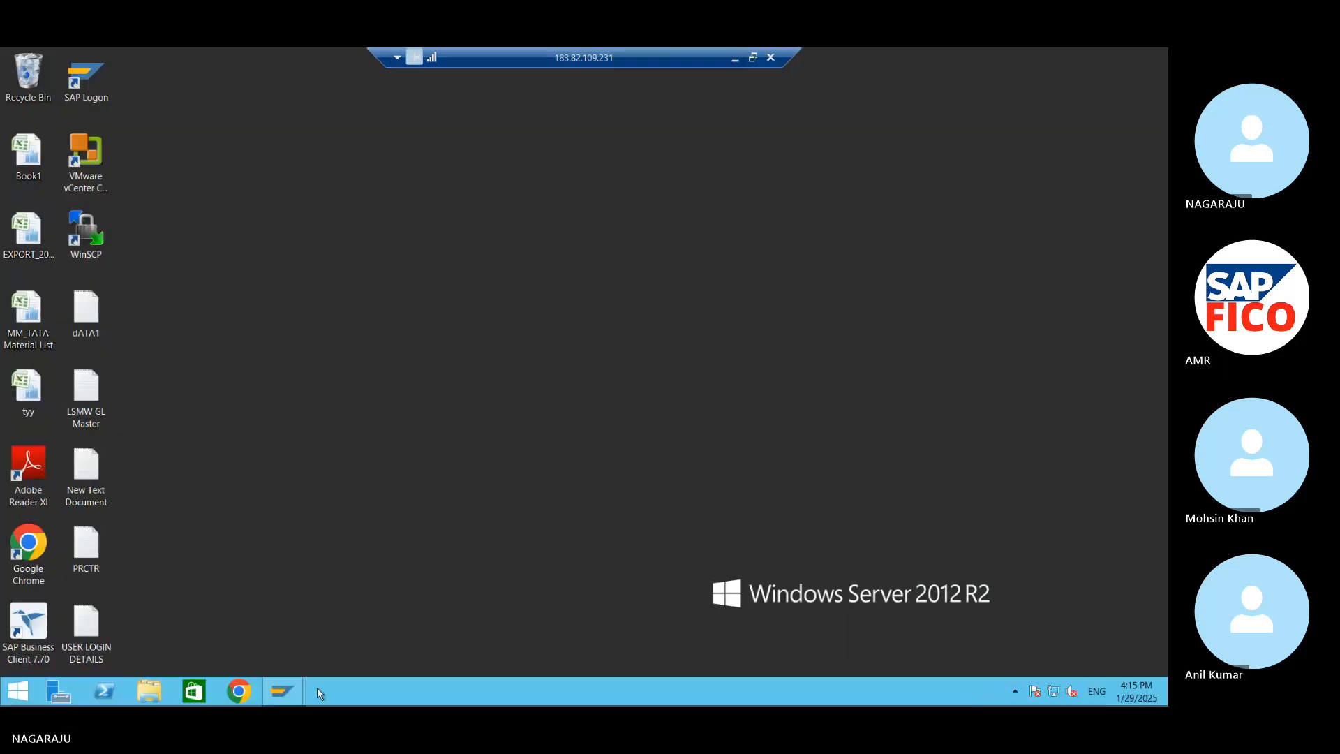
{"action": "mouse_move", "coordinate": [283, 691]}
{"action": "left_click", "coordinate": [322, 632]}
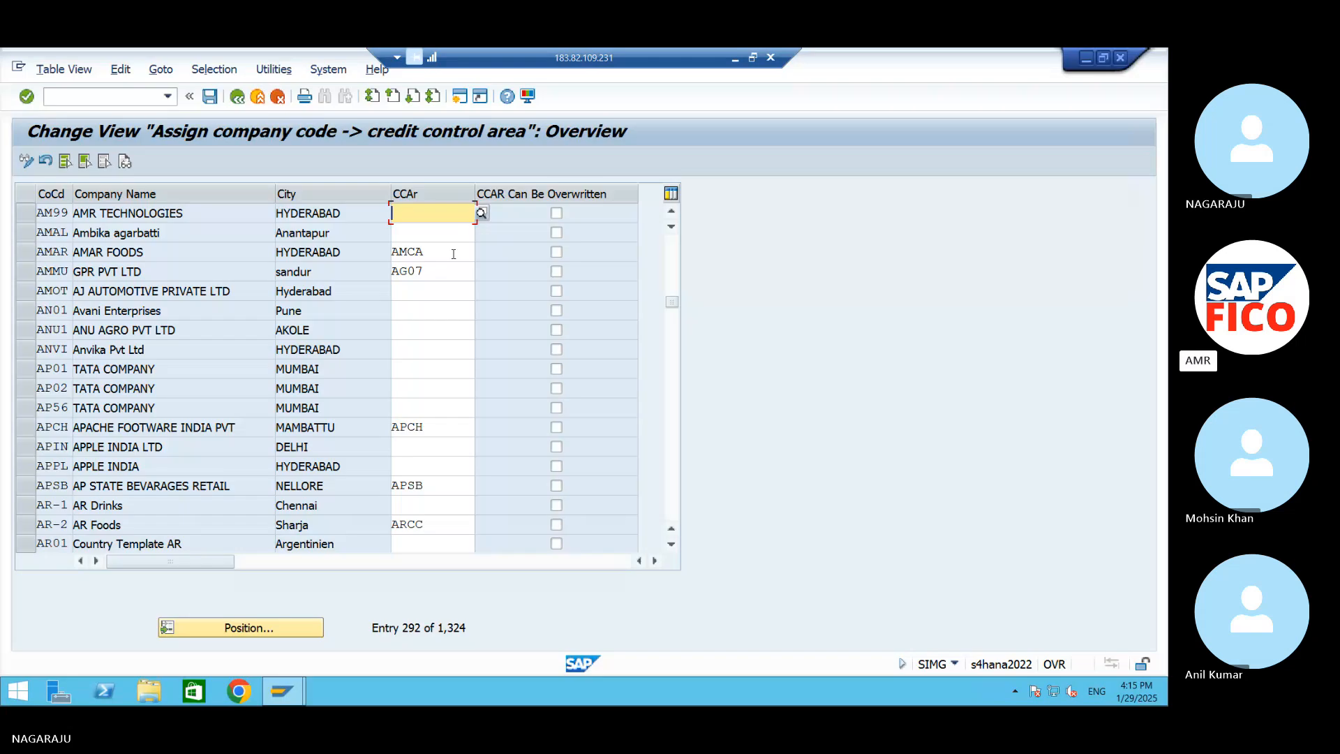
{"action": "type", "text": "99"}
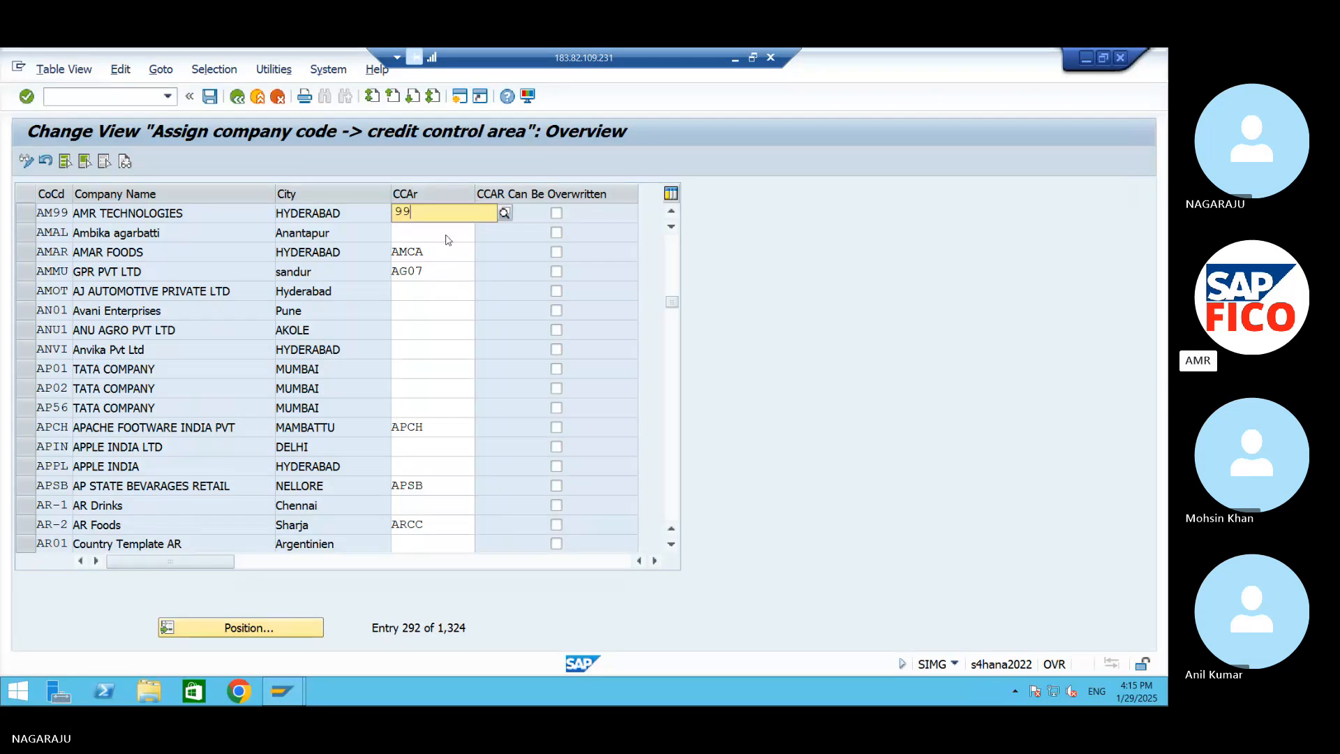
{"action": "type", "text": "CA"}
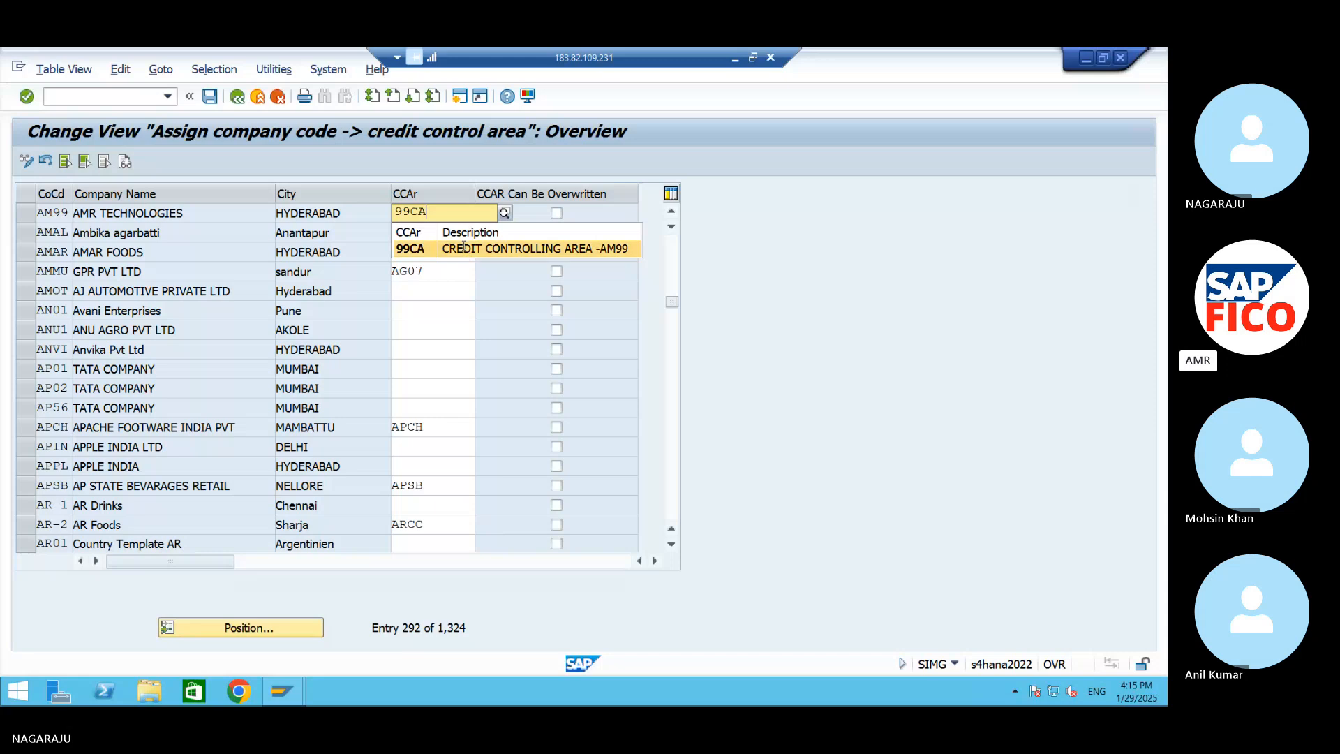
{"action": "left_click", "coordinate": [464, 247]}
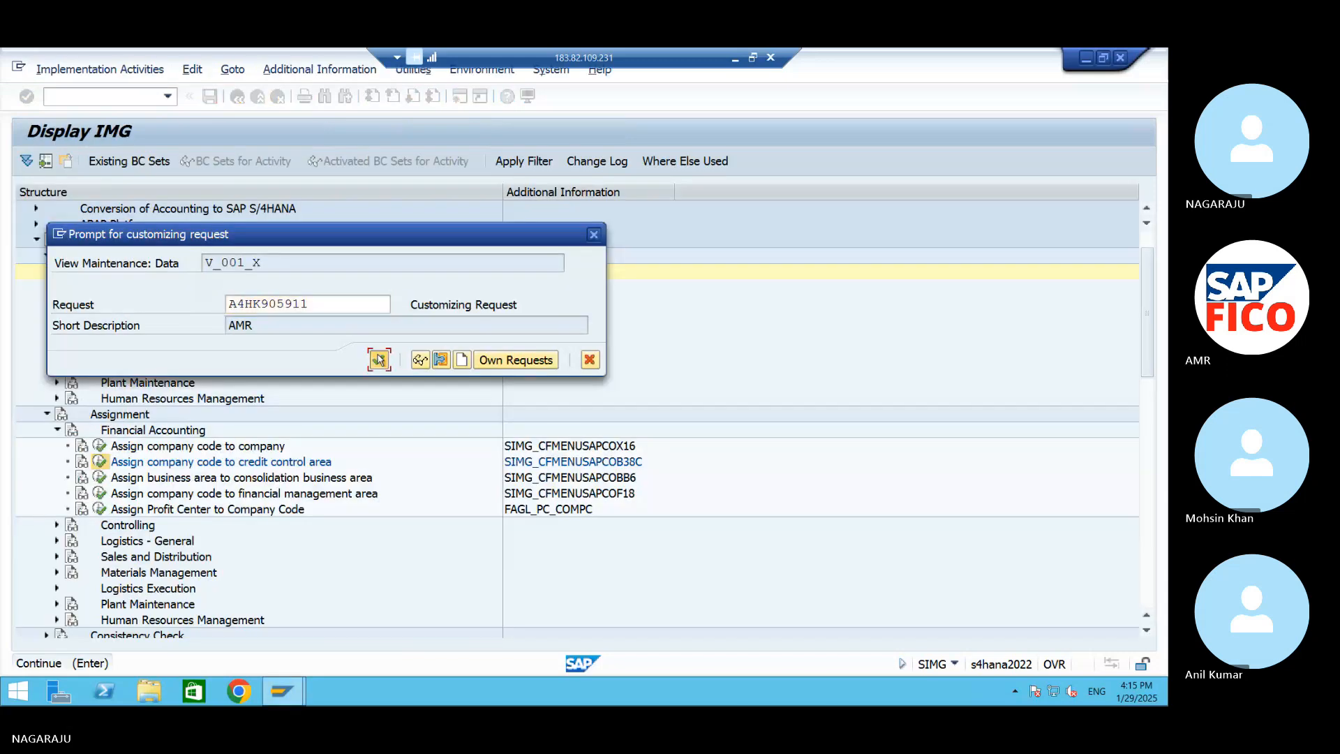
{"action": "left_click", "coordinate": [379, 359]}
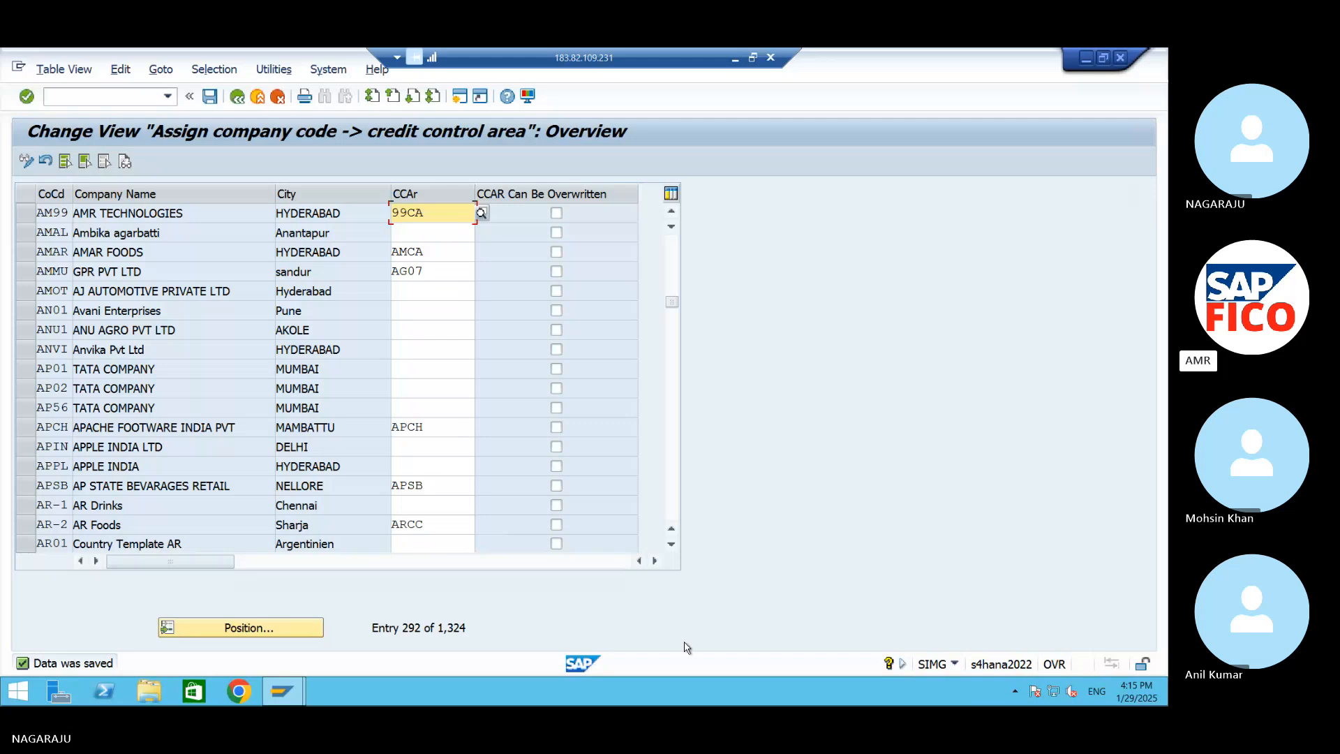
- Switch to Word and add the line "Assign Business Area to Consolidation bussination Area" below the credit control area line
{"action": "left_click", "coordinate": [1085, 58]}
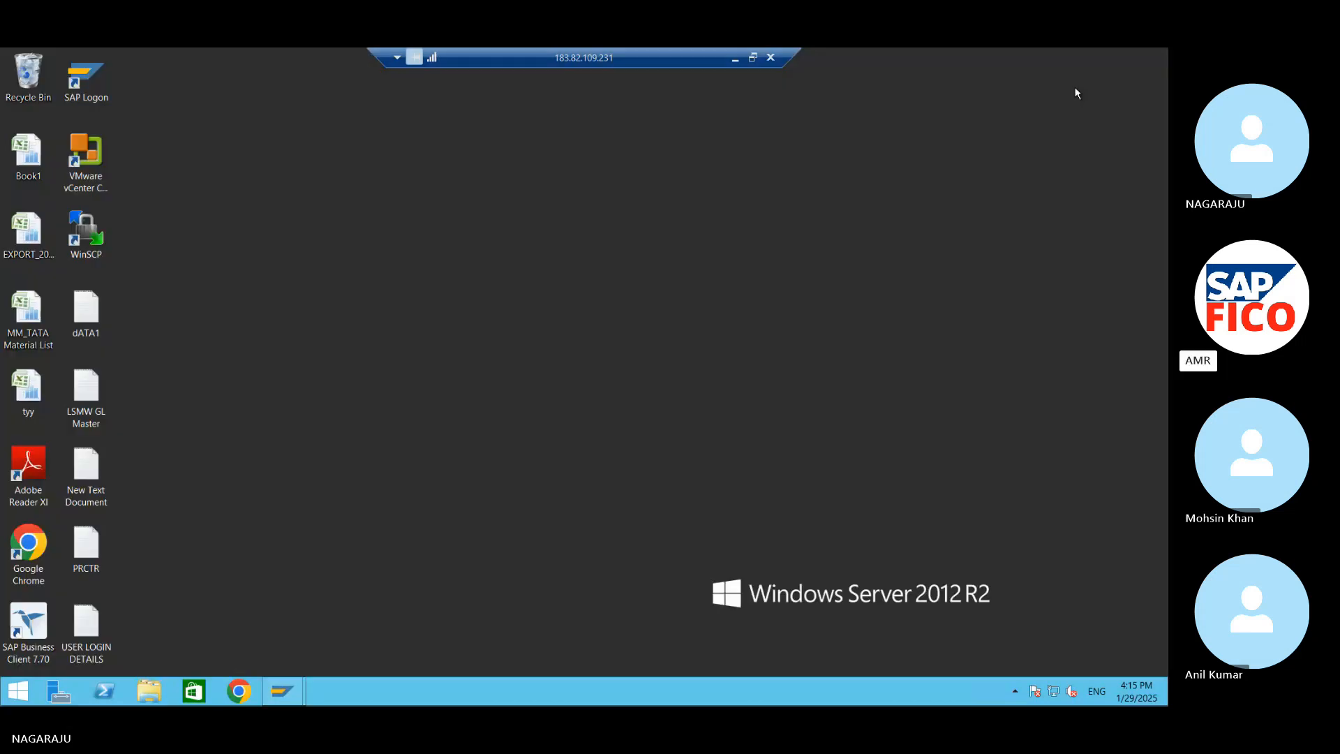
{"action": "left_click", "coordinate": [735, 57]}
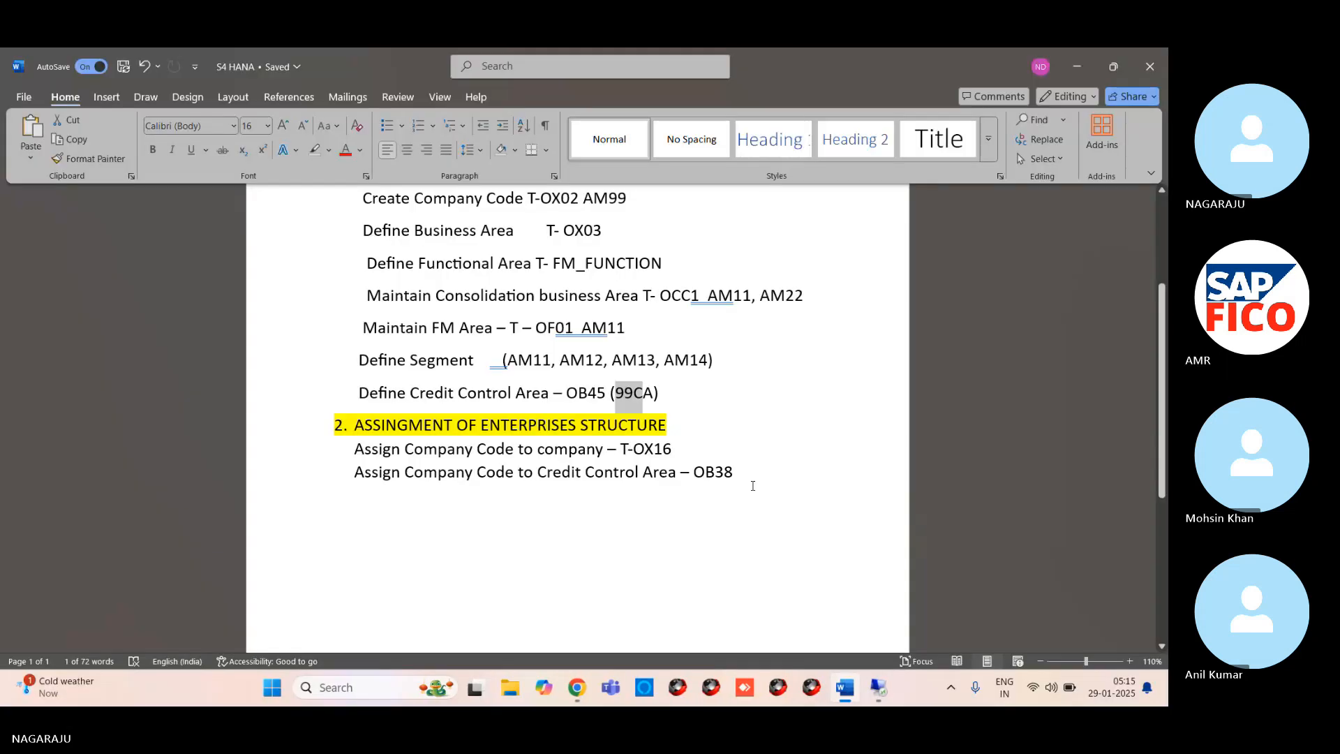
{"action": "left_click", "coordinate": [752, 483]}
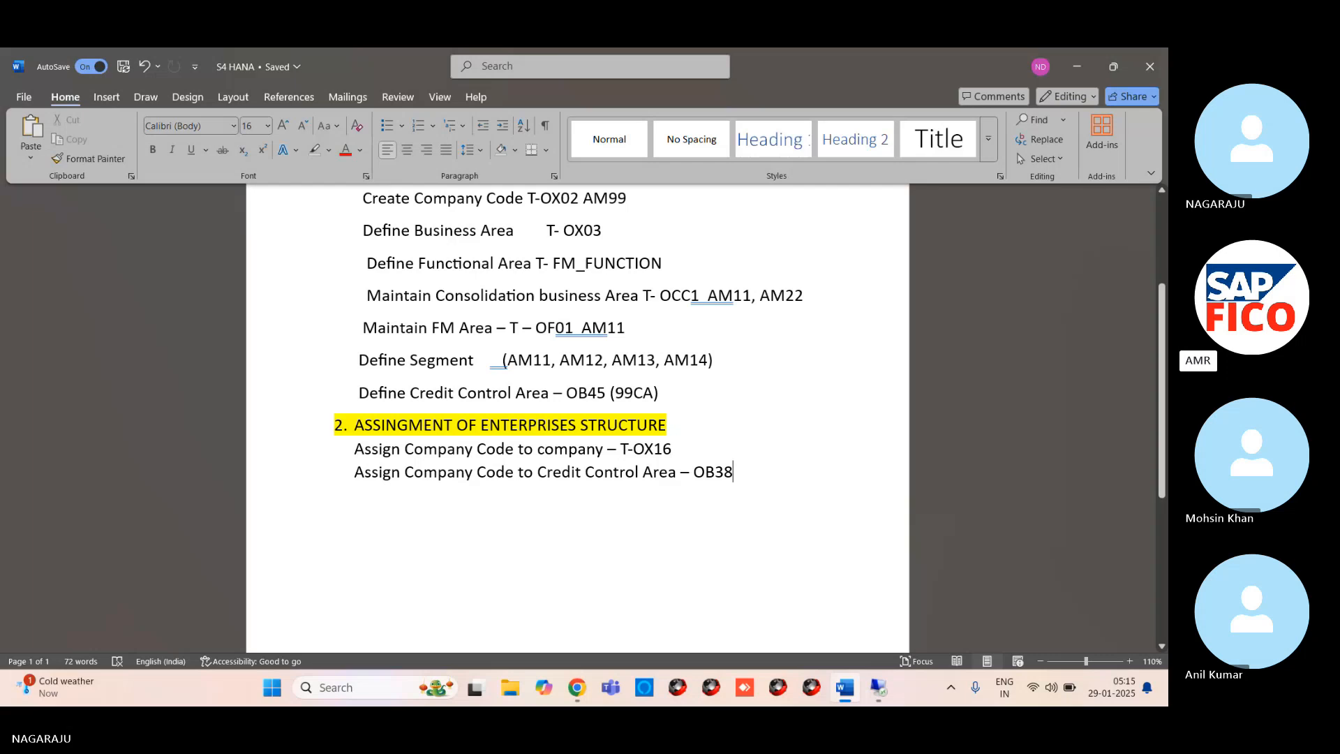
{"action": "key", "text": "Return"}
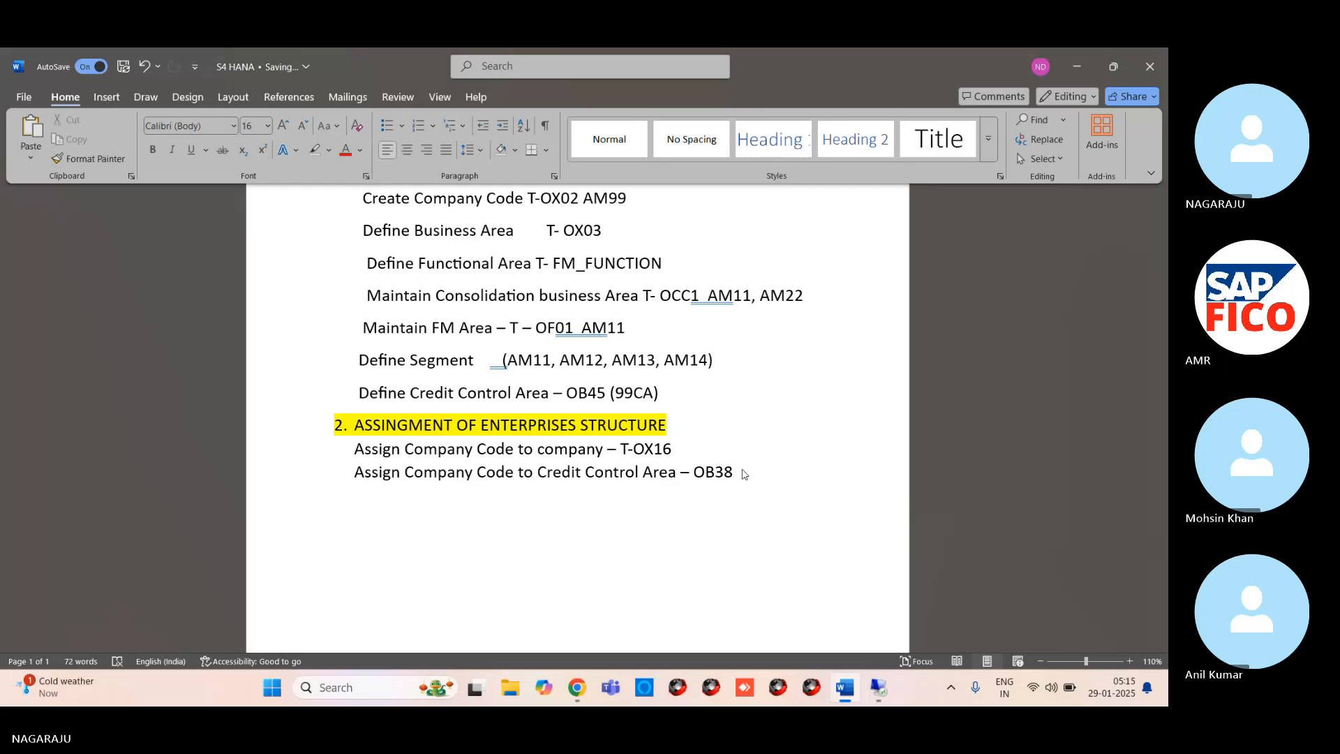
{"action": "type", "text": "As"}
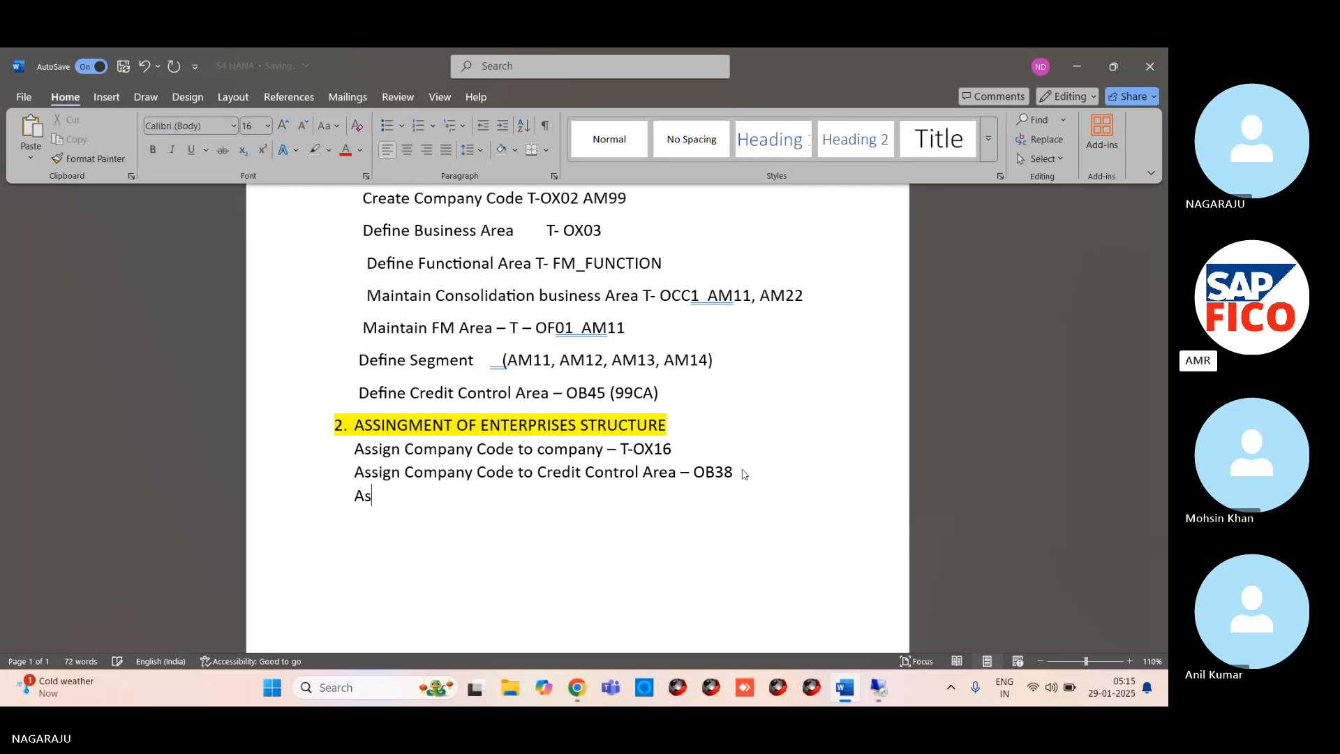
{"action": "type", "text": "sign Business Area to Consolidat"}
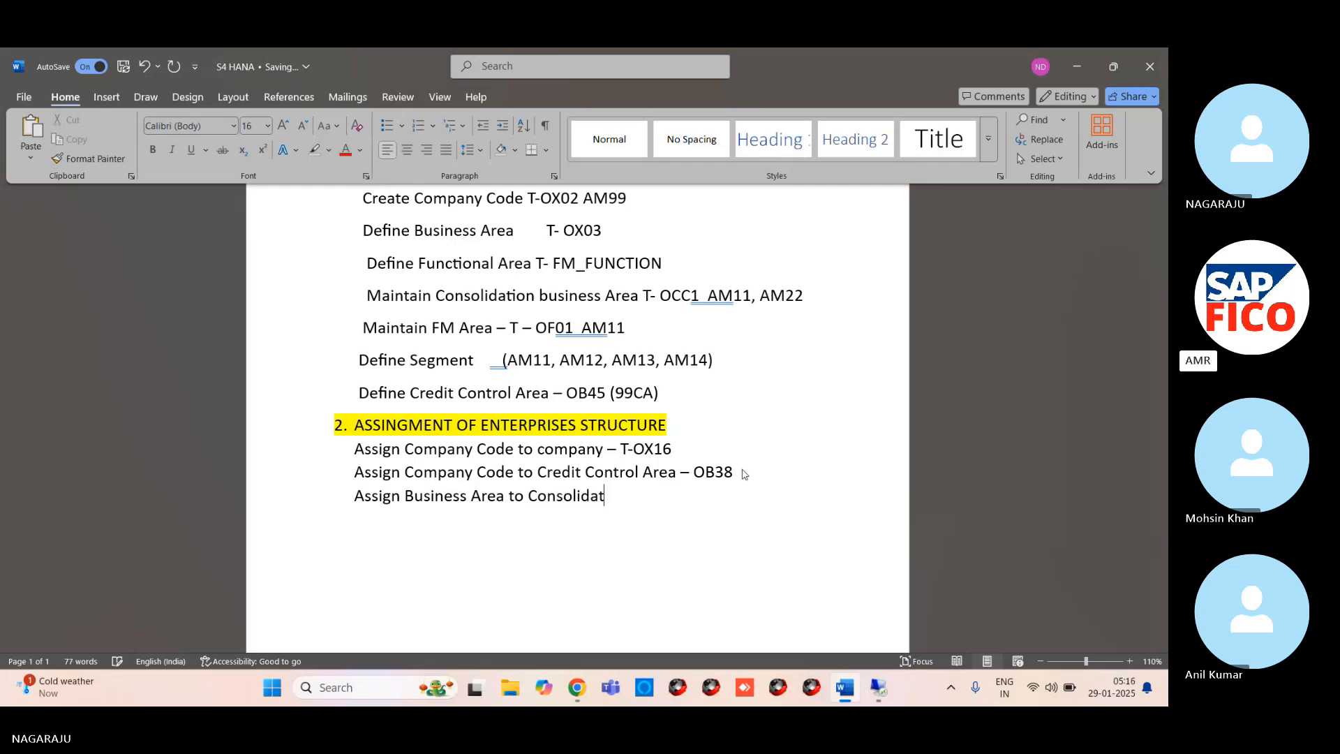
{"action": "type", "text": "ion busination"}
{"action": "key", "text": "BackSpace"}
{"action": "key", "text": "BackSpace"}
{"action": "key", "text": "BackSpace"}
{"action": "key", "text": "BackSpace"}
{"action": "key", "text": "BackSpace"}
{"action": "key", "text": "BackSpace"}
{"action": "key", "text": "BackSpace"}
{"action": "type", "text": "sination "}
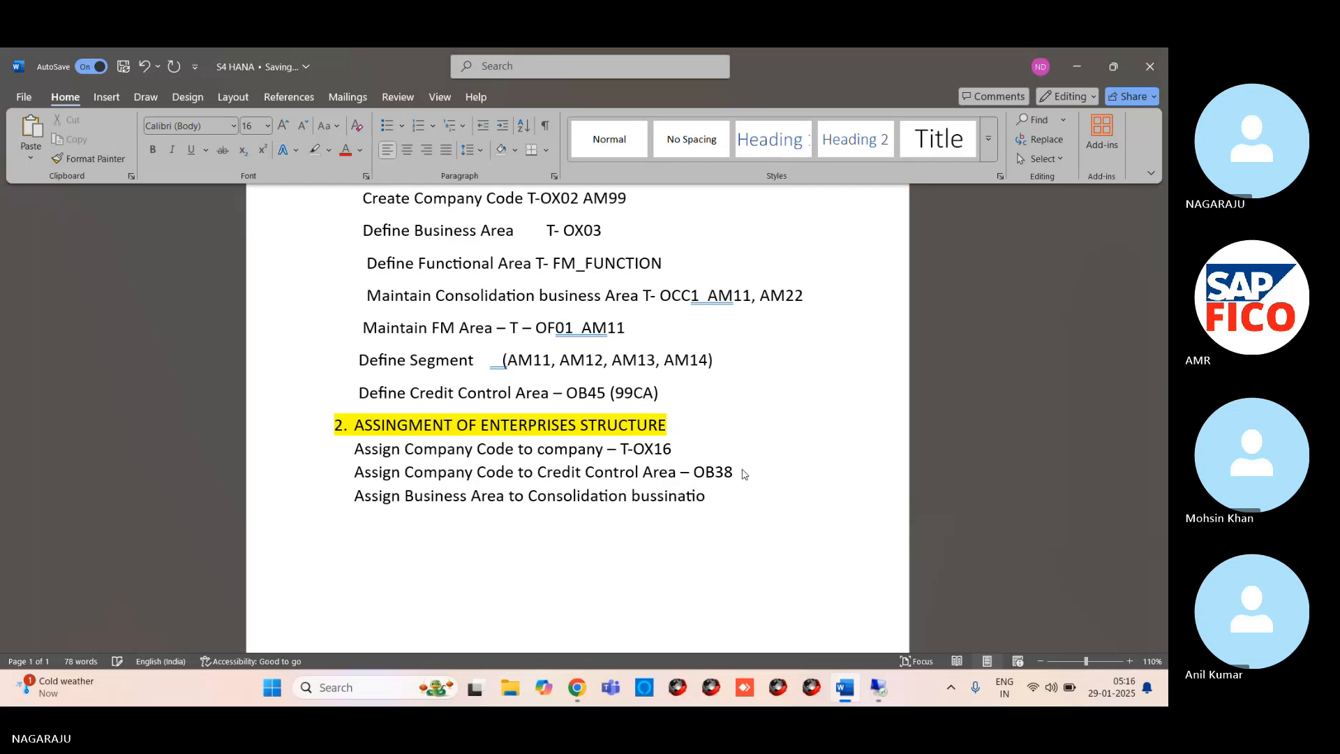
{"action": "type", "text": "Area"}
- Correct the misspelled word "bussination" in the last line to "business"
{"action": "right_click", "coordinate": [680, 494]}
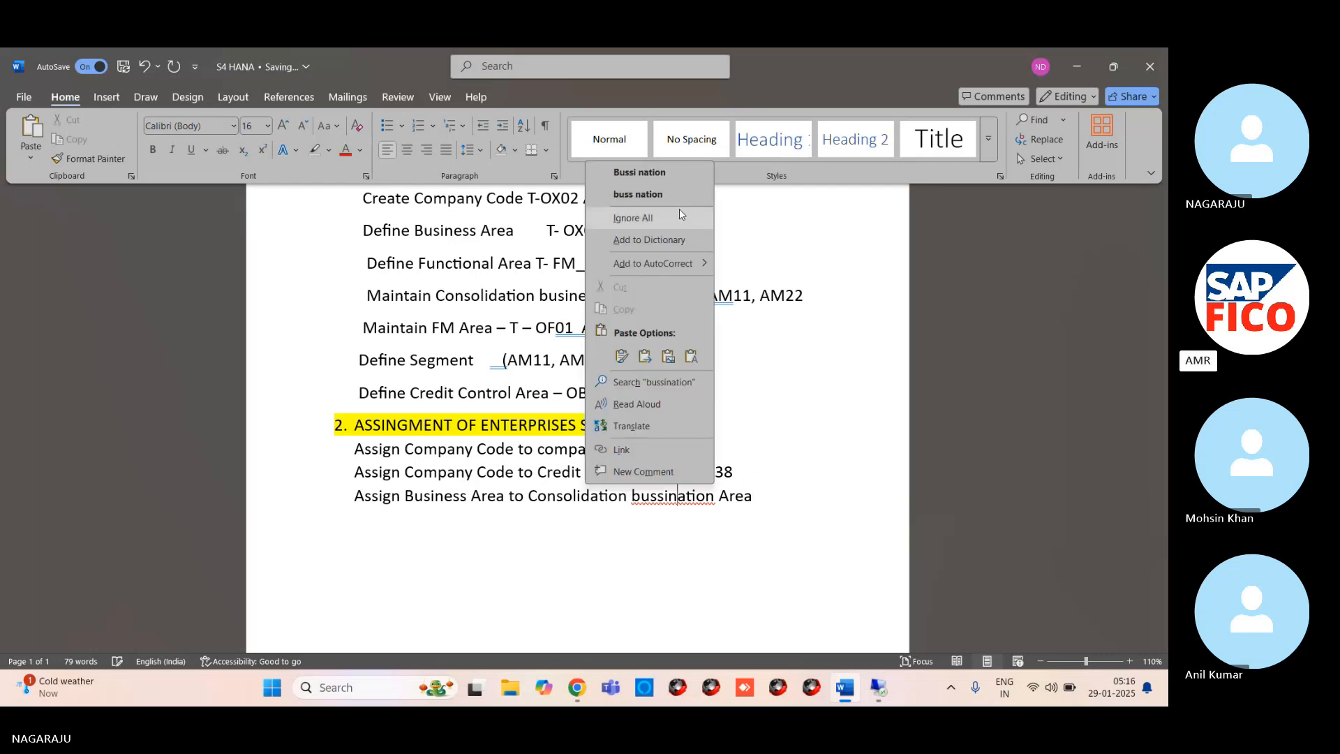
{"action": "left_click", "coordinate": [712, 497]}
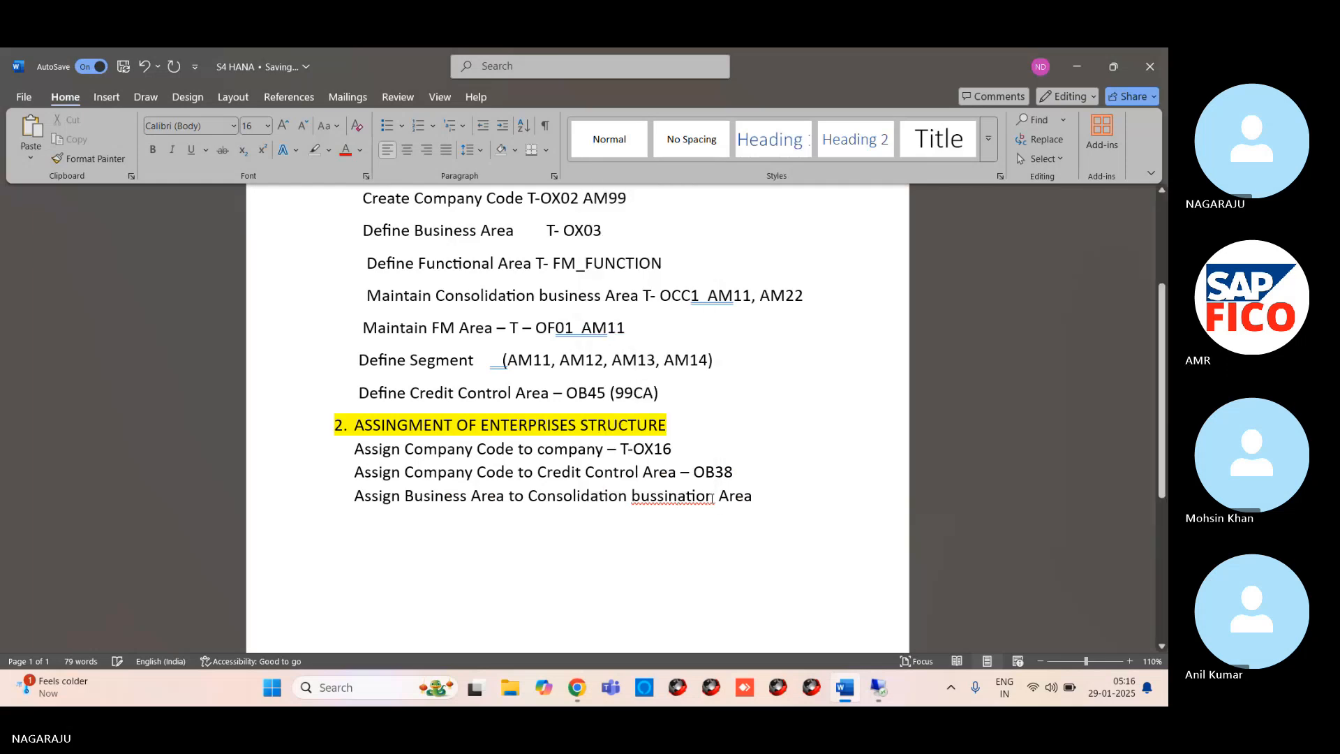
{"action": "key", "text": "BackSpace"}
{"action": "key", "text": "BackSpace"}
{"action": "key", "text": "BackSpace"}
{"action": "key", "text": "BackSpace"}
{"action": "key", "text": "BackSpace"}
{"action": "key", "text": "BackSpace"}
{"action": "type", "text": "ness"}
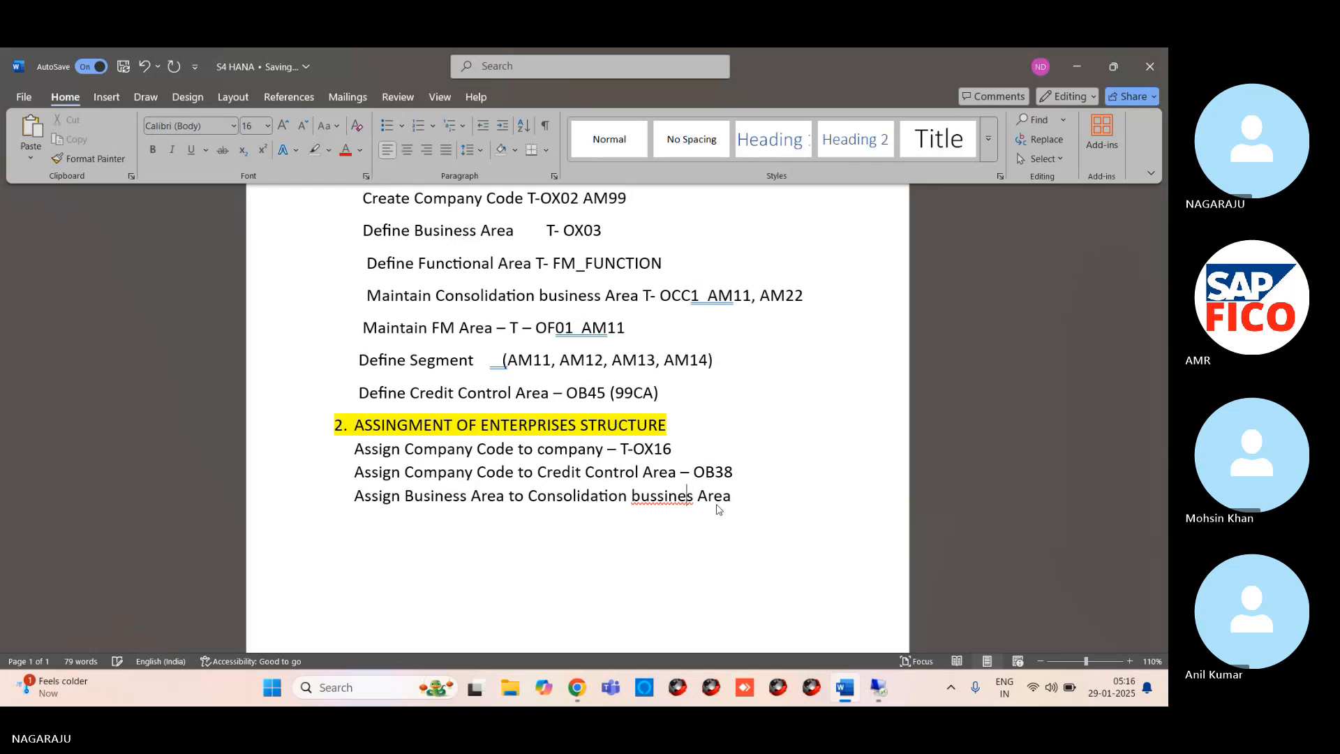
{"action": "left_click", "coordinate": [663, 502]}
{"action": "right_click", "coordinate": [663, 502]}
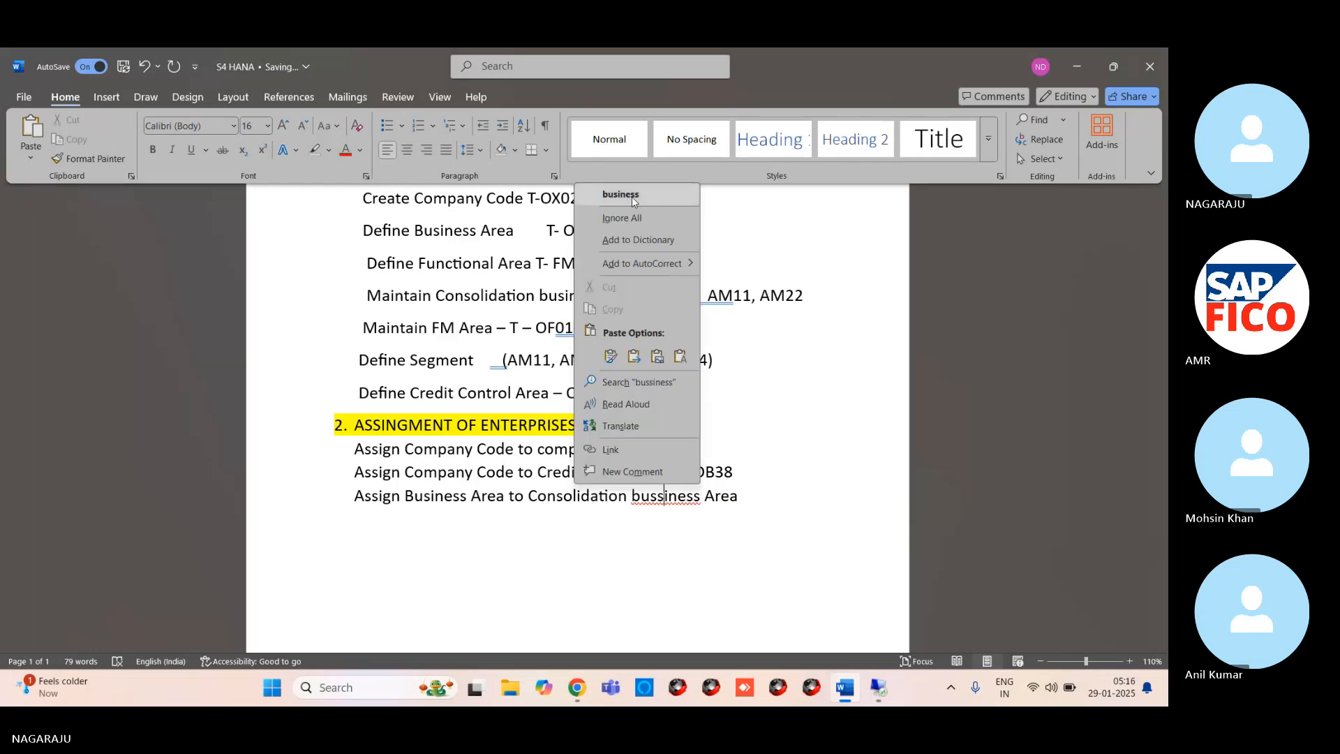
{"action": "left_click", "coordinate": [631, 196]}
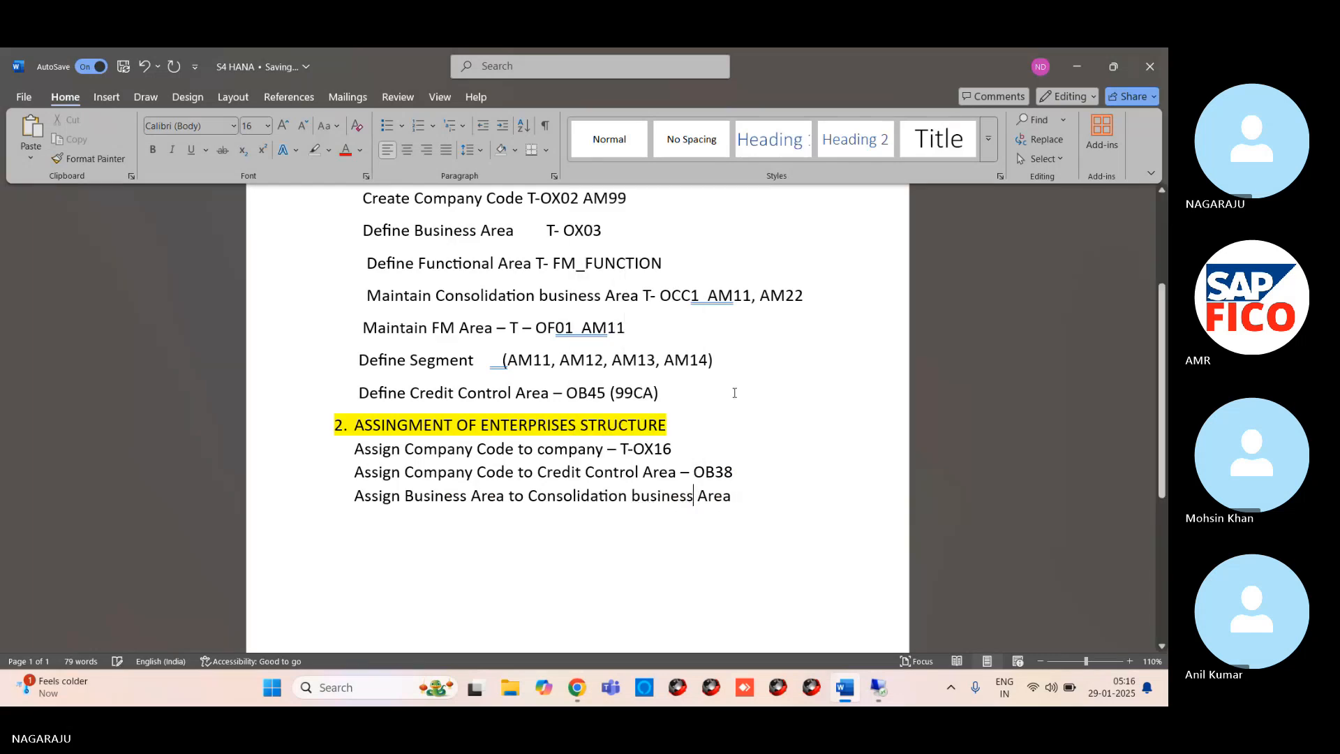
- Append the transaction code "– OBB6" to the end of the consolidation business area line
{"action": "left_click", "coordinate": [740, 496]}
{"action": "type", "text": "- "}
{"action": "type", "text": "O"}
{"action": "type", "text": "BB"}
{"action": "type", "text": "6"}
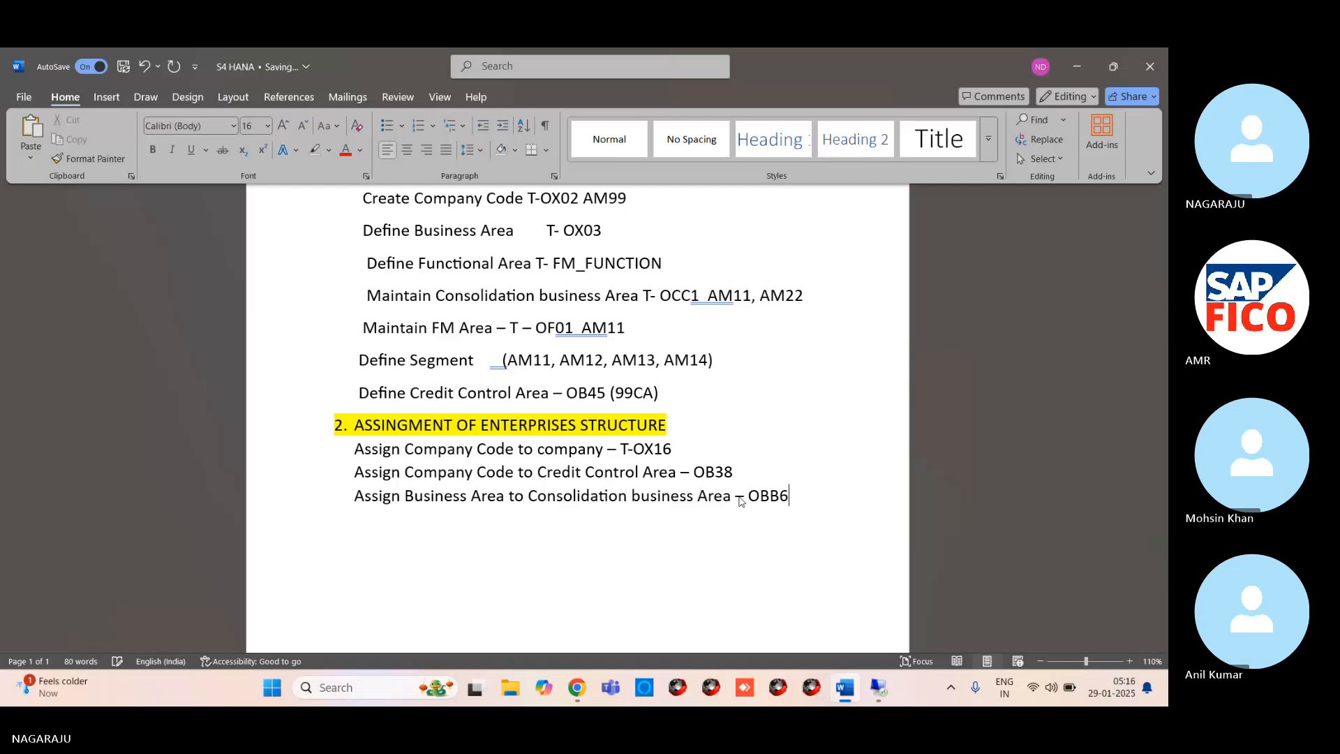
- Save the Word notes, switch to SAP and open the activity for assigning business areas to consolidation business areas
{"action": "left_click", "coordinate": [123, 66]}
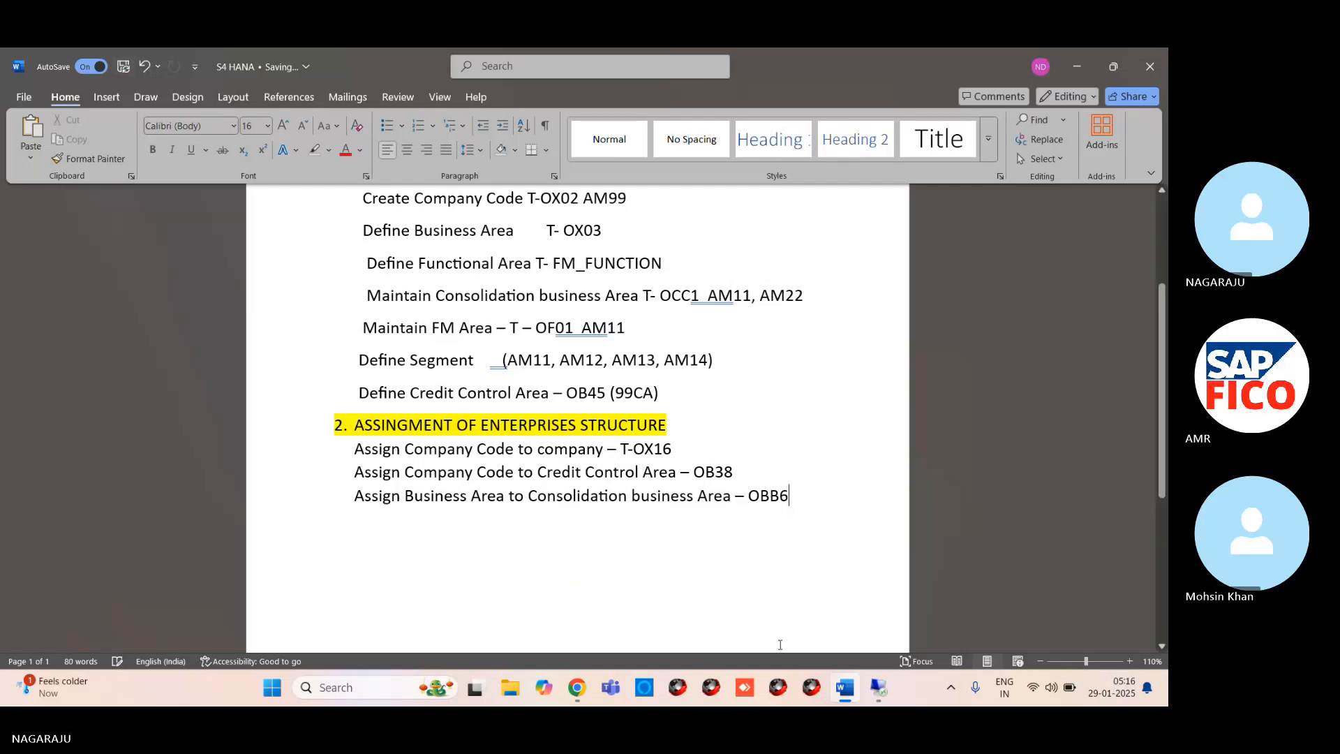
{"action": "mouse_move", "coordinate": [879, 687]}
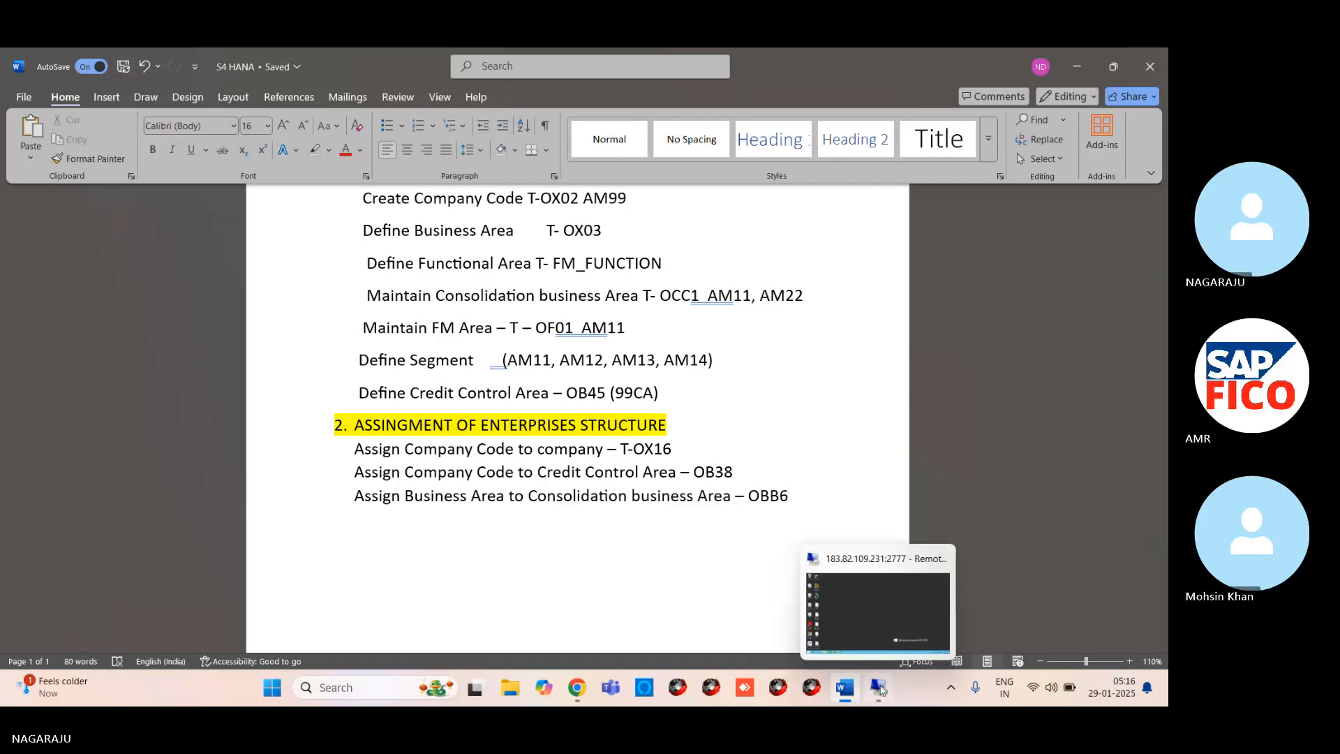
{"action": "left_click", "coordinate": [879, 626]}
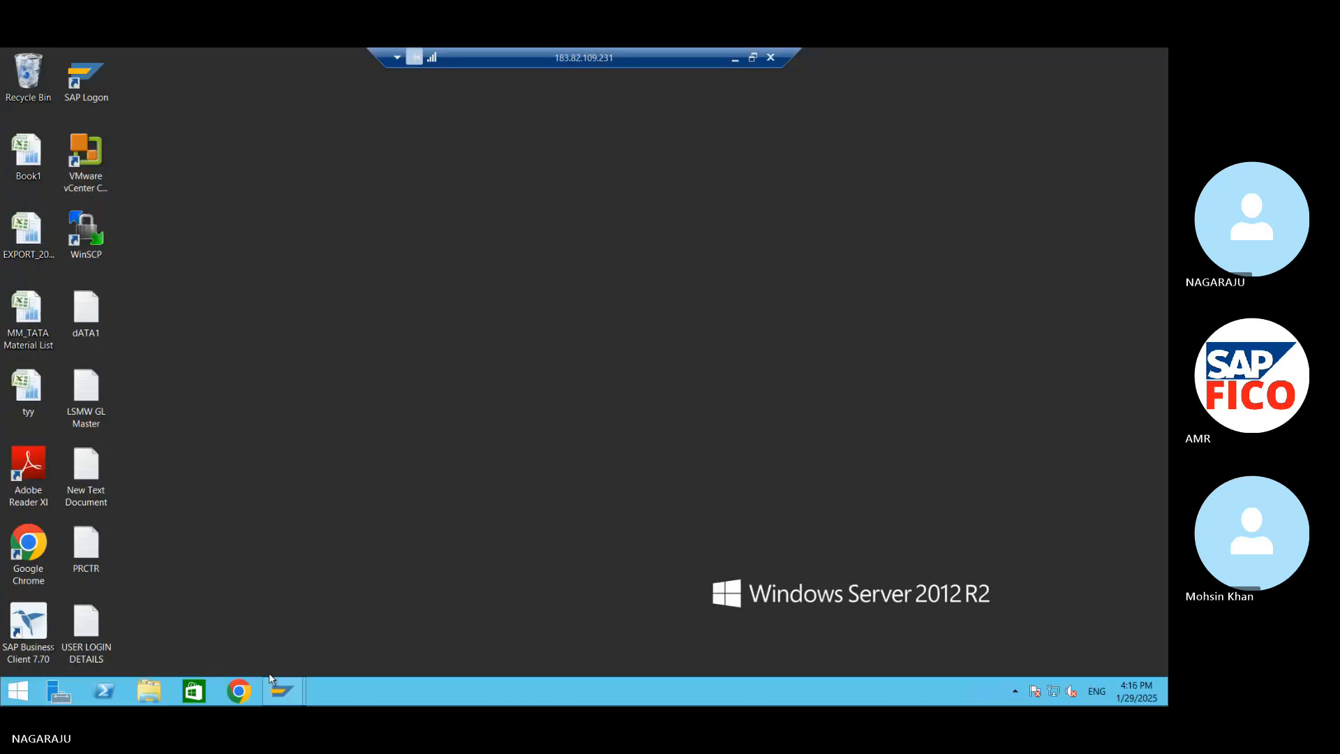
{"action": "mouse_move", "coordinate": [279, 688]}
{"action": "left_click", "coordinate": [349, 614]}
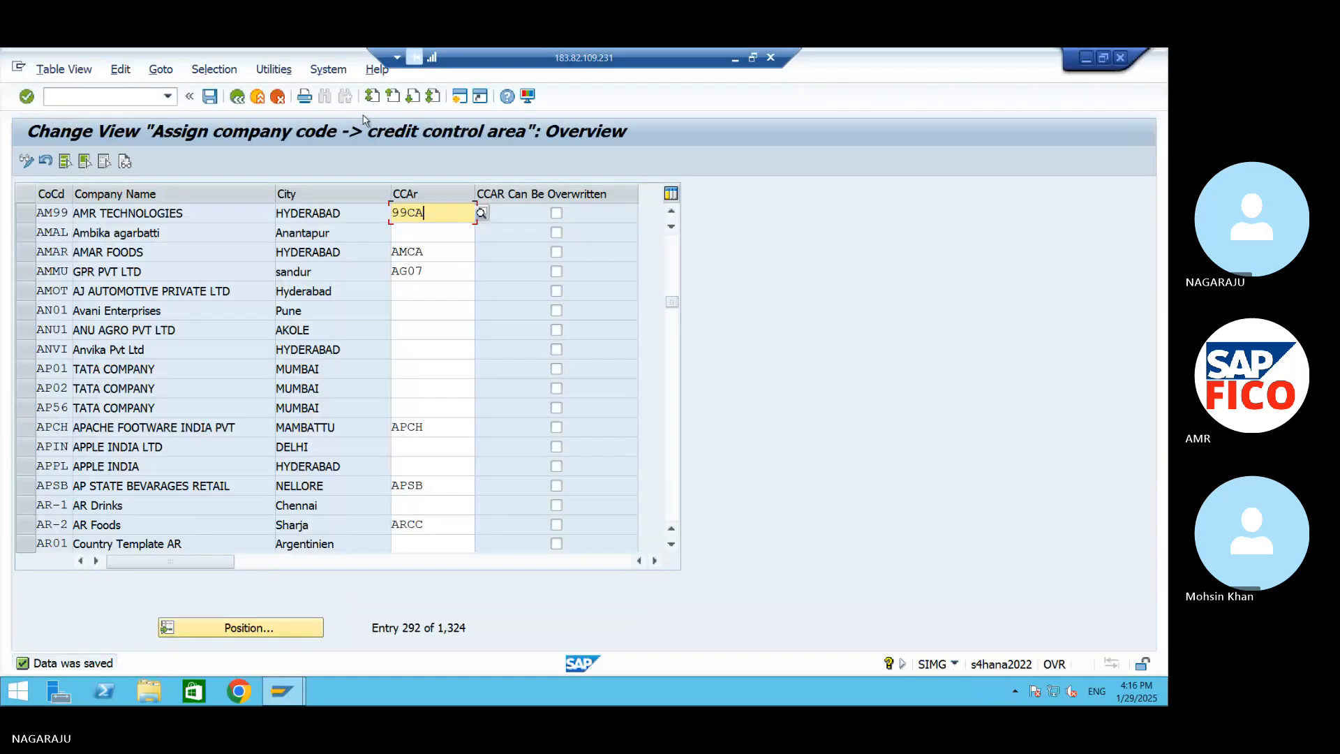
{"action": "left_click", "coordinate": [237, 96]}
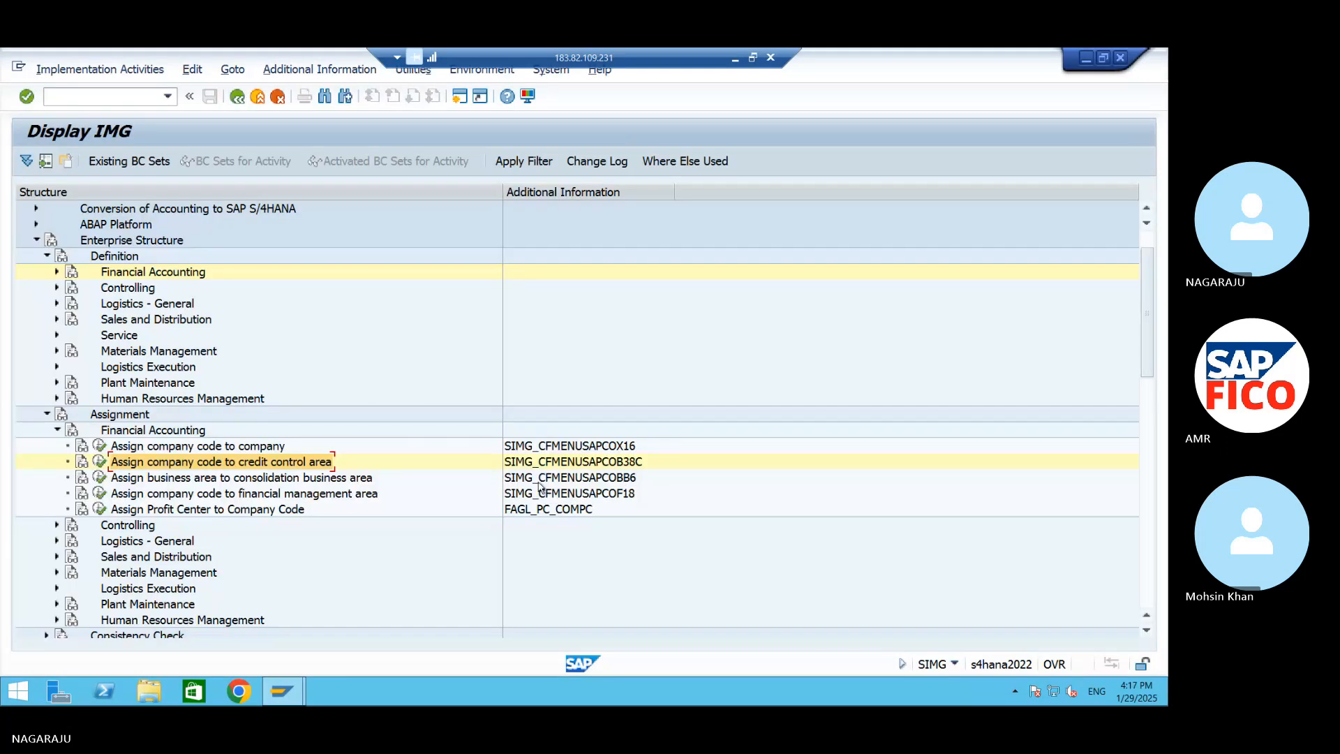
{"action": "left_click", "coordinate": [98, 480]}
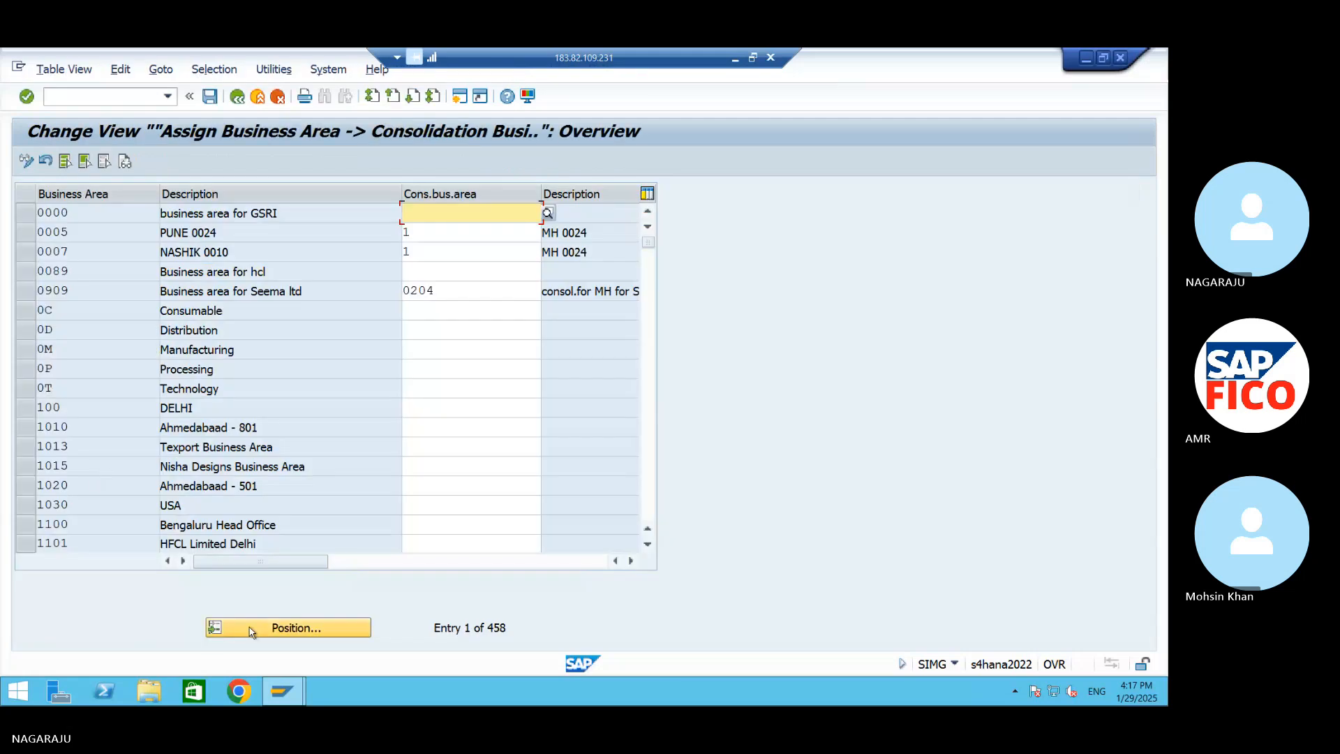
- Position the list at business area AMHB and mark the four AM99 entries AMHB, AMMB, AMPB and AMBB
{"action": "left_click", "coordinate": [252, 631]}
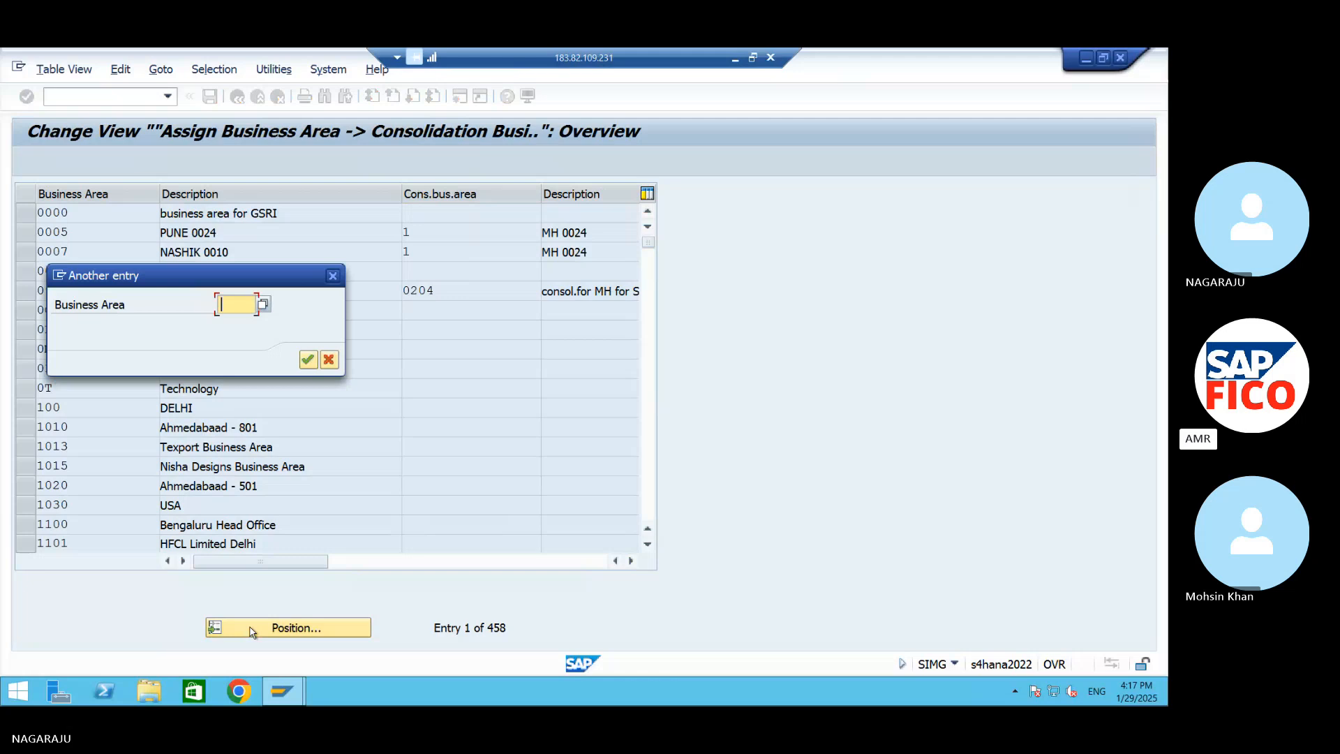
{"action": "type", "text": "AM"}
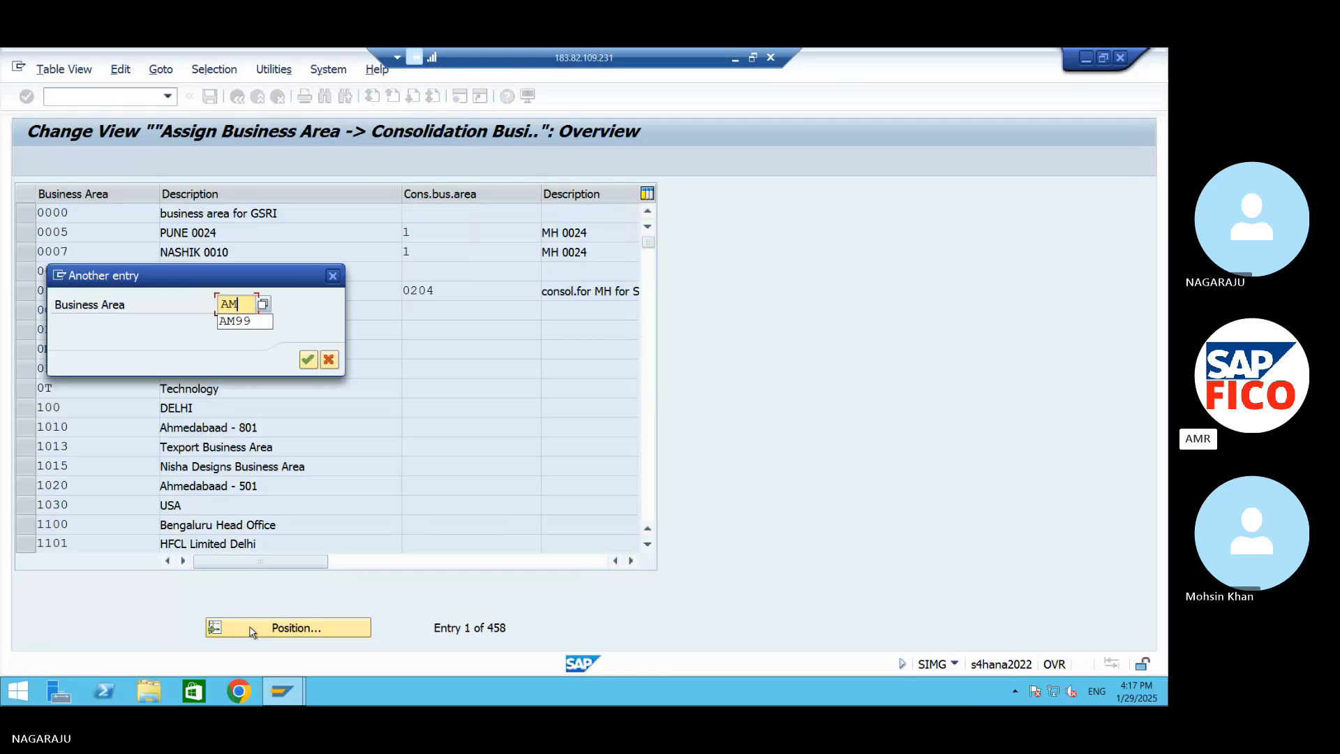
{"action": "type", "text": "HB"}
{"action": "key", "text": "Return"}
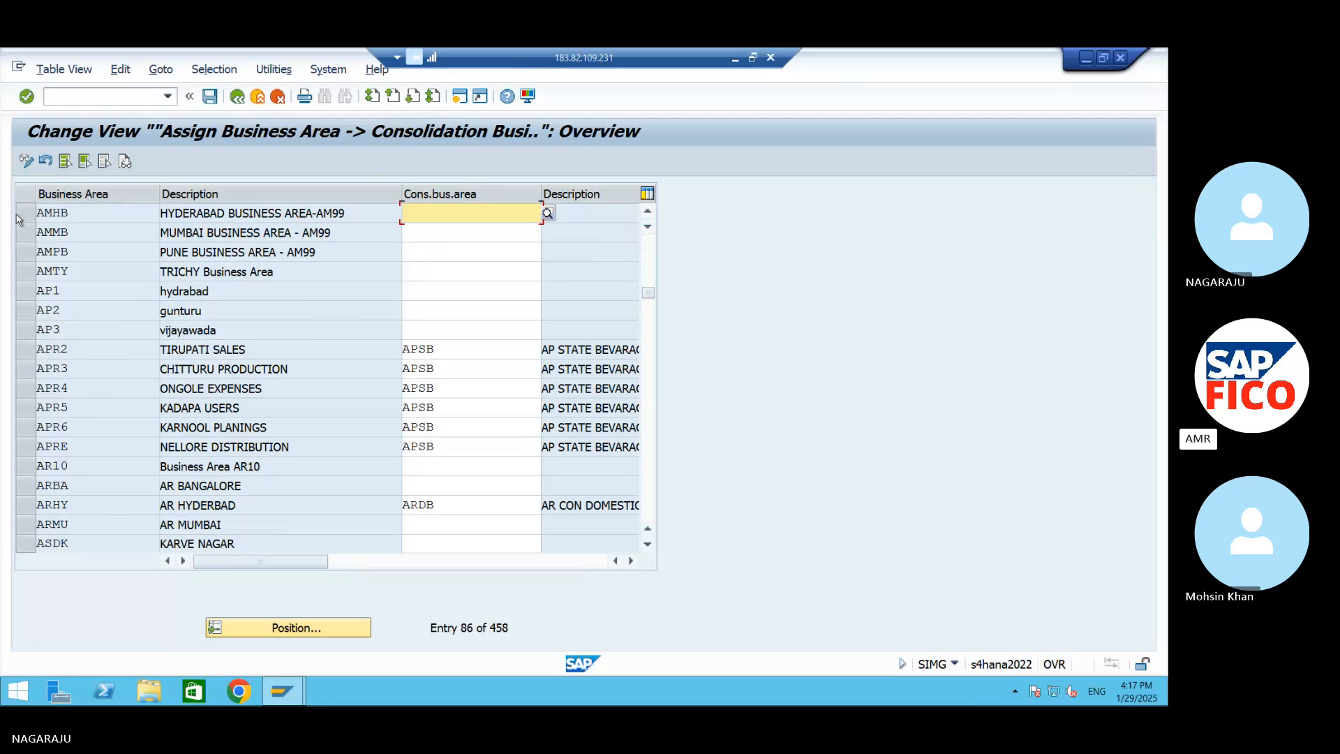
{"action": "left_click", "coordinate": [21, 214]}
{"action": "left_click", "coordinate": [21, 232]}
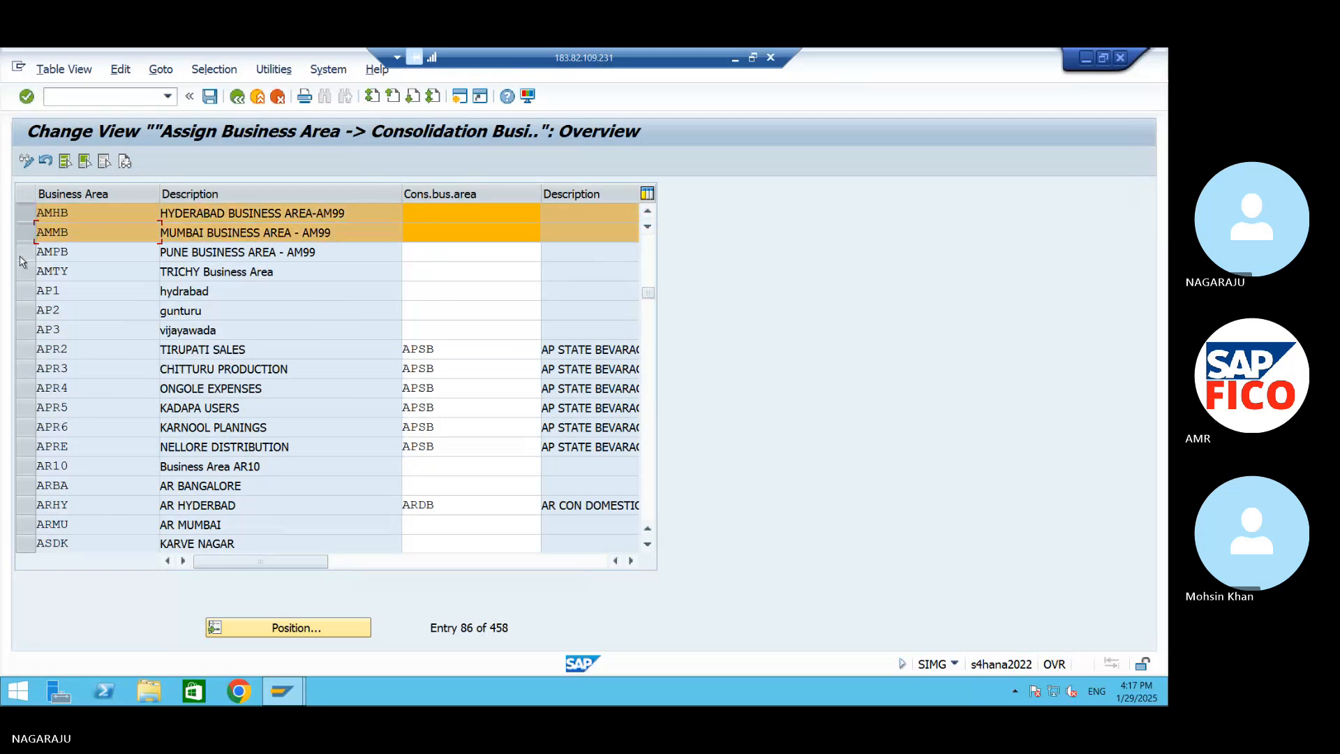
{"action": "left_click", "coordinate": [21, 254]}
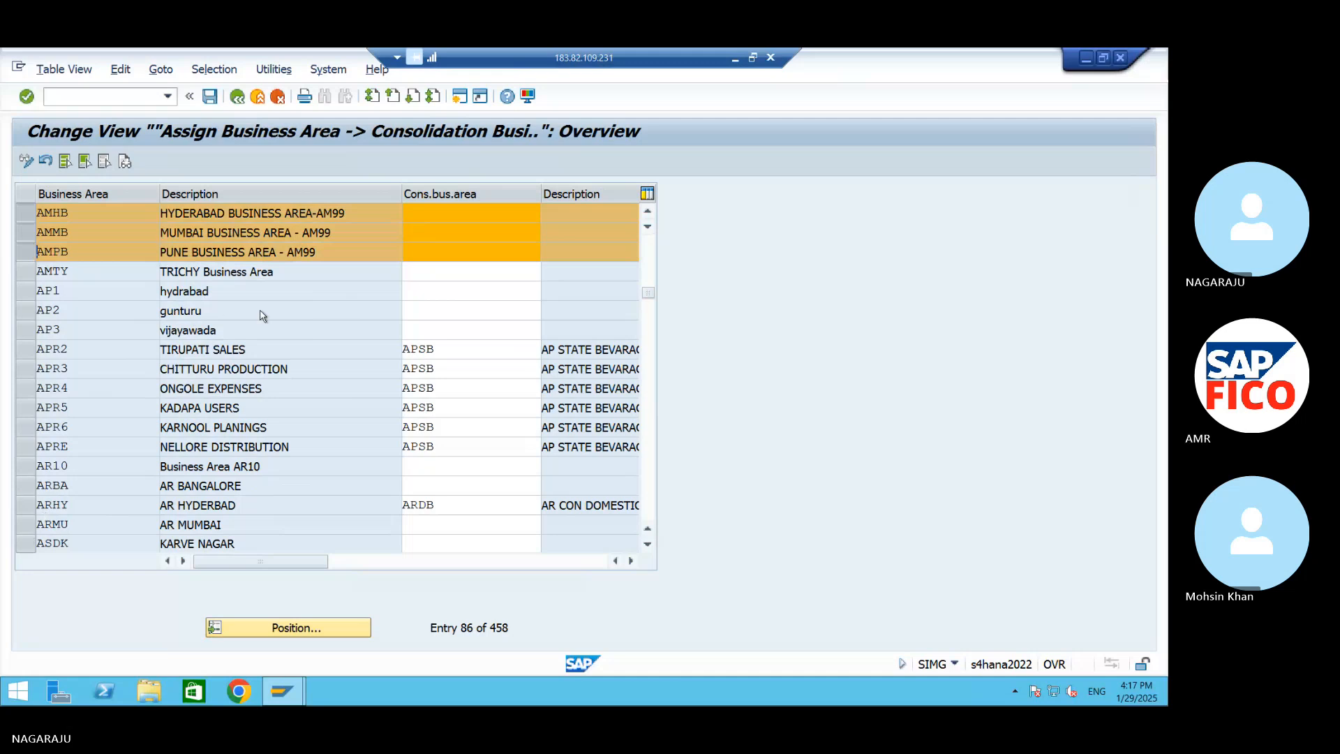
{"action": "scroll", "coordinate": [441, 269], "scroll_direction": "up", "scroll_amount": 2}
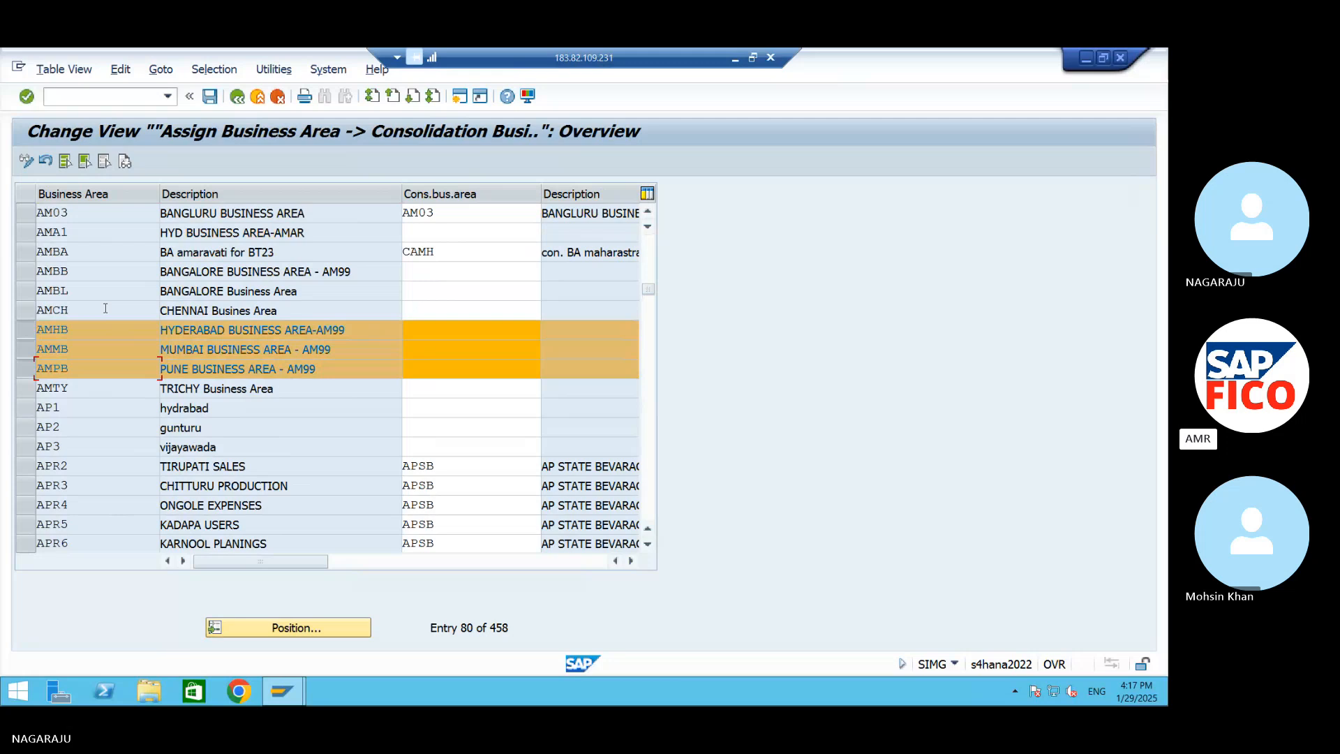
{"action": "left_click", "coordinate": [25, 271]}
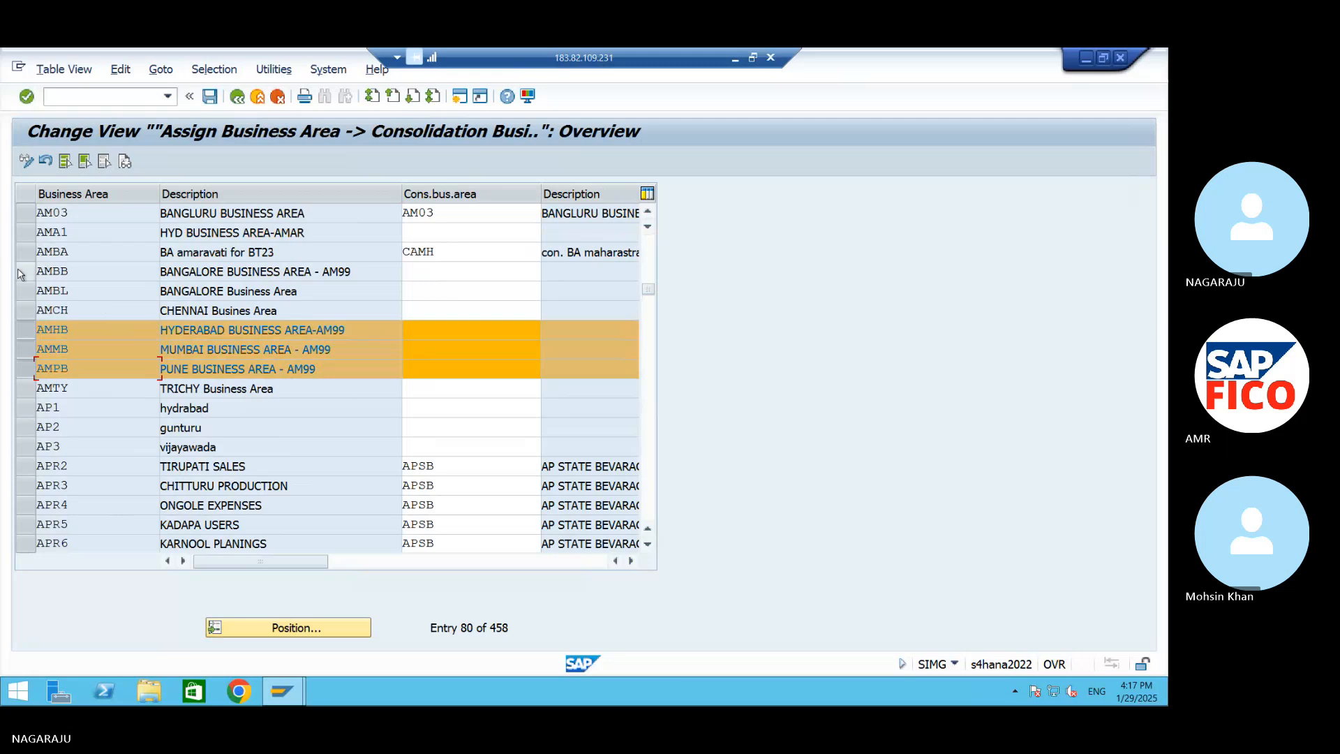
- Switch to Word and look up the consolidation business area codes in the notes for the AMBB assignment
{"action": "left_click", "coordinate": [463, 271]}
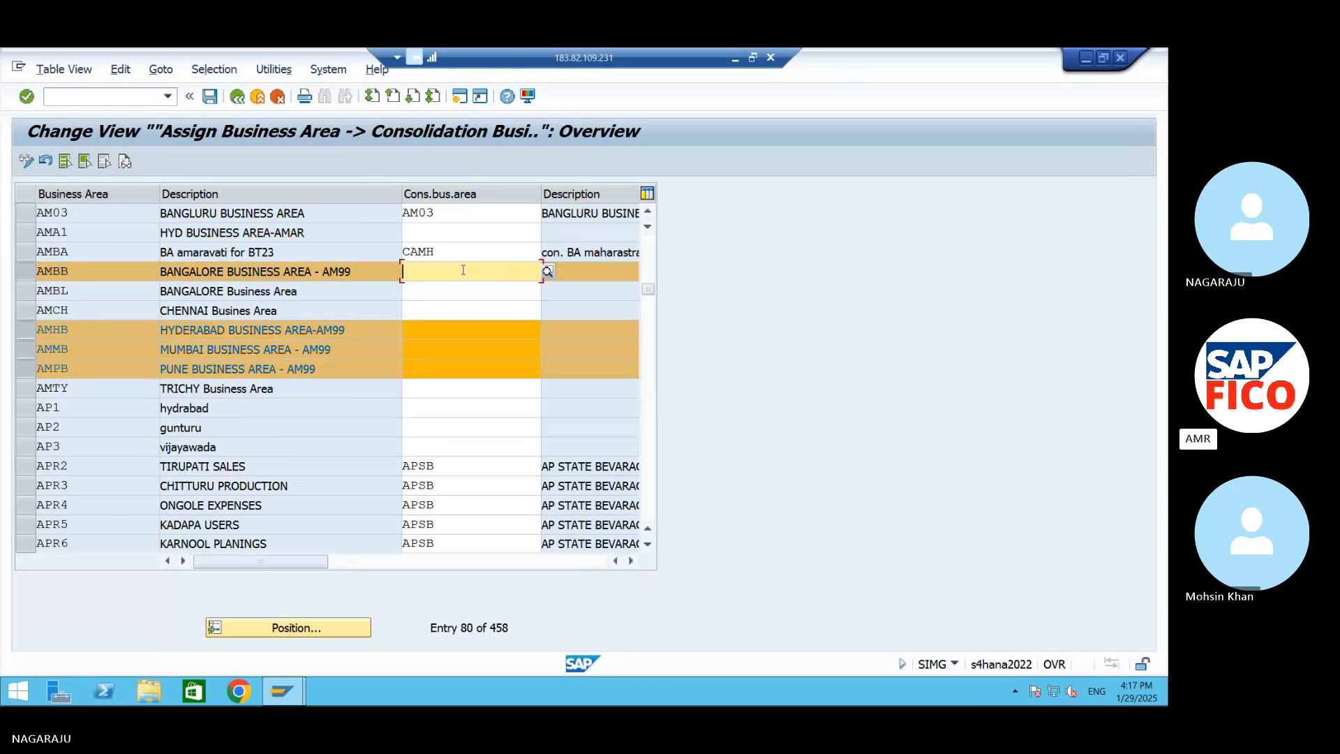
{"action": "left_click", "coordinate": [1084, 57]}
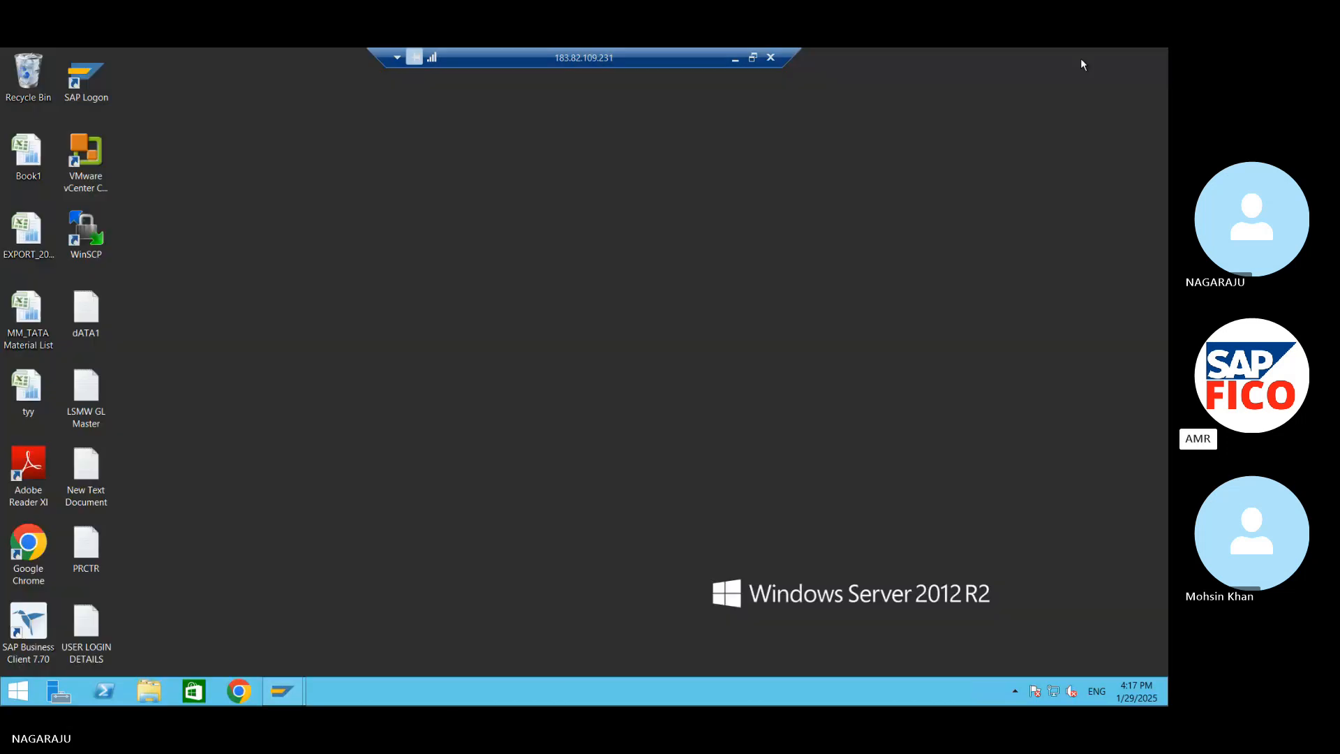
{"action": "left_click", "coordinate": [735, 59]}
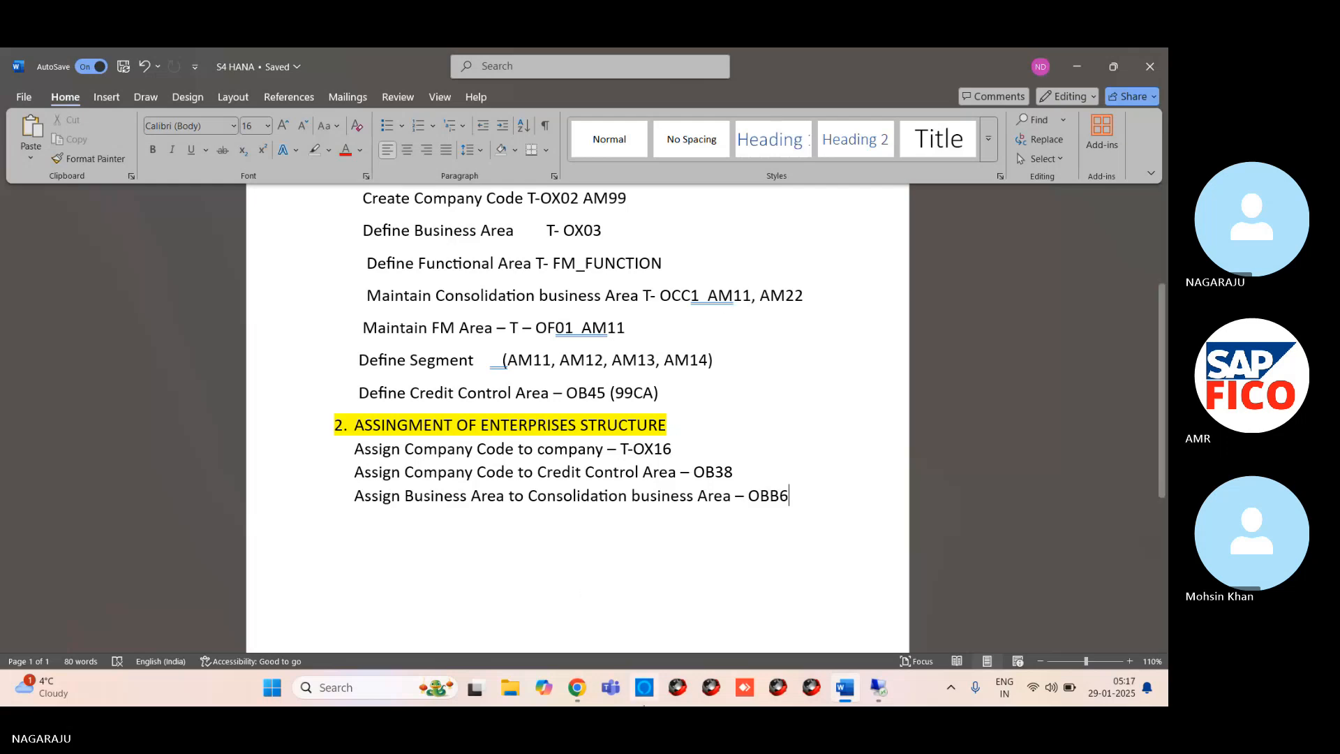
{"action": "mouse_move", "coordinate": [882, 686]}
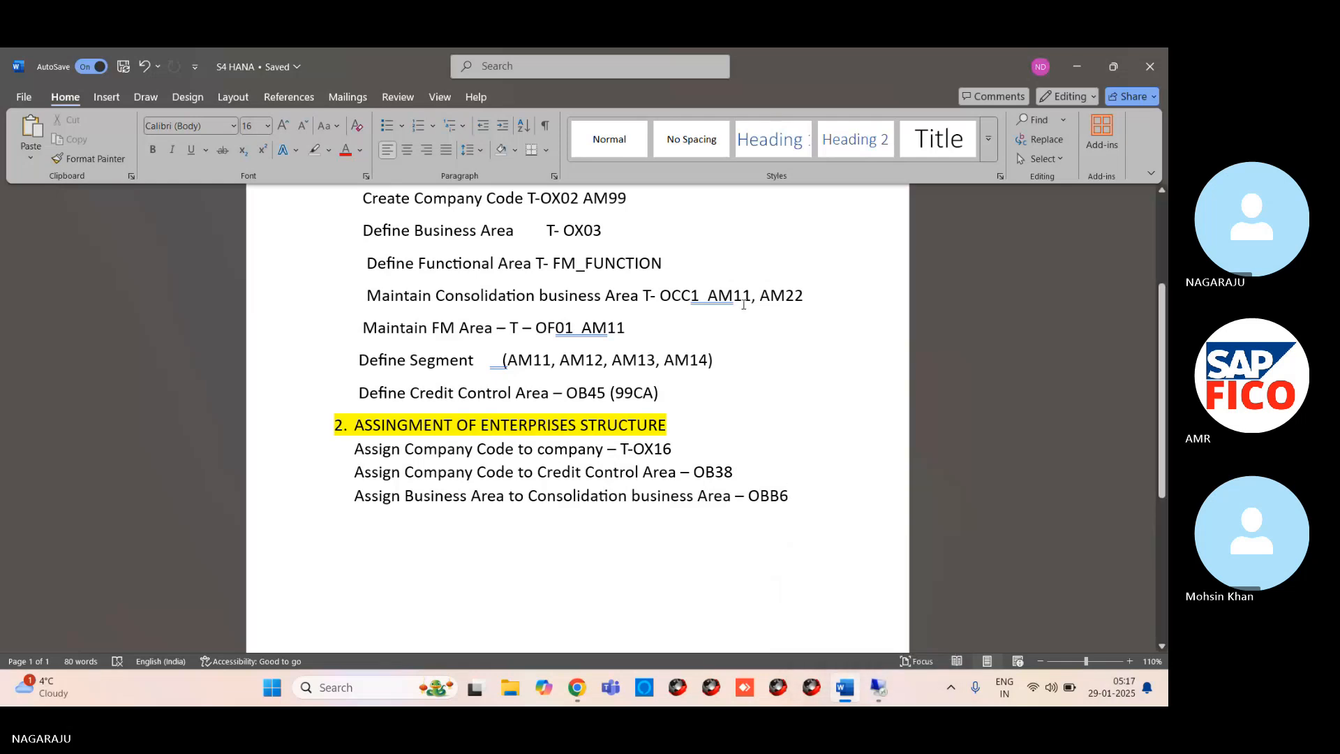
{"action": "left_click_drag", "start_coordinate": [662, 296], "coordinate": [781, 295]}
{"action": "left_click", "coordinate": [733, 354]}
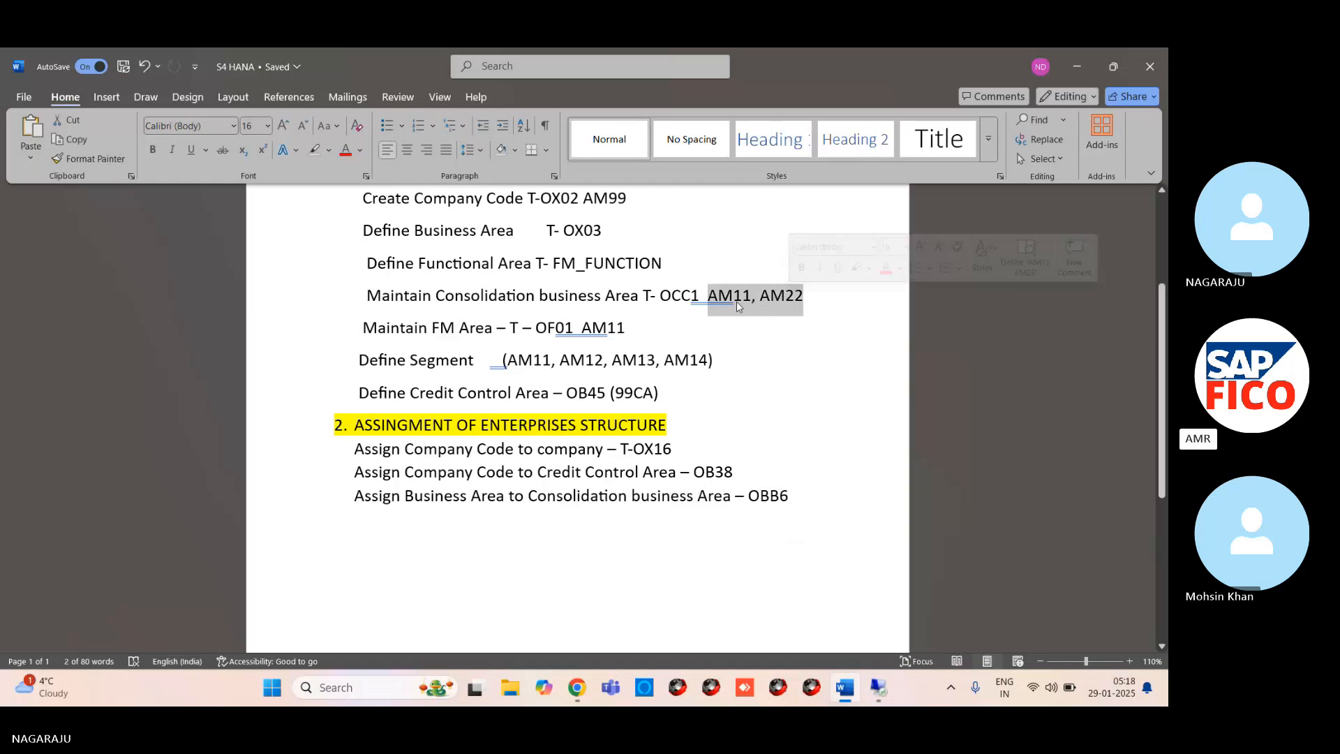
{"action": "left_click", "coordinate": [685, 332]}
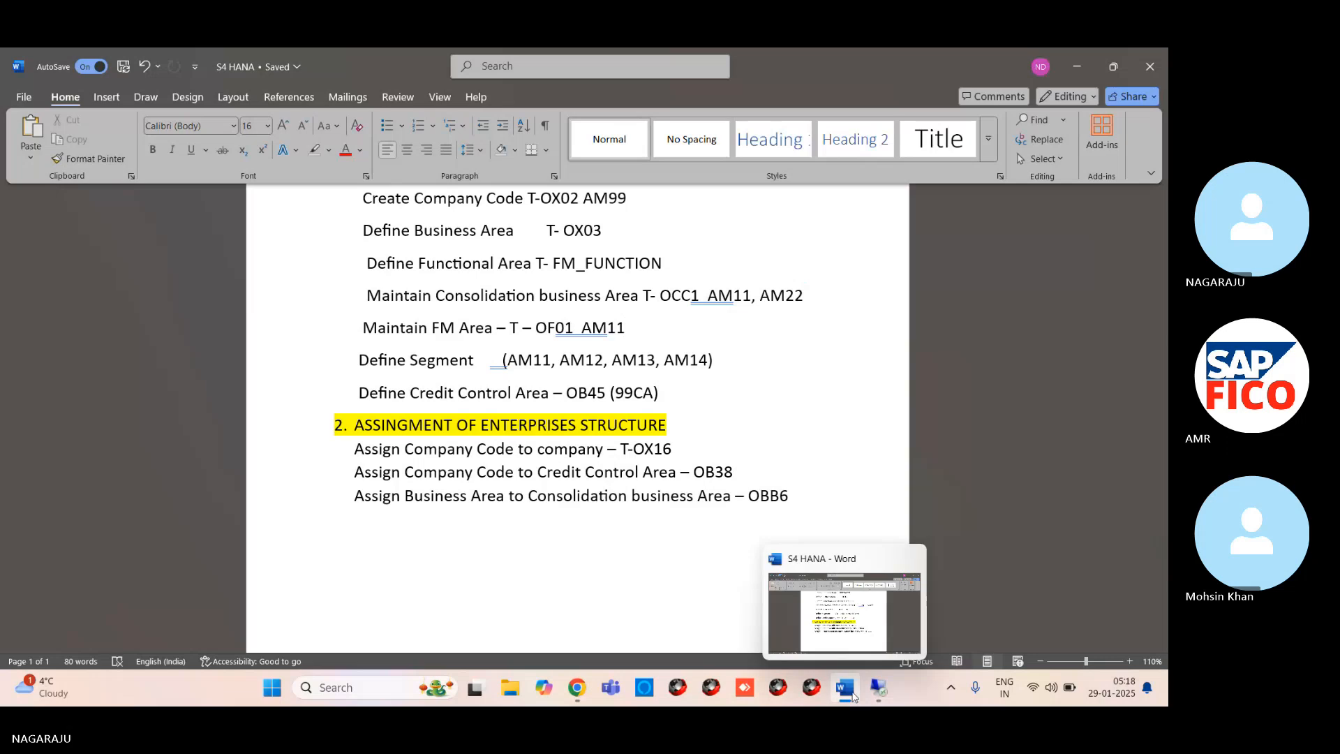
- Return to SAP and assign consolidation business area AM11 to the Bangalore (AMBB) and Hyderabad (AMHB) business areas
{"action": "mouse_move", "coordinate": [878, 687]}
{"action": "left_click", "coordinate": [869, 626]}
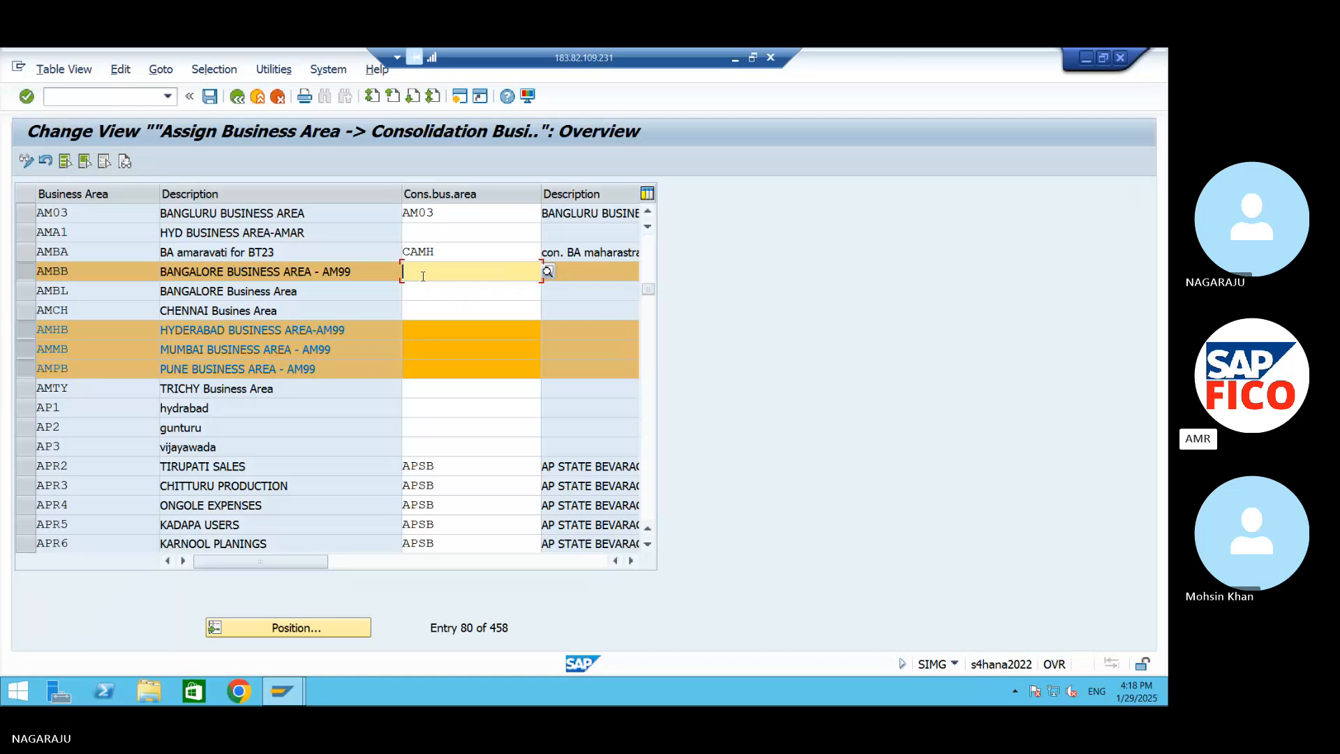
{"action": "left_click", "coordinate": [547, 273]}
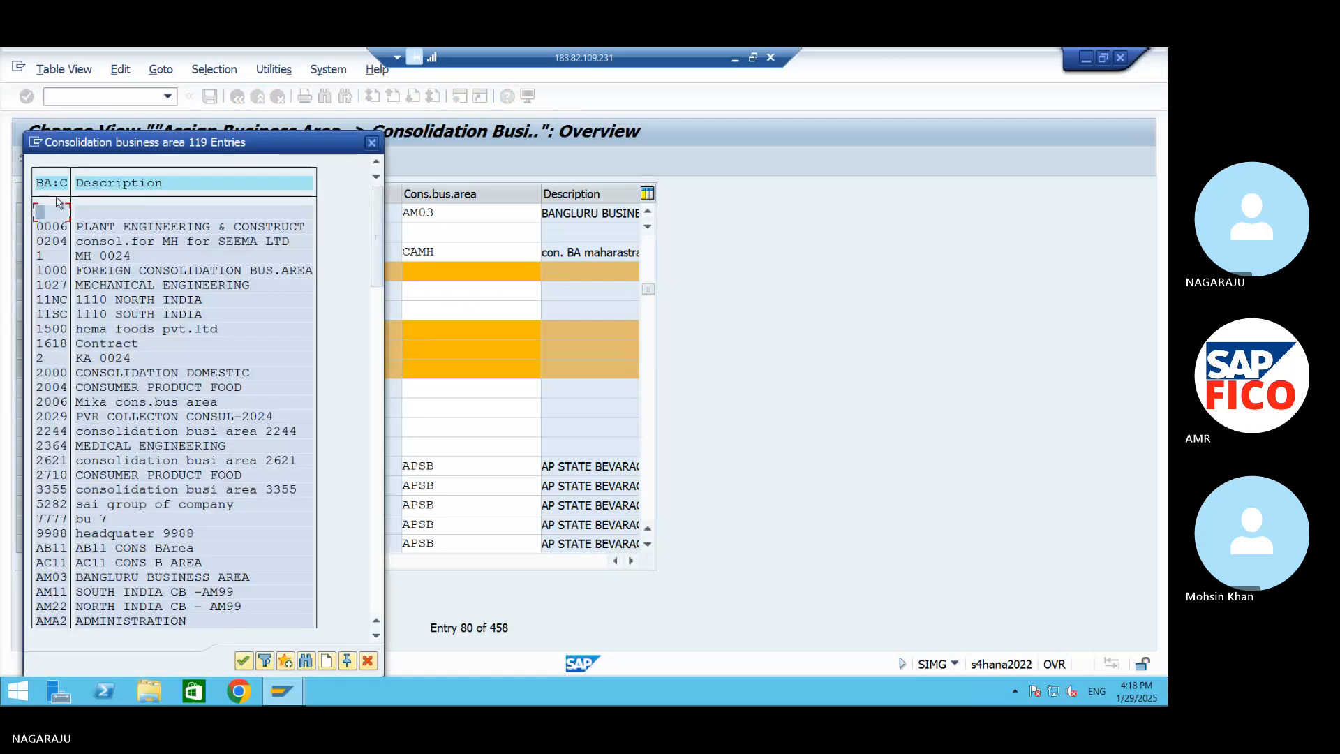
{"action": "left_click", "coordinate": [61, 594]}
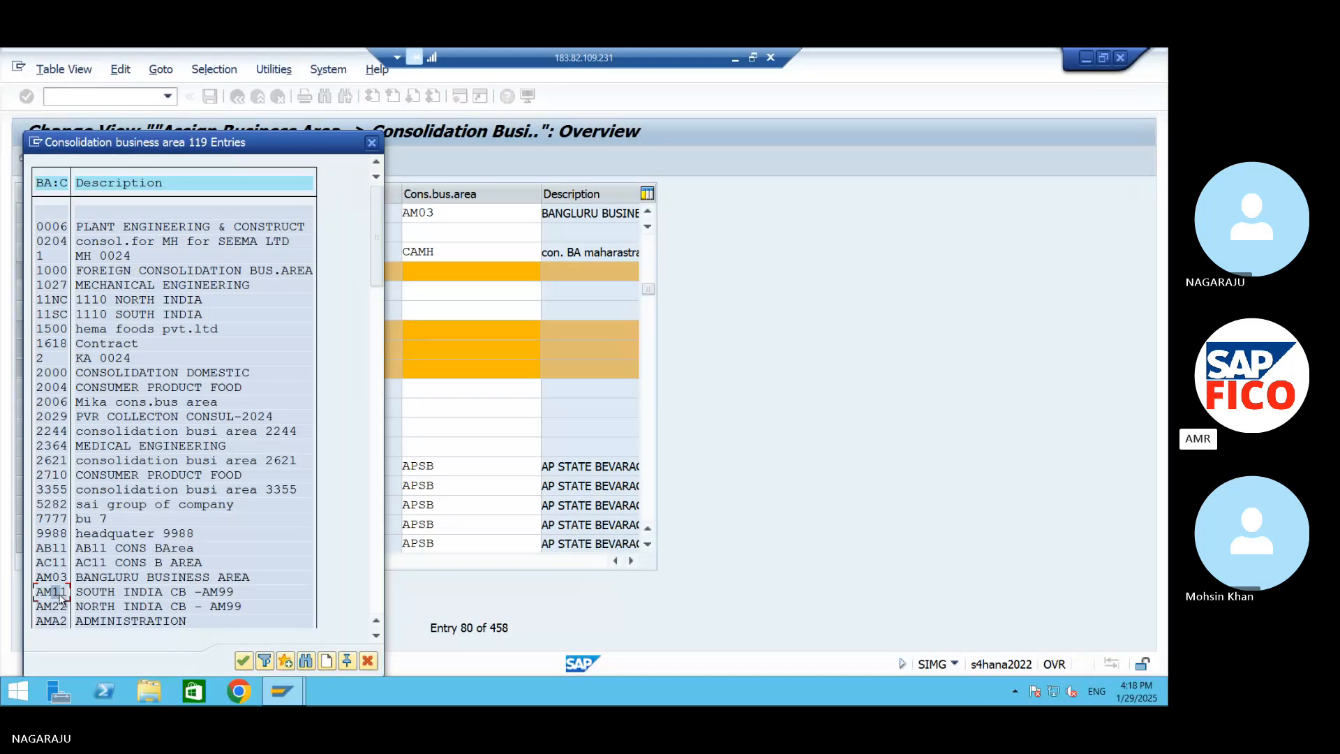
{"action": "left_click", "coordinate": [244, 660]}
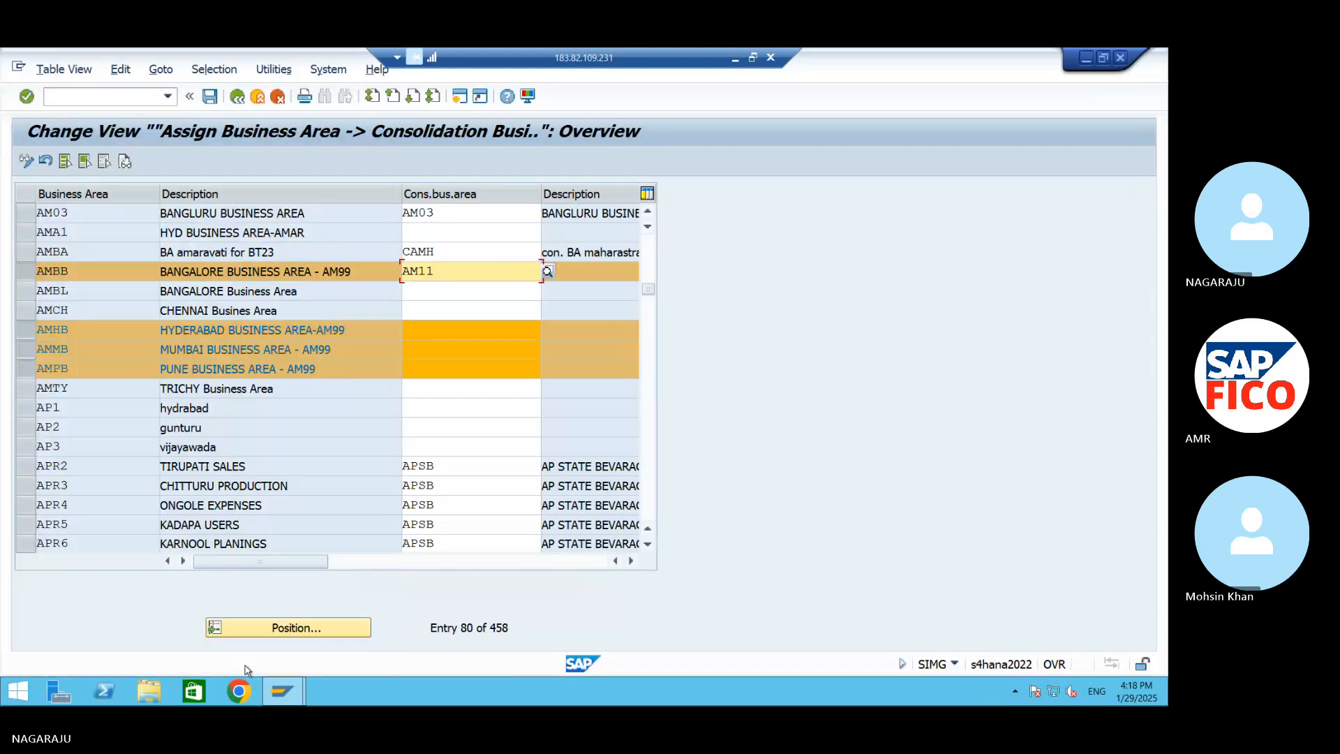
{"action": "left_click", "coordinate": [451, 329]}
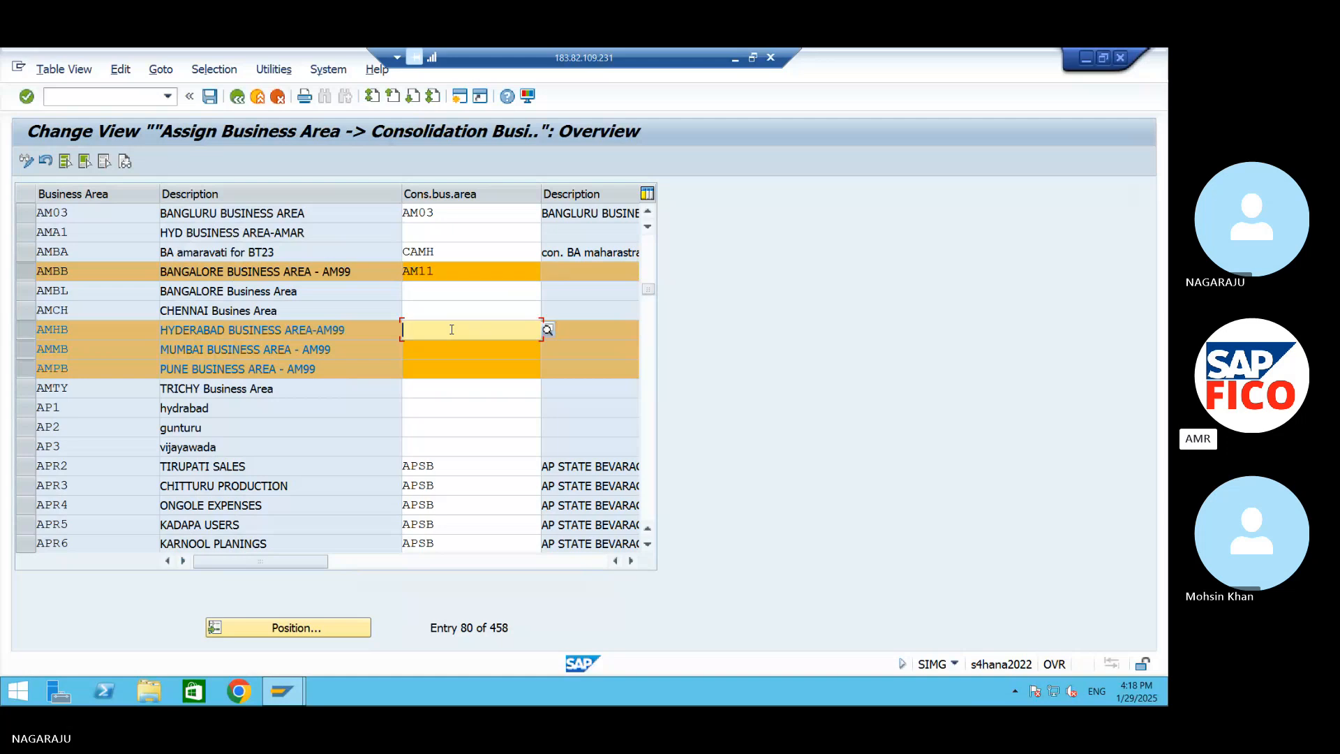
{"action": "type", "text": "A"}
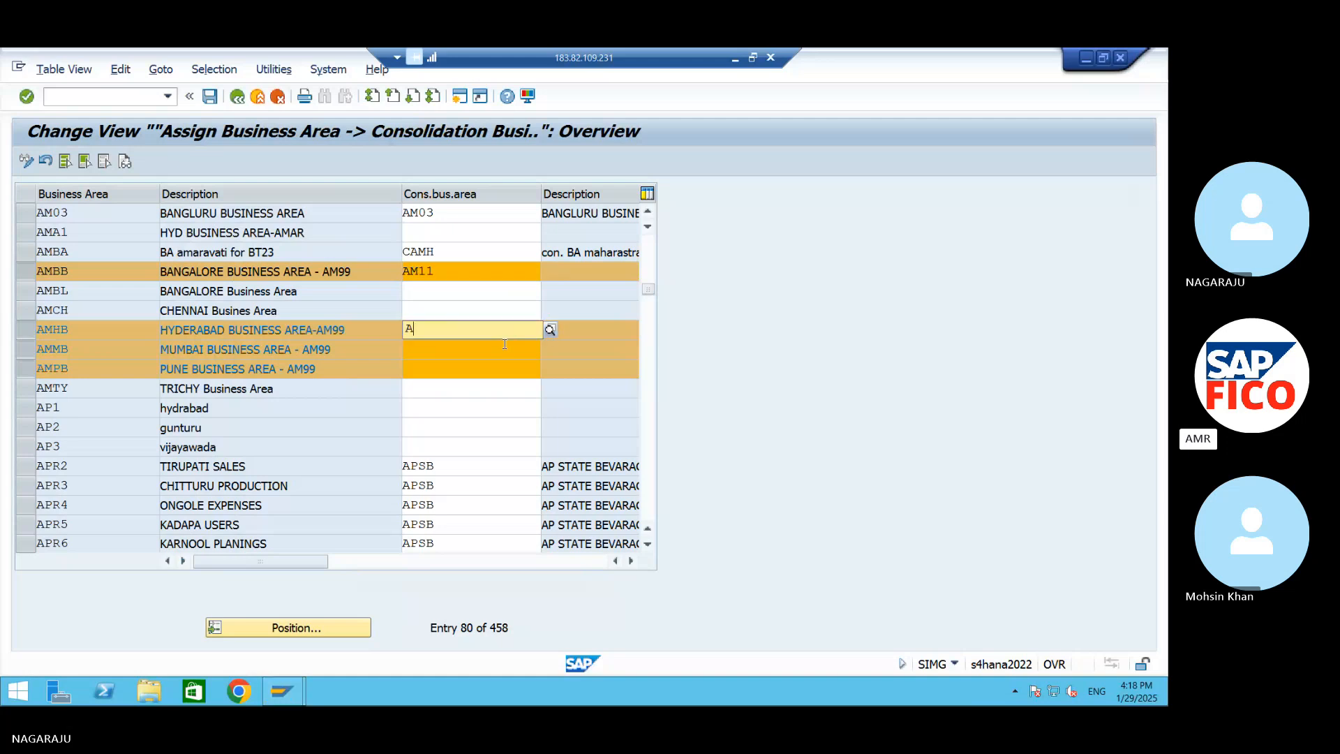
{"action": "type", "text": "M11"}
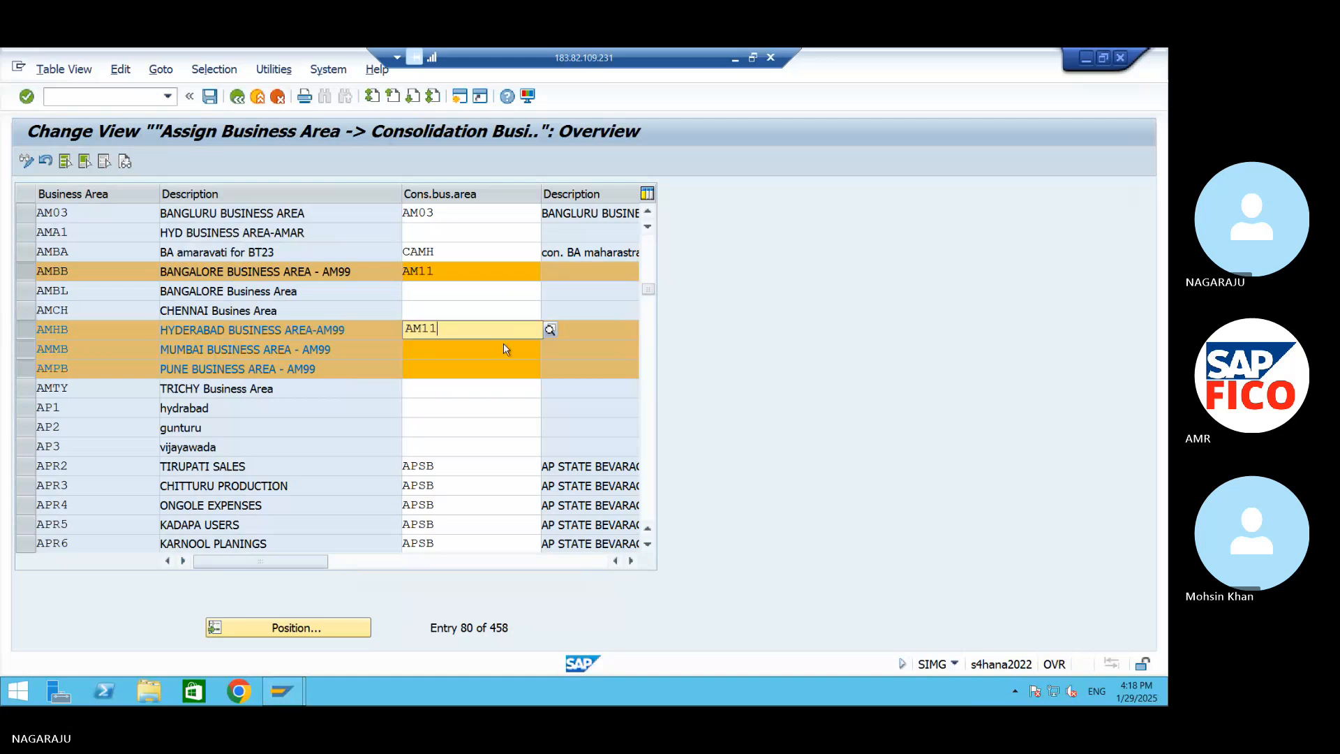
{"action": "left_click", "coordinate": [490, 362]}
- Assign consolidation business area AM22 to the Mumbai (AMMB) and Pune (AMPB) business areas
{"action": "left_click", "coordinate": [444, 351]}
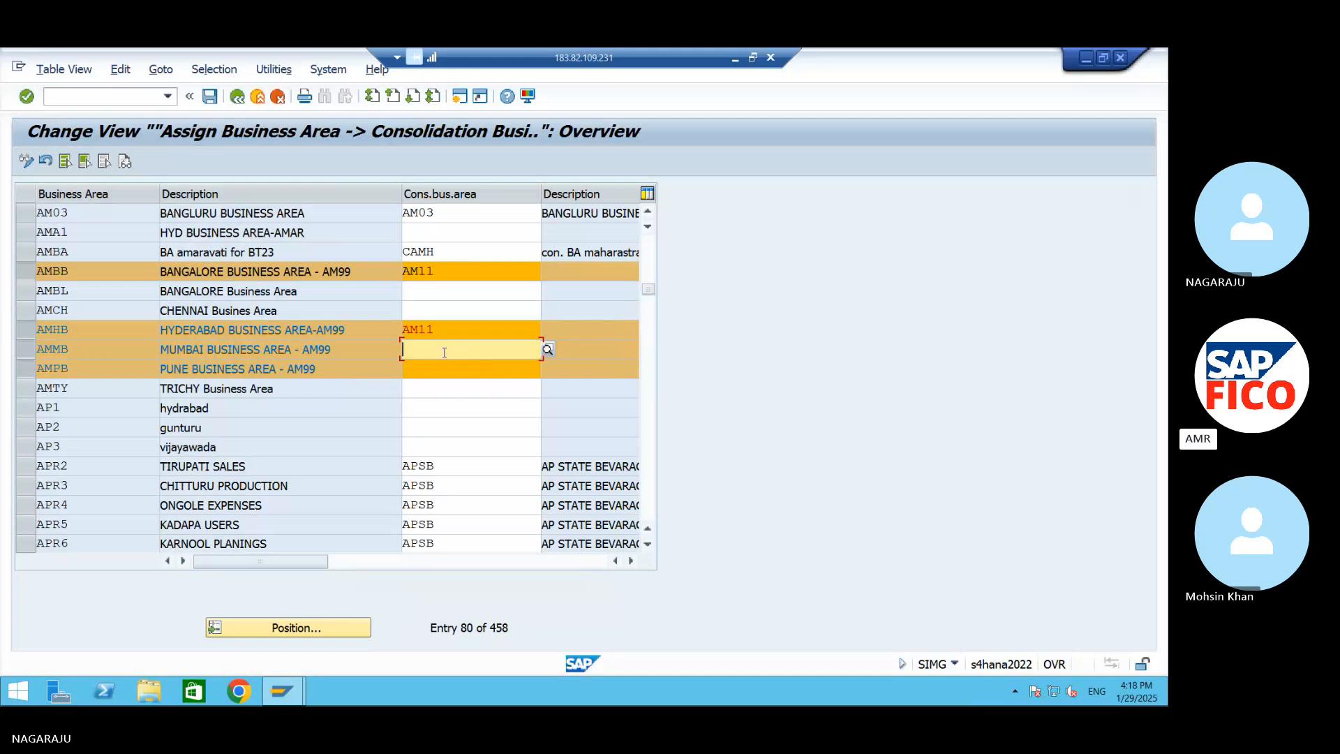
{"action": "type", "text": "AM22"}
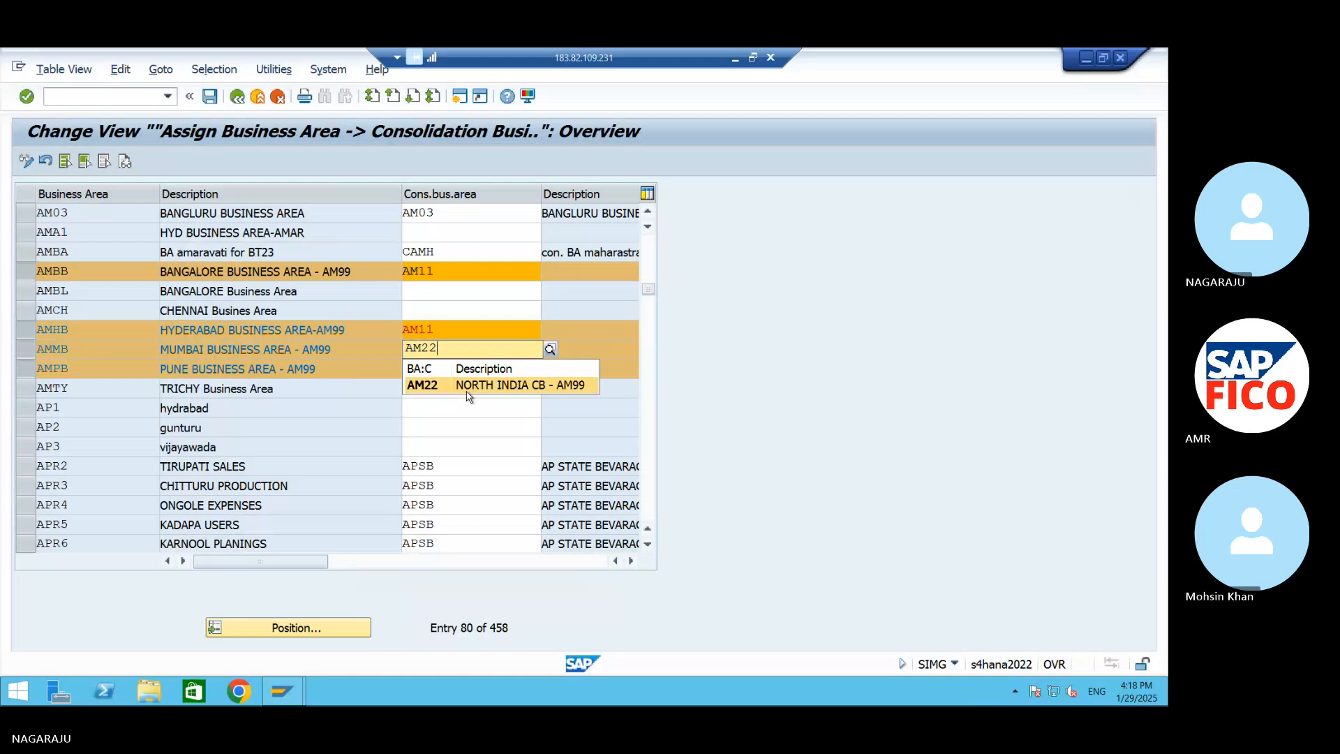
{"action": "left_click", "coordinate": [444, 365]}
{"action": "type", "text": "AM"}
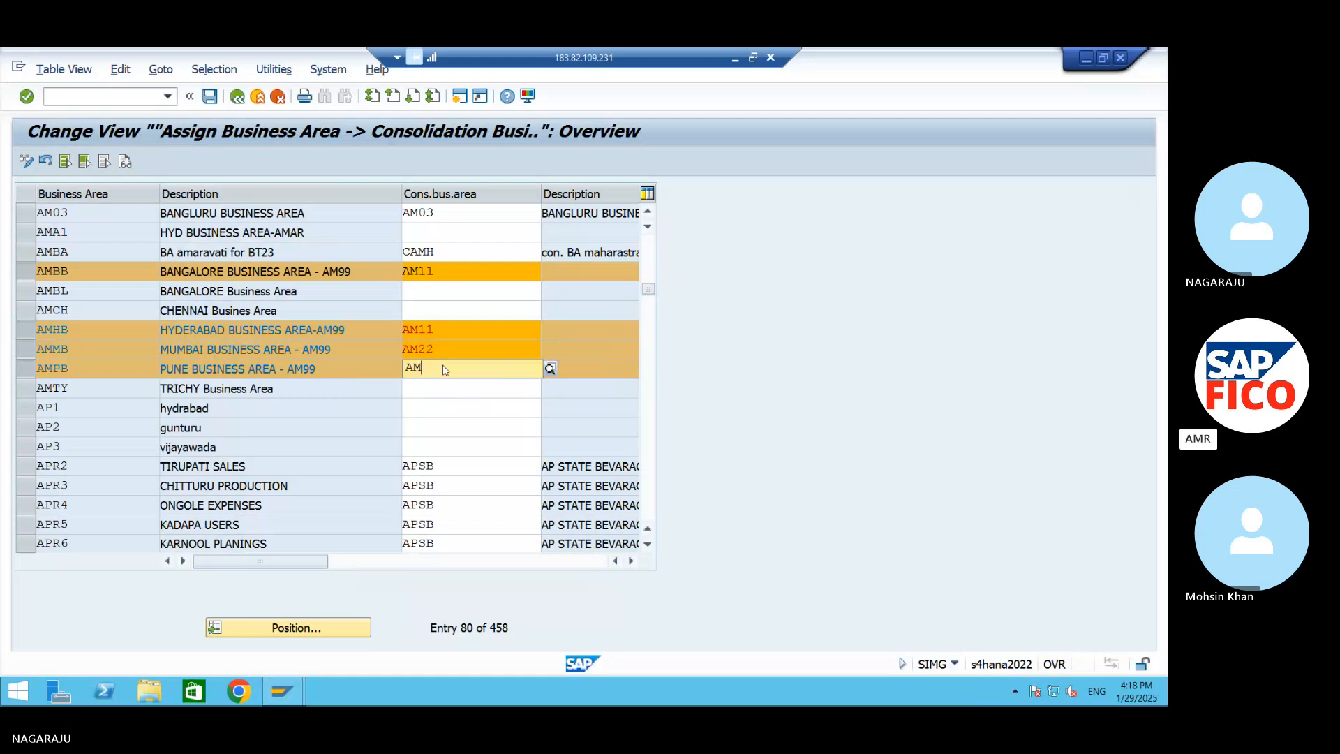
{"action": "type", "text": "22"}
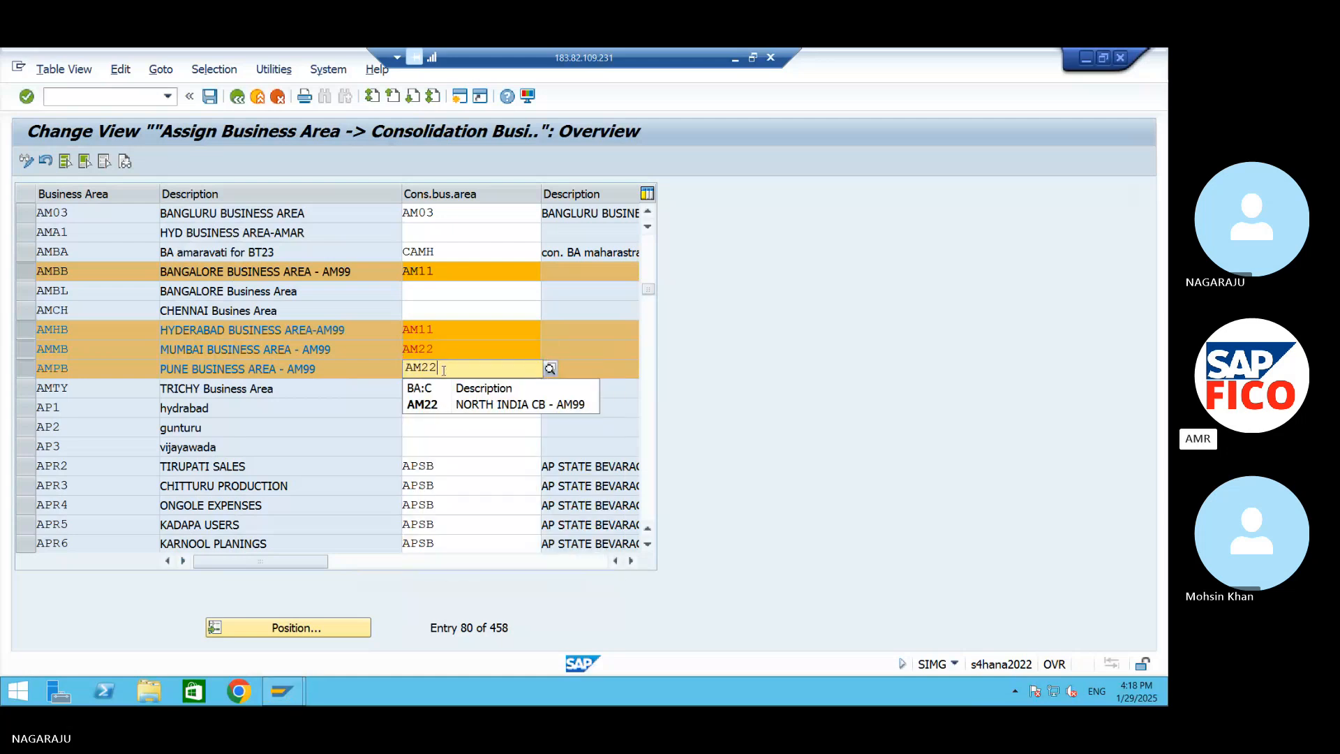
{"action": "left_click", "coordinate": [463, 405]}
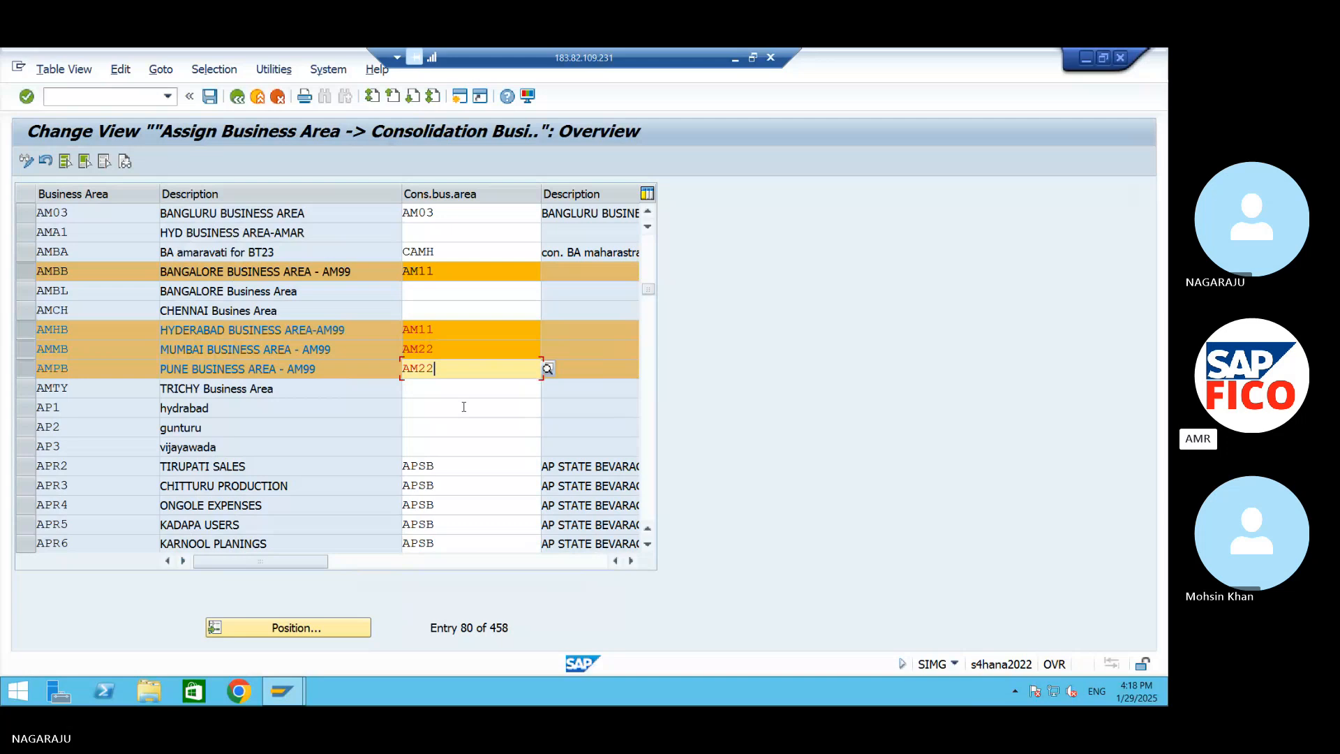
- Unmark the four AM99 business area rows and save the assignments under the AMR customizing request
{"action": "left_click", "coordinate": [21, 331]}
{"action": "left_click", "coordinate": [28, 349]}
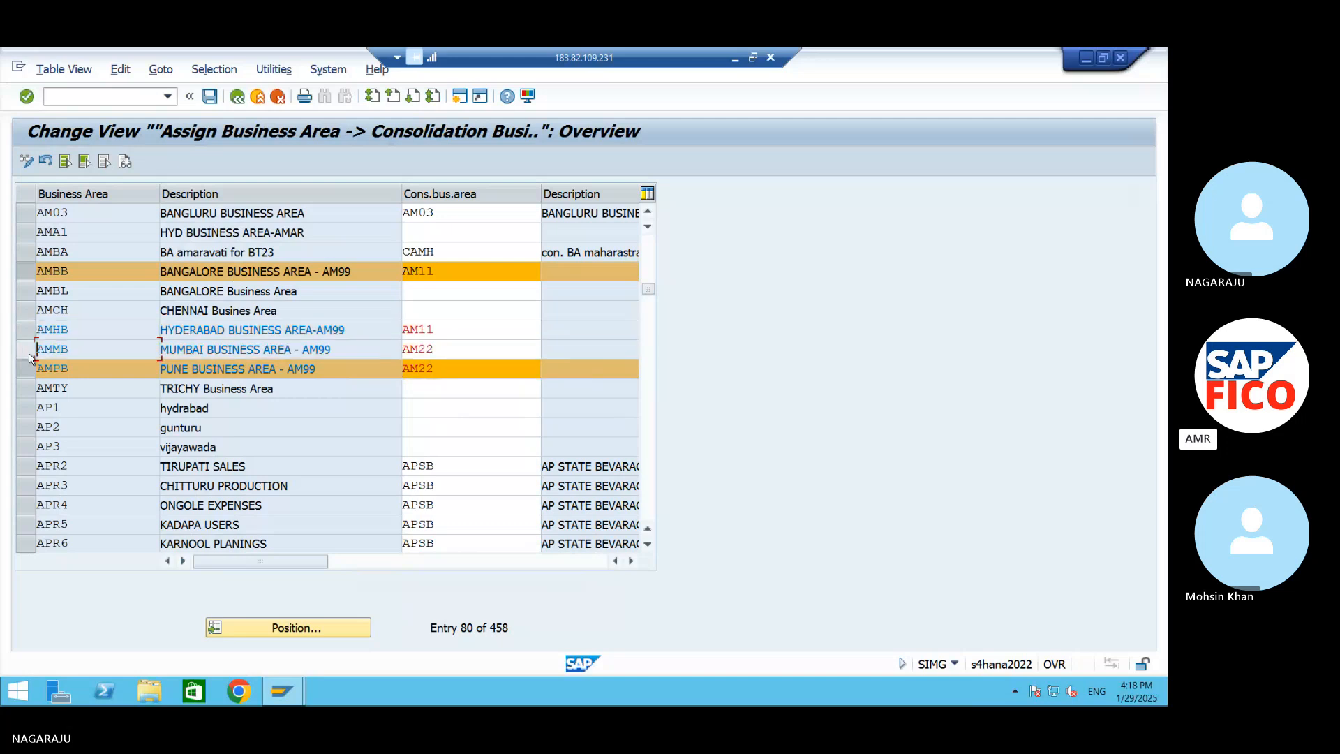
{"action": "left_click", "coordinate": [25, 368]}
{"action": "left_click", "coordinate": [25, 271]}
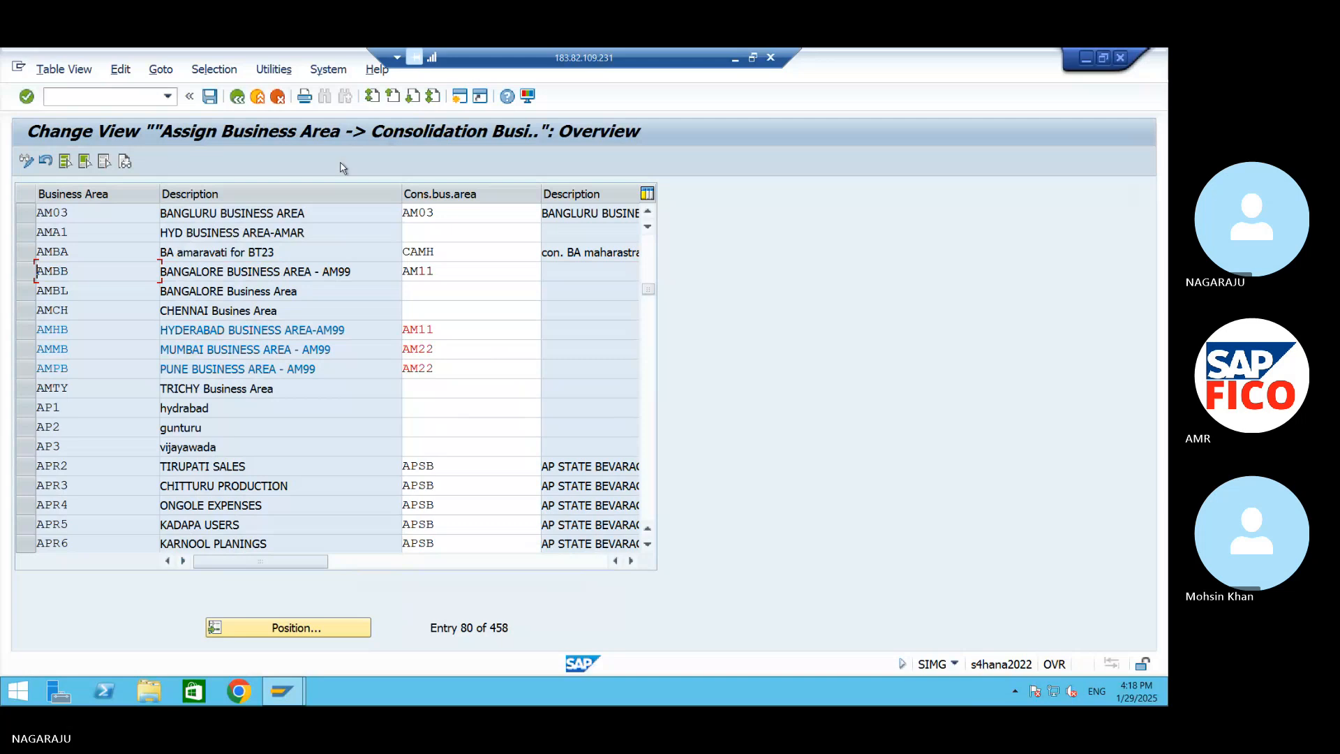
{"action": "left_click", "coordinate": [213, 103]}
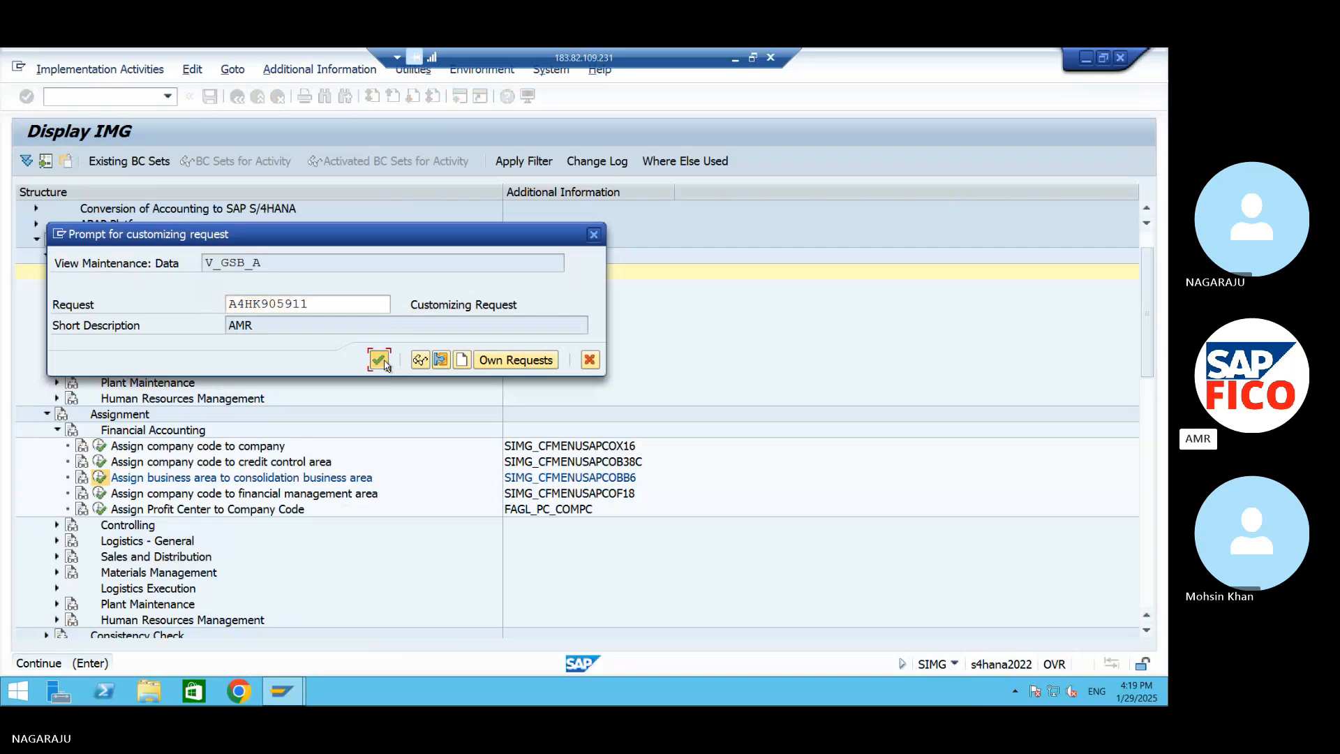
{"action": "left_click", "coordinate": [379, 359]}
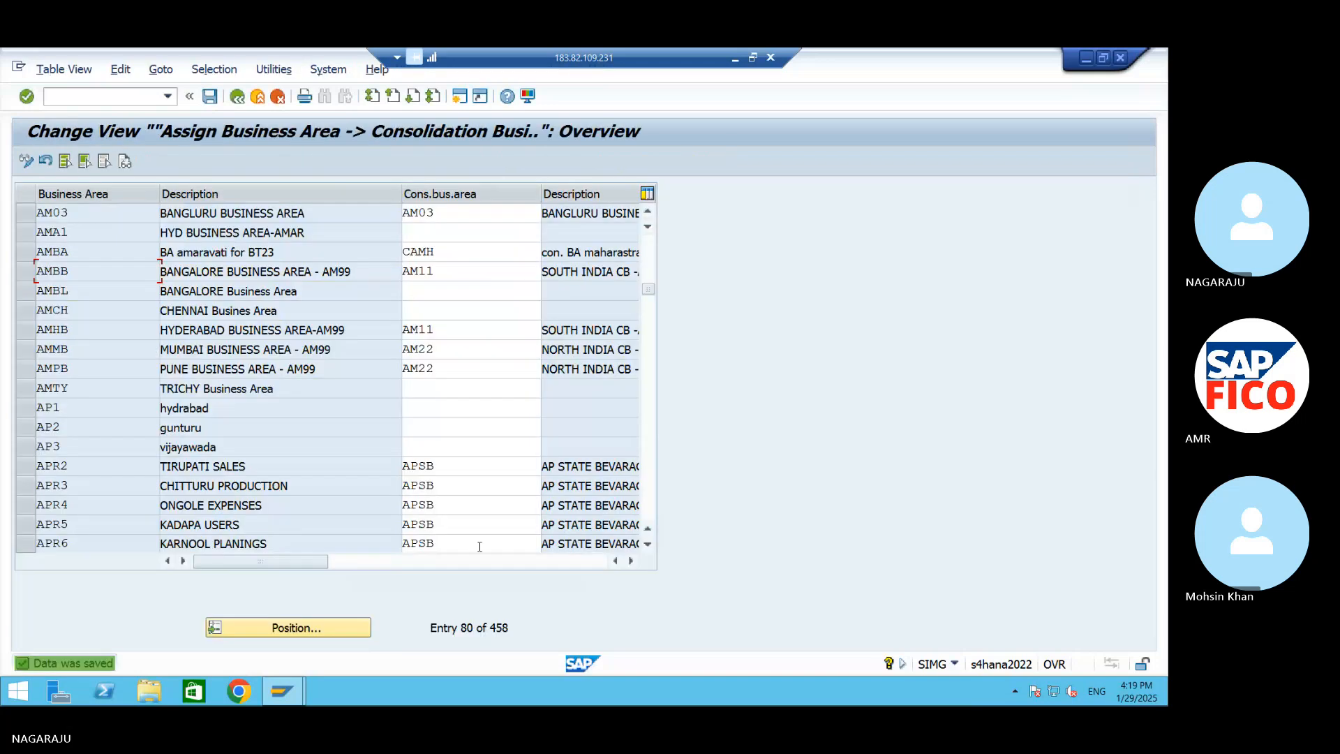
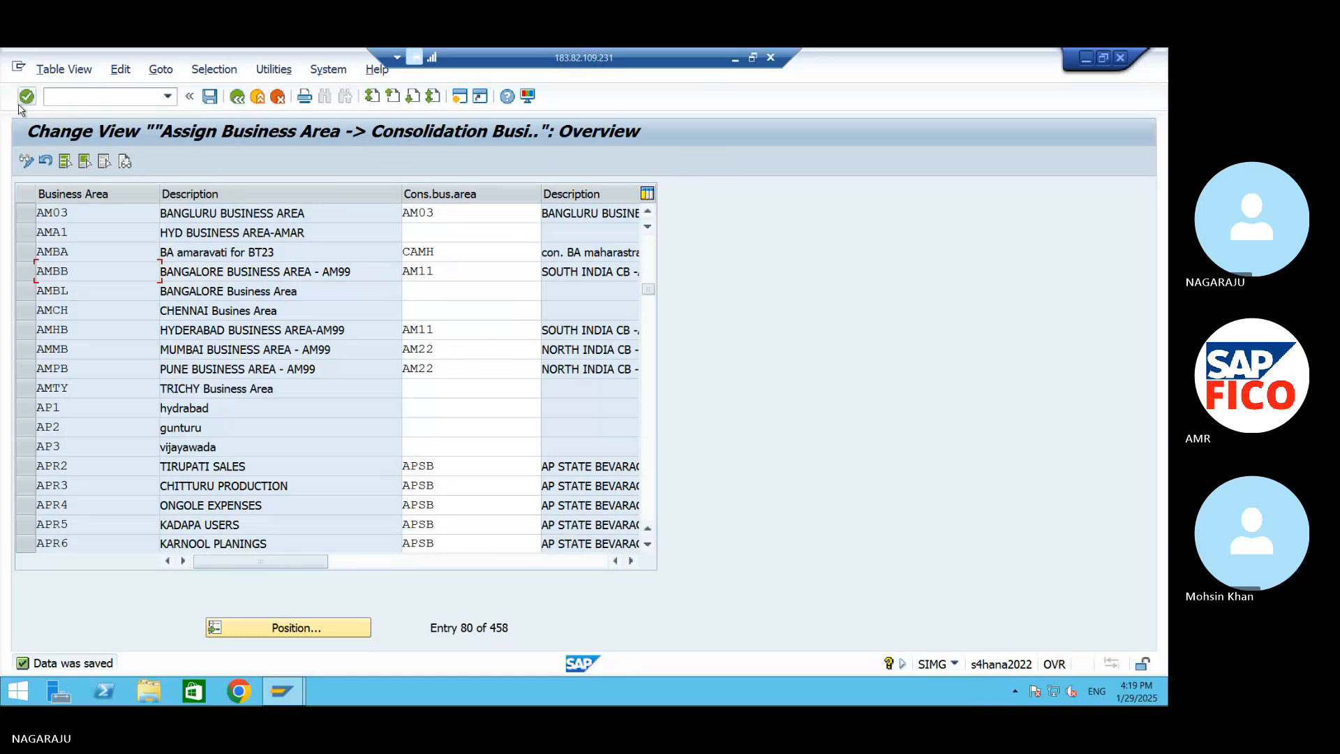
- Leave the business area assignment for the company code to financial management area activity in the IMG, and switch to Word
{"action": "left_click", "coordinate": [237, 97]}
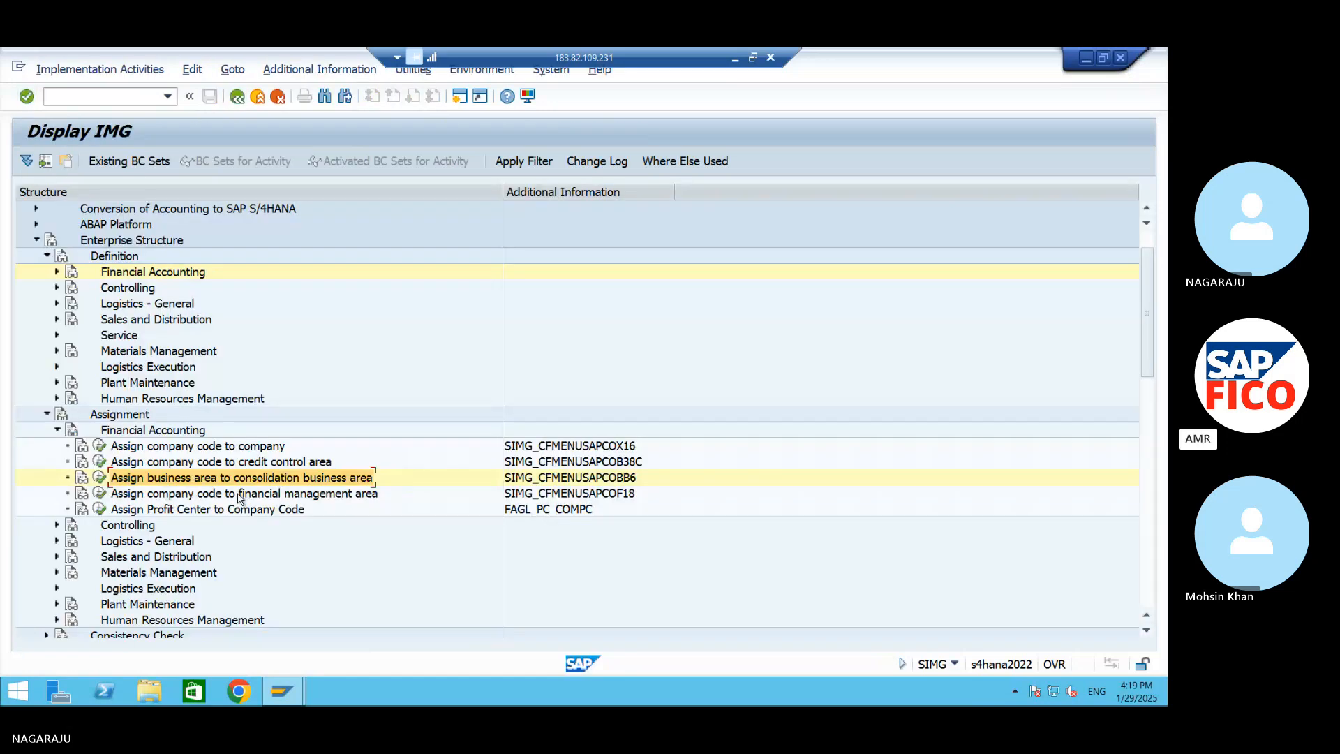
{"action": "left_click", "coordinate": [176, 496]}
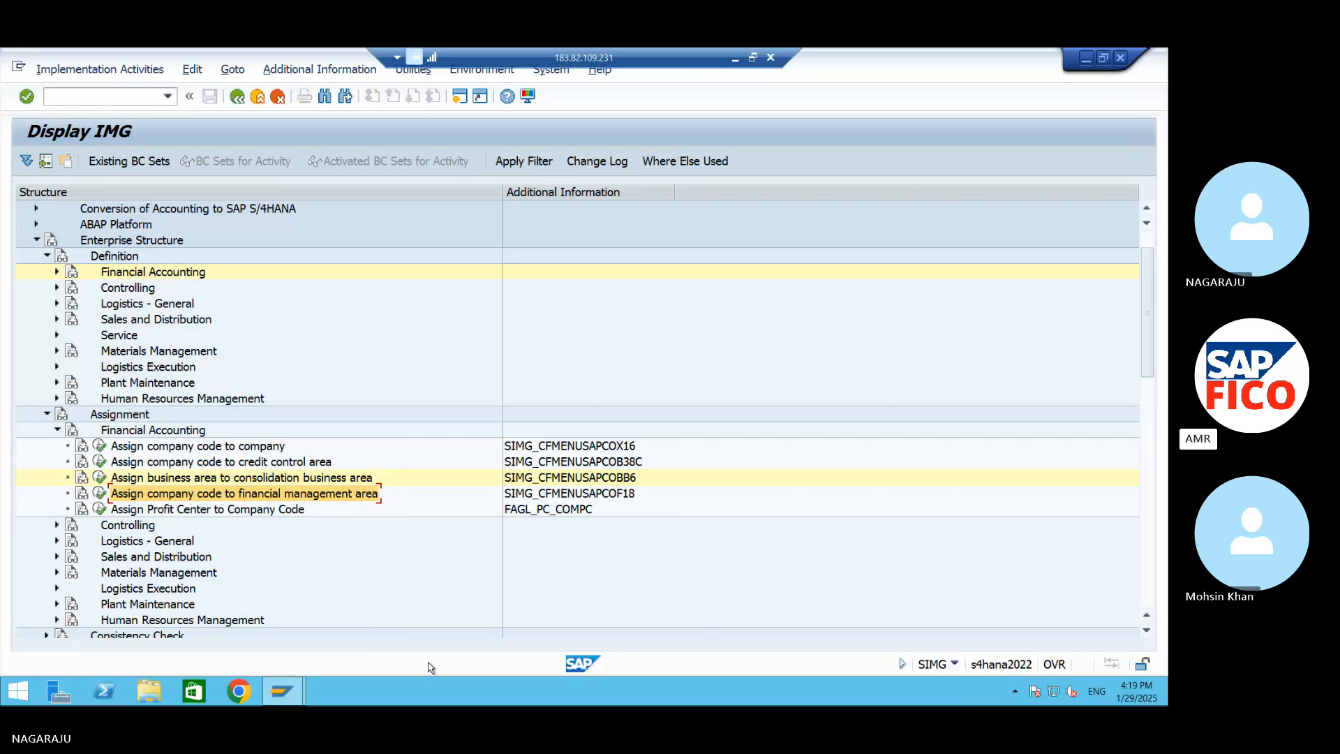
{"action": "left_click", "coordinate": [1086, 60]}
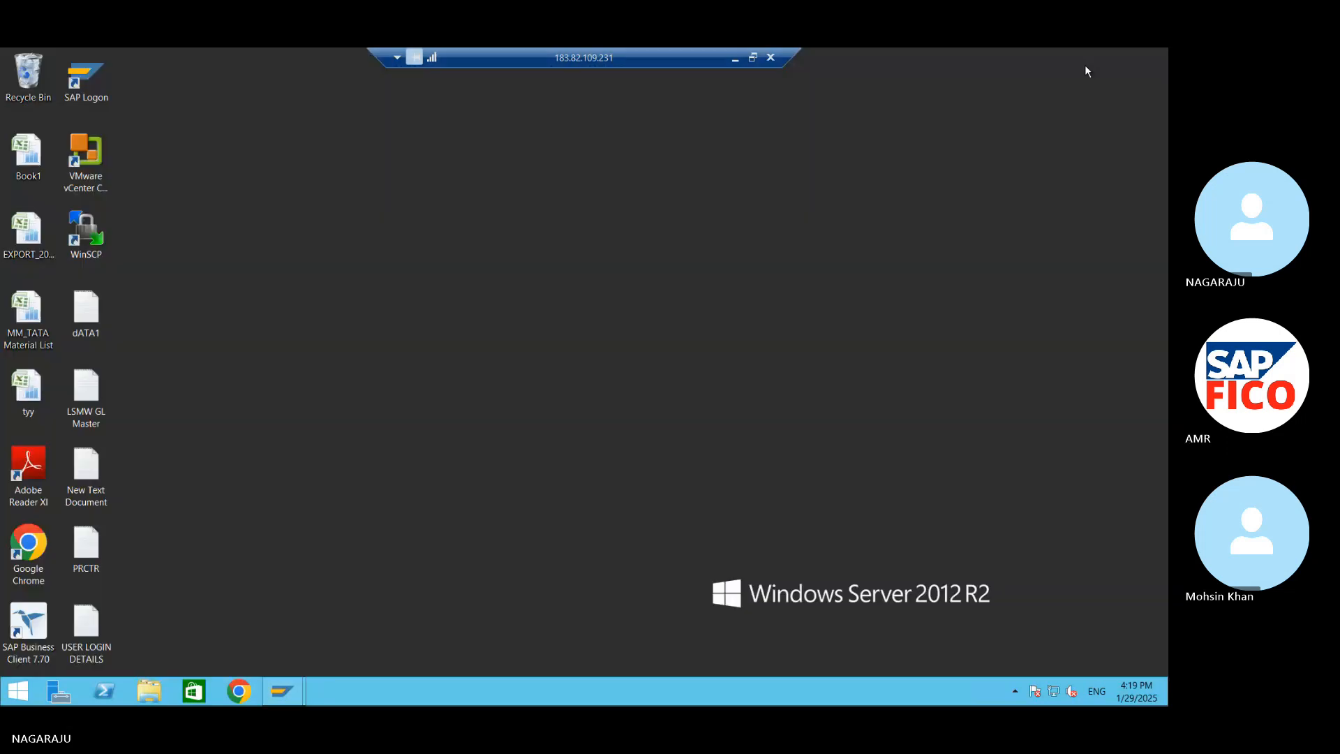
{"action": "left_click", "coordinate": [735, 58]}
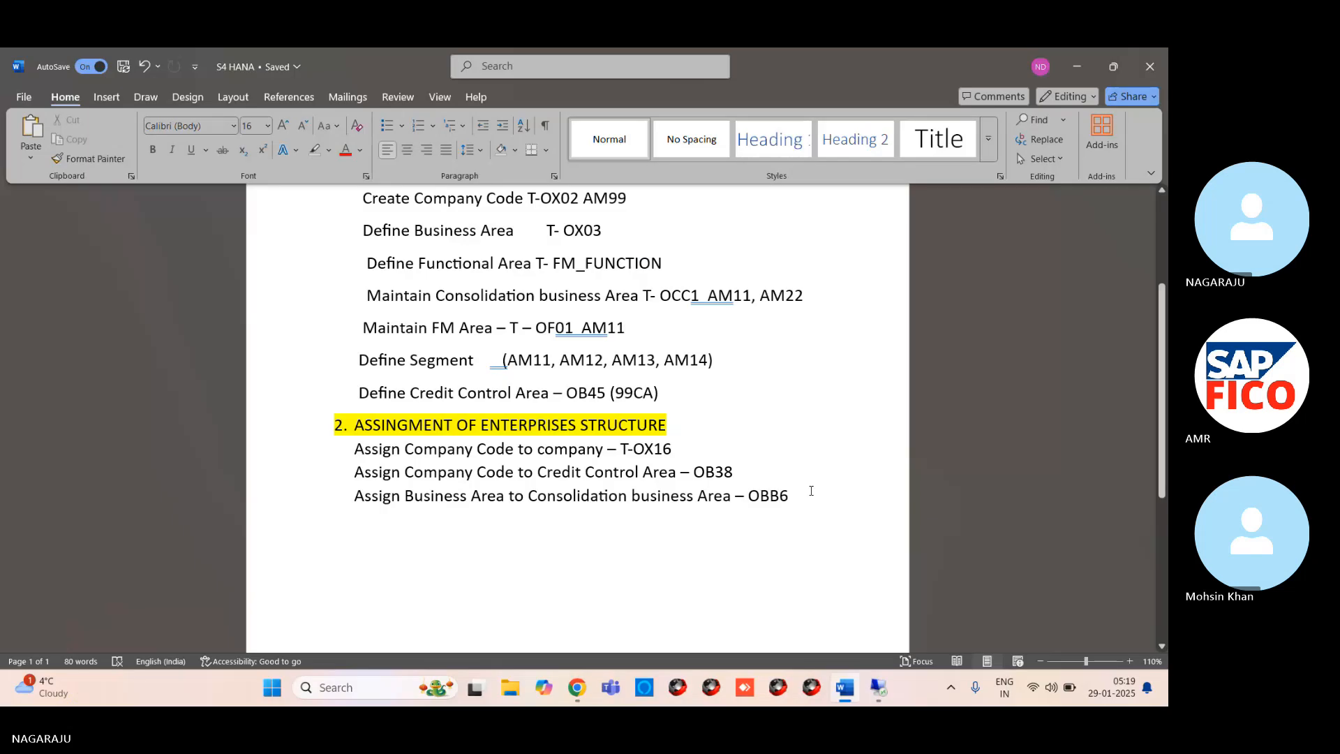
- Copy the credit control area assignment line to a new line below the OBB6 entry and trim it to "Assign Company Code to"
{"action": "left_click", "coordinate": [811, 491]}
{"action": "key", "text": "Return"}
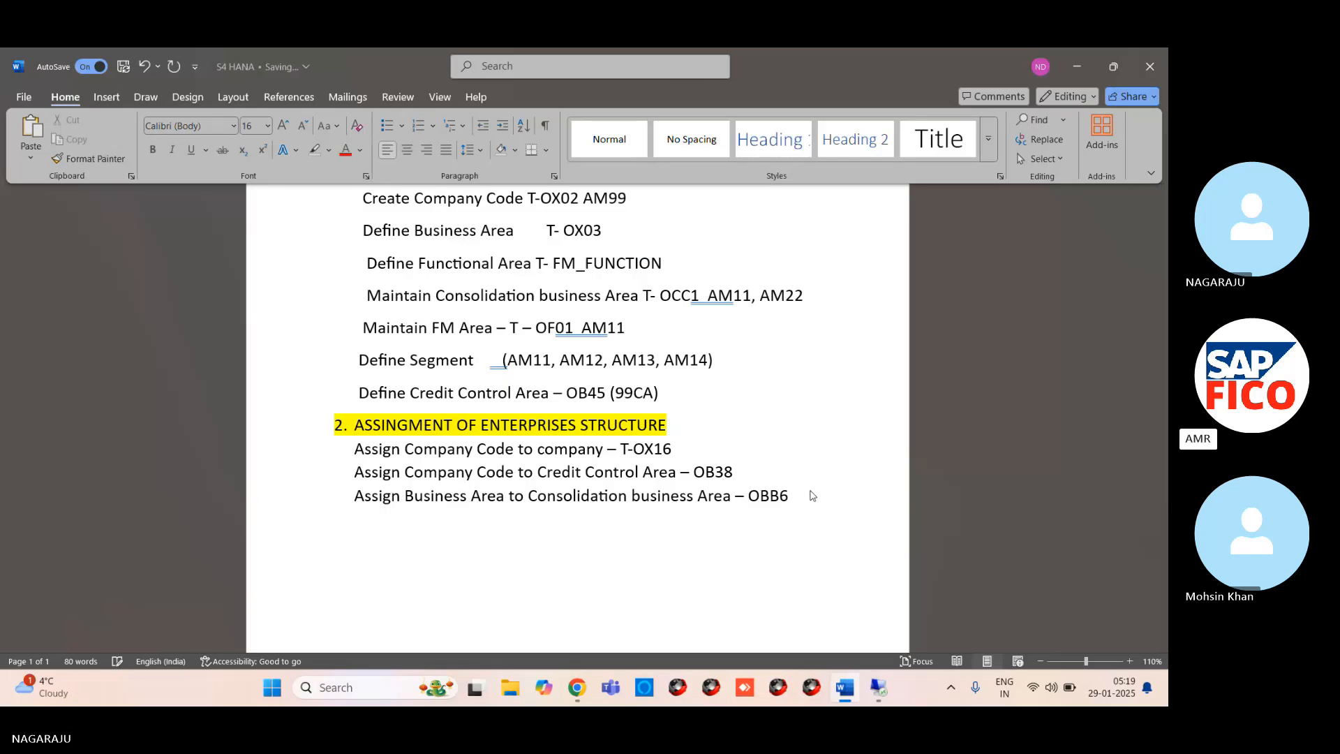
{"action": "mouse_move", "coordinate": [354, 498]}
{"action": "left_mouse_down"}
{"action": "mouse_move", "coordinate": [522, 502]}
{"action": "mouse_move", "coordinate": [359, 520]}
{"action": "left_mouse_up"}
{"action": "left_click_drag", "start_coordinate": [354, 473], "coordinate": [745, 466]}
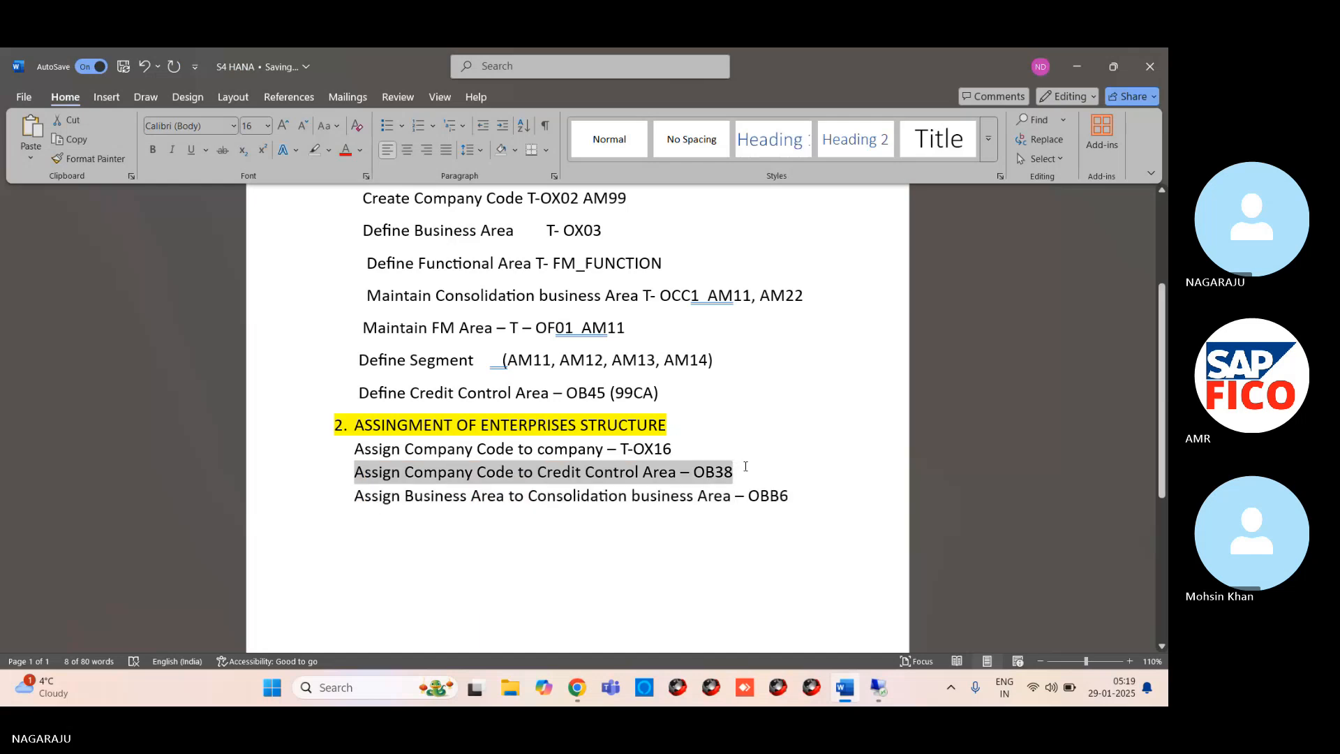
{"action": "left_click", "coordinate": [375, 512]}
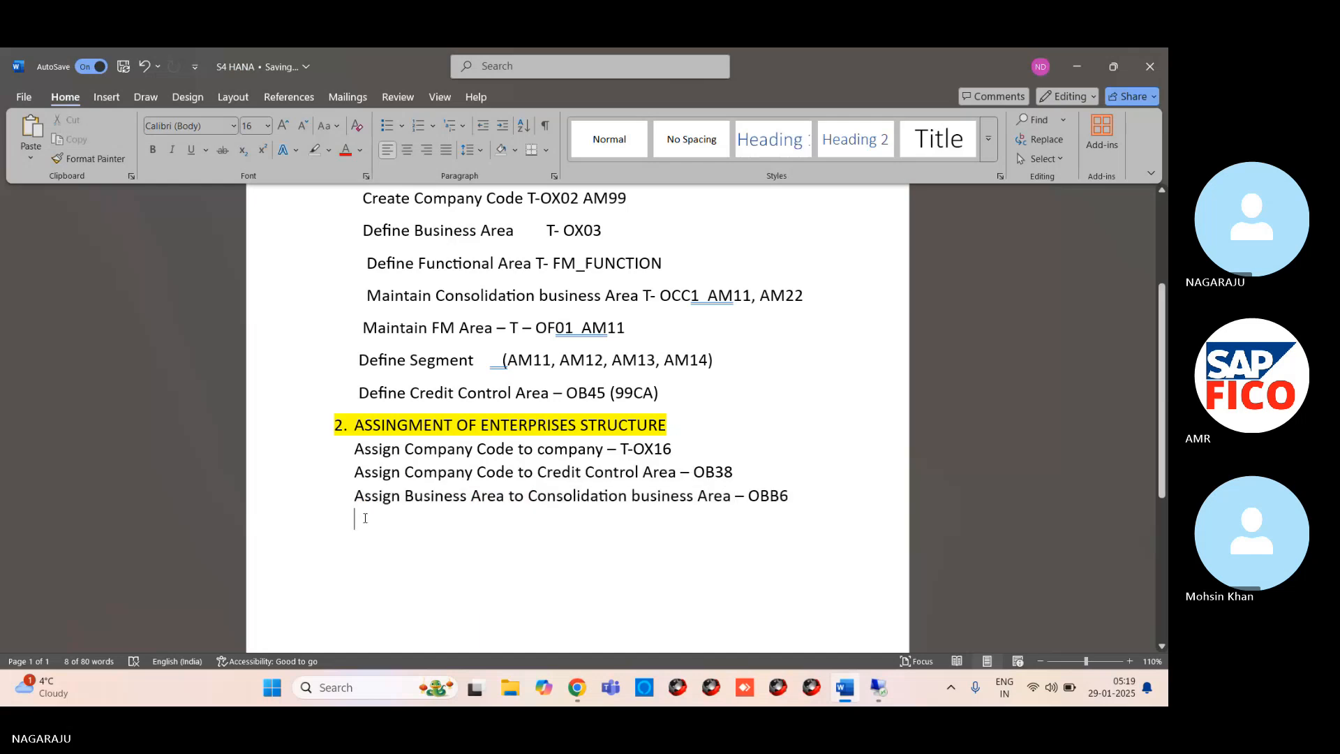
{"action": "type", "text": "Assign Company Code to Credit Control Area – OB38"}
{"action": "key", "text": "BackSpace"}
{"action": "key", "text": "BackSpace"}
{"action": "key", "text": "BackSpace"}
{"action": "key", "text": "BackSpace"}
{"action": "key", "text": "BackSpace"}
{"action": "key", "text": "BackSpace"}
{"action": "key", "text": "BackSpace"}
{"action": "key", "text": "BackSpace"}
{"action": "key", "text": "BackSpace"}
{"action": "key", "text": "BackSpace"}
{"action": "key", "text": "BackSpace"}
{"action": "key", "text": "BackSpace"}
{"action": "key", "text": "BackSpace"}
{"action": "key", "text": "BackSpace"}
{"action": "key", "text": "BackSpace"}
{"action": "key", "text": "BackSpace"}
{"action": "key", "text": "BackSpace"}
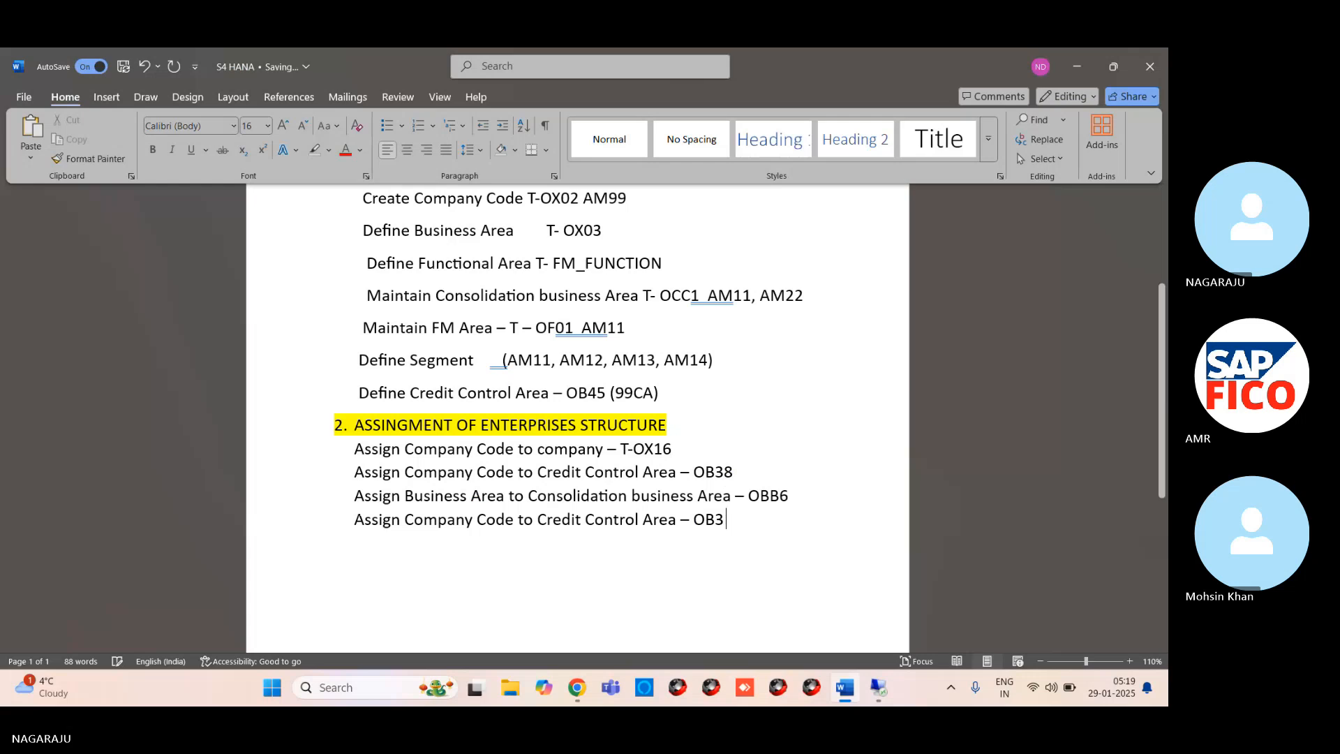
{"action": "key", "text": "BackSpace"}
{"action": "key", "text": "BackSpace"}
{"action": "key", "text": "BackSpace"}
{"action": "key", "text": "BackSpace"}
{"action": "key", "text": "BackSpace"}
{"action": "key", "text": "BackSpace"}
{"action": "key", "text": "BackSpace"}
{"action": "key", "text": "BackSpace"}
{"action": "key", "text": "BackSpace"}
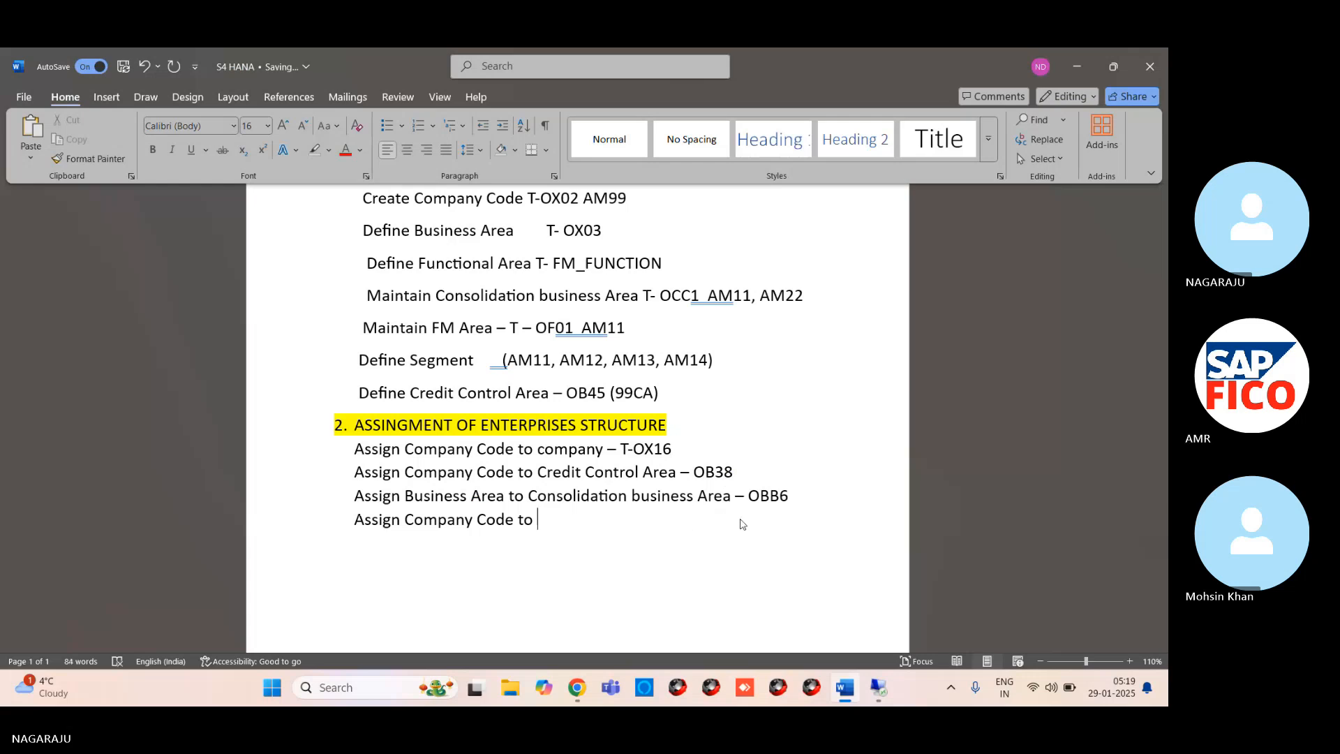
- Complete the new line to read "Assign Company Code to Financial Management Area -"
{"action": "type", "text": "Finanacial "}
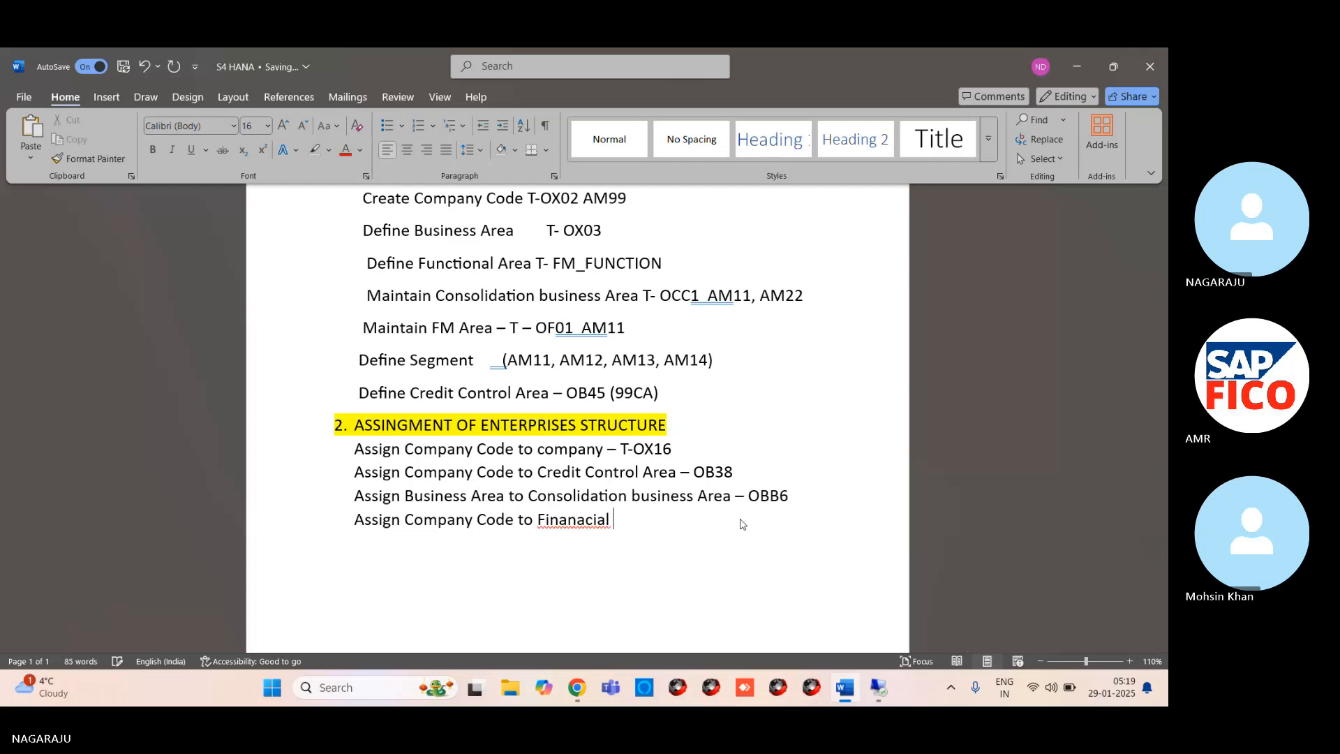
{"action": "type", "text": "mana"}
{"action": "key", "text": "BackSpace"}
{"action": "key", "text": "BackSpace"}
{"action": "key", "text": "BackSpace"}
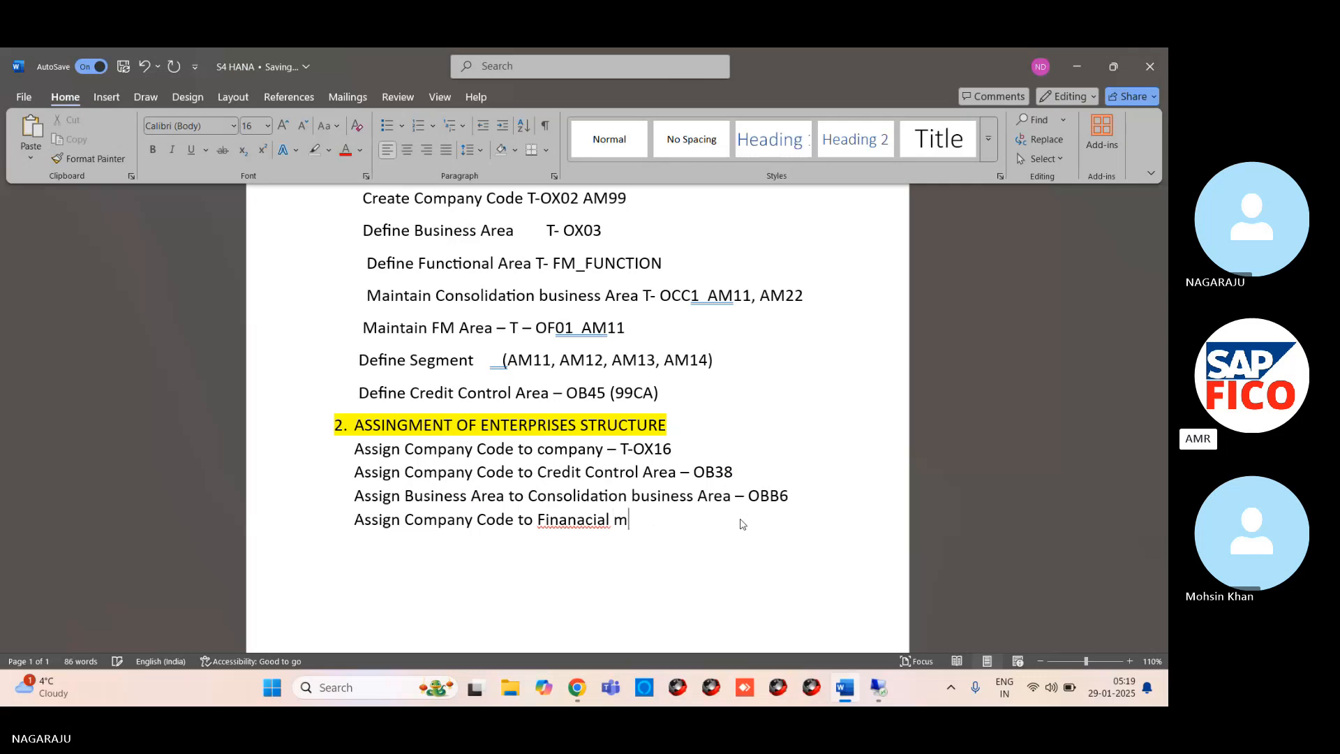
{"action": "key", "text": "BackSpace"}
{"action": "key", "text": "BackSpace"}
{"action": "key", "text": "BackSpace"}
{"action": "key", "text": "BackSpace"}
{"action": "key", "text": "BackSpace"}
{"action": "key", "text": "BackSpace"}
{"action": "key", "text": "BackSpace"}
{"action": "type", "text": "cial"}
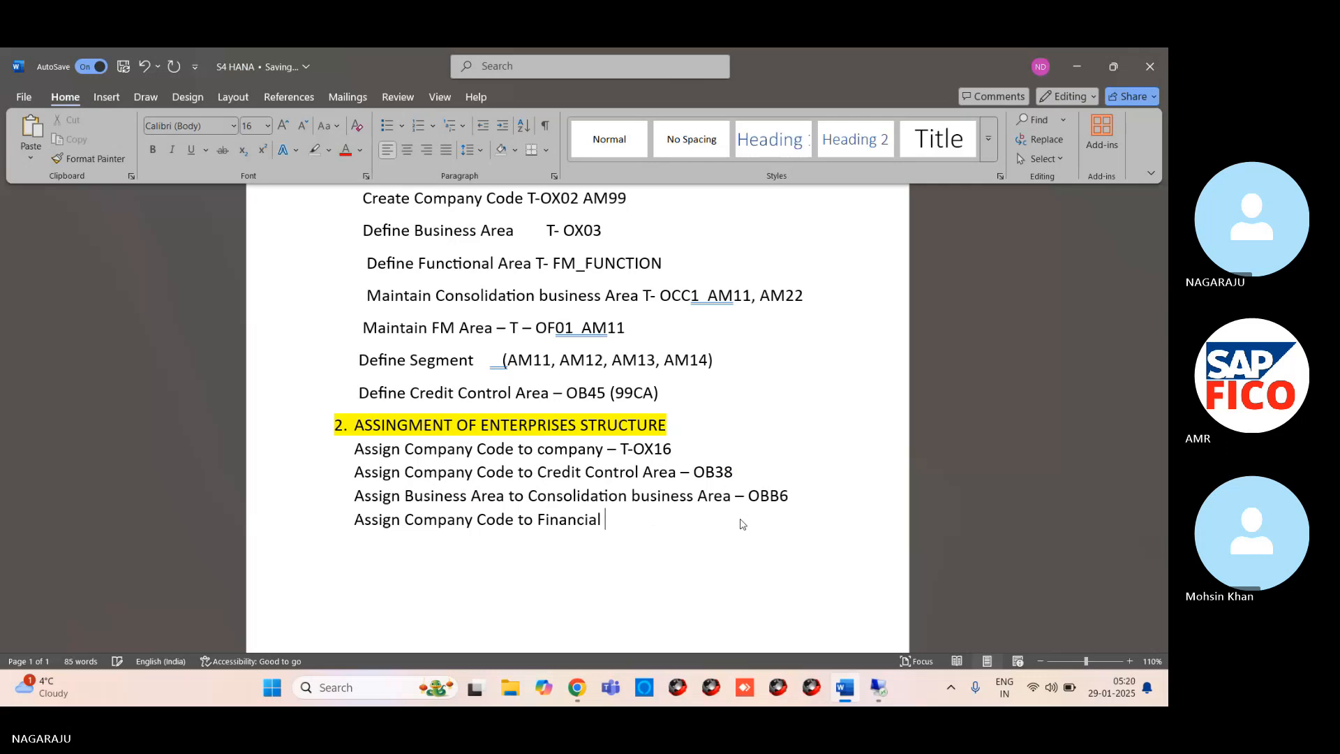
{"action": "type", "text": " Management Area -"}
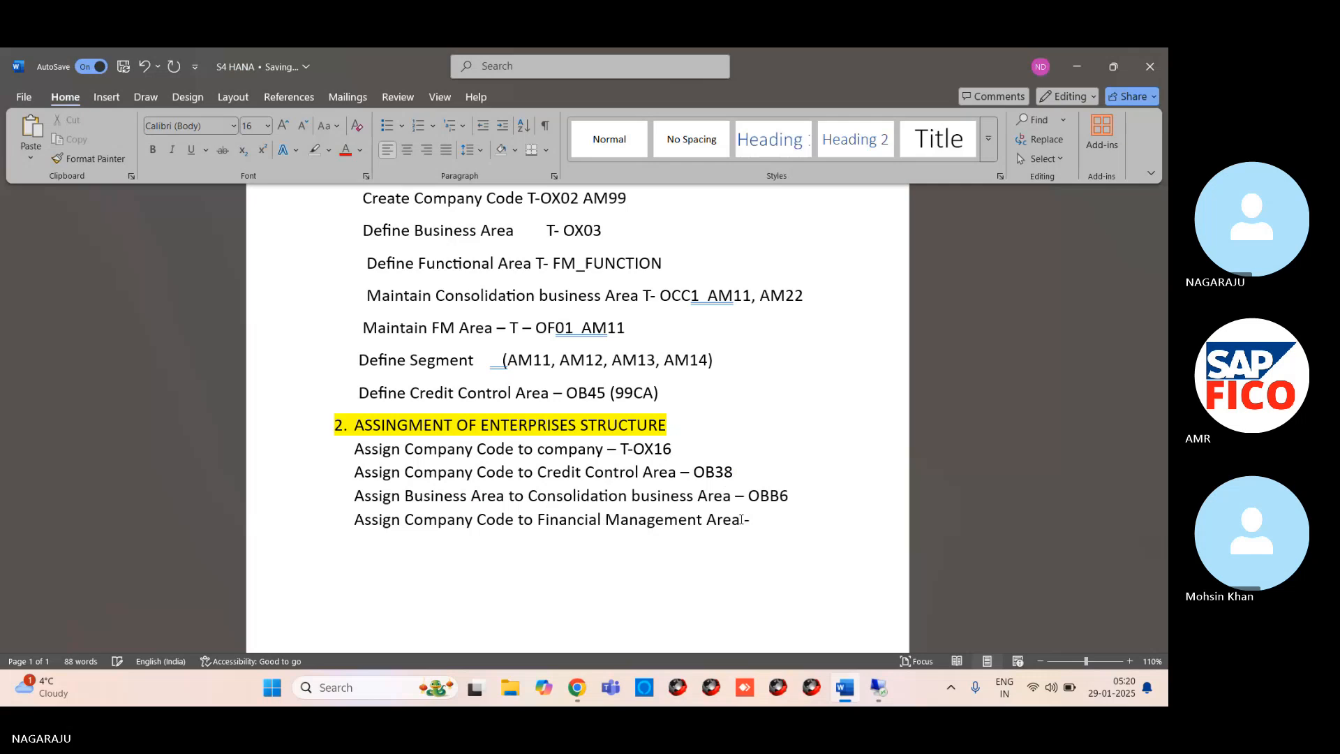
- Check the activity's transaction code in SAP and add OF18 at the end of the new line in Word
{"action": "key", "text": "alt+Tab"}
{"action": "key", "text": "alt"}
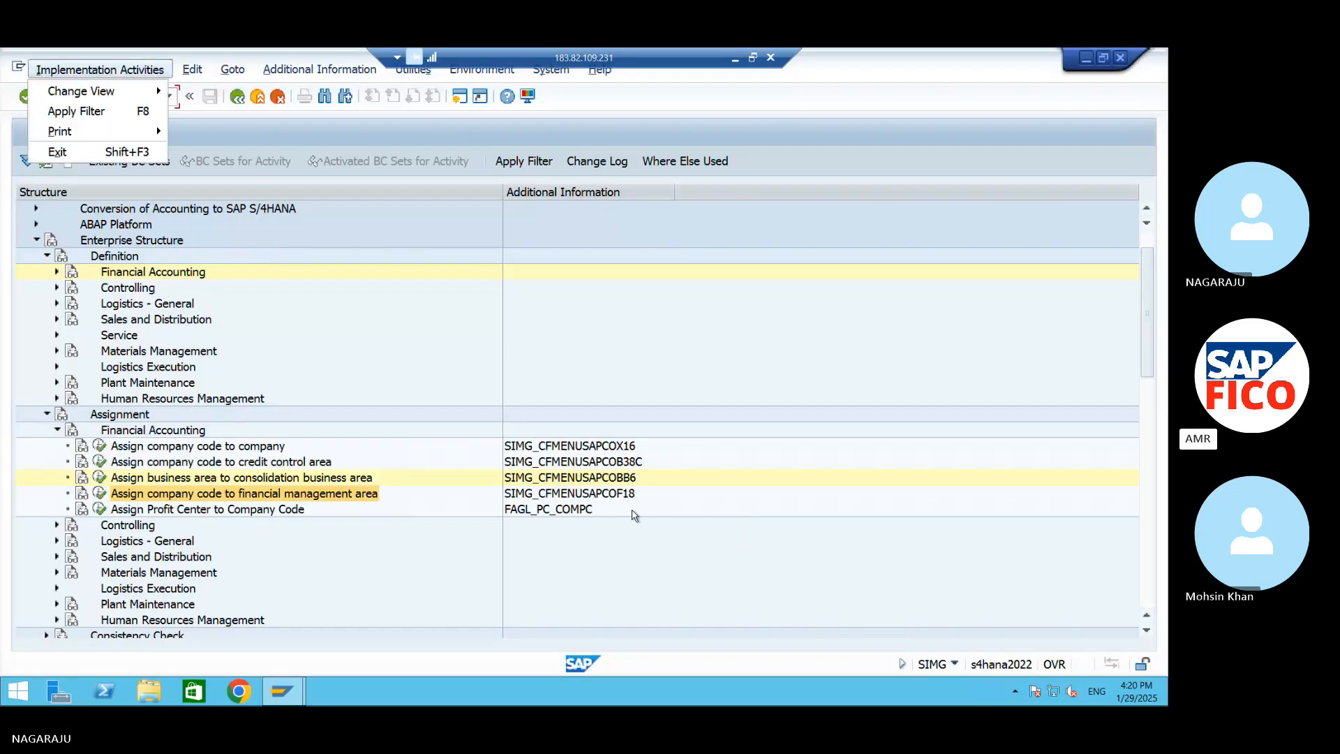
{"action": "key", "text": "alt+Tab"}
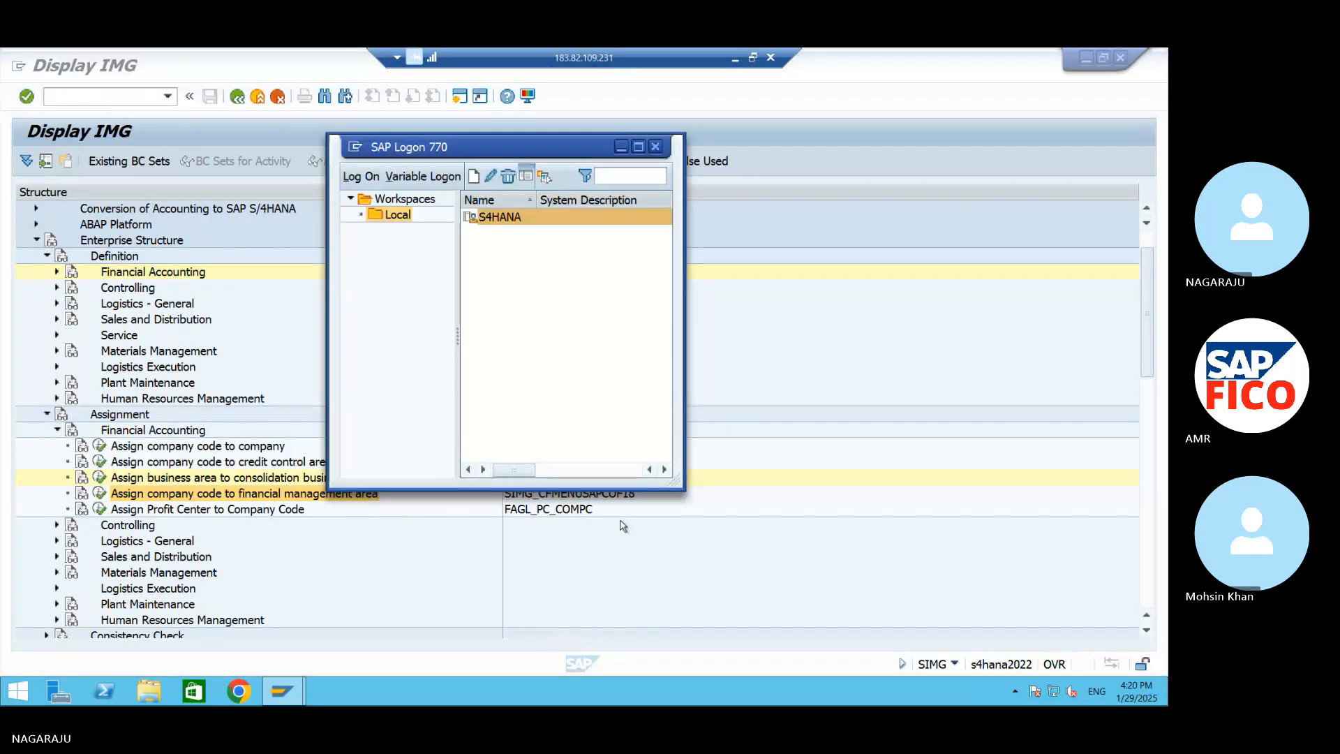
{"action": "key", "text": "alt+Tab"}
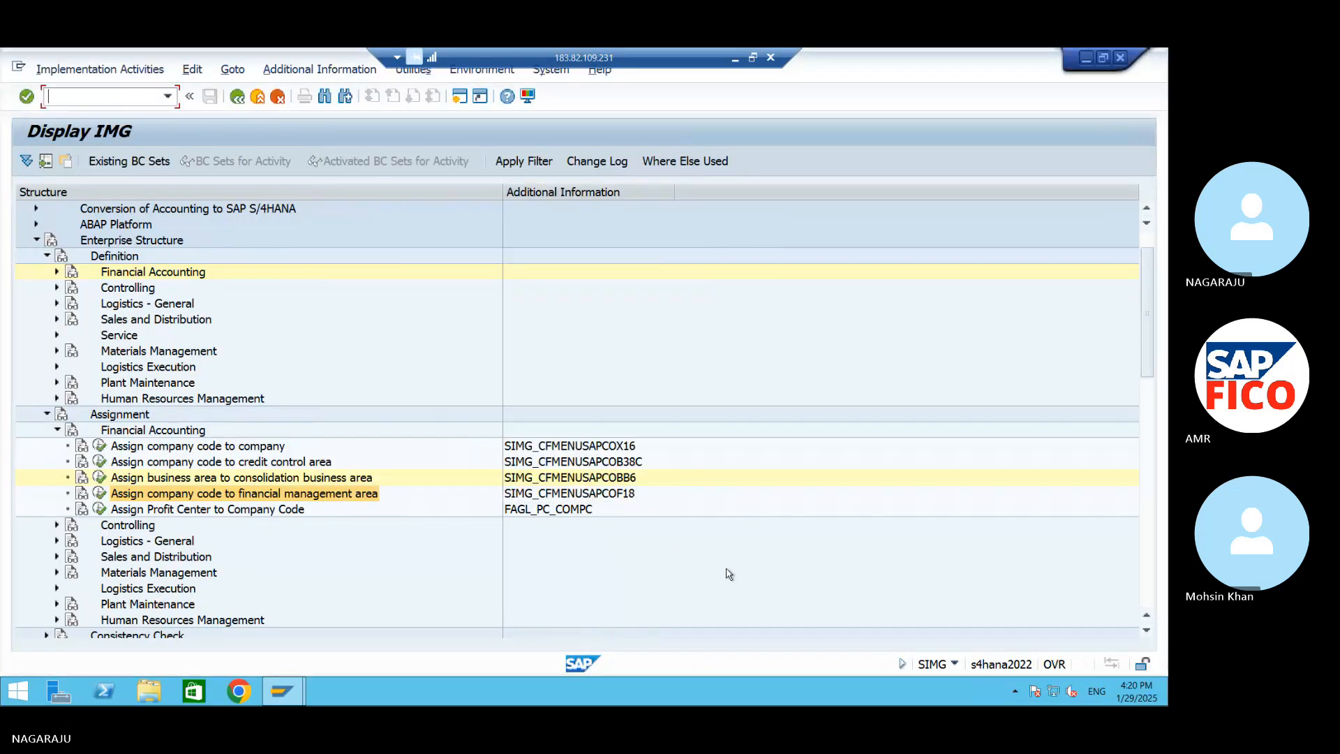
{"action": "left_click", "coordinate": [1086, 57]}
{"action": "left_click", "coordinate": [736, 57]}
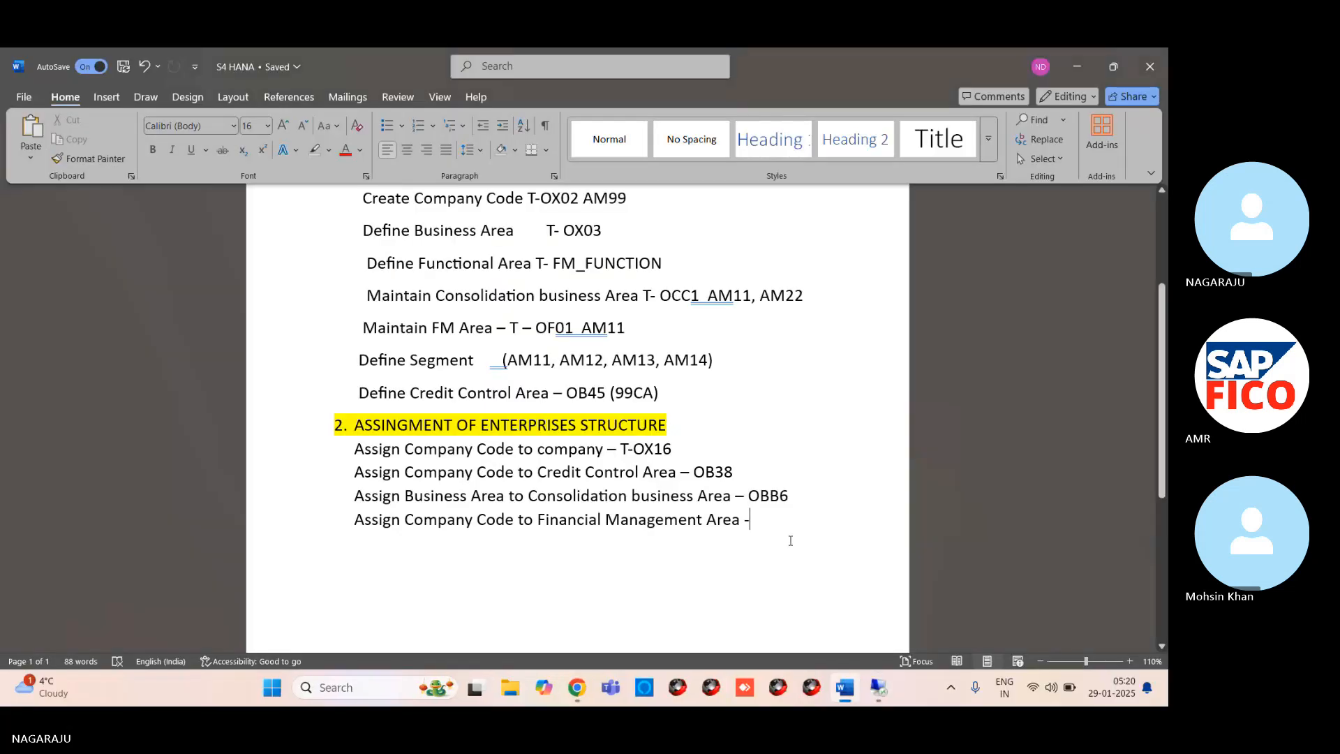
{"action": "type", "text": "OF18"}
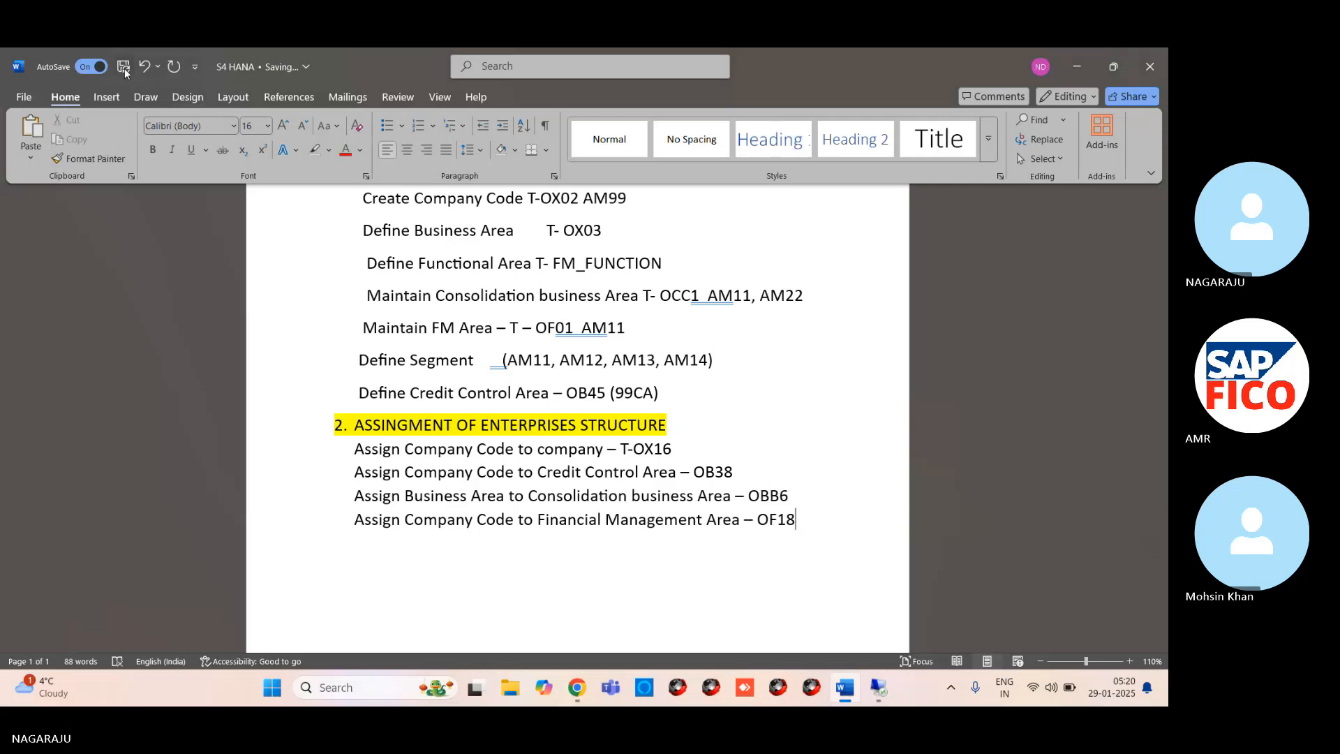
- Return to the SAP IMG and open the activity for assigning company code to financial management area
{"action": "left_click", "coordinate": [877, 694]}
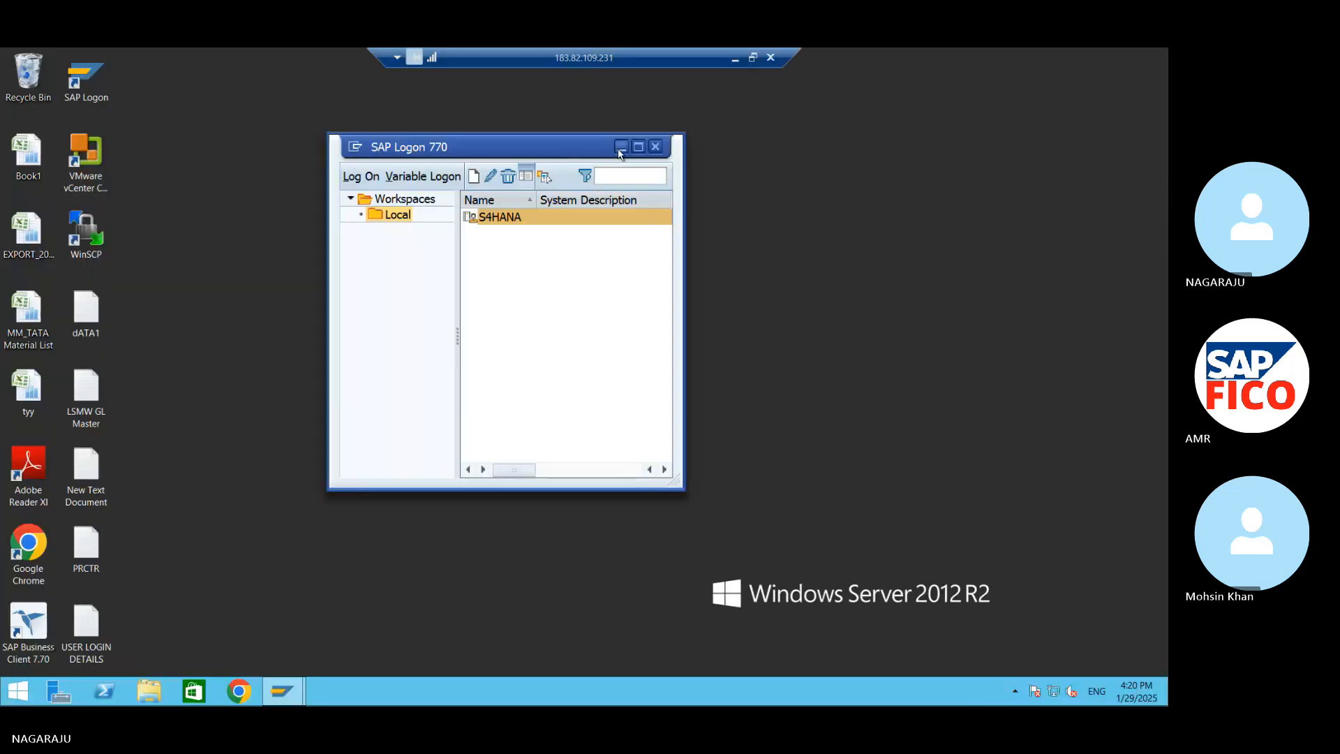
{"action": "left_click", "coordinate": [278, 690]}
{"action": "mouse_move", "coordinate": [277, 690]}
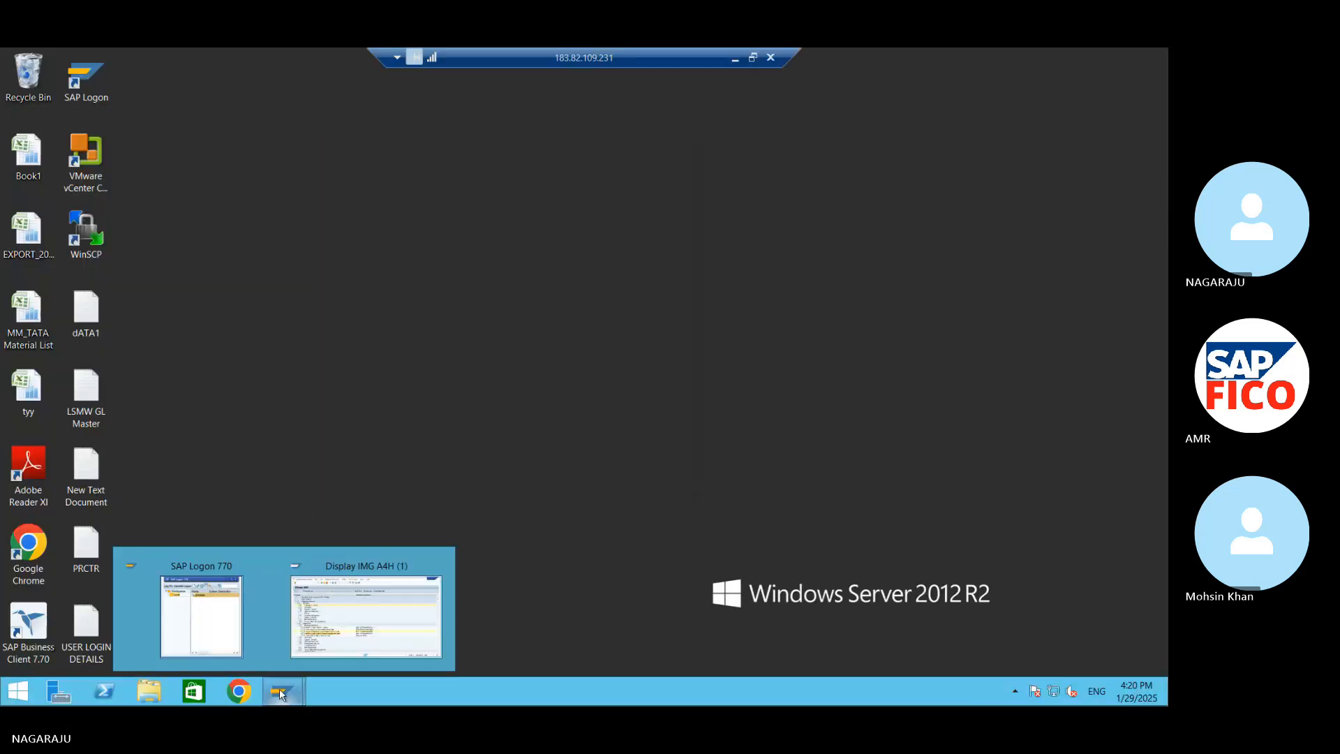
{"action": "left_click", "coordinate": [347, 614]}
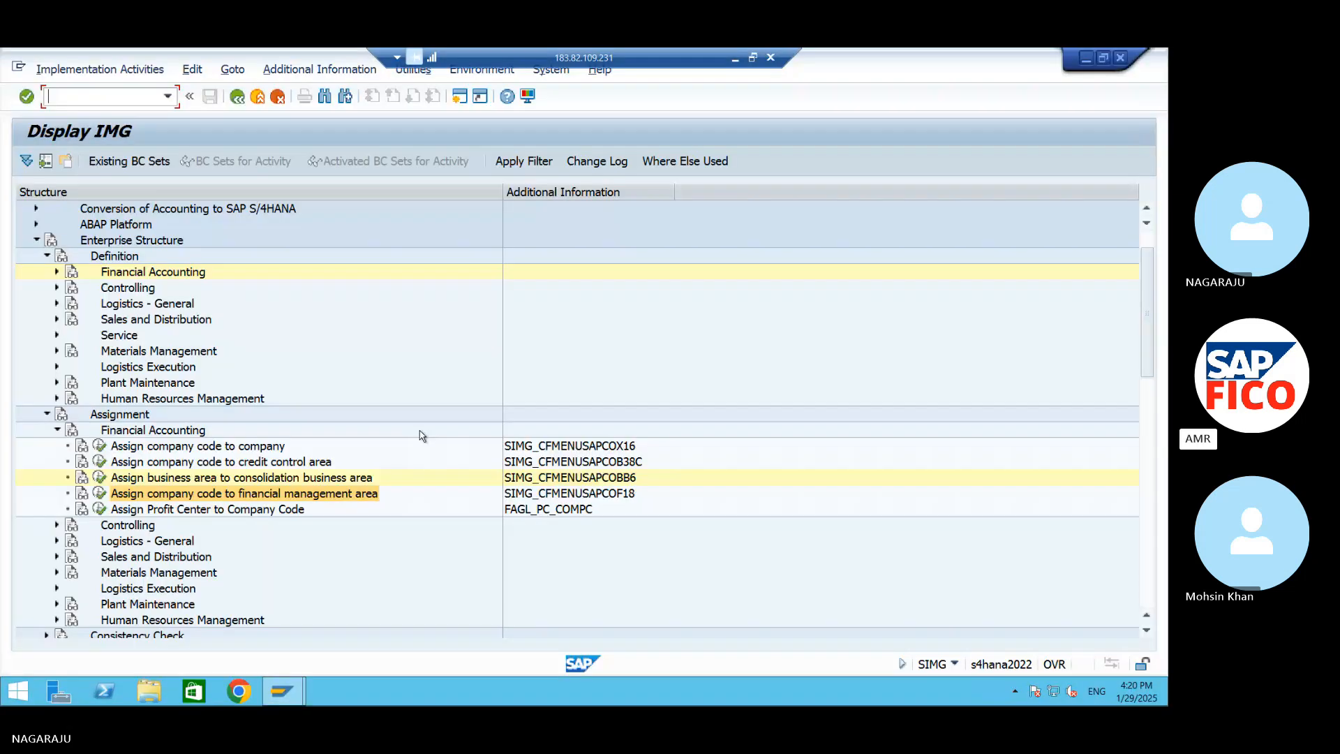
{"action": "left_click", "coordinate": [98, 495]}
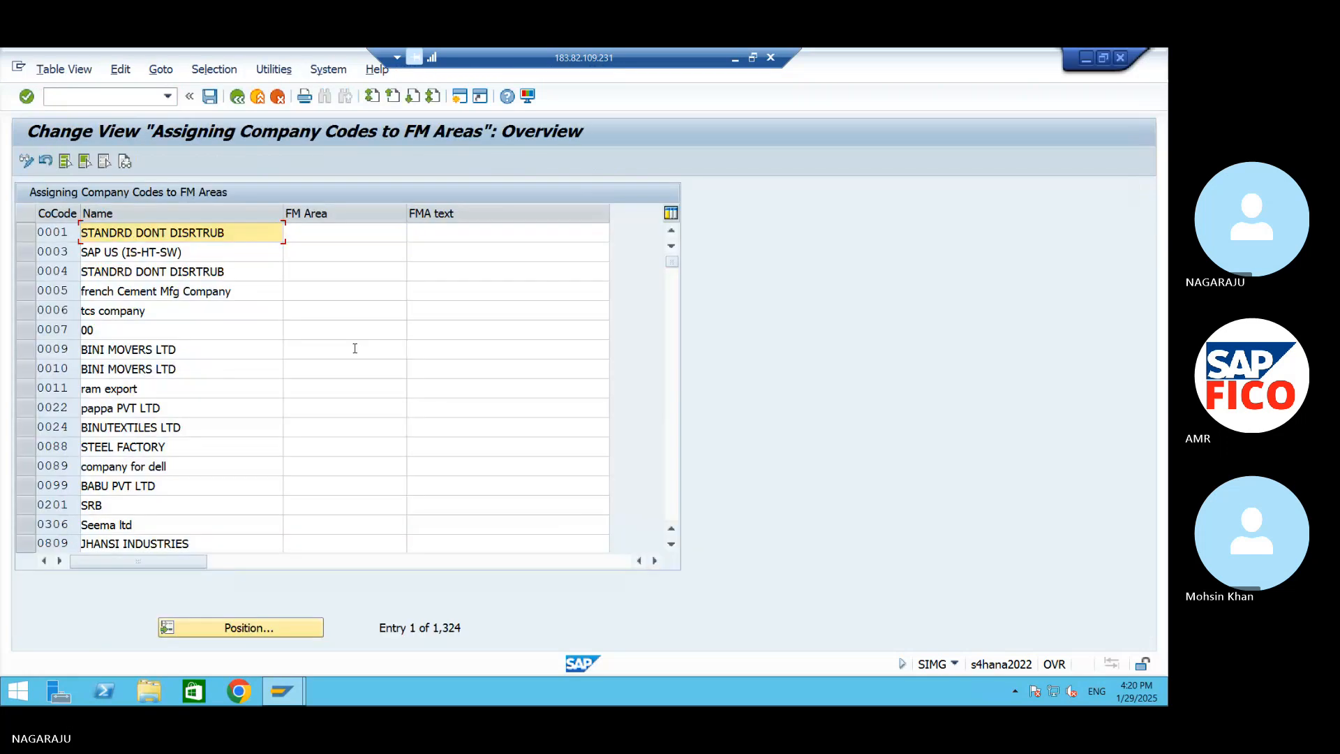
- Position the FM area assignment list at company code AM99 and select its row
{"action": "left_click", "coordinate": [304, 629]}
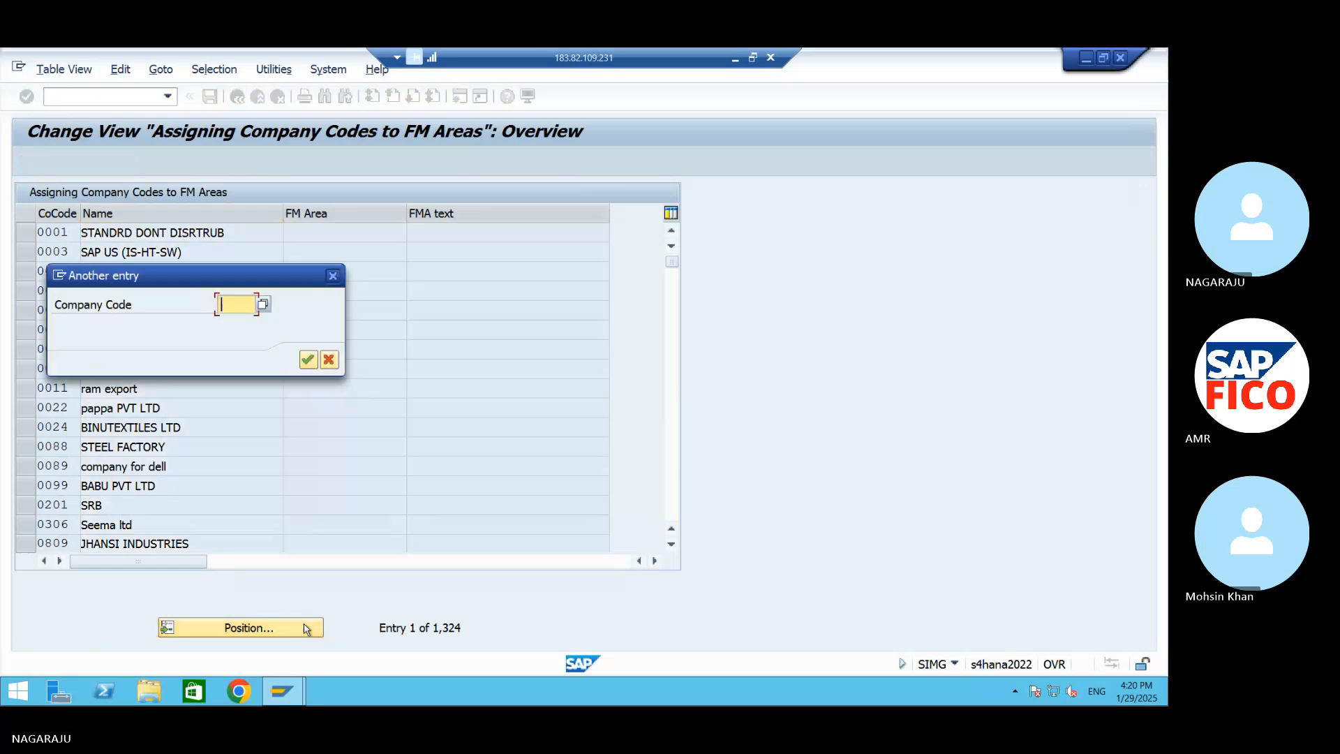
{"action": "type", "text": "AM99"}
{"action": "key", "text": "Return"}
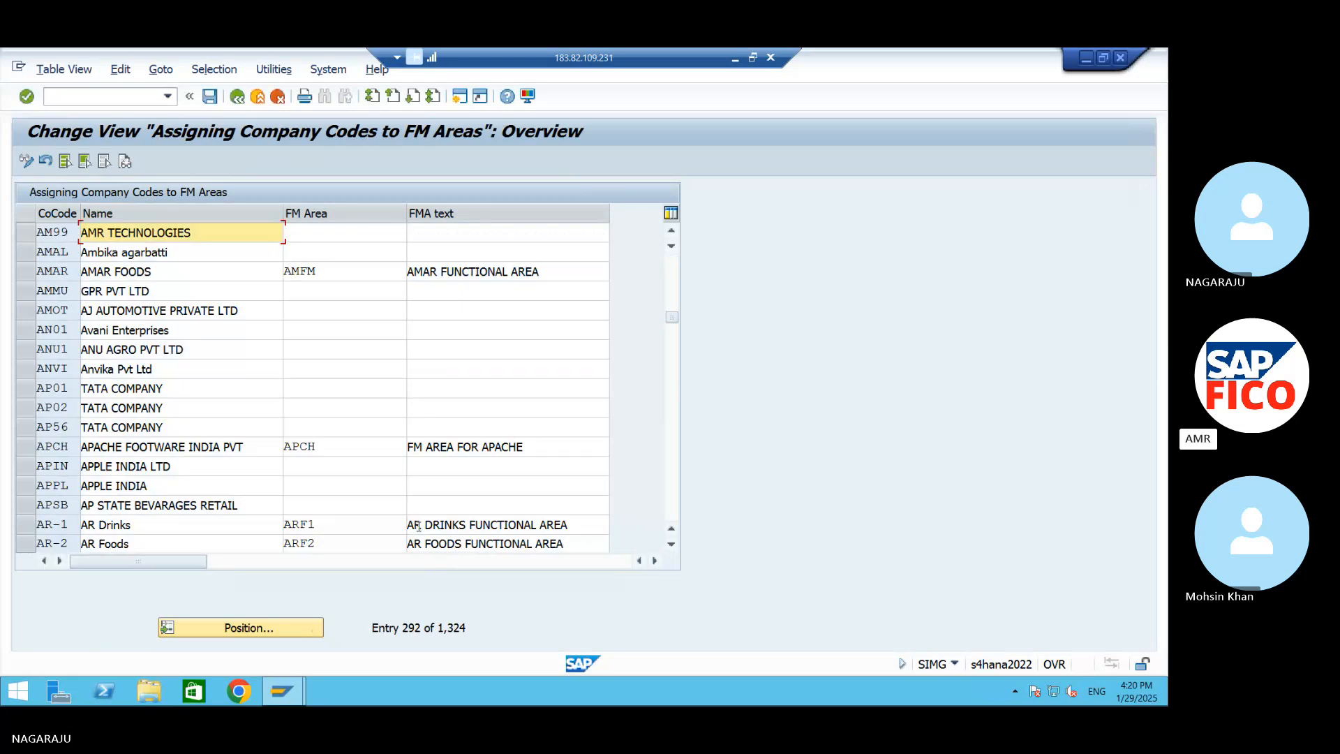
{"action": "left_click", "coordinate": [27, 233]}
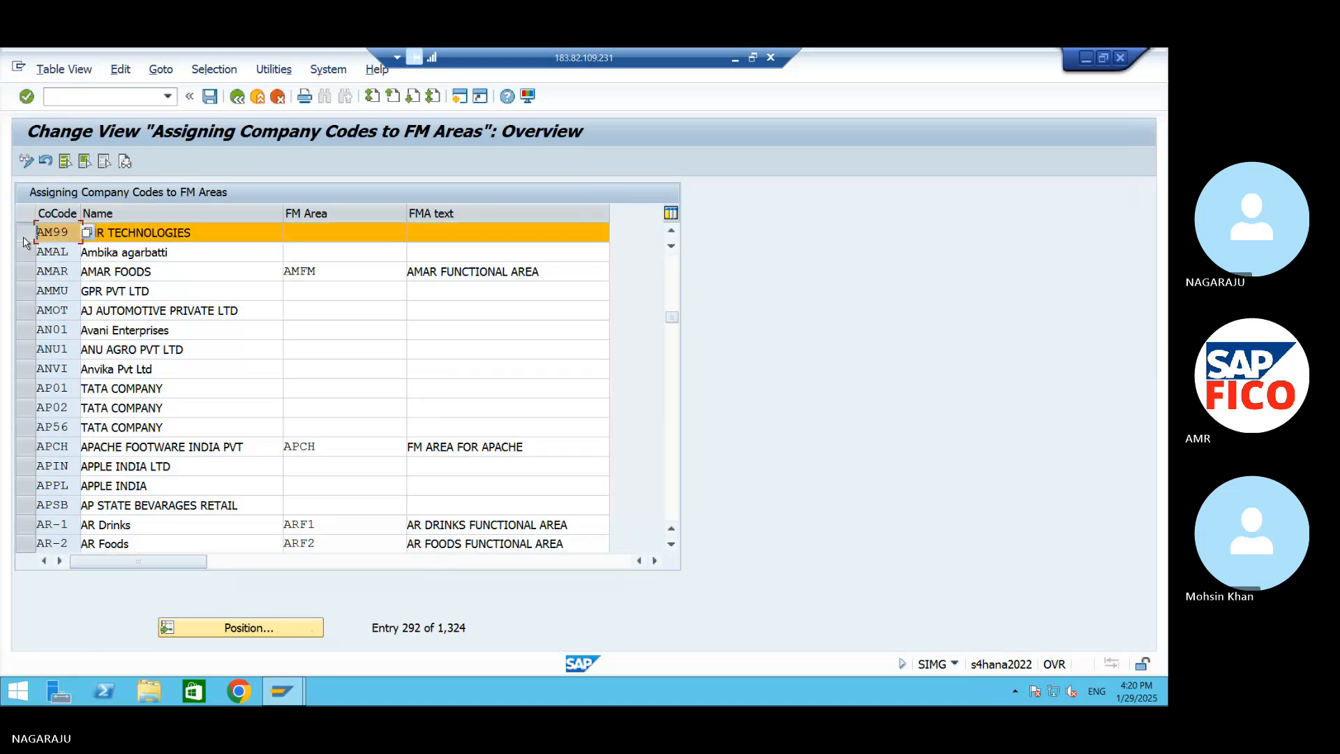
{"action": "left_click", "coordinate": [265, 232]}
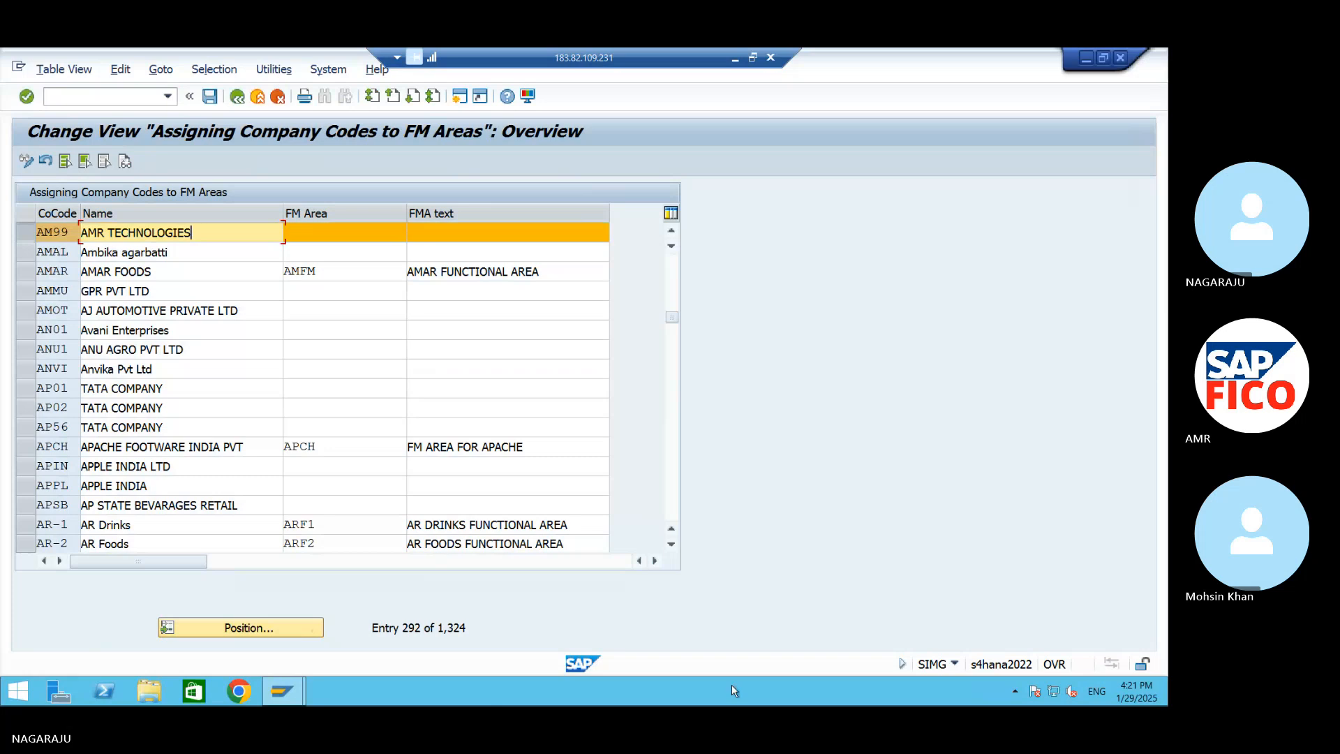
- Switch to Word and look up the FM area code in the Maintain FM Area line of the notes
{"action": "left_click", "coordinate": [1086, 57]}
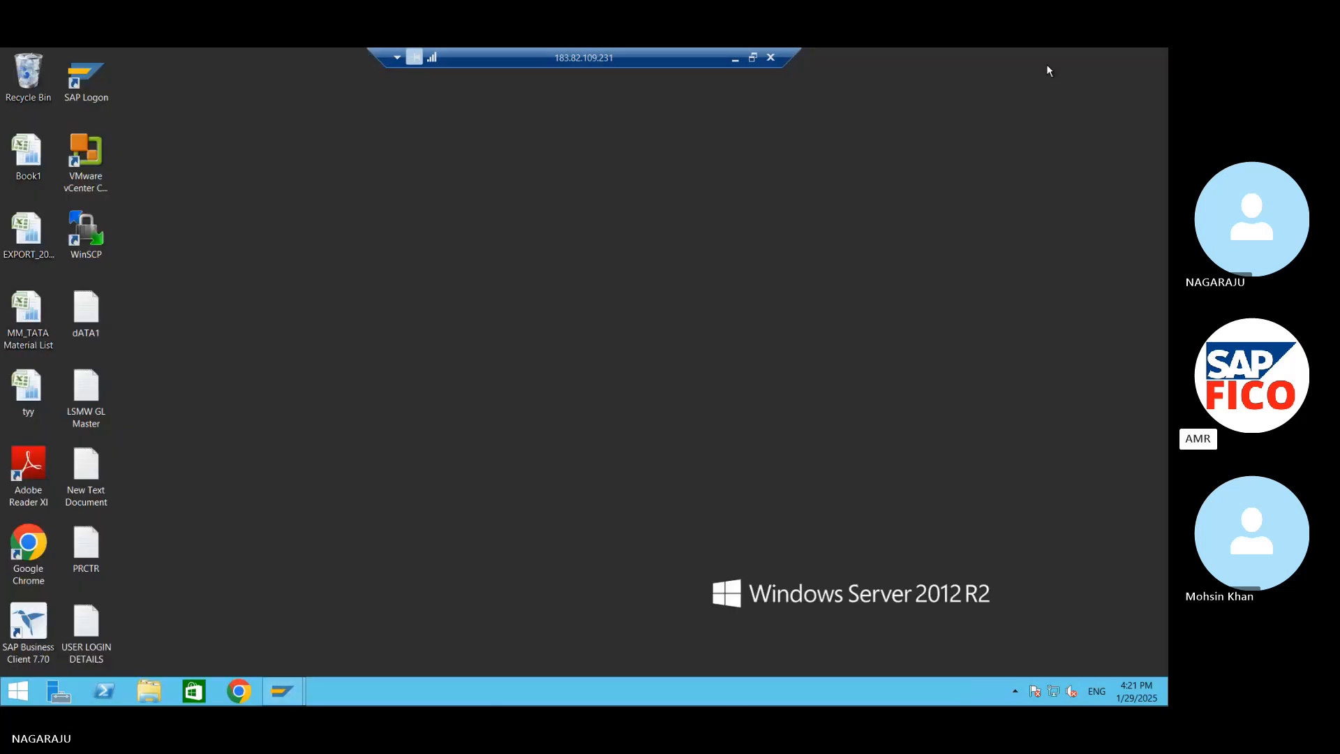
{"action": "left_click", "coordinate": [755, 62]}
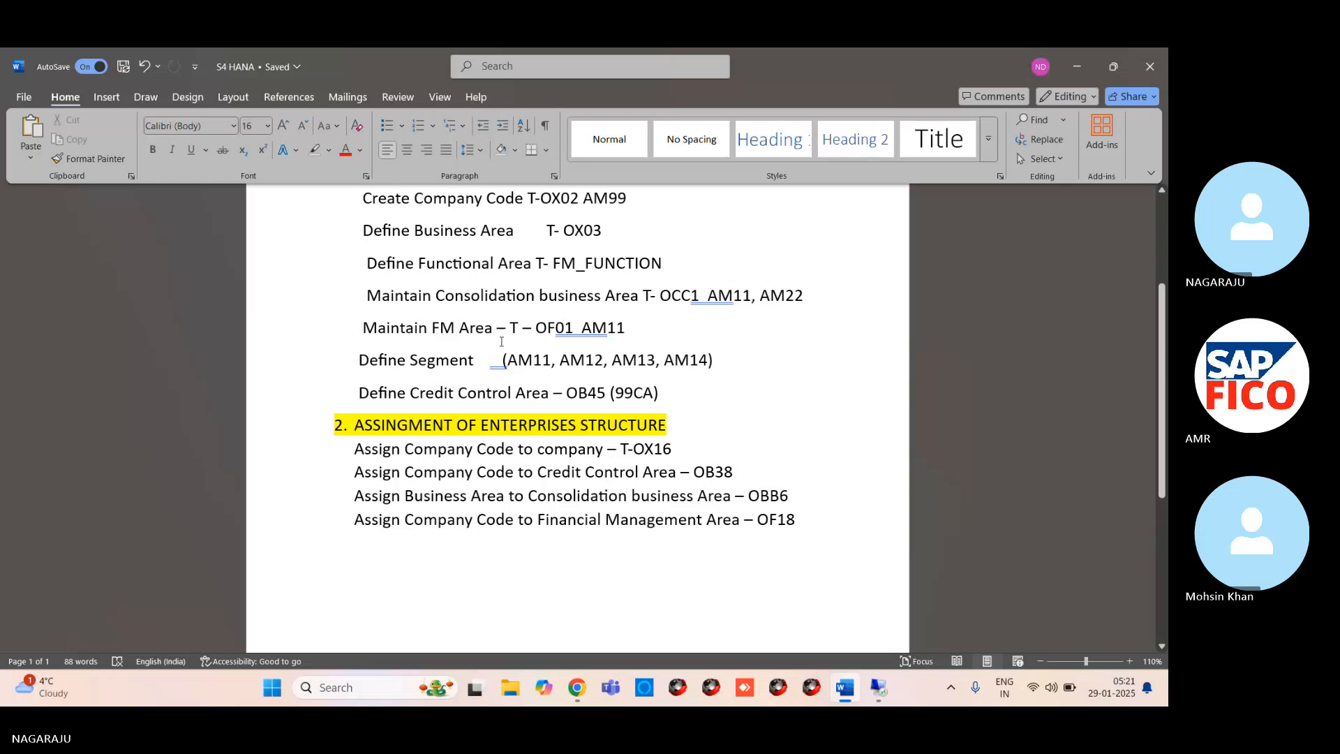
{"action": "scroll", "coordinate": [481, 342], "scroll_direction": "up", "scroll_amount": 3}
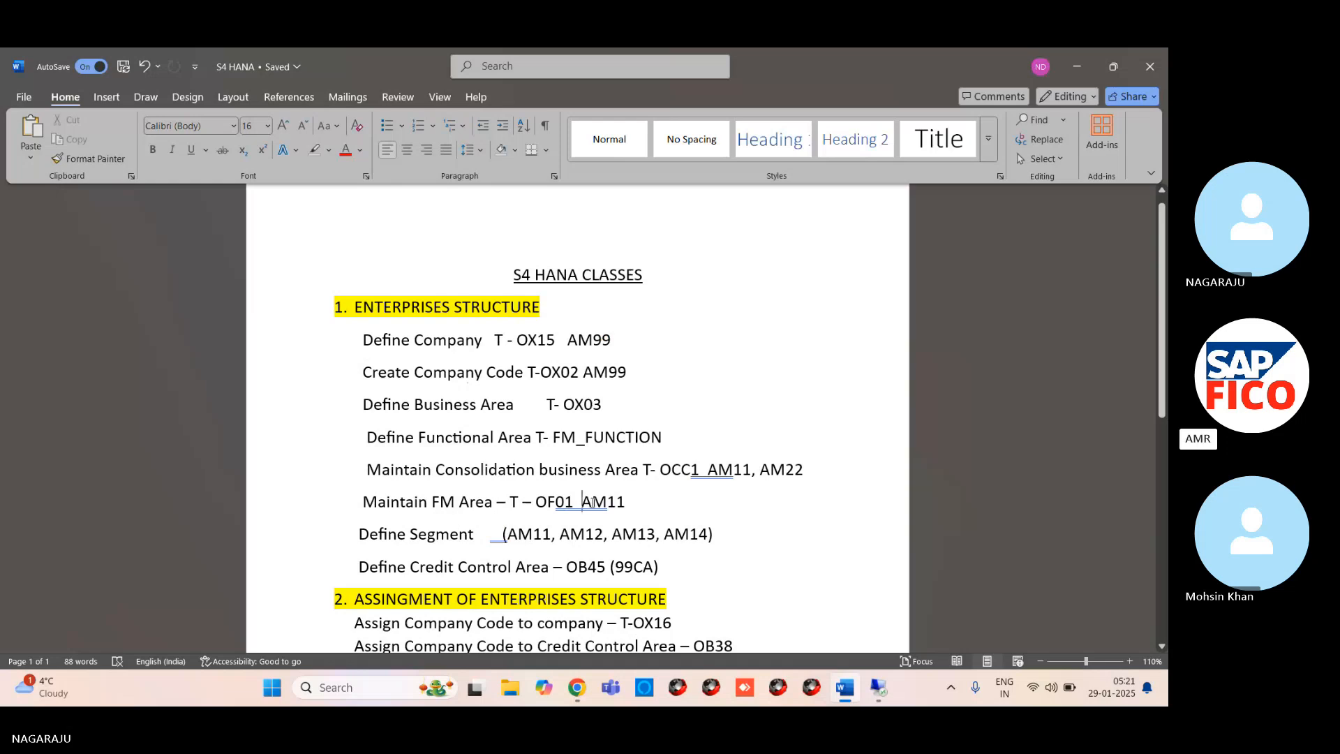
{"action": "left_click_drag", "start_coordinate": [589, 501], "coordinate": [642, 503]}
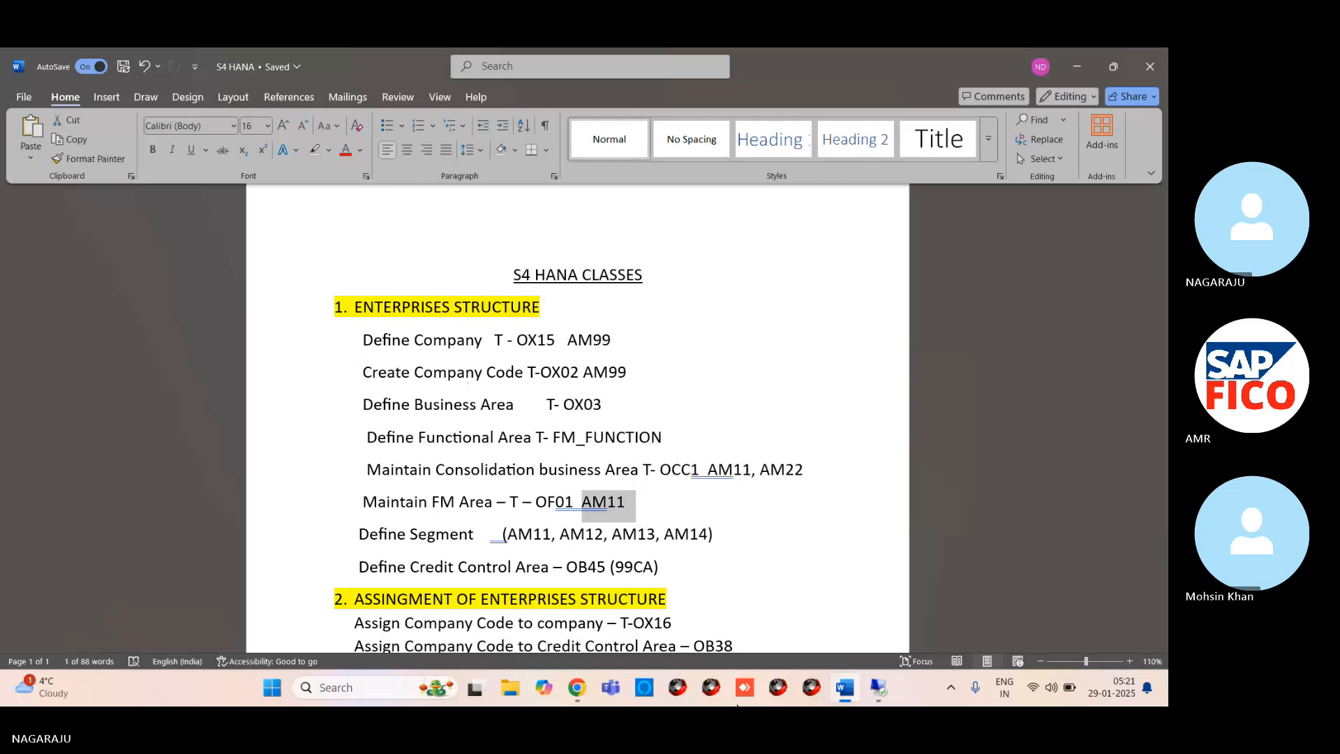
- Return to SAP and enter AM11 as the FM area for company code AM99
{"action": "mouse_move", "coordinate": [878, 687]}
{"action": "left_click", "coordinate": [856, 619]}
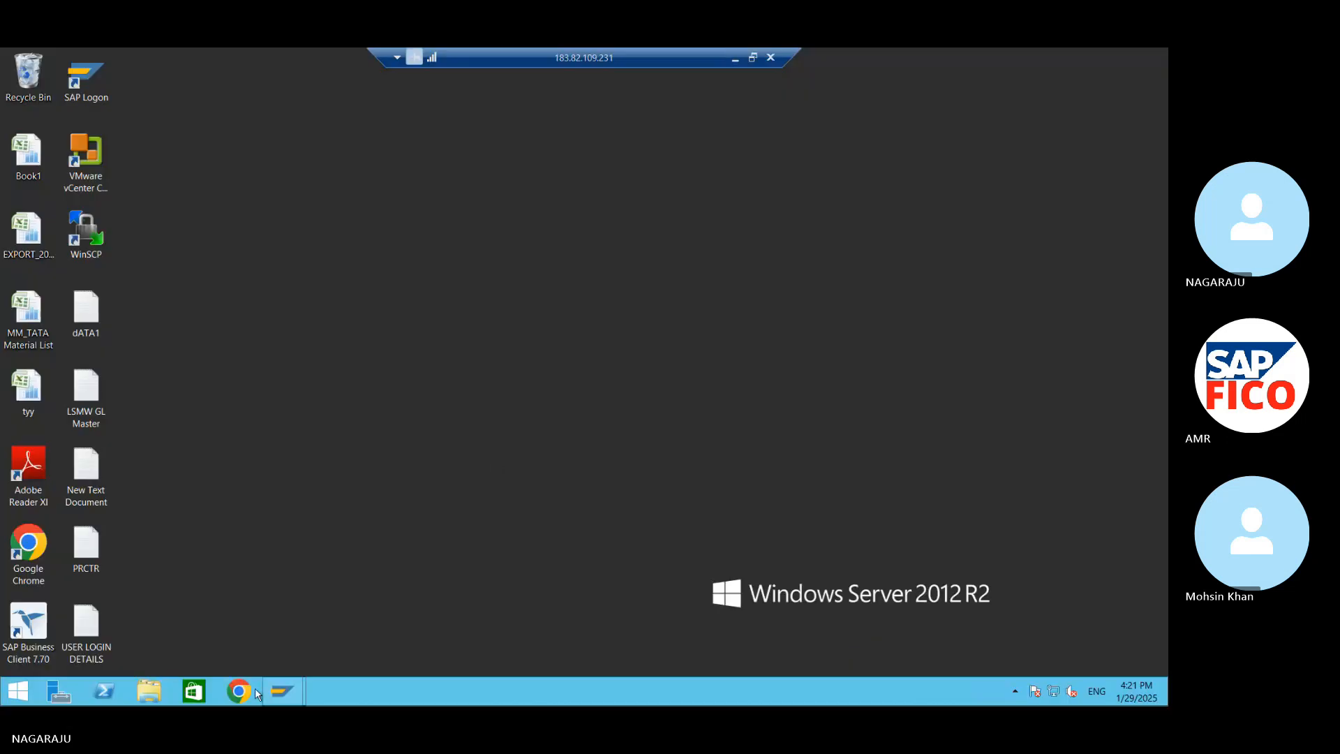
{"action": "mouse_move", "coordinate": [282, 691]}
{"action": "left_click", "coordinate": [343, 624]}
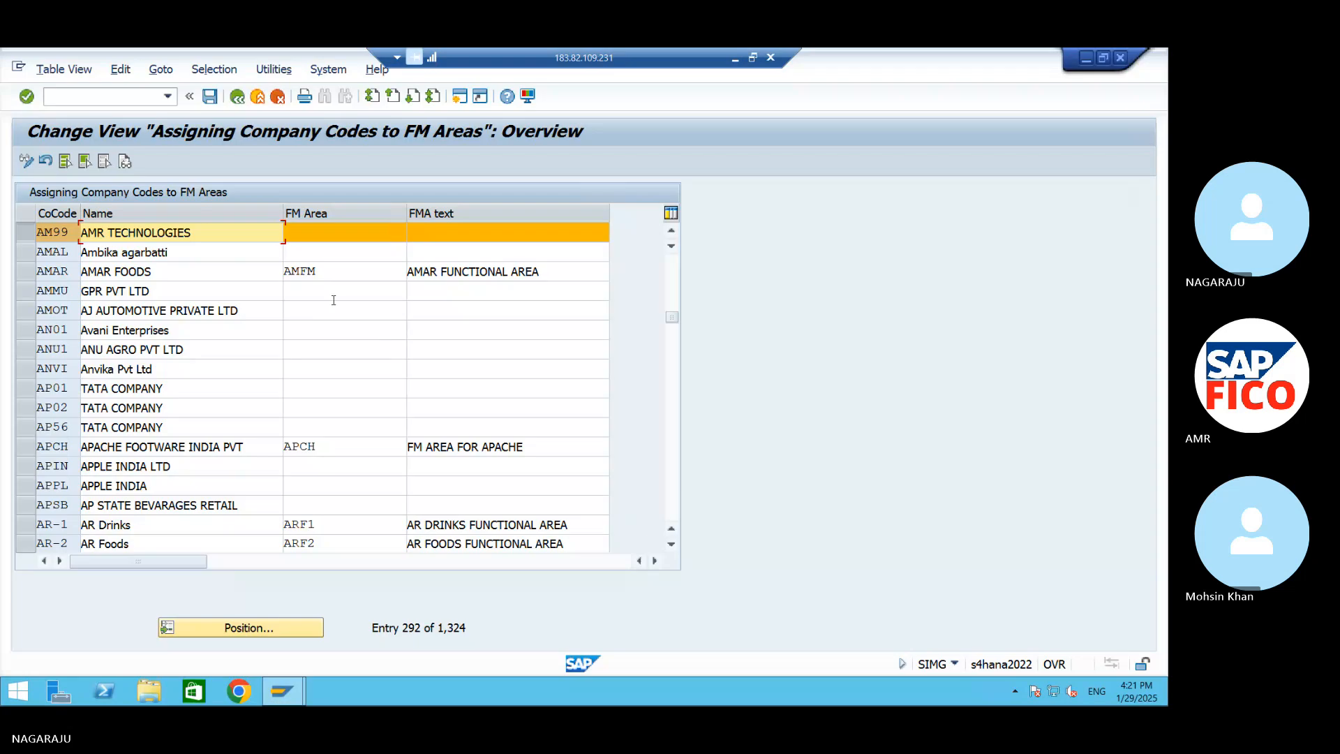
{"action": "left_click", "coordinate": [305, 234]}
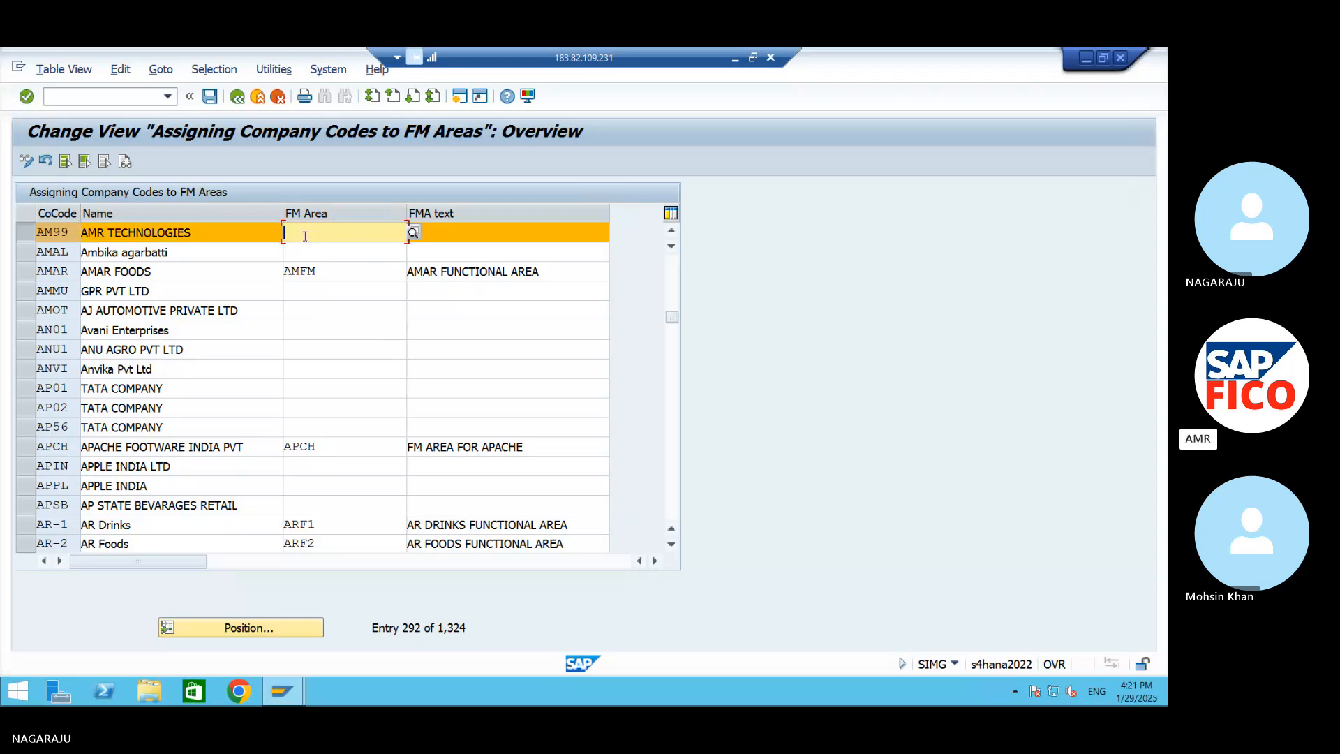
{"action": "type", "text": "AM11"}
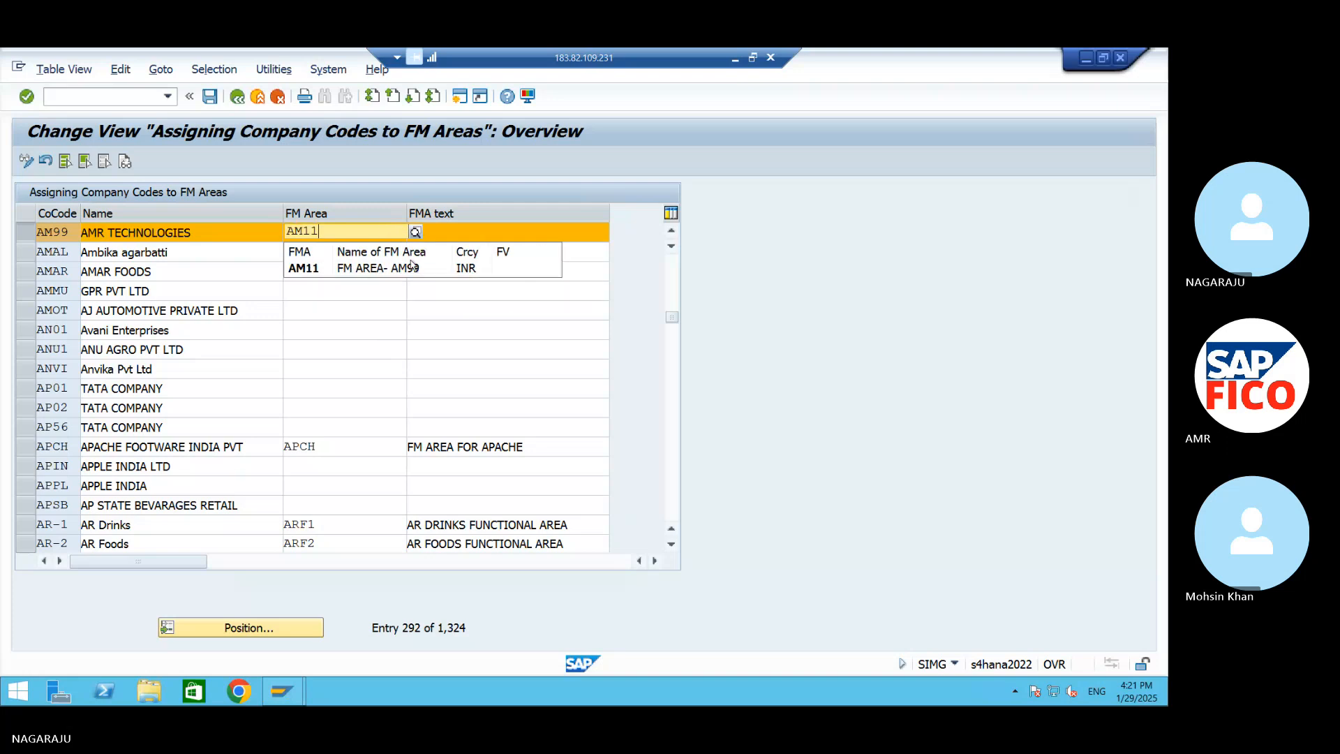
{"action": "left_click", "coordinate": [412, 267]}
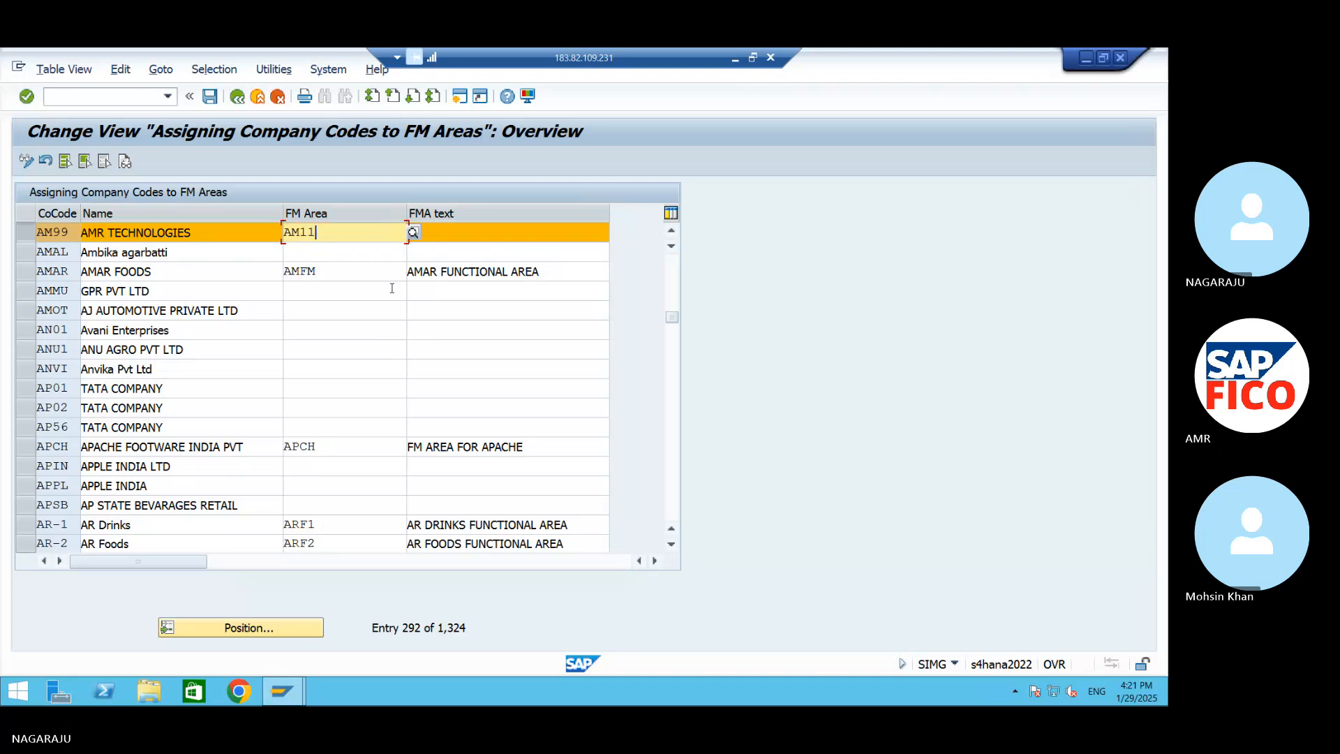
- Save the assignment of company code AM99 to FM area AM11 and return to the IMG structure
{"action": "key", "text": "Return"}
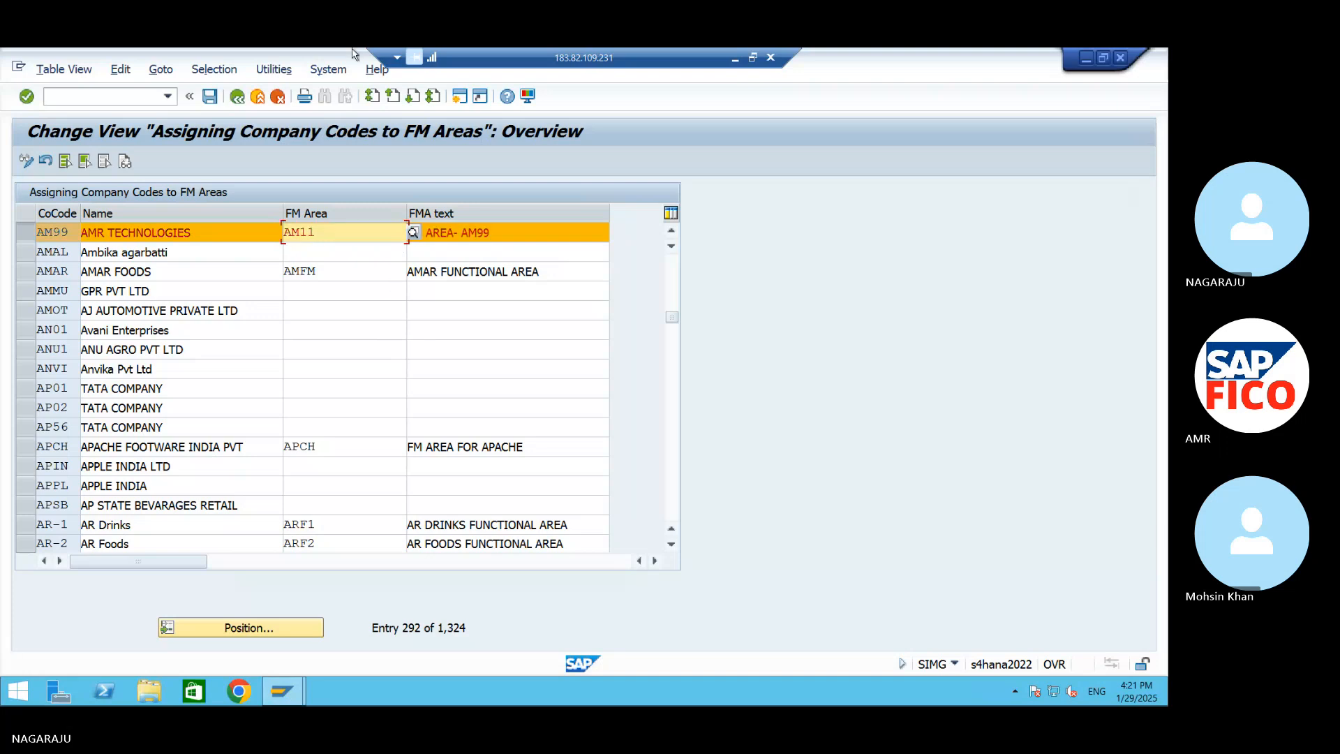
{"action": "left_click", "coordinate": [210, 97]}
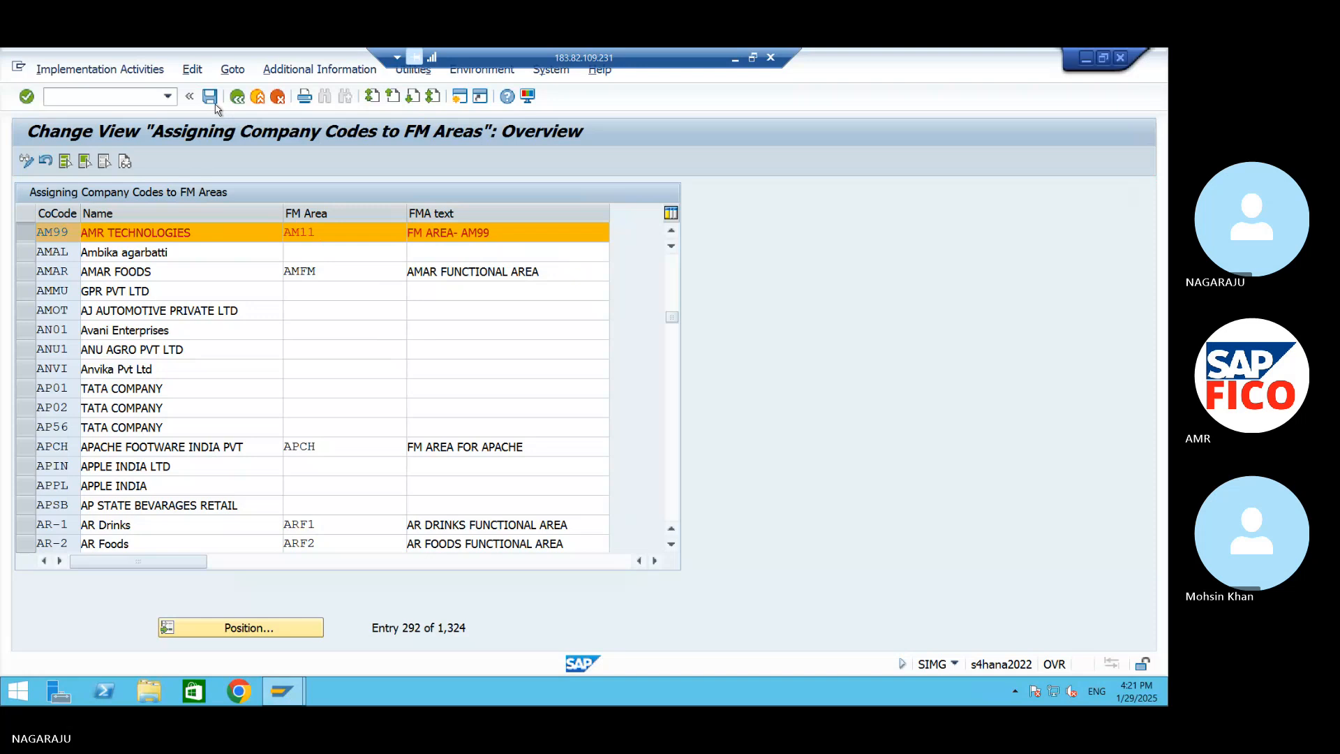
{"action": "left_click", "coordinate": [381, 360]}
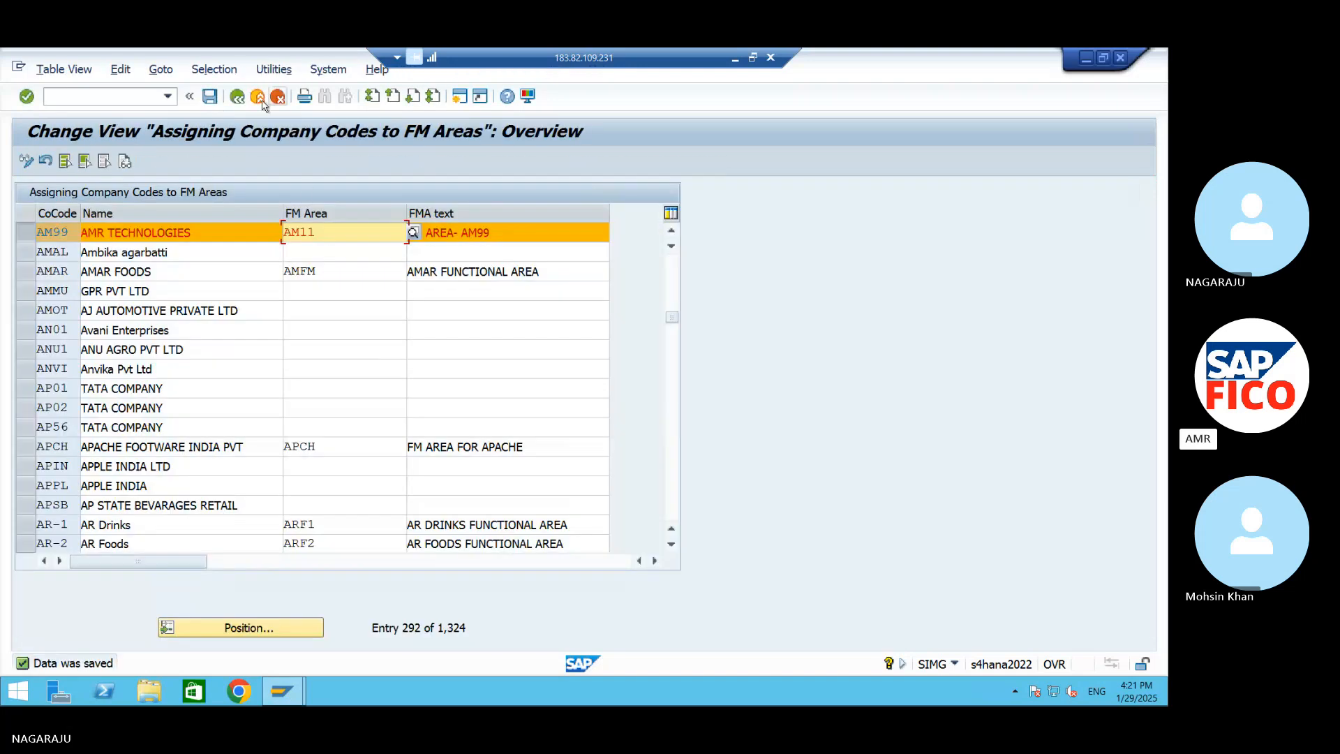
{"action": "left_click", "coordinate": [237, 97]}
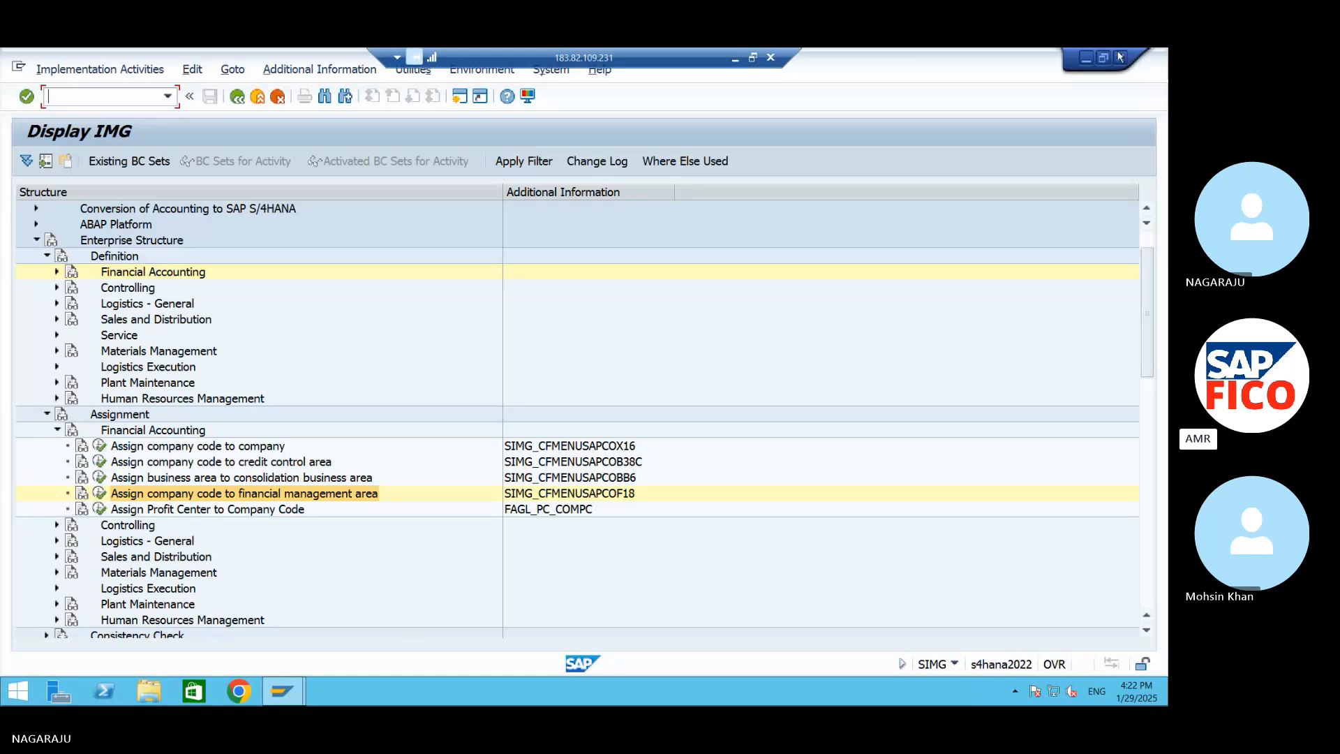
- Switch to Word, enclose AM11 in parentheses on the Maintain FM Area line and add an opening parenthesis before AM11, AM22 on the consolidation line
{"action": "left_click", "coordinate": [1086, 59]}
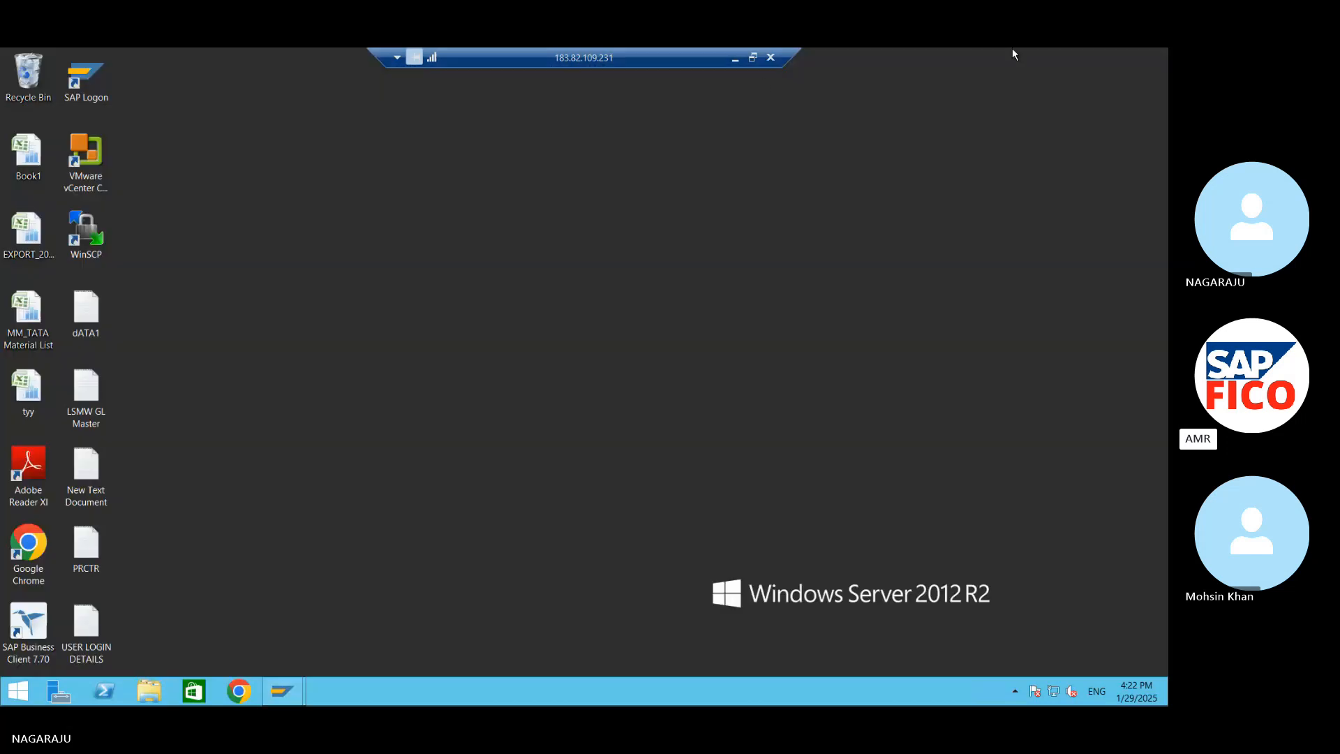
{"action": "left_click", "coordinate": [734, 59]}
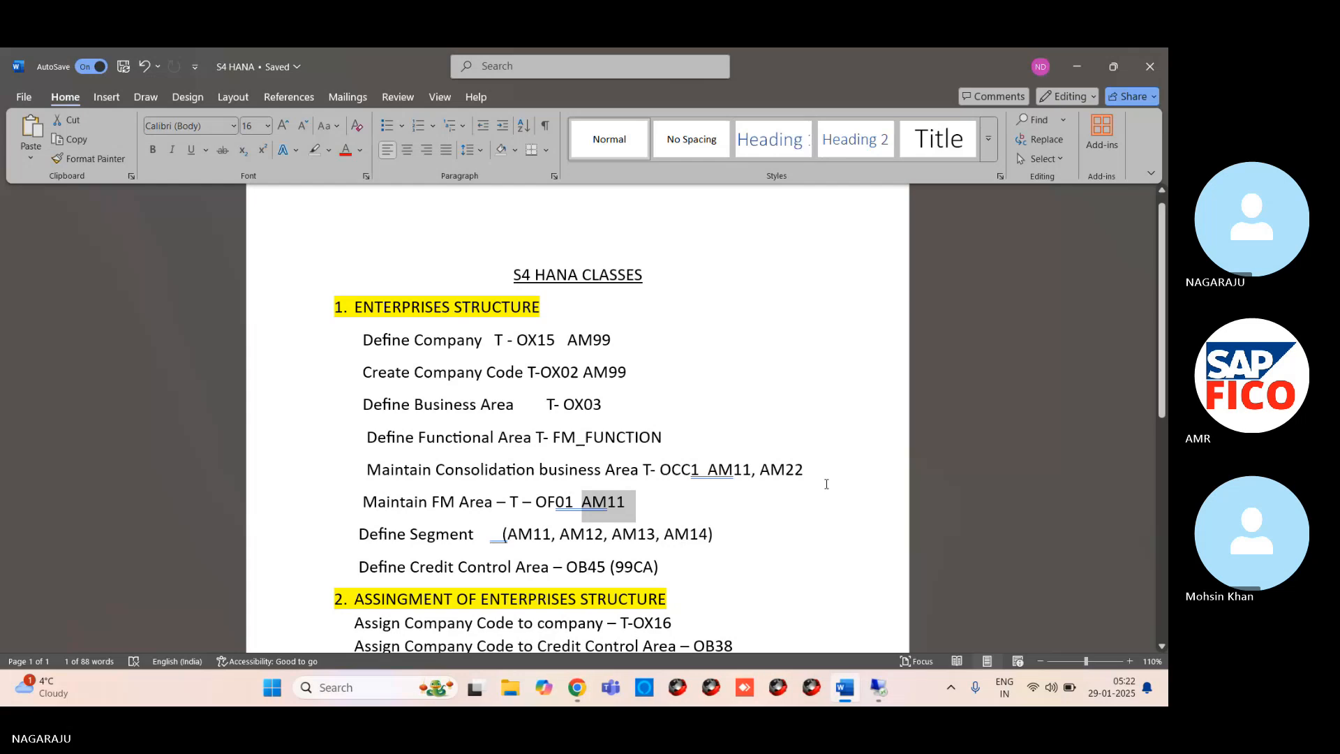
{"action": "scroll", "coordinate": [770, 496], "scroll_direction": "down", "scroll_amount": 5}
{"action": "scroll", "coordinate": [771, 495], "scroll_direction": "up", "scroll_amount": 3}
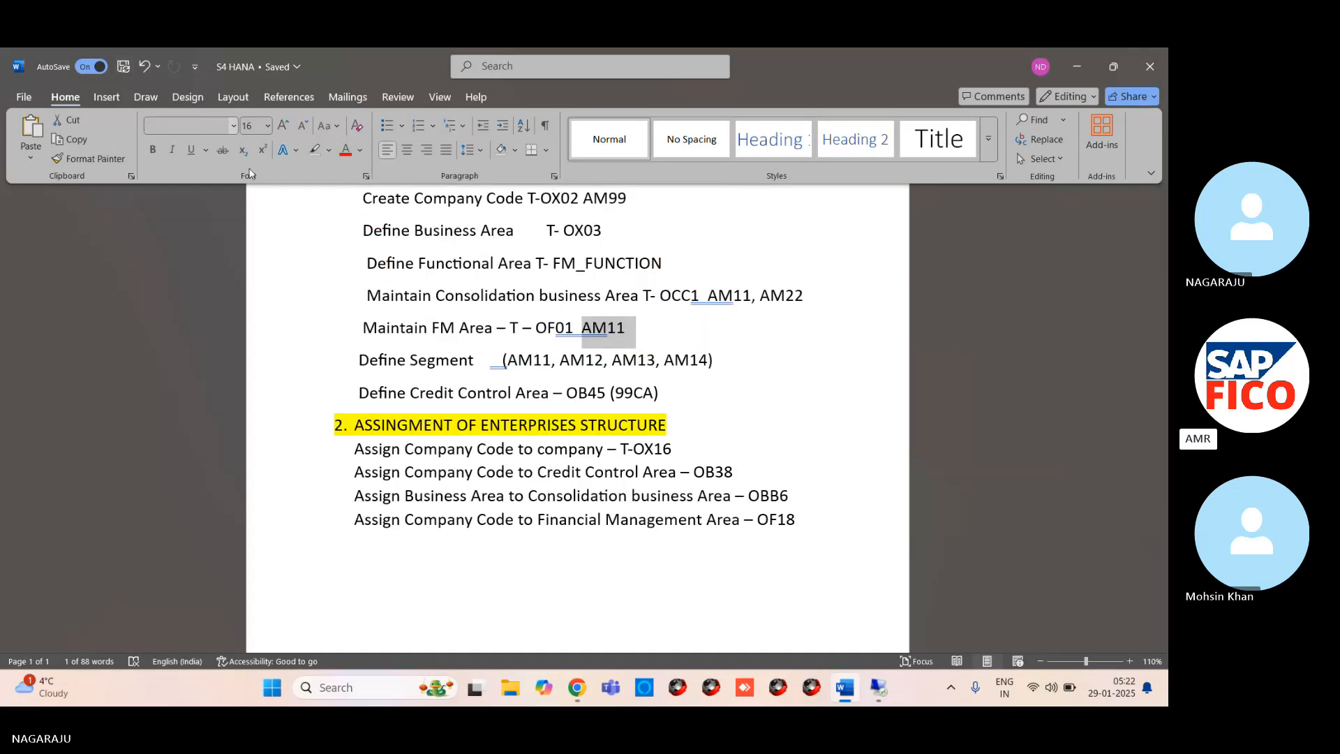
{"action": "left_click", "coordinate": [600, 359]}
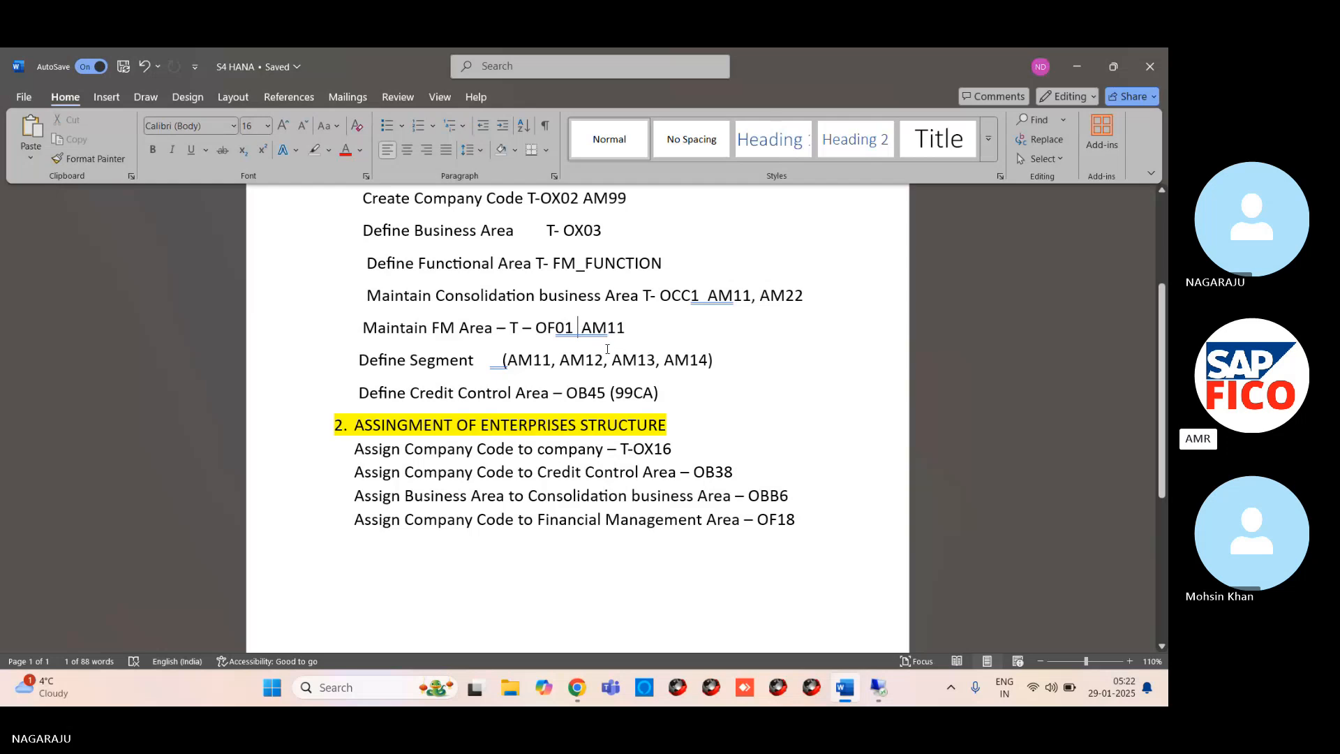
{"action": "type", "text": "("}
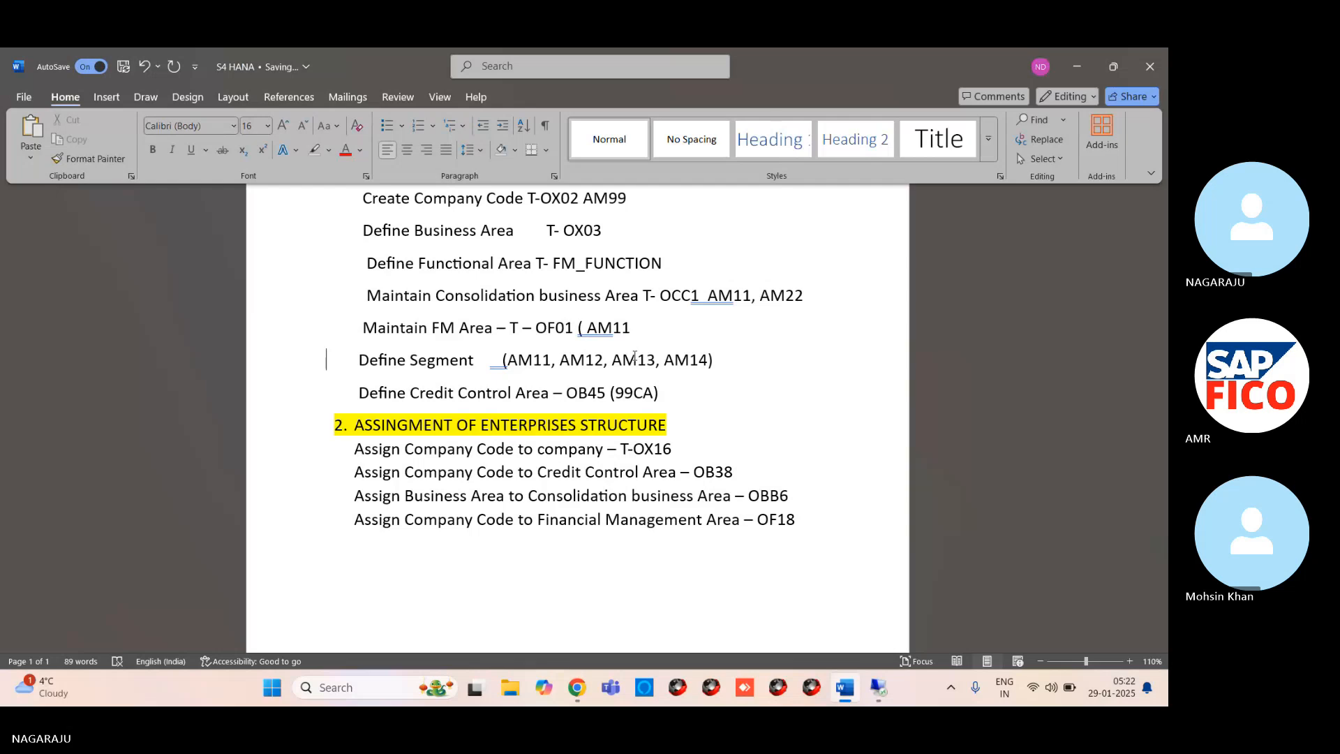
{"action": "left_click", "coordinate": [641, 331]}
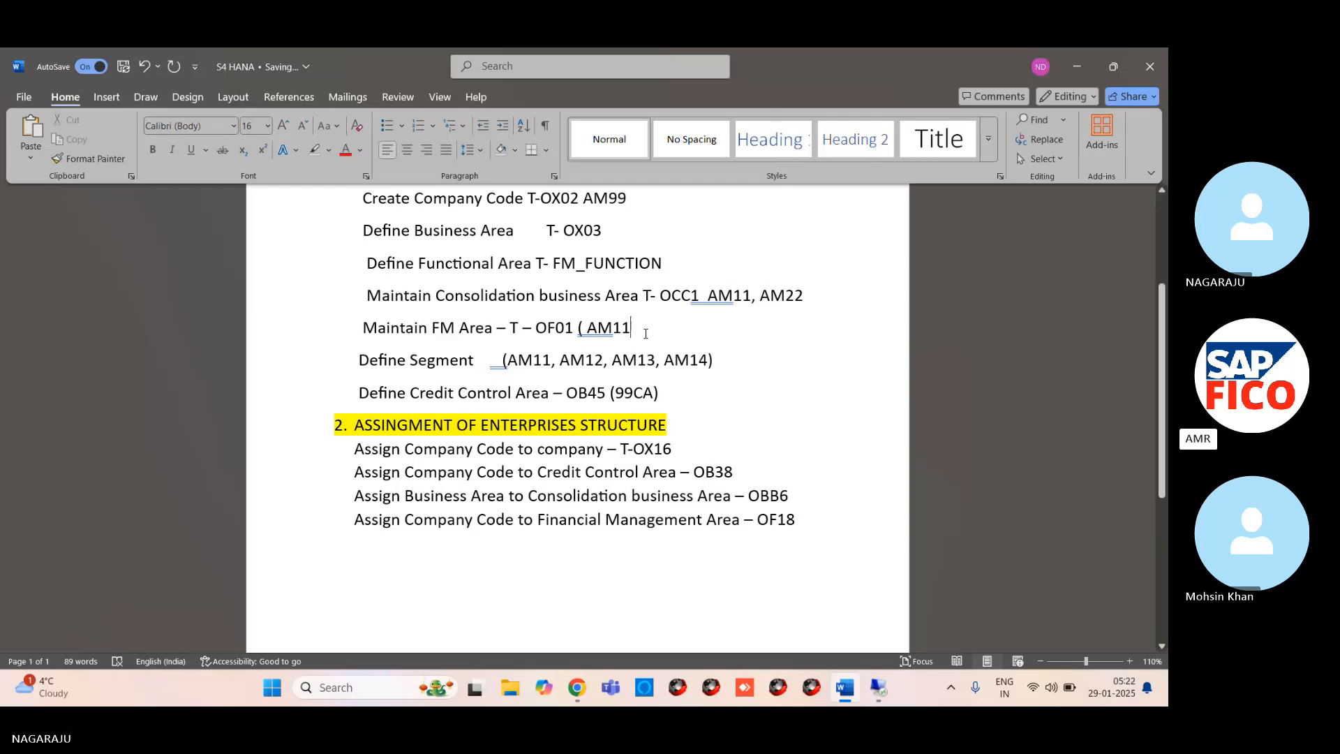
{"action": "type", "text": ")"}
{"action": "left_click", "coordinate": [704, 298]}
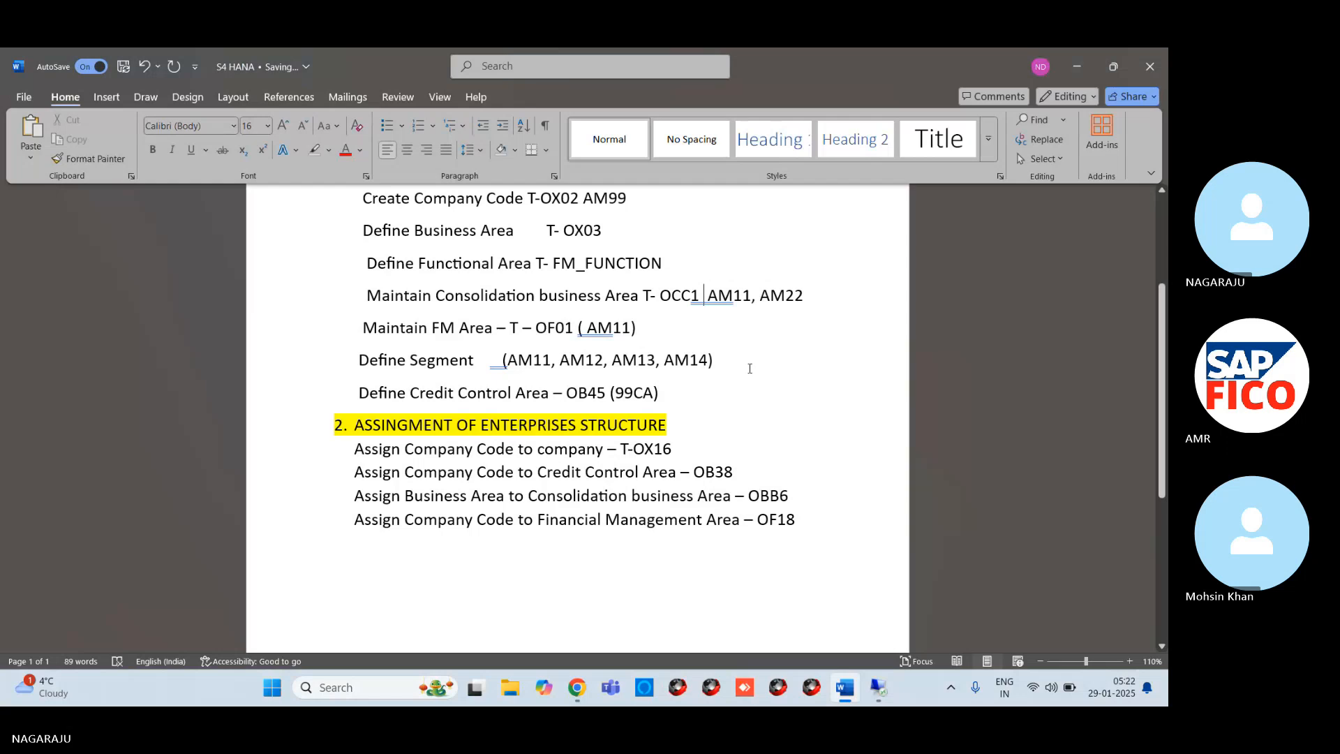
{"action": "type", "text": "("}
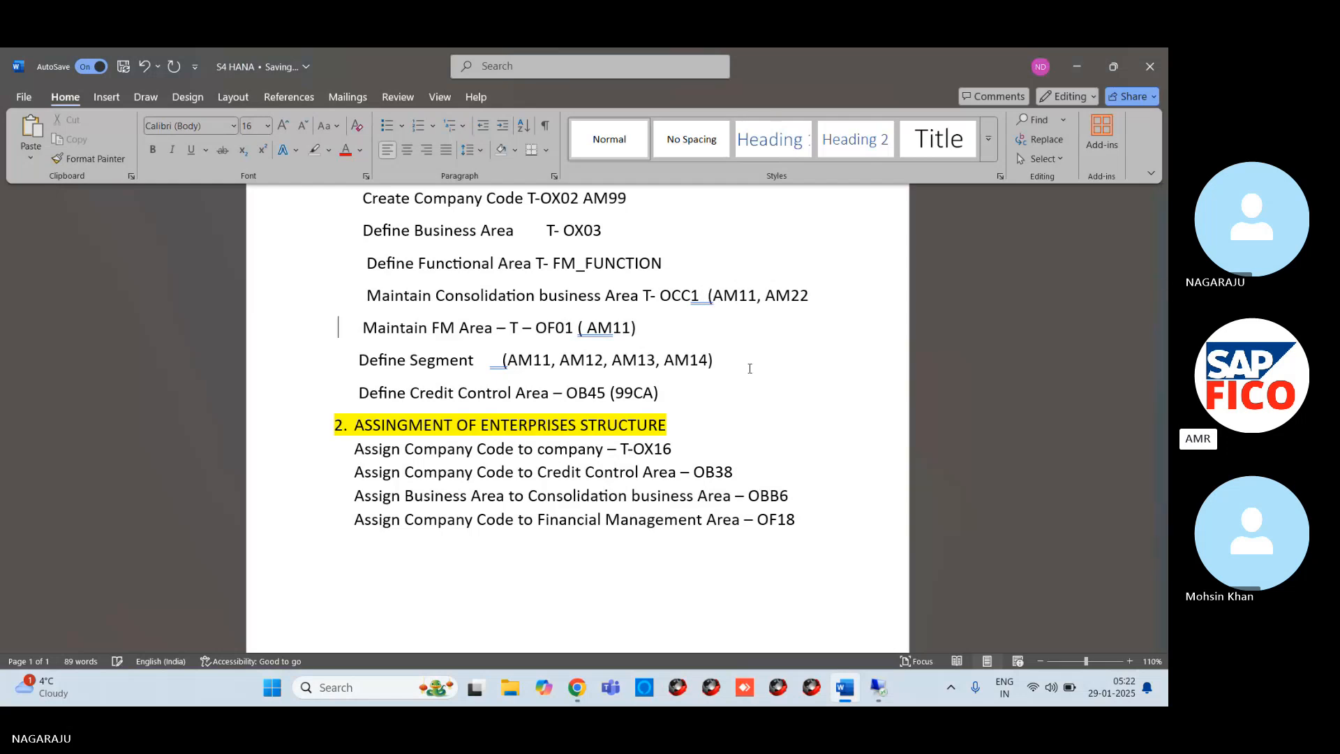
- Switch to the Skype meeting in Chrome, unmute the microphone, dismiss the recording notice and minimize the browser
{"action": "left_click", "coordinate": [1064, 62]}
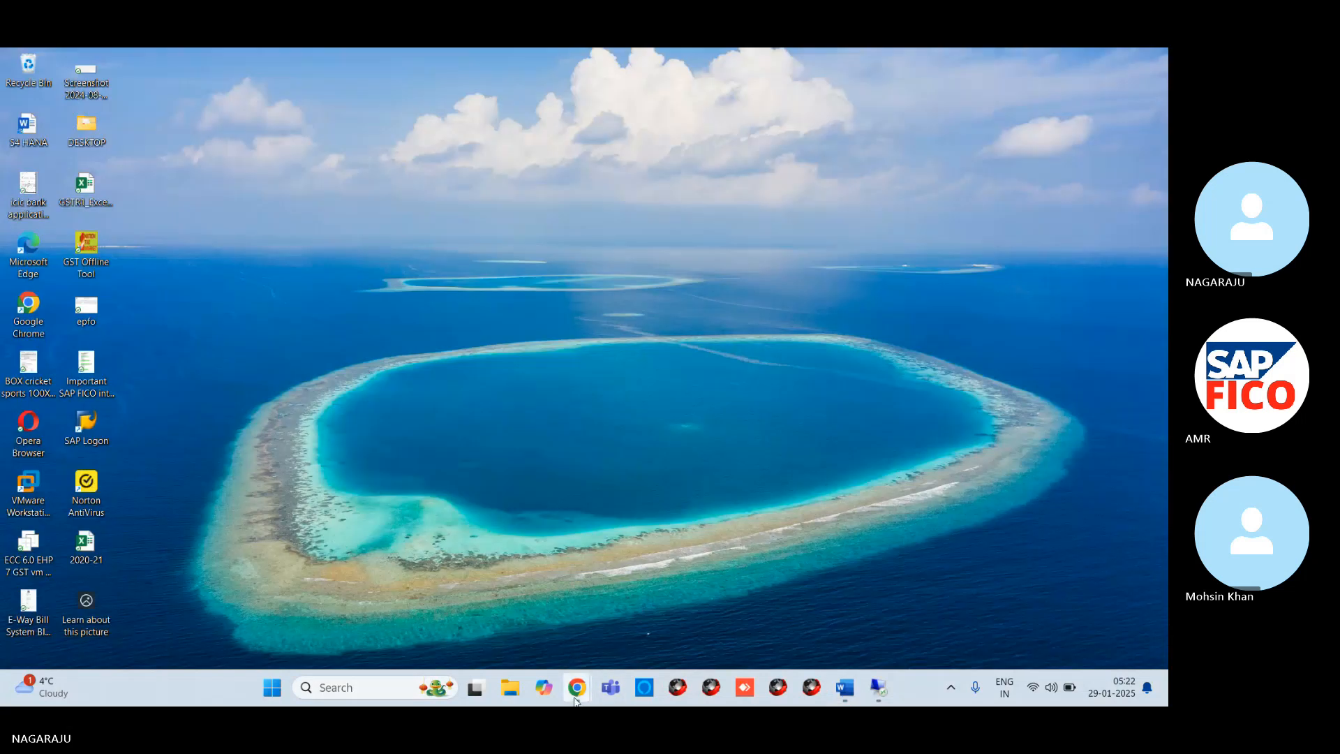
{"action": "mouse_move", "coordinate": [576, 688]}
{"action": "left_click", "coordinate": [431, 650]}
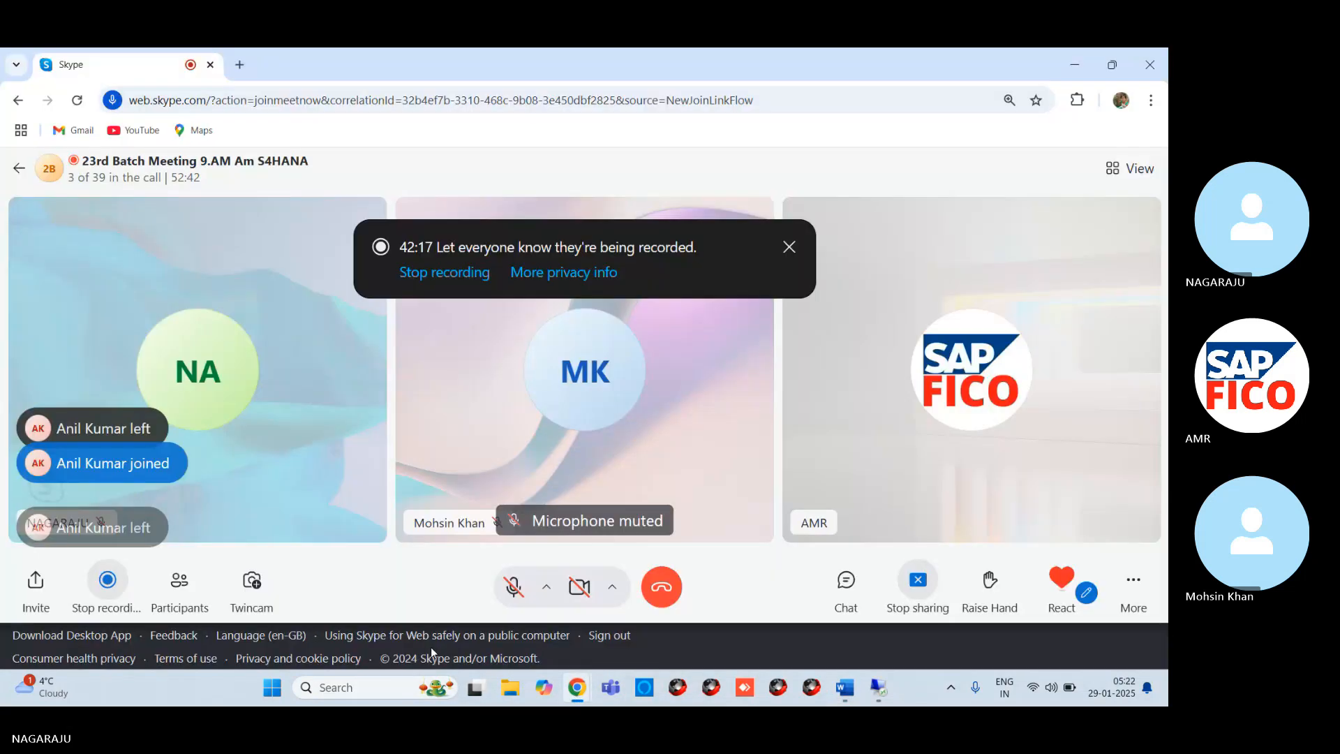
{"action": "left_click", "coordinate": [514, 586]}
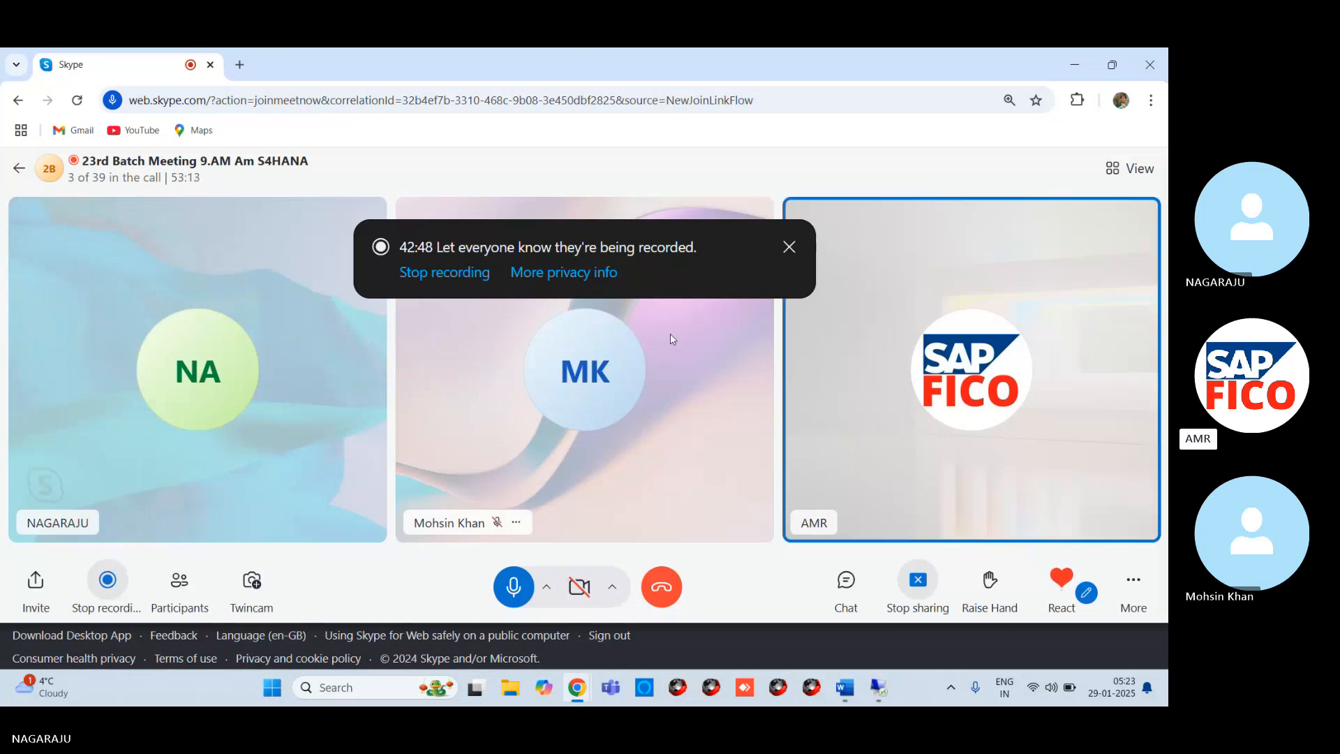
{"action": "left_click", "coordinate": [789, 248]}
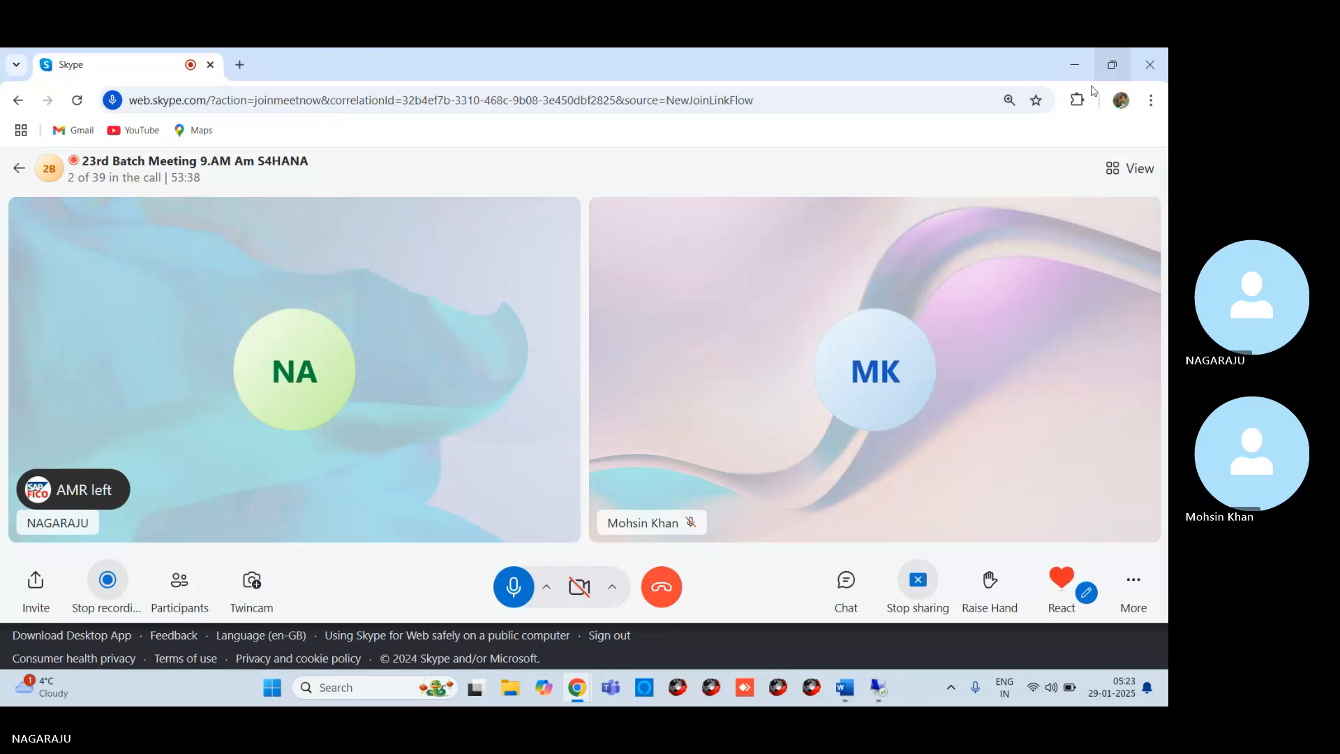
{"action": "left_click", "coordinate": [1067, 63]}
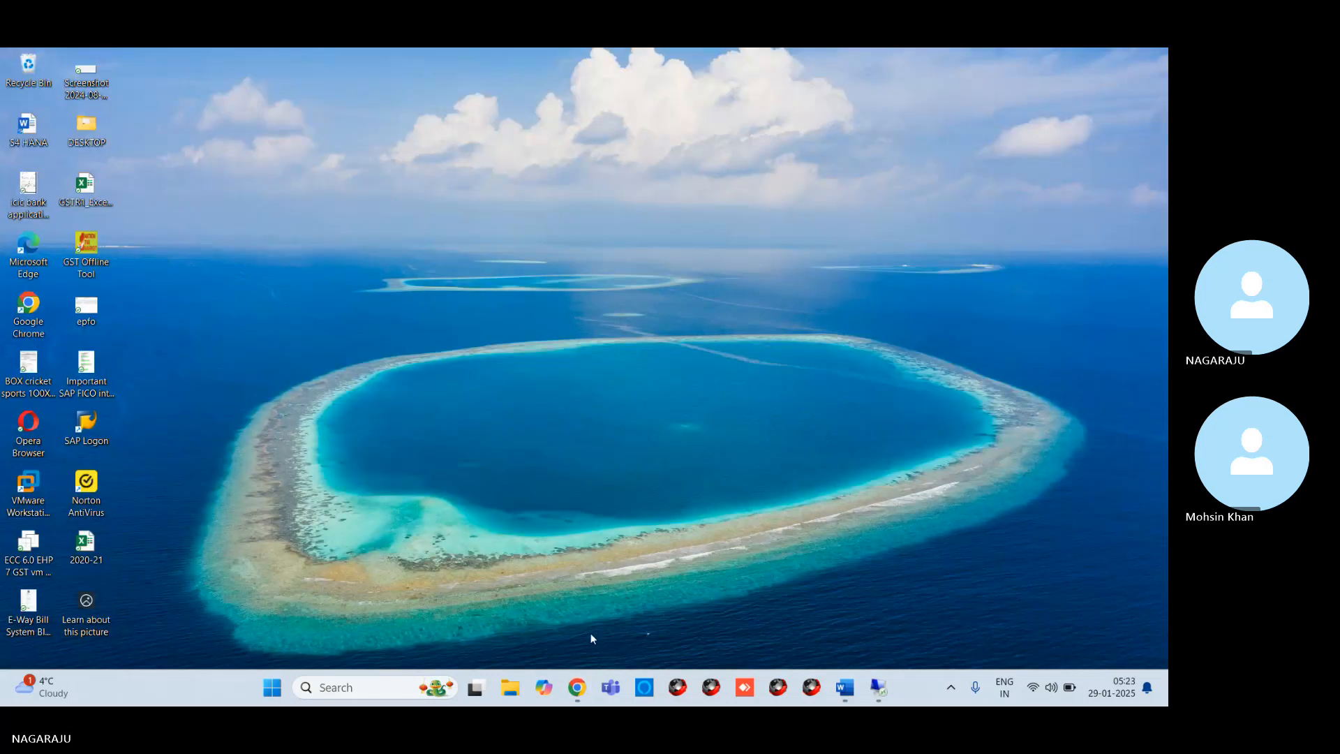